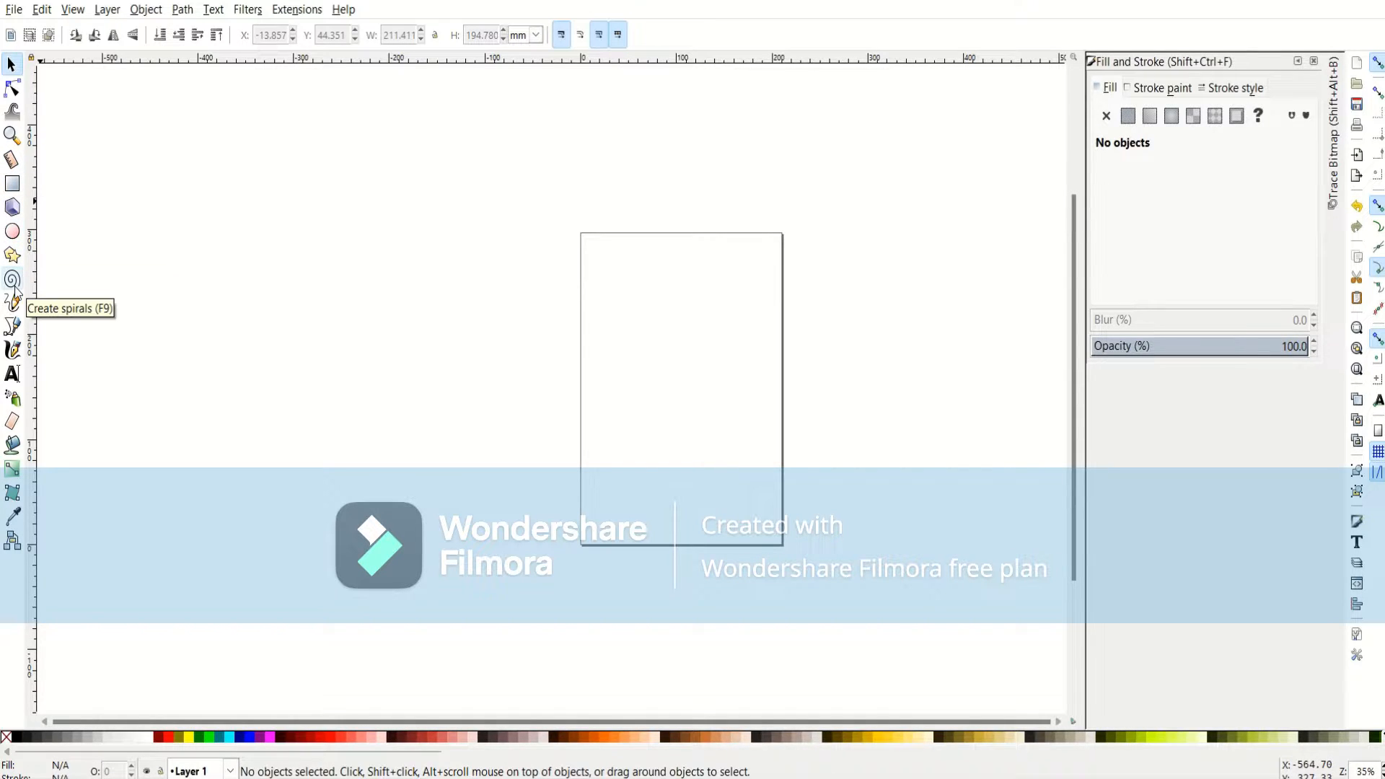
left_click(74, 10)
mouse_move(95, 10)
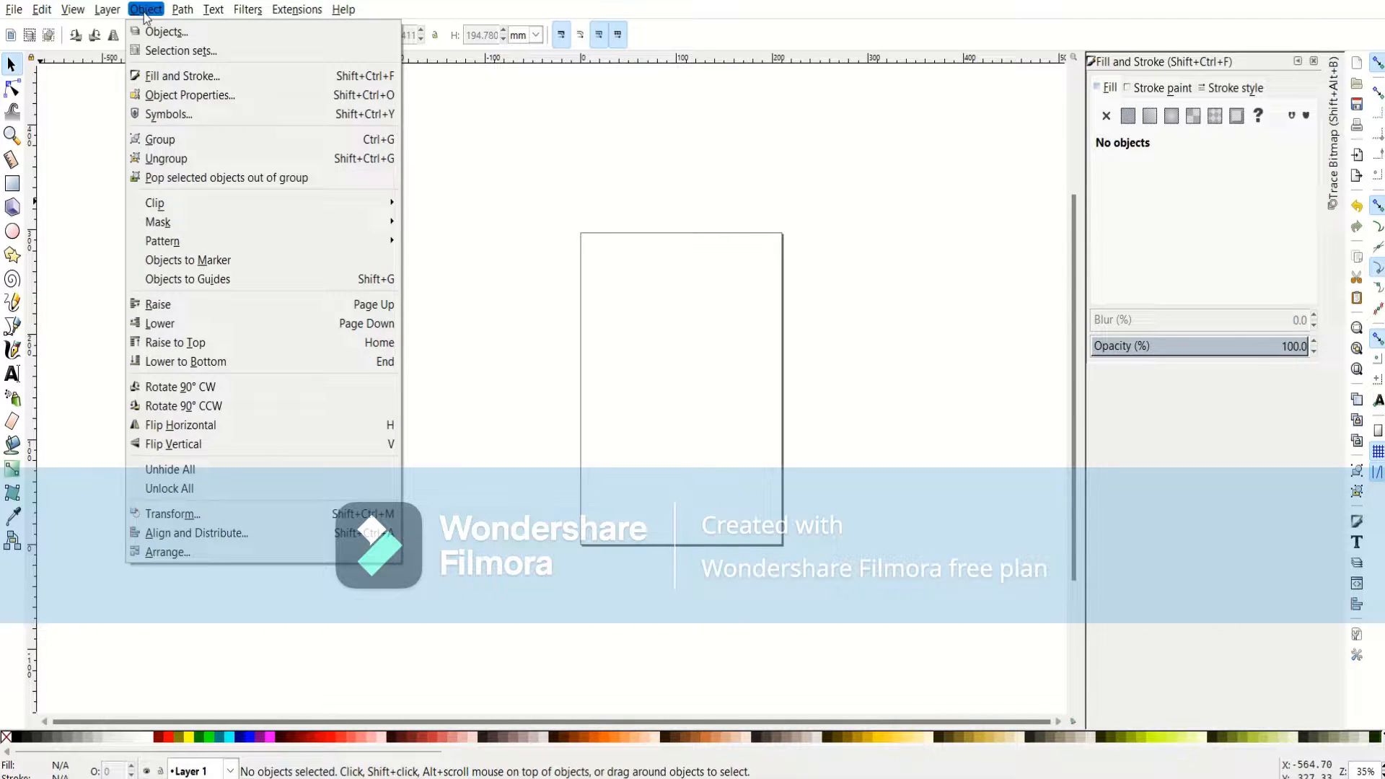
mouse_move(238, 12)
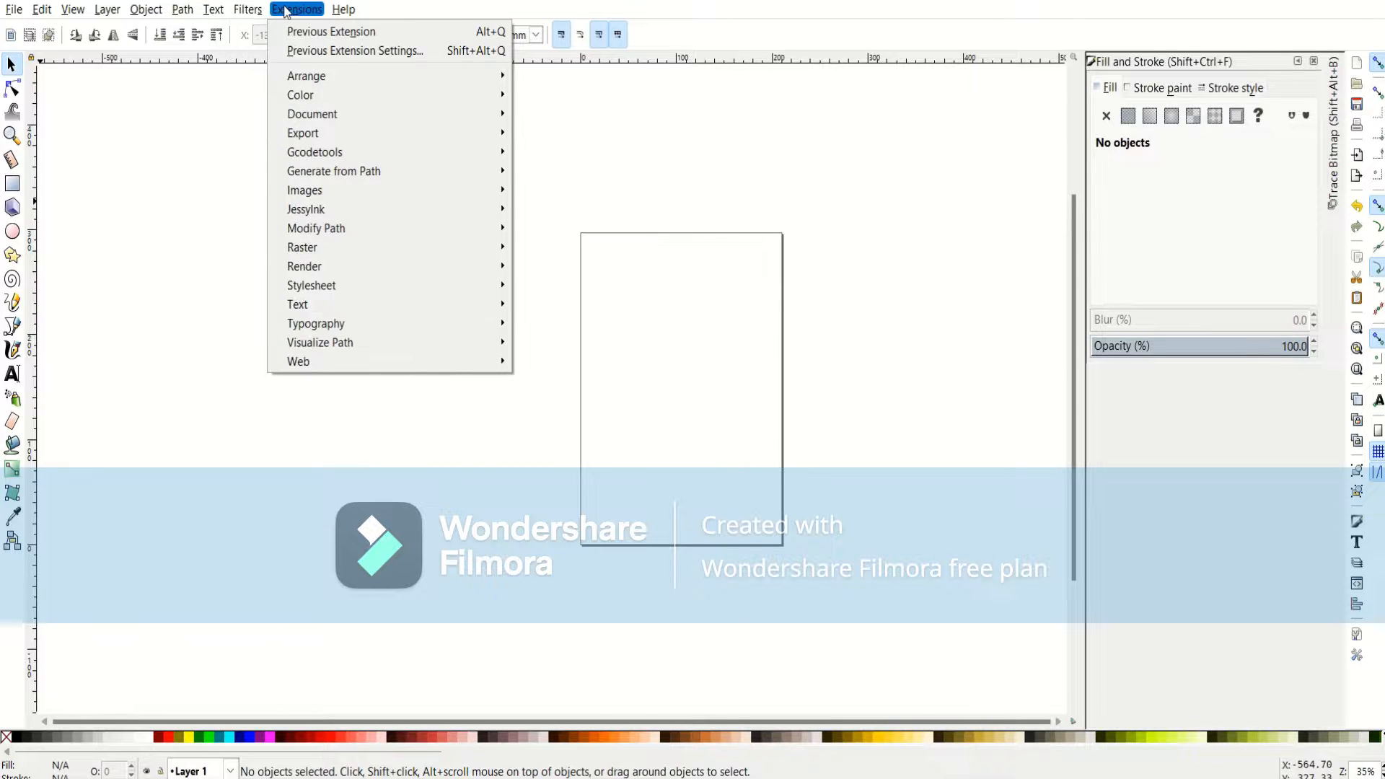
mouse_move(336, 13)
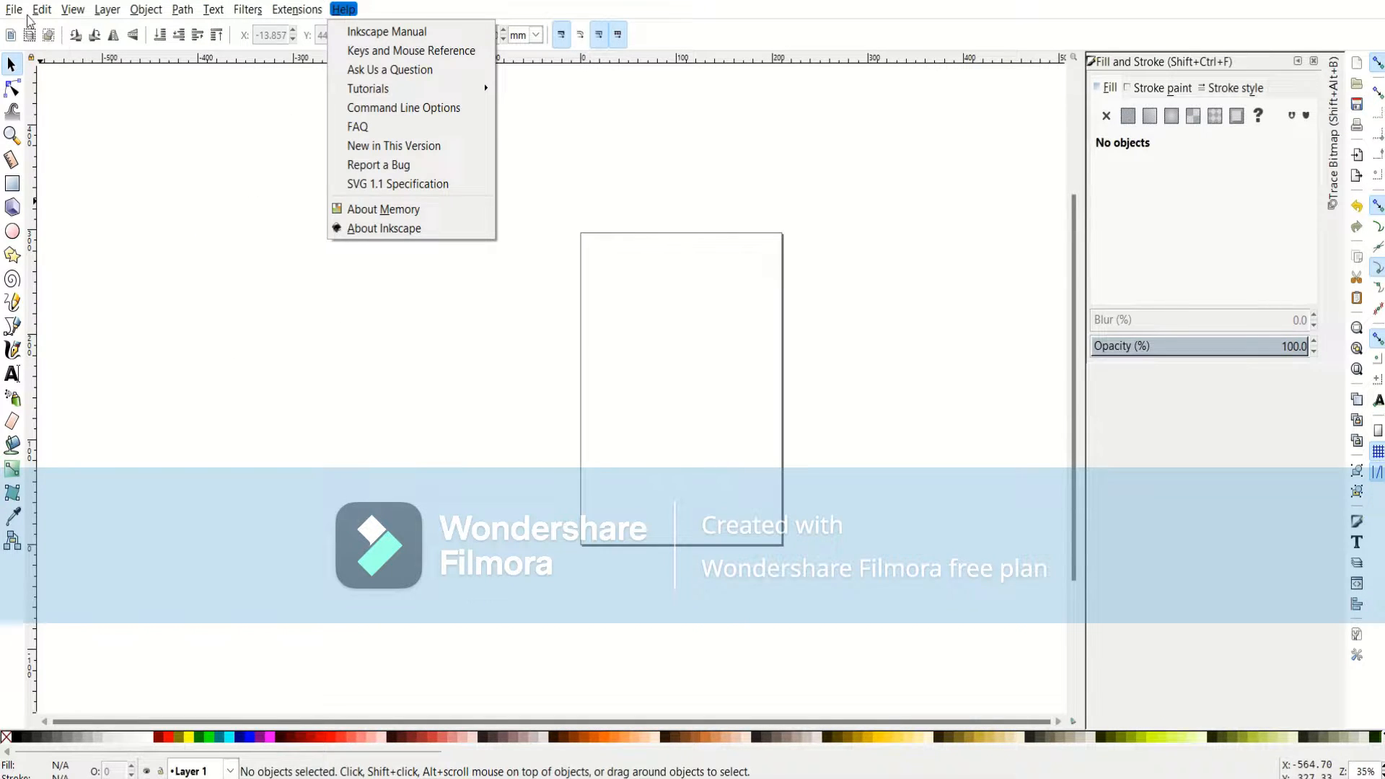
mouse_move(15, 10)
left_click(440, 185)
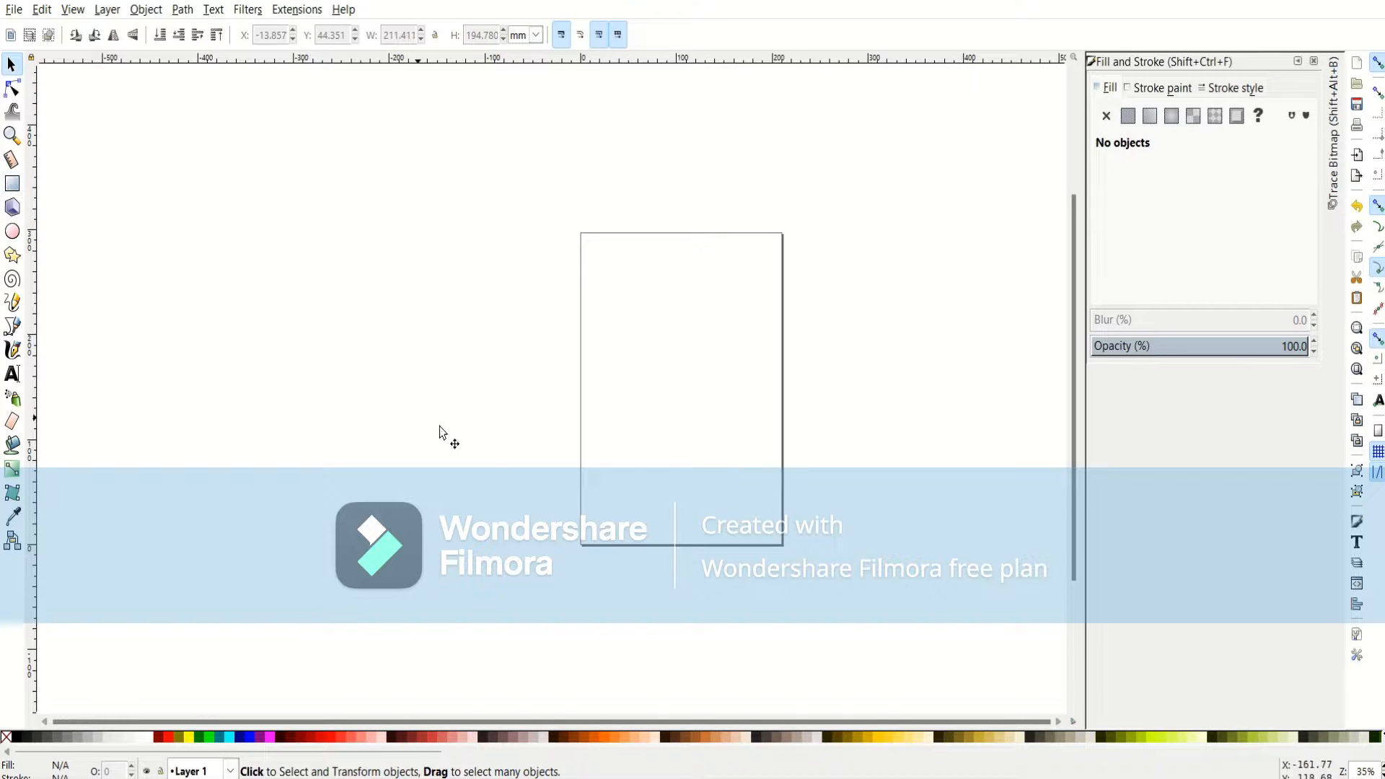
Draw a rectangle about 32.5 mm wide and 22.3 mm high on the page.
scroll(657, 426, "up", 2, "ctrl")
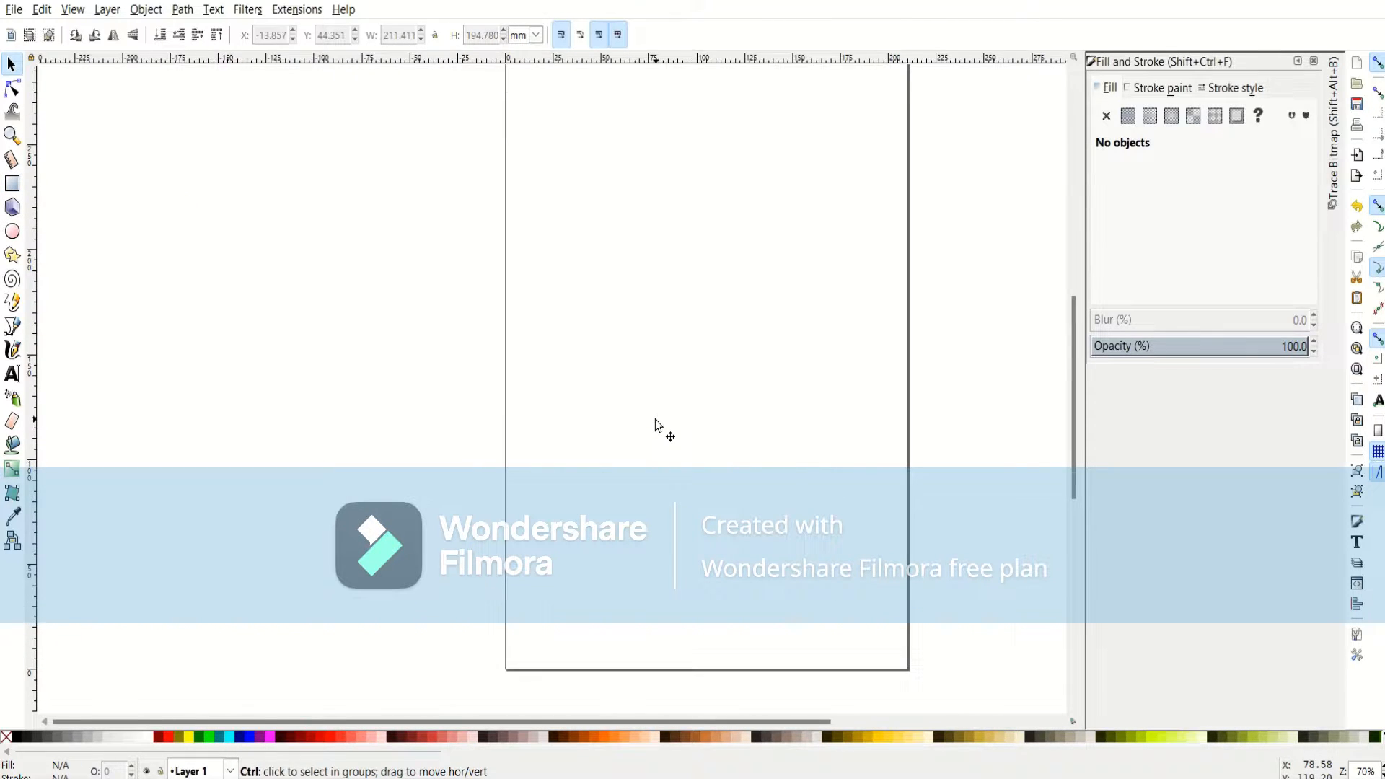
scroll(657, 426, "up", 4, "ctrl")
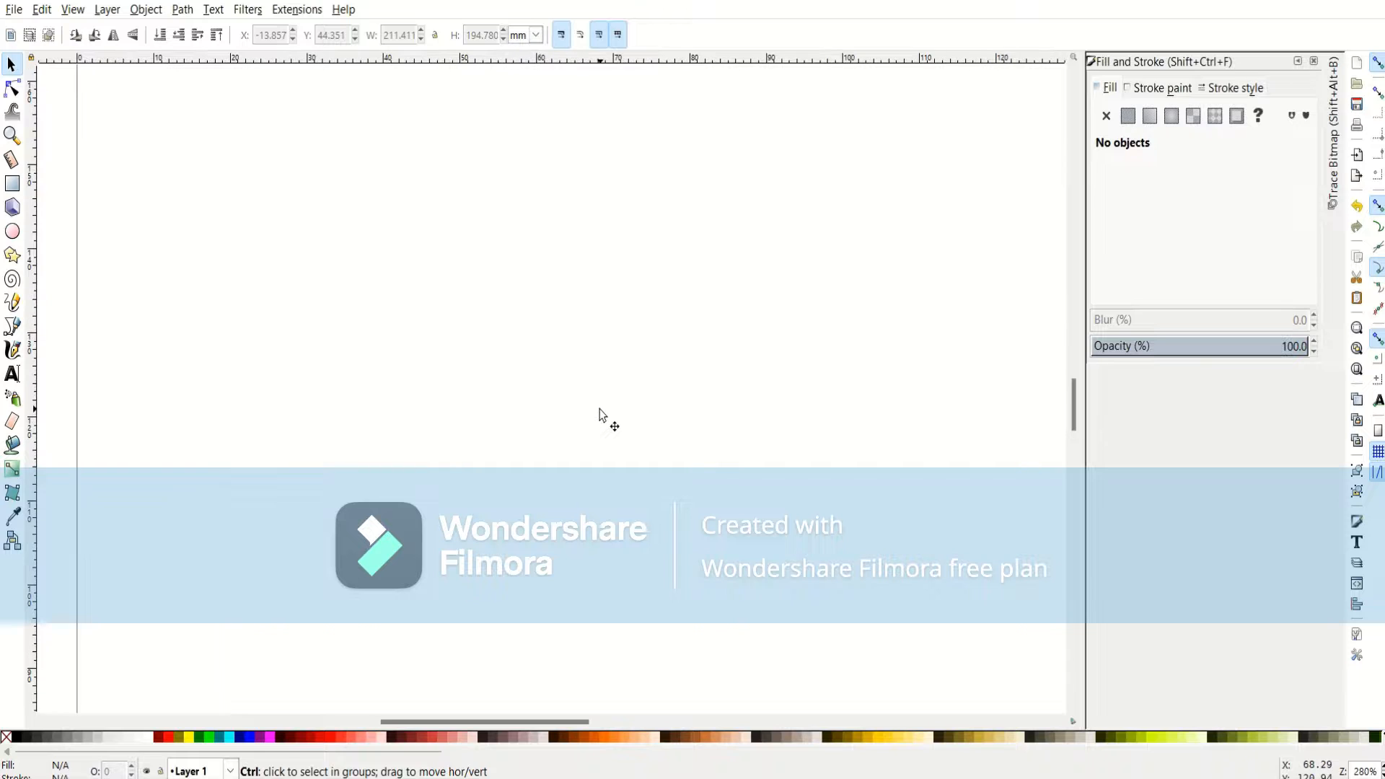
scroll(599, 415, "up", 1, "ctrl")
left_click(11, 184)
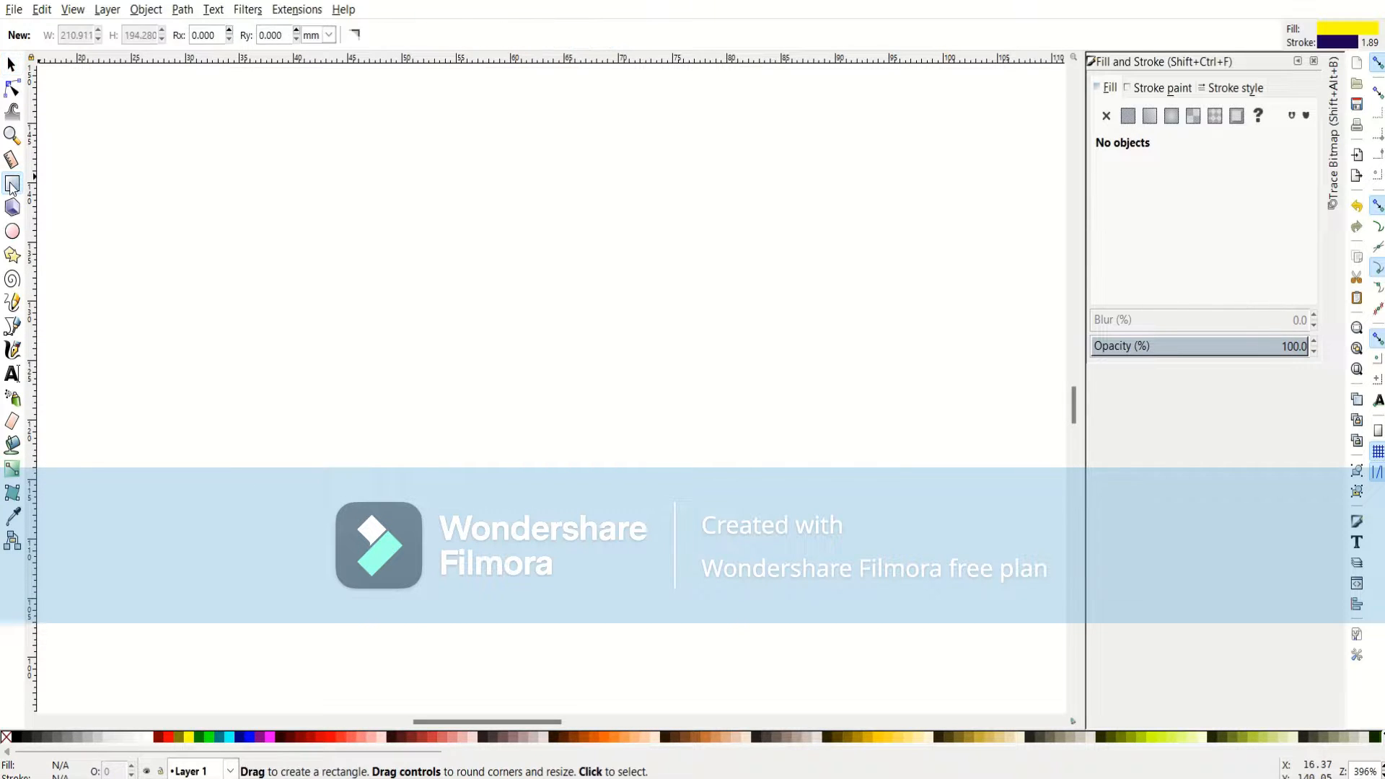
mouse_move(350, 204)
left_mouse_down()
mouse_move(433, 342)
mouse_move(693, 438)
mouse_move(709, 473)
left_mouse_up()
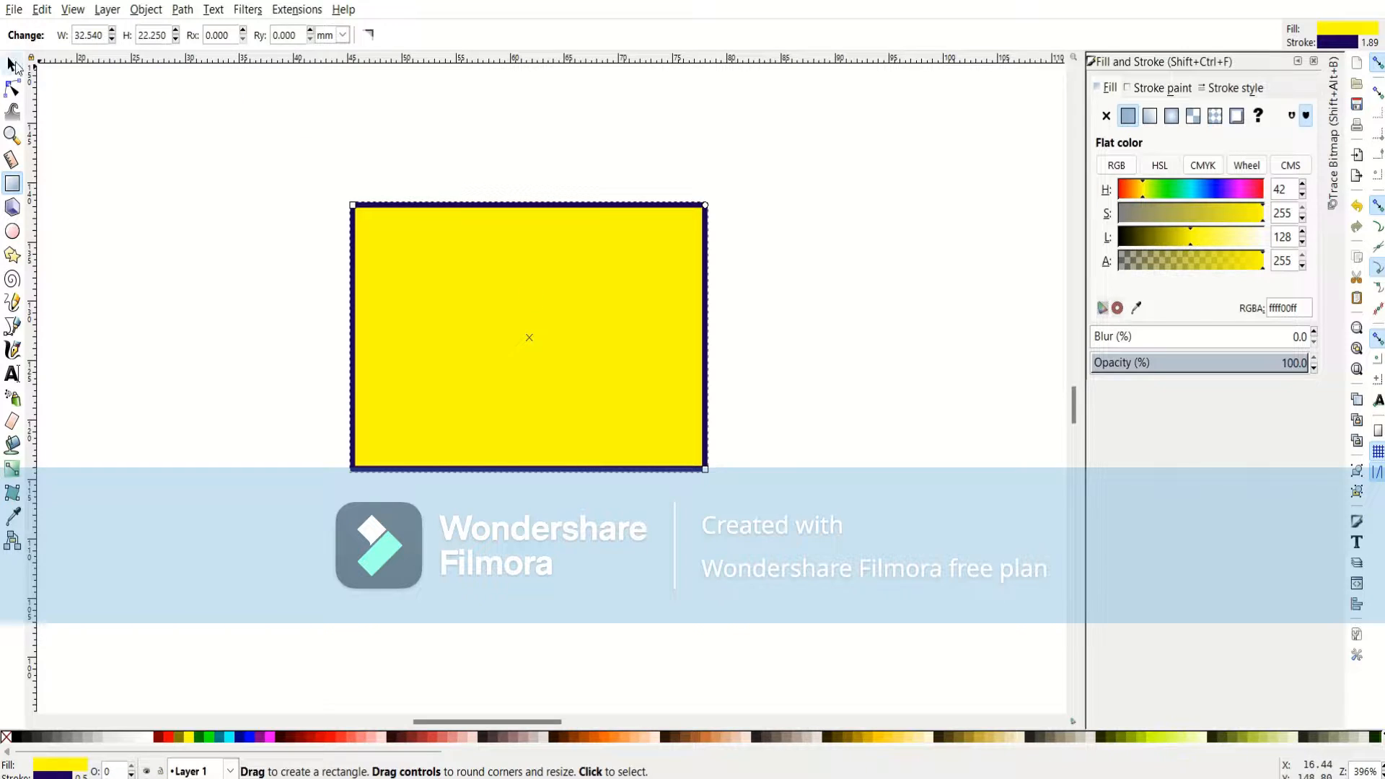
Try red and maroon palette fills on the rectangle and settle on an orange fill.
left_click(11, 65)
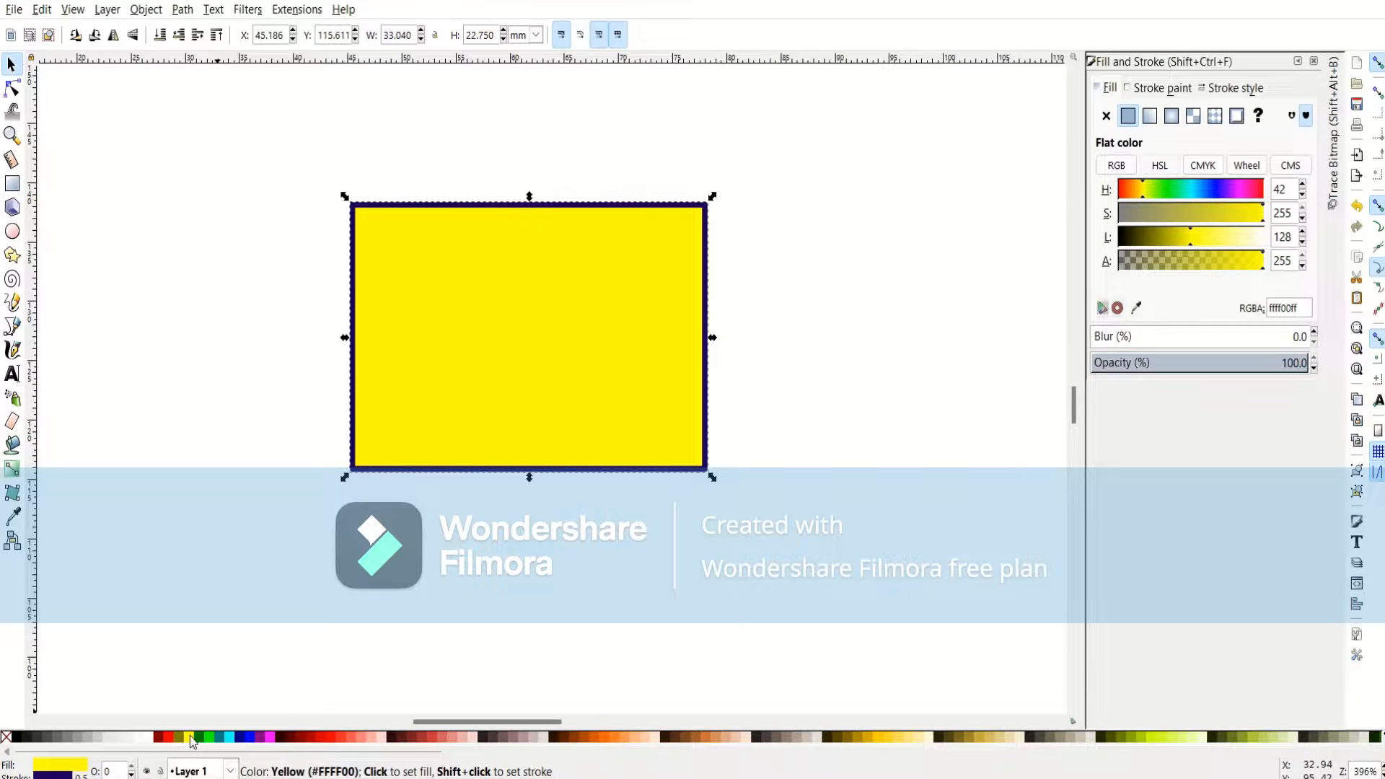
left_click(172, 741)
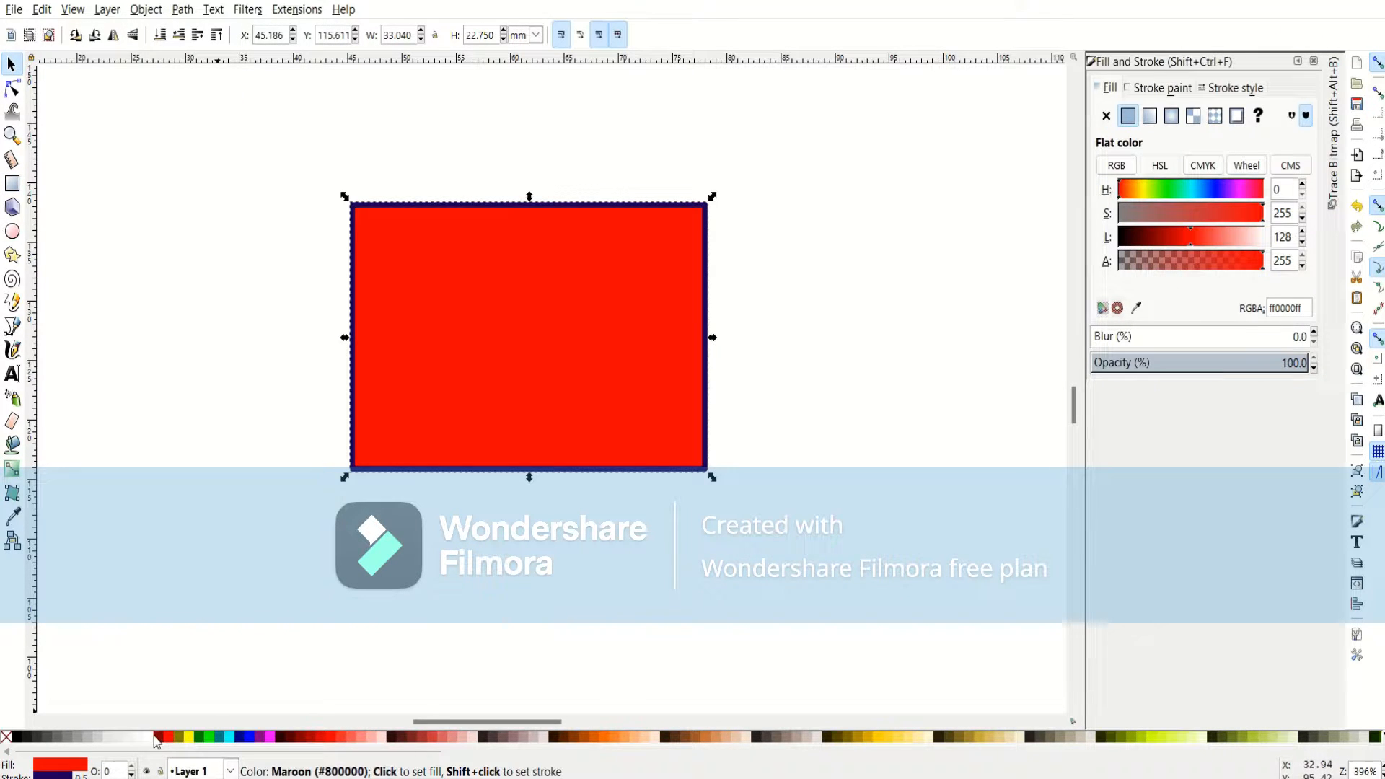
left_click(161, 739)
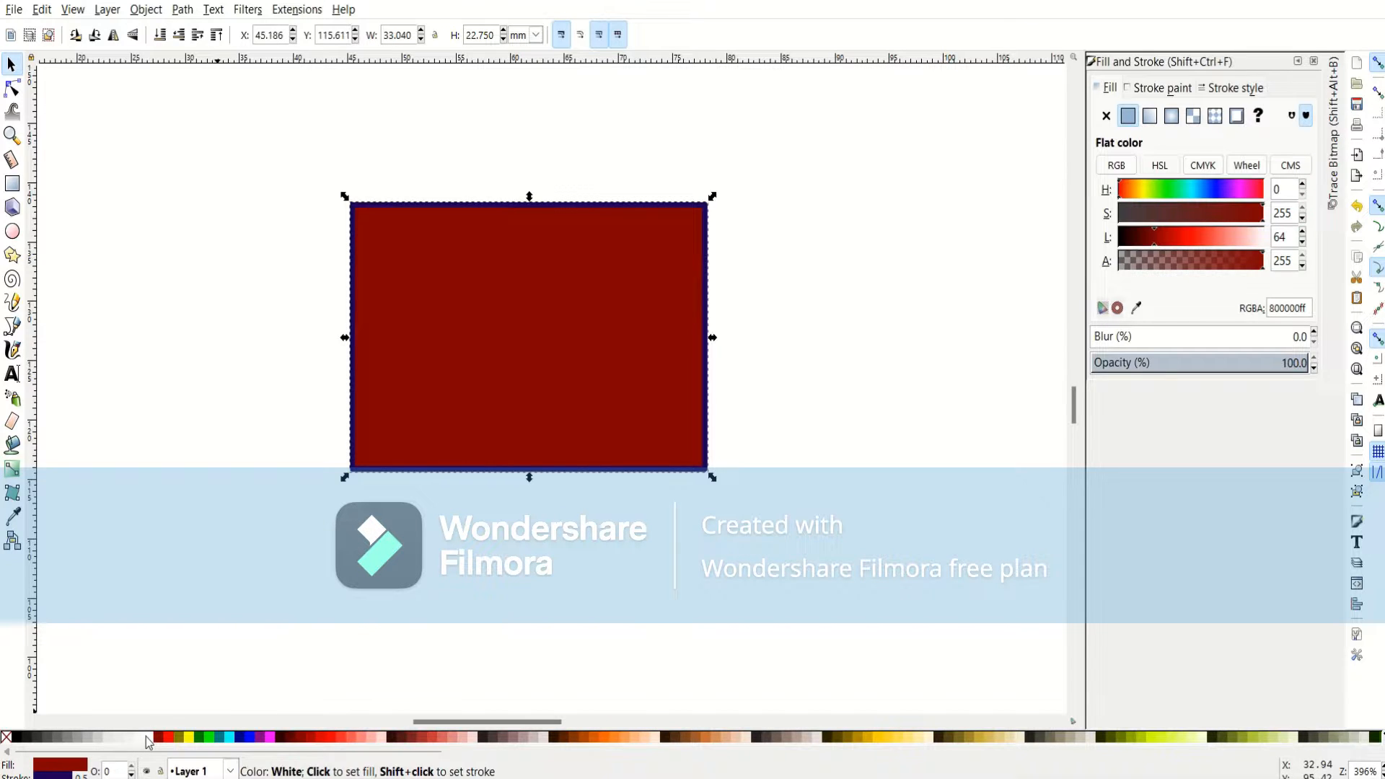
left_click(148, 740)
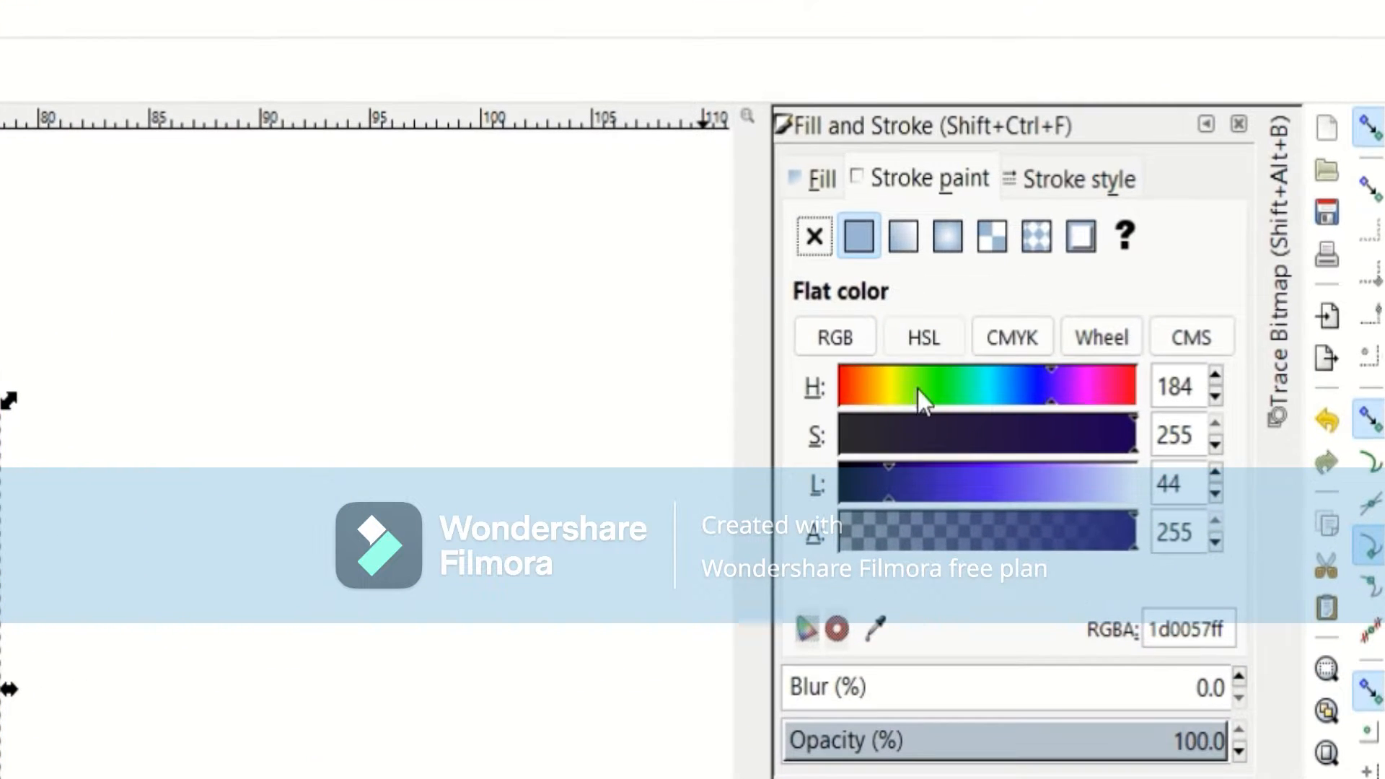
Set the rectangle's stroke to a flat pink, RGBA ef57e8ff, using the RGB channels.
left_click(772, 388)
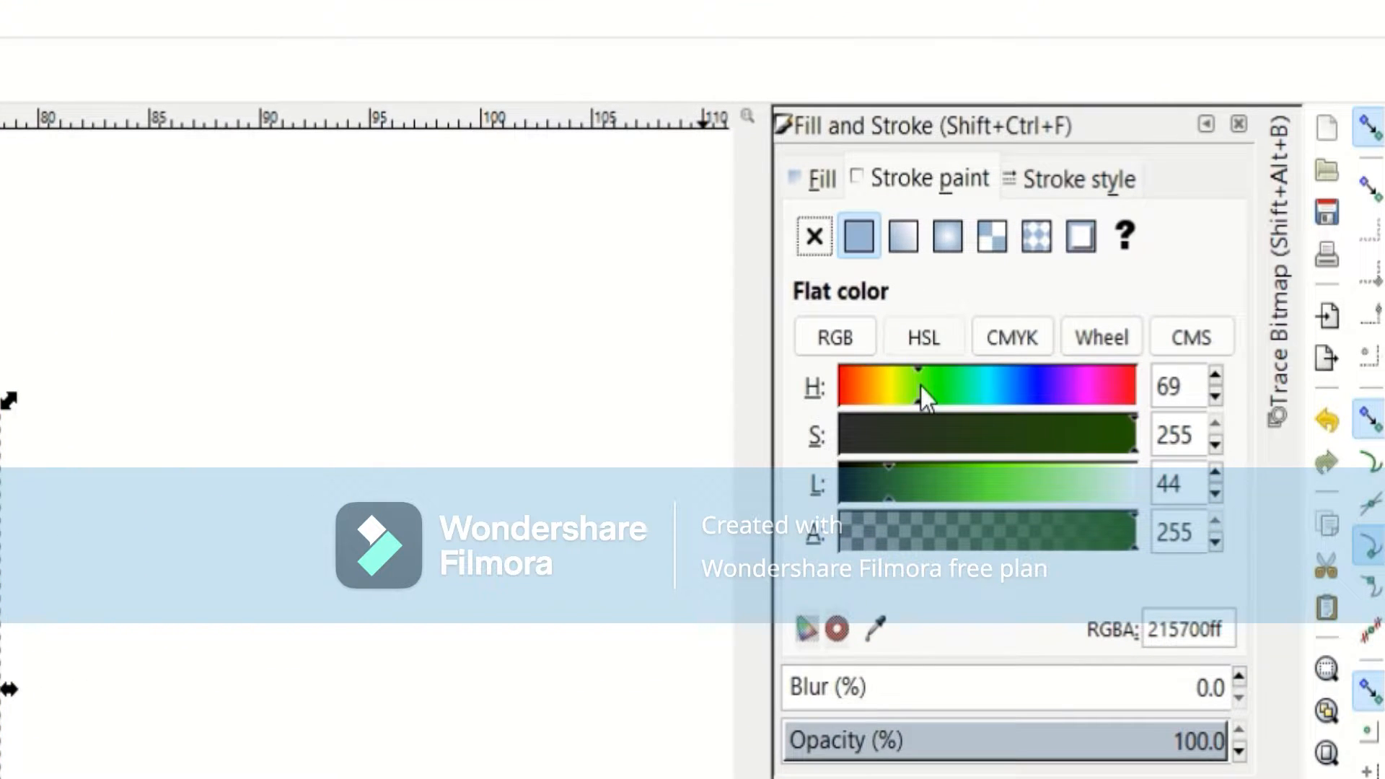
left_click(1078, 180)
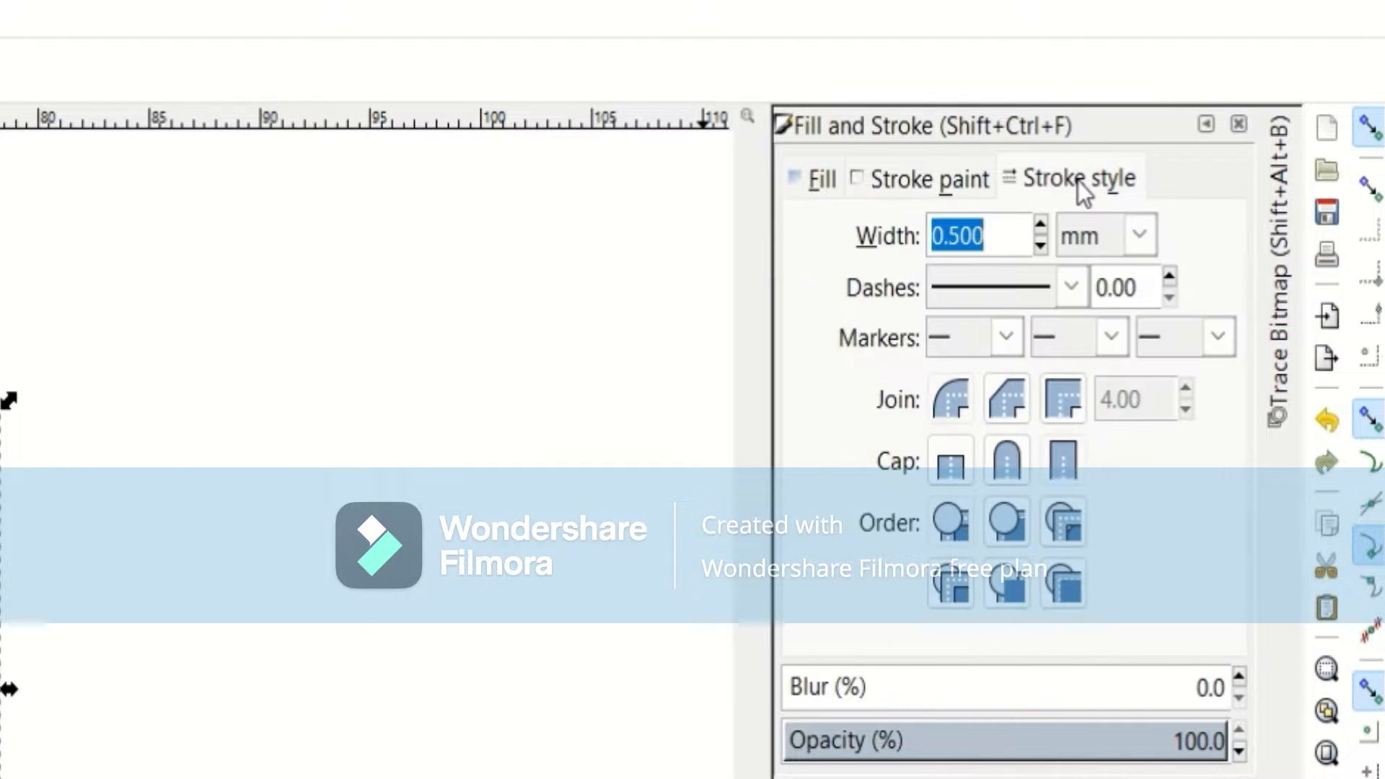
left_click(931, 175)
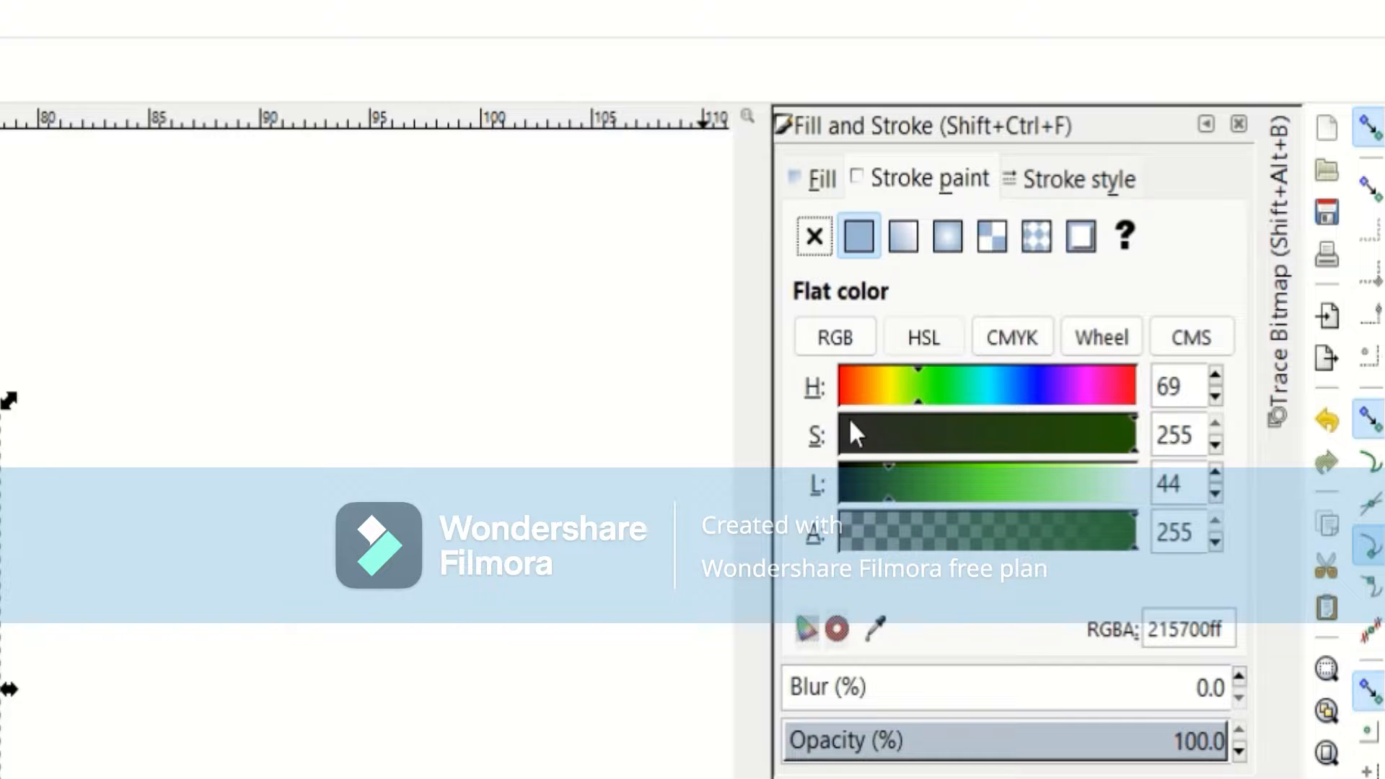
left_click(844, 339)
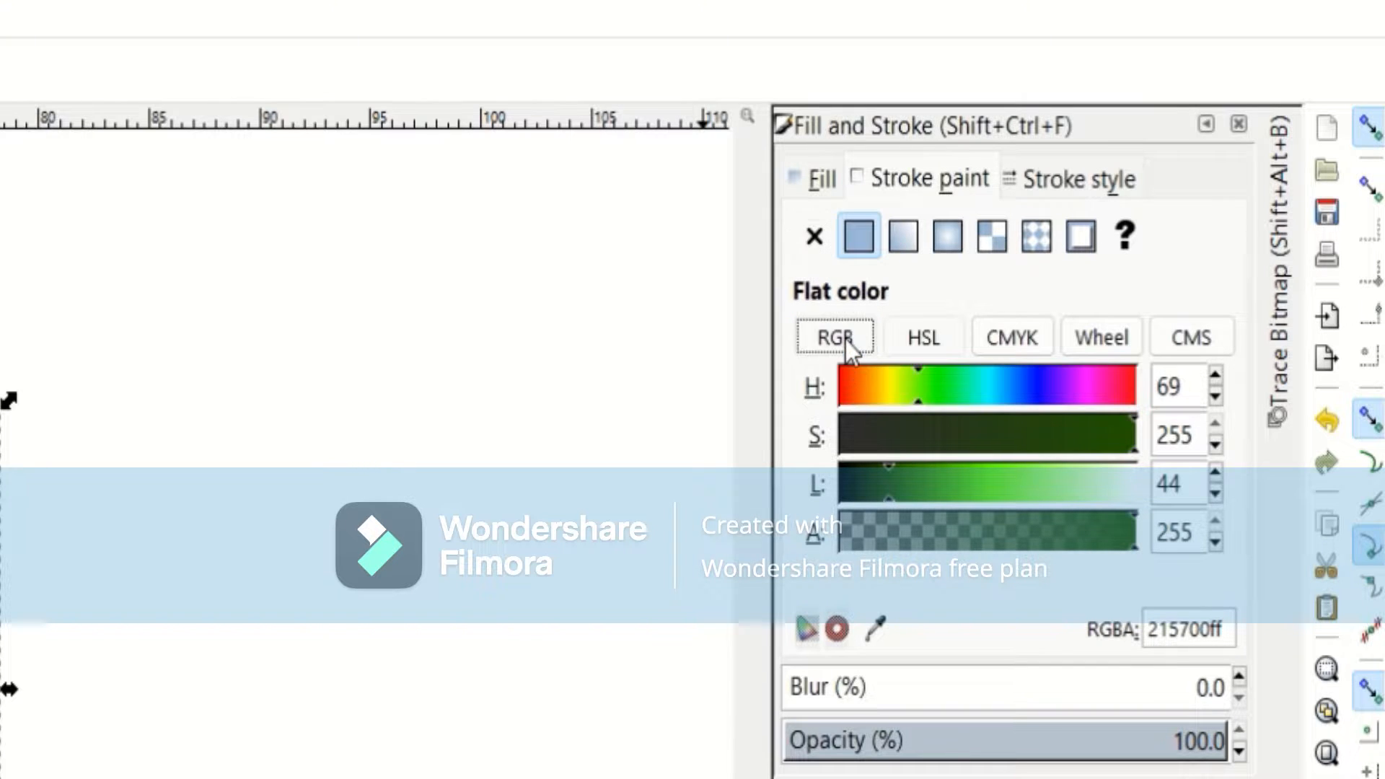
left_click(1118, 381)
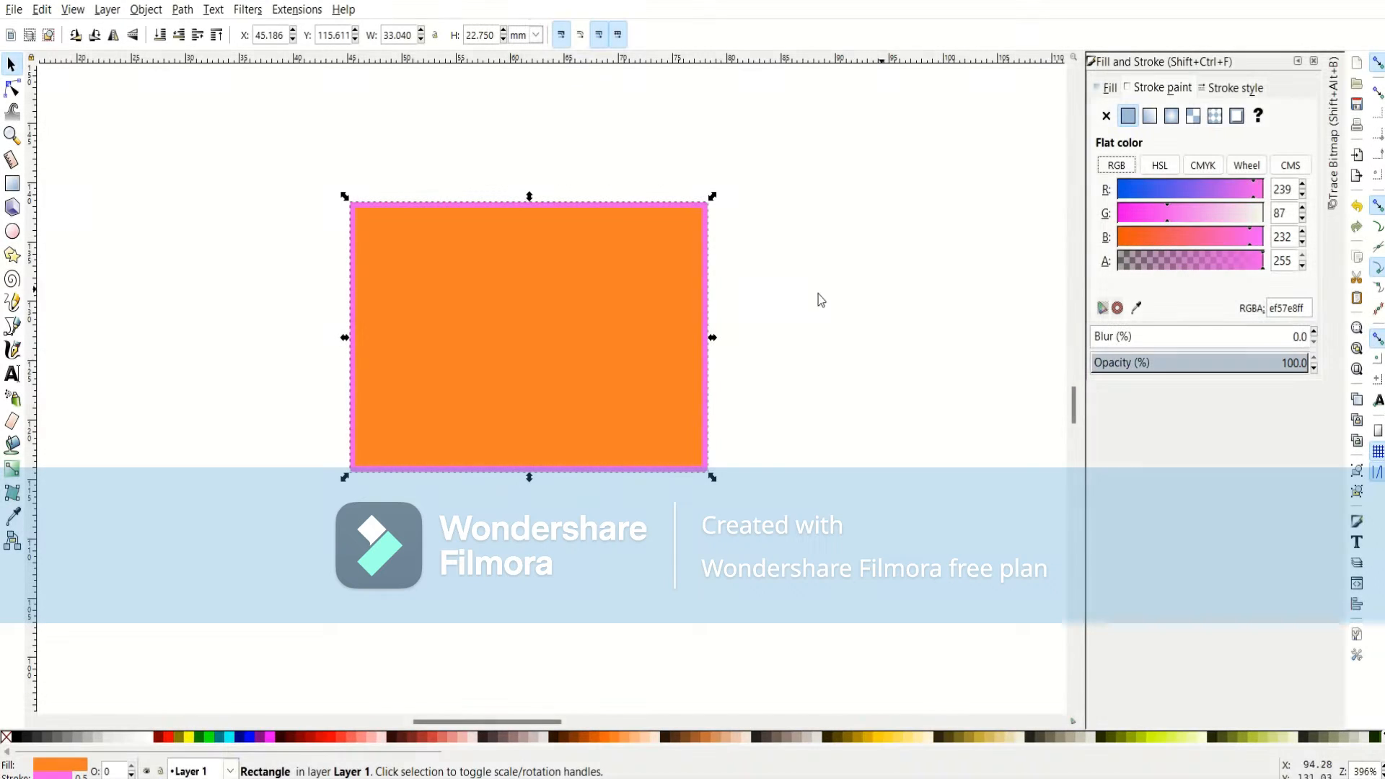
Enlarge the rectangle to about 38.3 by 28.8 mm, keeping its upper-left corner fixed.
left_click_drag(717, 479, 769, 547)
Try skewing the rectangle vertically and undo the skew, and try rounding its upper-right corner with the node tool.
left_click(636, 295)
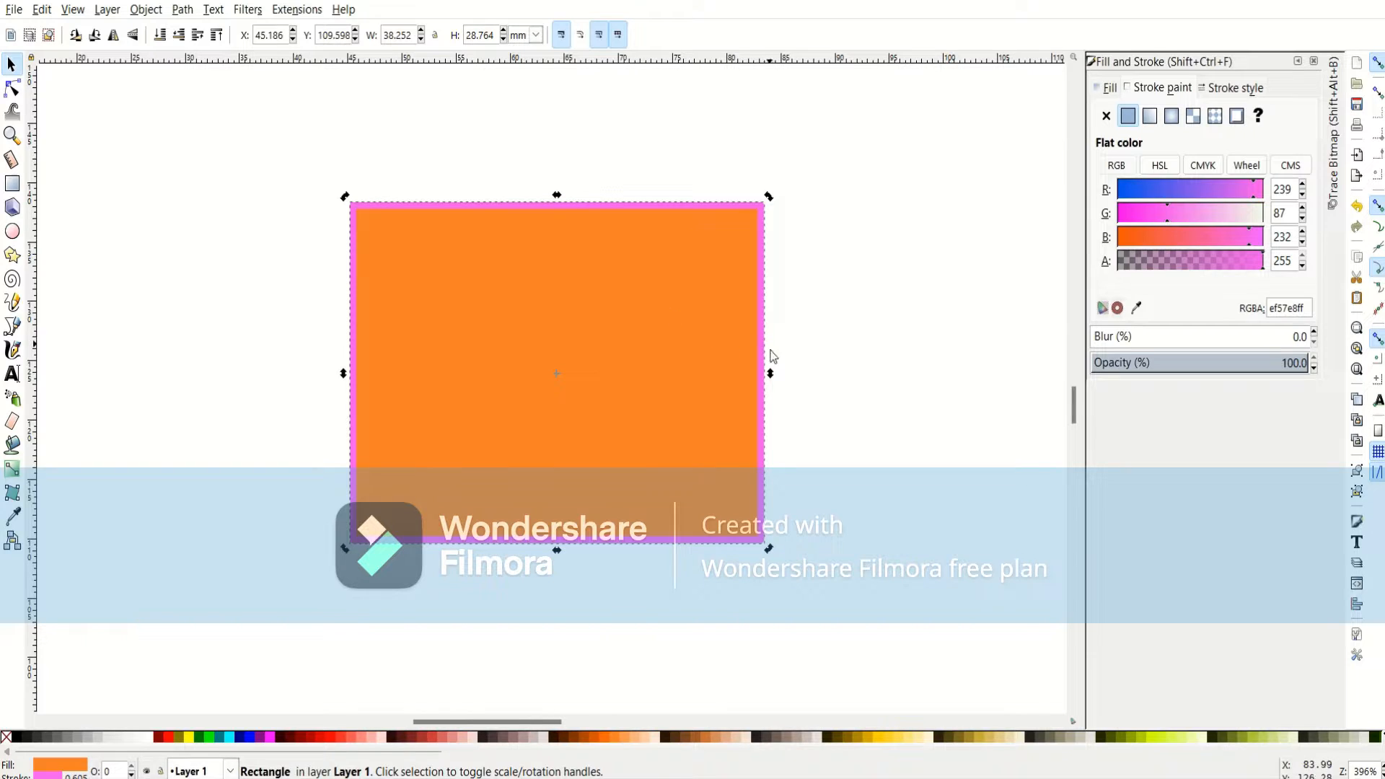
left_click_drag(772, 373, 767, 303)
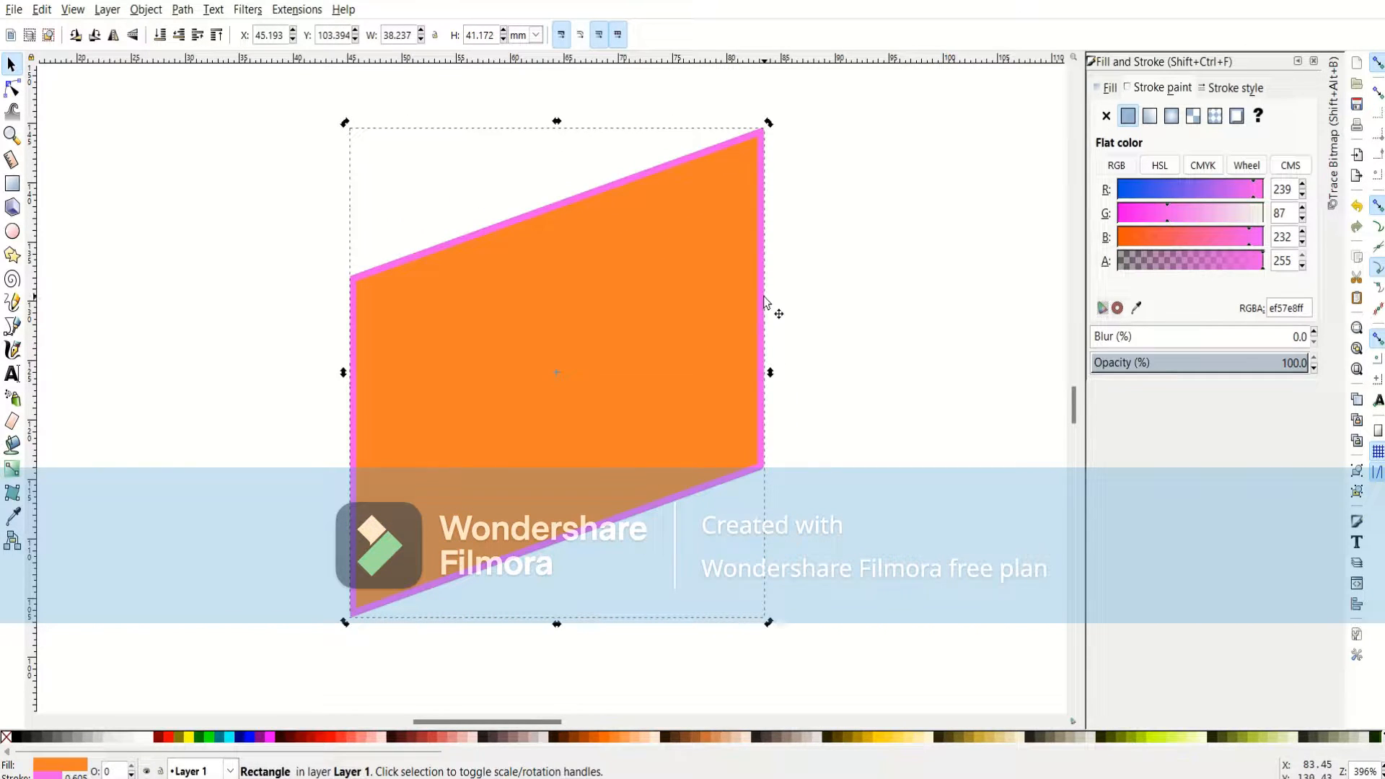
key("ctrl+z")
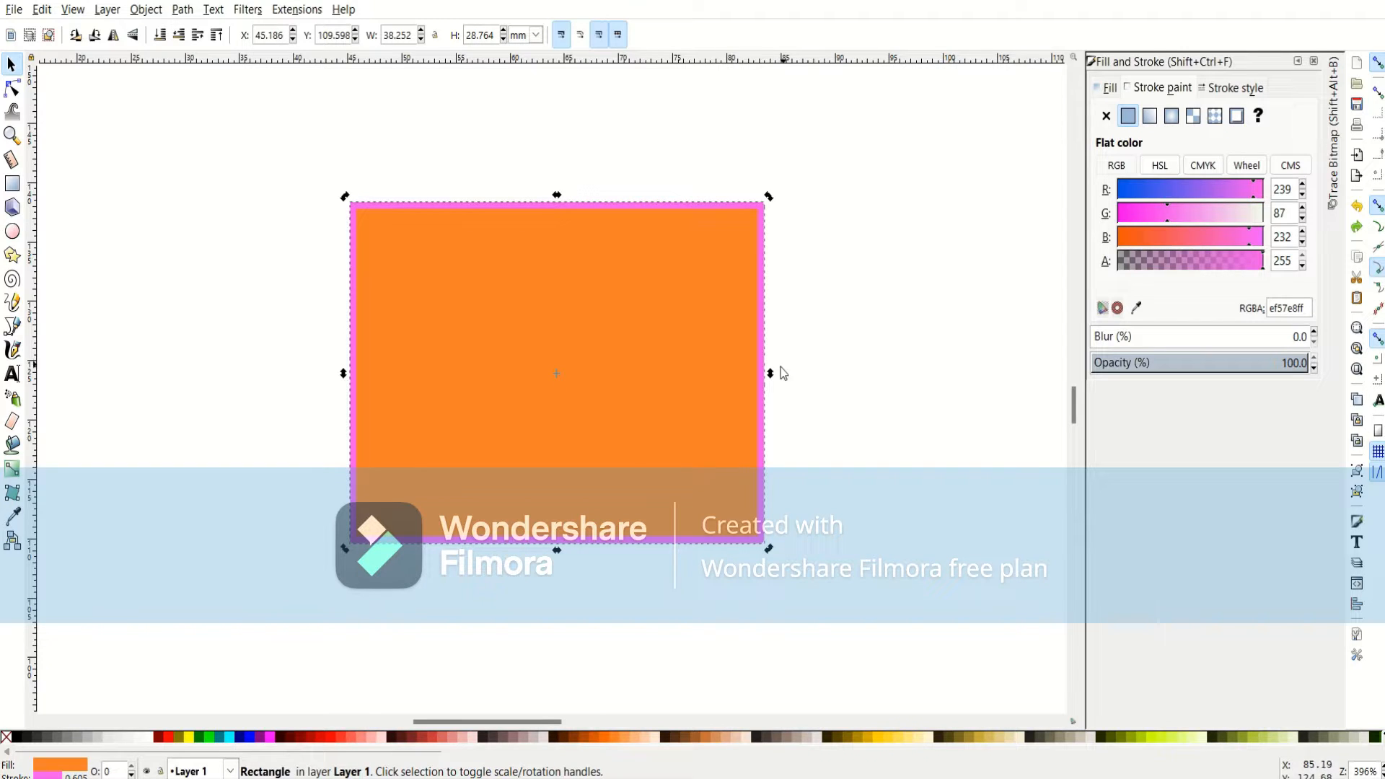
left_click(12, 88)
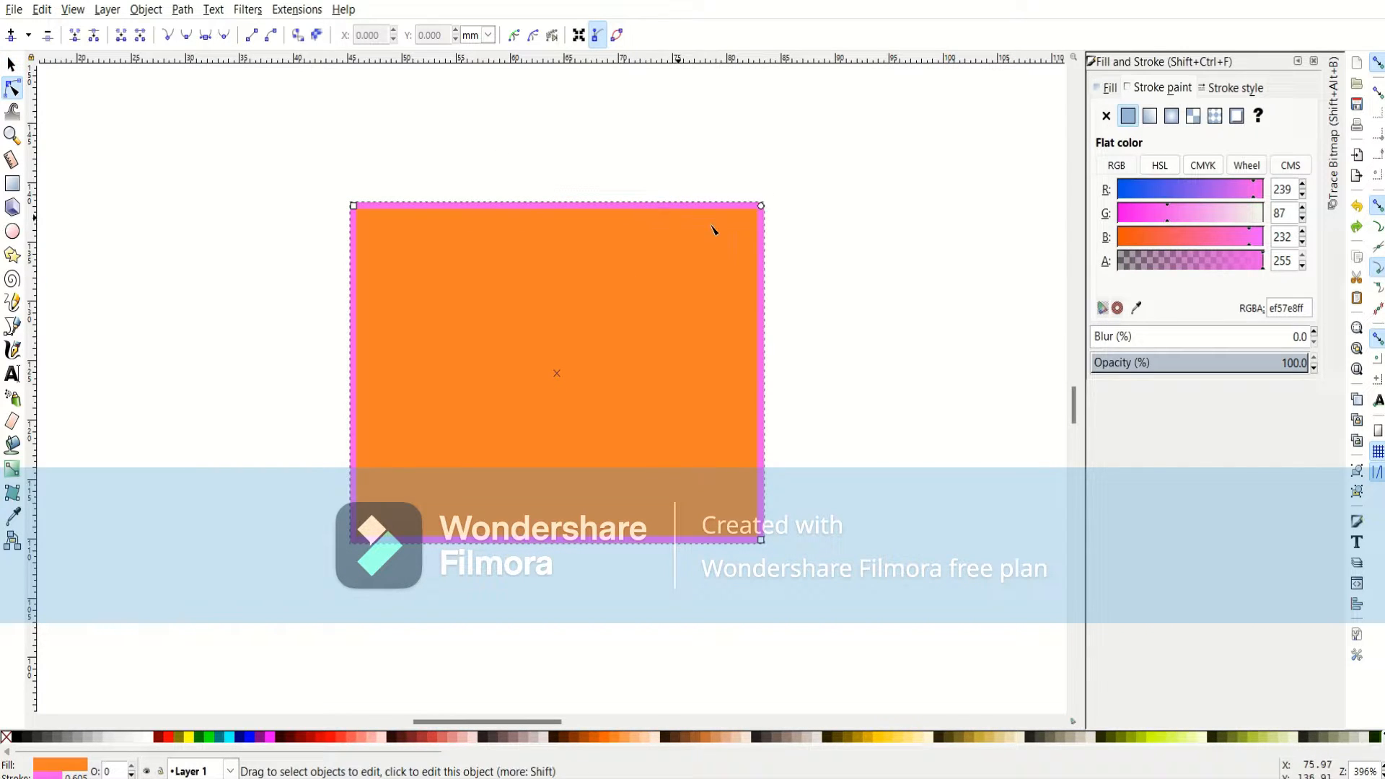
mouse_move(763, 207)
left_mouse_down()
mouse_move(779, 410)
mouse_move(766, 211)
left_mouse_up()
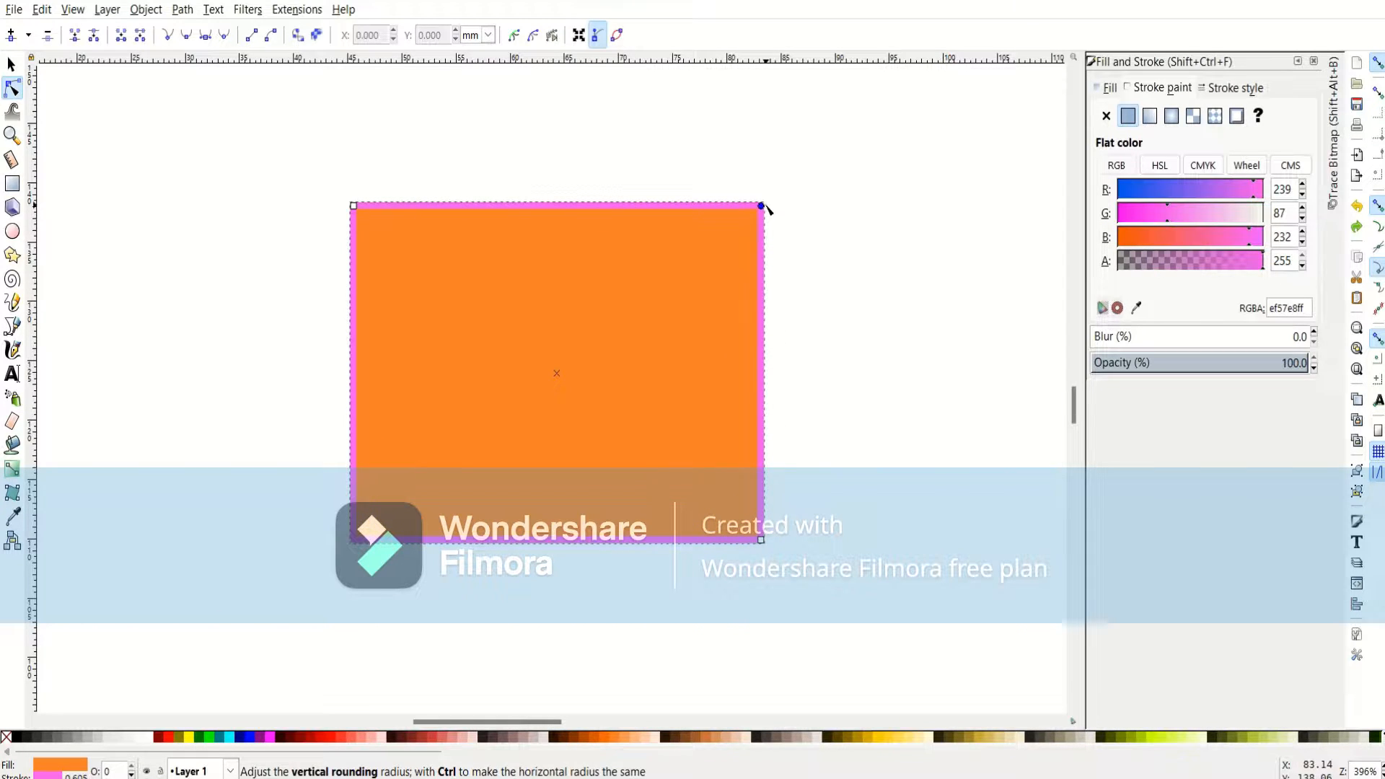
Shrink the rectangle to about 4.2 by 3.6 mm, place it at the upper right of the canvas, and deselect it.
left_click(11, 64)
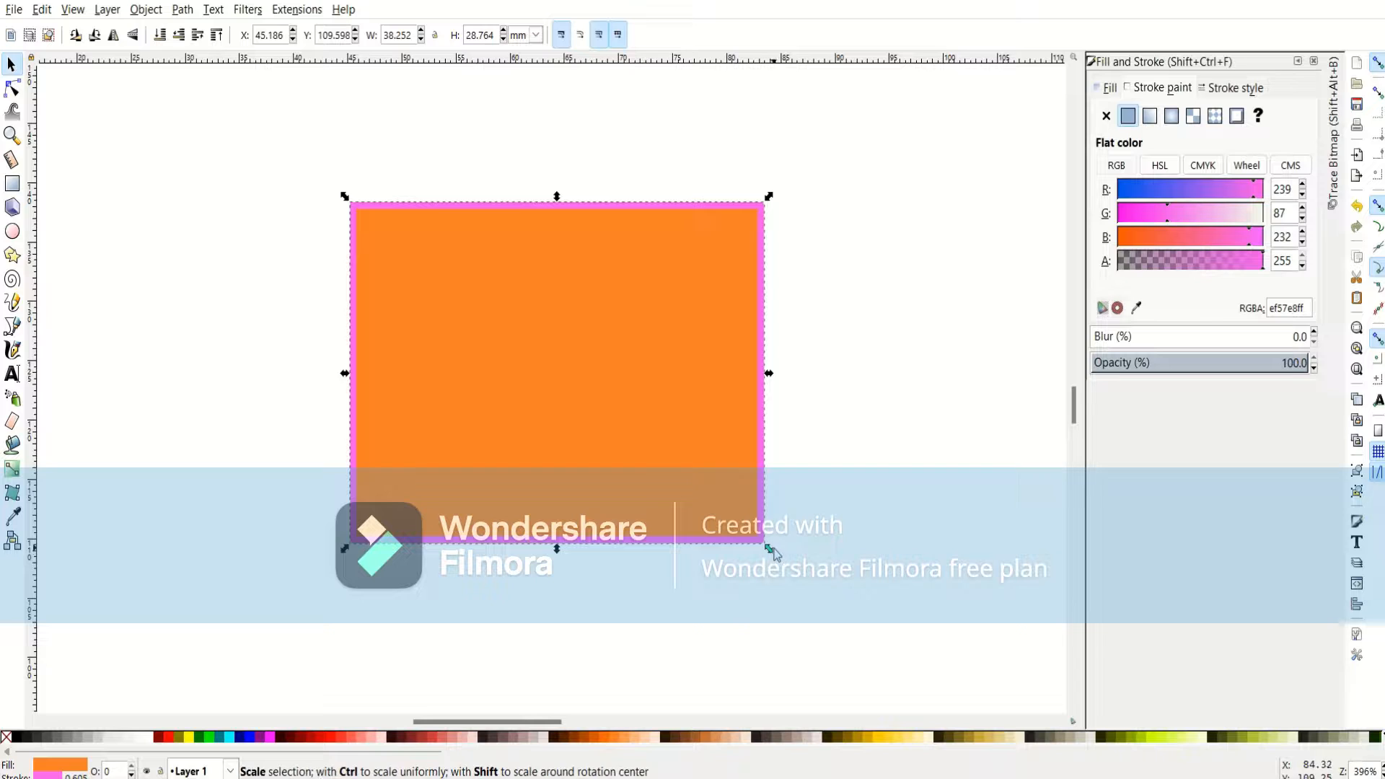
left_click_drag(770, 550, 1034, 114)
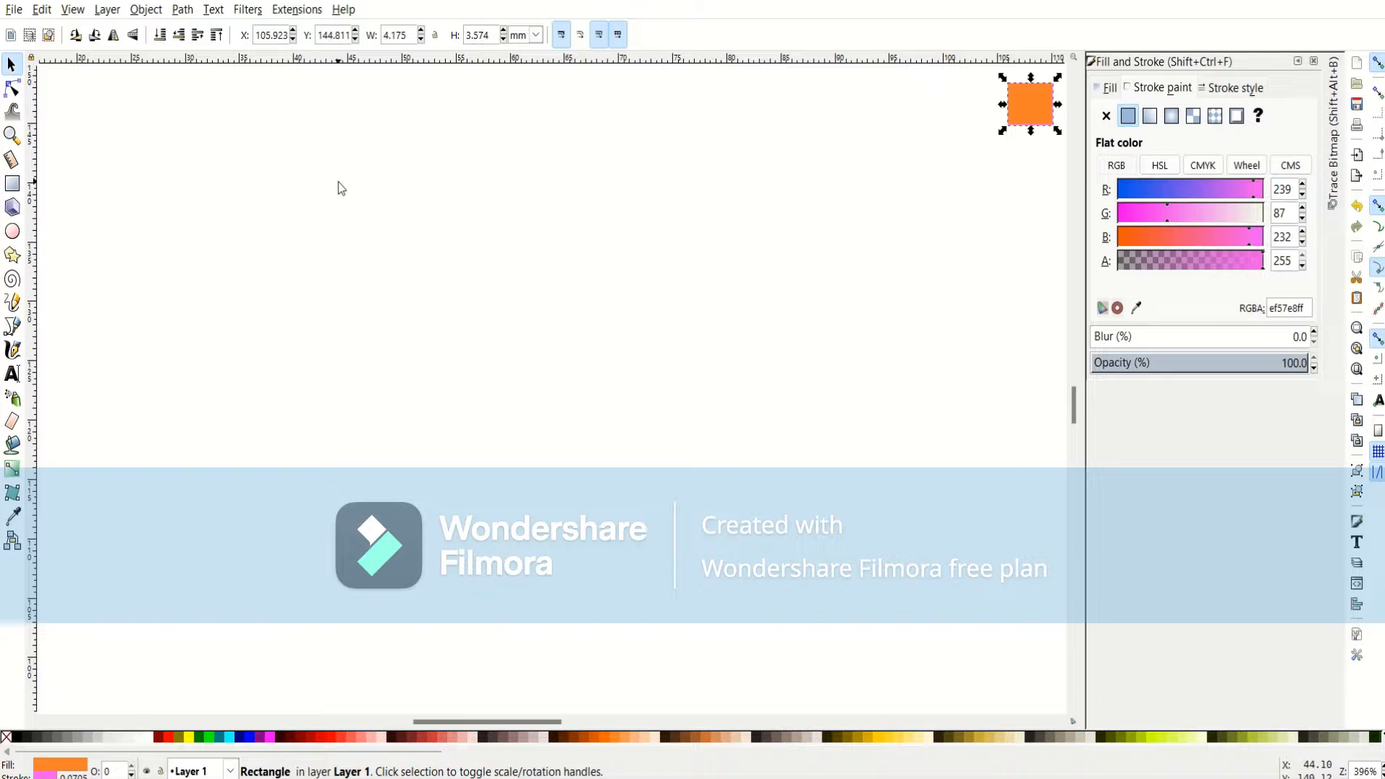
key("Escape")
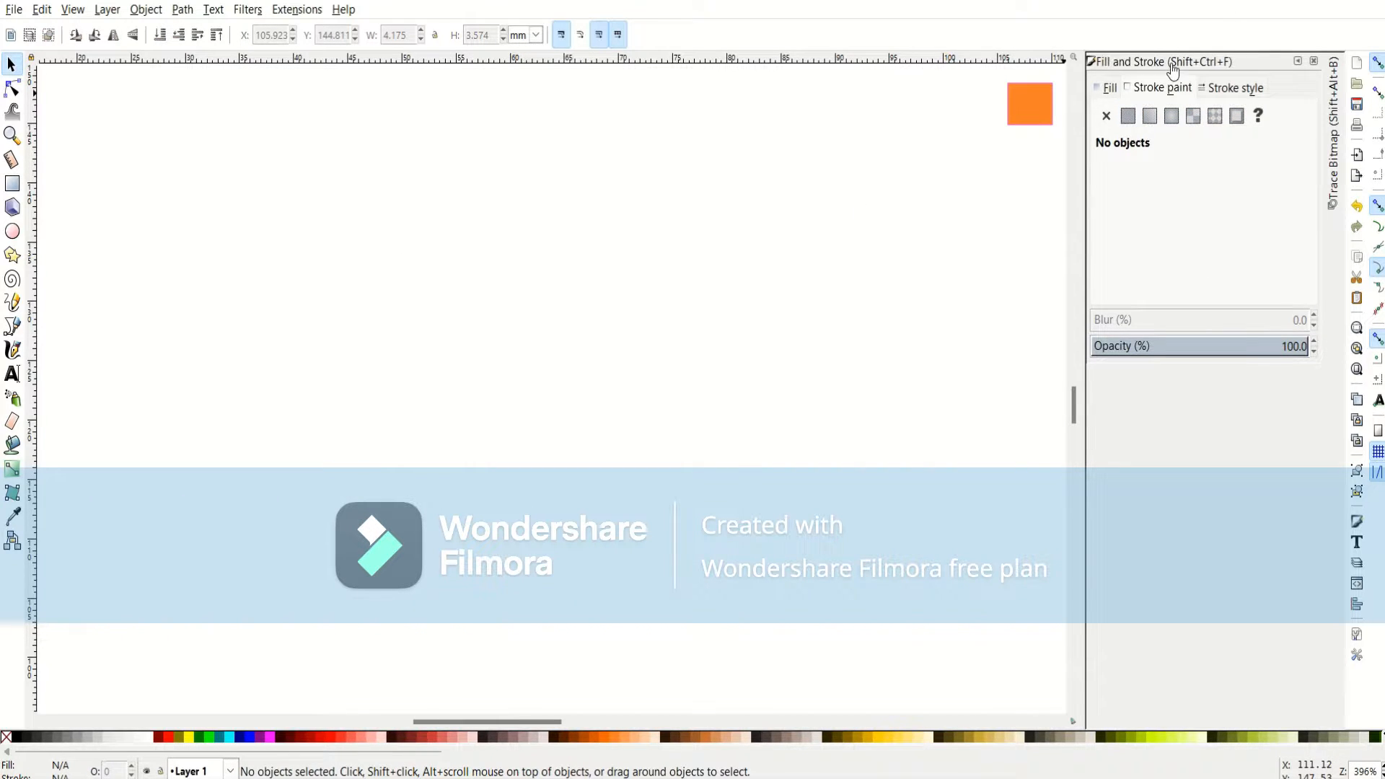
left_click(181, 11)
left_click(146, 9)
left_click(146, 9)
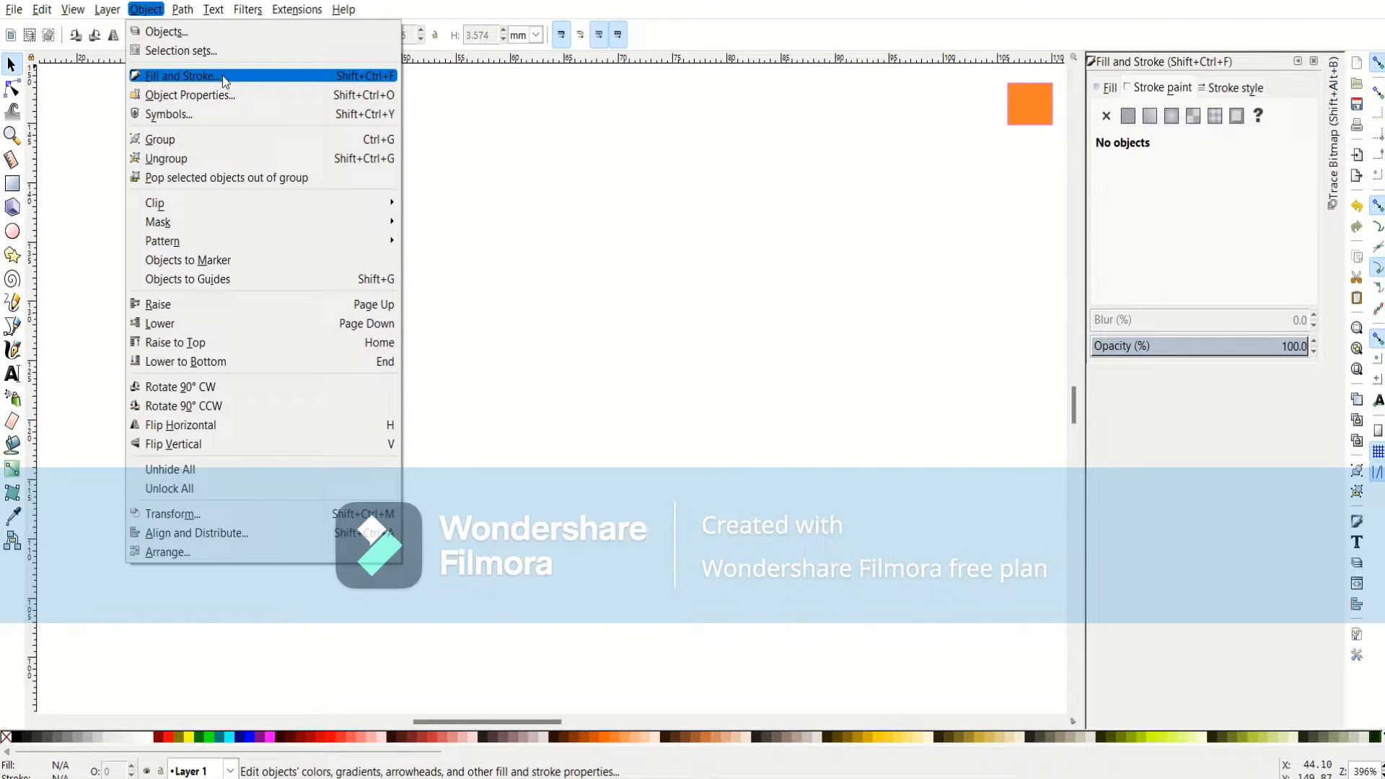
left_click(660, 300)
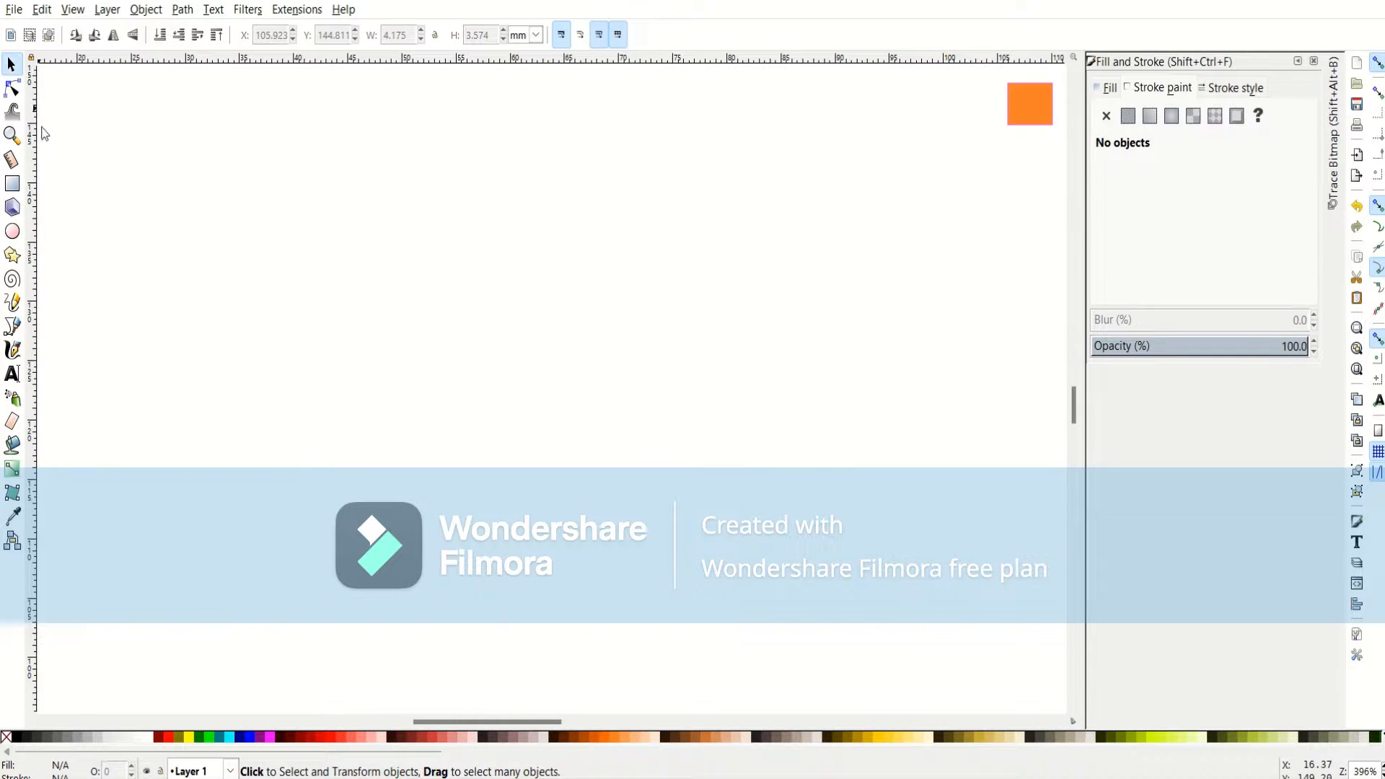
Draw a 3D box about 21 mm wide and 14 mm high mid-canvas and give all its faces a purple fill.
left_click(12, 207)
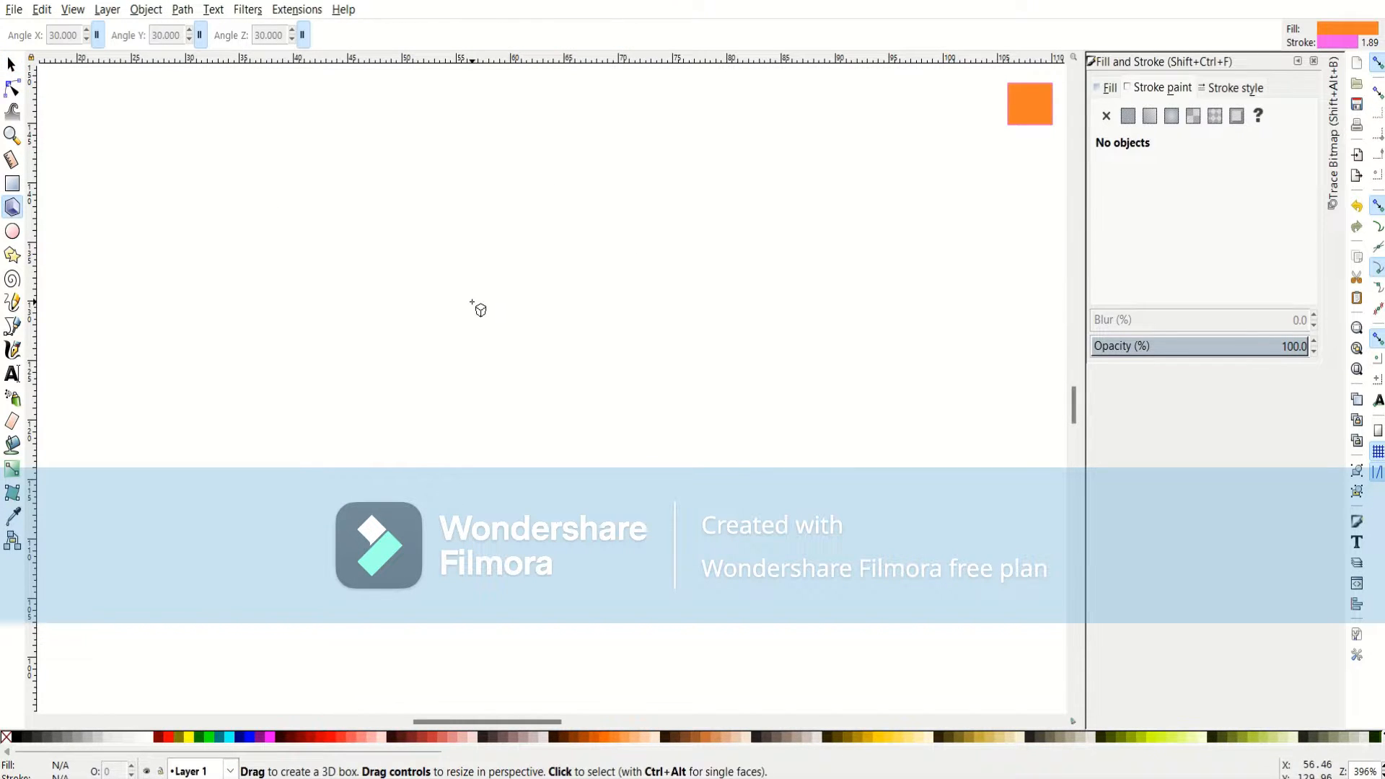
left_click_drag(472, 303, 499, 436)
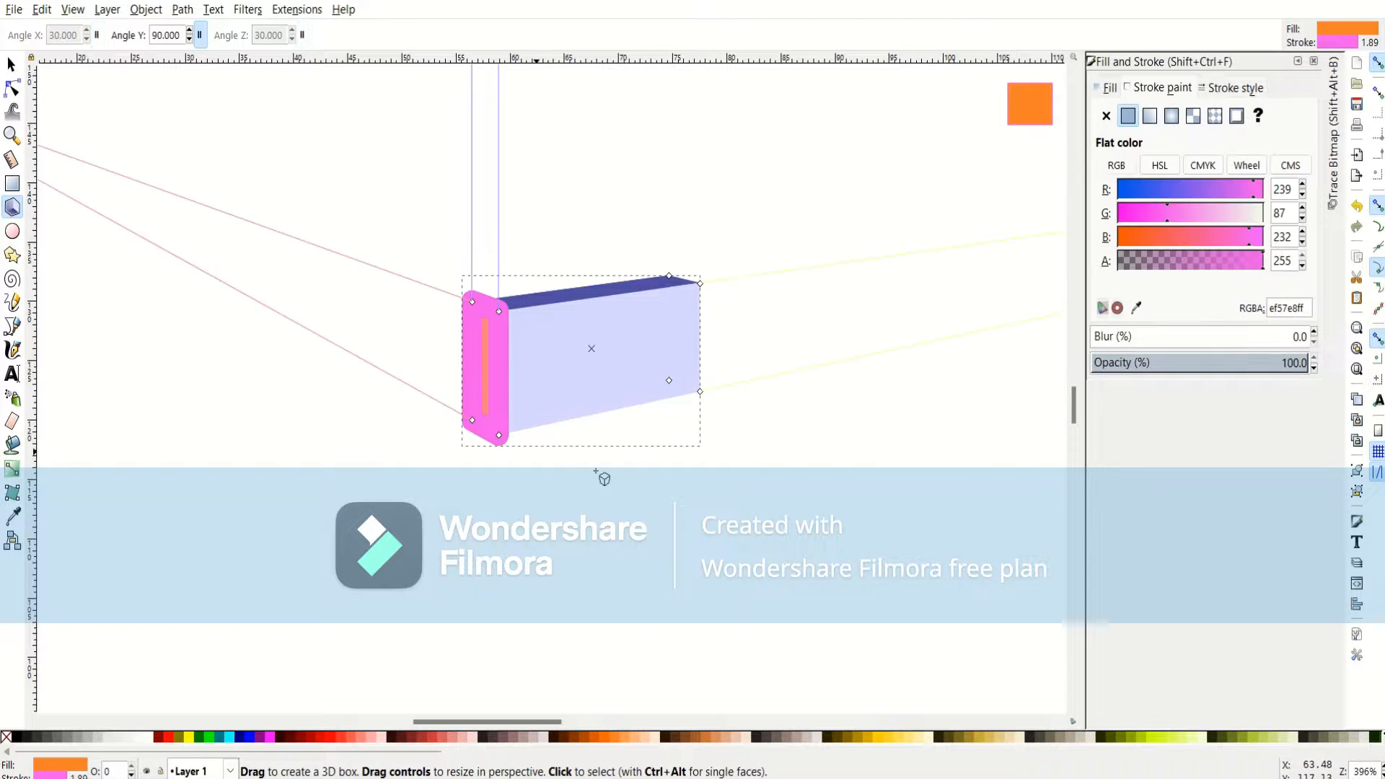
left_click(261, 737)
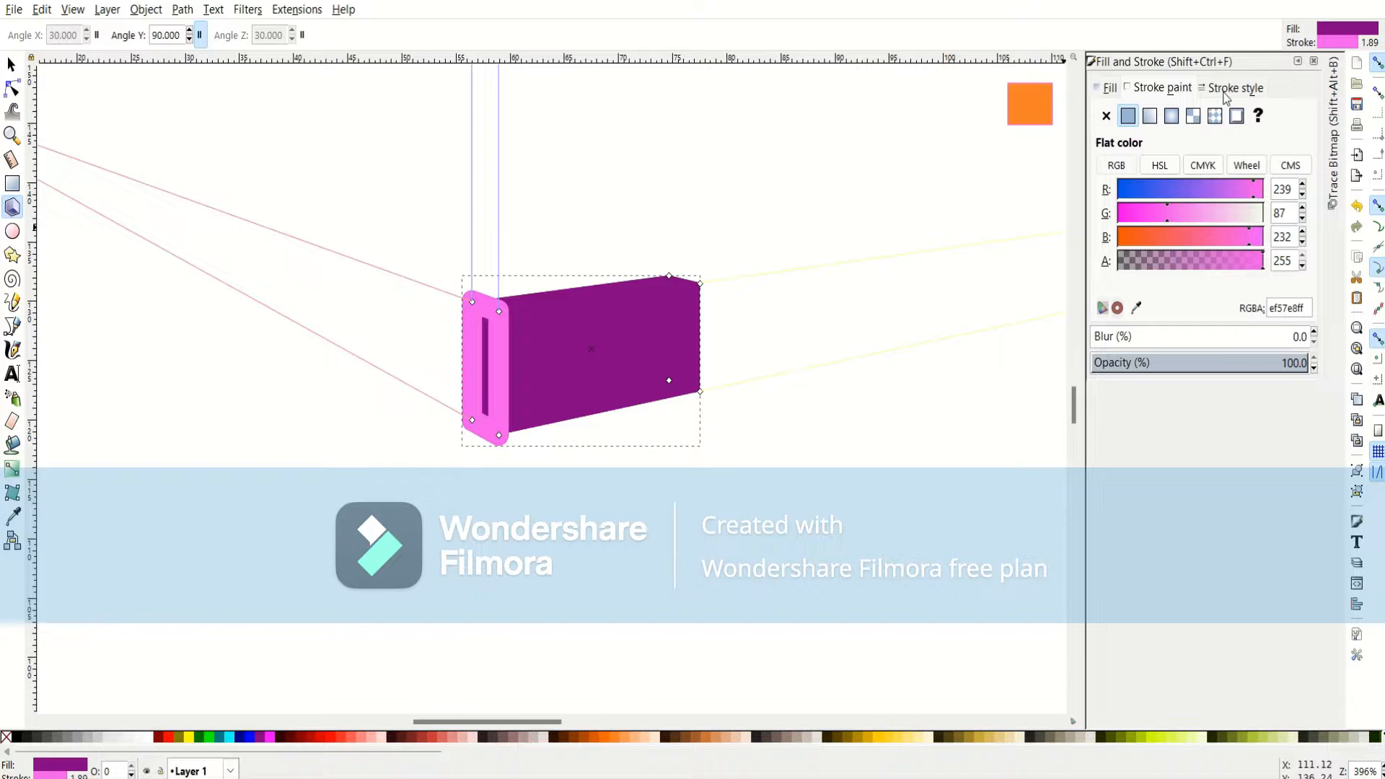
Set the 3D box's stroke to dark green with a width of 0.3 mm.
left_click(1123, 191)
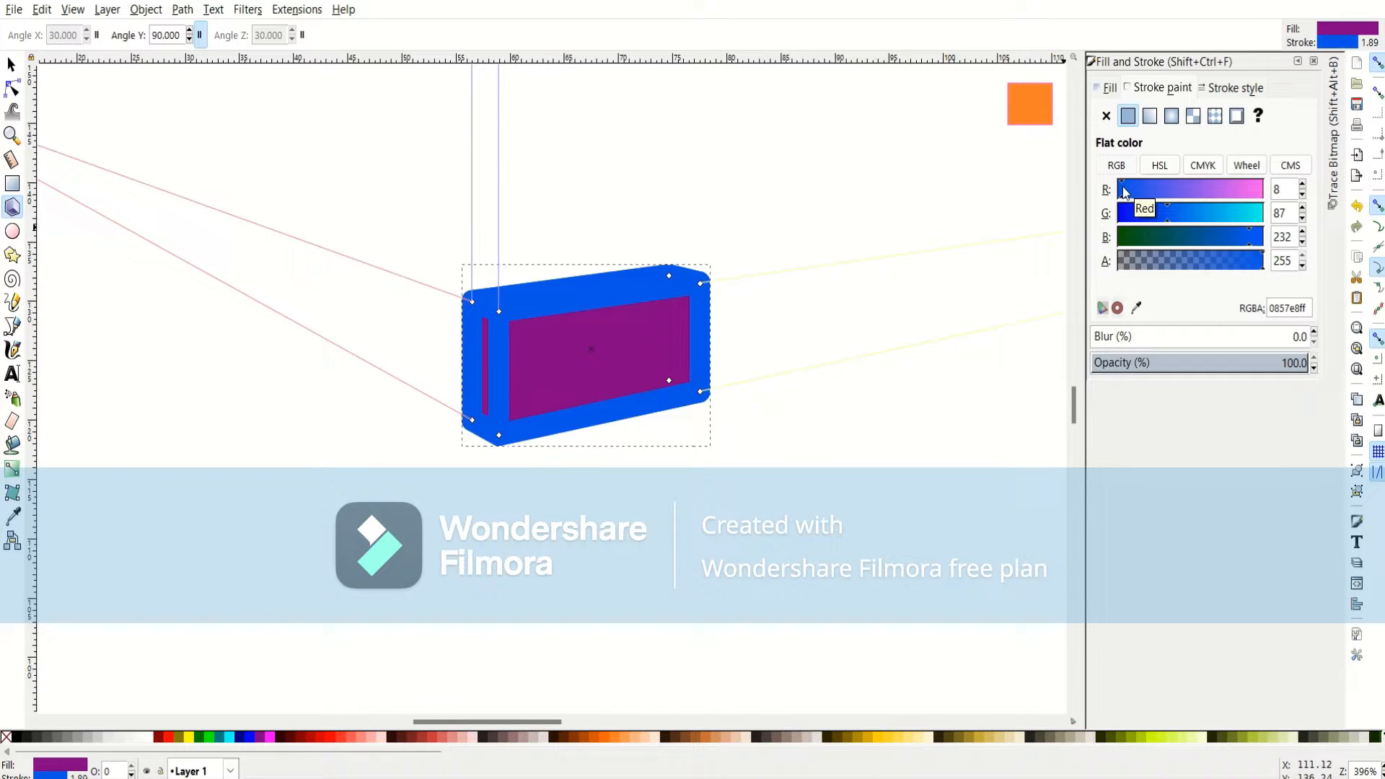
left_click(1142, 239)
left_click(1232, 87)
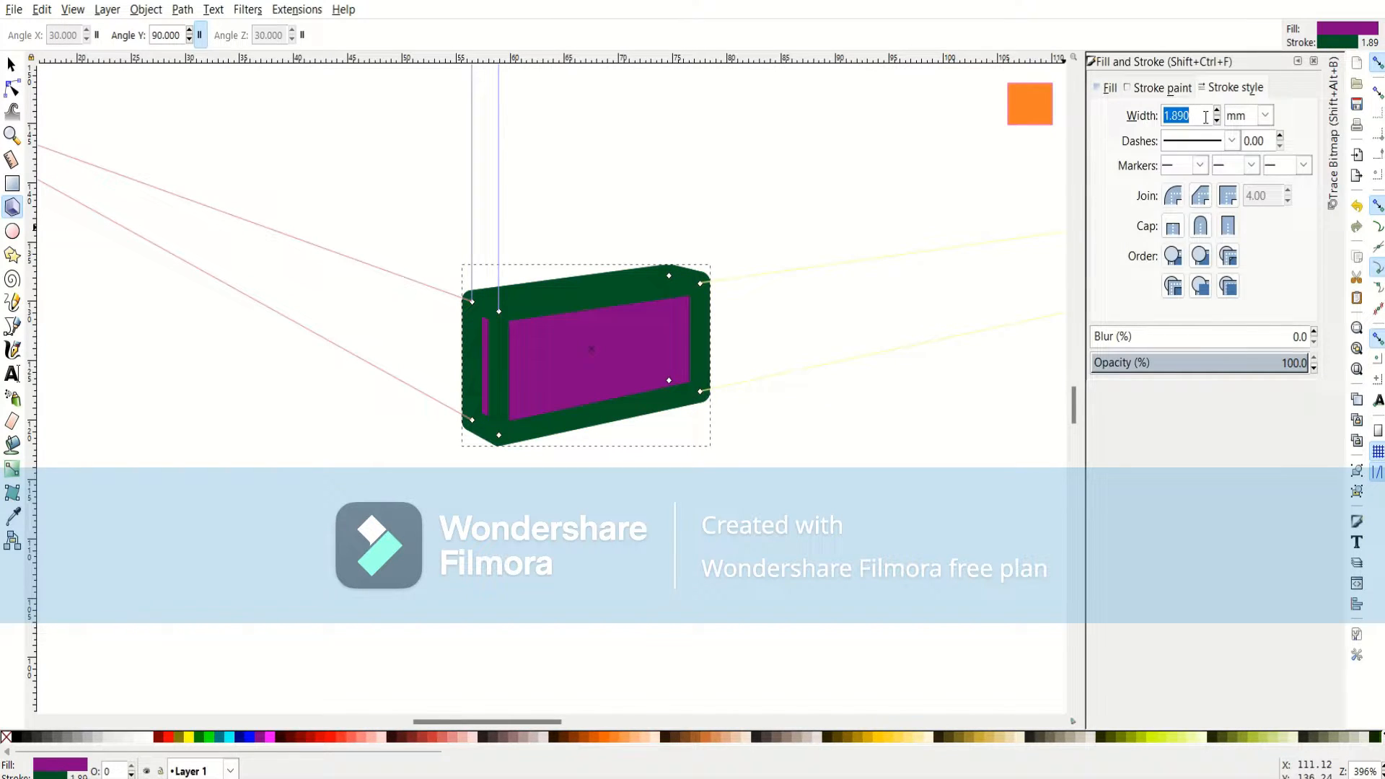
type("0.3")
key("Return")
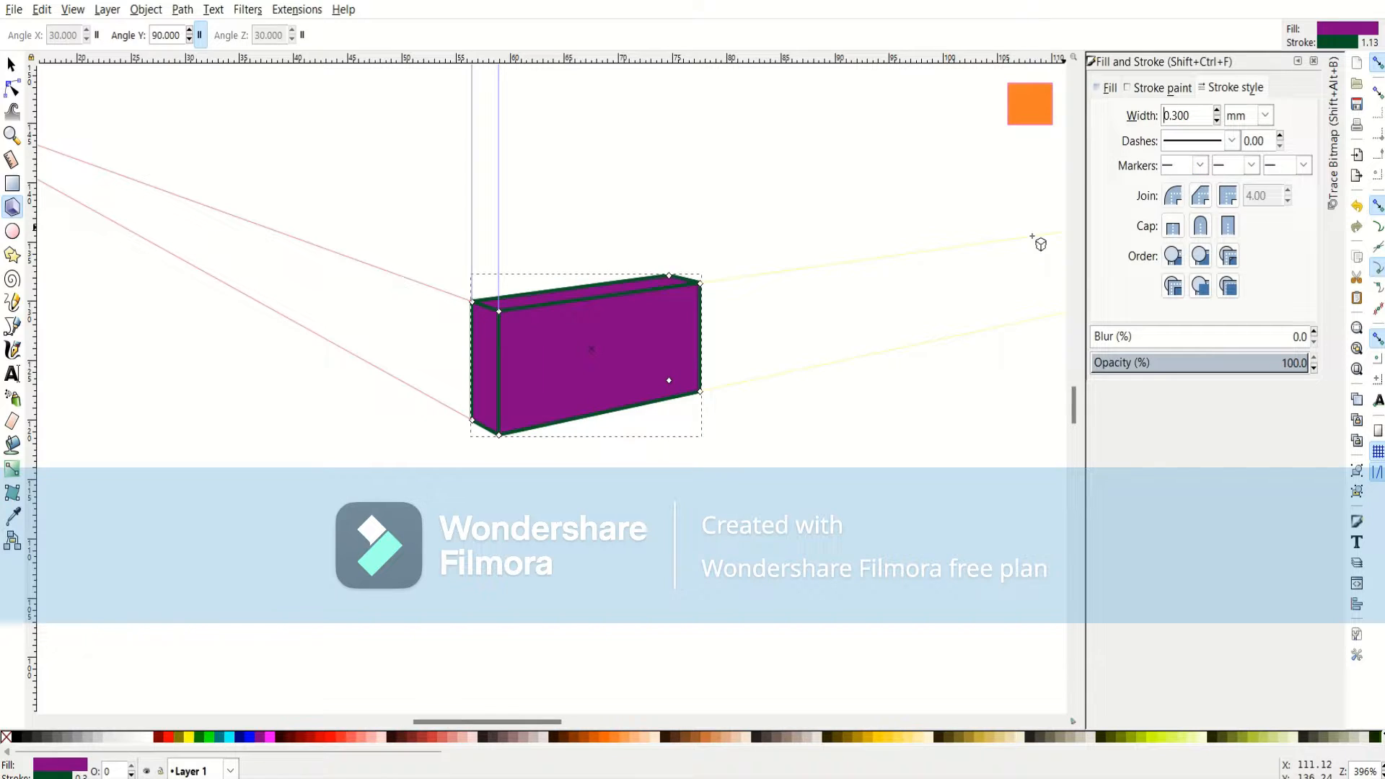
Fill the 3D box with magenta and enlarge it to about 23.8 by 16.9 mm from its lower-left corner.
left_click(270, 737)
left_click(12, 64)
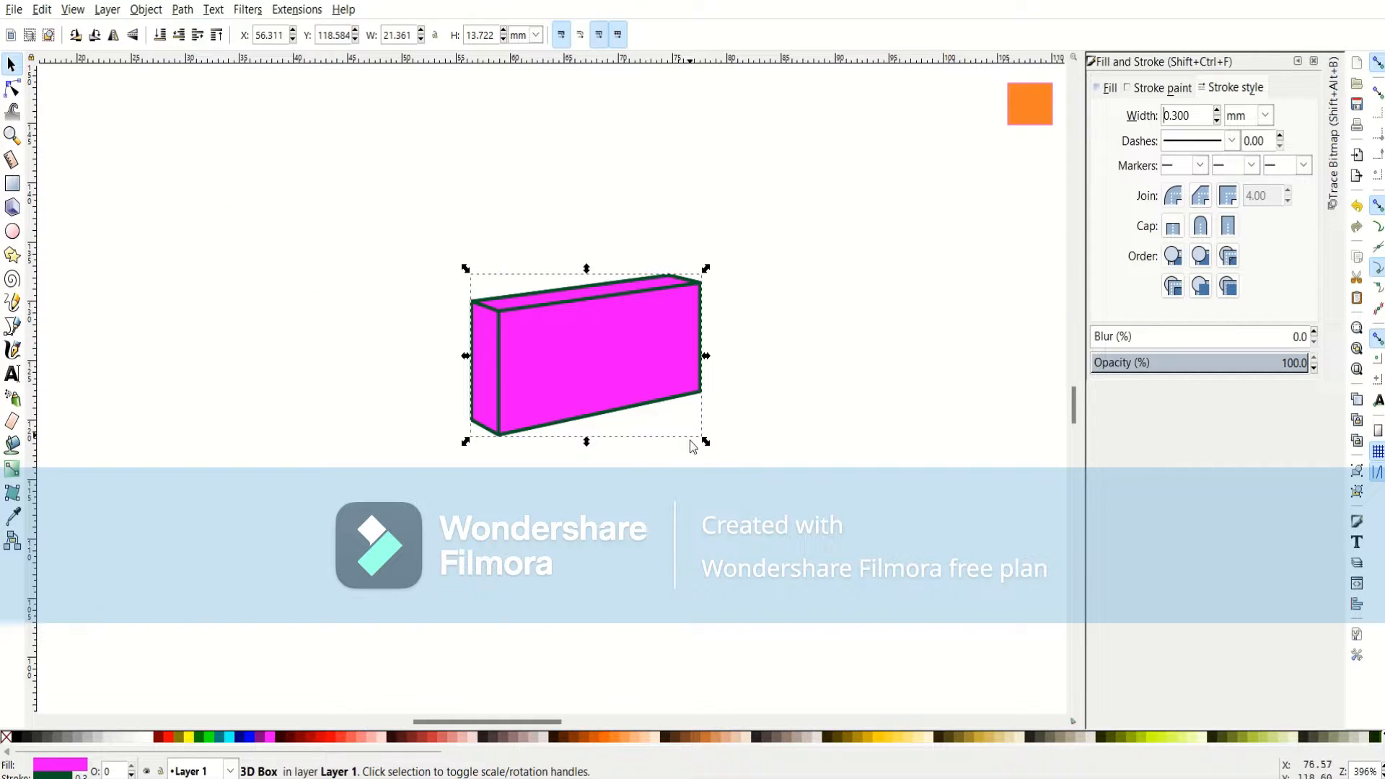
left_click_drag(464, 448, 439, 482)
left_click(387, 263)
left_click(521, 364)
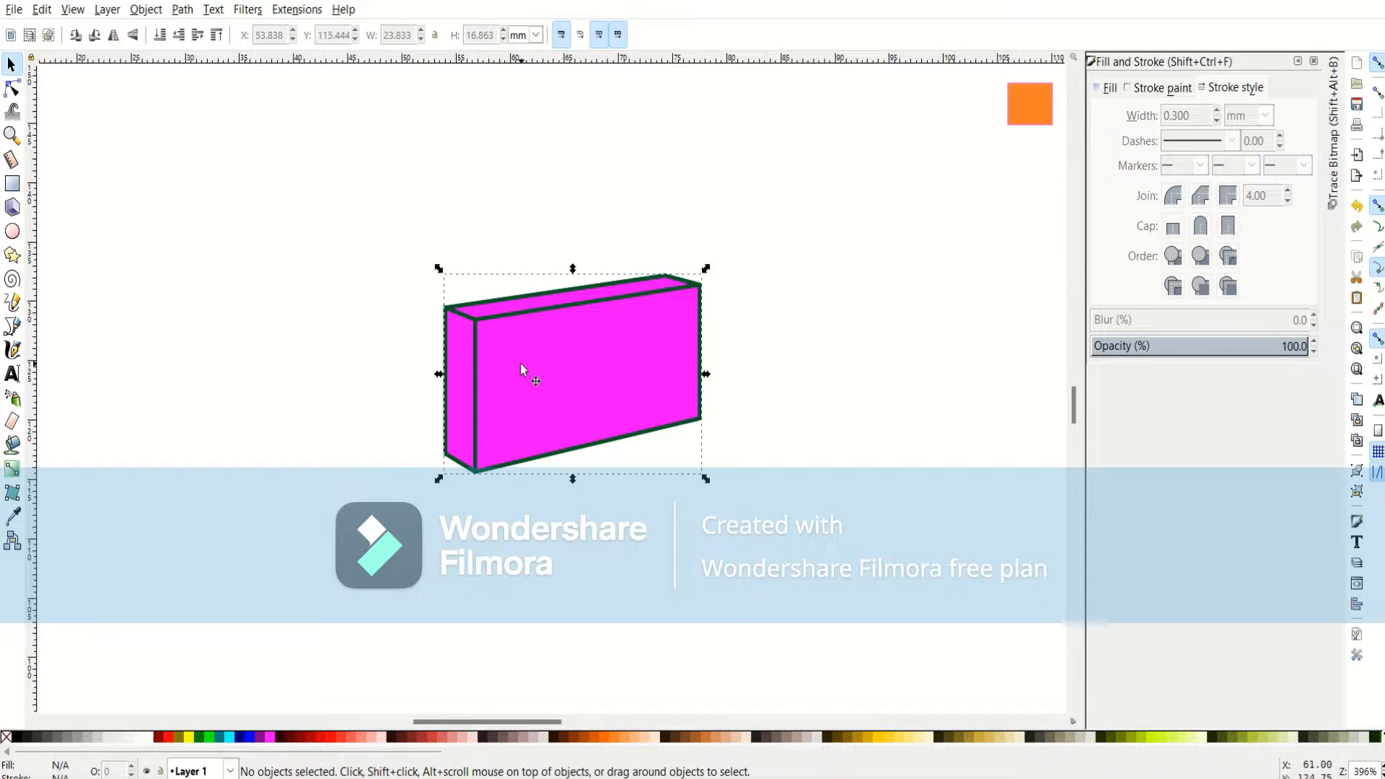
Change the 3D box's fill to yellow and deselect it.
left_click(189, 736)
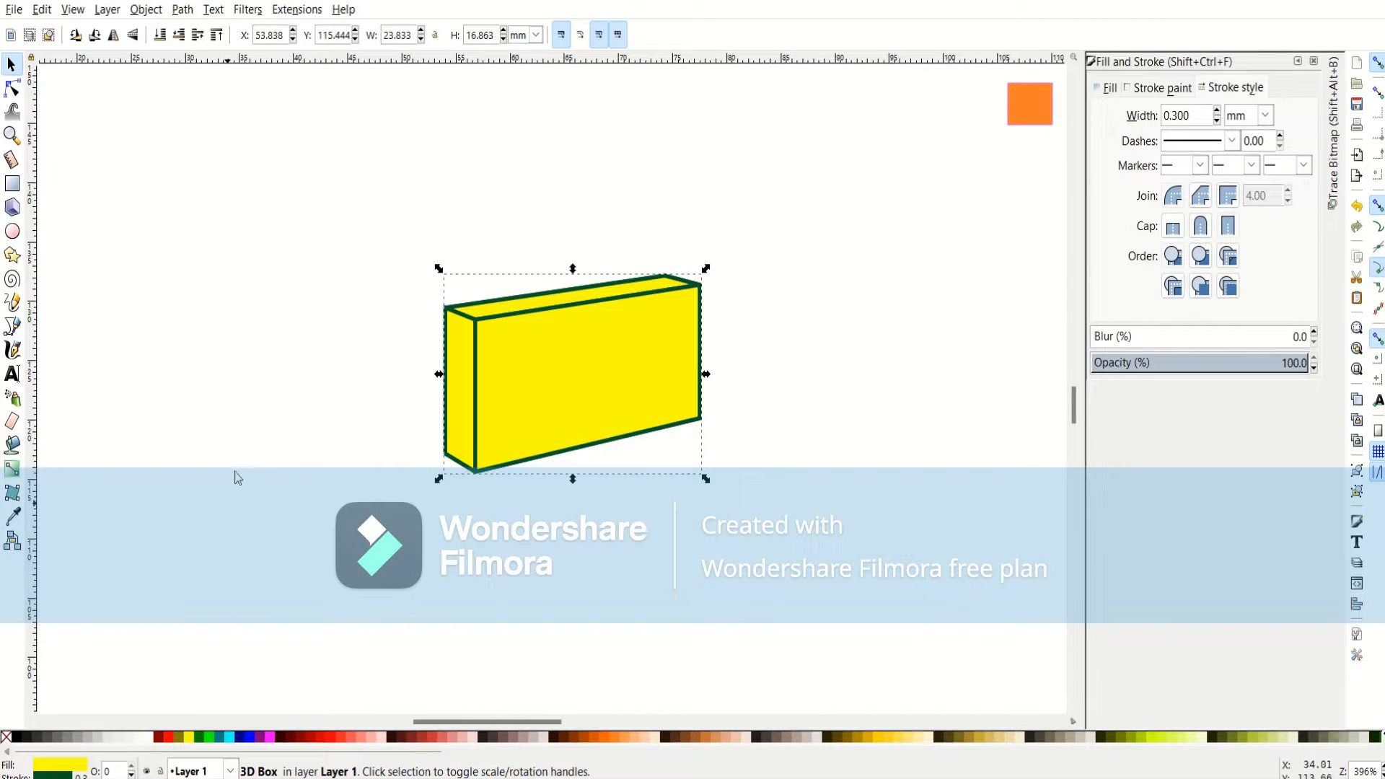
left_click(94, 209)
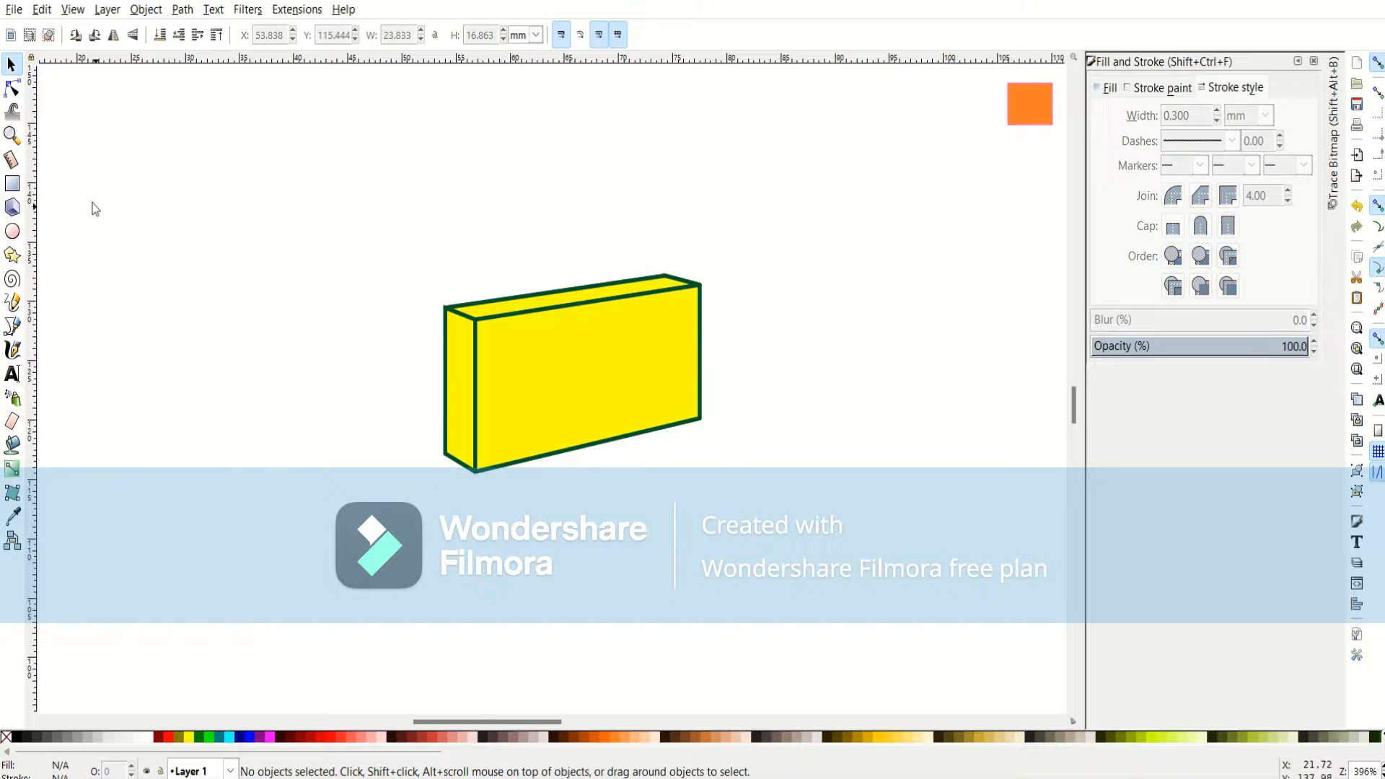
Select only the 3D box's narrow left face and flip it outward to the left, about 1.7 mm wide.
left_click(11, 88)
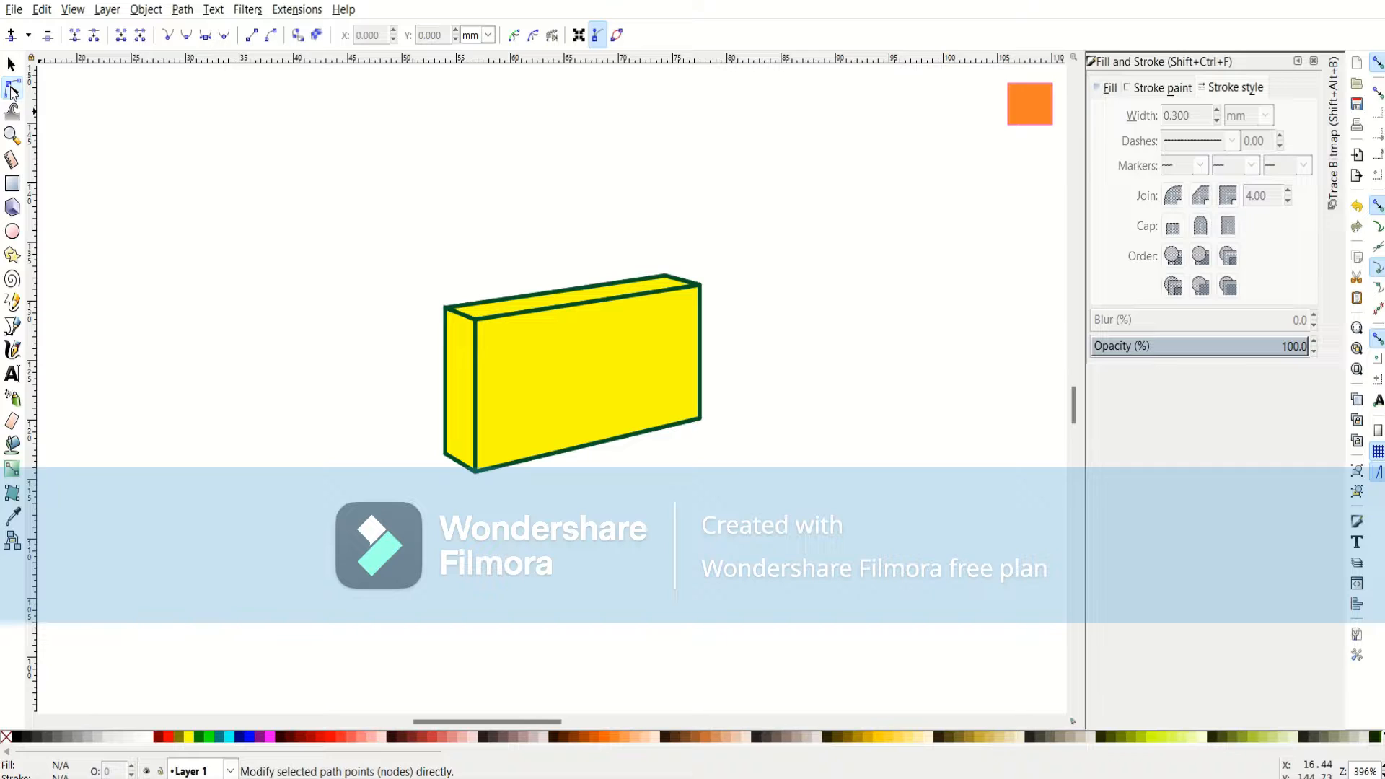
left_click(476, 416)
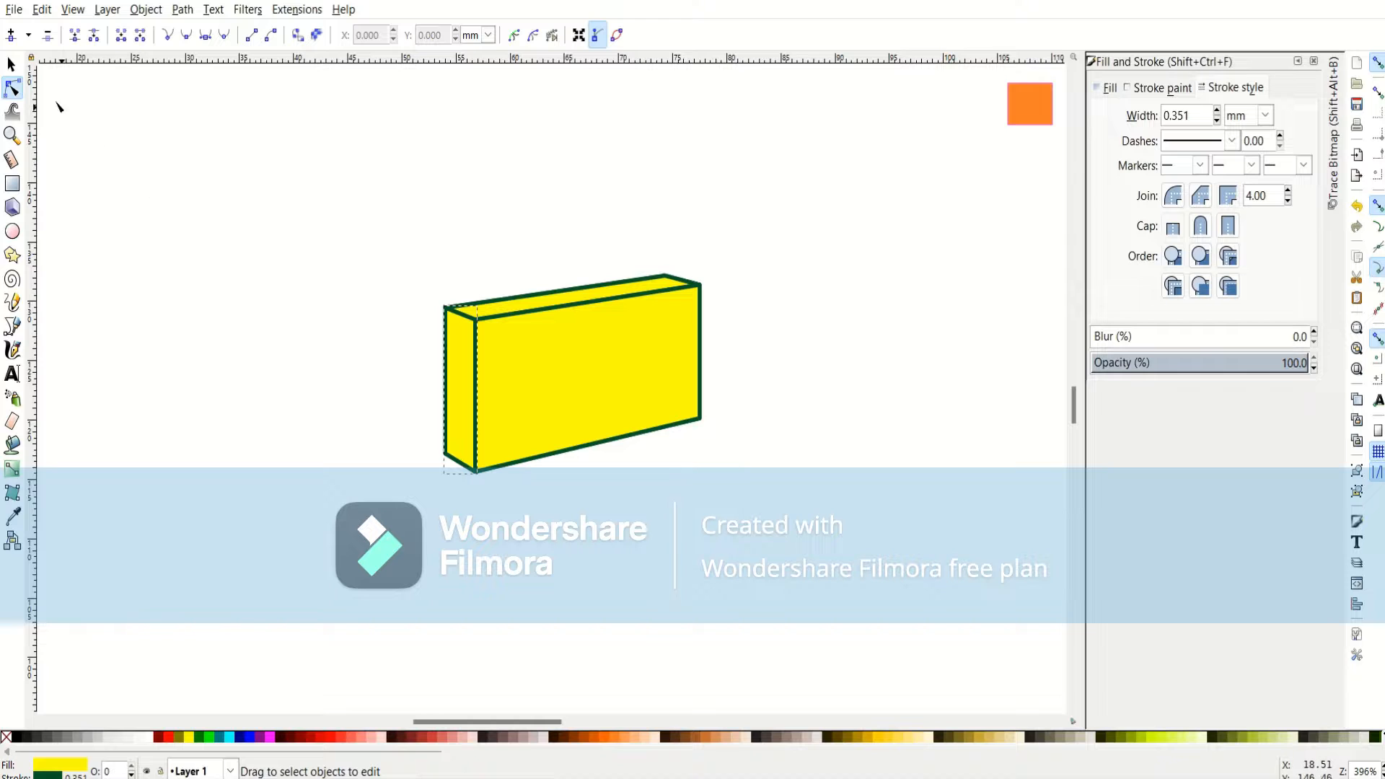
left_click(11, 64)
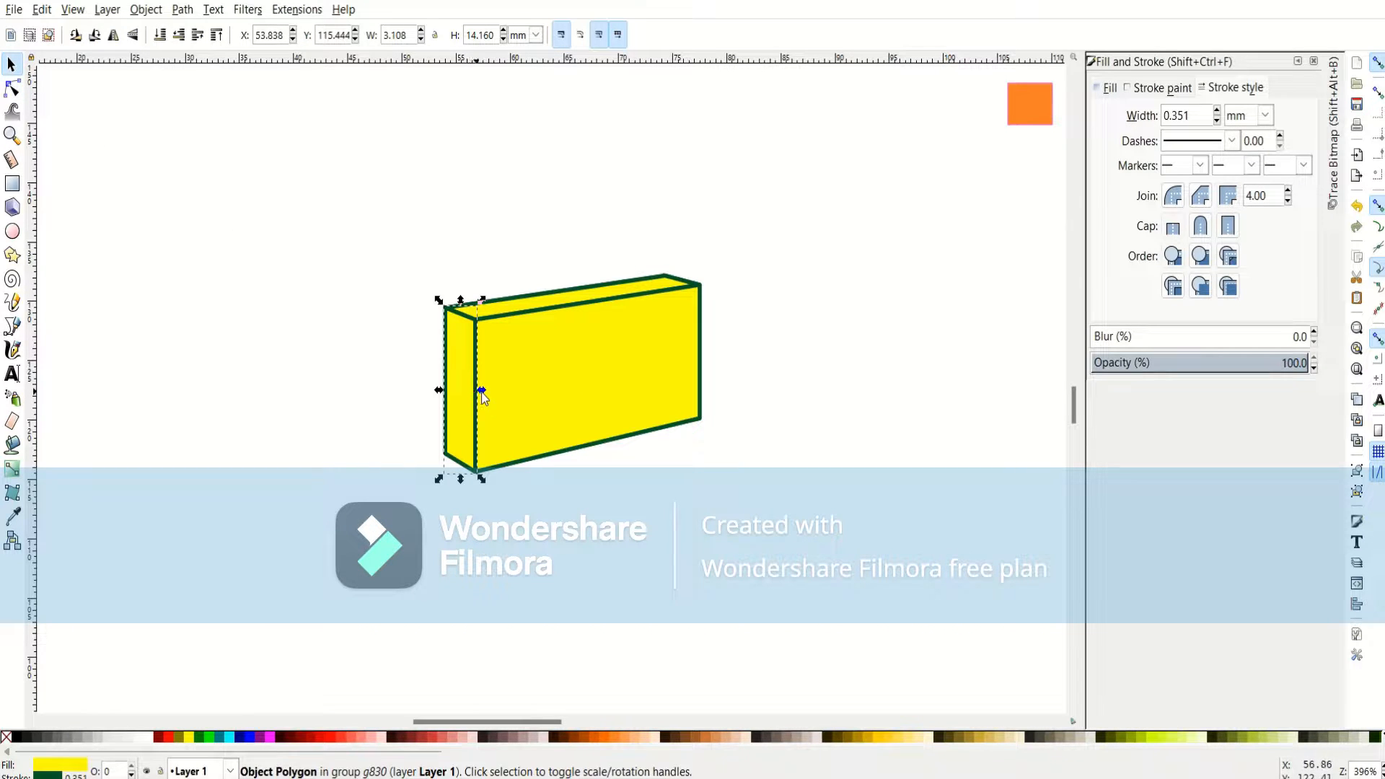
left_click_drag(482, 391, 427, 393)
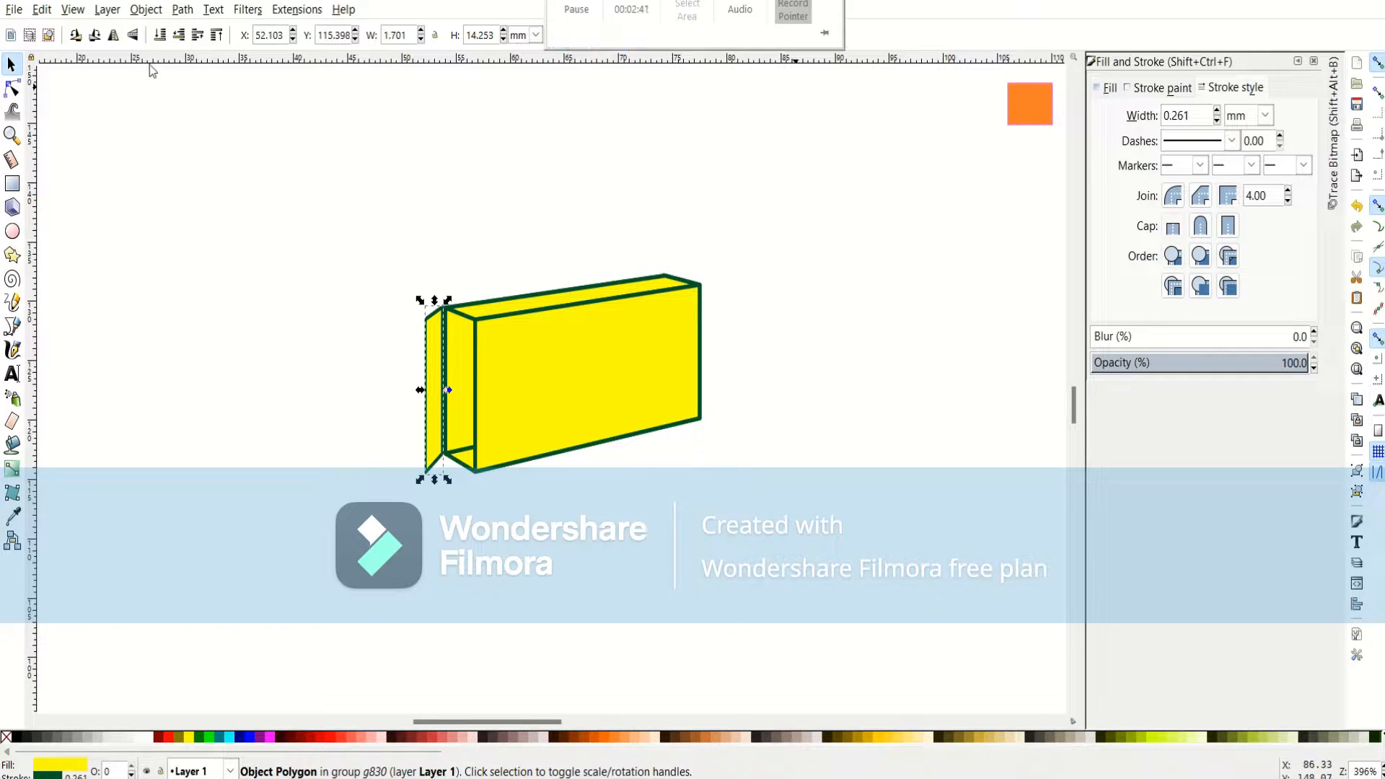
Flip the 3D box's front face past its right edge to about 10.8 mm wide, and move it to the upper right, away from the box.
left_click(11, 88)
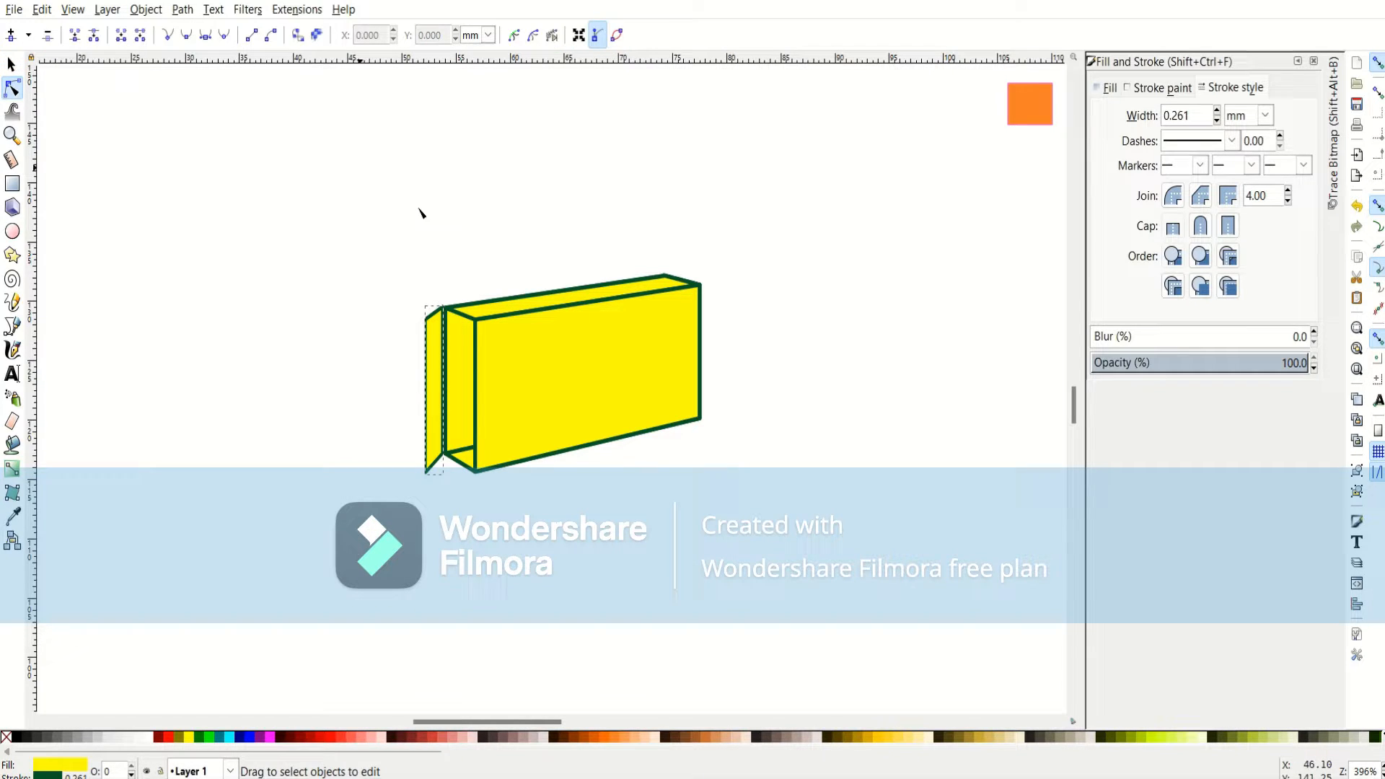
left_click(479, 413)
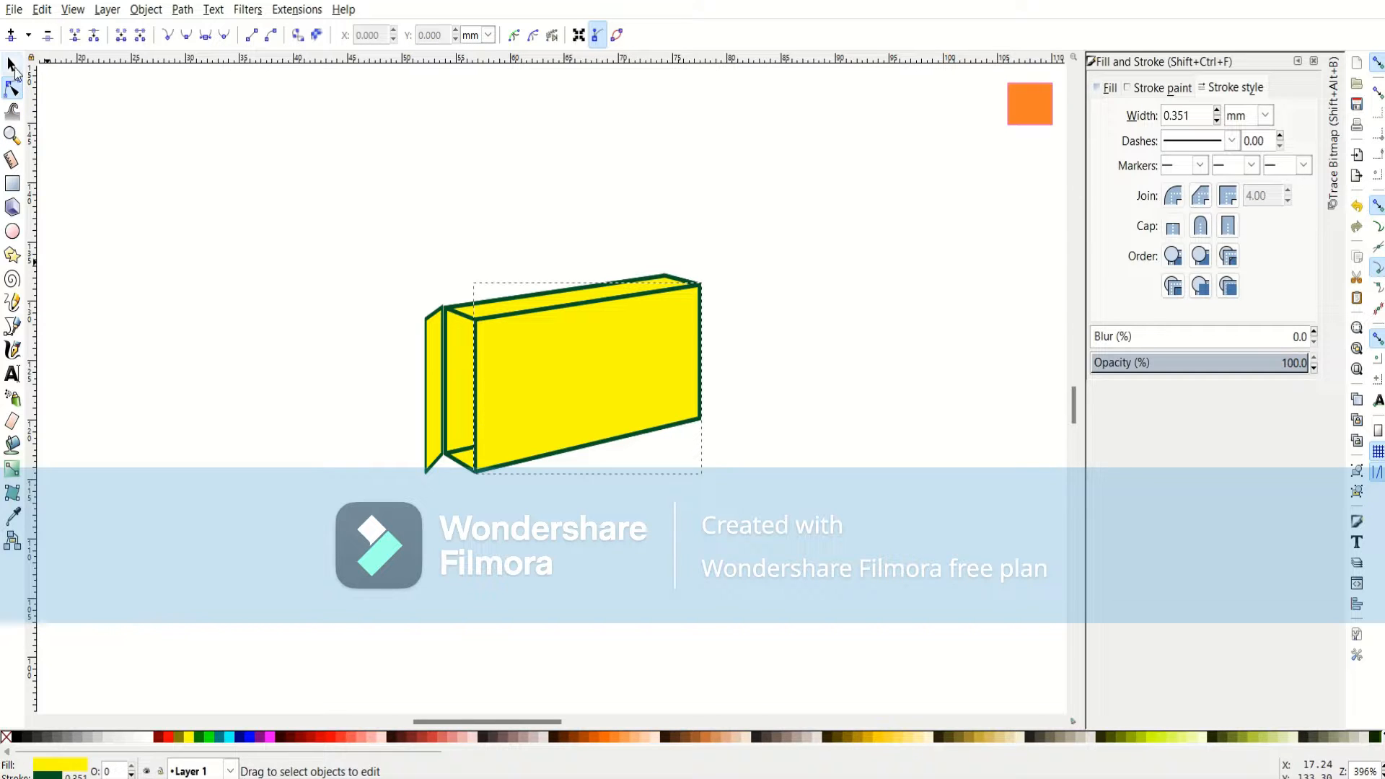
left_click(12, 65)
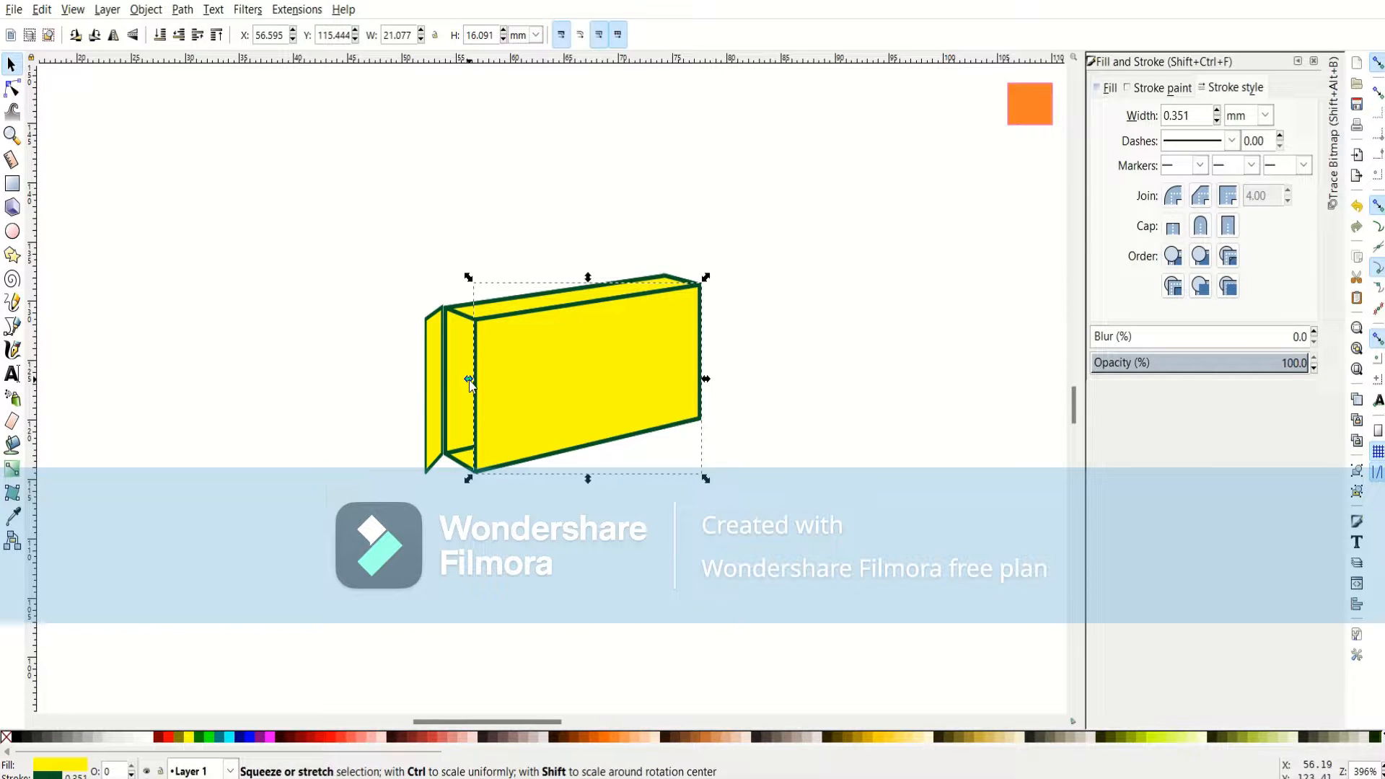
left_click_drag(467, 378, 813, 392)
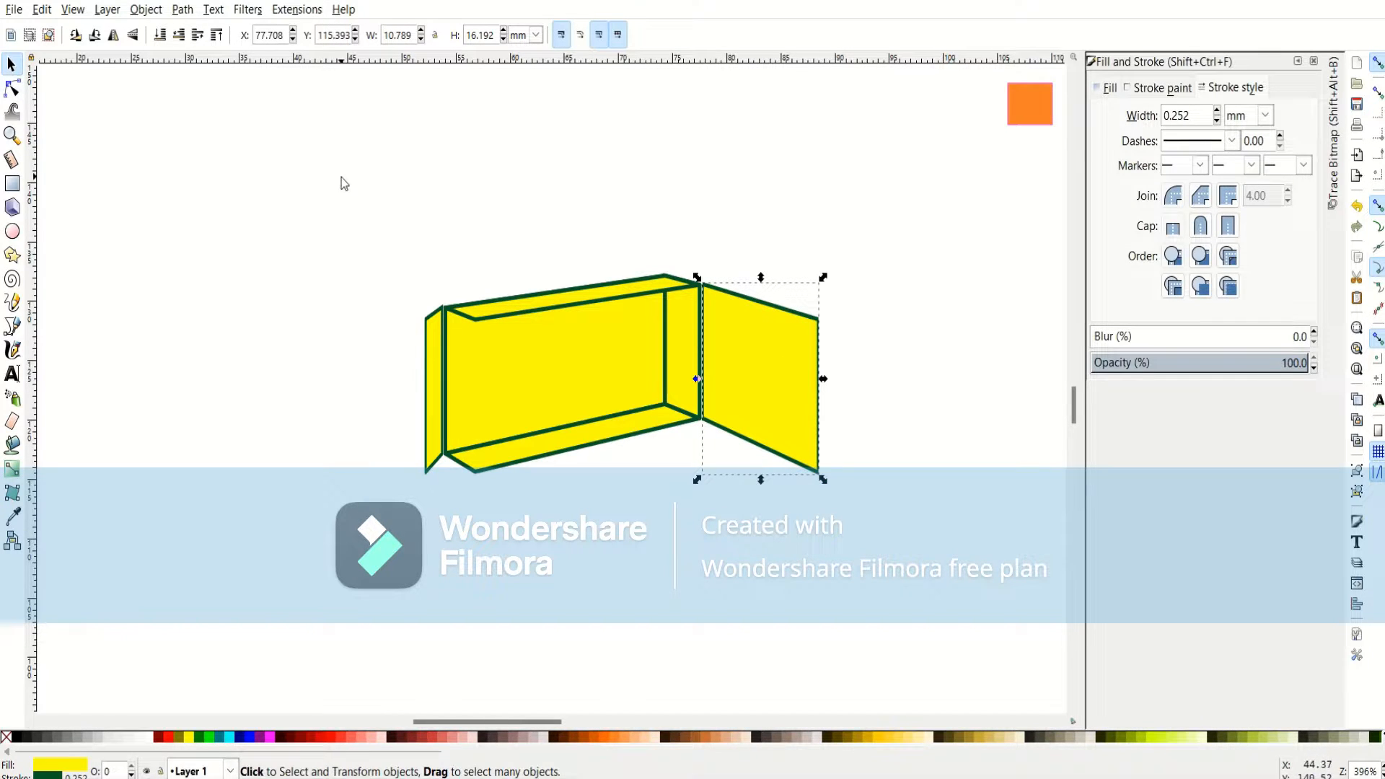
left_click_drag(753, 369, 891, 265)
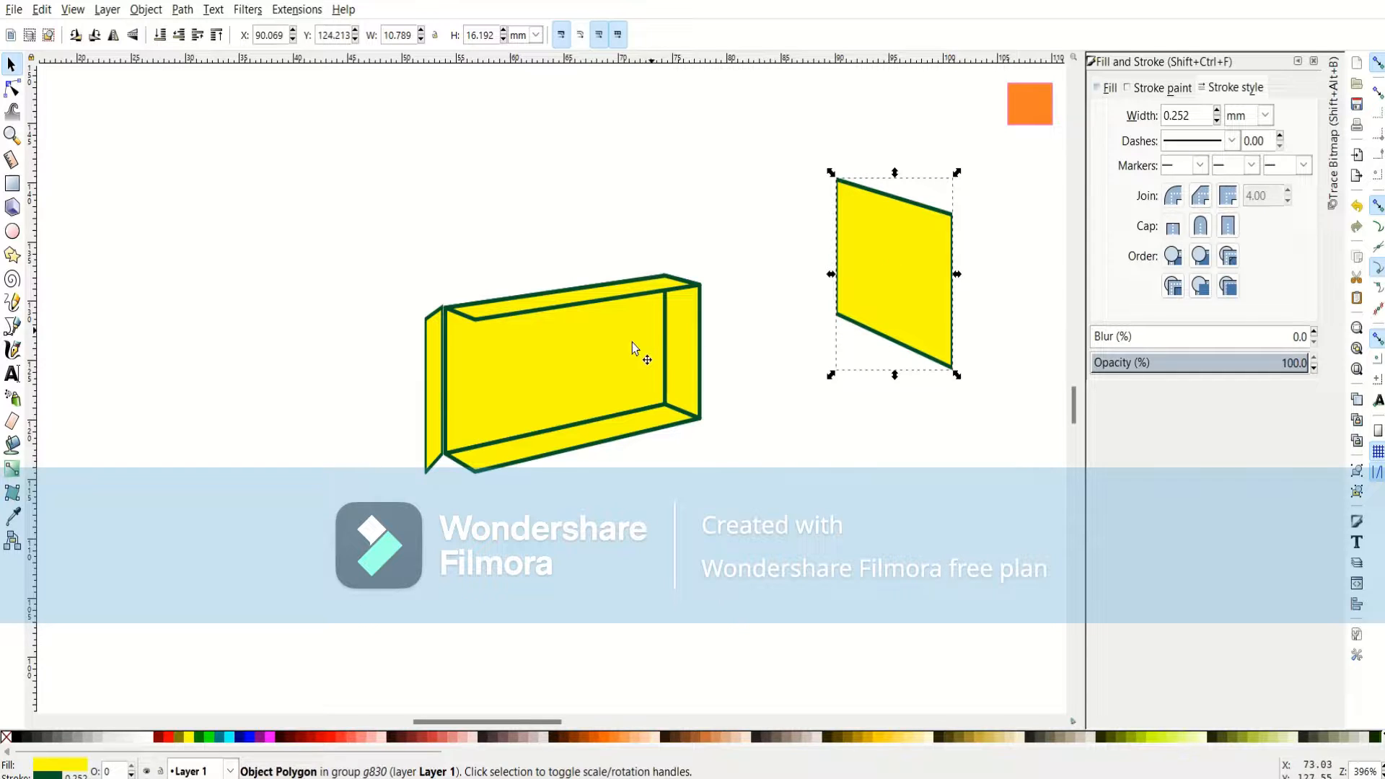
left_click(374, 283)
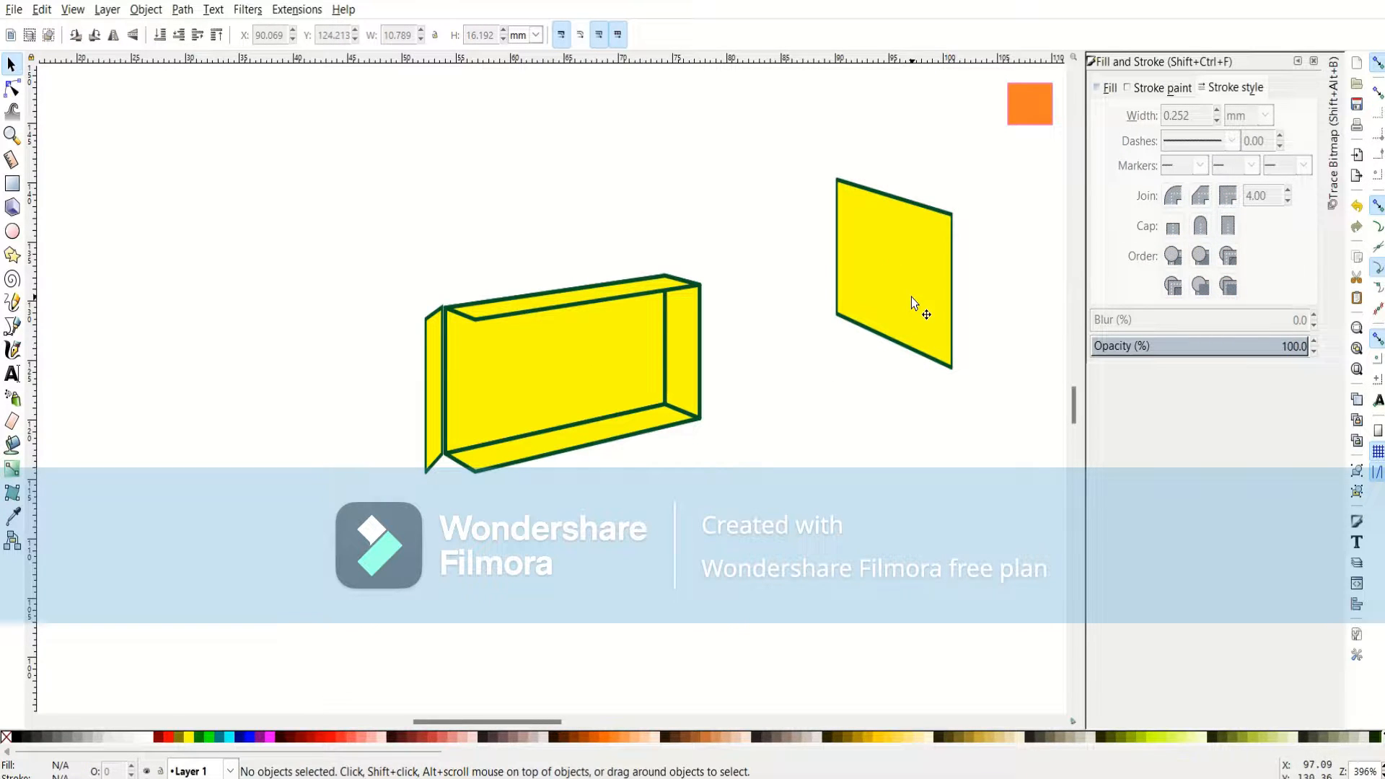
Undo the move and both face flips on the 3D box.
key("ctrl+z")
key("ctrl+z")
key("ctrl+z")
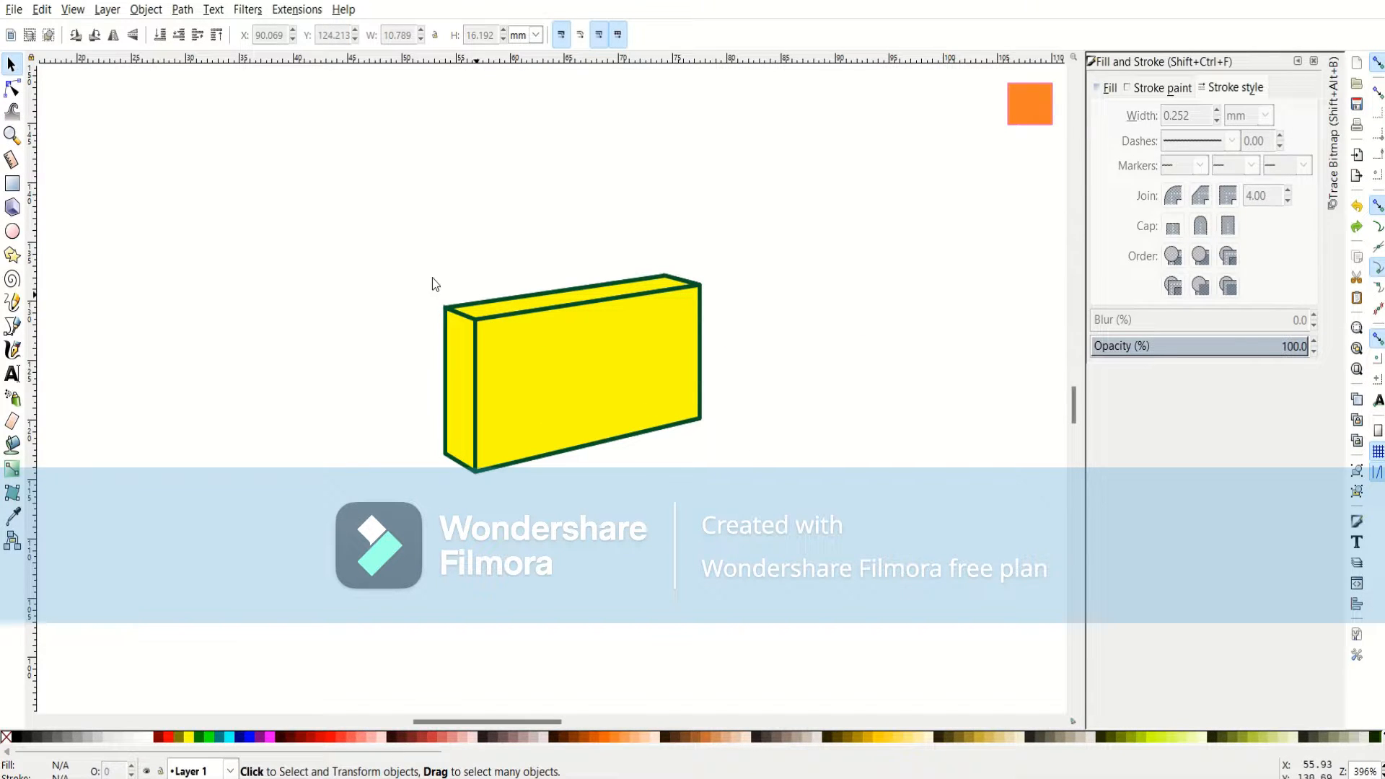
Shrink the whole 3D box to about 4.5 by 4.8 mm, place it directly below the orange rectangle, and deselect it.
left_click_drag(356, 216, 813, 504)
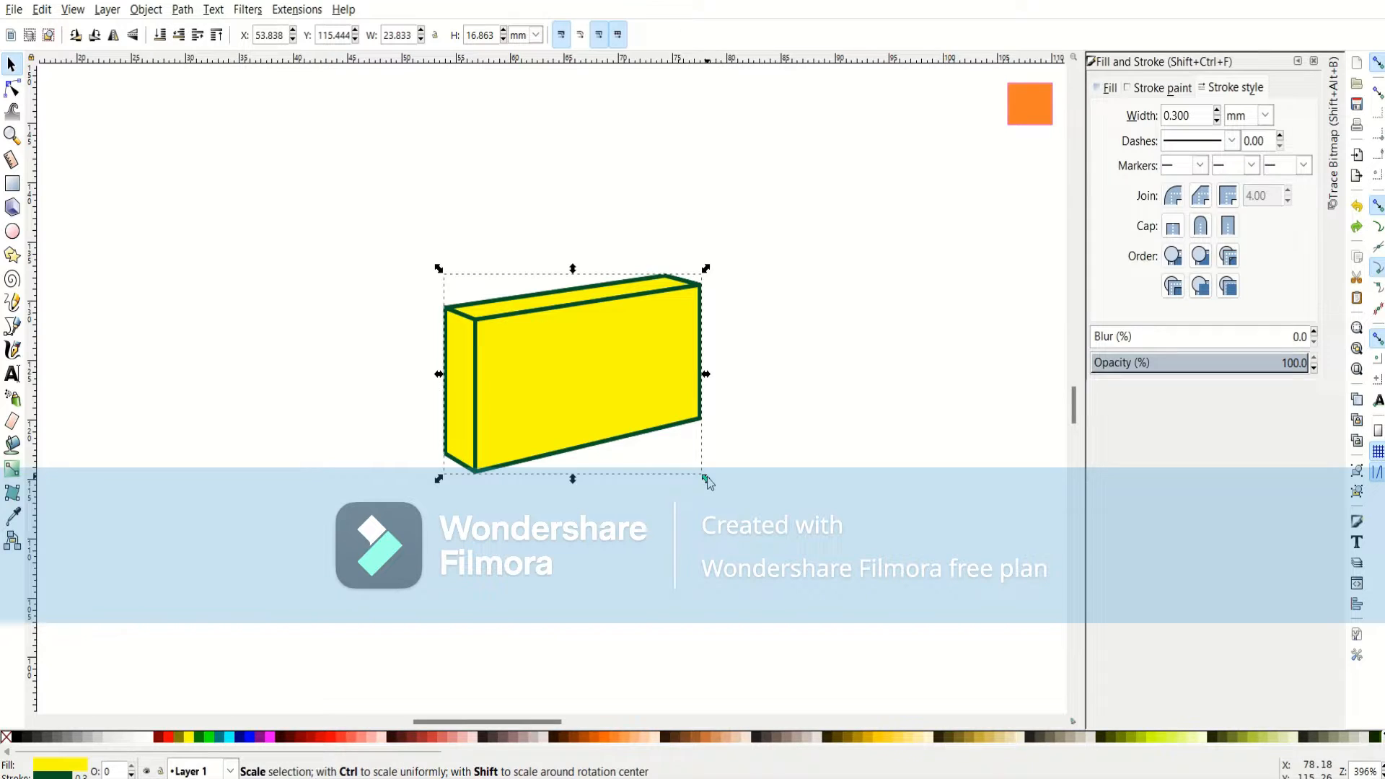
left_click_drag(709, 479, 1028, 163)
left_click(570, 272)
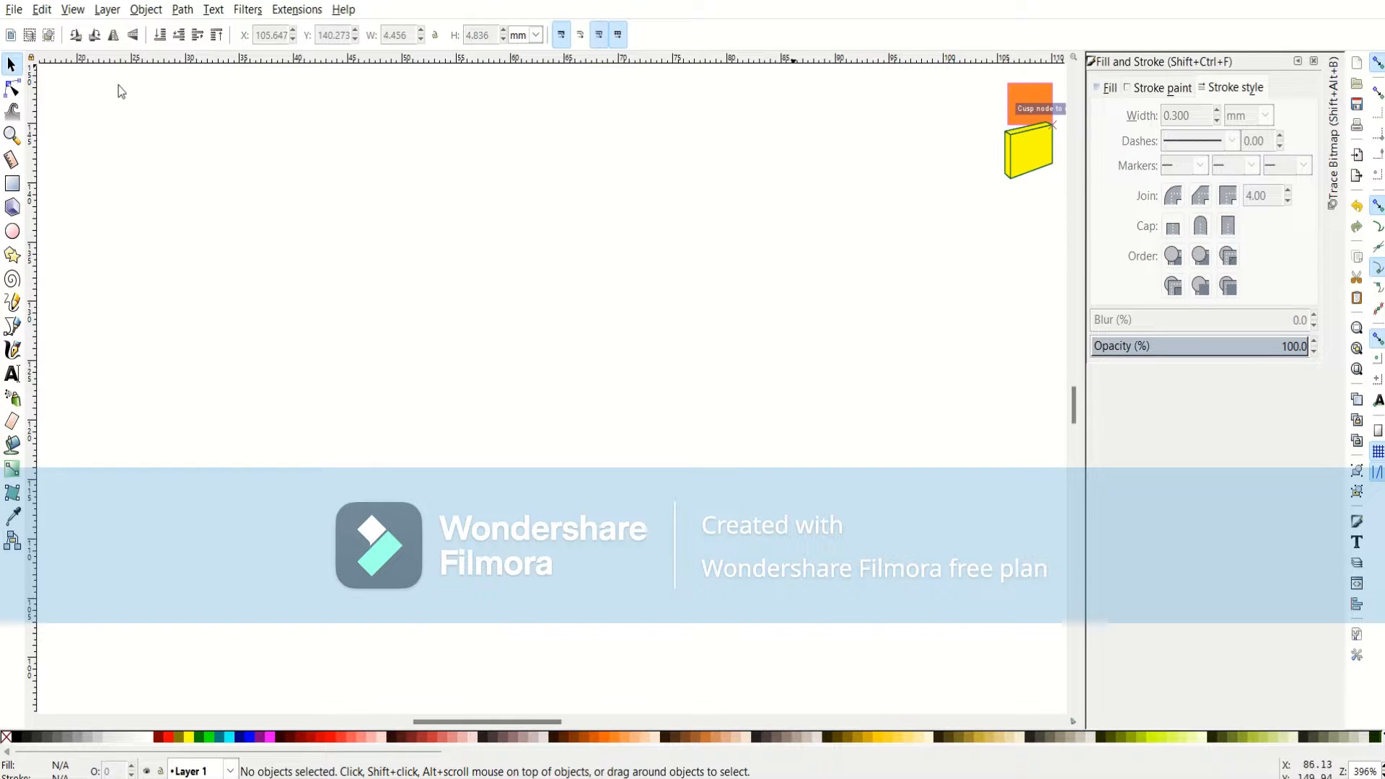
Draw an ellipse about 20.5 by 20.7 mm mid-canvas, fill it with blue, and deselect it.
left_click(12, 231)
left_click_drag(403, 283, 627, 528)
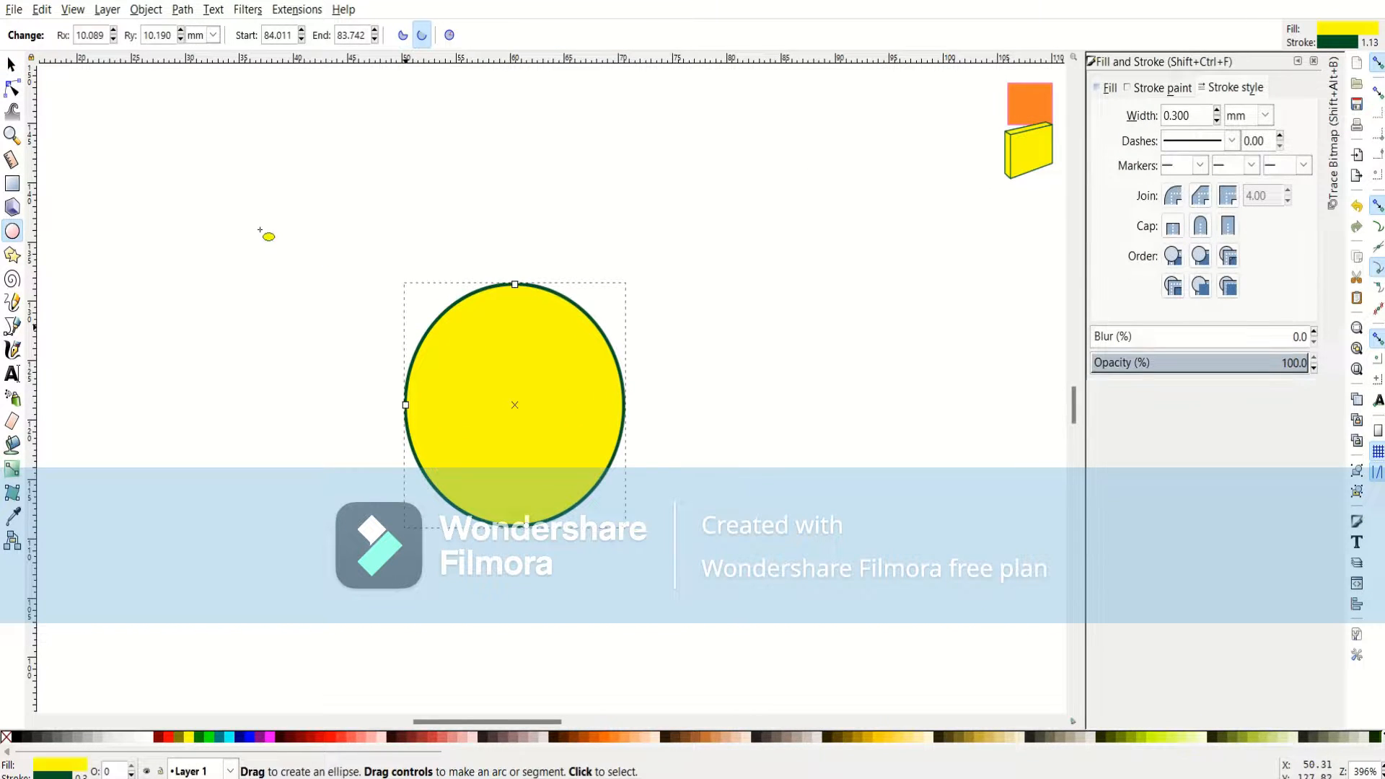
left_click(12, 65)
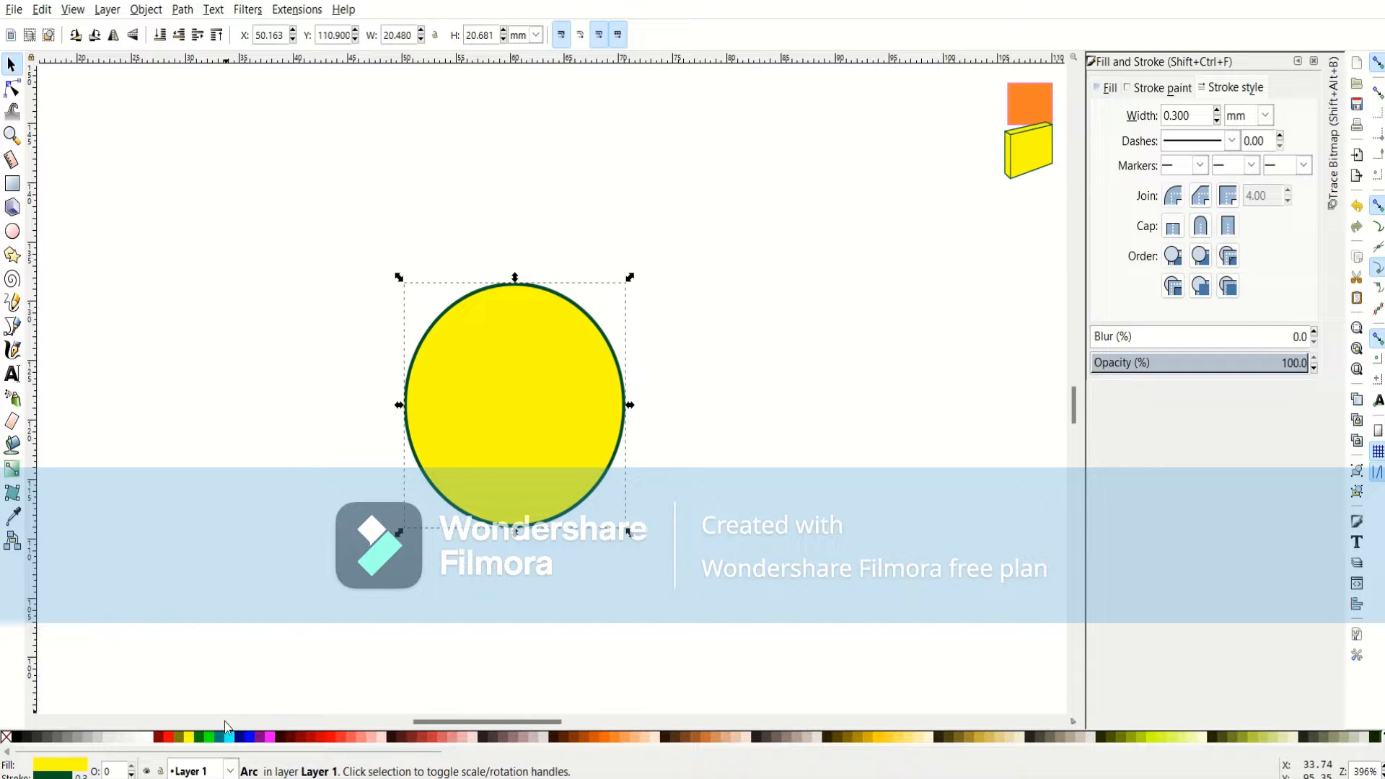
left_click(269, 736)
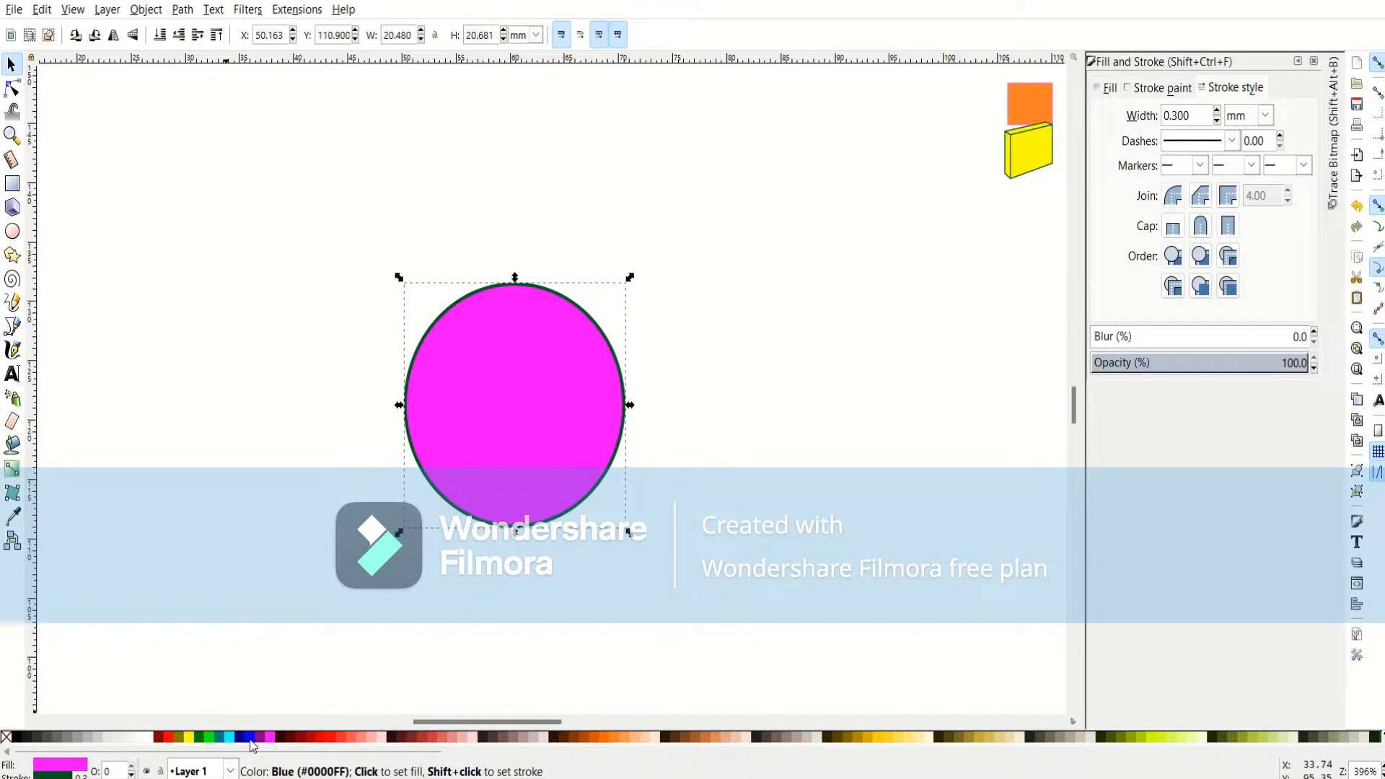
left_click(249, 737)
left_click(257, 176)
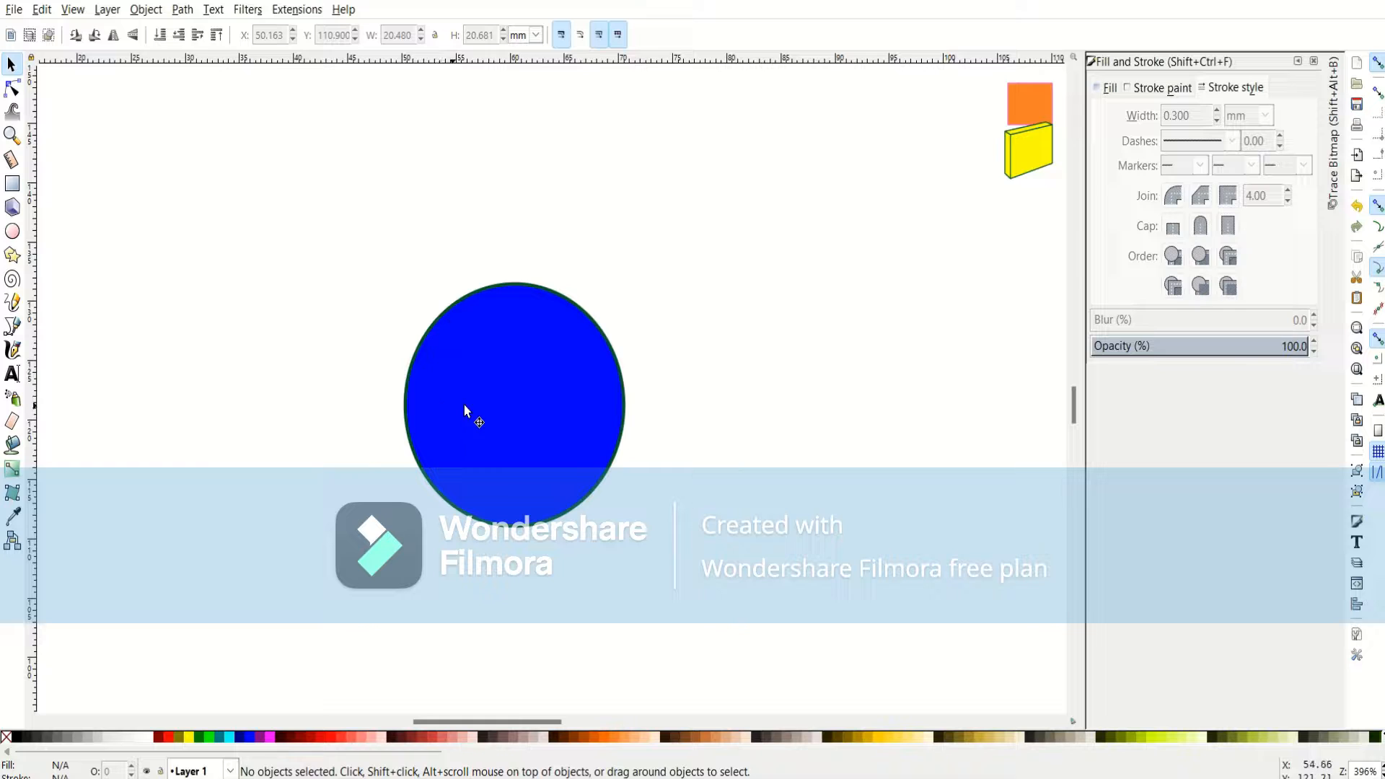
Reshape the blue ellipse with its nodes, cutting off its lower-right side, narrowing it slightly, and collapsing the remaining arc.
left_click(510, 399)
left_click(12, 87)
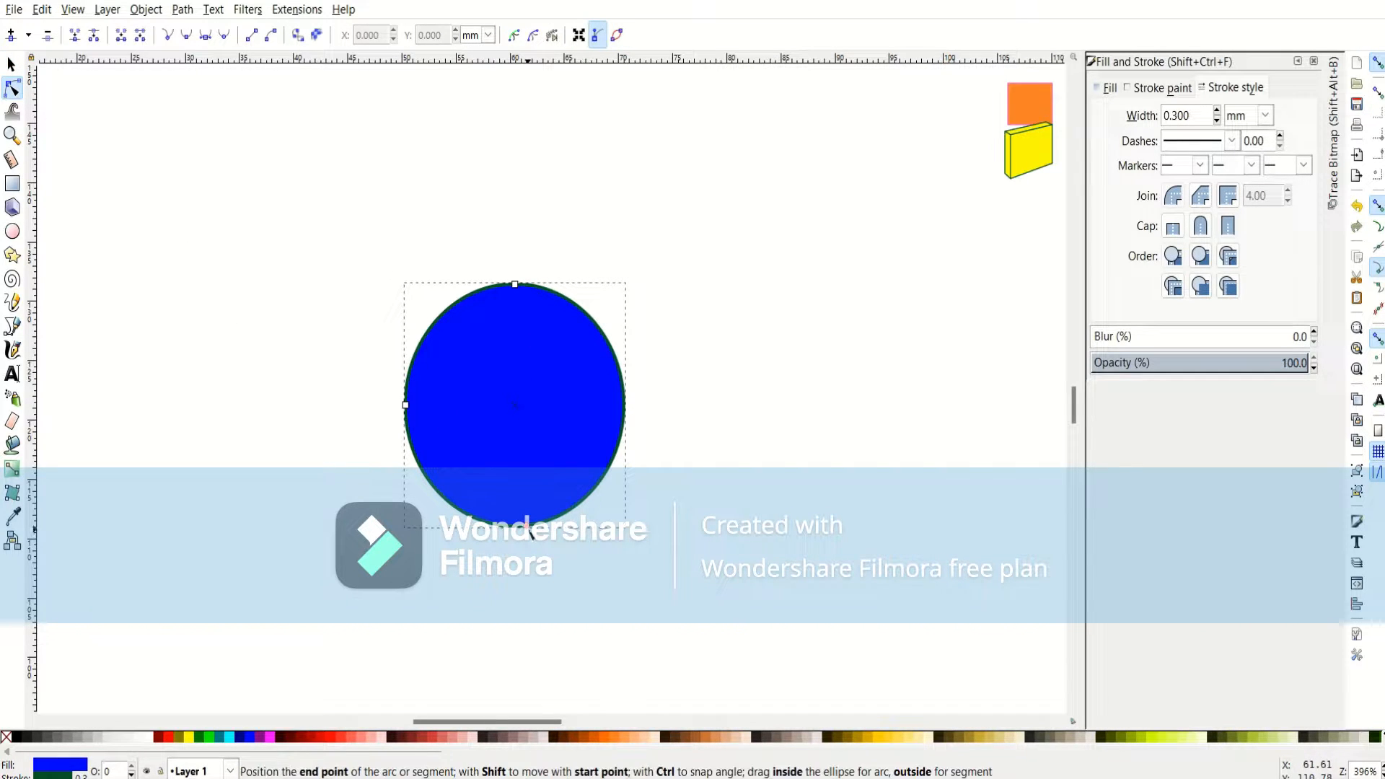
mouse_move(530, 534)
left_mouse_down()
mouse_move(606, 480)
mouse_move(620, 415)
mouse_move(514, 290)
mouse_move(464, 293)
mouse_move(408, 393)
mouse_move(435, 485)
mouse_move(516, 525)
left_mouse_up()
left_click_drag(529, 523, 625, 350)
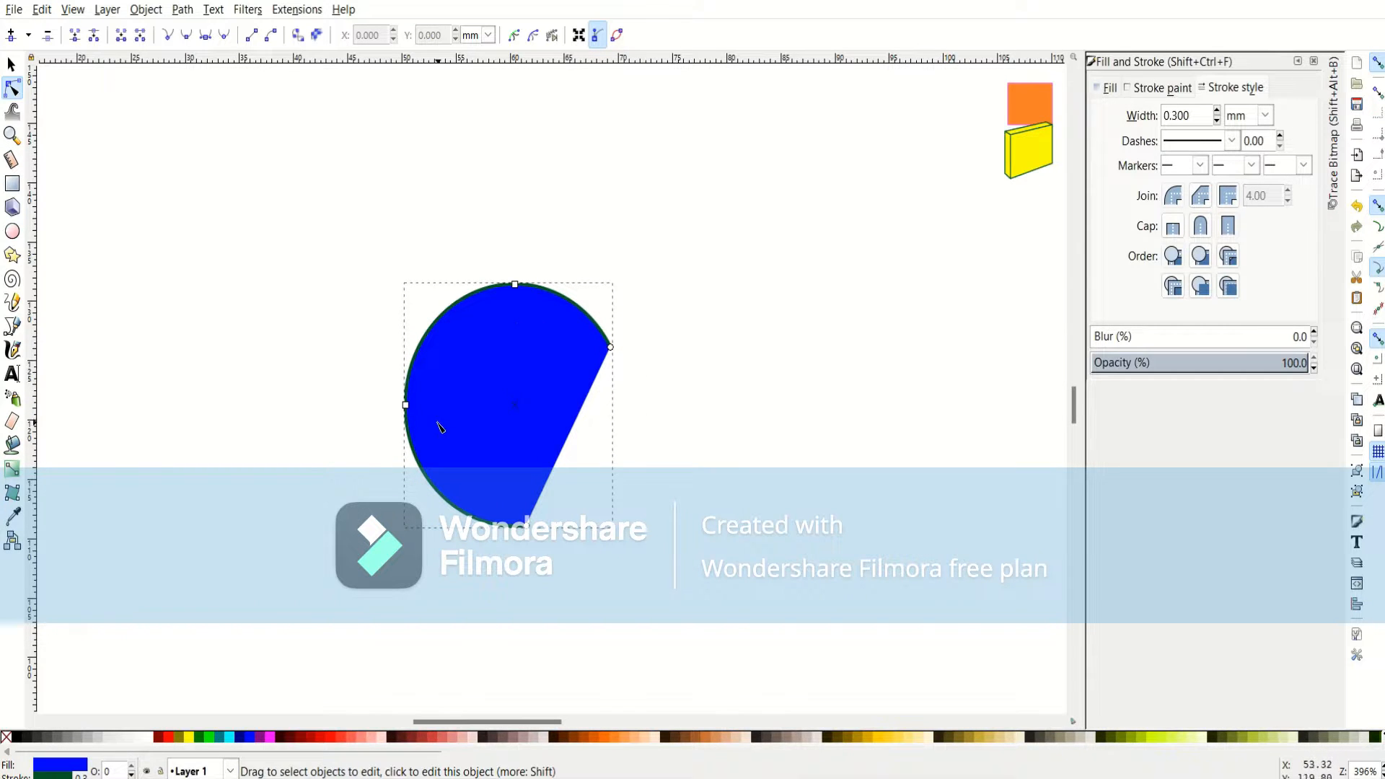
left_click_drag(406, 405, 408, 405)
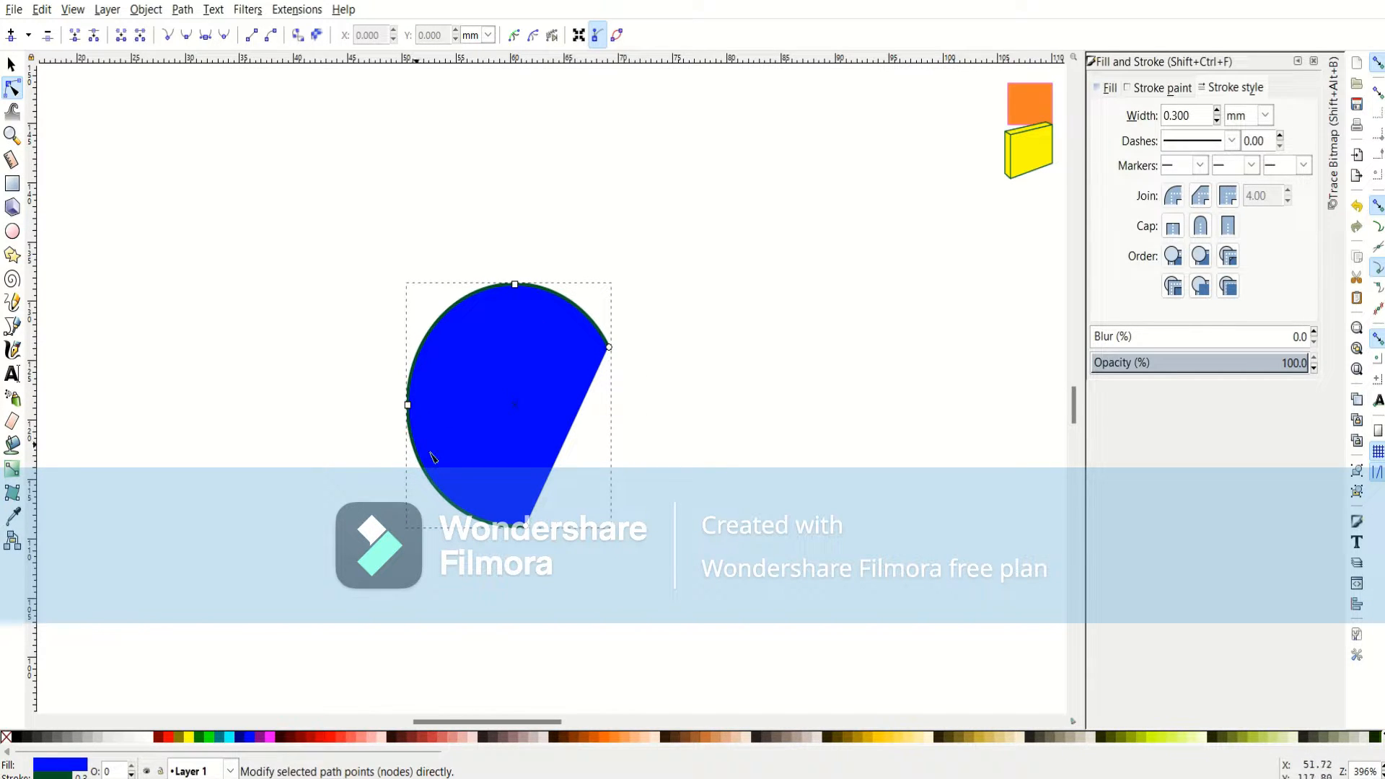
left_click_drag(531, 528, 612, 350)
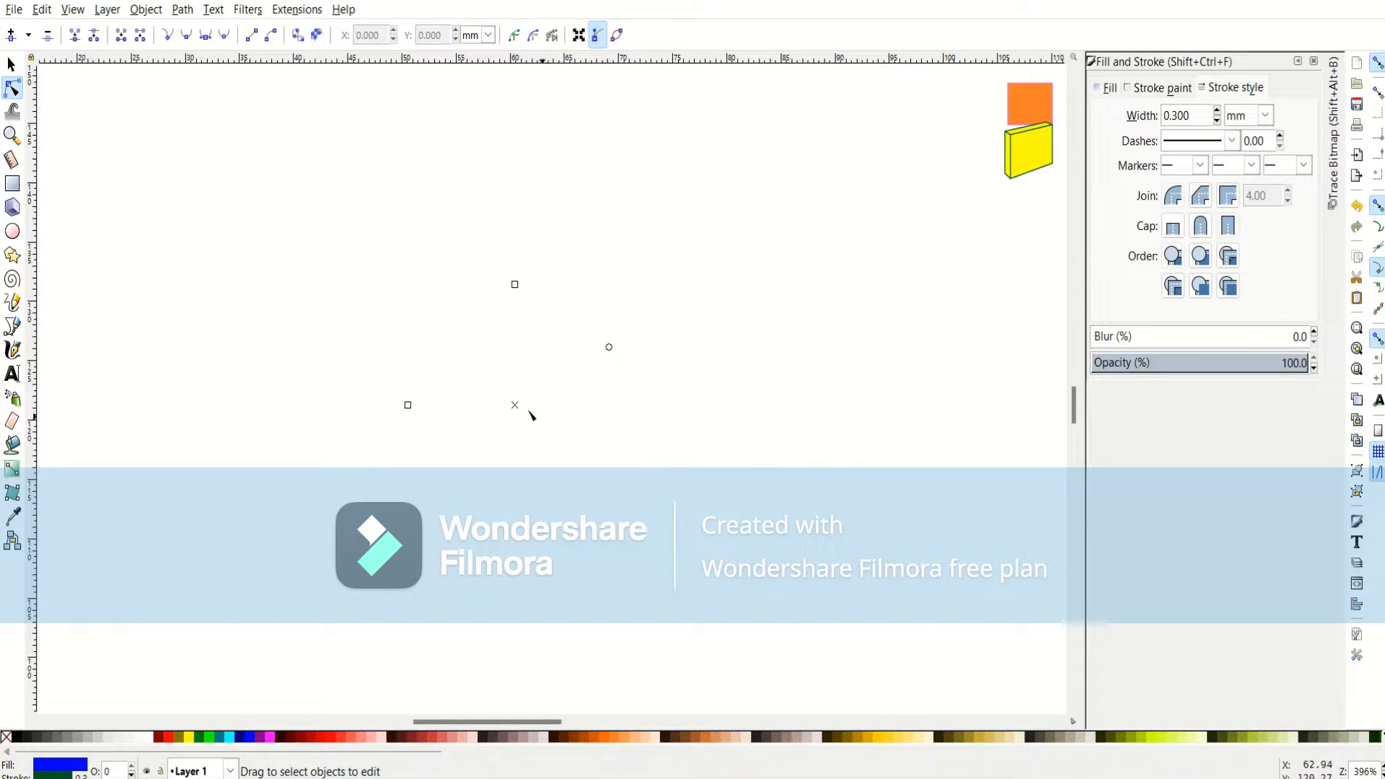
Select the collapsed arc and cut it from the canvas.
left_click(12, 65)
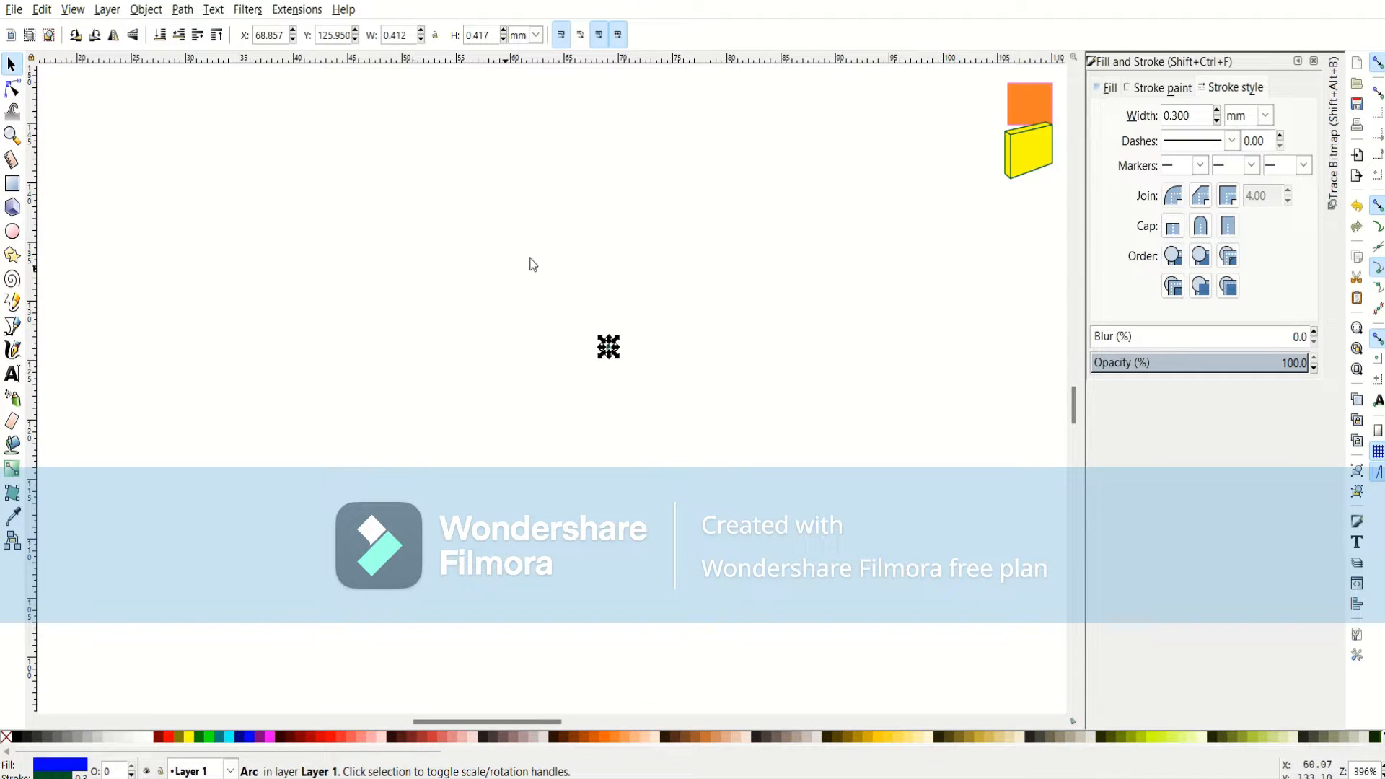
left_click(652, 393)
left_click_drag(596, 315, 625, 377)
key("ctrl+x")
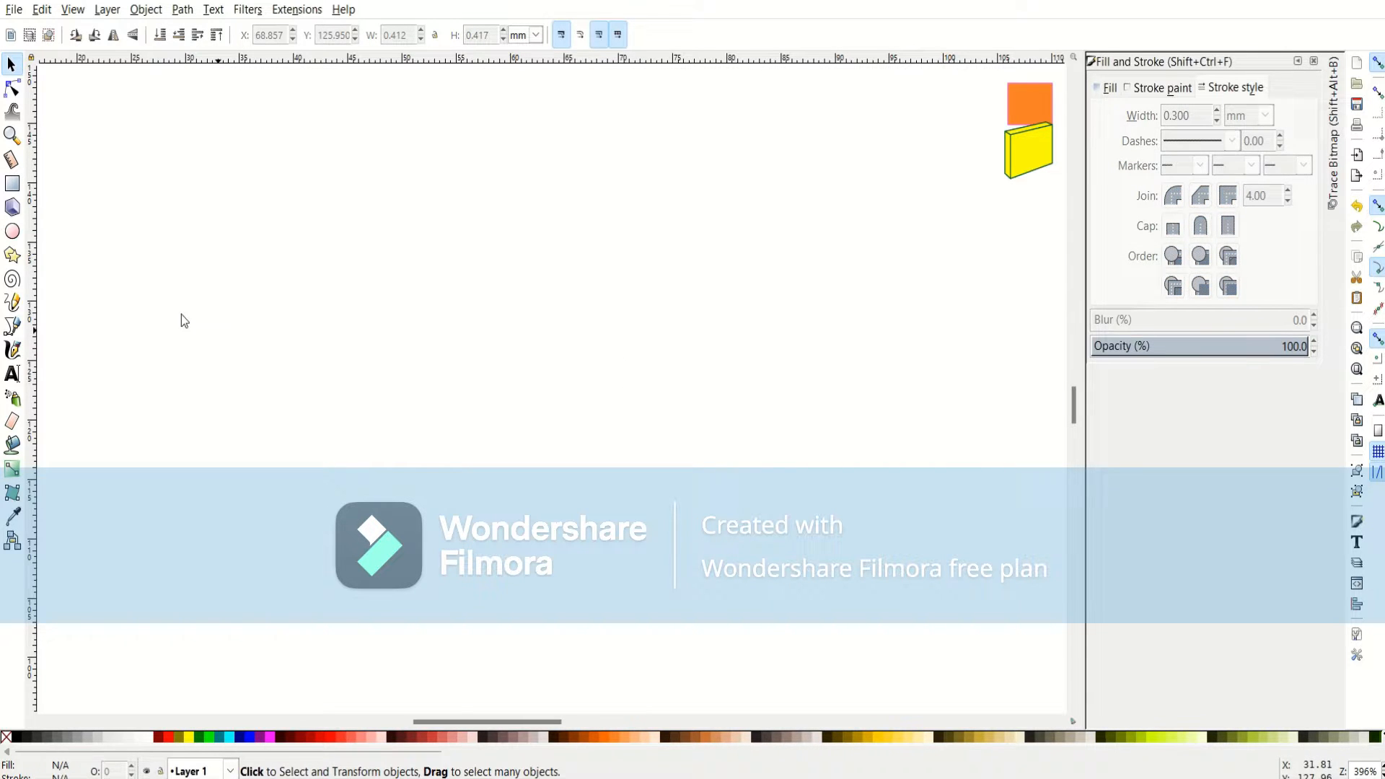
Draw a new blue ellipse with radii of about 4.6 and 4.9 mm and open a wedge in its upper right.
left_click(12, 229)
mouse_move(498, 354)
left_mouse_down()
mouse_move(483, 342)
mouse_move(518, 379)
left_mouse_up()
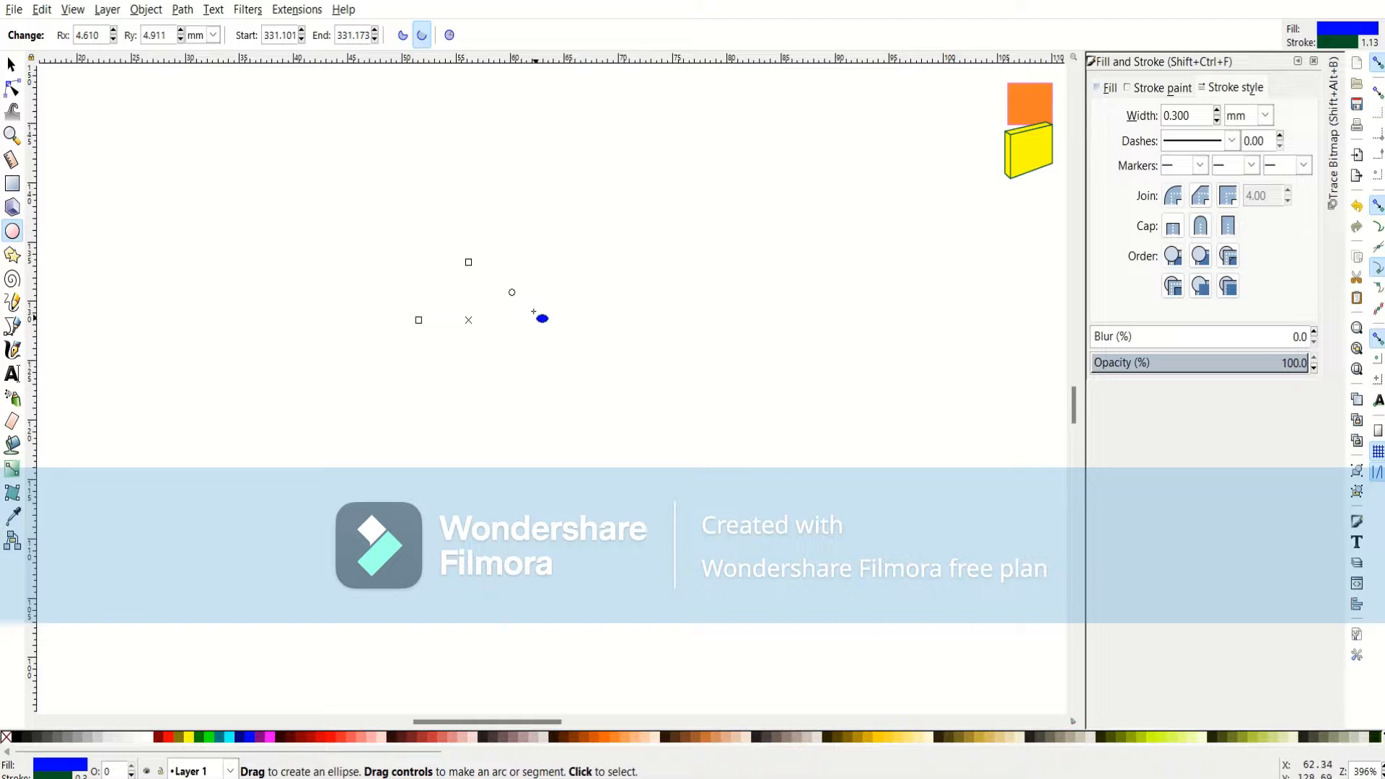
left_click_drag(518, 329, 492, 223)
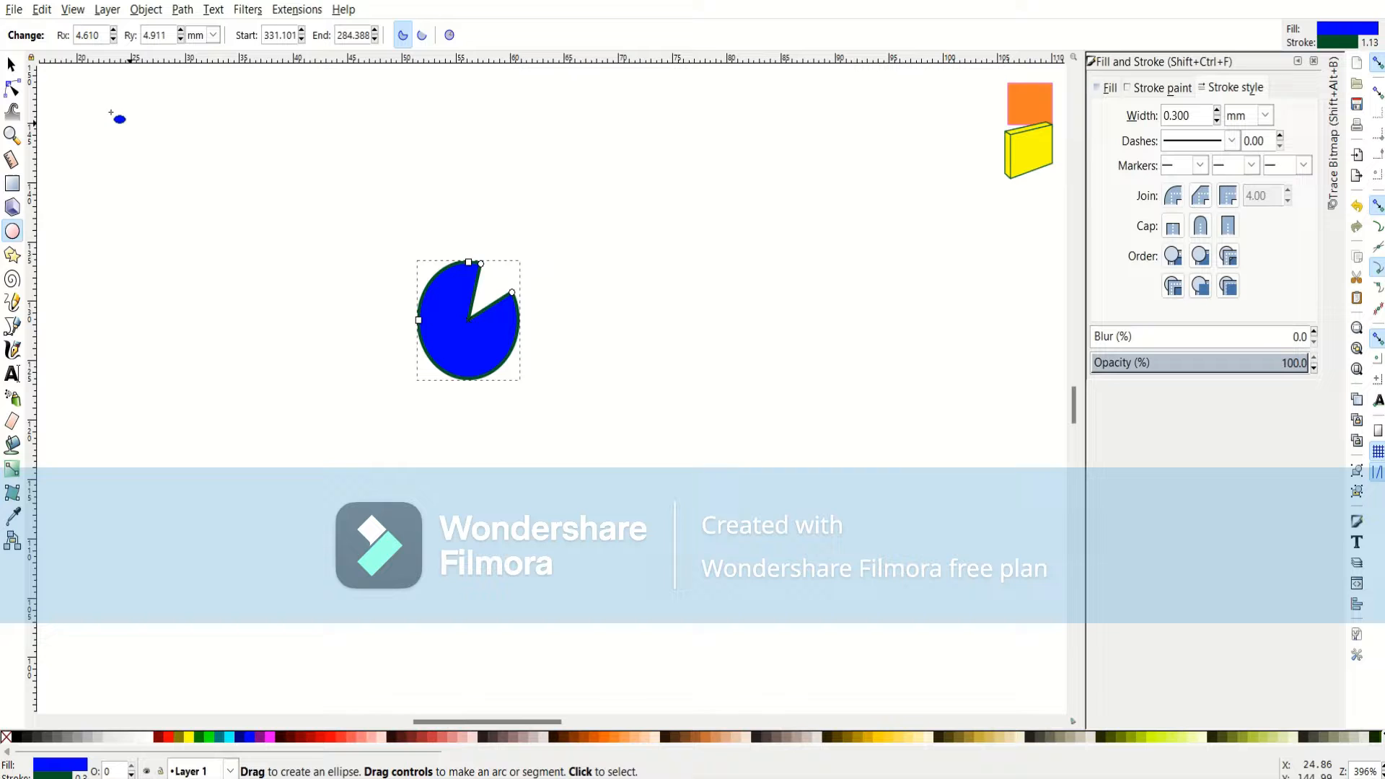
Enlarge the blue segment to about 20.5 by 20.2 mm, close its wedge into a full ellipse, and deselect it.
left_click(11, 64)
left_click_drag(524, 385, 644, 505)
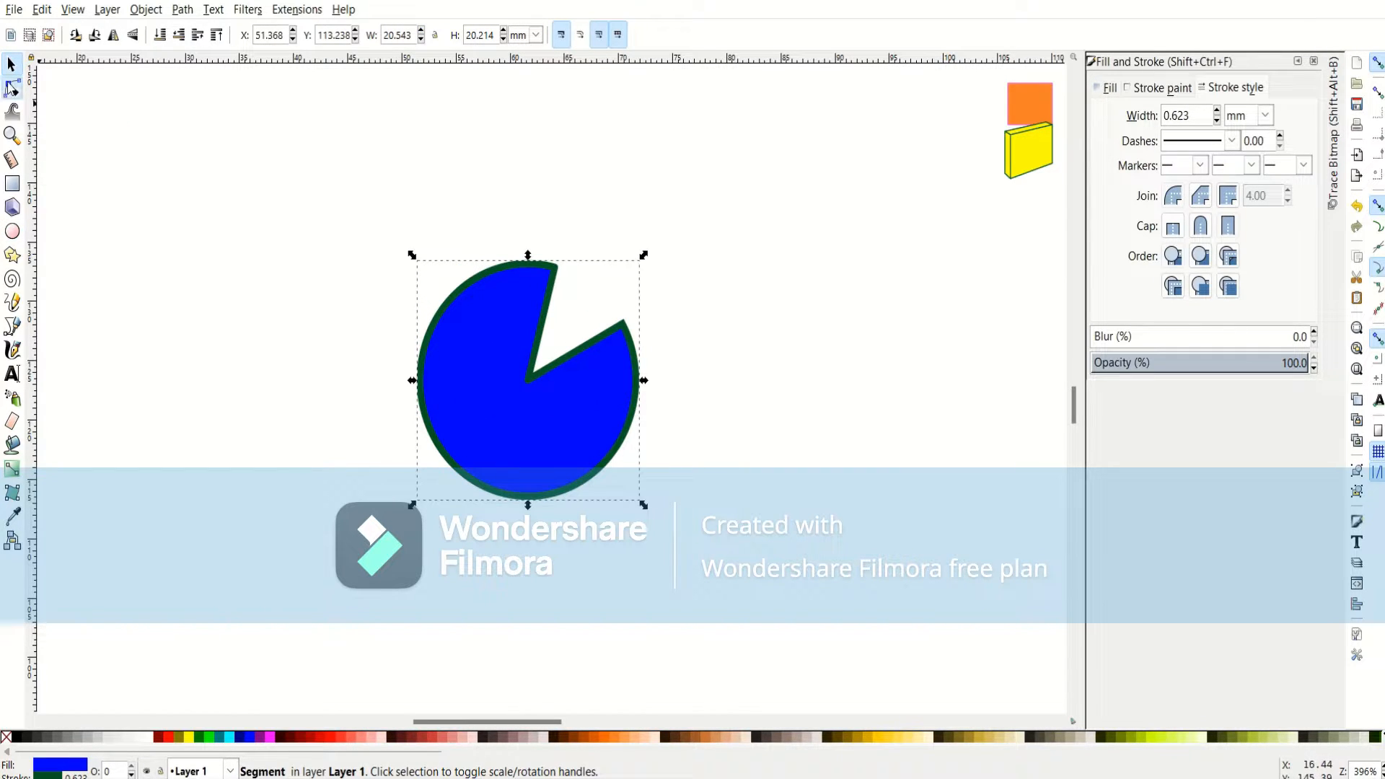
left_click(12, 88)
left_click_drag(557, 267, 621, 320)
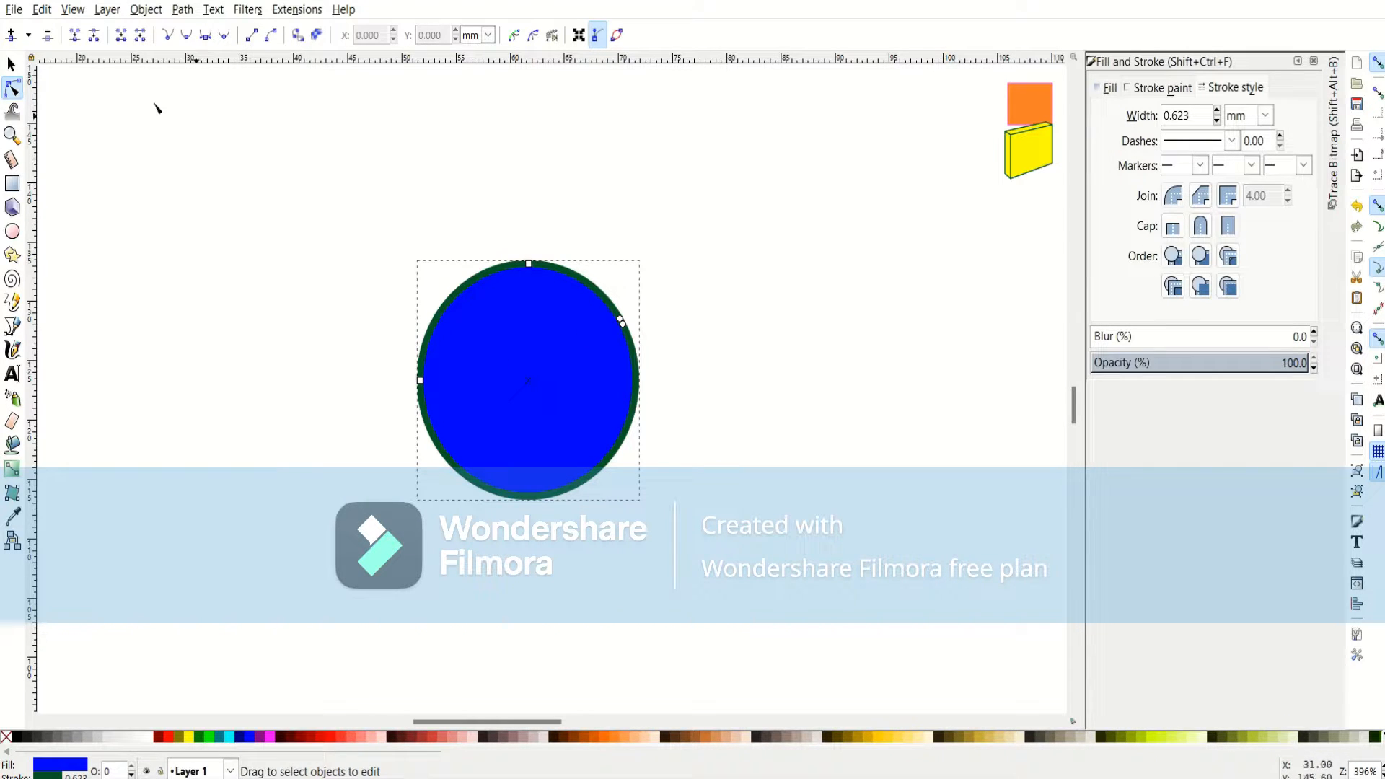
left_click(12, 66)
key("Escape")
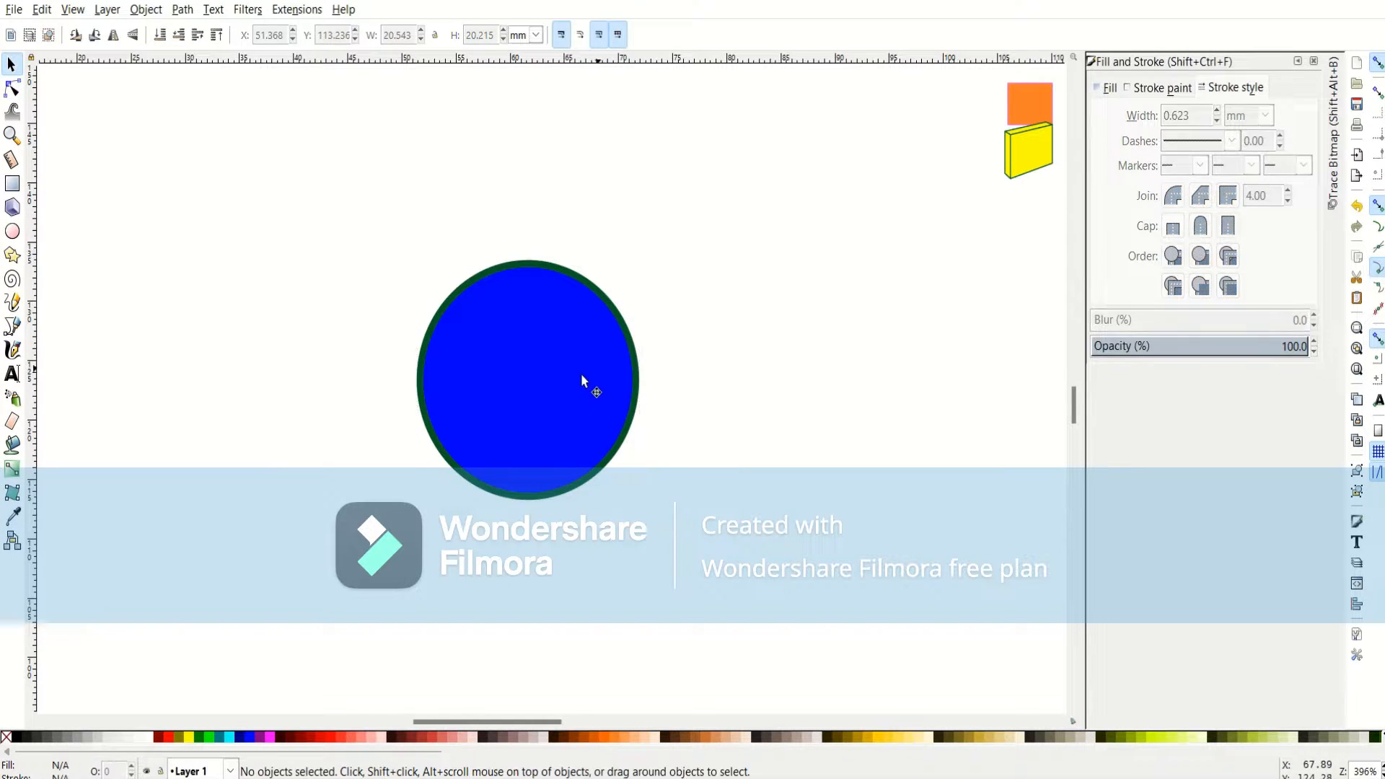
Shrink the blue ellipse to about 5.4 by 6 mm, place it below the yellow 3D box, and deselect it.
left_click(576, 375)
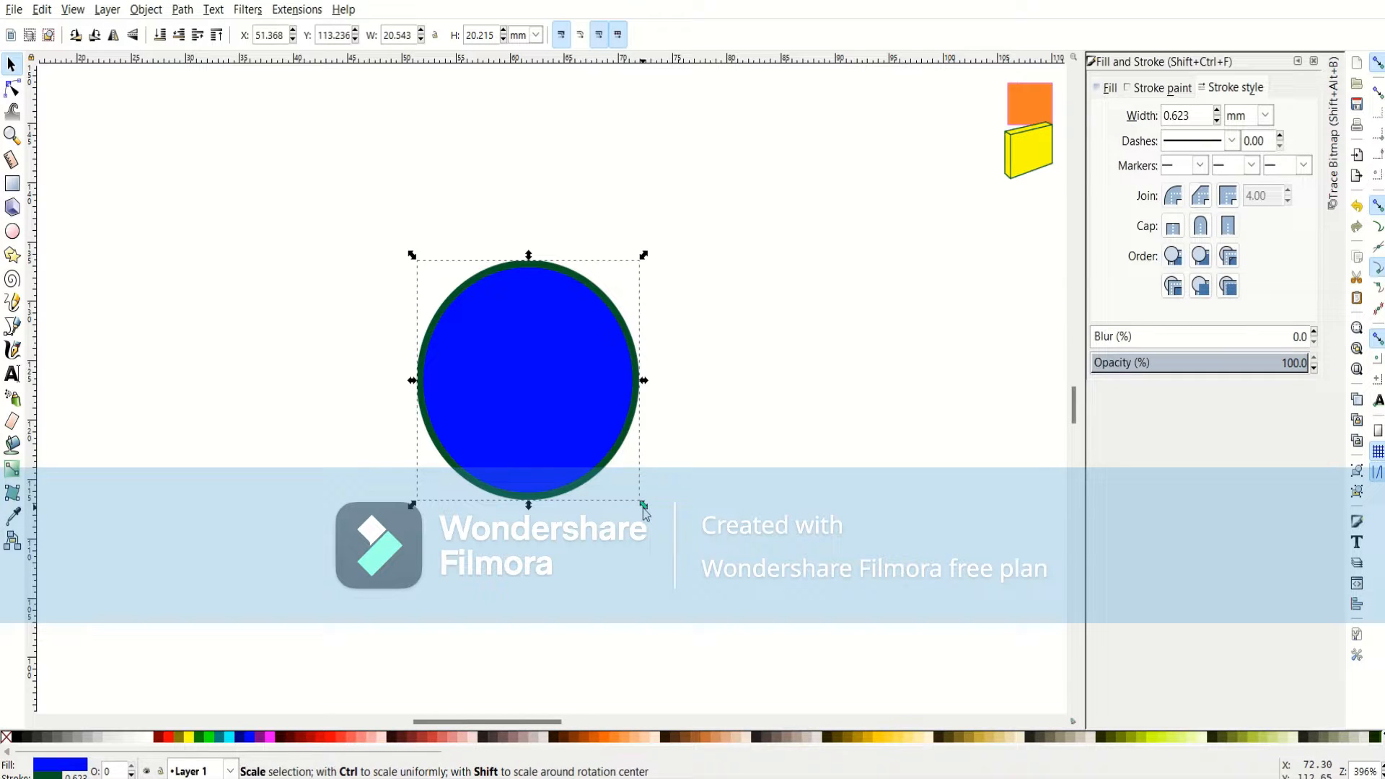
left_click_drag(643, 506, 482, 341)
left_click_drag(436, 296, 987, 230)
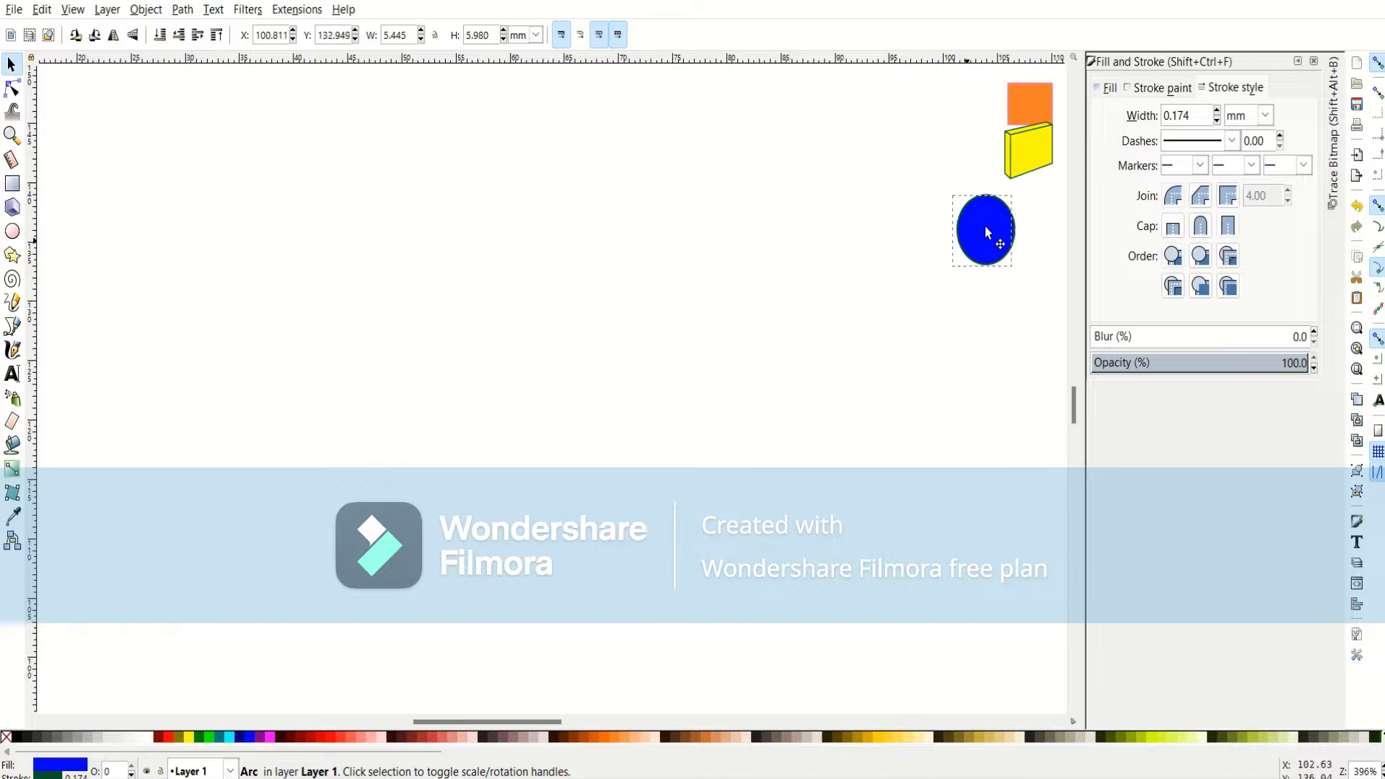
left_click(1003, 227)
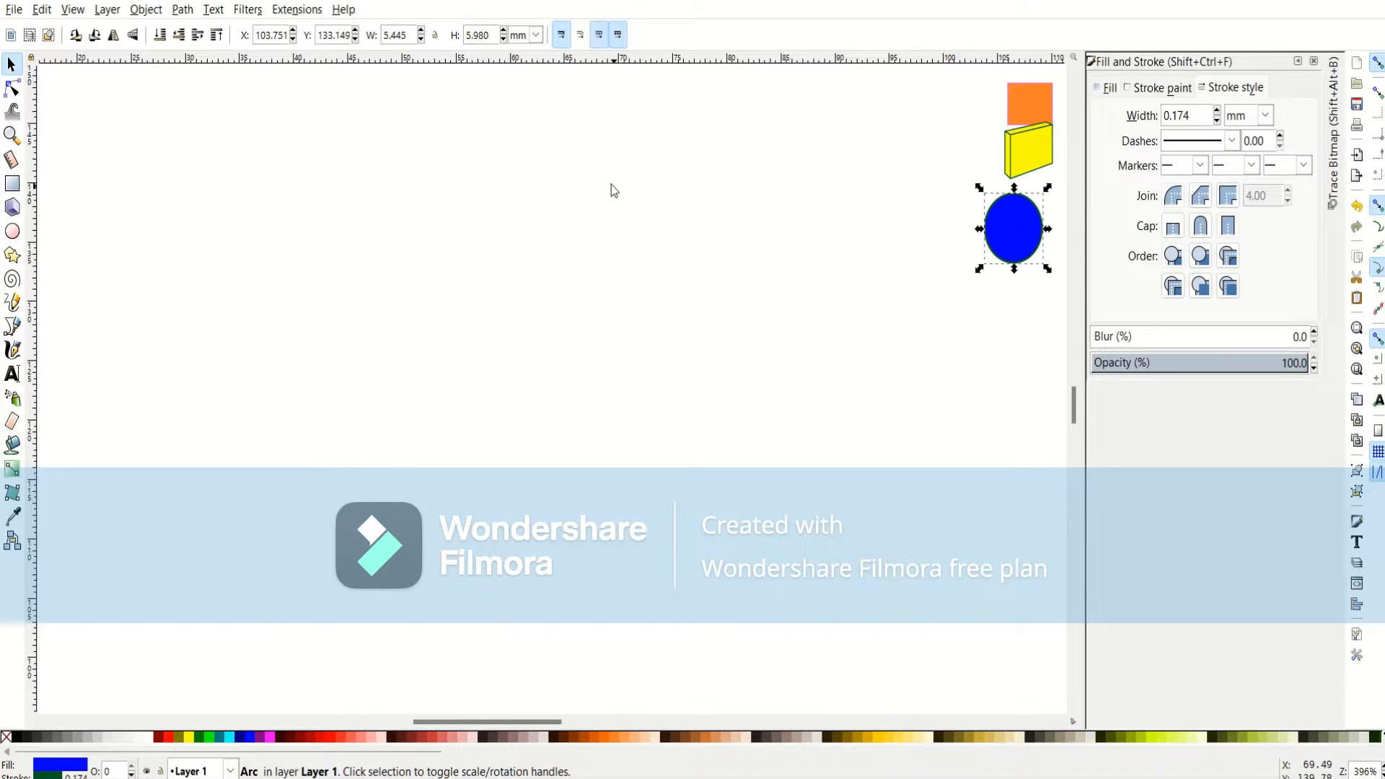
left_click(466, 200)
Draw a large blue star with 15 corners and a spoke ratio of 0.487 in the upper left-centre of the canvas.
left_click(12, 256)
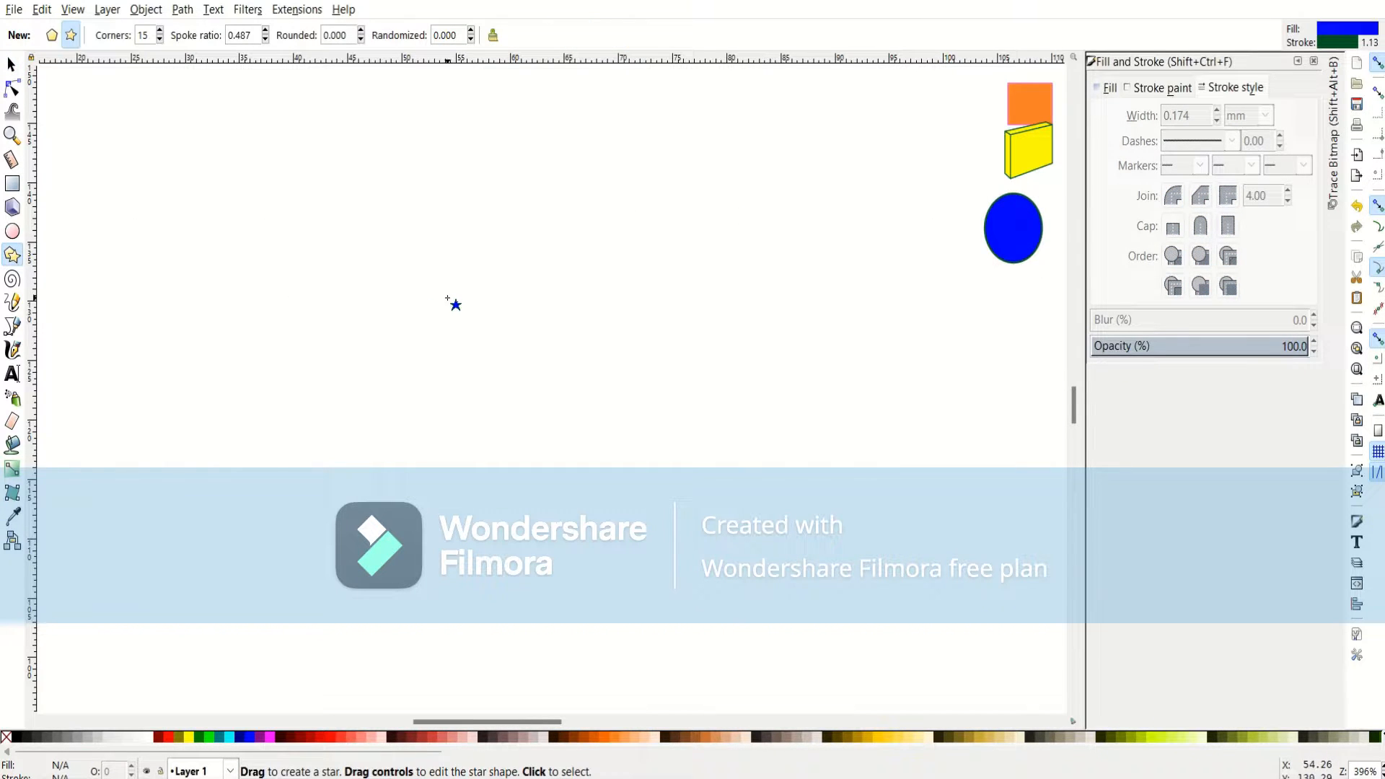
left_click_drag(448, 297, 626, 237)
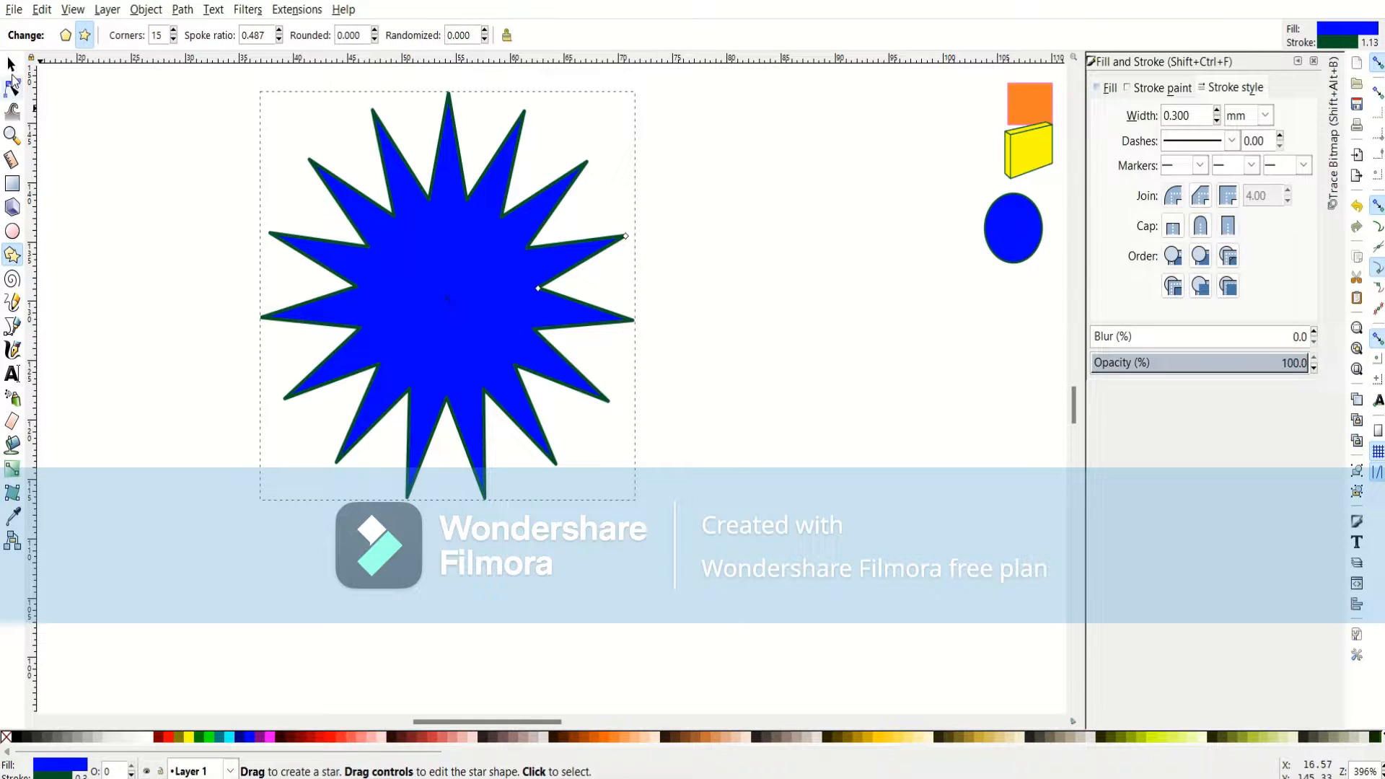
Move the large blue star to the centre of the canvas, fill it yellow, and deselect it.
left_click(11, 65)
left_click_drag(453, 268, 559, 375)
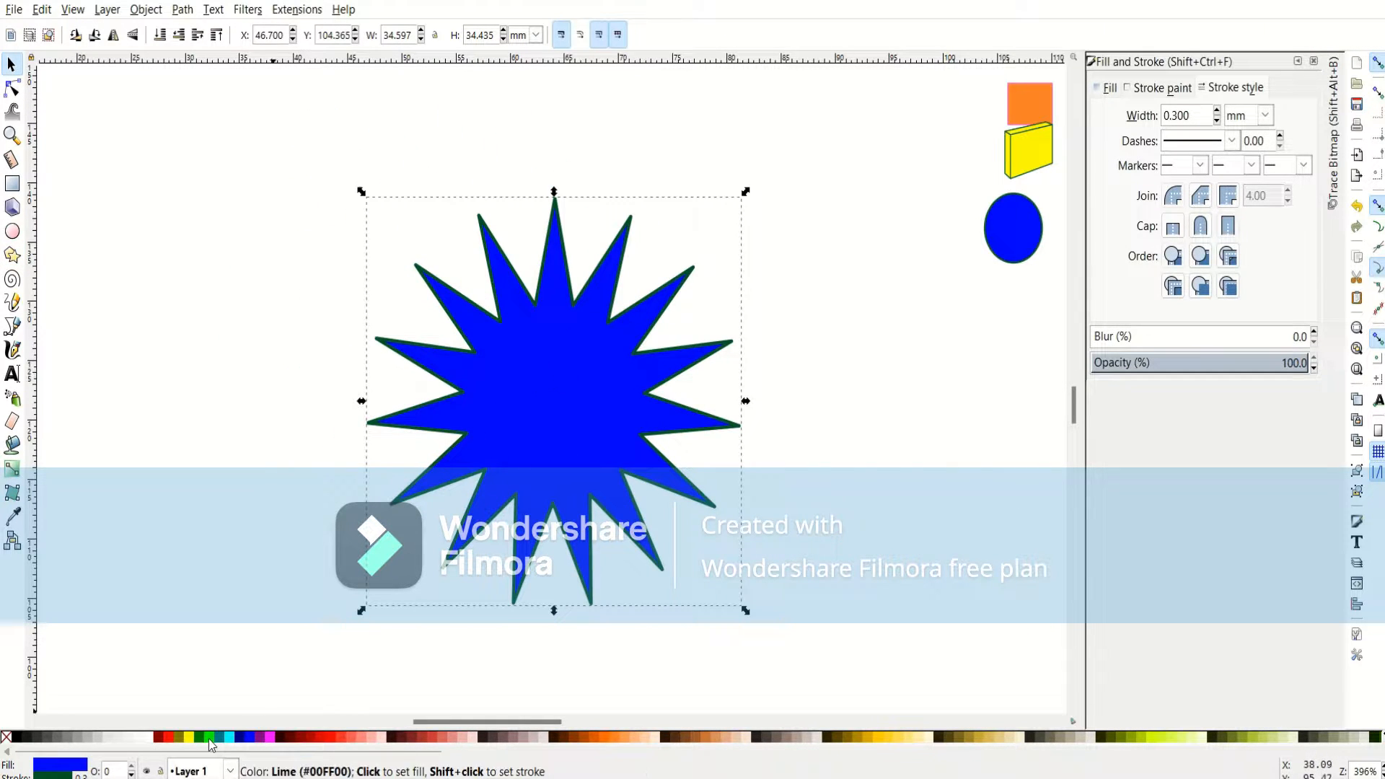
left_click(188, 737)
left_click(853, 257)
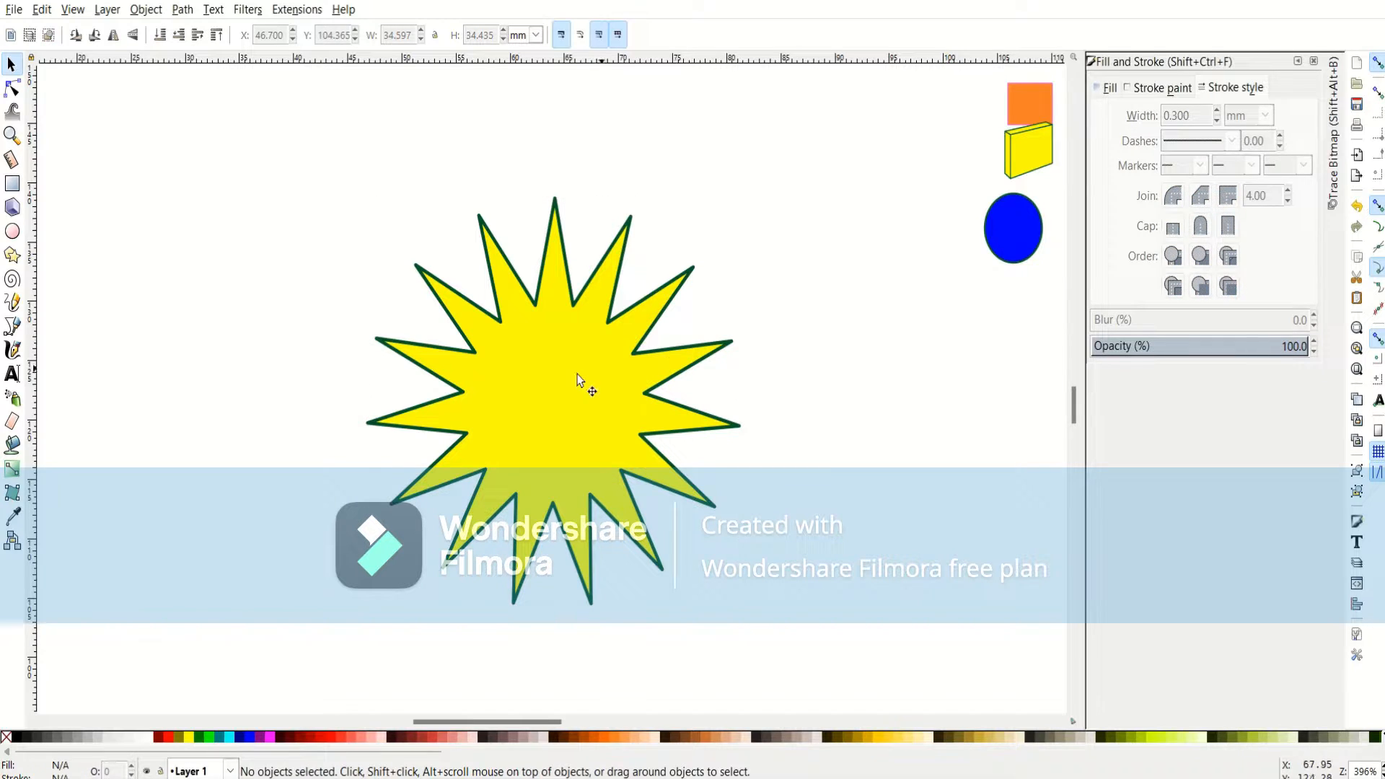
Reselect the yellow star with the Star tool and set its number of corners to 8.
left_click(578, 379)
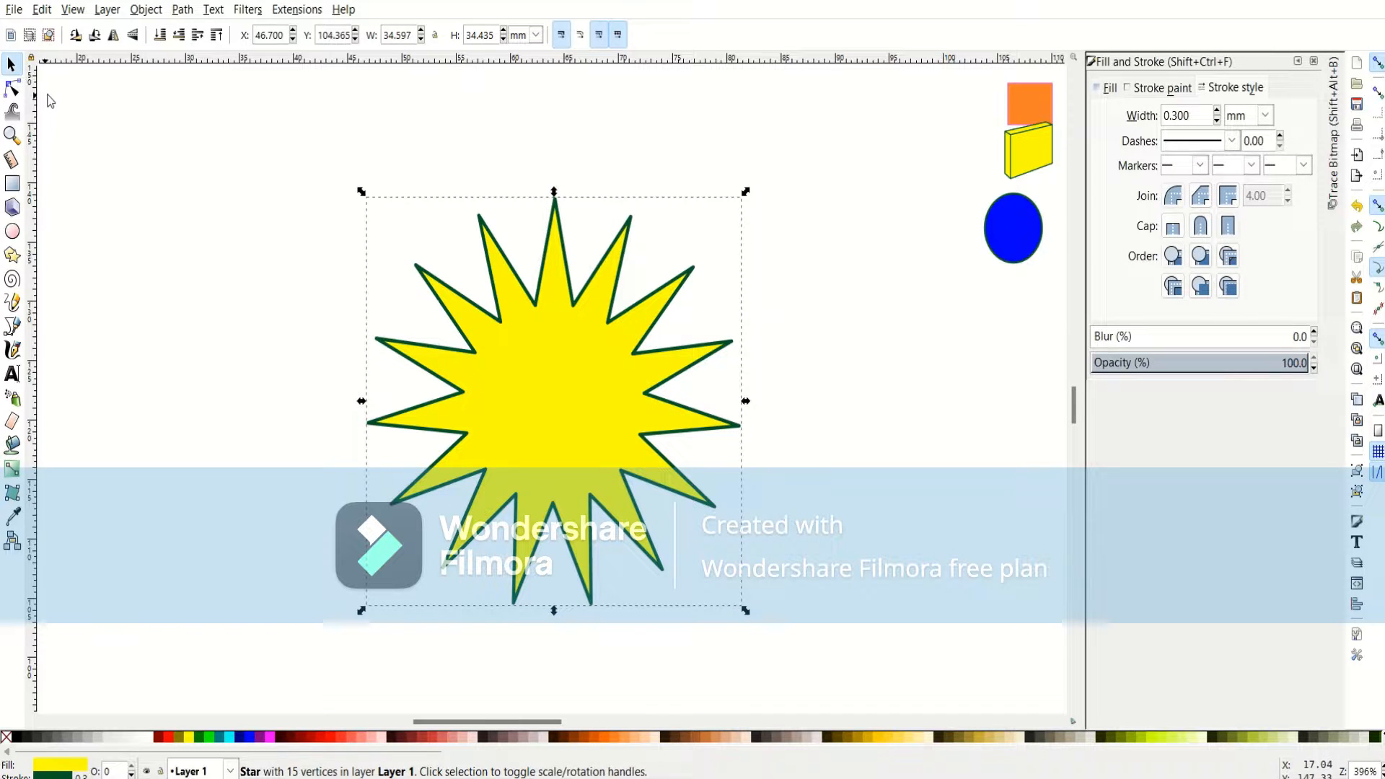
left_click(11, 255)
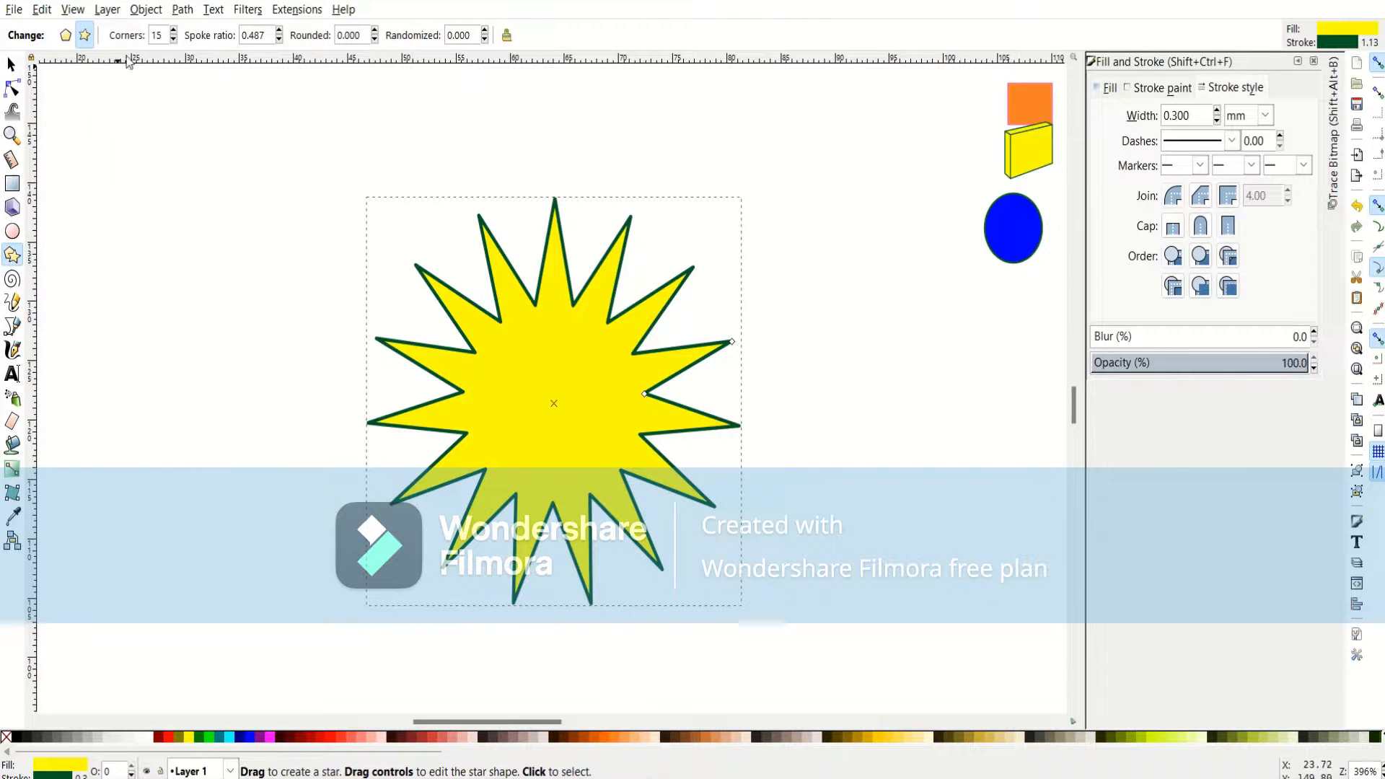
scroll(173, 42, "down", 10)
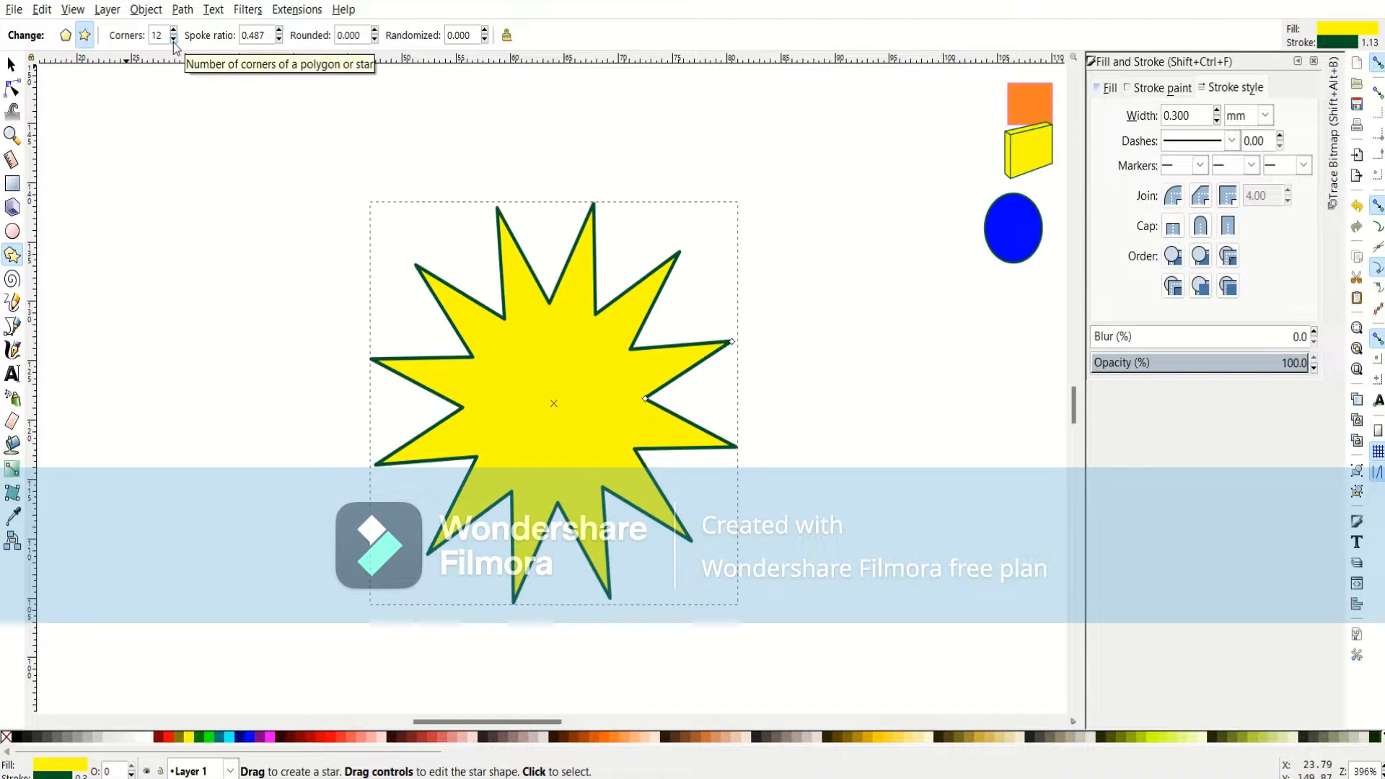
scroll(173, 42, "down", 2)
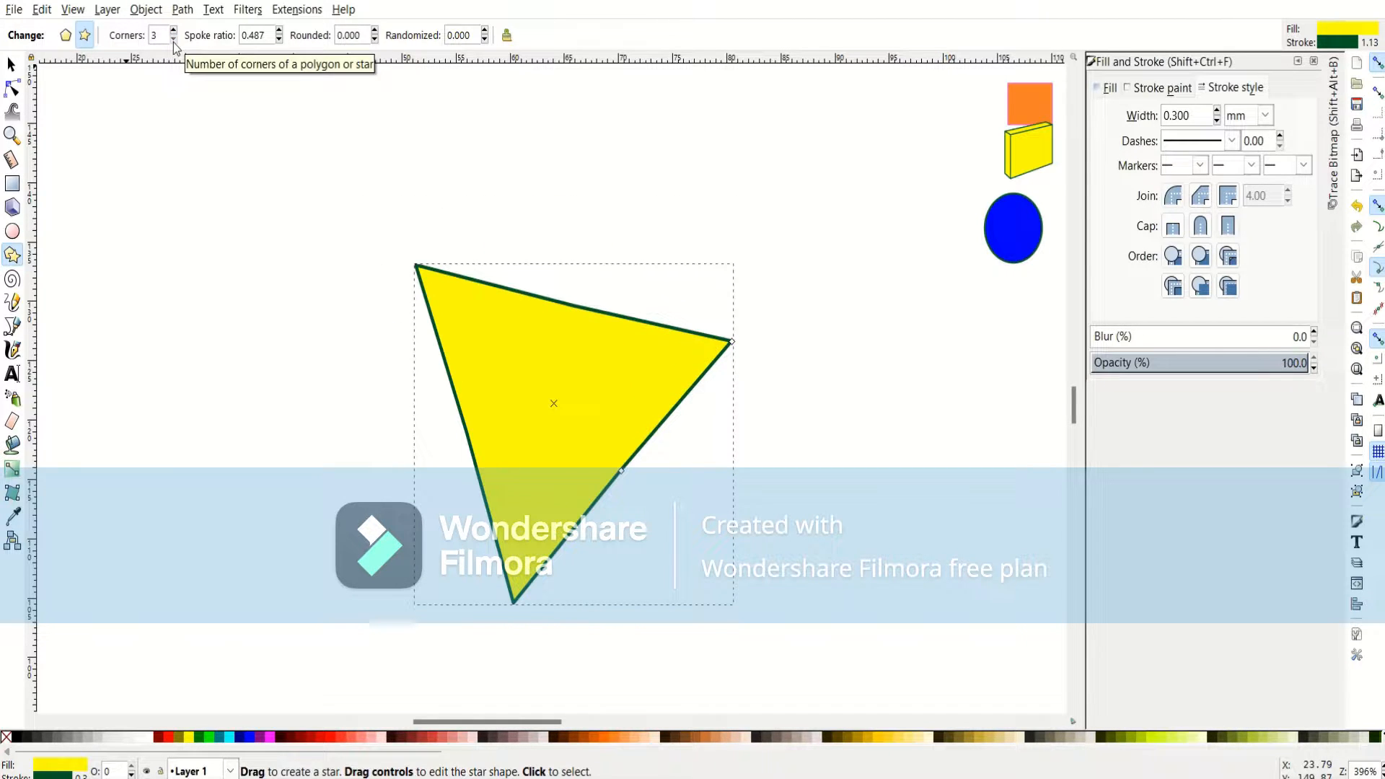
scroll(173, 40, "up", 20)
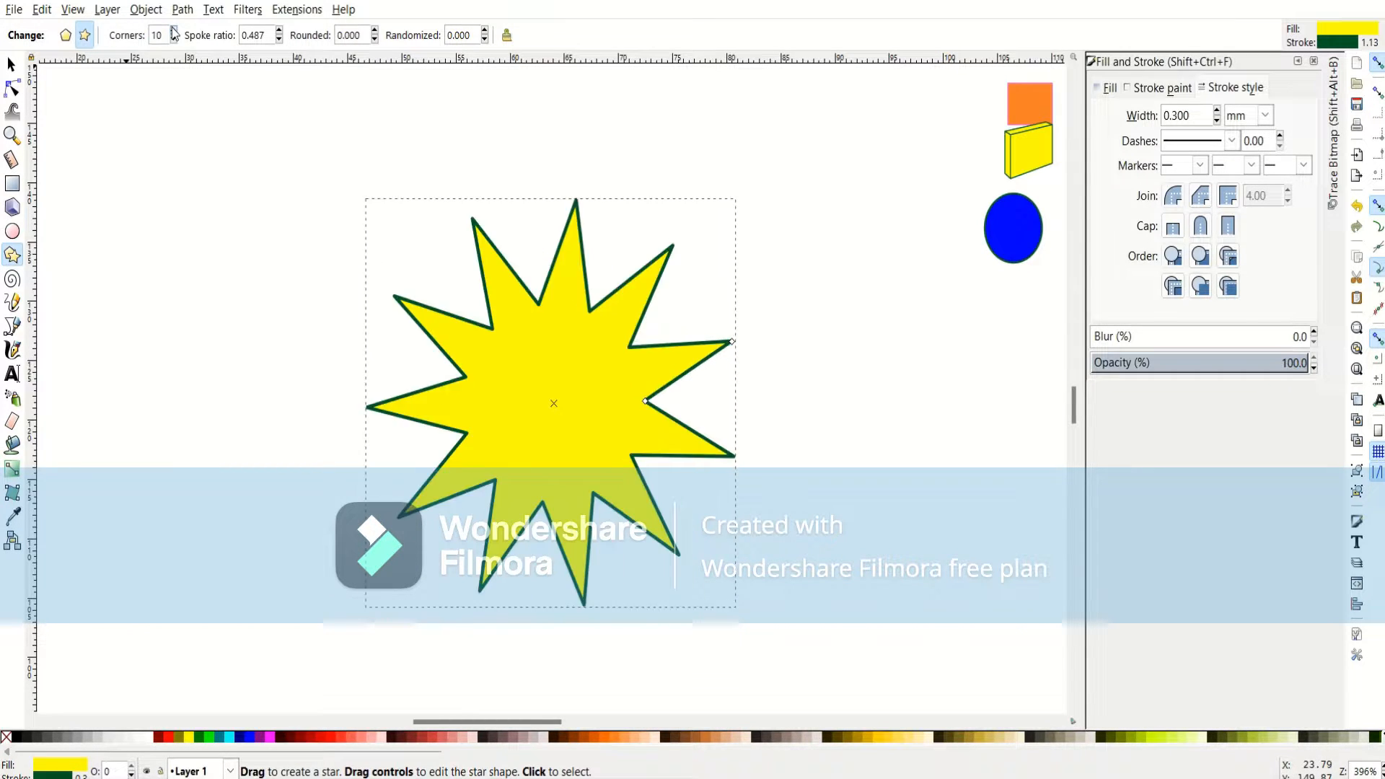
scroll(173, 42, "down", 11)
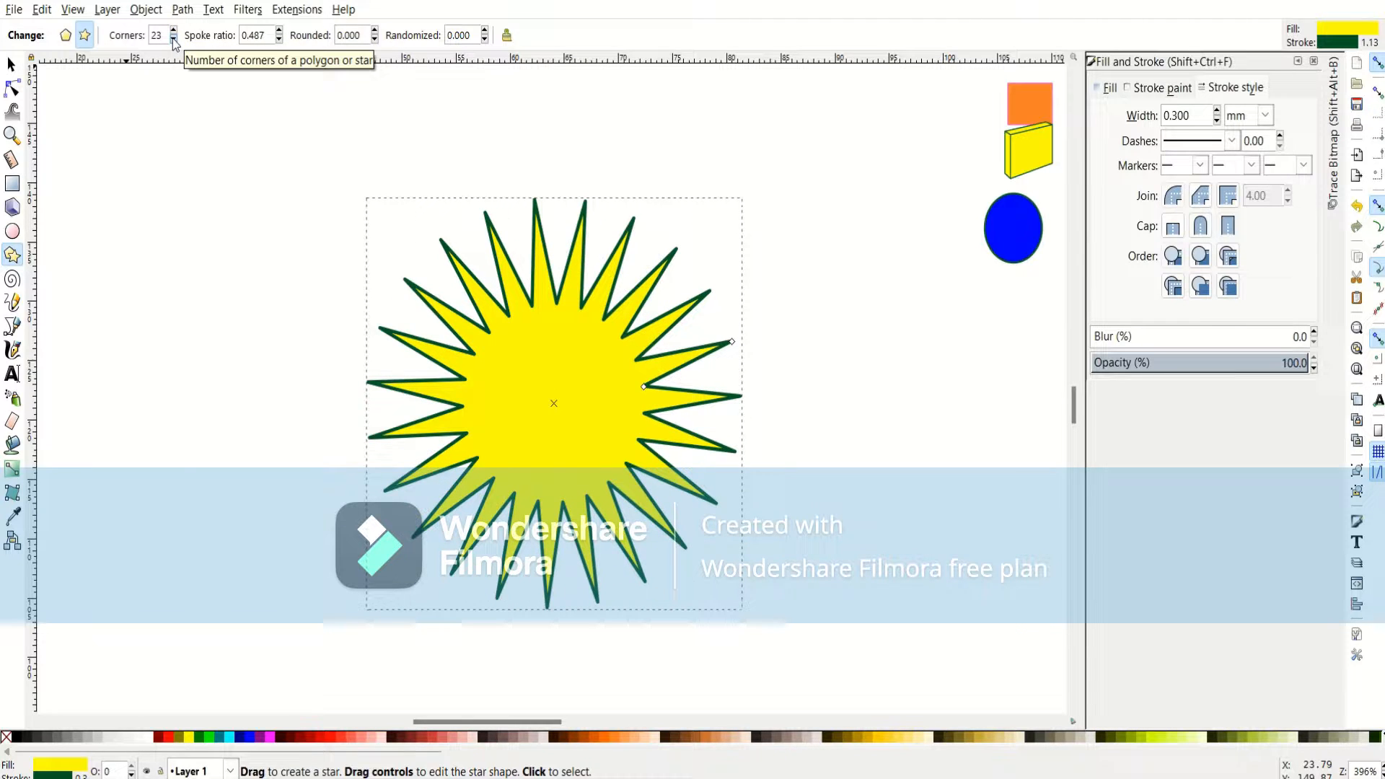
scroll(174, 43, "down", 10)
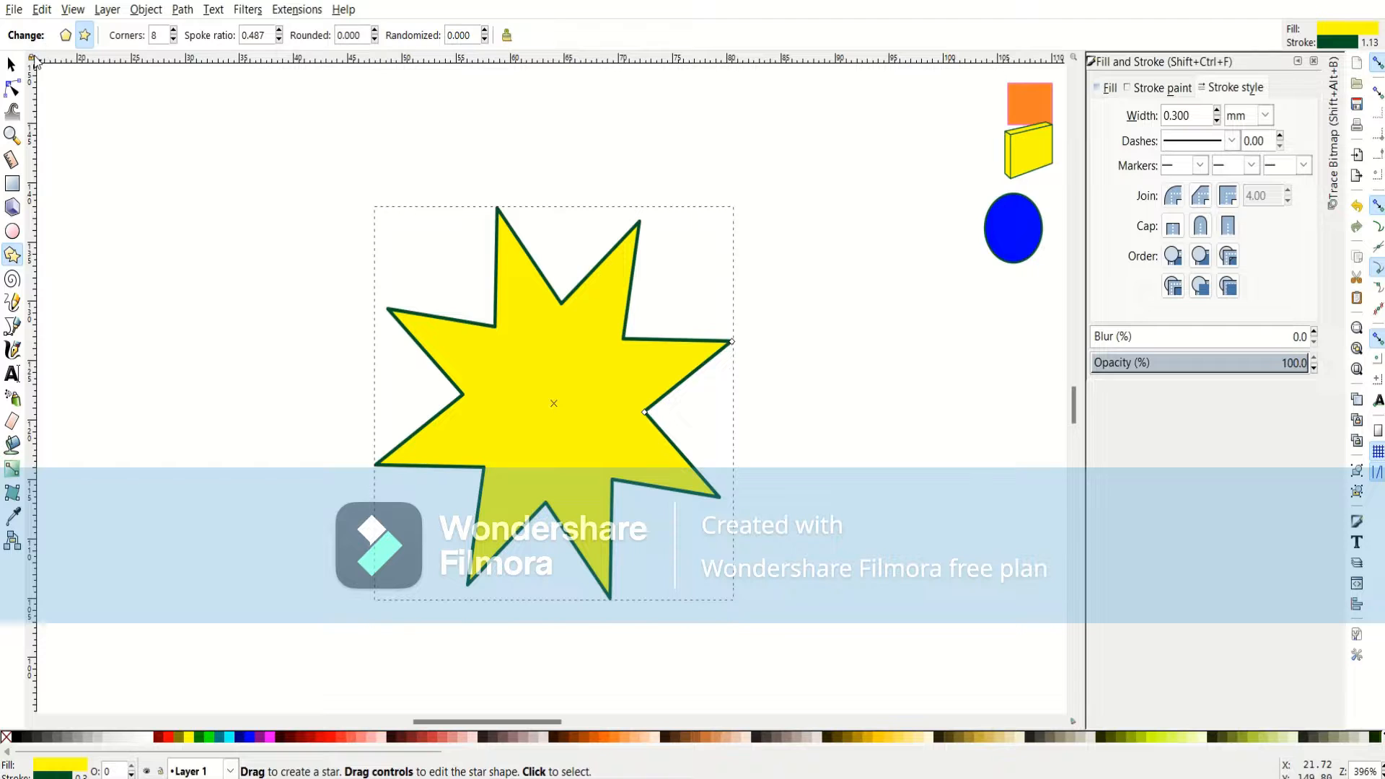
Change the star's stroke colour to orange (e85725ff) and its fill to light pink.
left_click(13, 67)
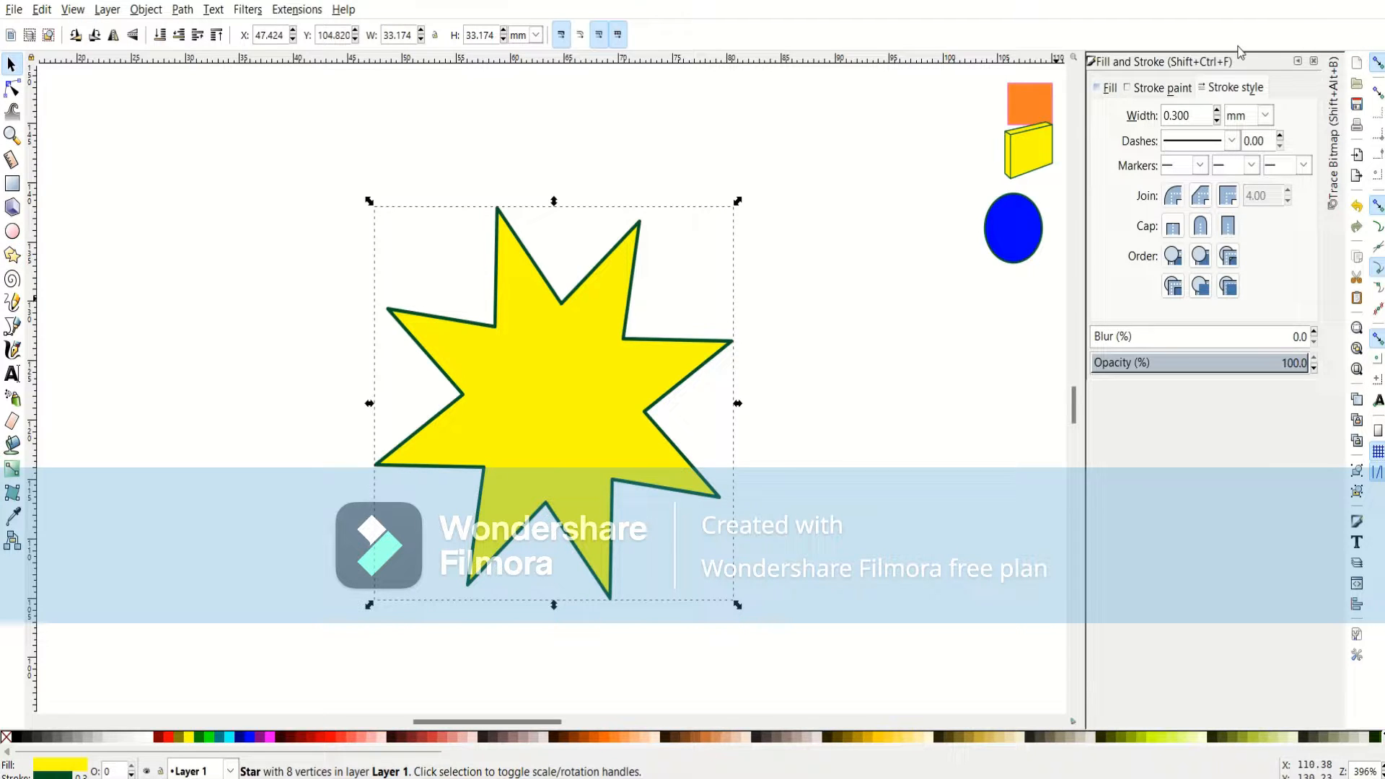
left_click(1181, 88)
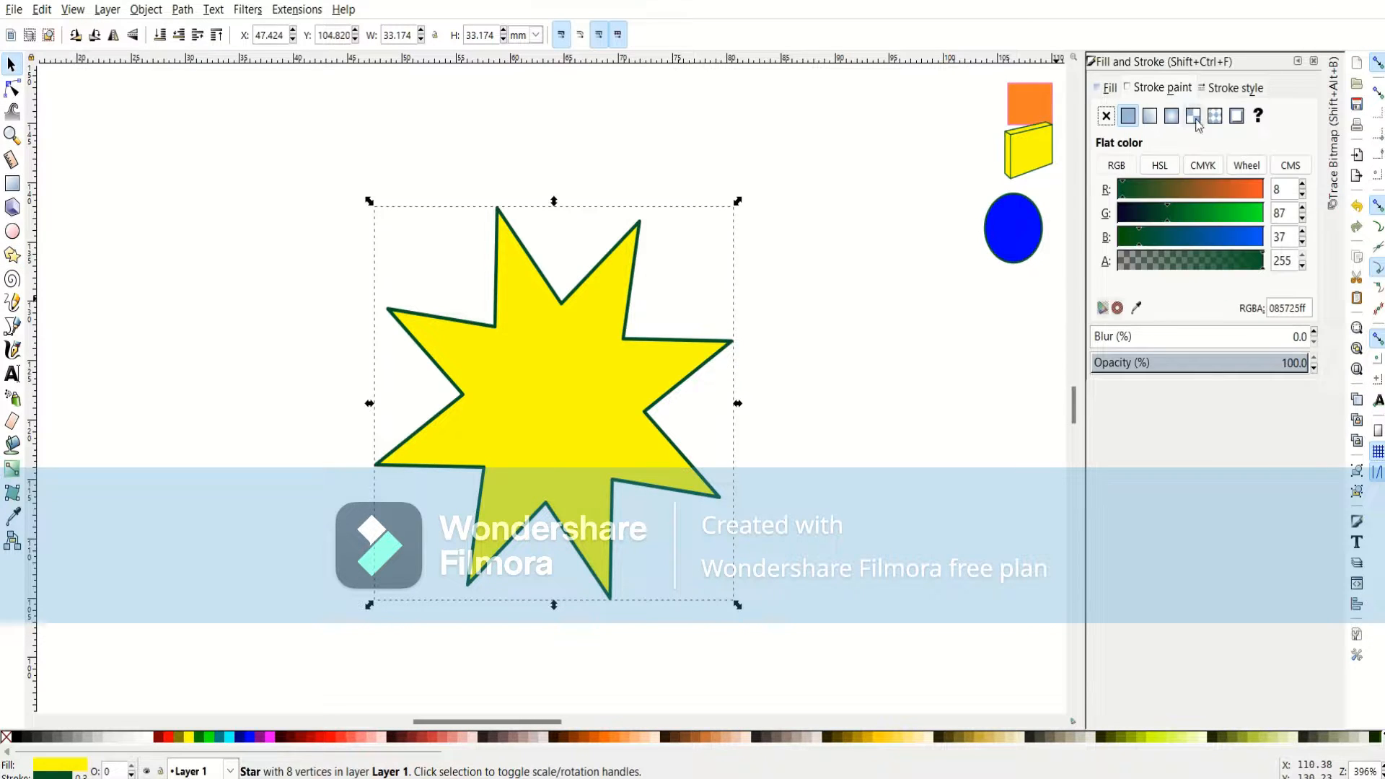
left_click(1254, 192)
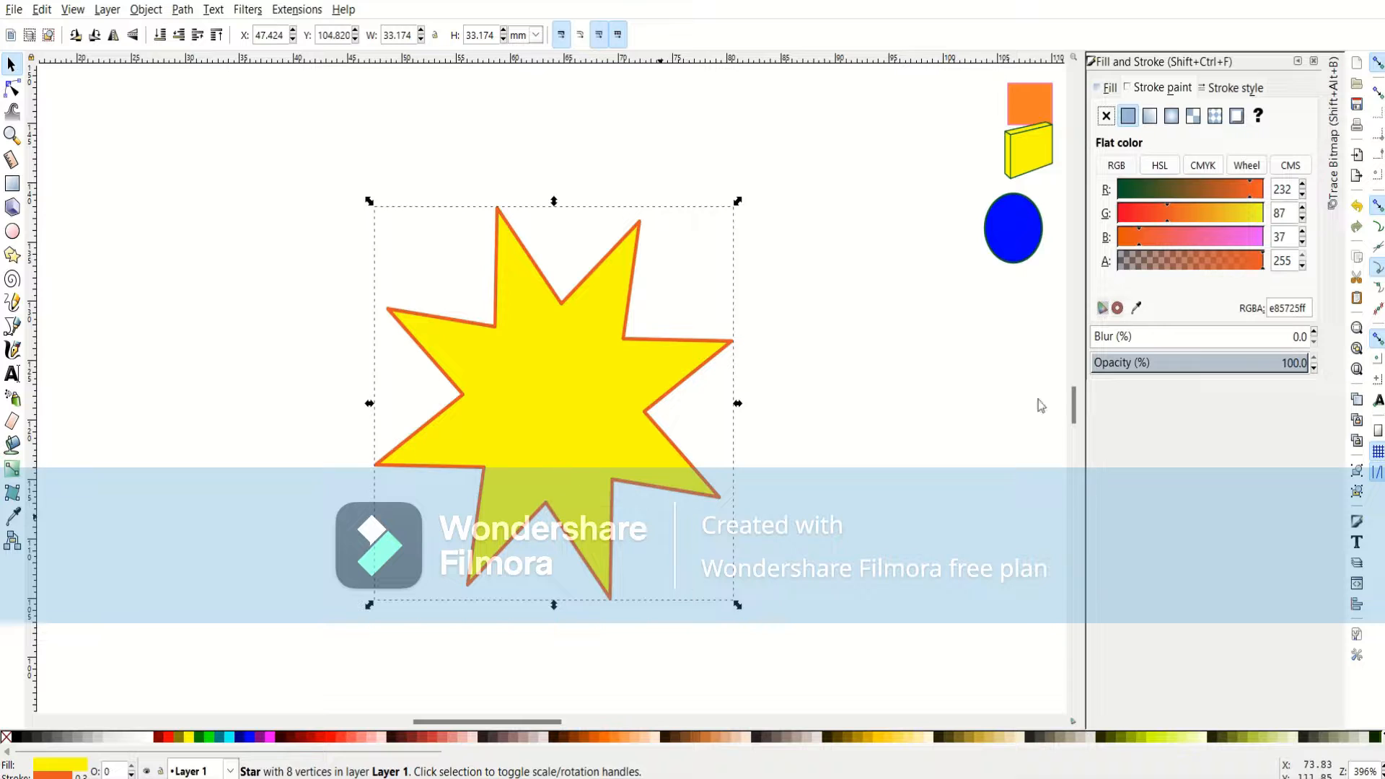
left_click(383, 738)
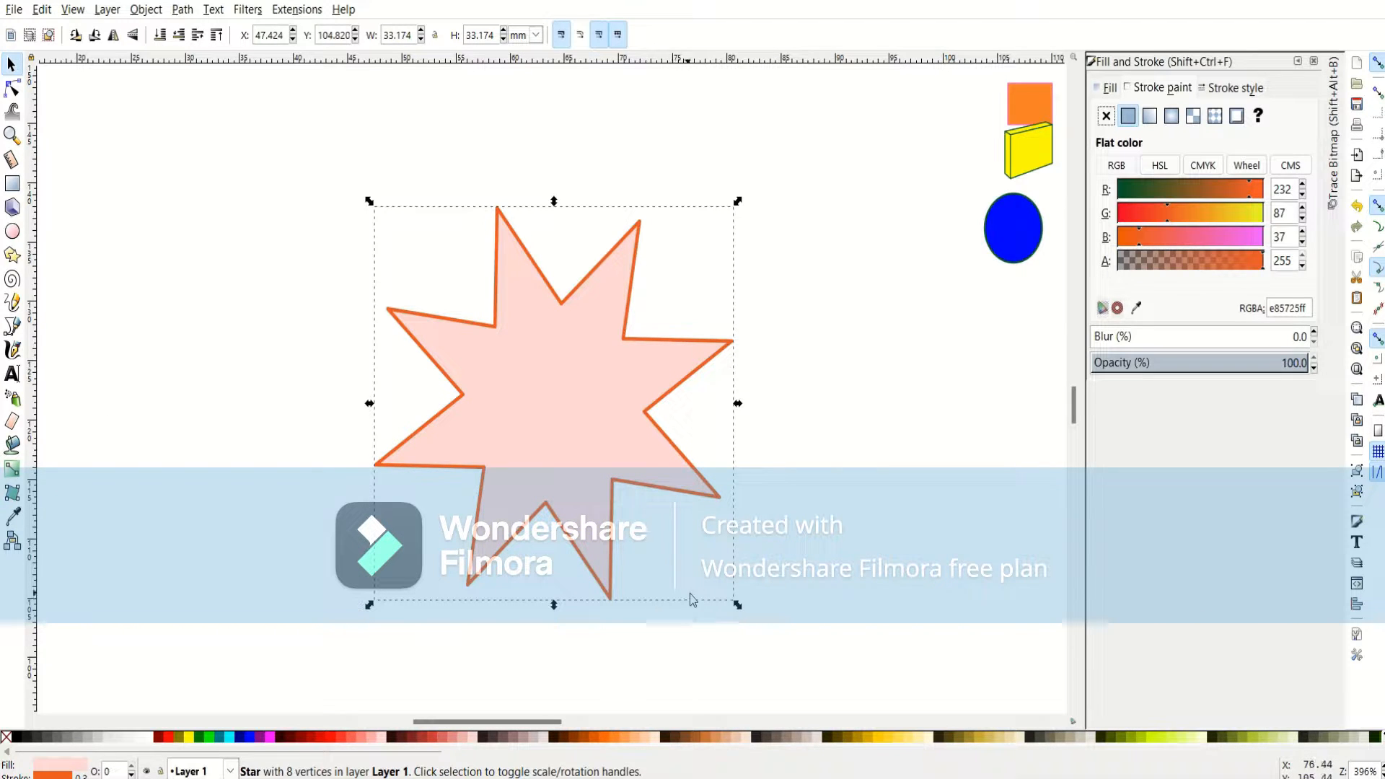
Shrink the pink star to about 5.7 by 5.2 mm, placed below the blue ellipse, and deselect it.
left_click_drag(737, 605, 1025, 323)
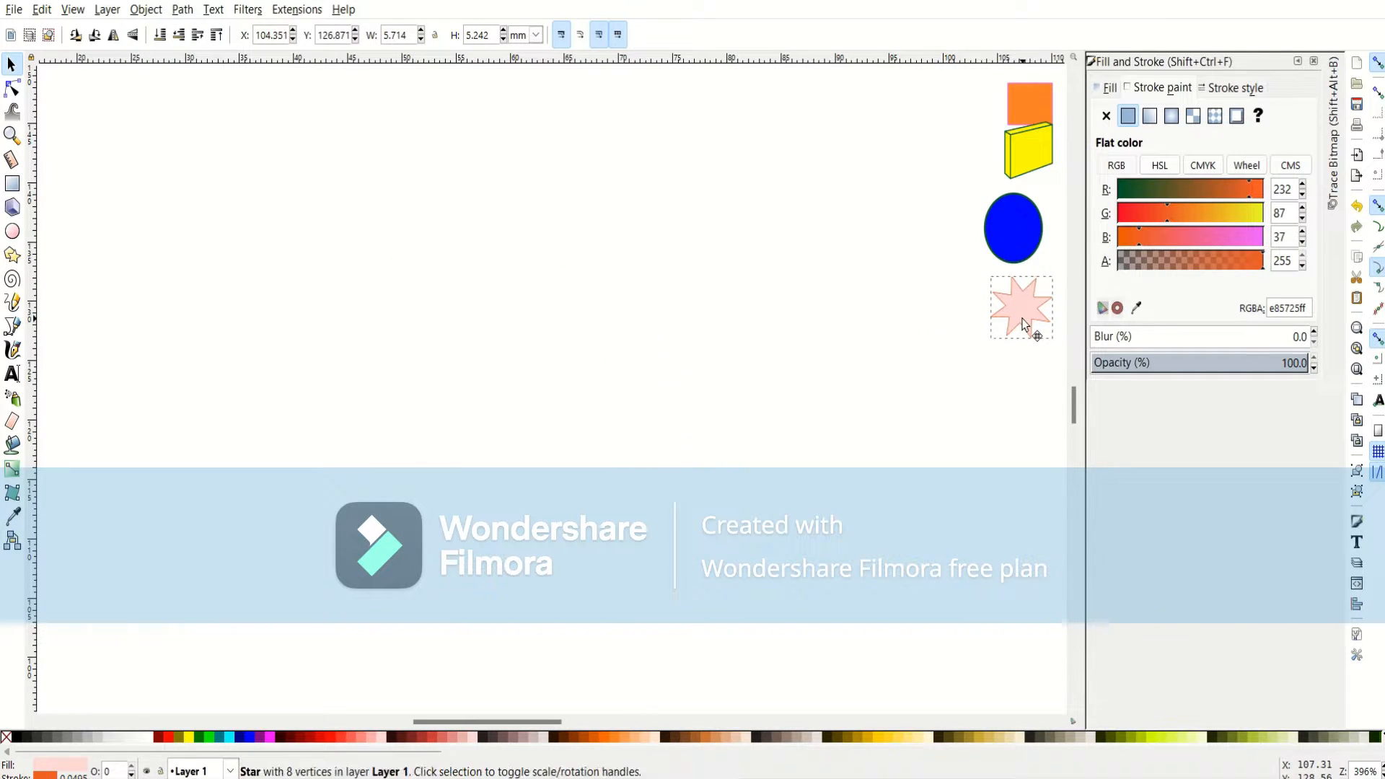
left_click(613, 248)
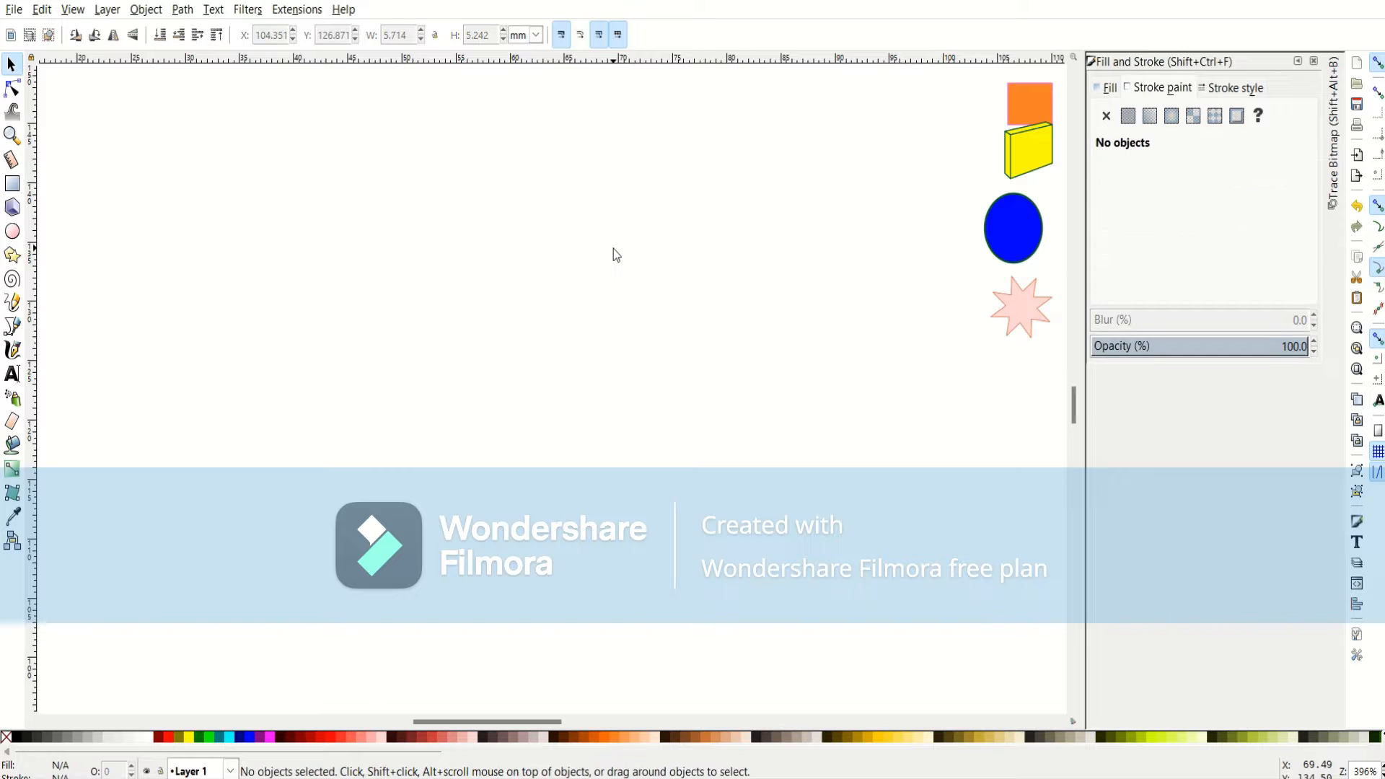
Draw a spiral about 33 mm wide with 7.40 turns and set its stroke width to 1 mm.
left_click(12, 280)
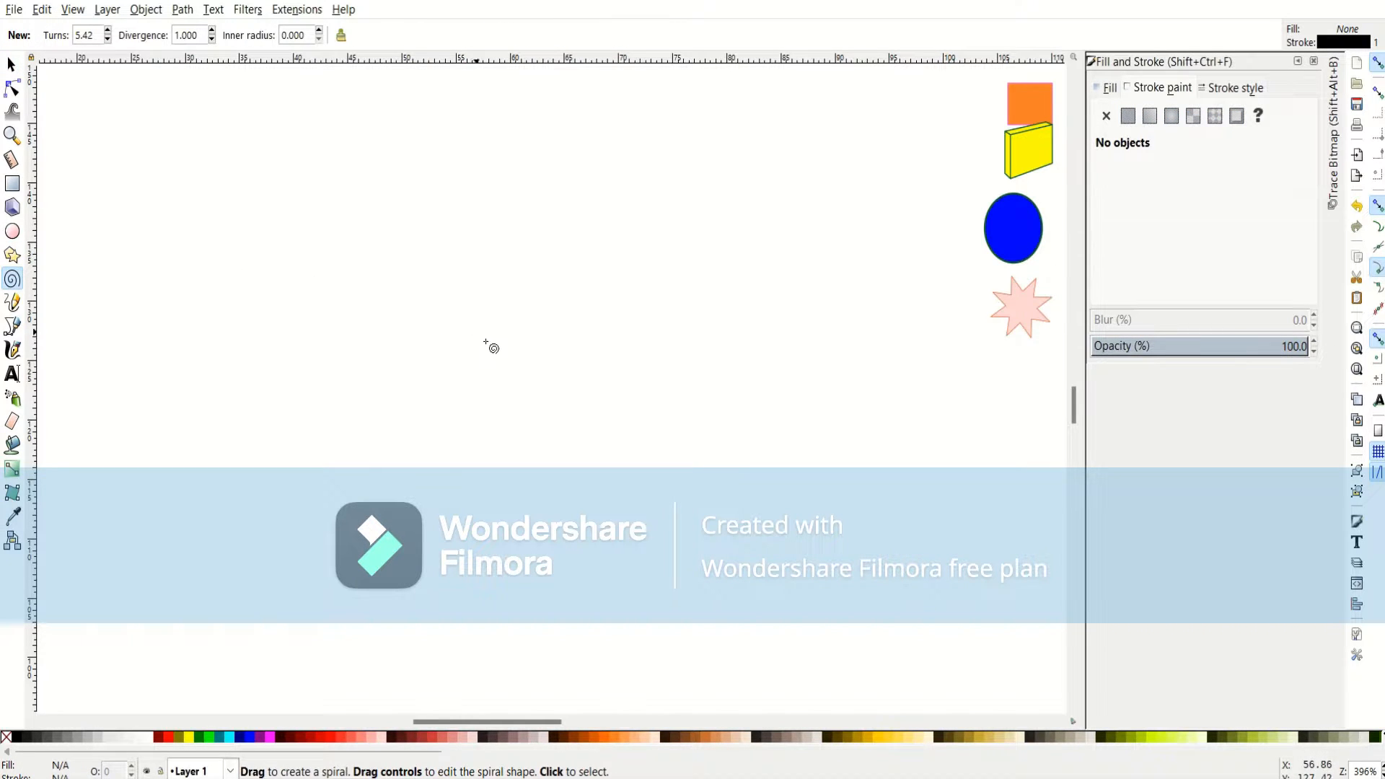
mouse_move(476, 333)
left_mouse_down()
mouse_move(584, 433)
mouse_move(621, 297)
mouse_move(365, 201)
mouse_move(411, 411)
mouse_move(593, 388)
mouse_move(474, 469)
mouse_move(358, 207)
mouse_move(574, 301)
mouse_move(378, 410)
mouse_move(446, 184)
mouse_move(596, 381)
mouse_move(310, 292)
mouse_move(504, 160)
mouse_move(630, 344)
mouse_move(627, 446)
left_mouse_up()
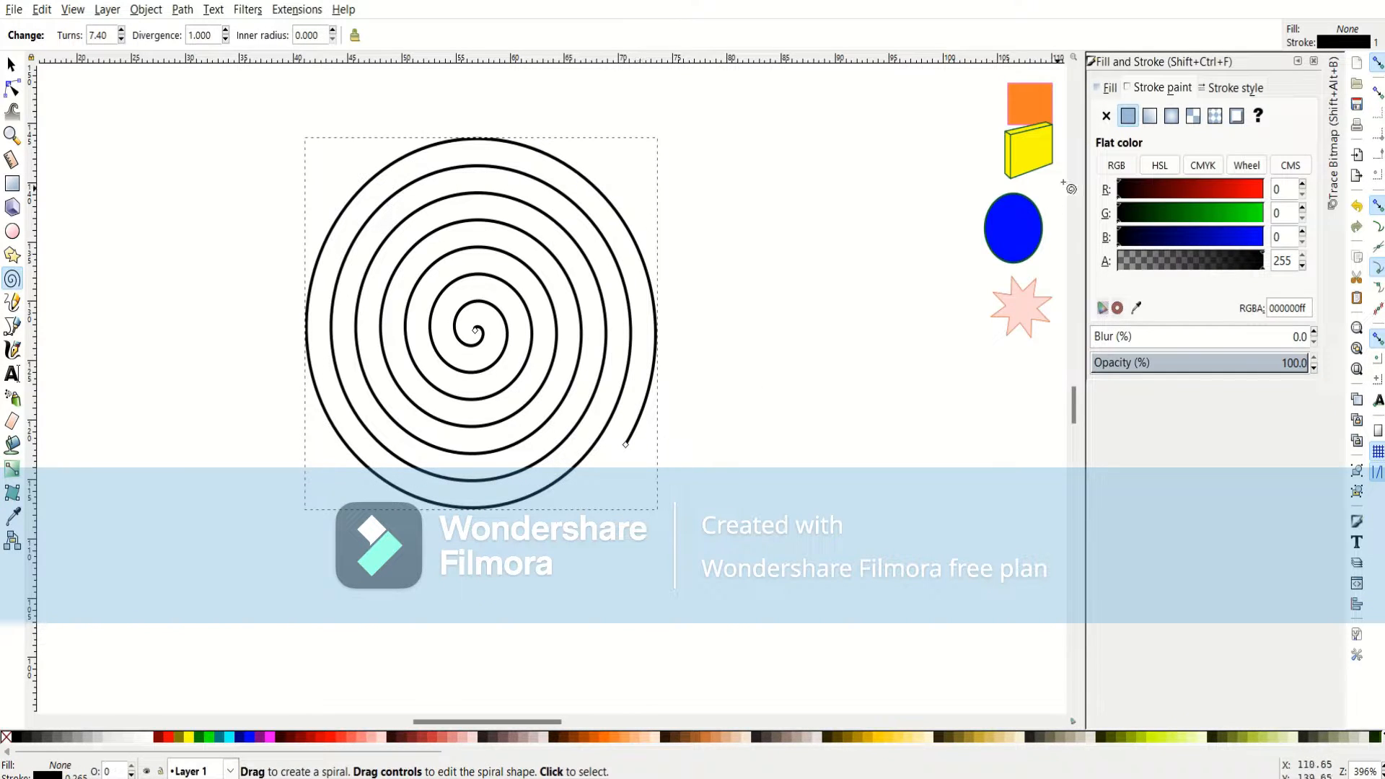
left_click(1227, 89)
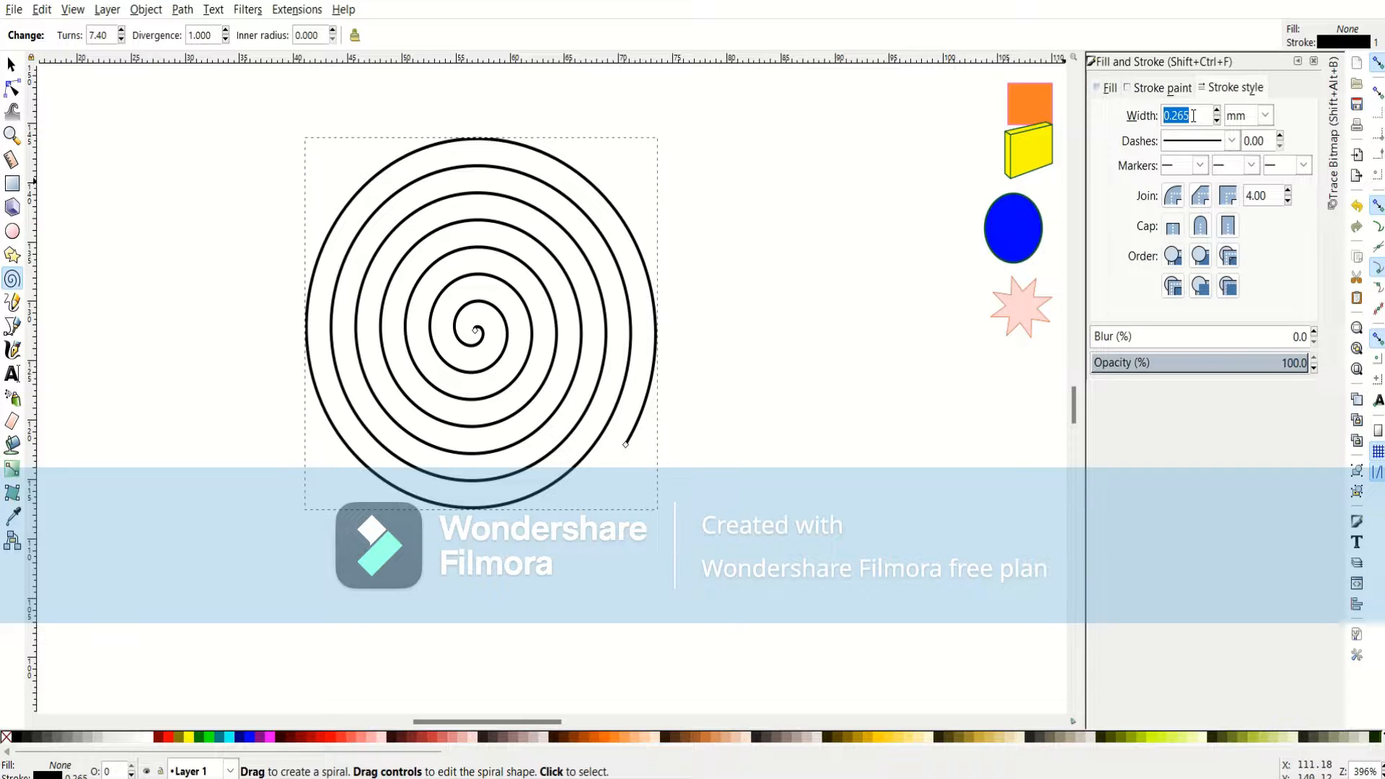
key("Return")
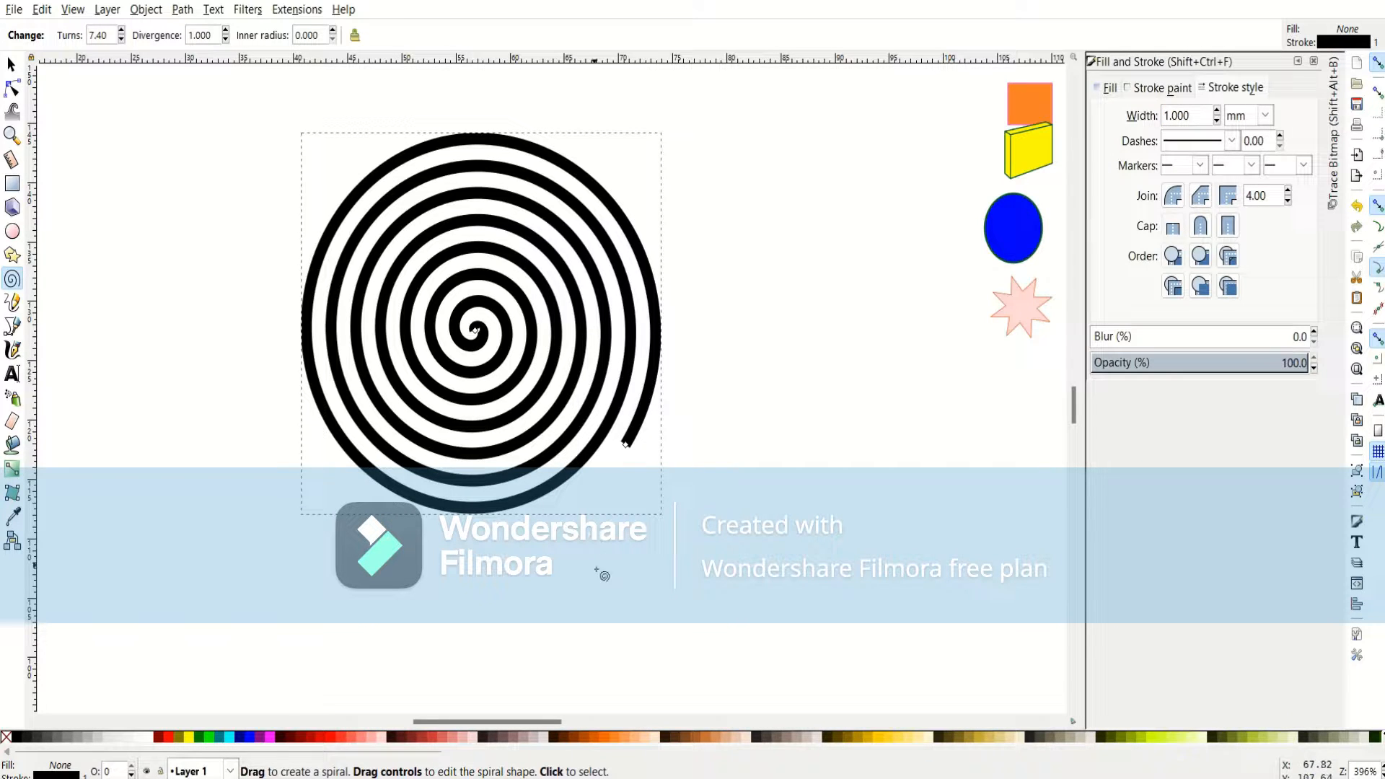
Change the spiral's stroke colour to red (ec0000ff) and deselect it.
left_click(1176, 88)
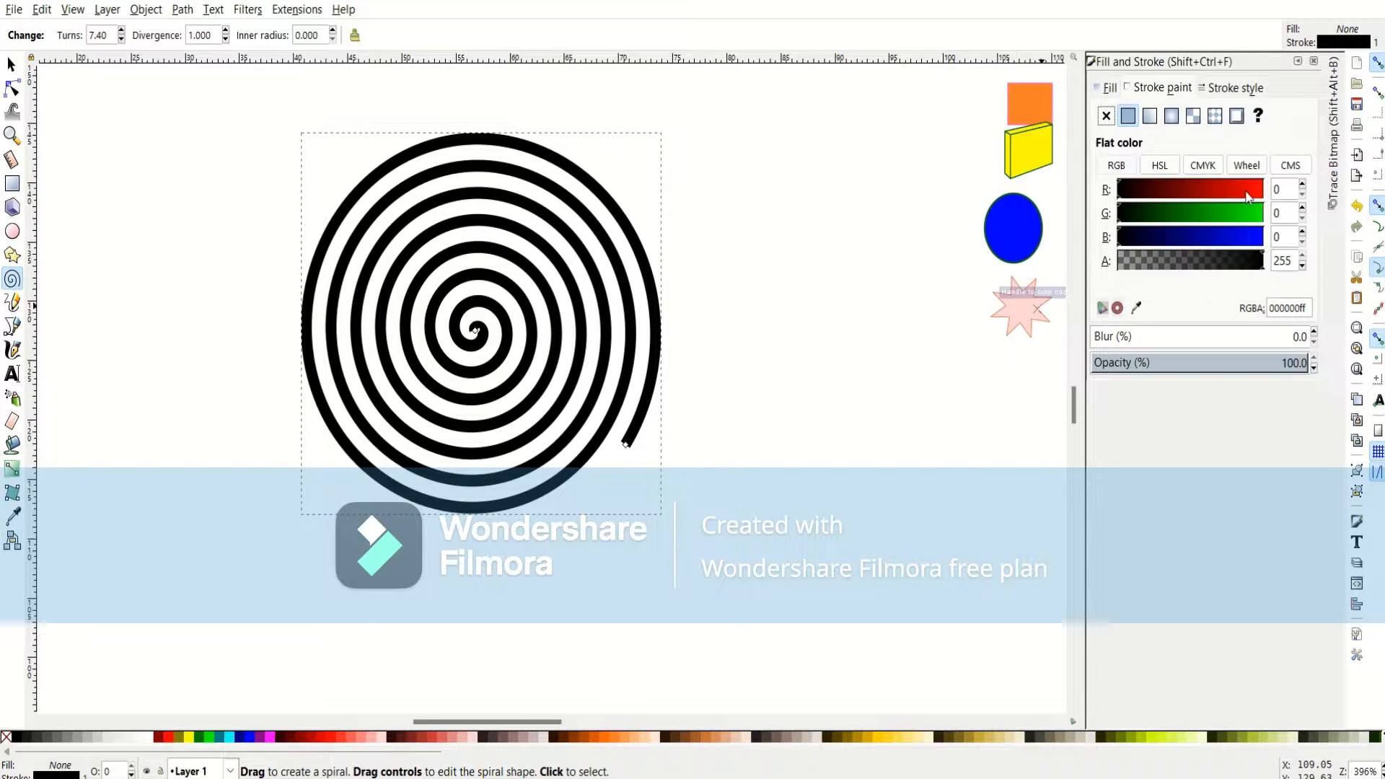
left_click(1254, 191)
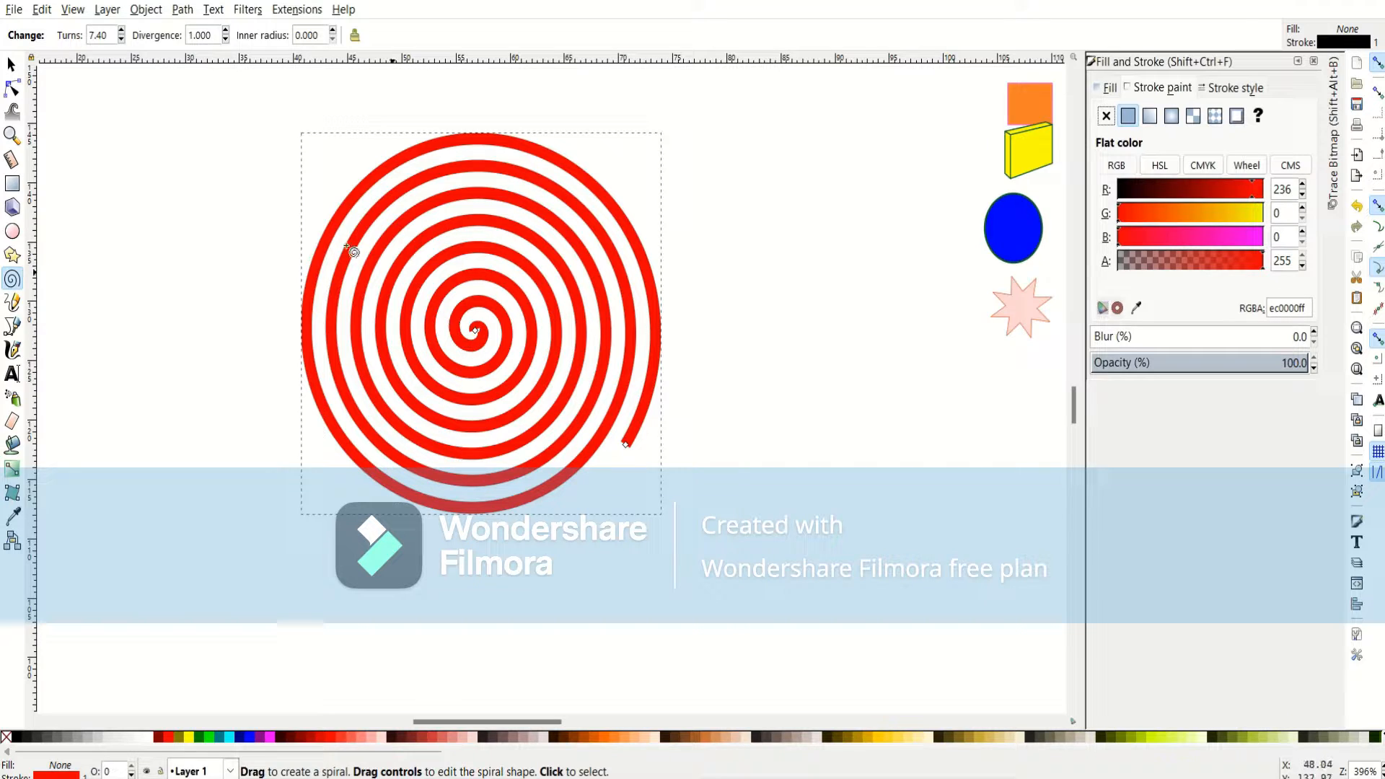
left_click(11, 67)
left_click(180, 200)
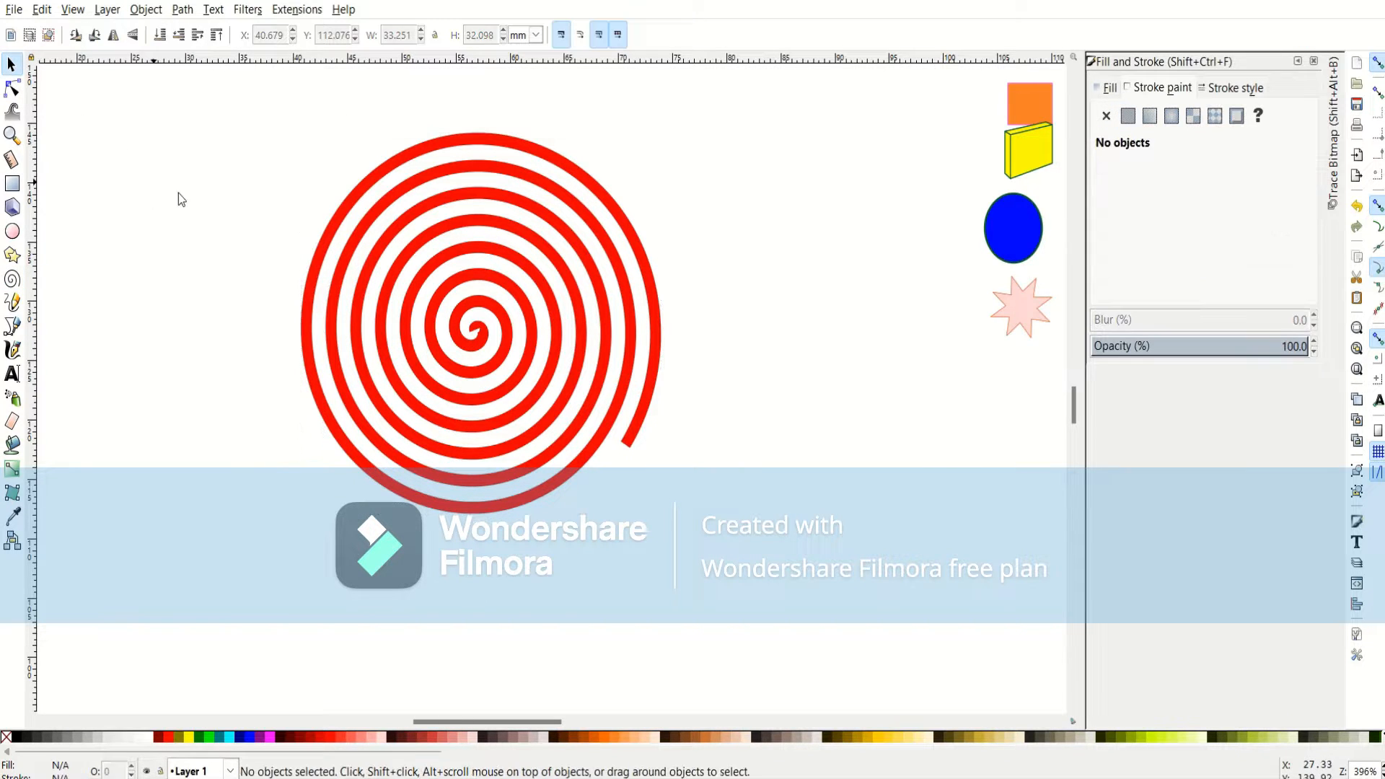
Shrink the red spiral to about 4.7 by 4.8 mm, place it below the pink star, and deselect it.
left_click(520, 308)
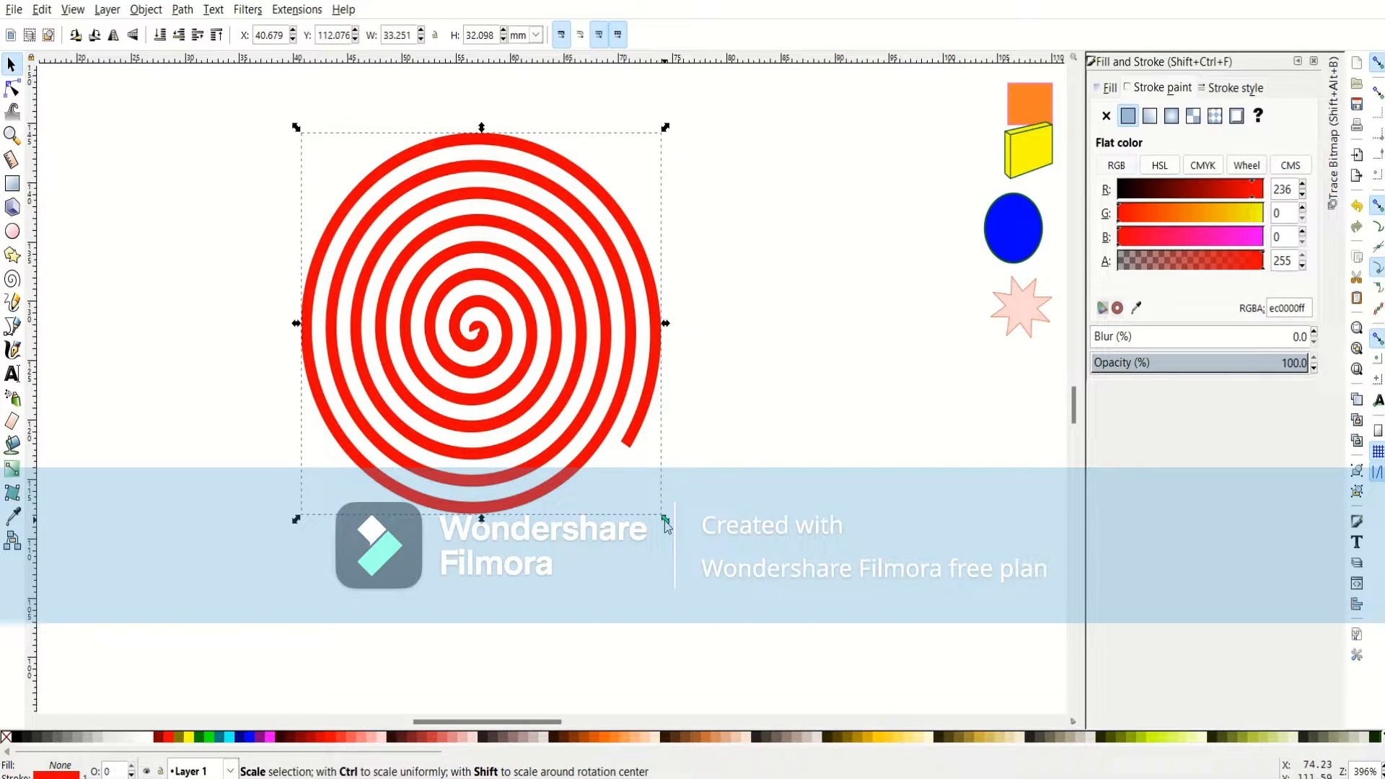
left_click_drag(665, 521, 410, 254)
left_click_drag(356, 204, 997, 422)
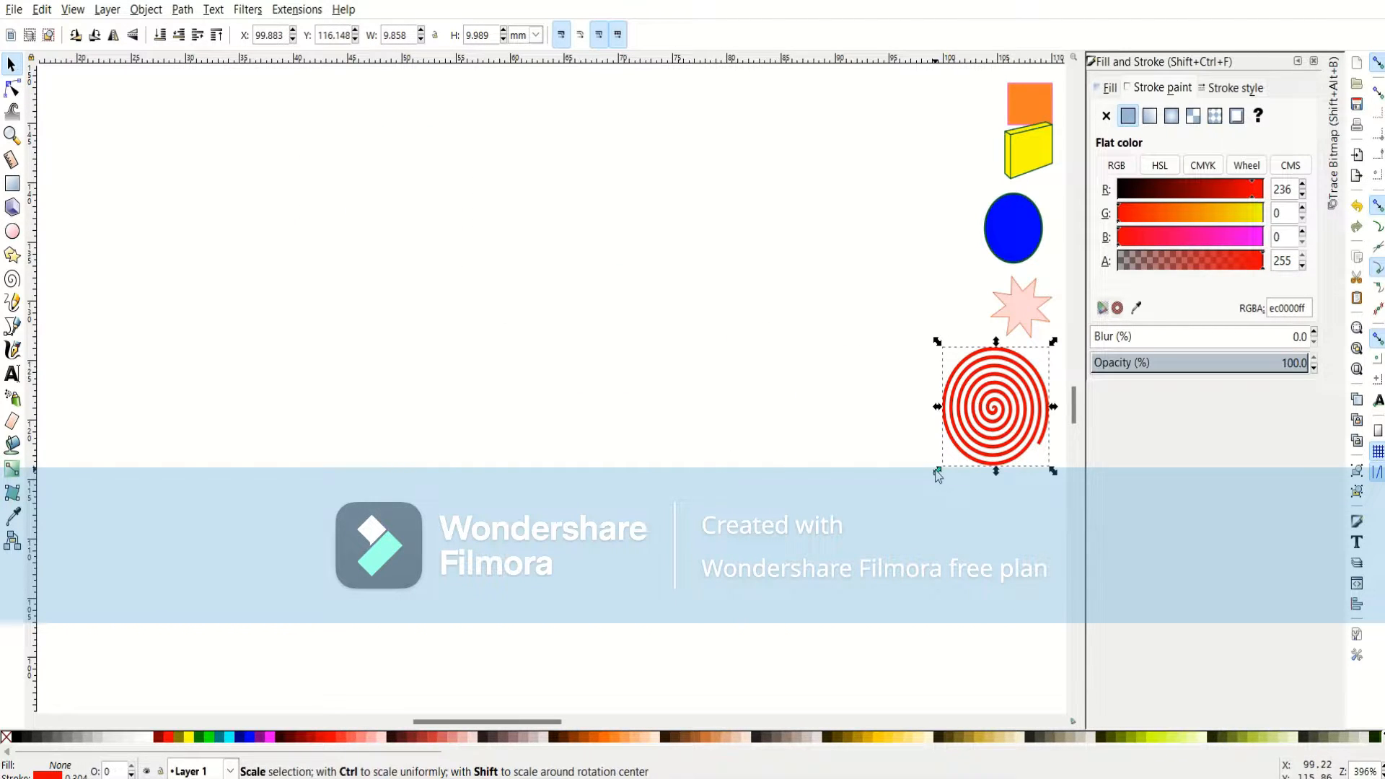
left_click_drag(937, 472, 992, 415)
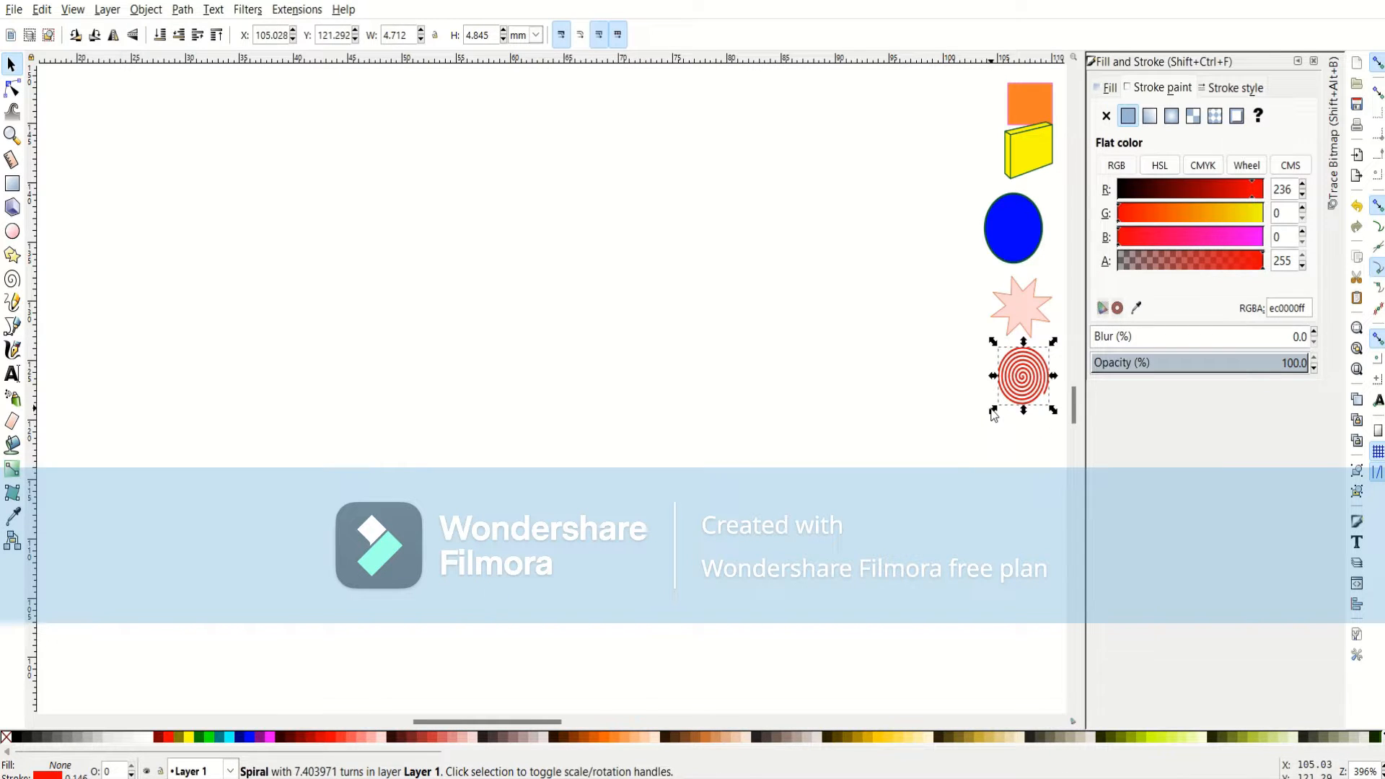
left_click(759, 312)
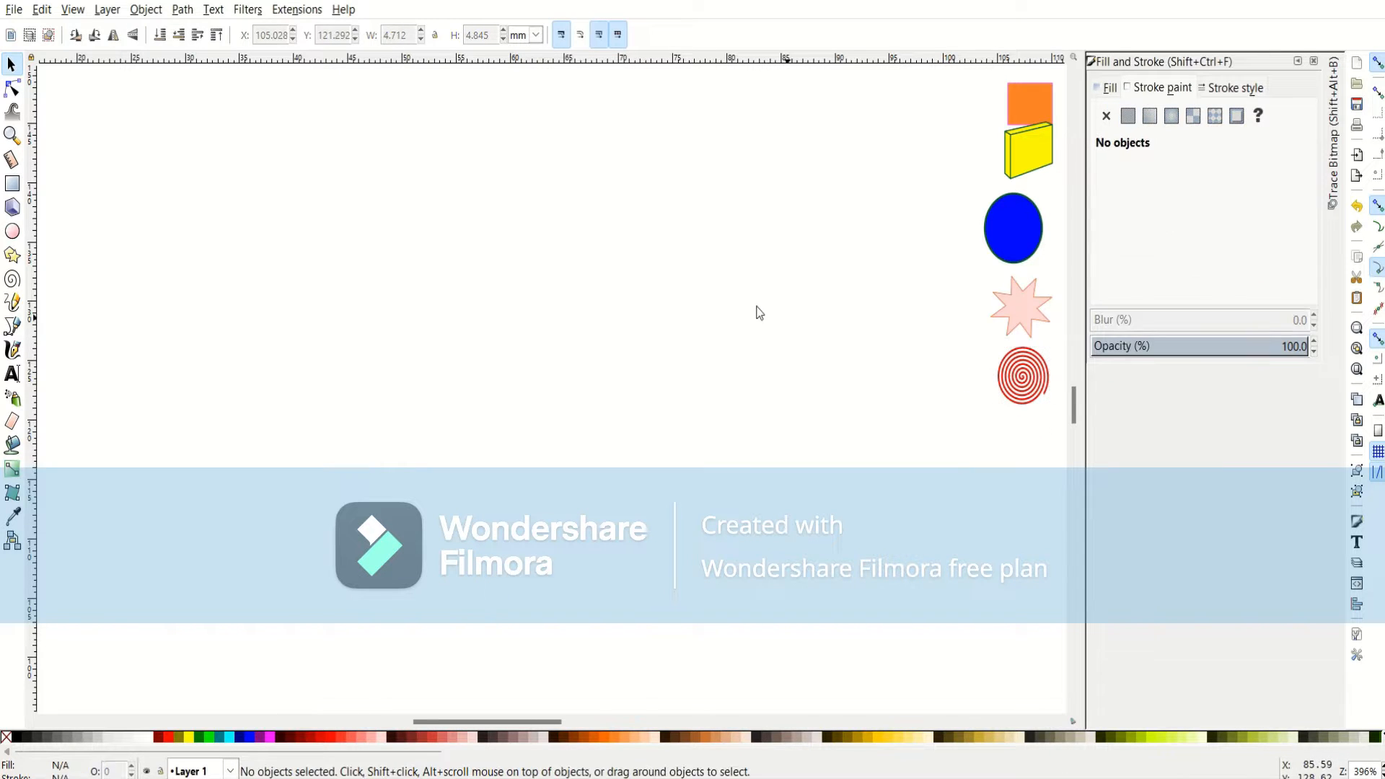
Draw two wavy freehand lines with the Pencil tool across the empty canvas, one above the other.
left_click(12, 302)
left_click_drag(127, 274, 744, 242)
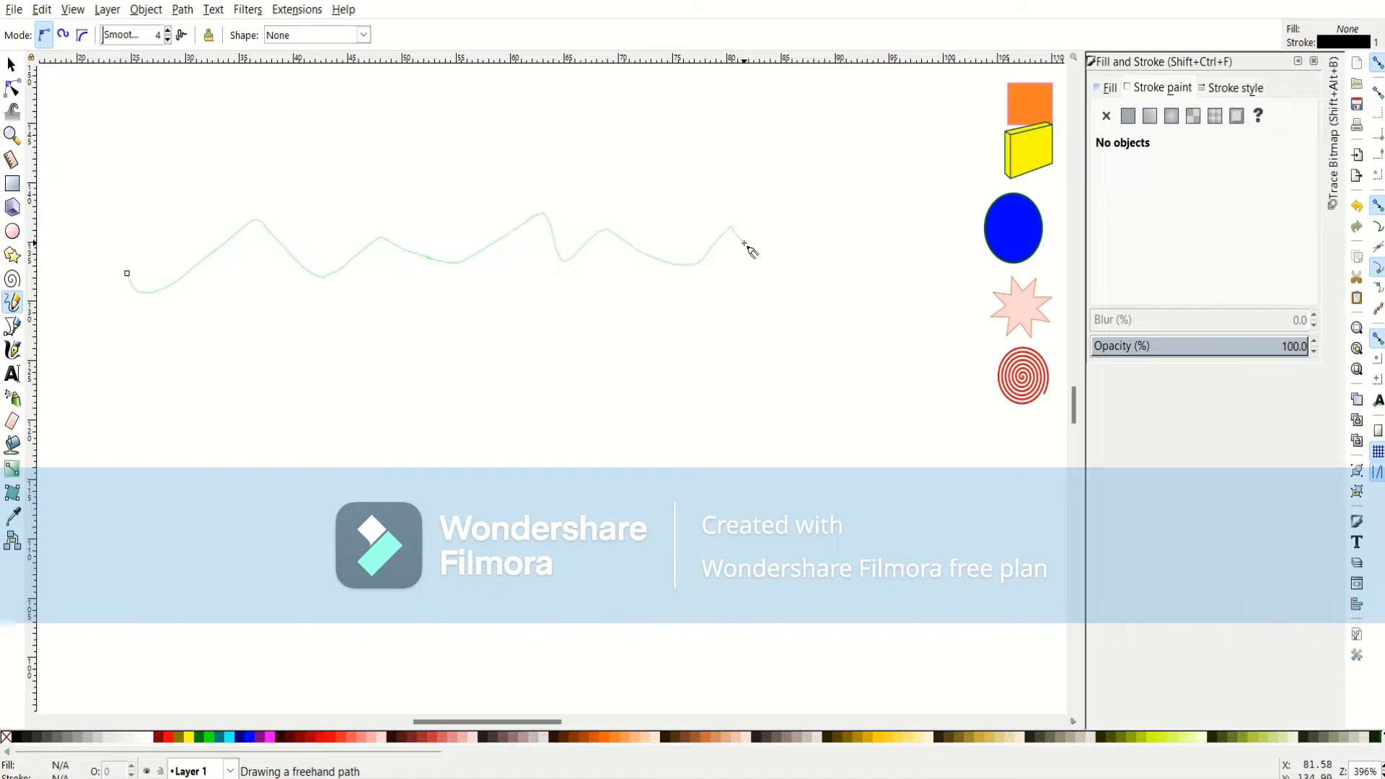
mouse_move(180, 395)
left_mouse_down()
mouse_move(518, 420)
mouse_move(705, 382)
mouse_move(799, 445)
left_mouse_up()
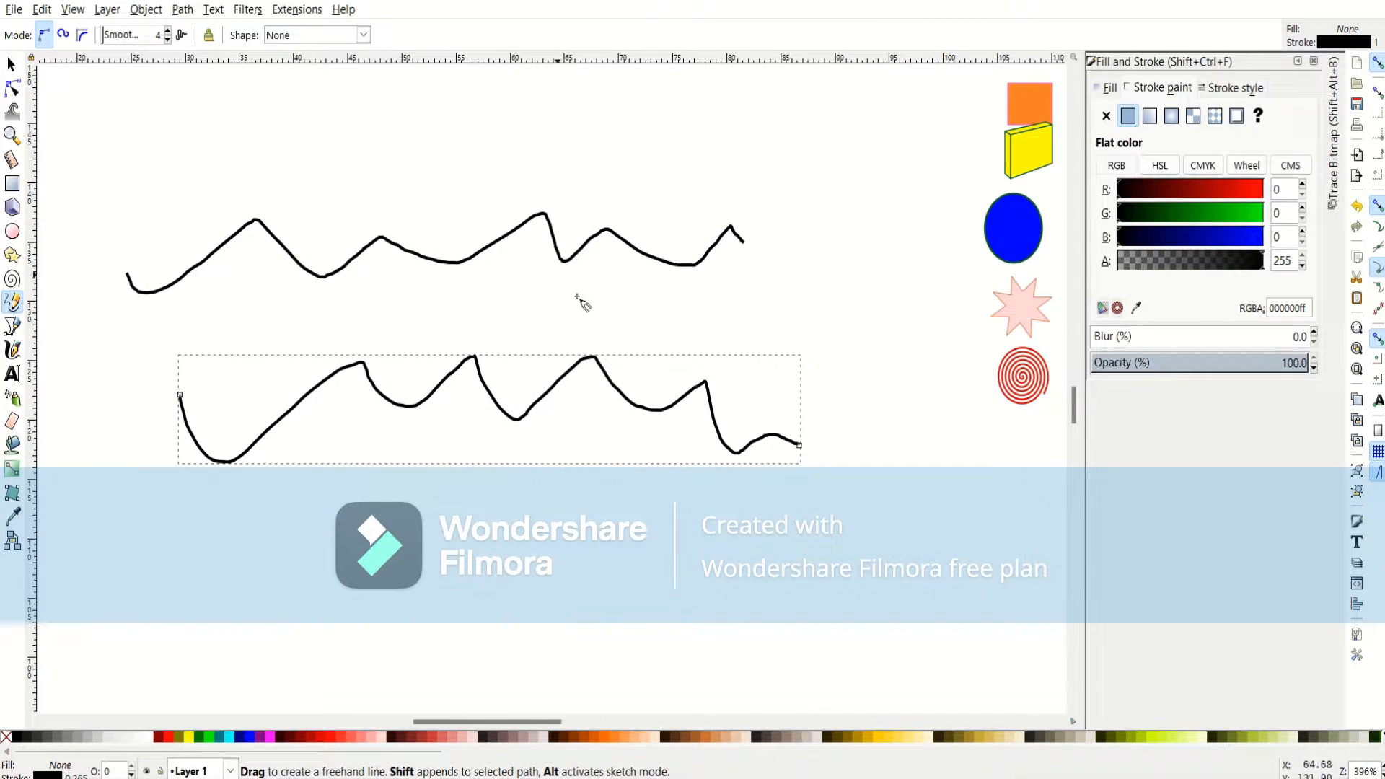
Give the lower freehand line a stroke width of 1 mm and a magenta stroke colour (eb00e8ff).
left_click(1238, 88)
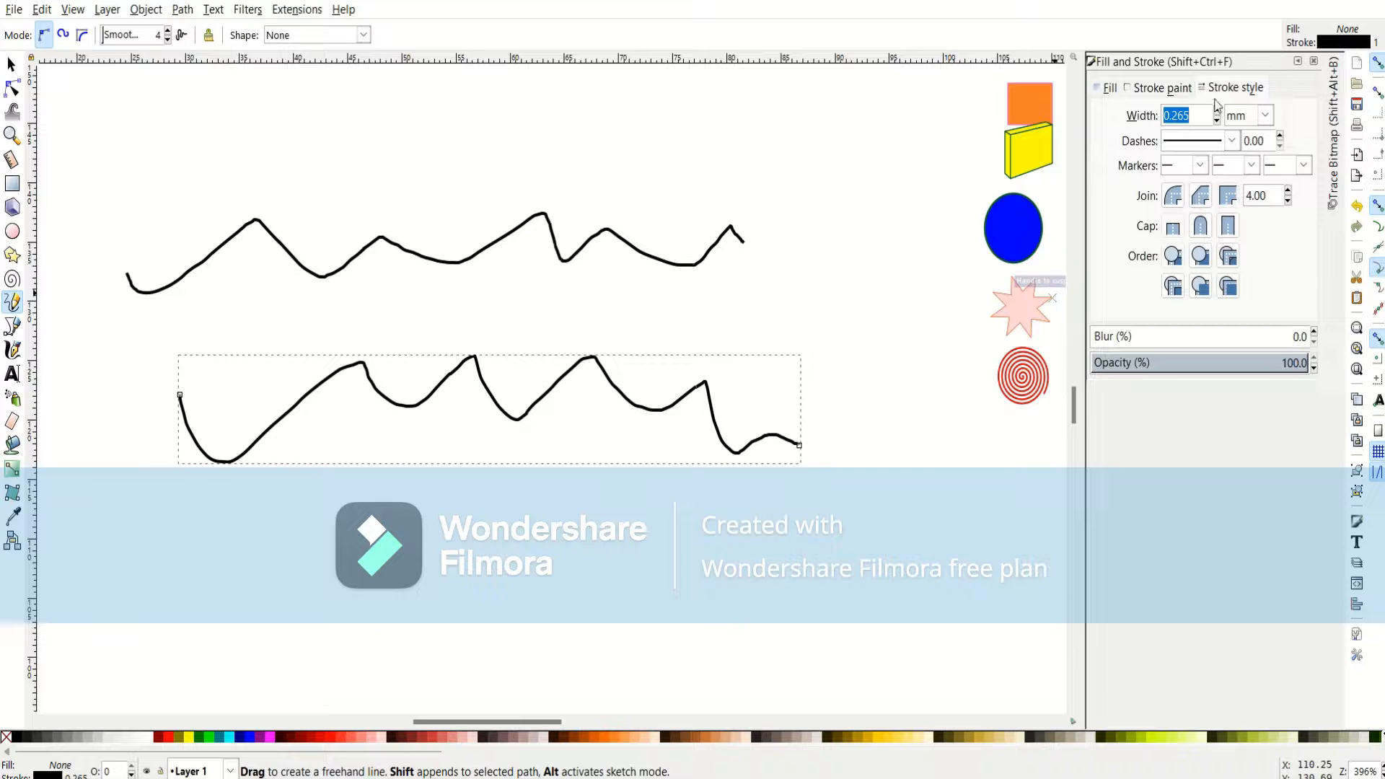
type("1")
key("Return")
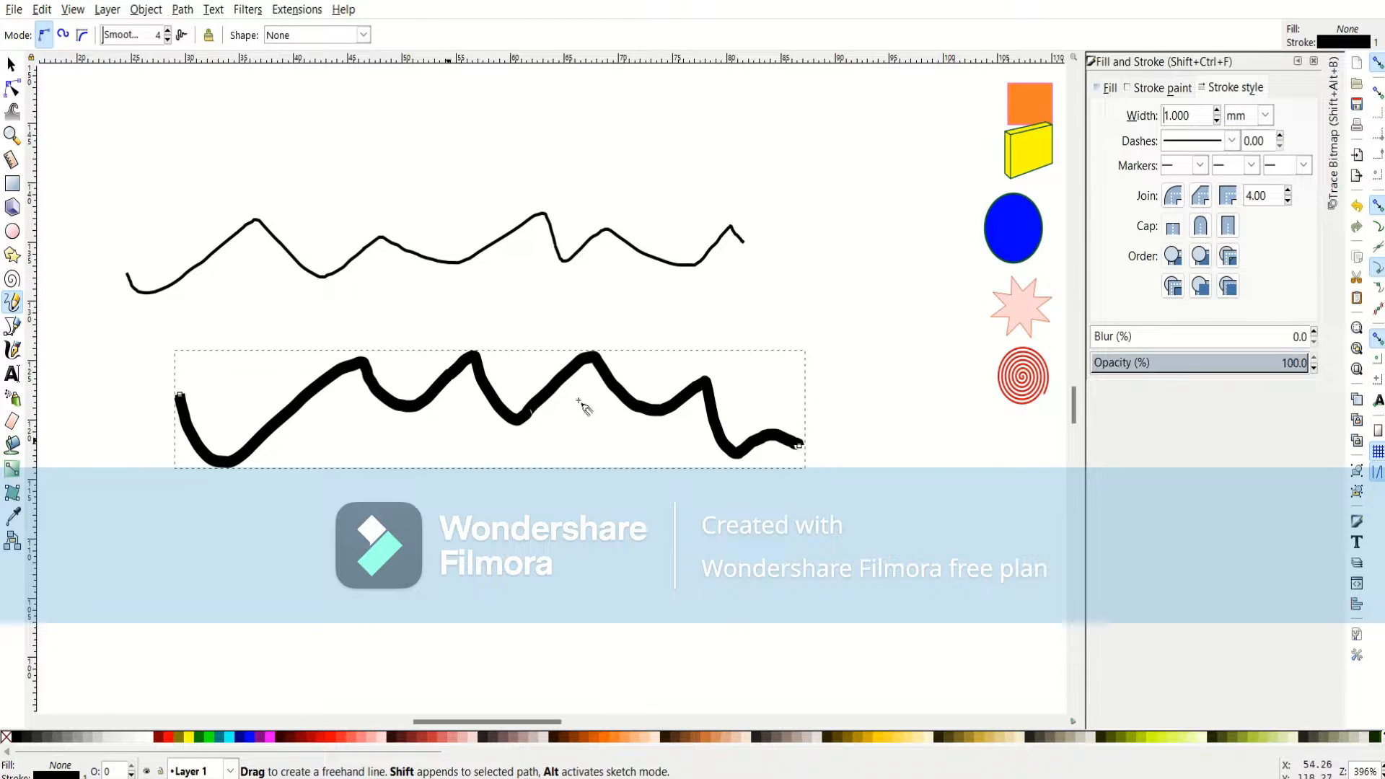
left_click(1174, 90)
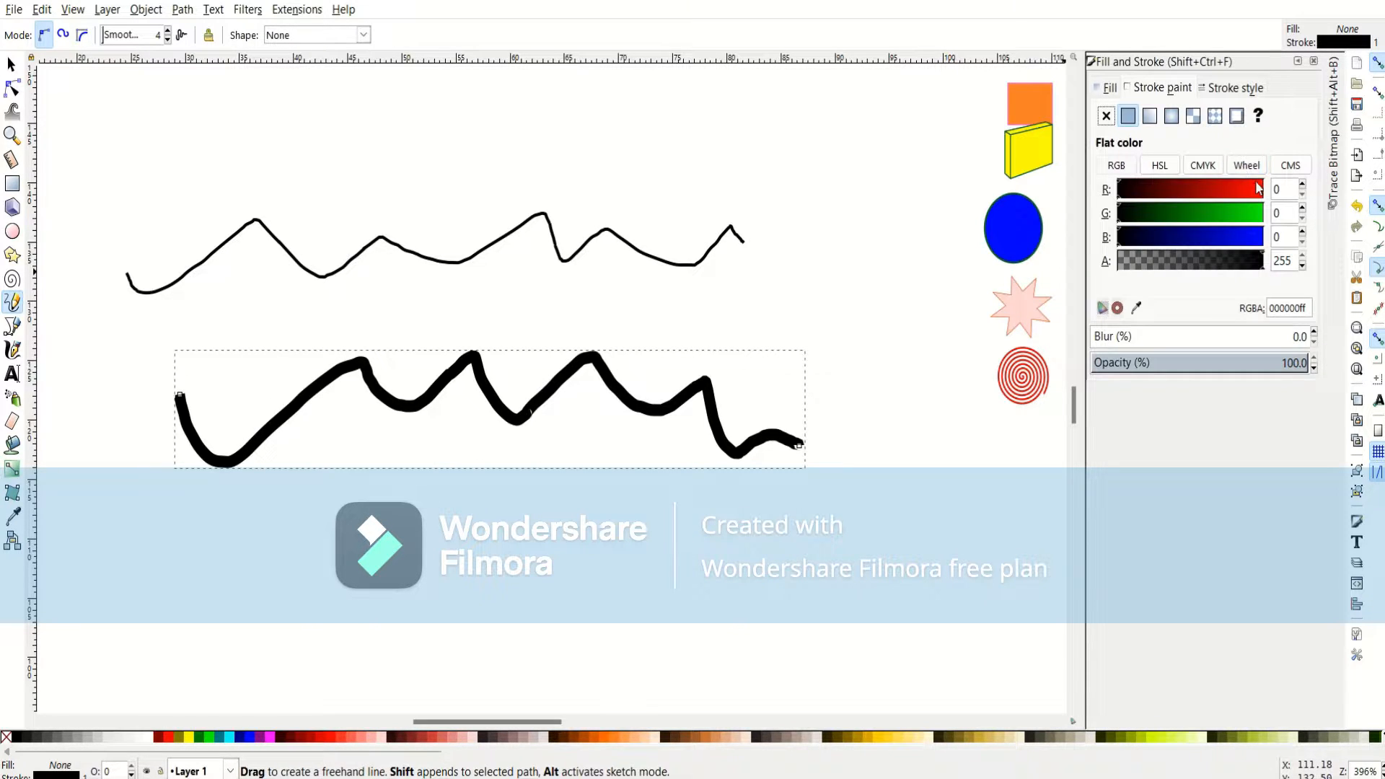
left_click(1256, 189)
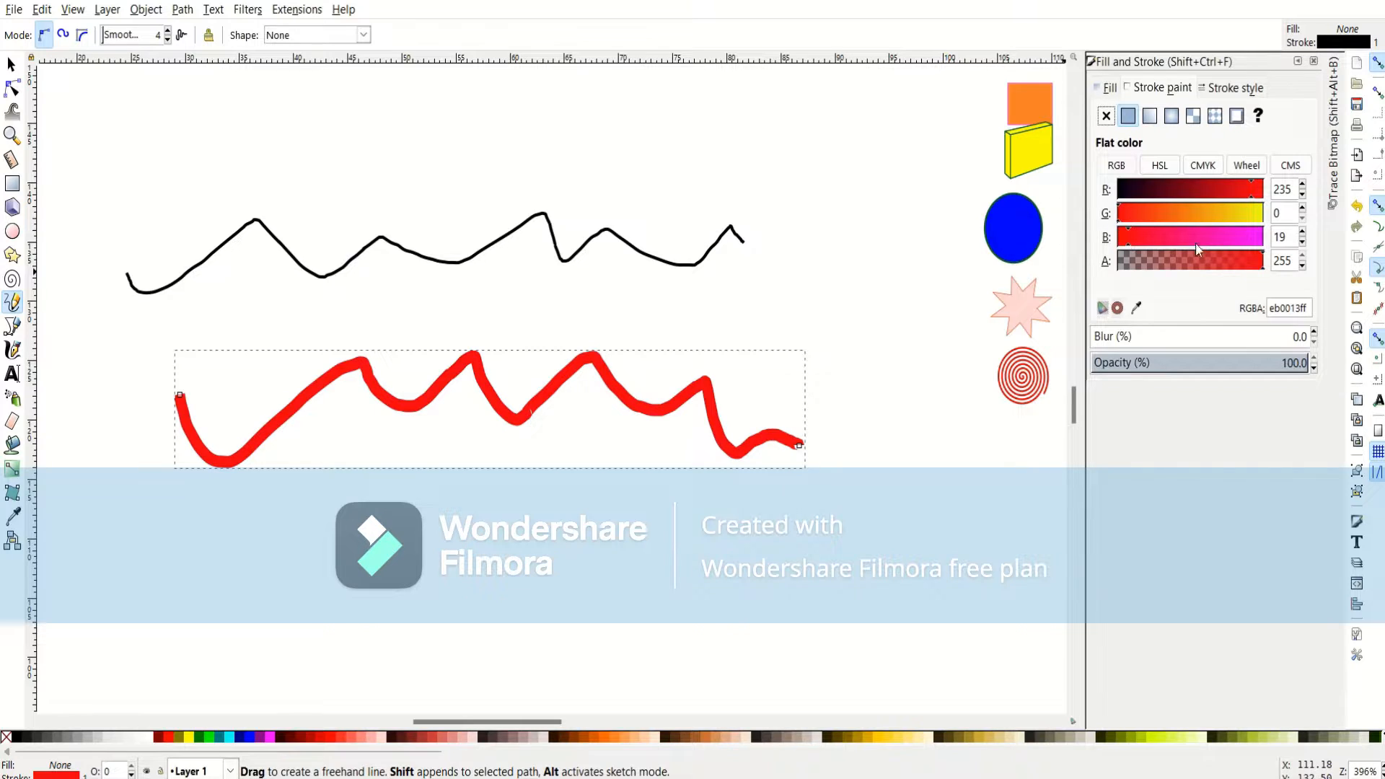
left_click(1252, 238)
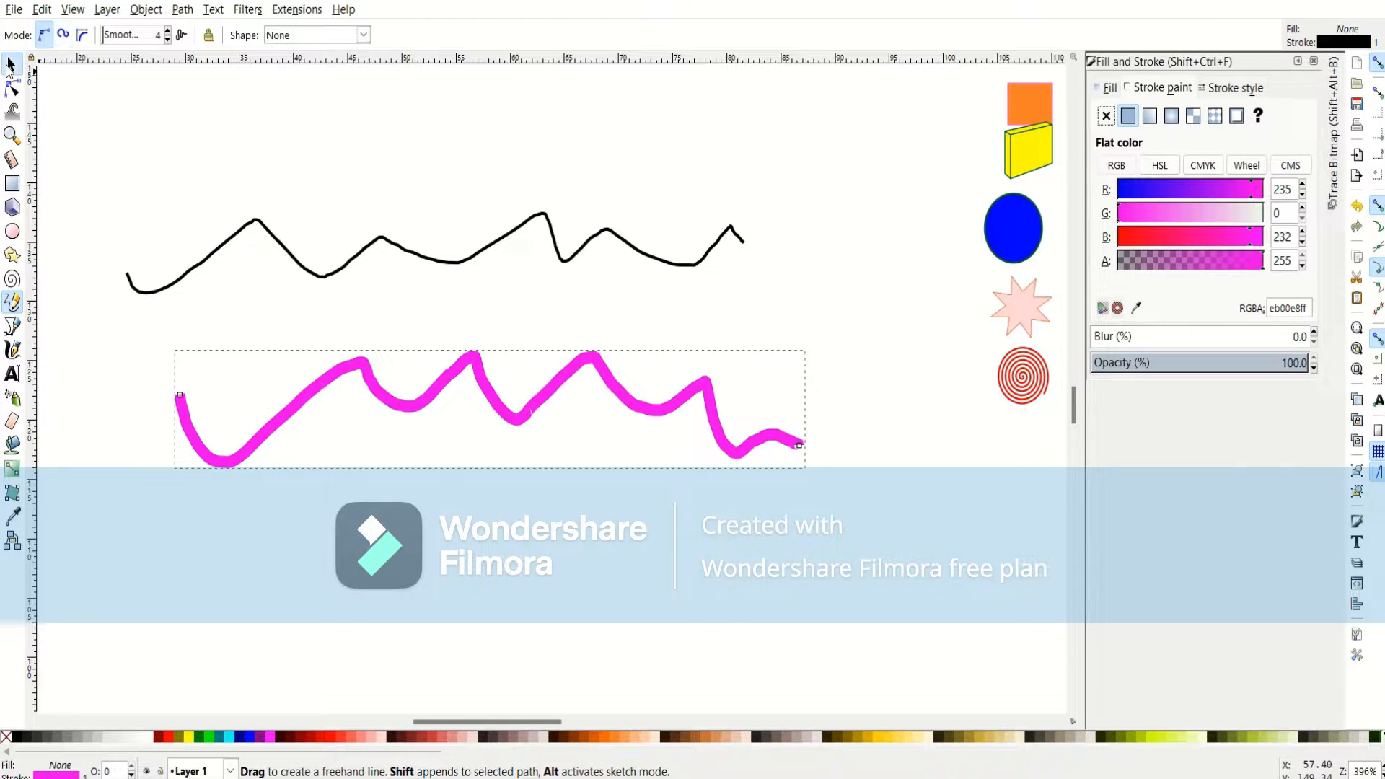
Select both freehand lines together and delete them from the canvas.
left_click(10, 65)
left_click(106, 129)
mouse_move(77, 116)
left_mouse_down()
mouse_move(567, 428)
mouse_move(842, 527)
left_mouse_up()
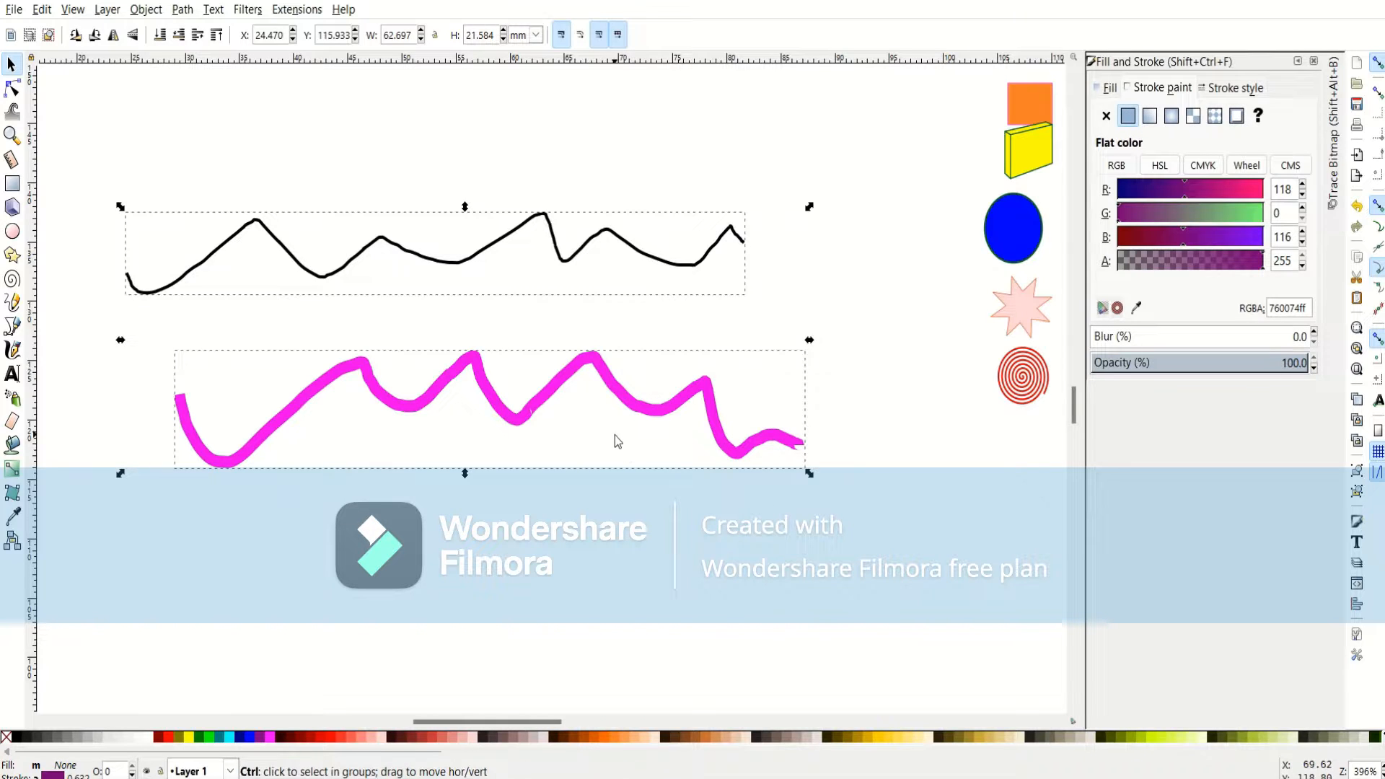
key("Delete")
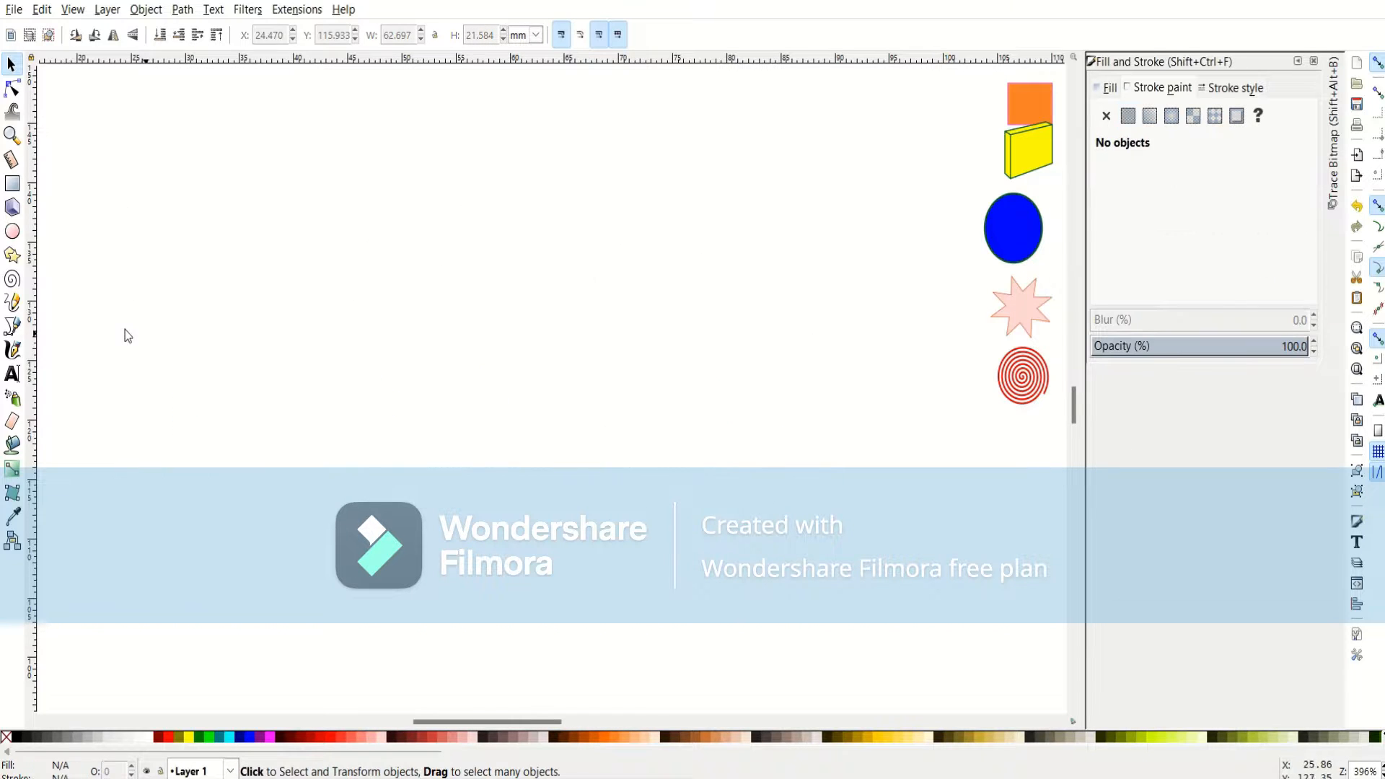
Draw a freehand arch about 73 mm wide and 13 mm high with the Pencil tool and set its stroke width to 0.6 mm.
left_click(13, 303)
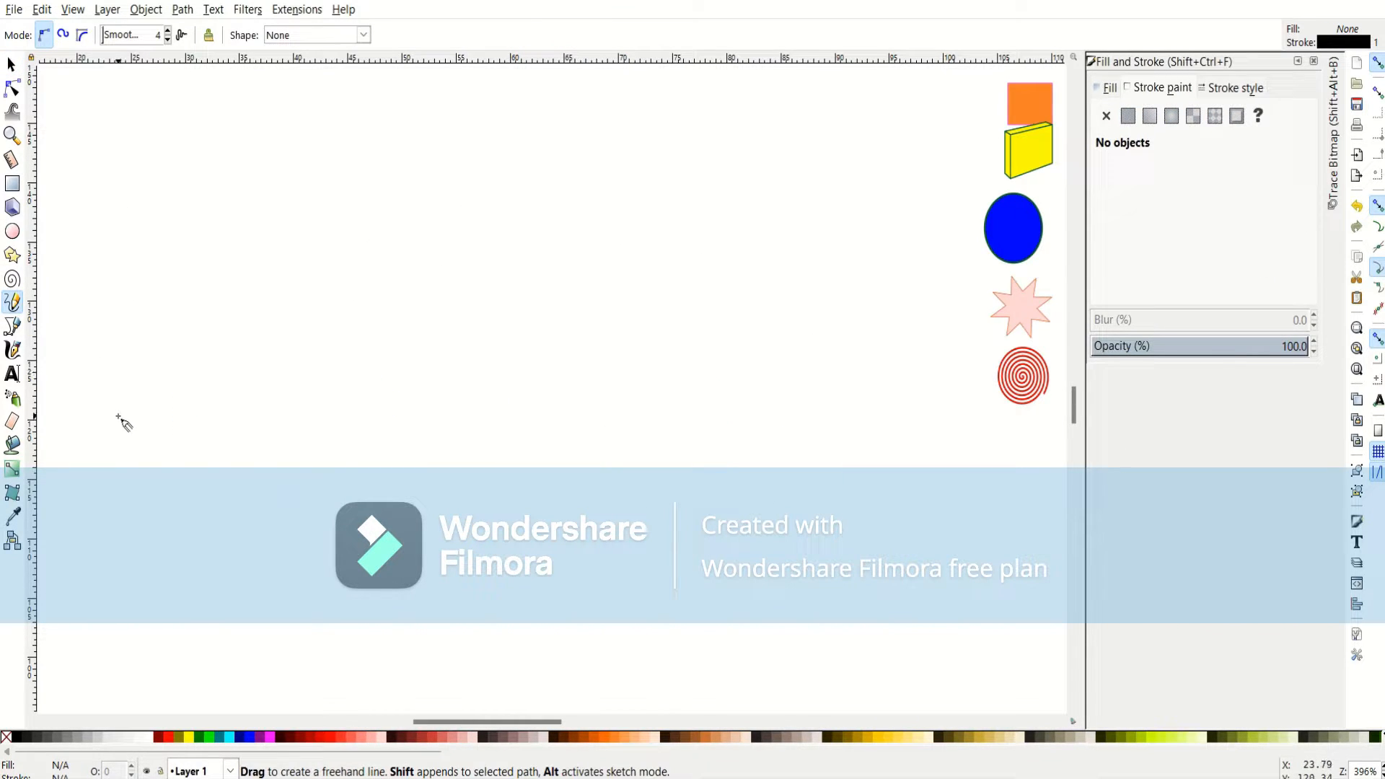
mouse_move(118, 416)
left_mouse_down()
mouse_move(284, 318)
mouse_move(466, 269)
mouse_move(697, 297)
mouse_move(834, 351)
mouse_move(906, 416)
left_mouse_up()
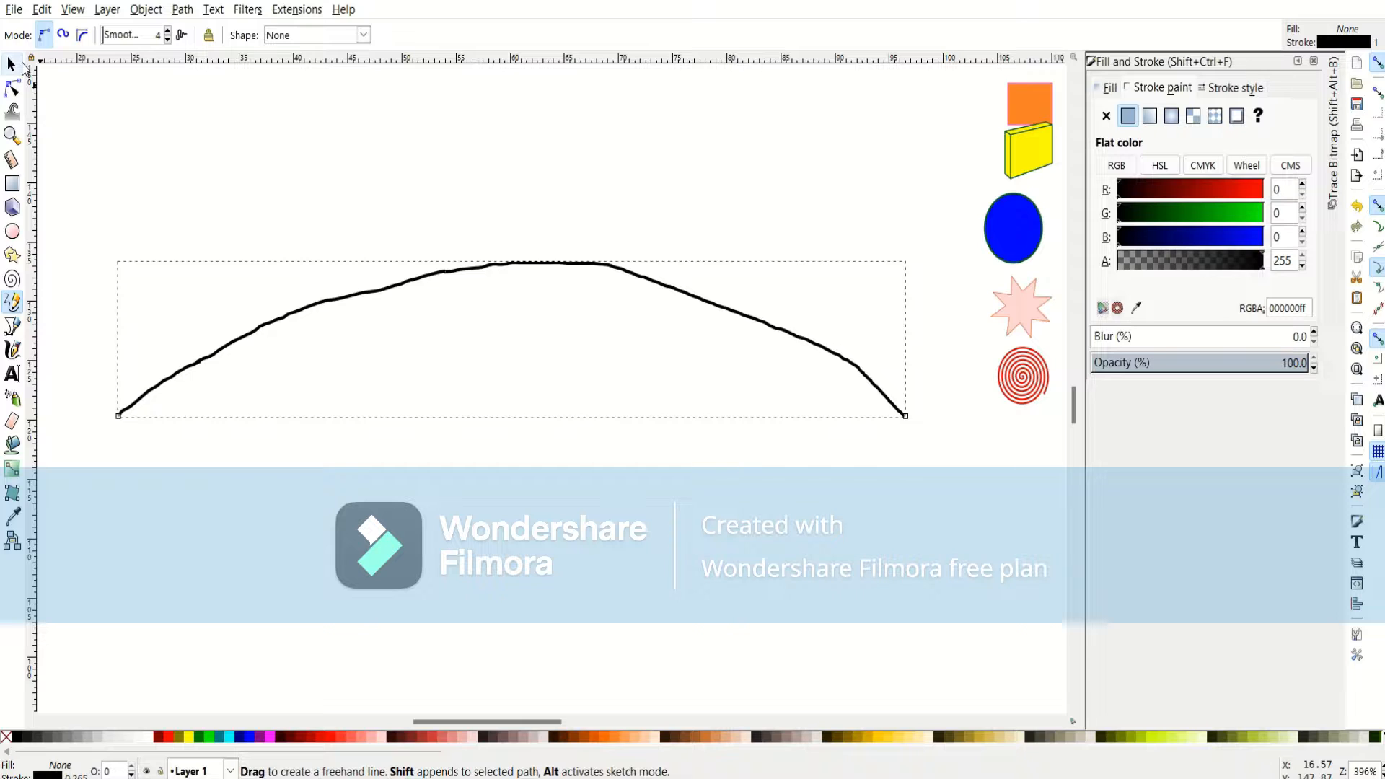
left_click(10, 64)
left_click(1236, 88)
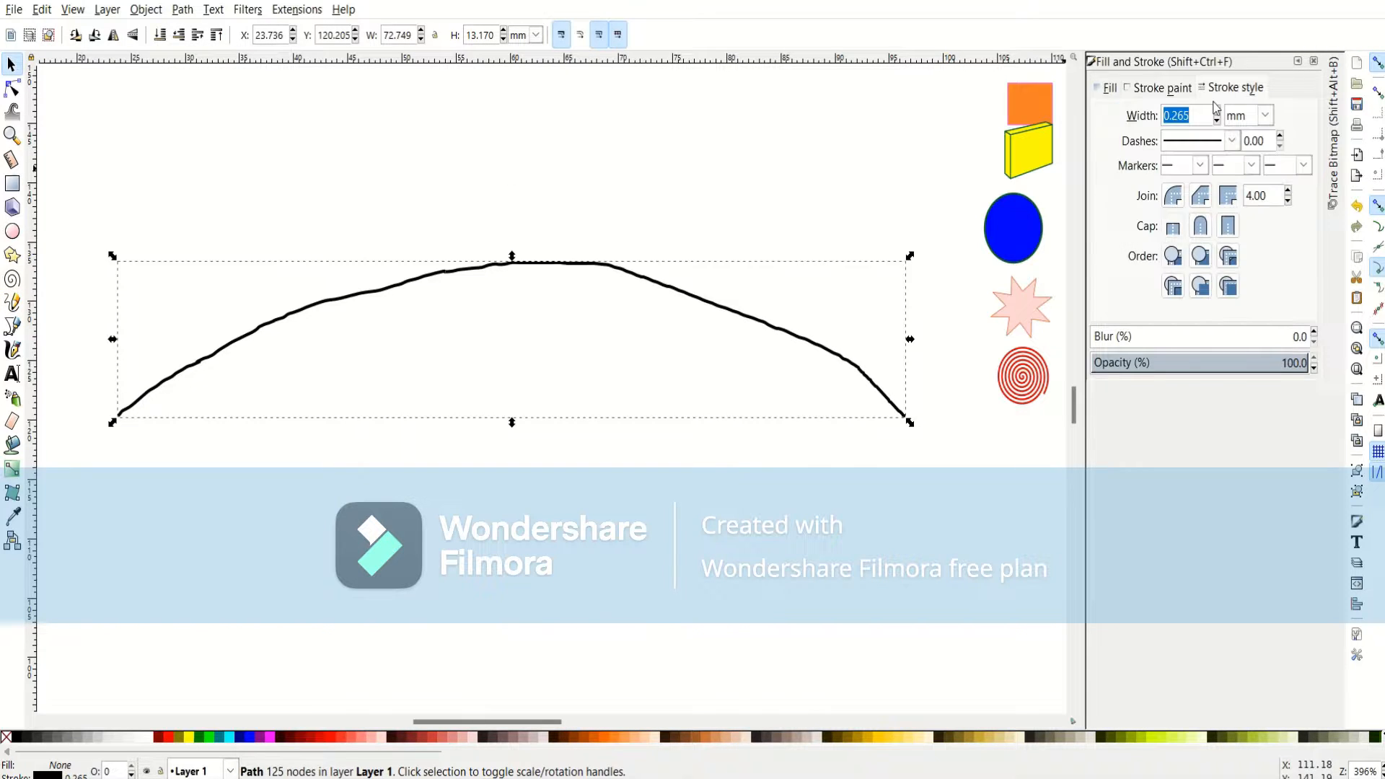
type("0.6")
key("Return")
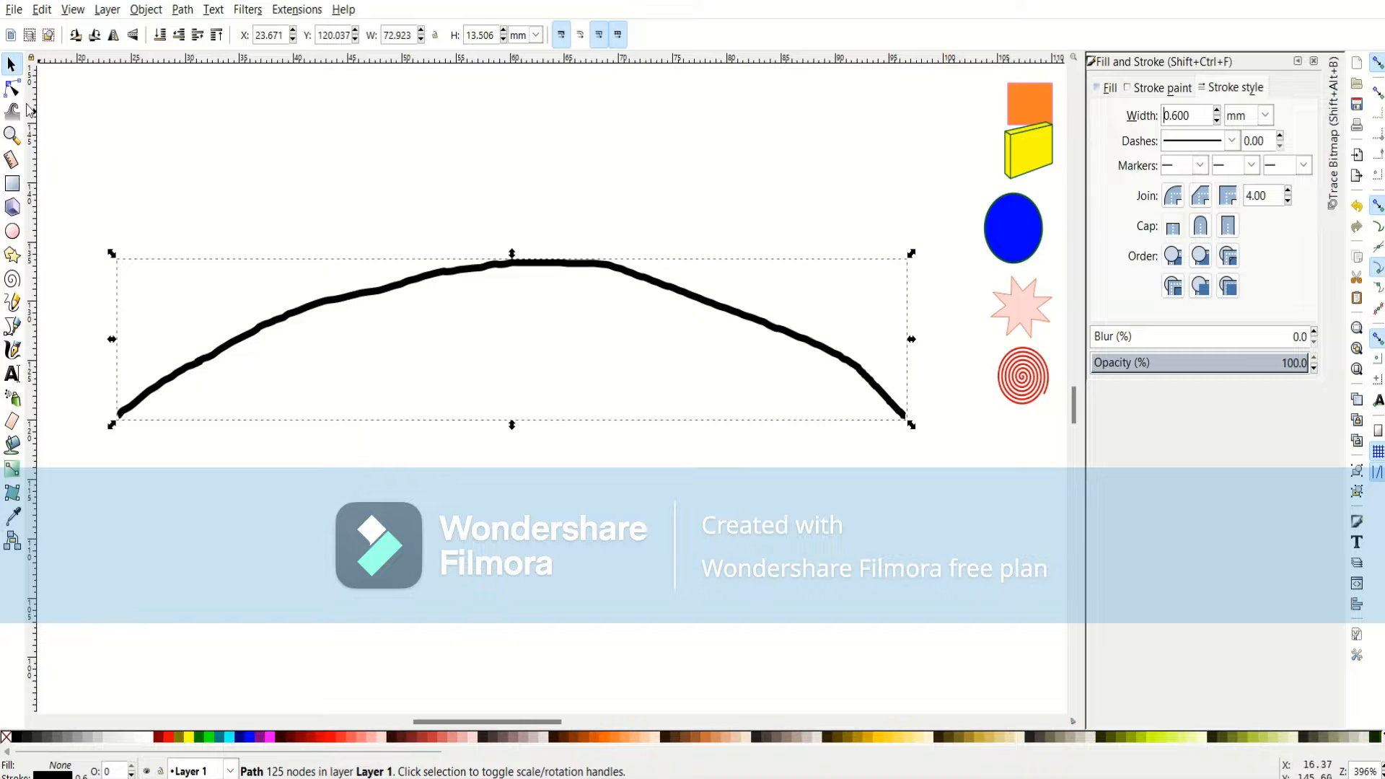
Display the arch's nodes and simplify the path repeatedly until it is one smooth curve with only a few nodes.
left_click(13, 88)
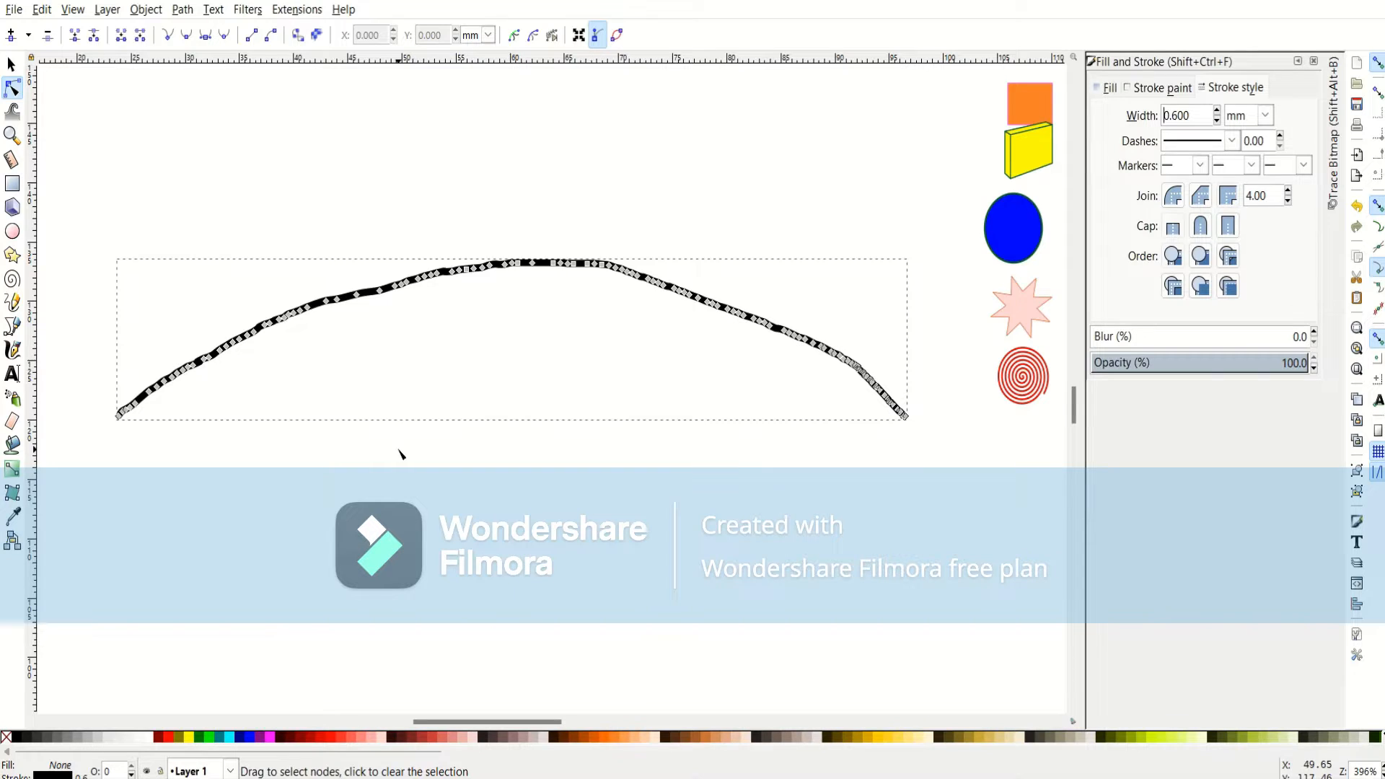
key("ctrl+l")
key("ctrl+l")
key("ctrl+l")
key("ctrl+l")
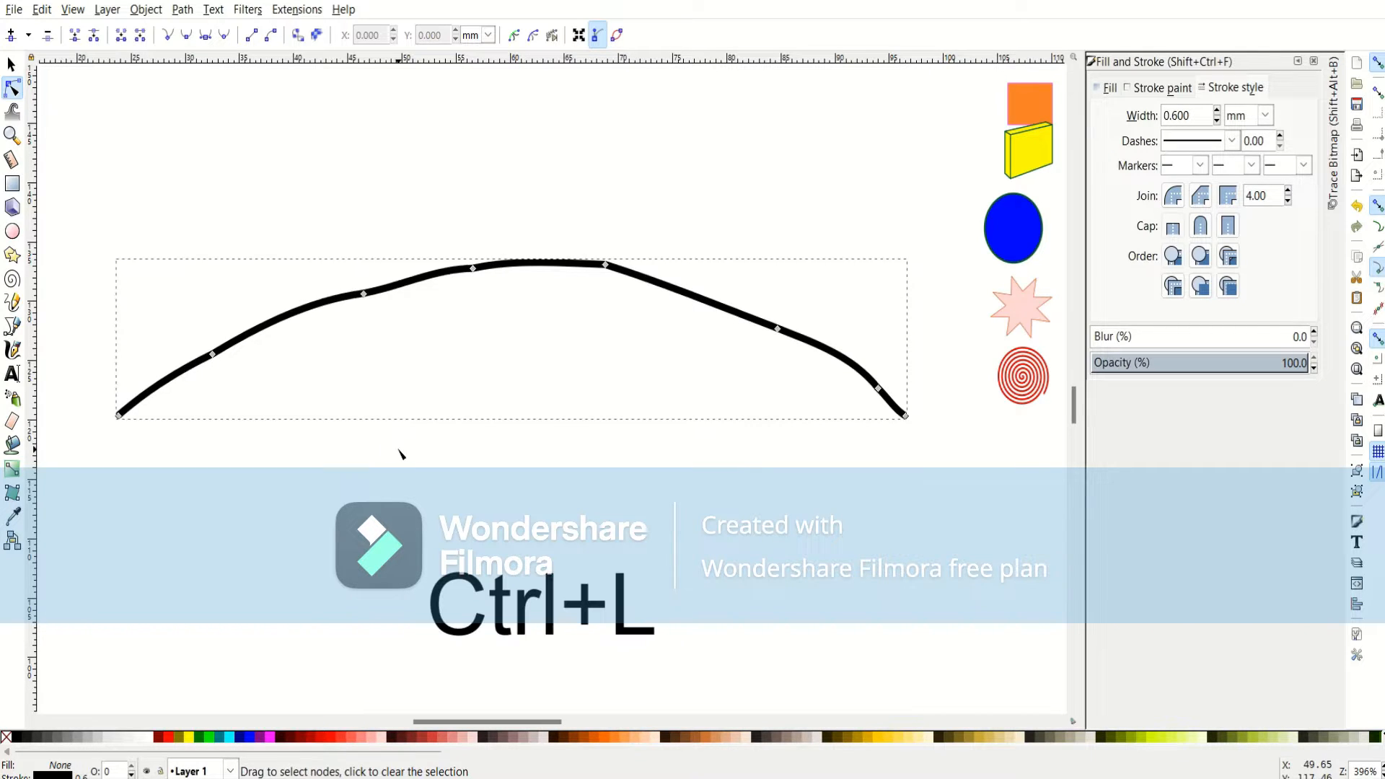
key("ctrl+l")
key("ctrl+l")
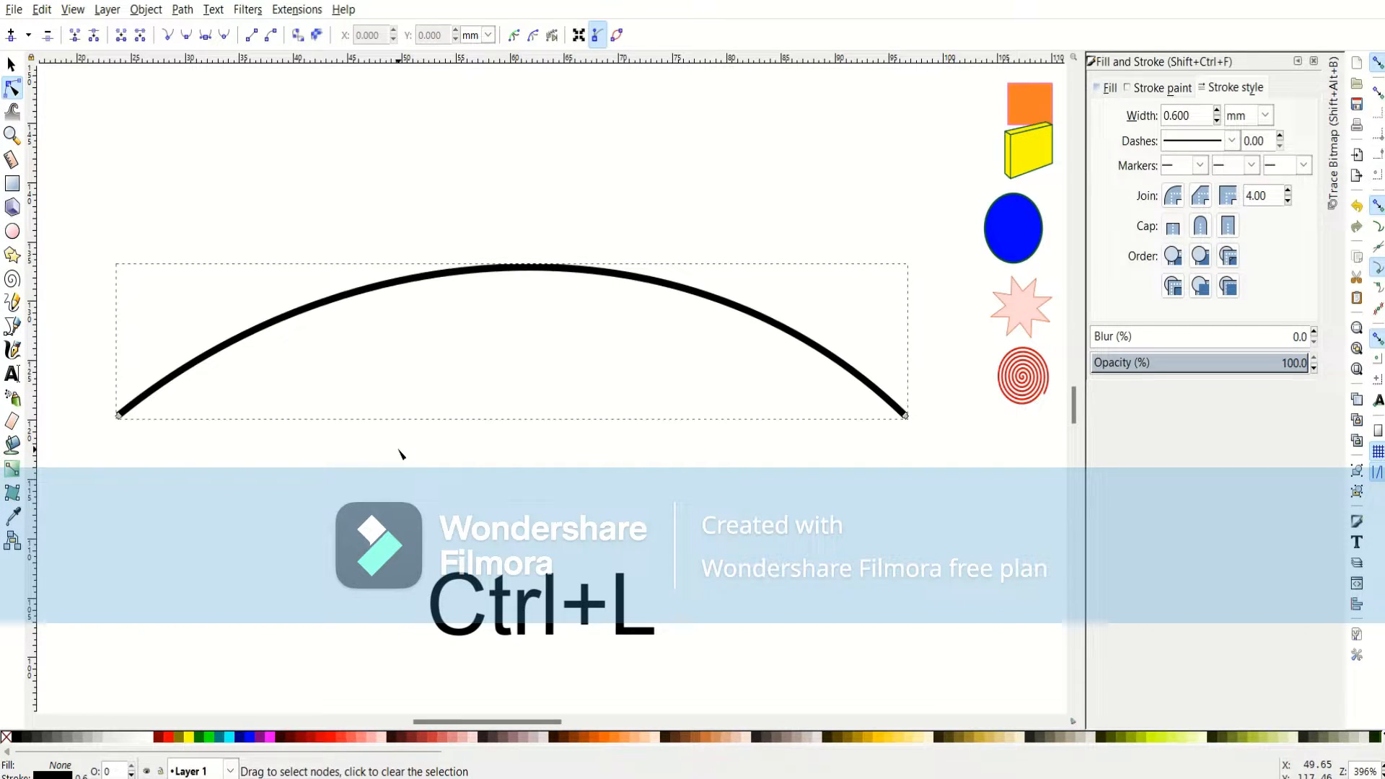
key("ctrl+l")
Shrink the arch to about 4.6 by 10.7 mm, place it below the red spiral, and deselect it.
left_click(11, 65)
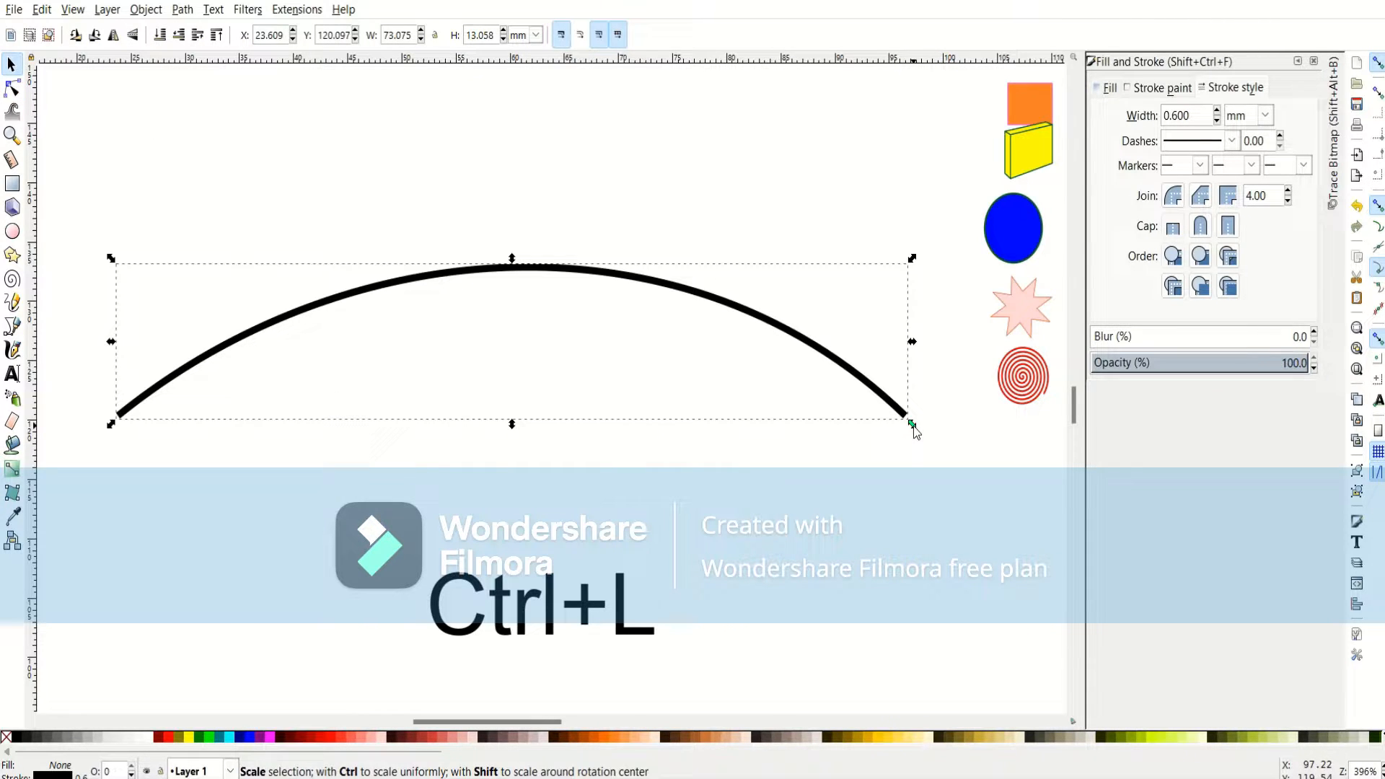
left_click_drag(912, 425, 172, 399)
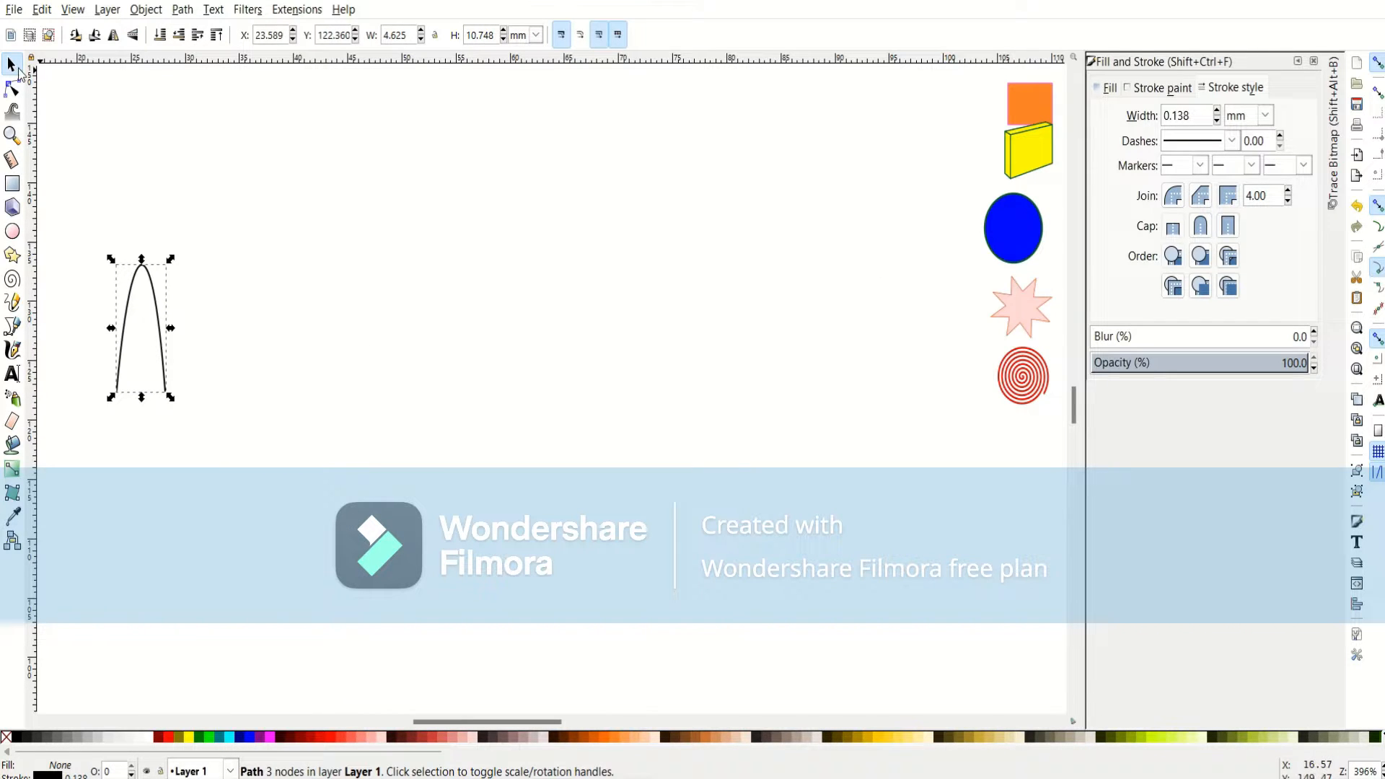
left_click_drag(141, 299, 487, 402)
left_click(150, 283)
left_click_drag(141, 273, 1023, 432)
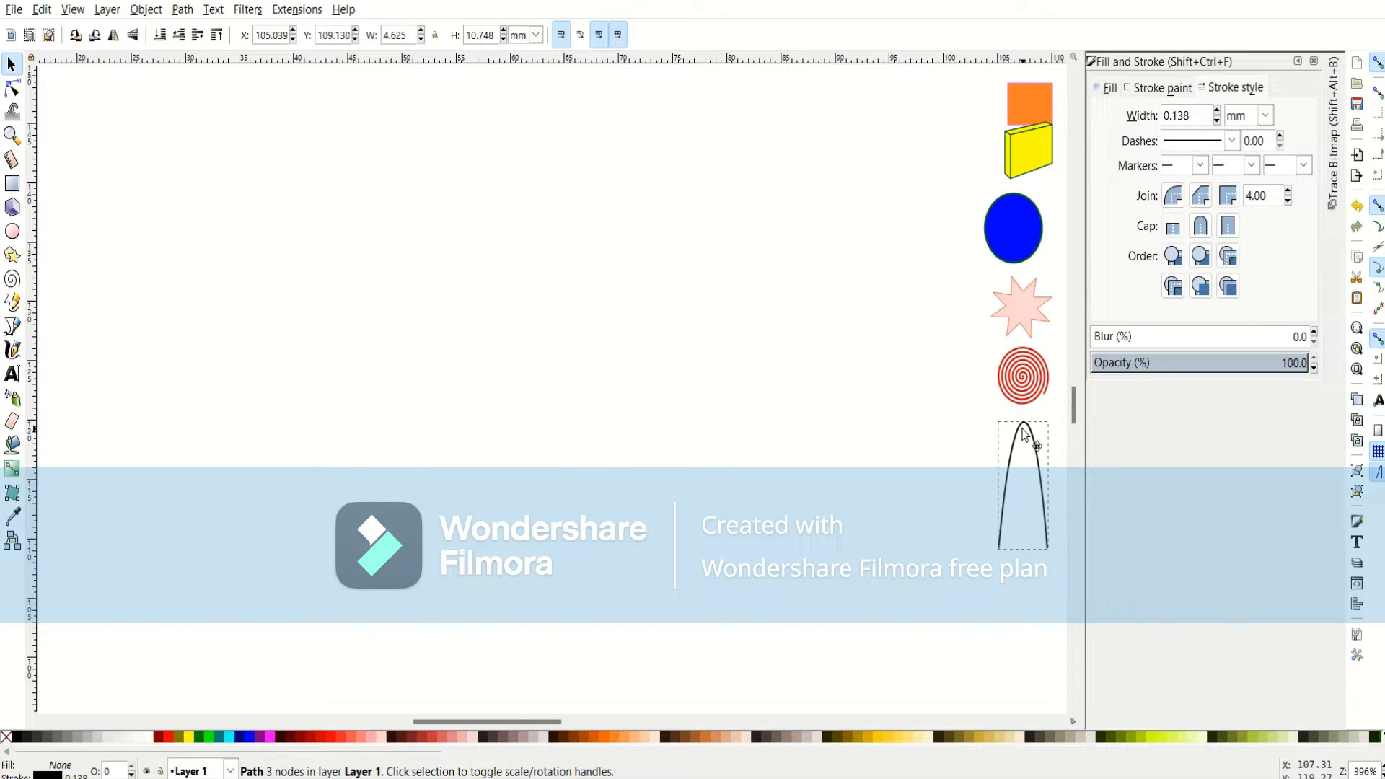
left_click(588, 272)
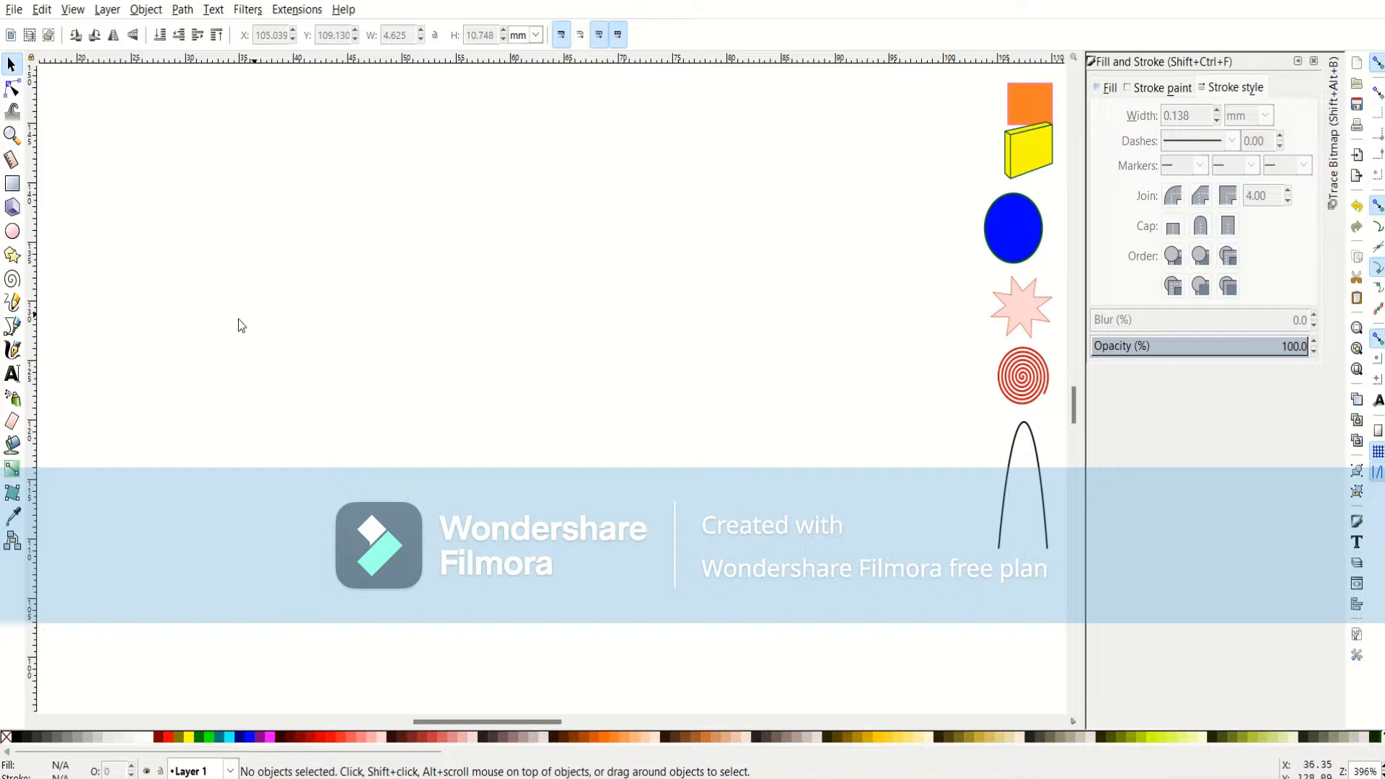
Draw a closed six-sided polygon about 44 mm wide and 13 mm high with straight segments using the Bezier tool.
left_click(10, 331)
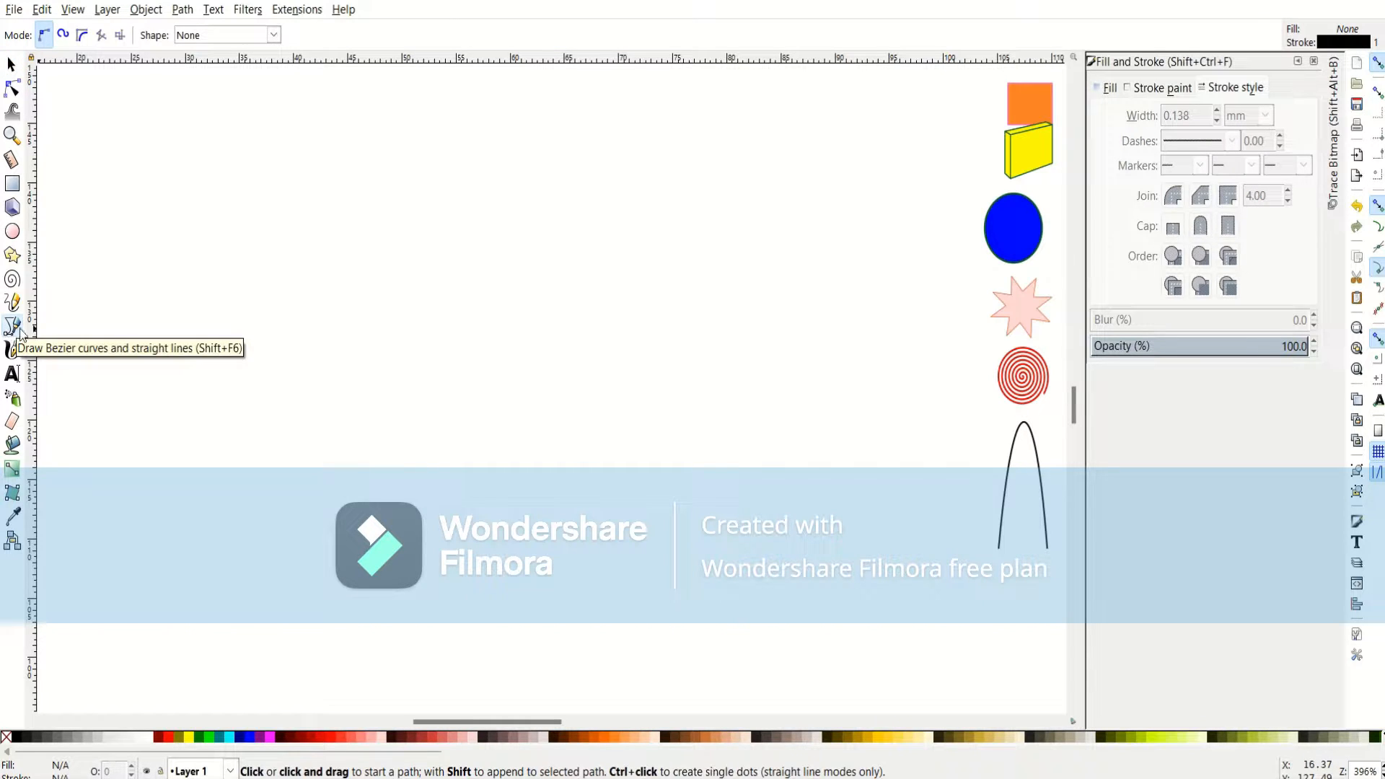
left_click(152, 394)
left_click(221, 296)
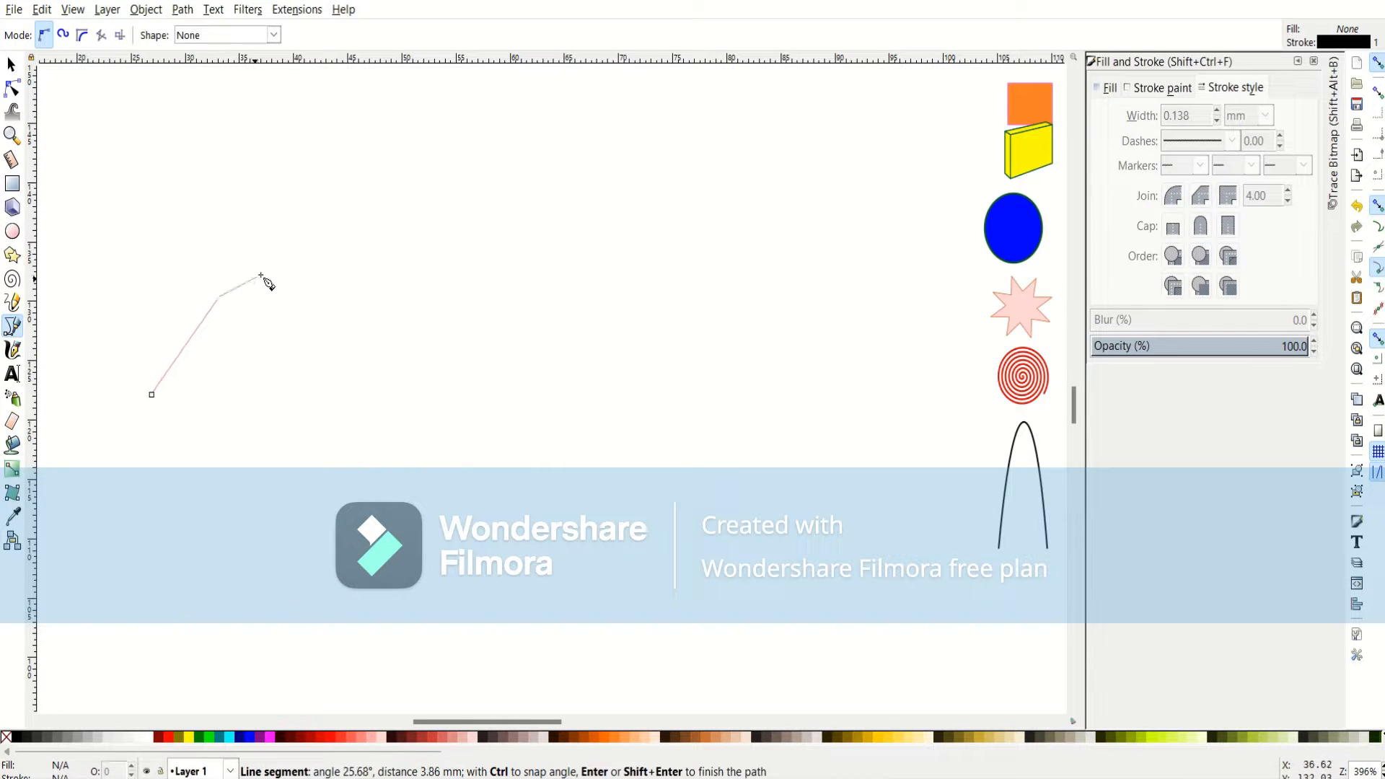
left_click(345, 266)
left_click(563, 263)
left_click(619, 343)
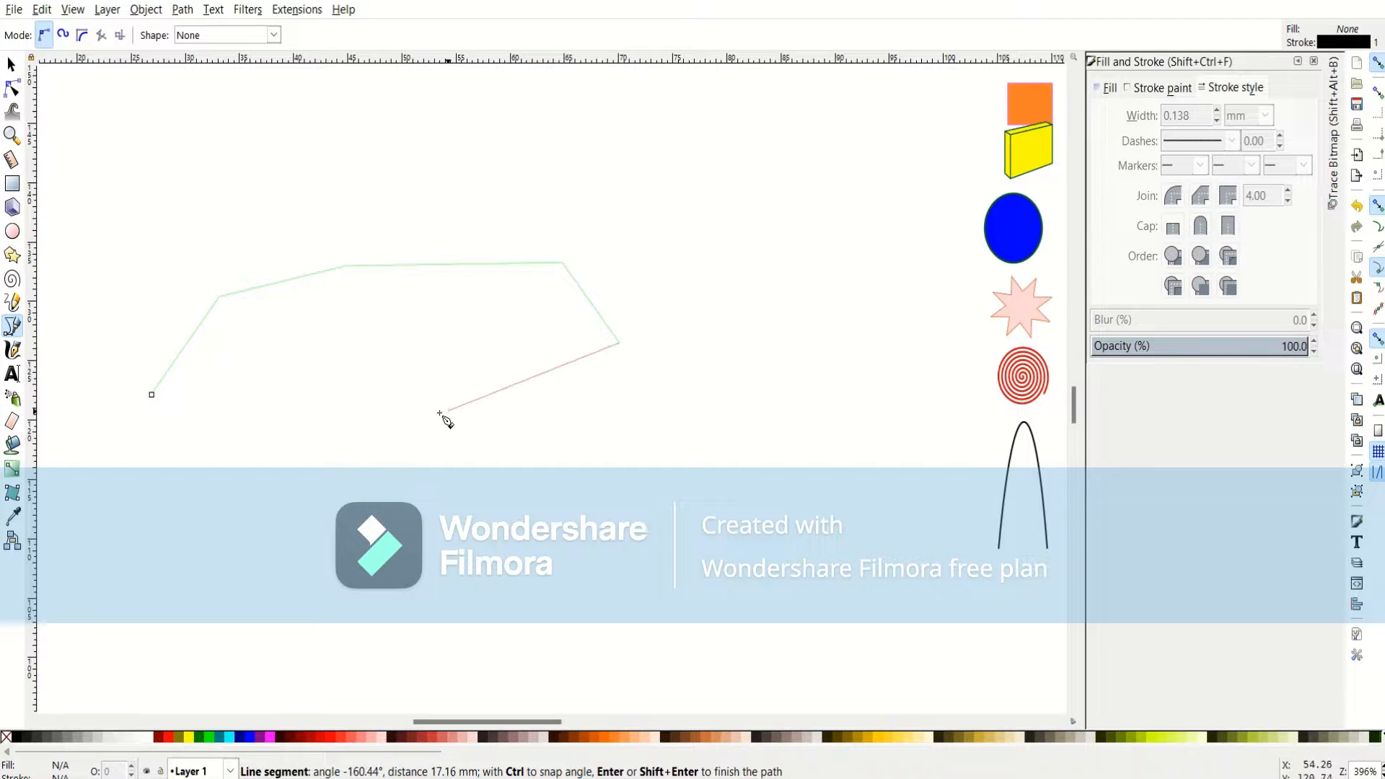
left_click(436, 413)
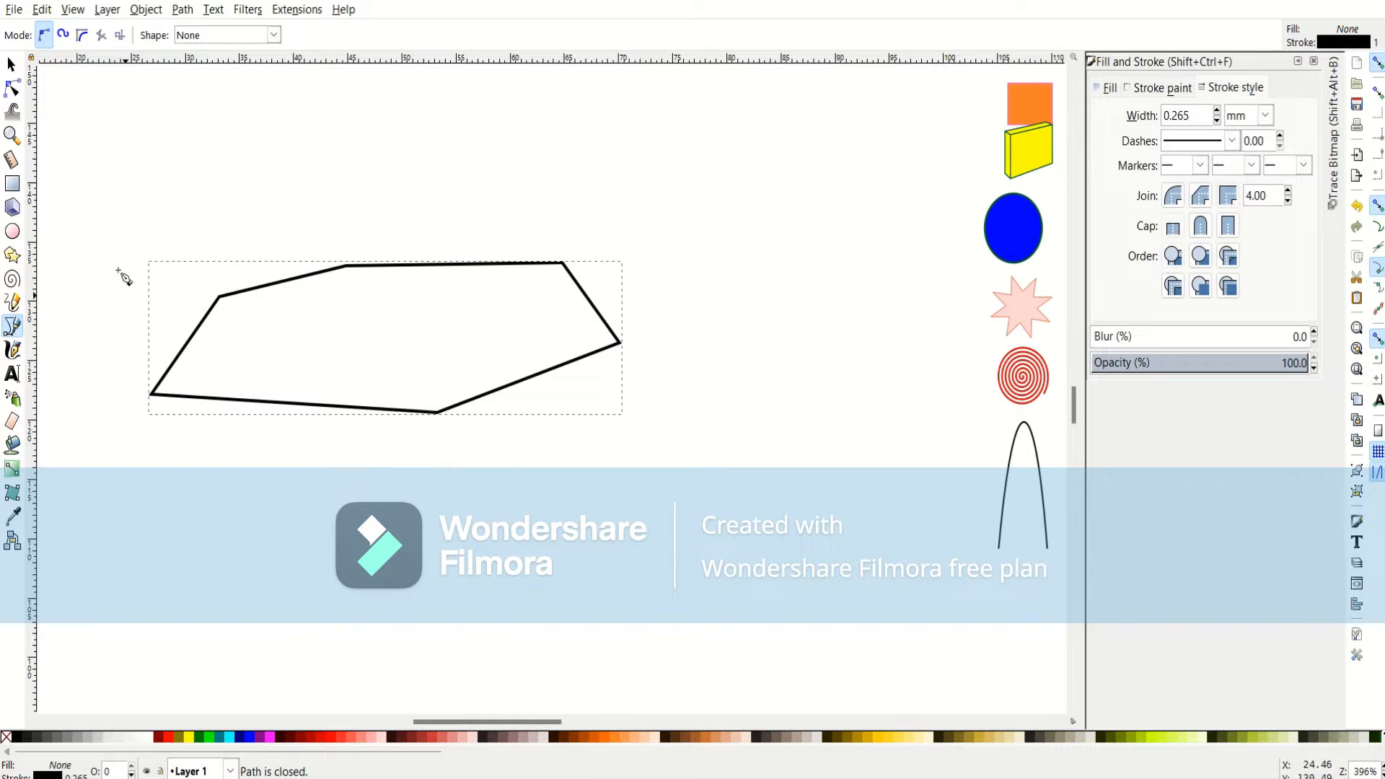
Move the six-sided polygon up to the upper-left area of the canvas.
left_click(10, 64)
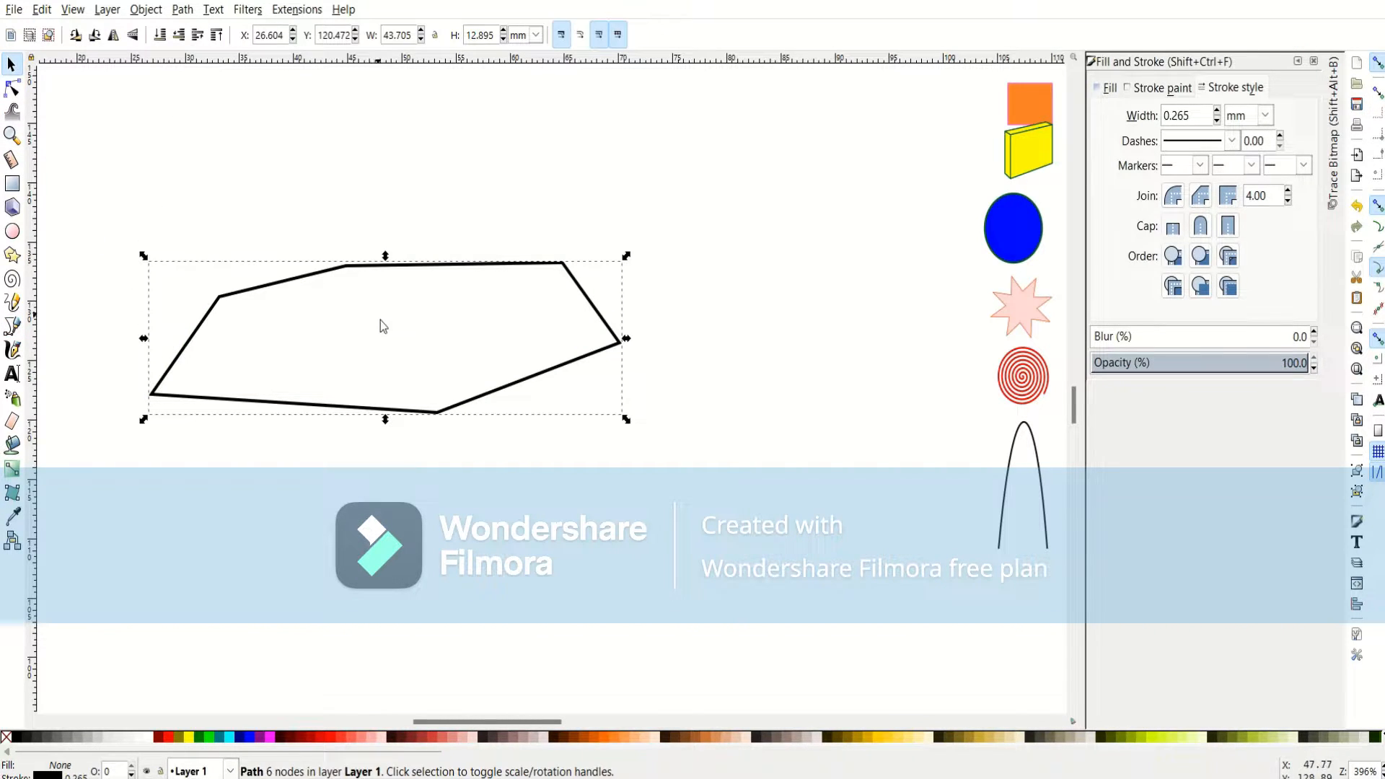
left_click_drag(380, 319, 283, 209)
left_click(321, 277)
left_click_drag(322, 277, 247, 130)
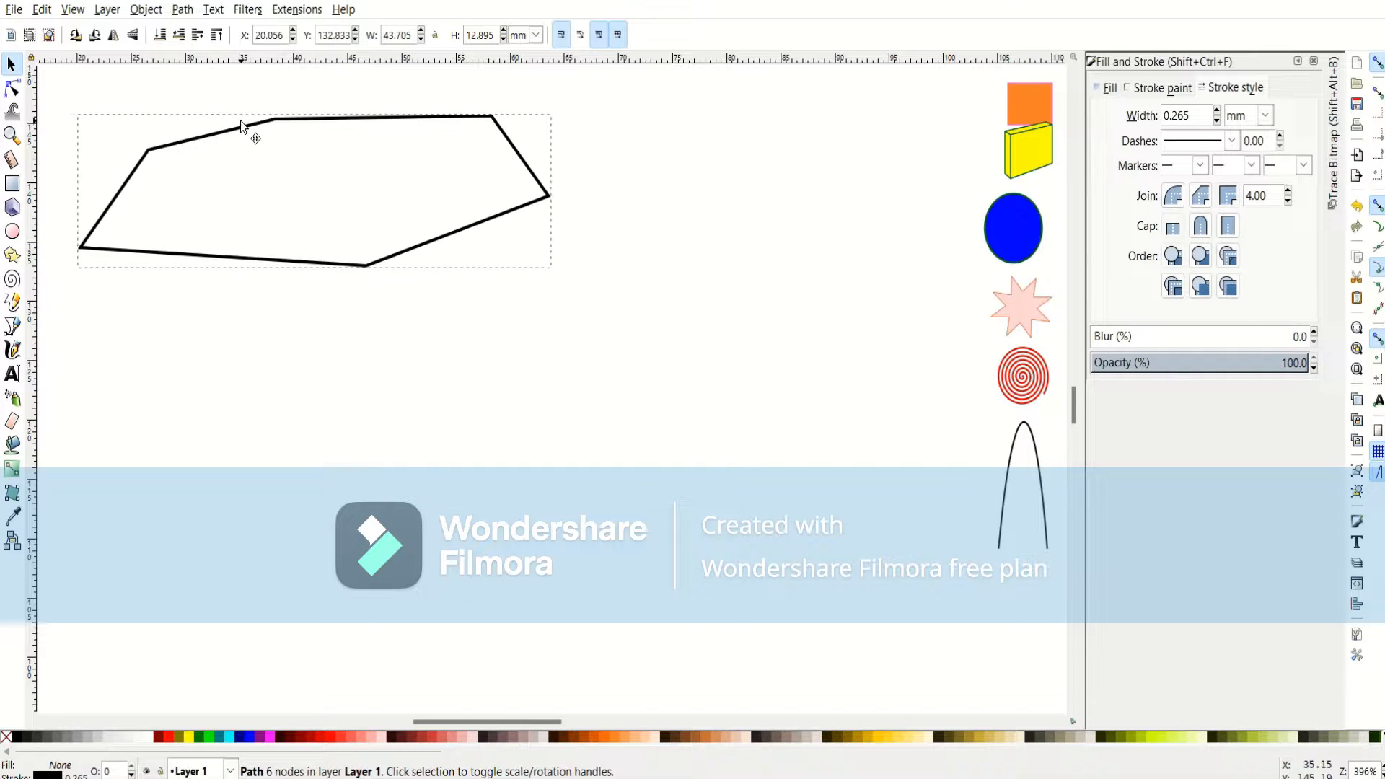
left_click(12, 326)
left_click(191, 378)
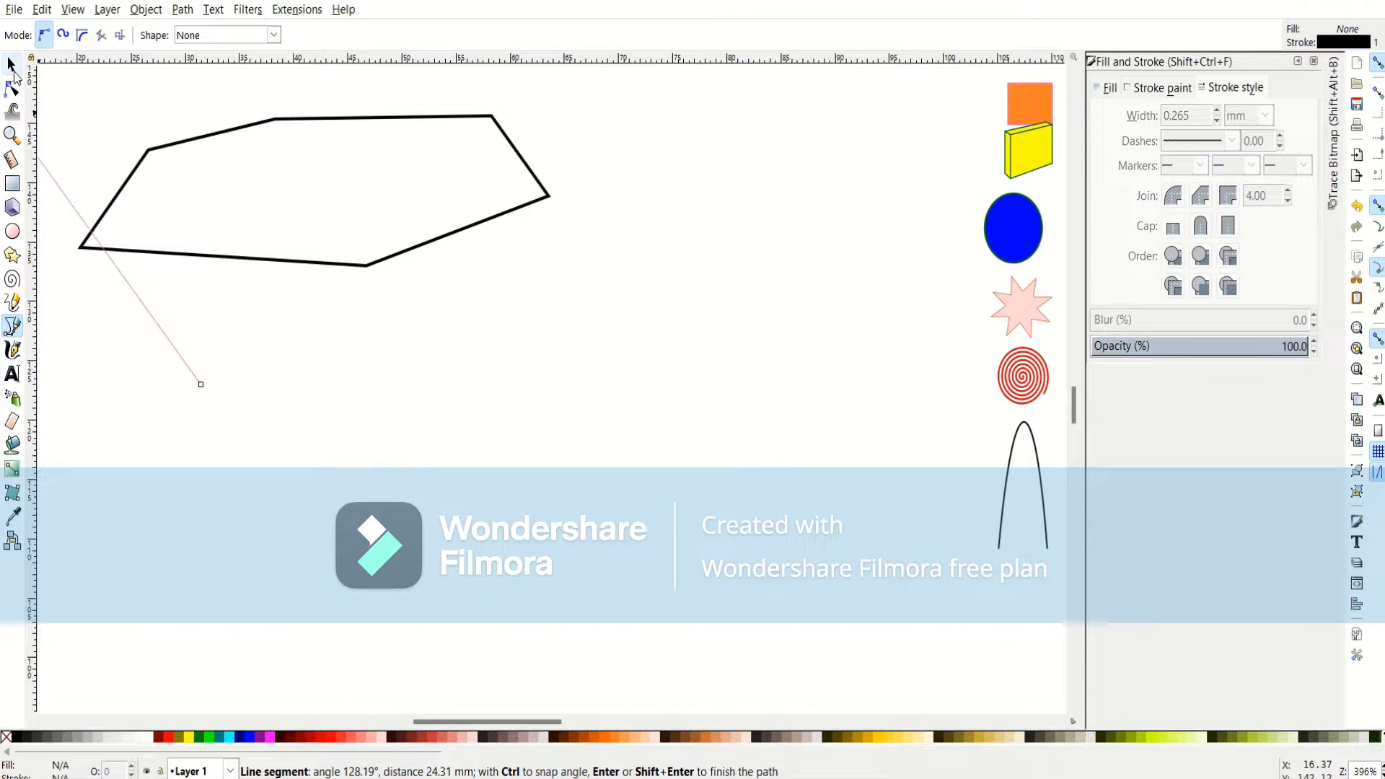
left_click(11, 65)
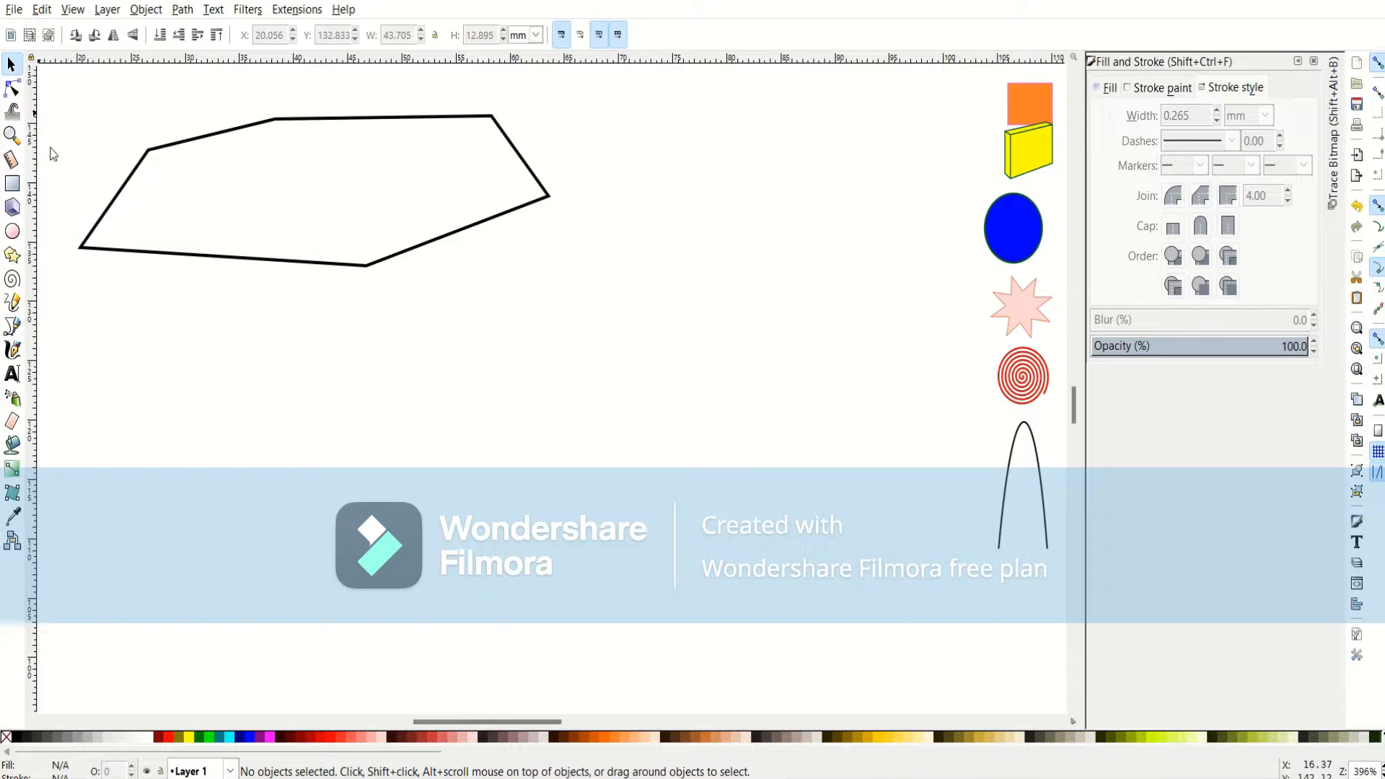
Draw a closed wavy shape about 50 mm wide and 18 mm high below the polygon, using the Bezier tool's Spiro path mode.
left_click(13, 328)
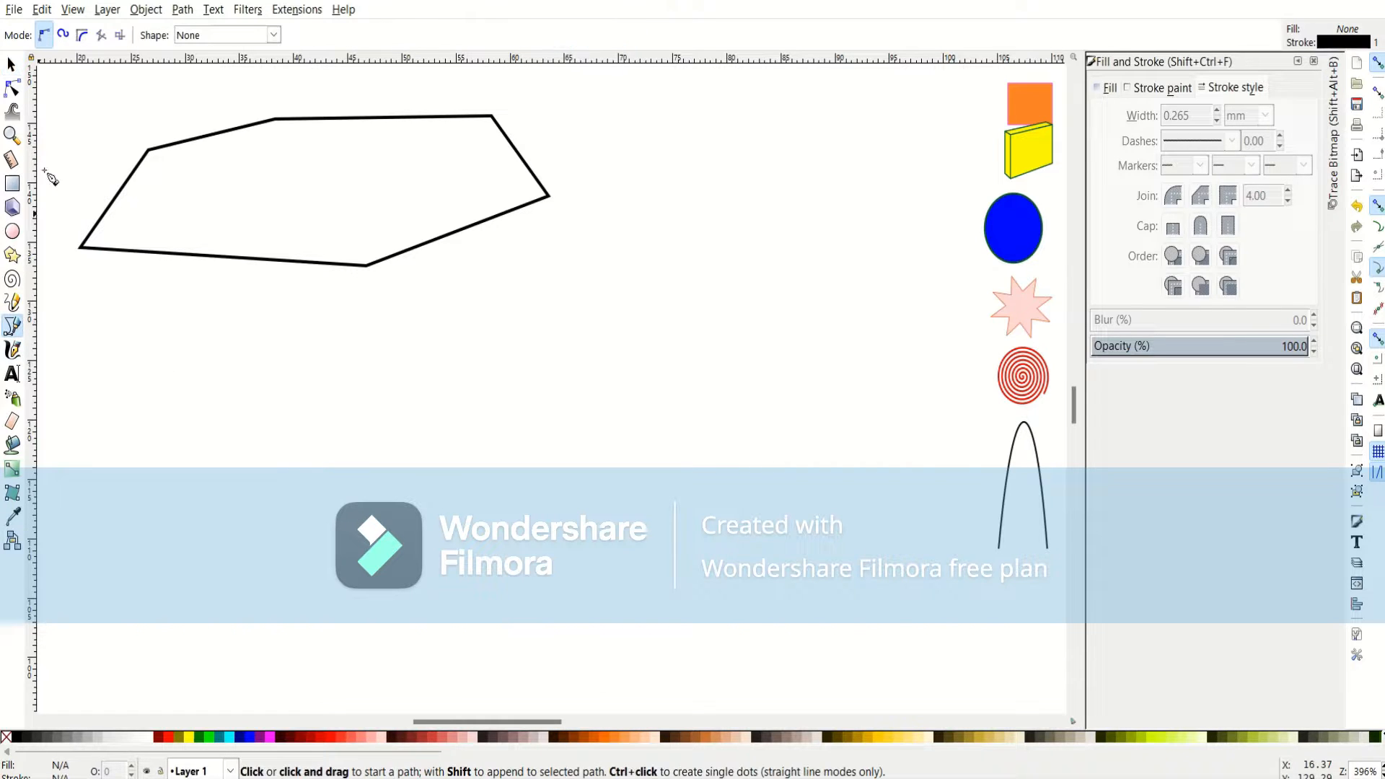
left_click(64, 36)
left_click(245, 344)
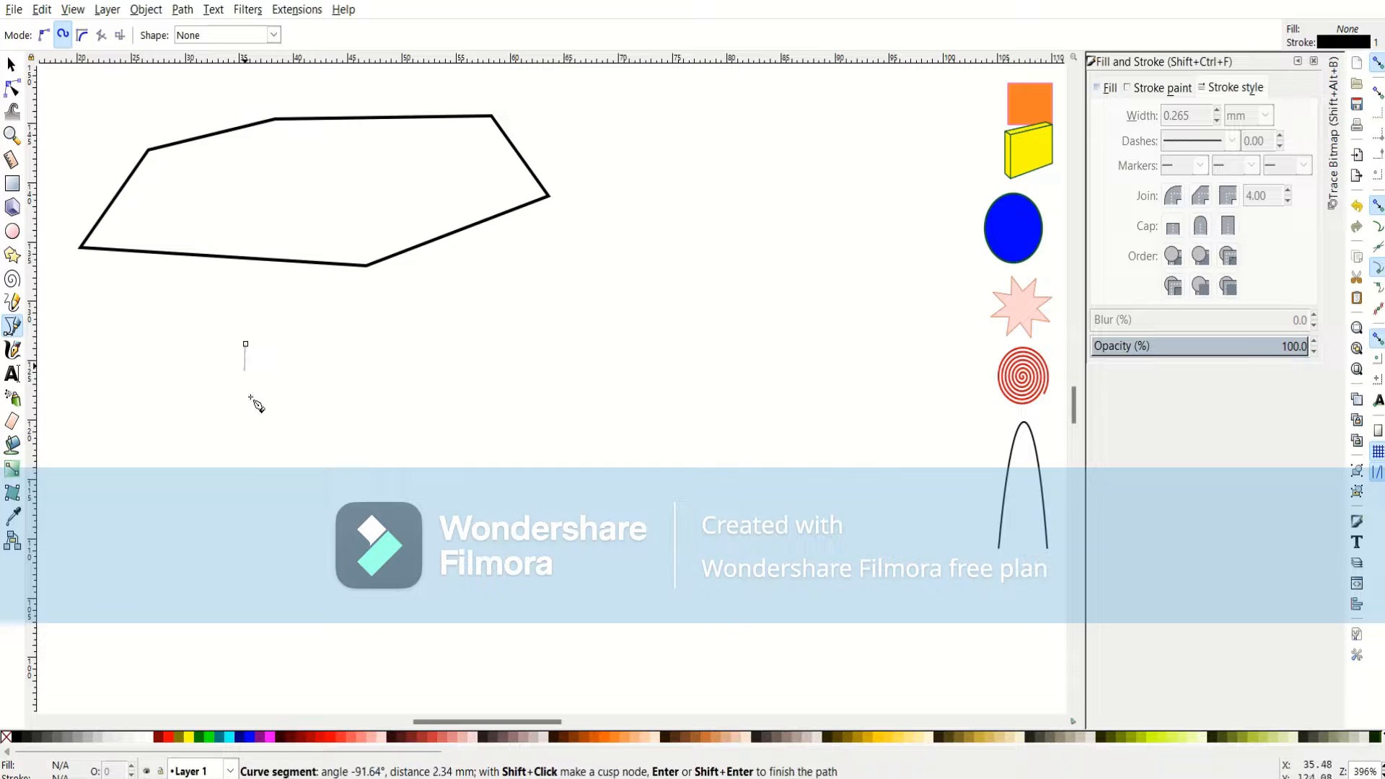
left_click(726, 429)
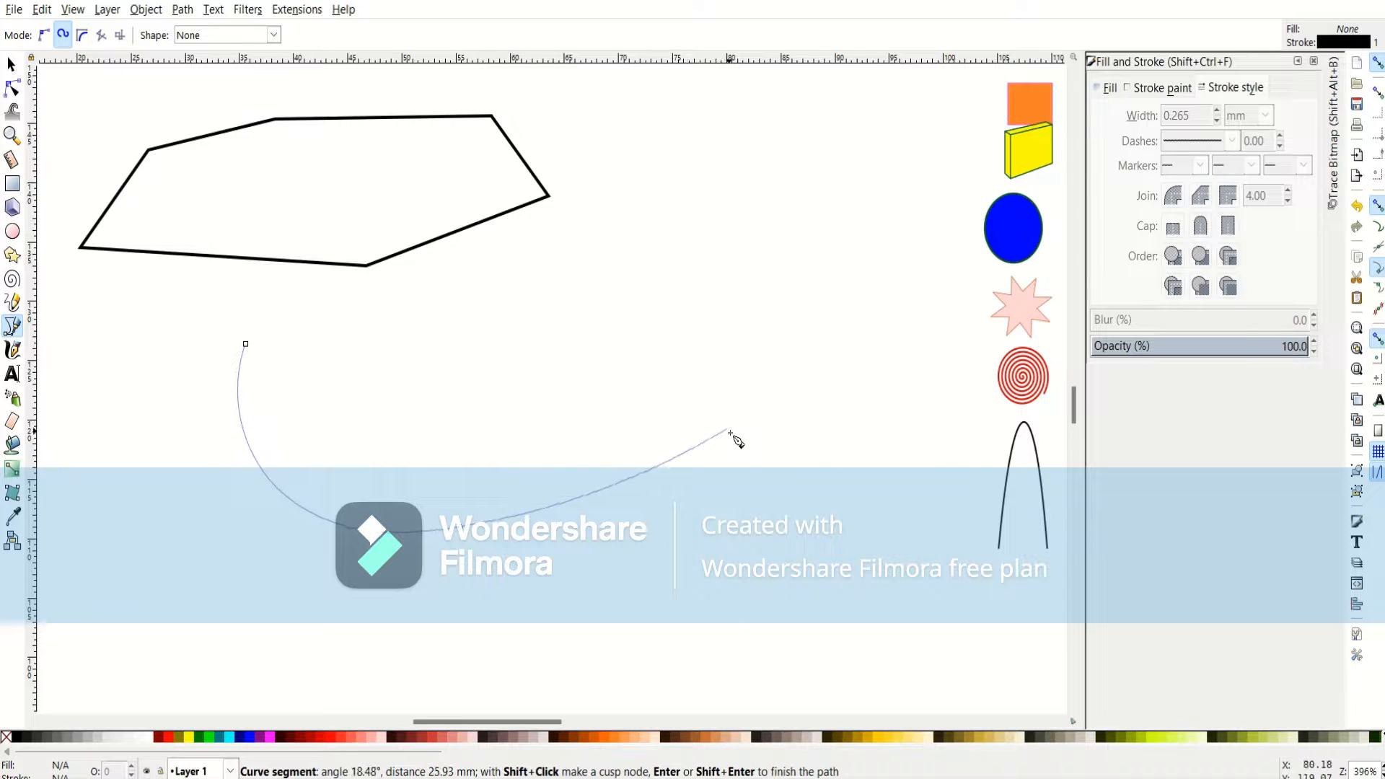
left_click(458, 444)
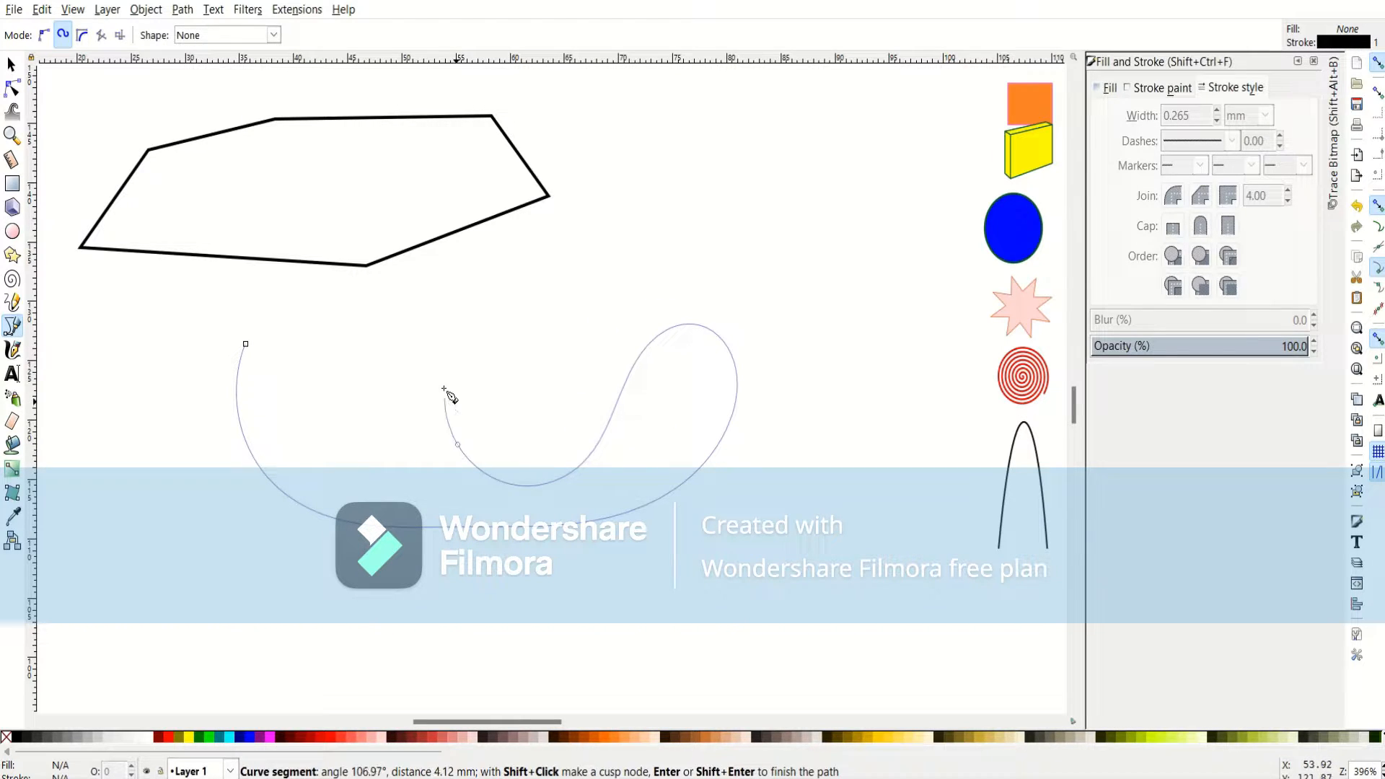
left_click(412, 322)
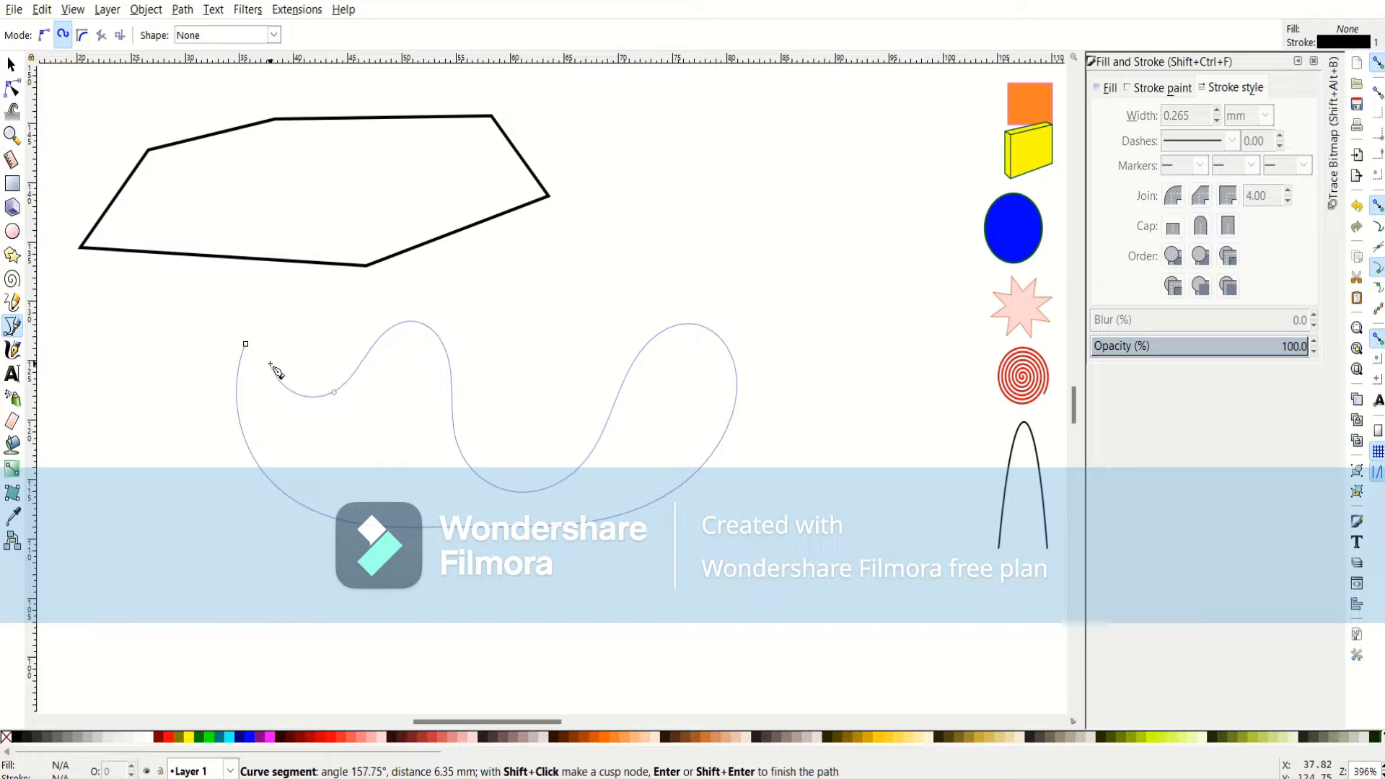
left_click(270, 363)
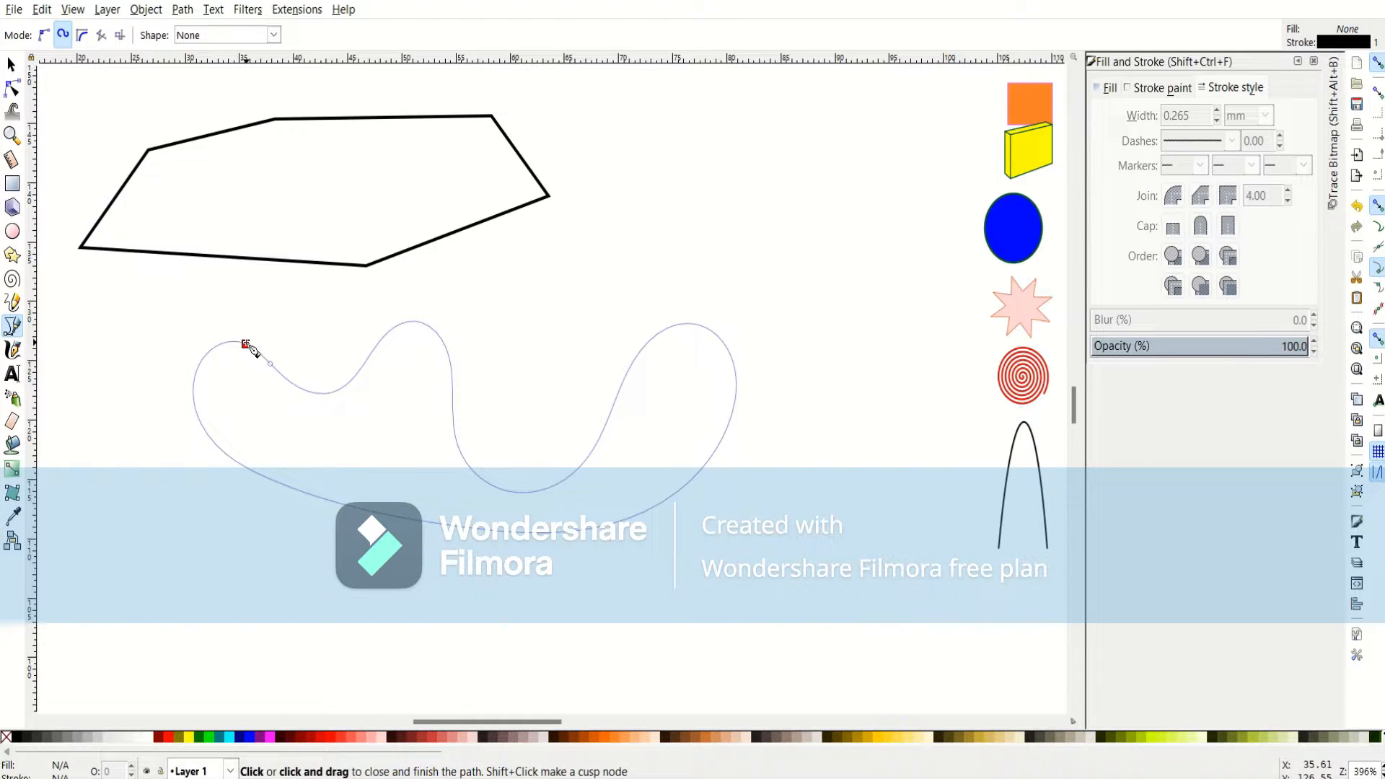
left_click(246, 344)
Fill the wavy Spiro shape with magenta and the six-sided polygon with yellow.
left_click(11, 64)
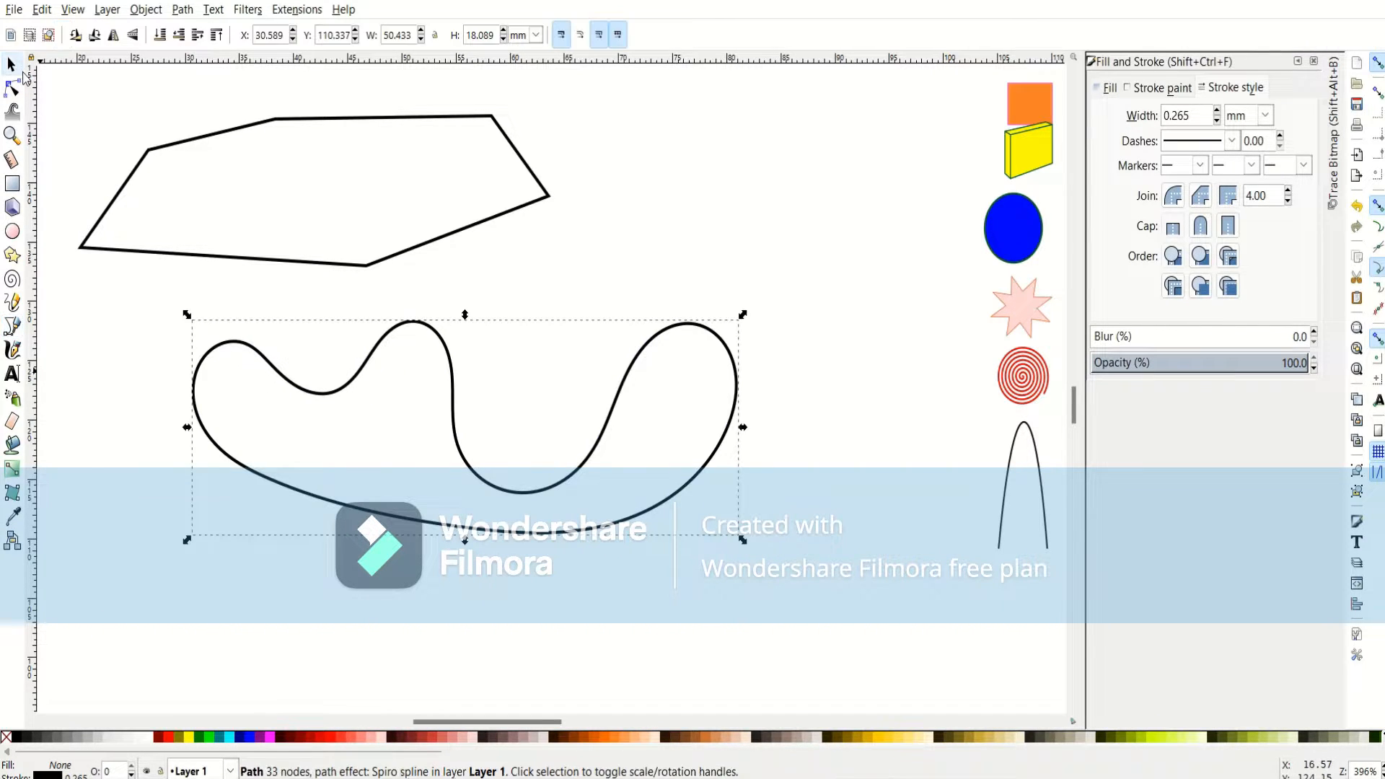
left_click(271, 737)
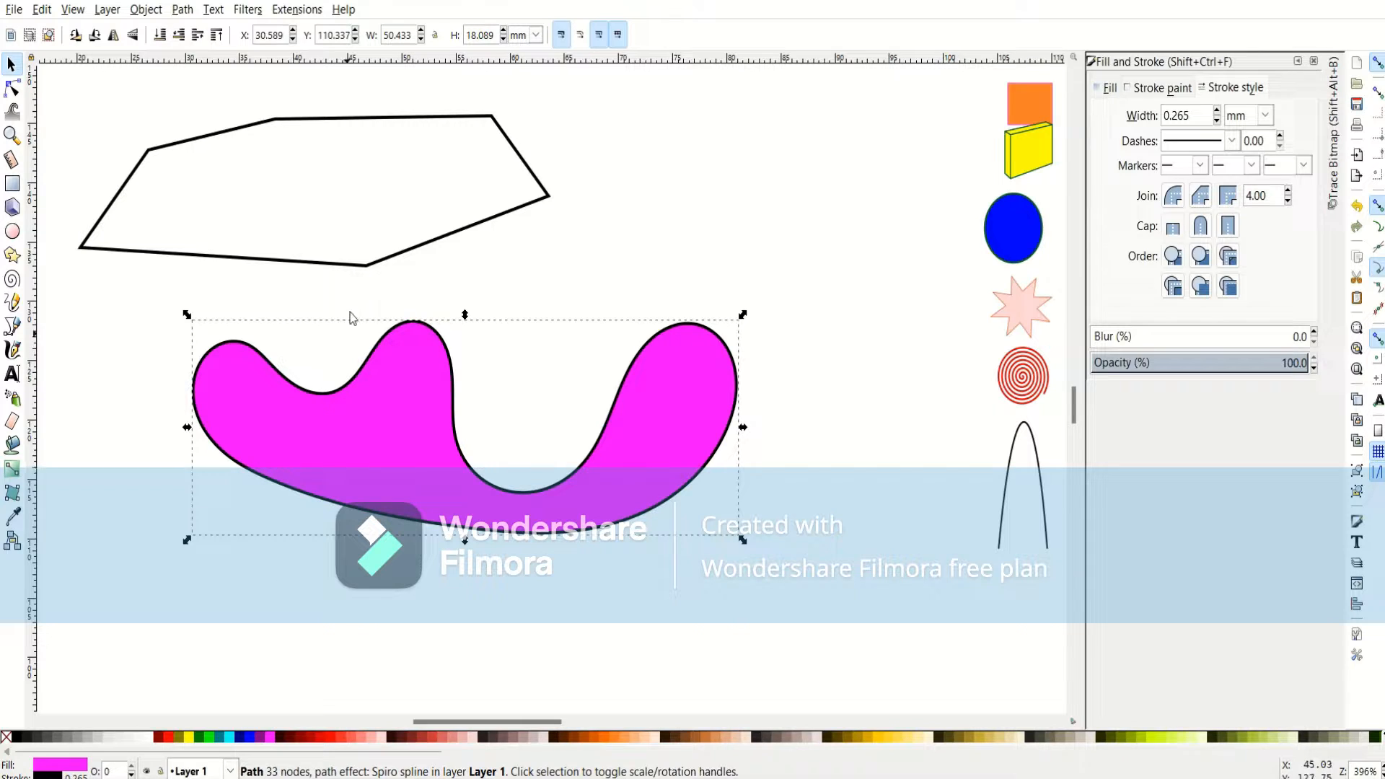
left_click(318, 333)
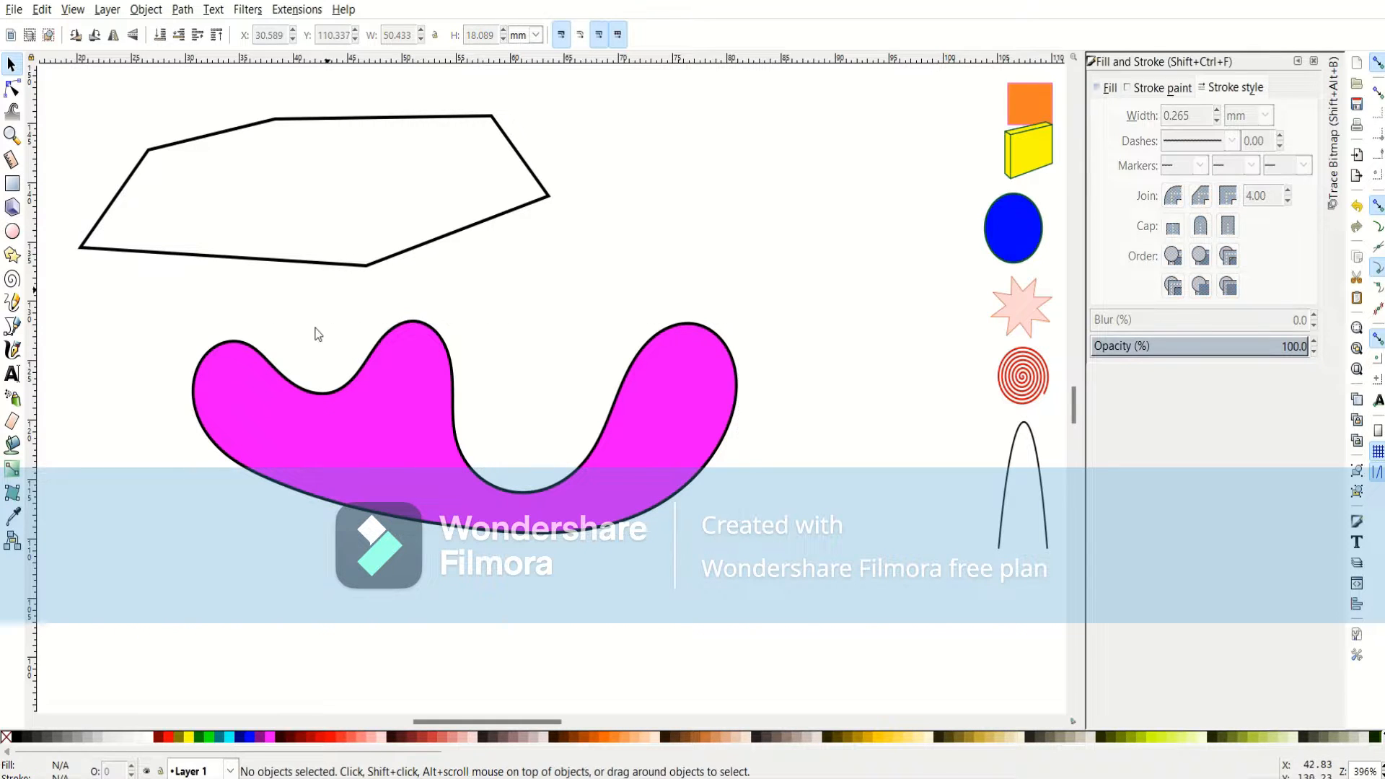
left_click(326, 264)
left_click(190, 736)
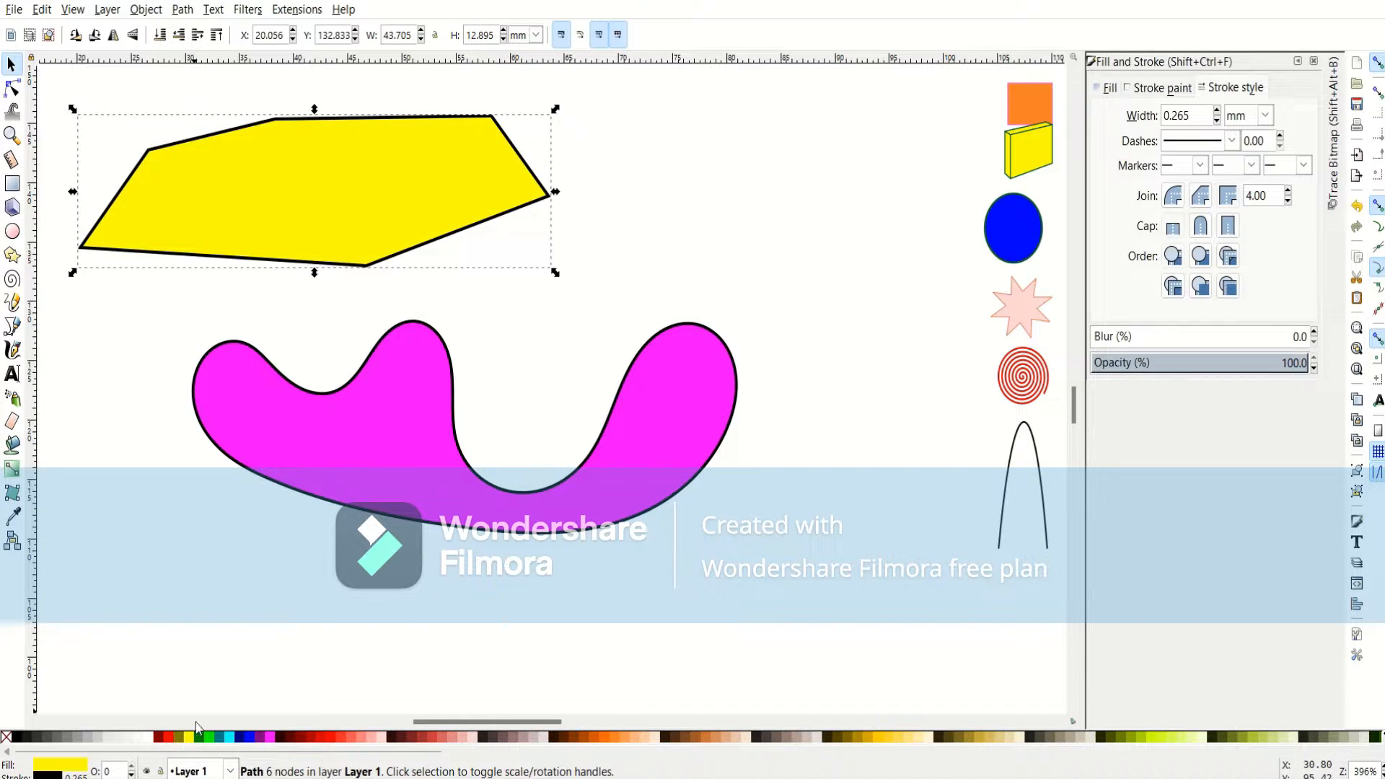
Shrink the magenta wavy shape to about 12.7 by 8.1 mm and deselect it.
left_click(646, 498)
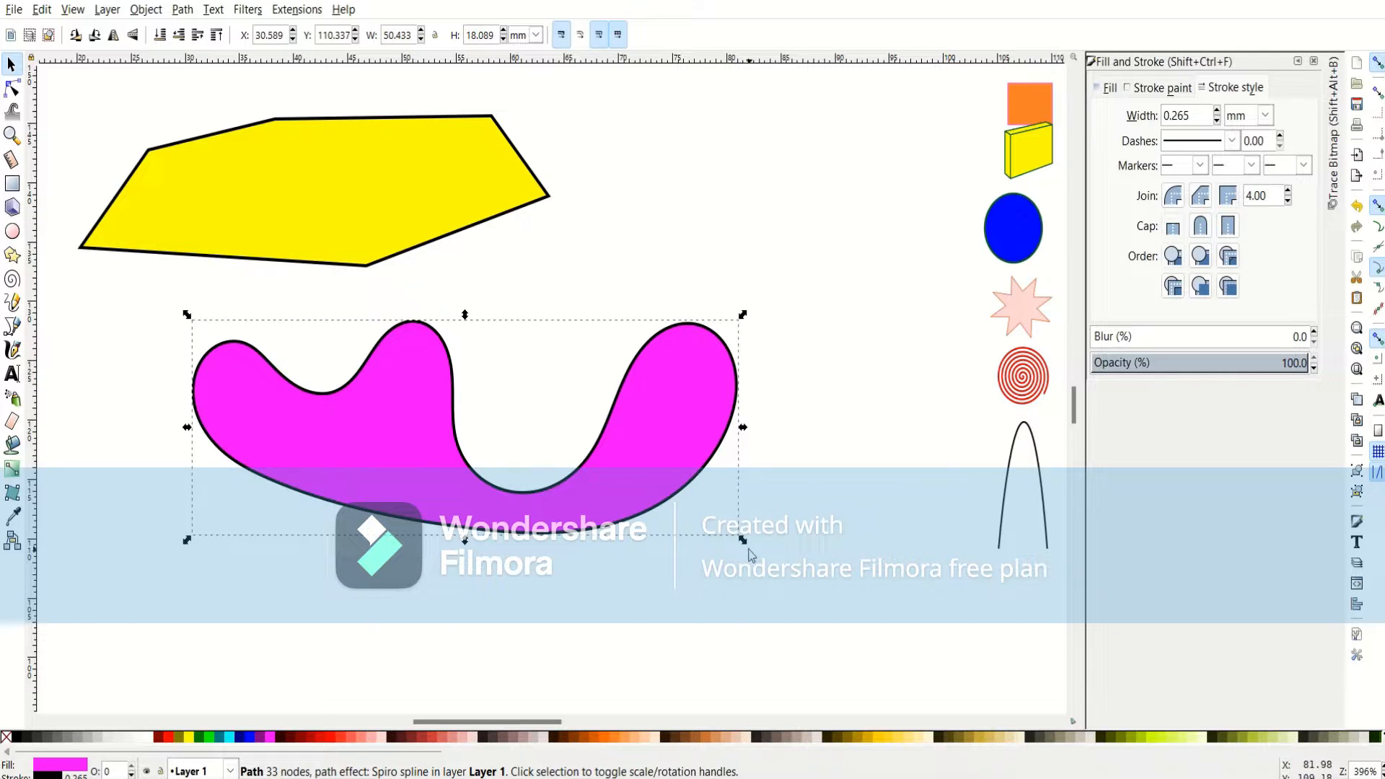
mouse_move(744, 542)
left_mouse_down()
mouse_move(381, 468)
mouse_move(338, 424)
left_mouse_up()
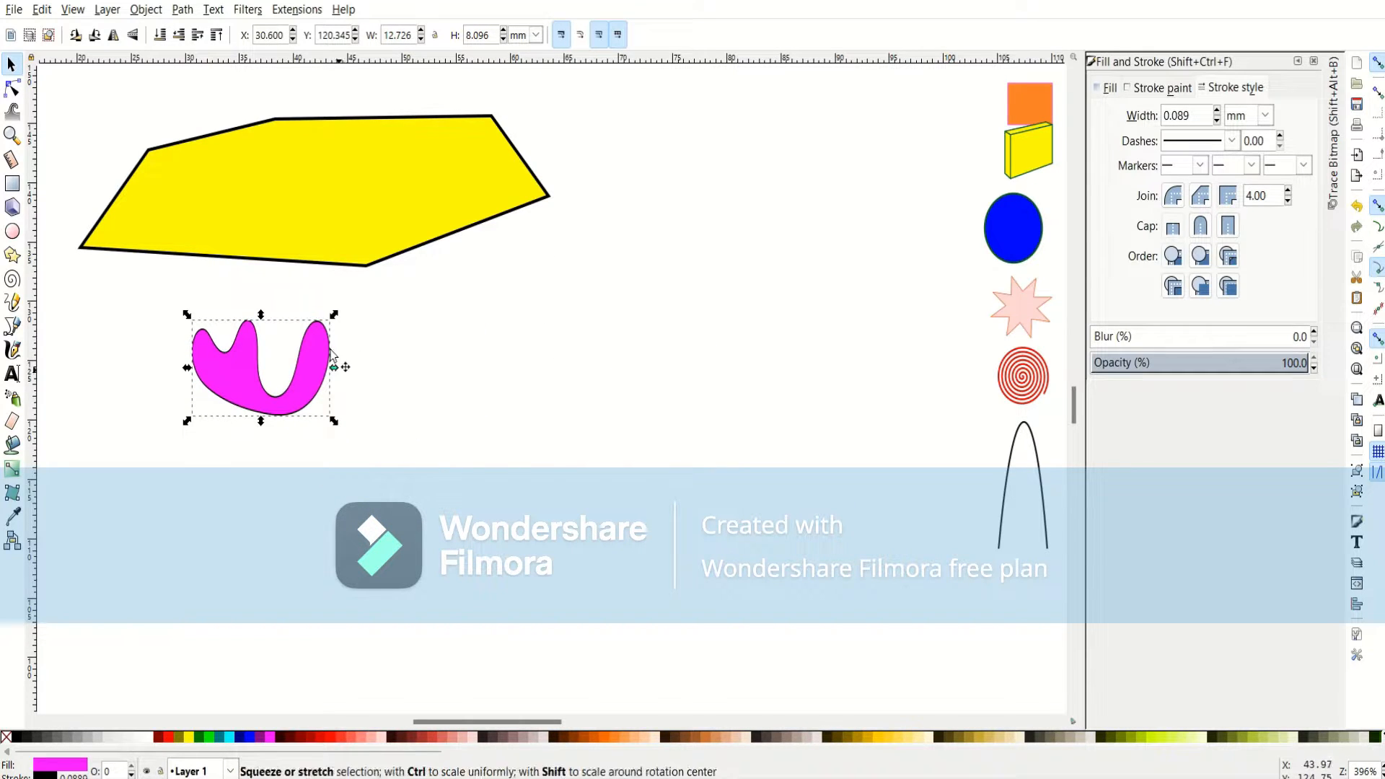
left_click(448, 372)
Draw a closed oval about 18.5 mm wide and 11.9 mm high below the polygon, using the Bezier tool's BSpline path mode.
left_click(12, 326)
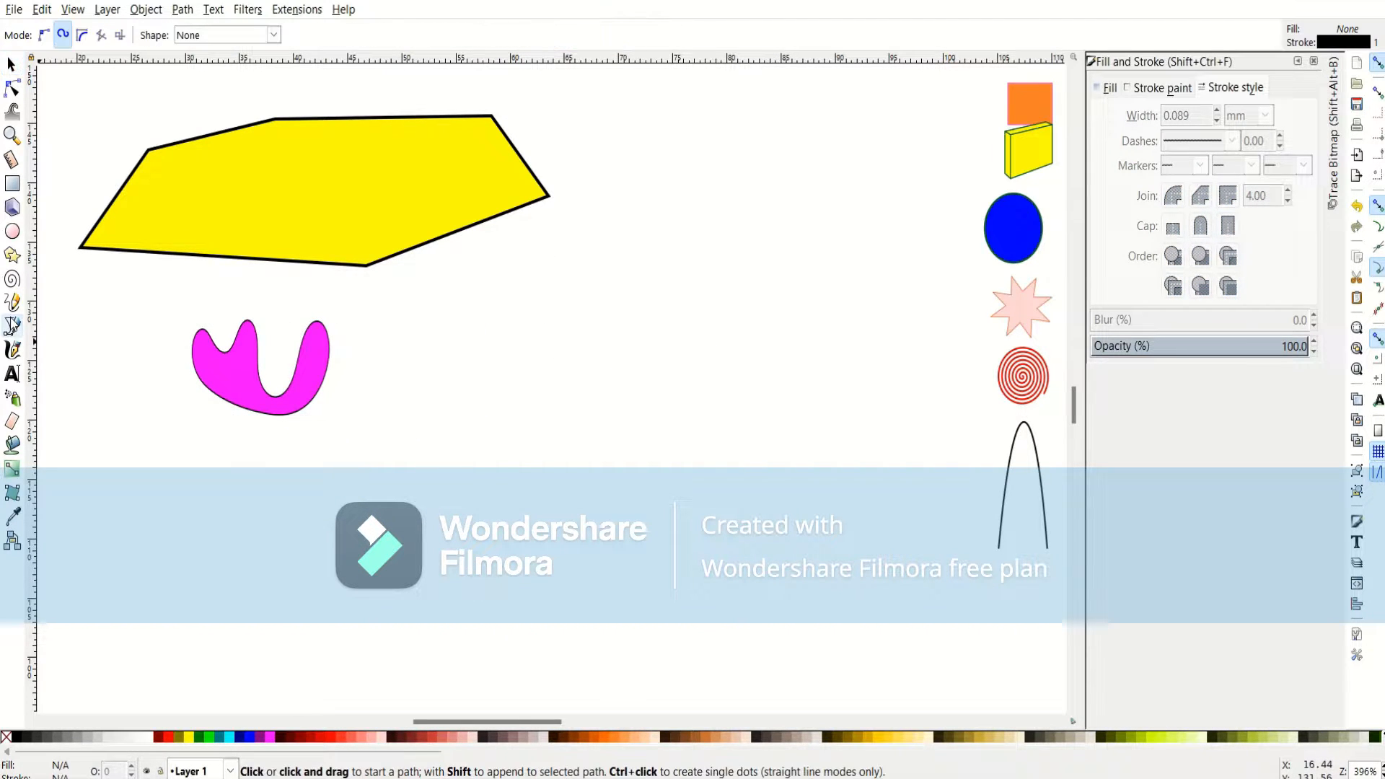
left_click(81, 35)
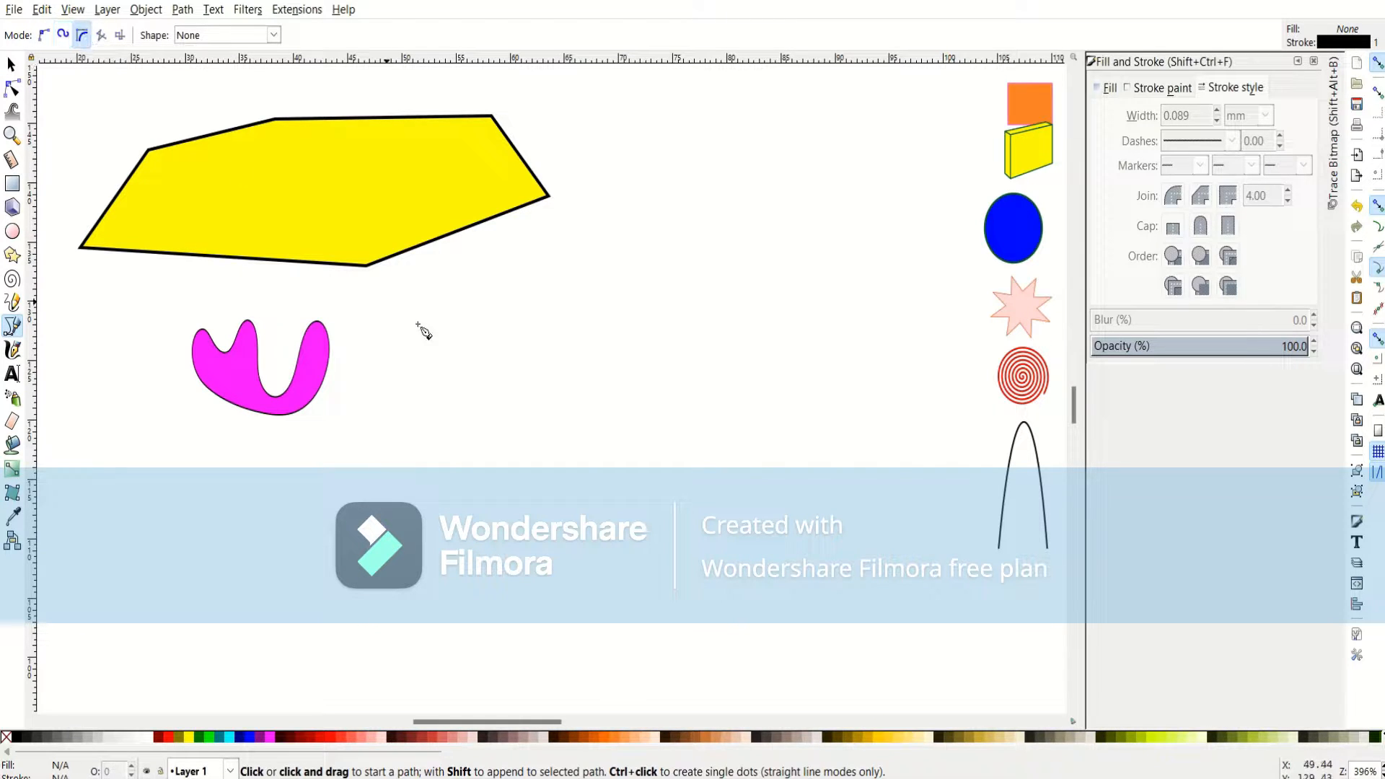
left_click(476, 359)
left_click(458, 505)
left_click(670, 559)
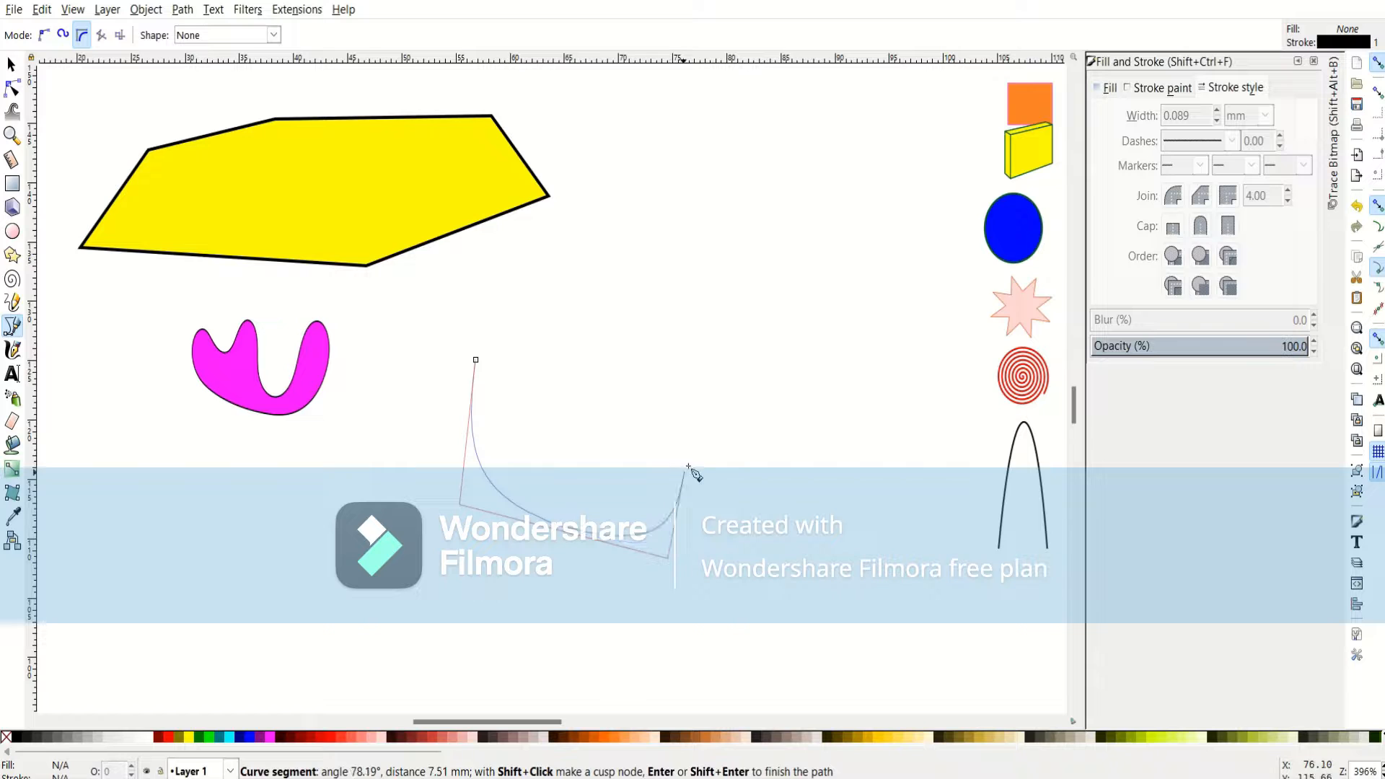
left_click(696, 439)
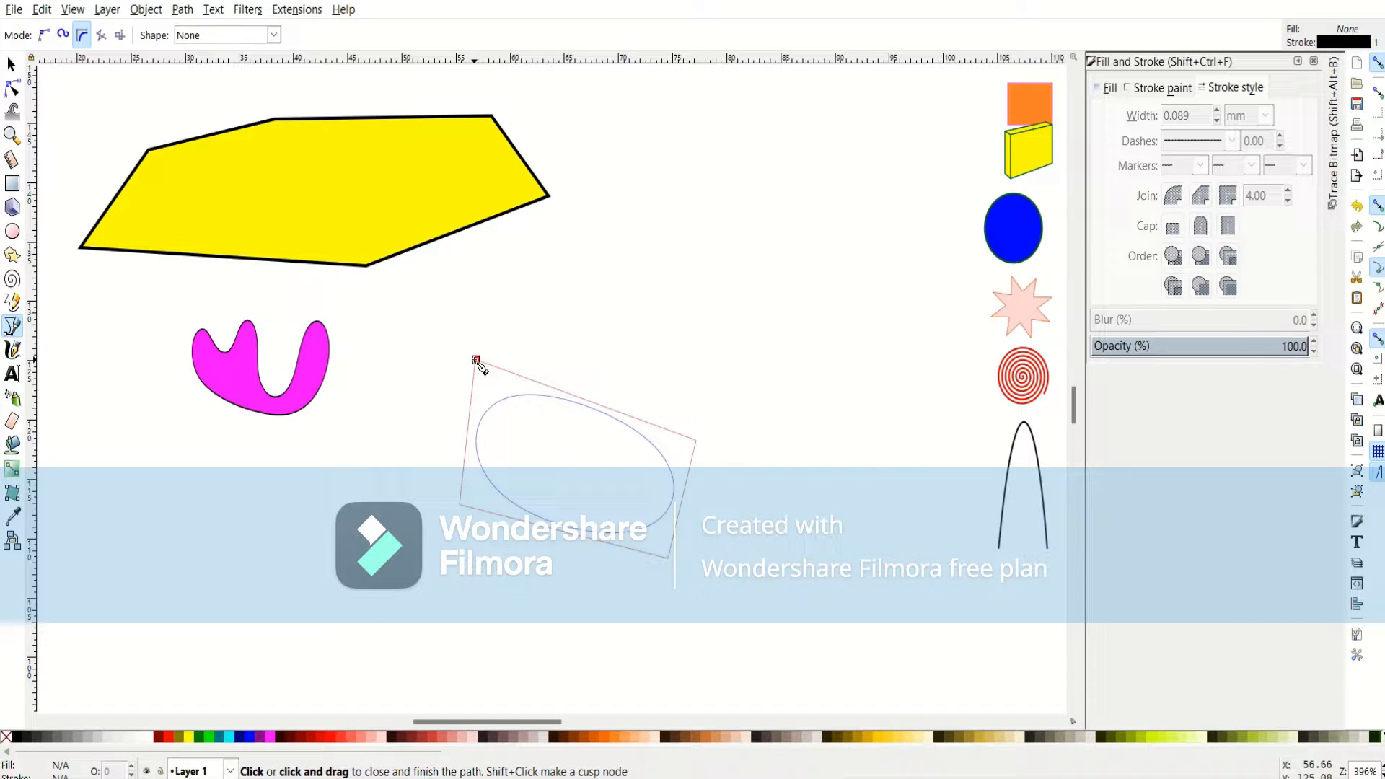
left_click(475, 360)
Fill the BSpline oval with cyan, move it beside the magenta wavy shape and deselect it.
left_click(11, 64)
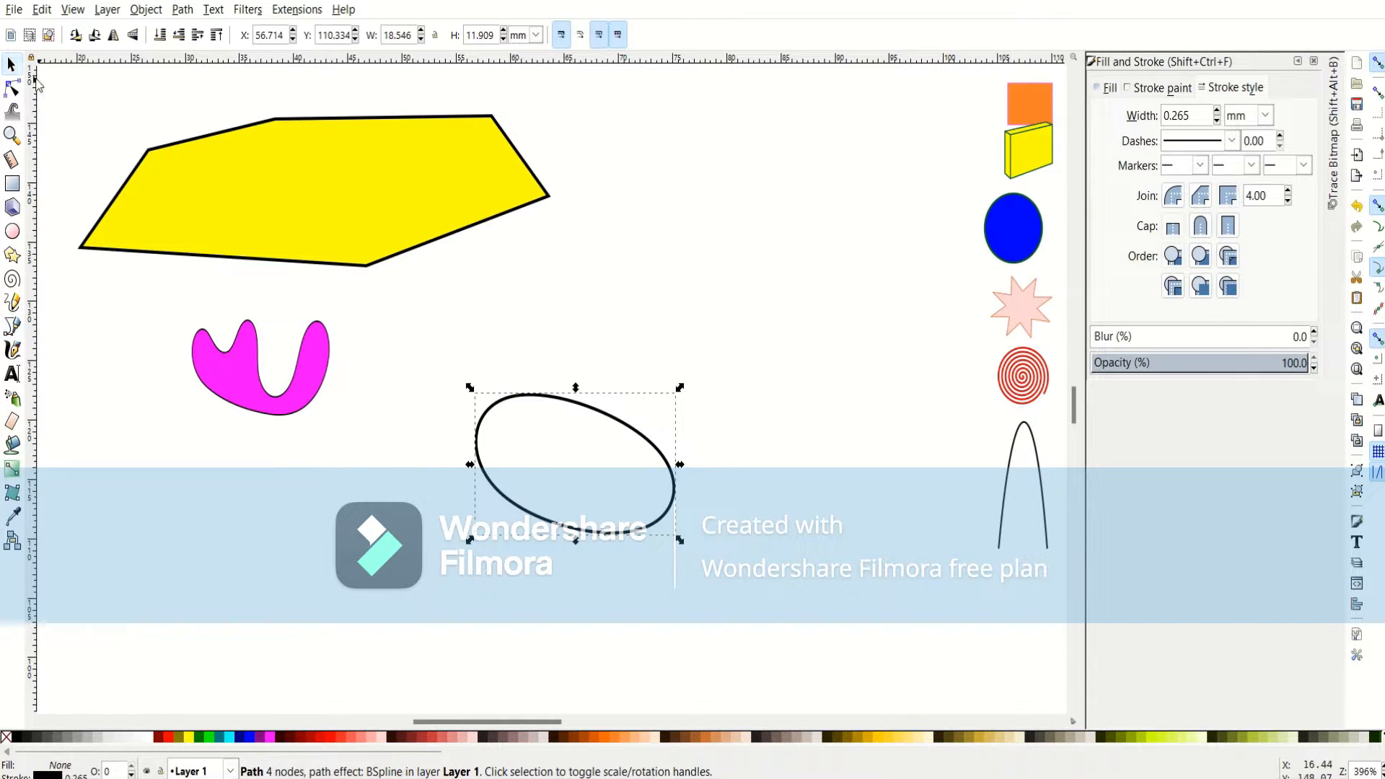
left_click(228, 736)
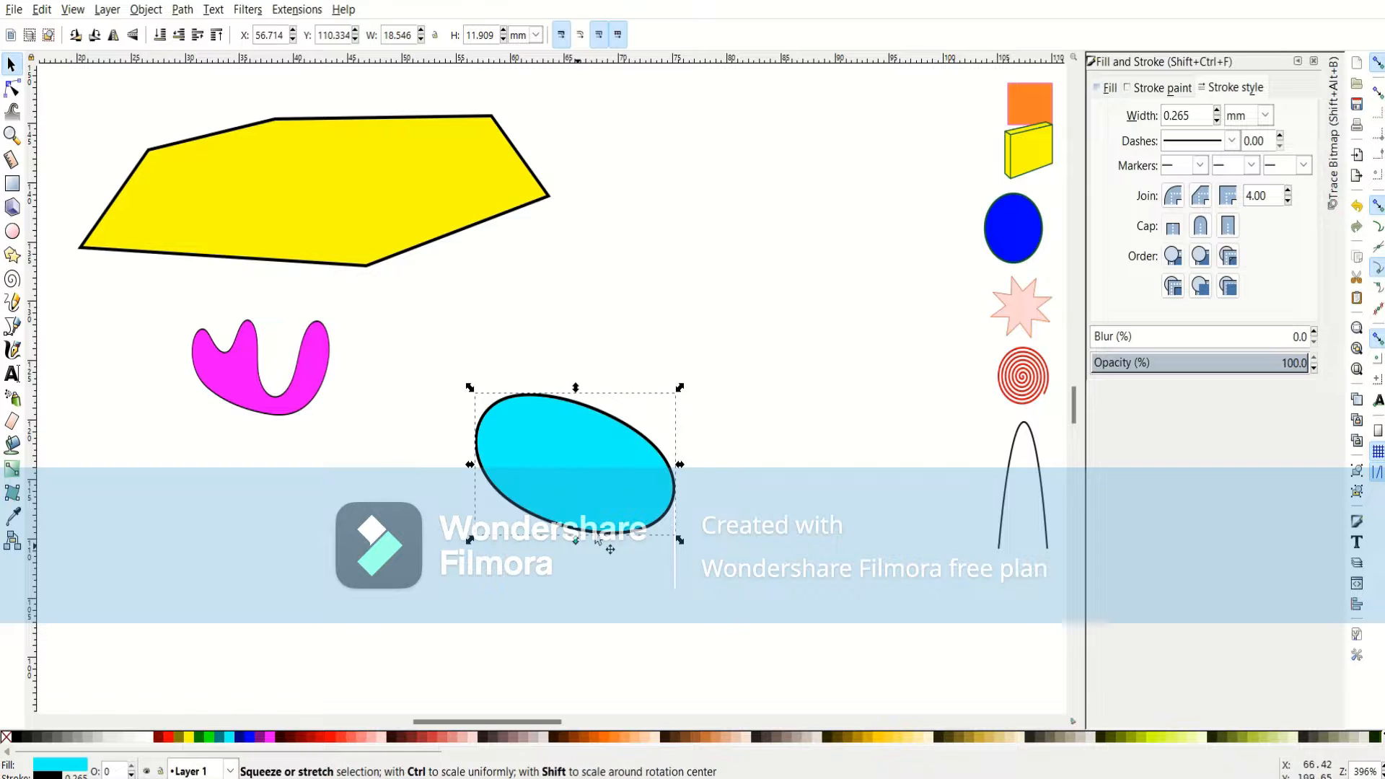
left_click_drag(608, 485, 441, 355)
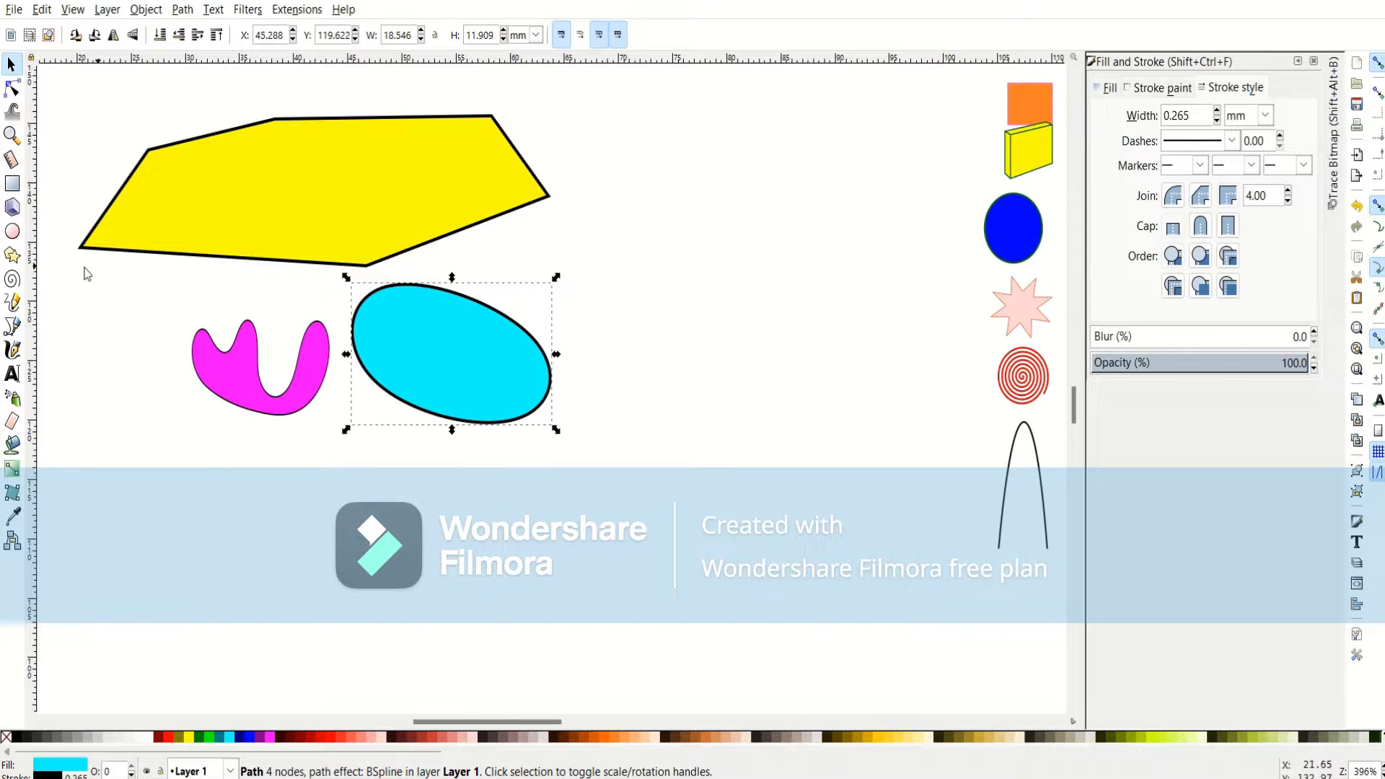
left_click(129, 351)
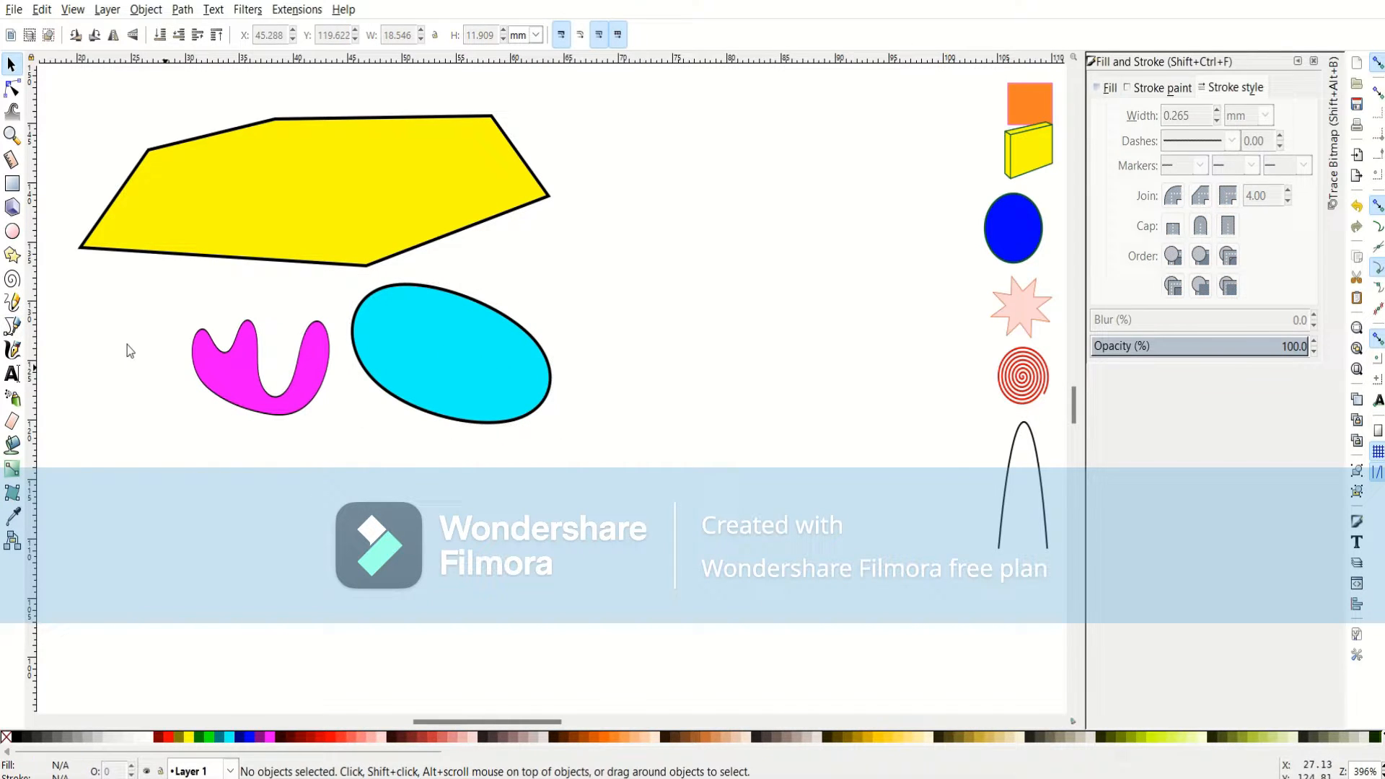
Draw a closed triangle about 6.6 mm wide and 30.5 mm high in the empty area beside the oval, using the Bezier tool's straight-line-segments mode.
left_click(15, 329)
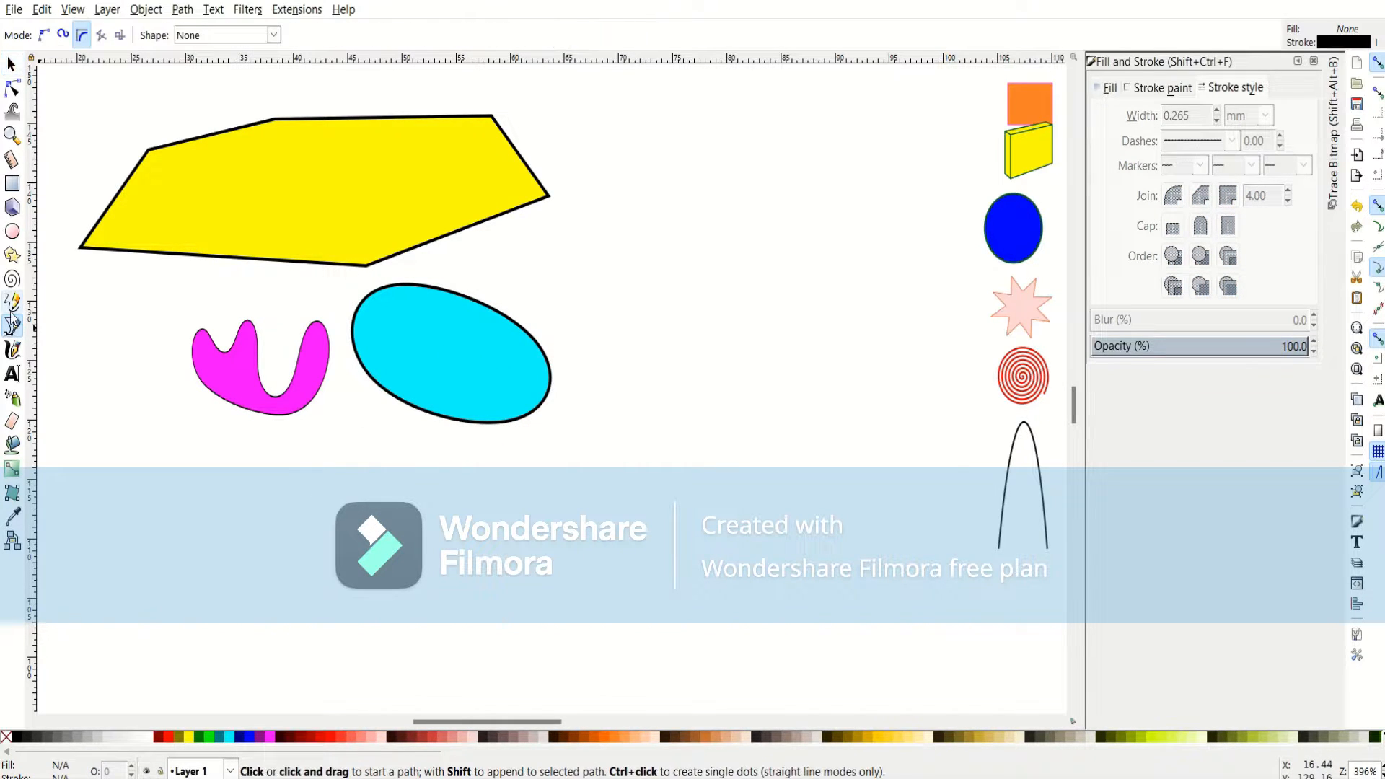
left_click(101, 36)
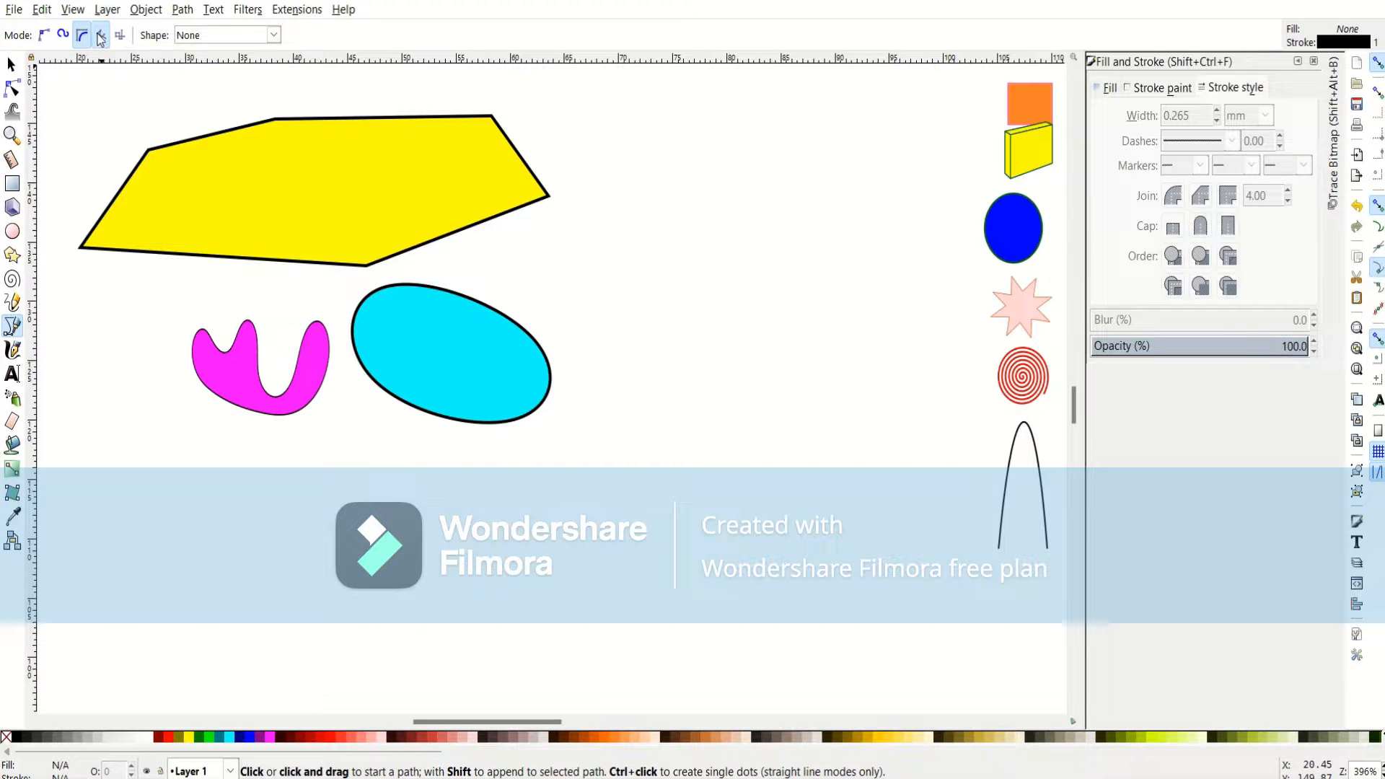
left_click(732, 216)
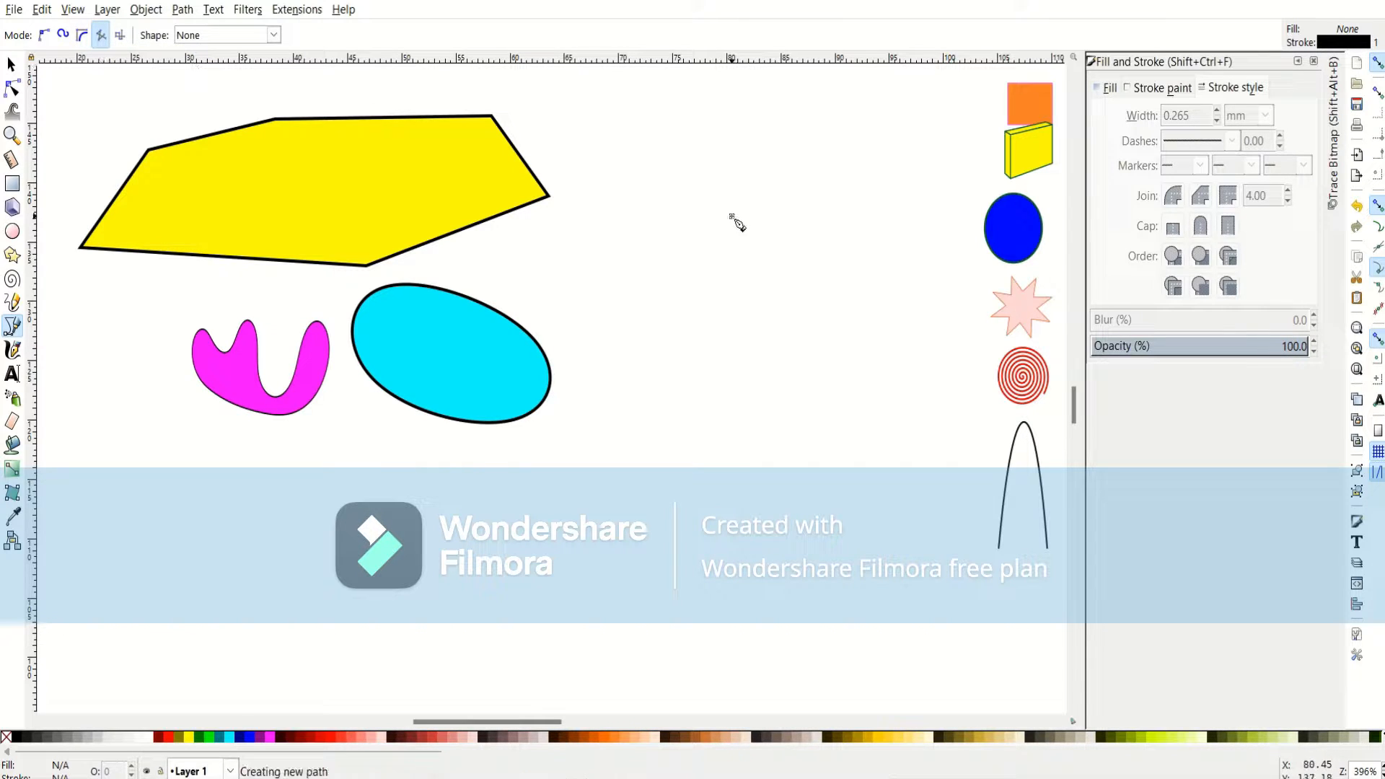
left_click(676, 403)
left_click(743, 562)
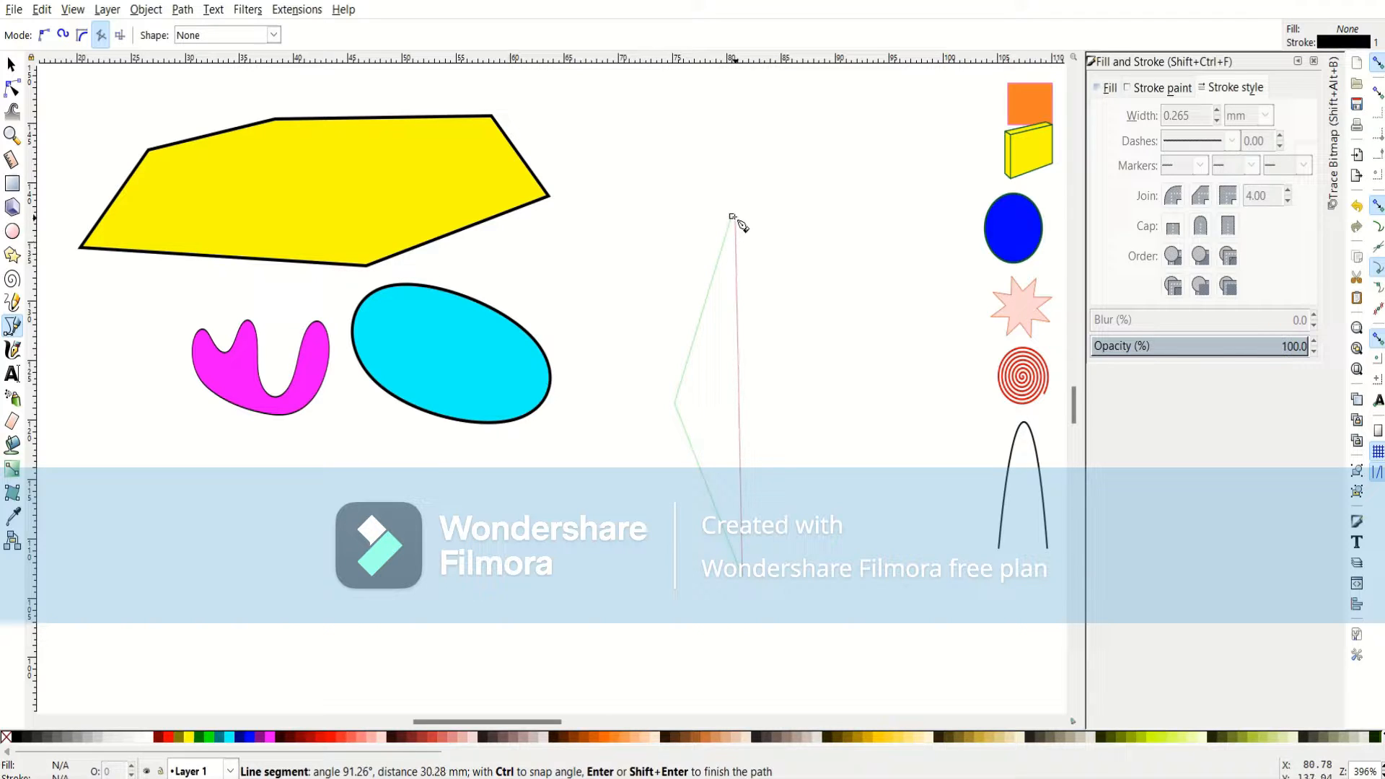
left_click(732, 217)
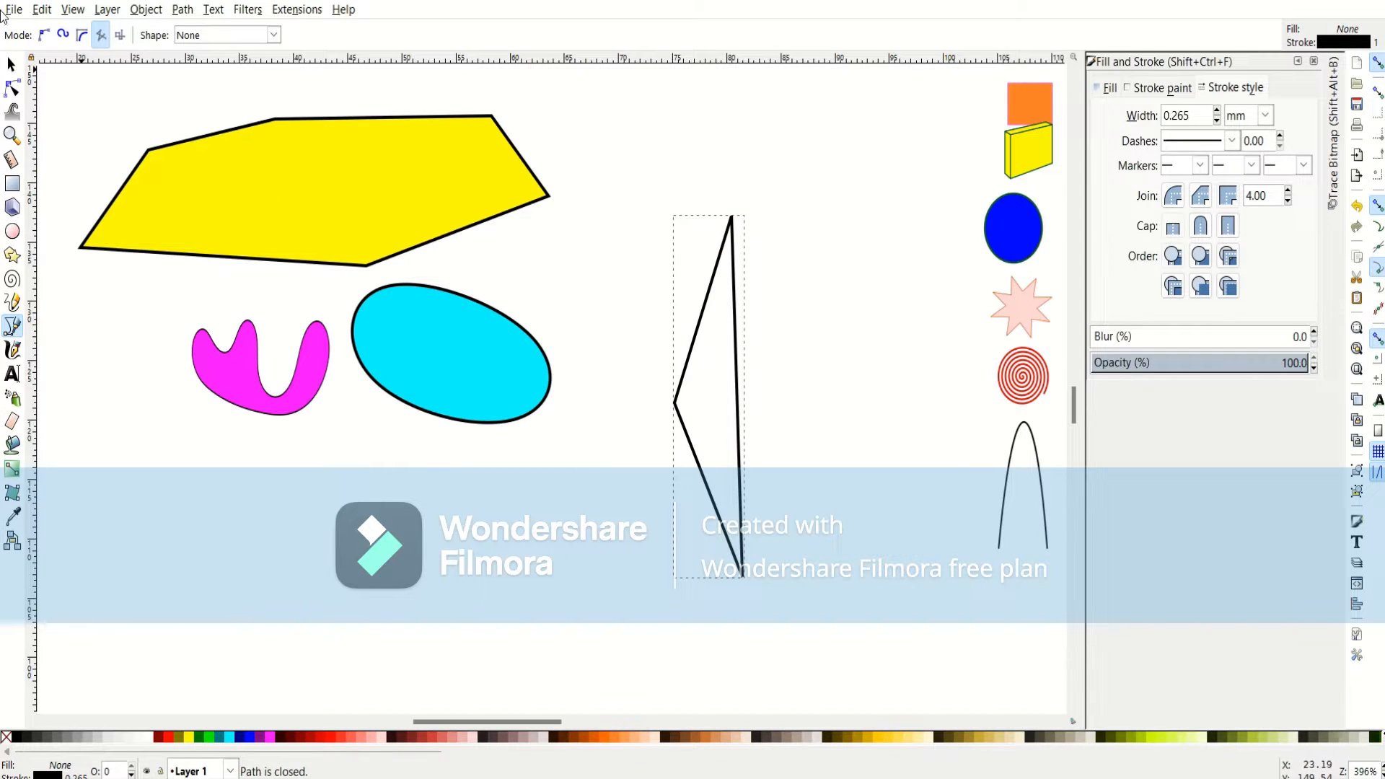
Shrink the triangle to about 6.8 by 11.1 mm and deselect it.
left_click(11, 64)
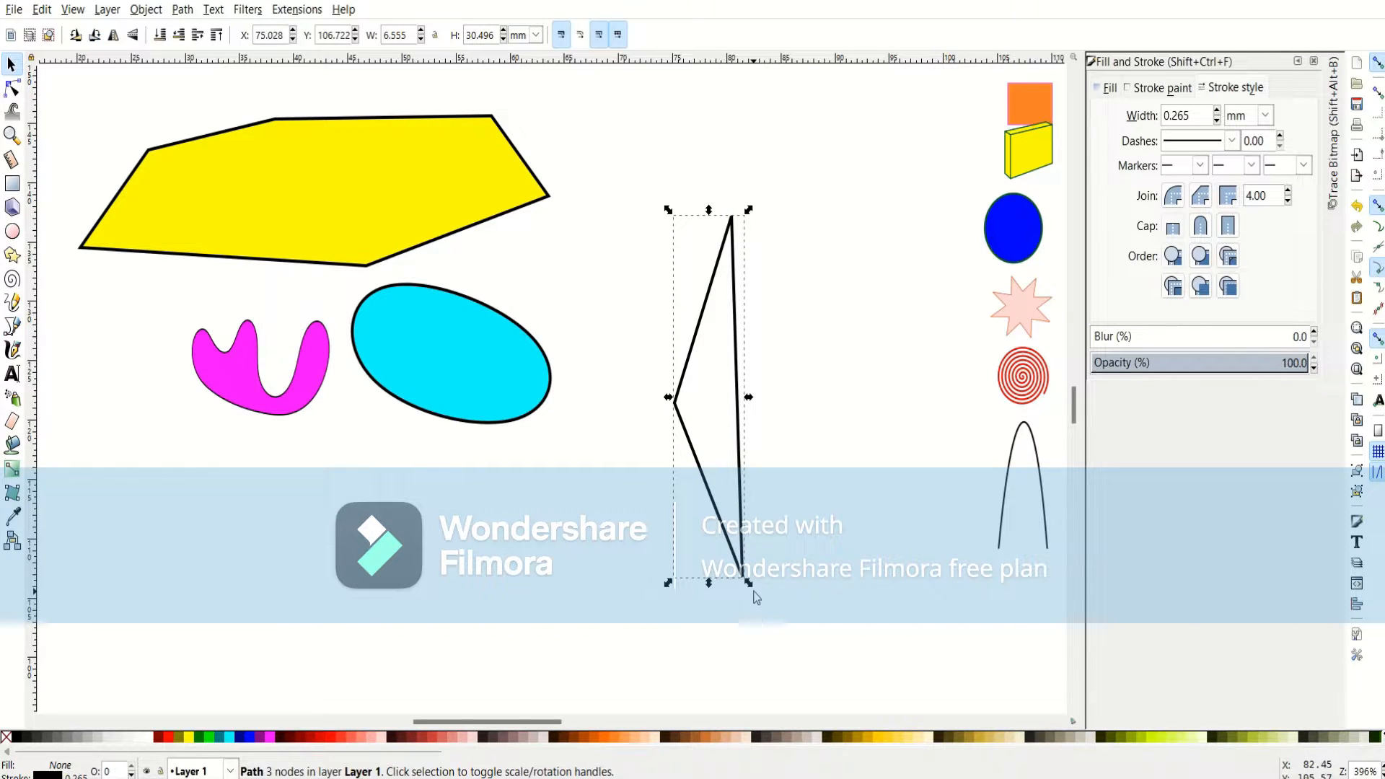
left_click_drag(748, 582, 754, 358)
left_click(751, 459)
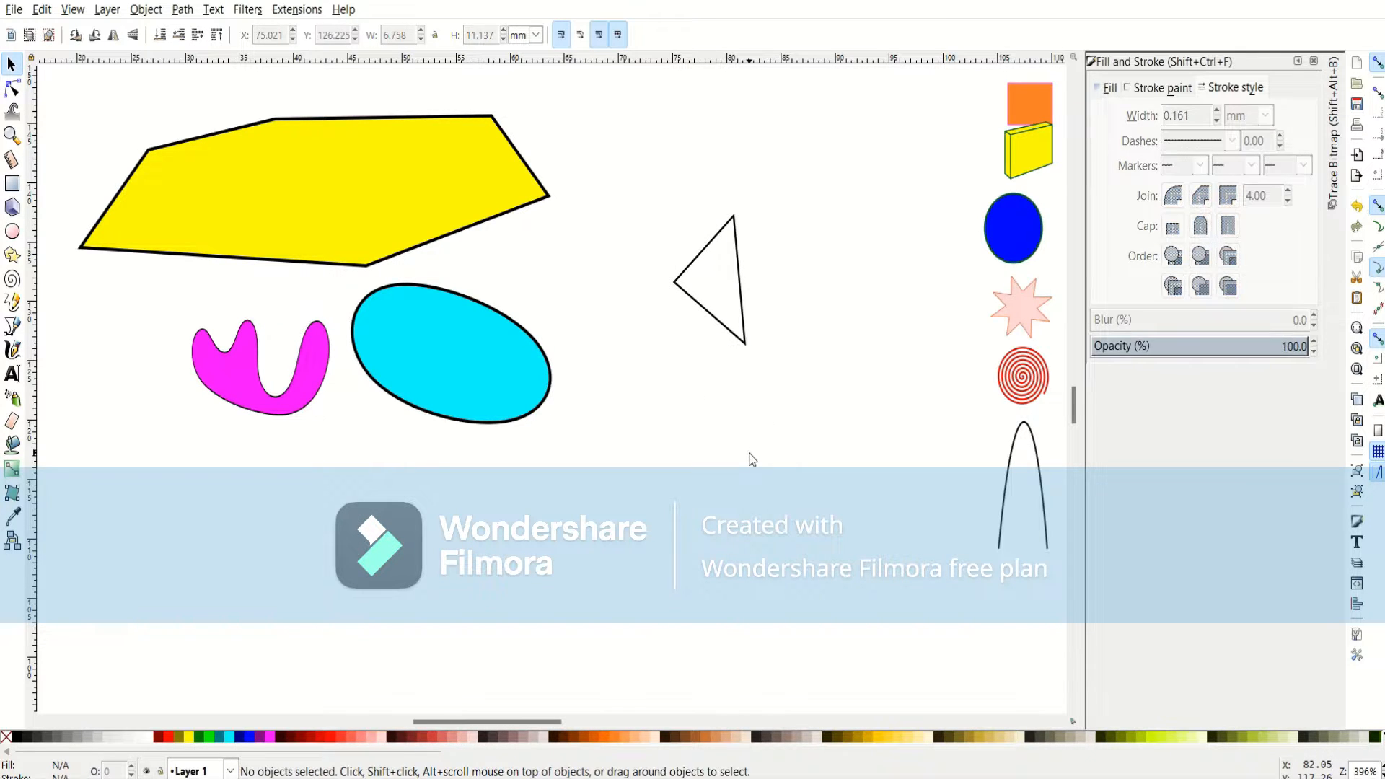
Delete the yellow polygon, the cyan oval, the magenta wavy shape and the triangle.
left_click(315, 186)
key("Delete")
left_click(408, 341)
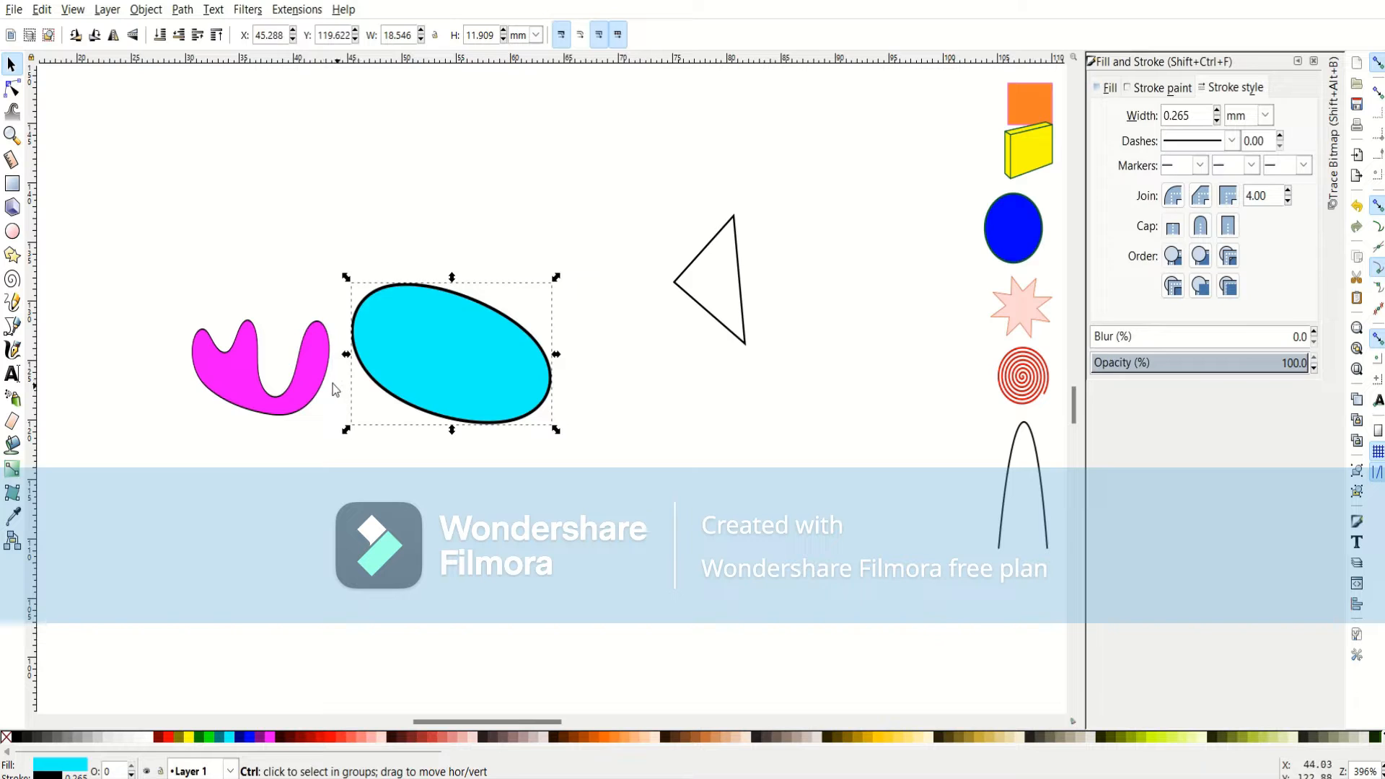
key("Delete")
left_click(317, 386)
key("Delete")
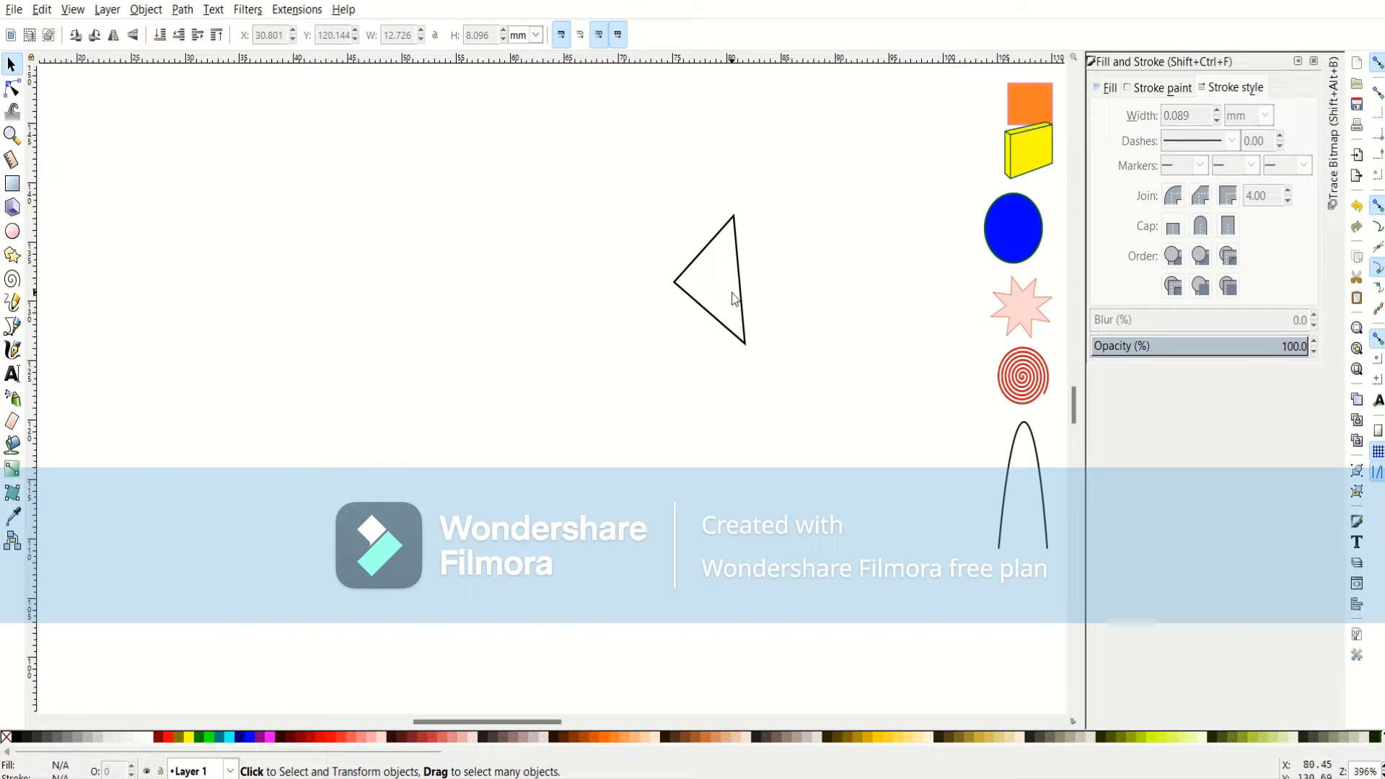
left_click(711, 246)
key("Delete")
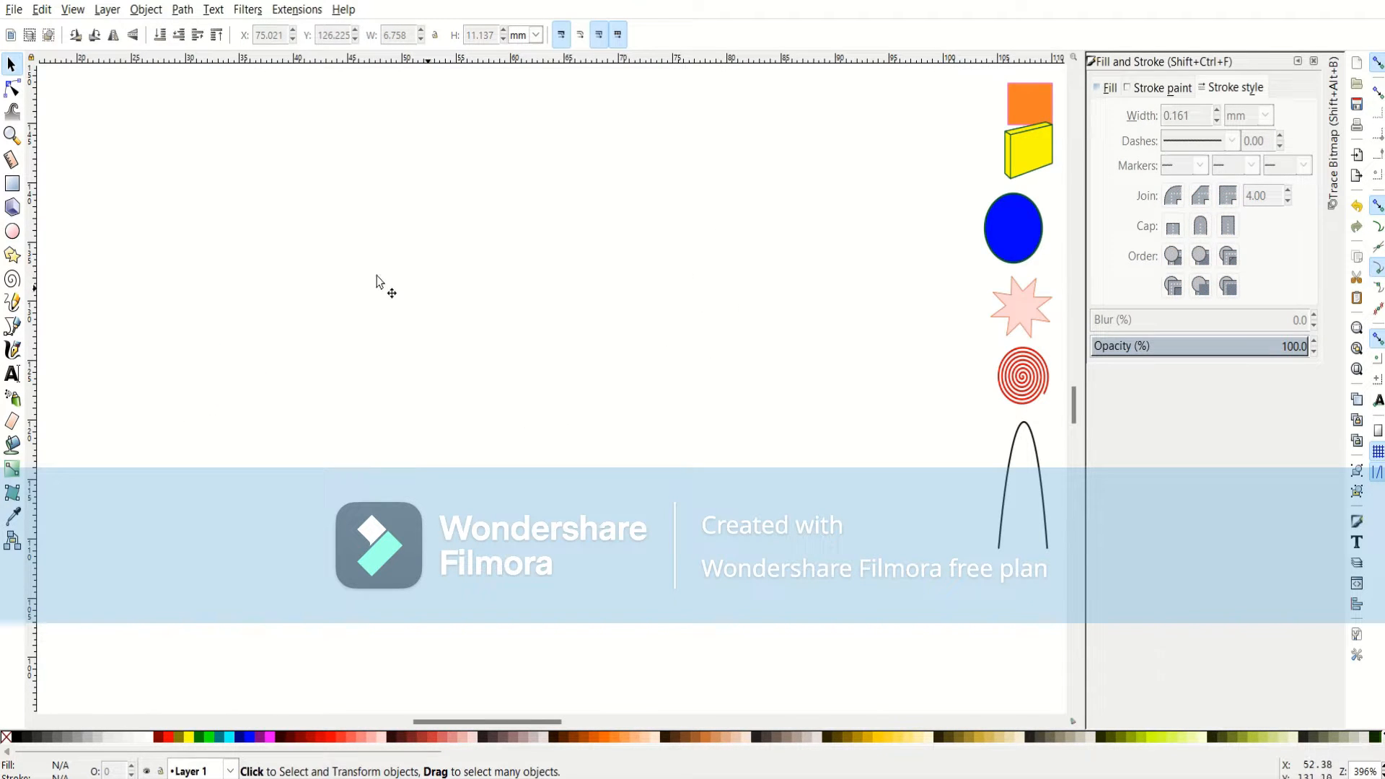
Draw a closed box-like path about 60 mm wide and 11 mm high with several nodes along its upper edge, using the regular Bezier mode.
left_click(11, 328)
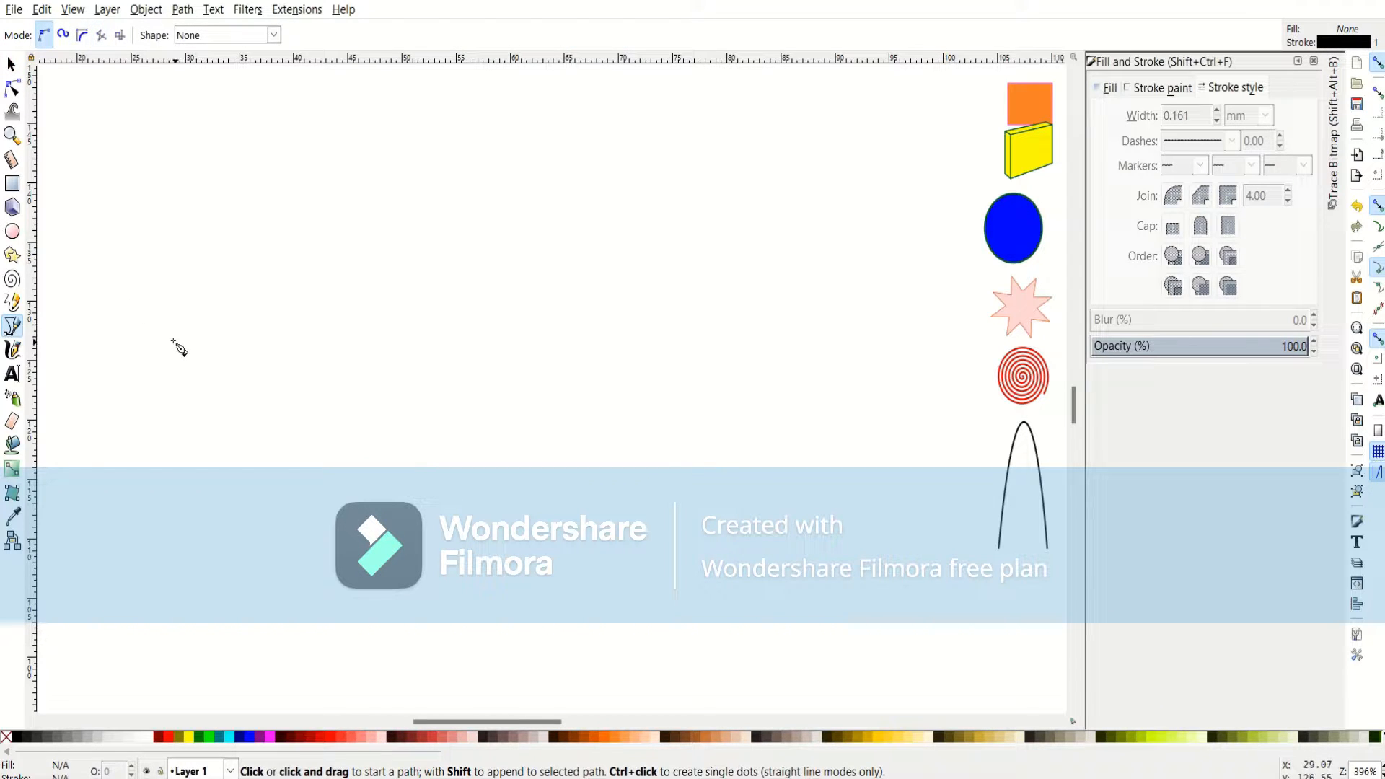
left_click(128, 307)
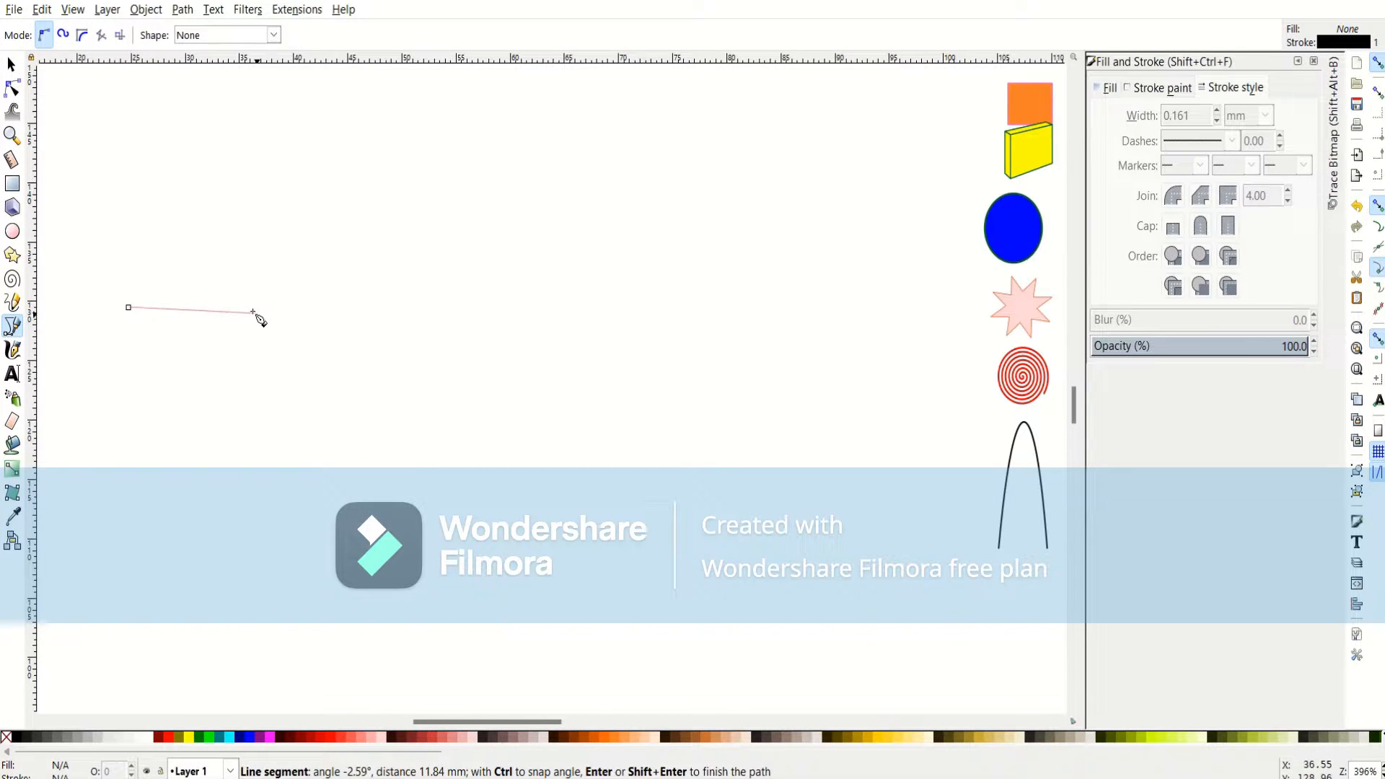
left_click(356, 308)
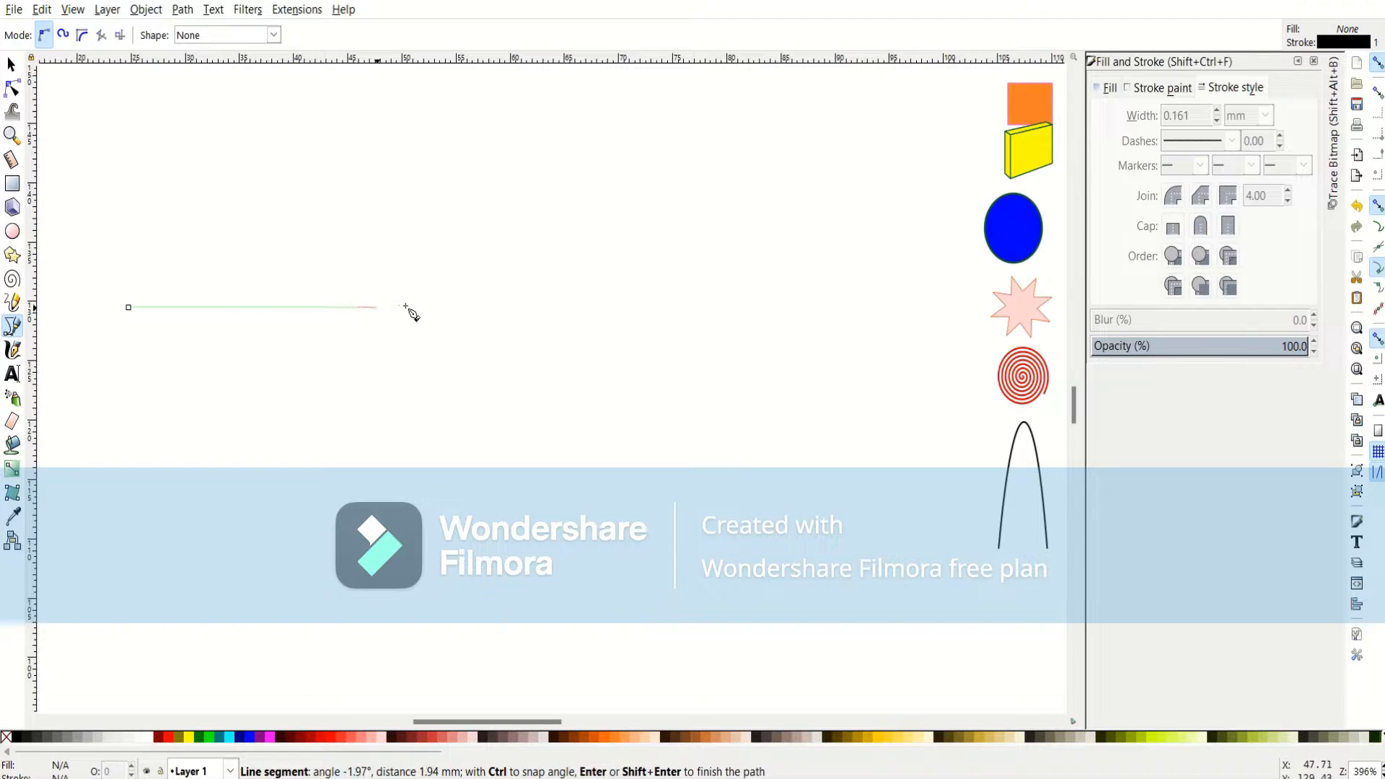
left_click(565, 303)
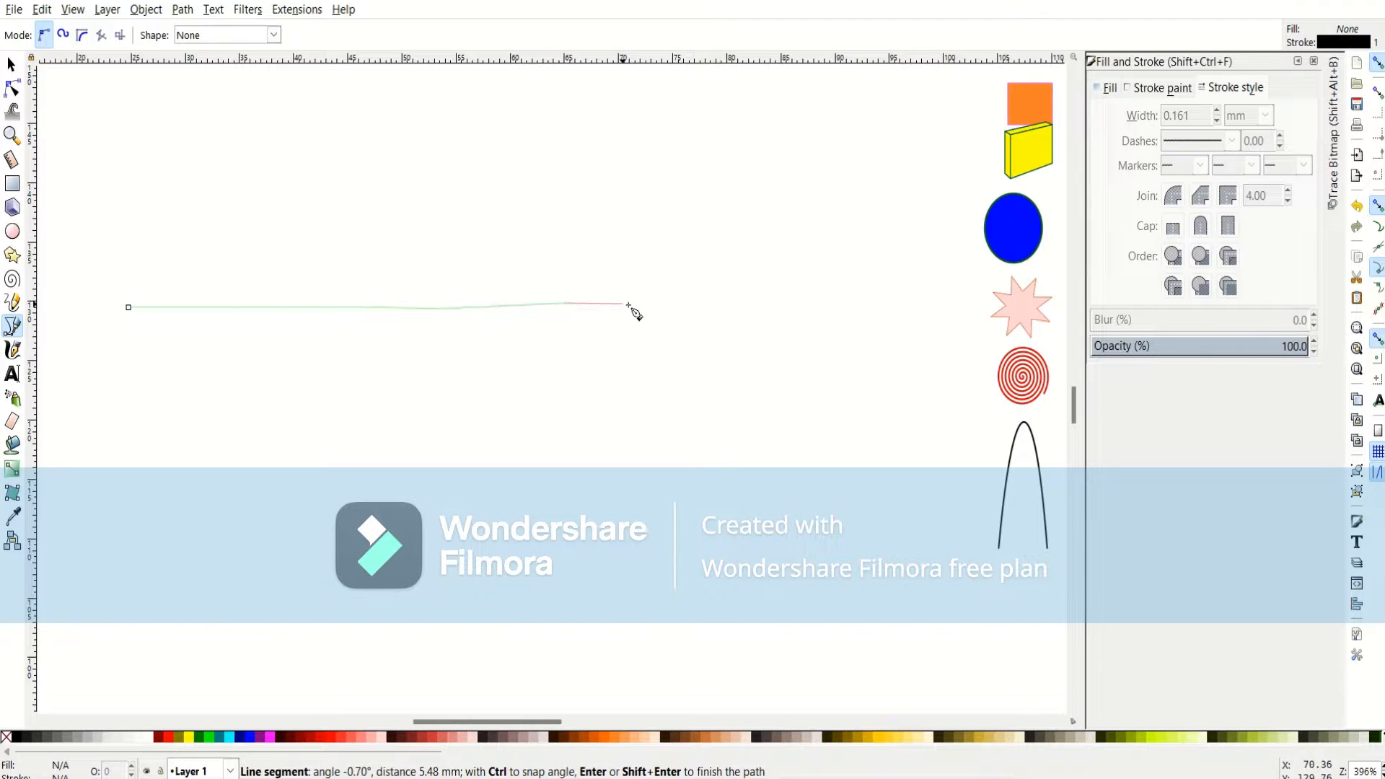
left_click(759, 308)
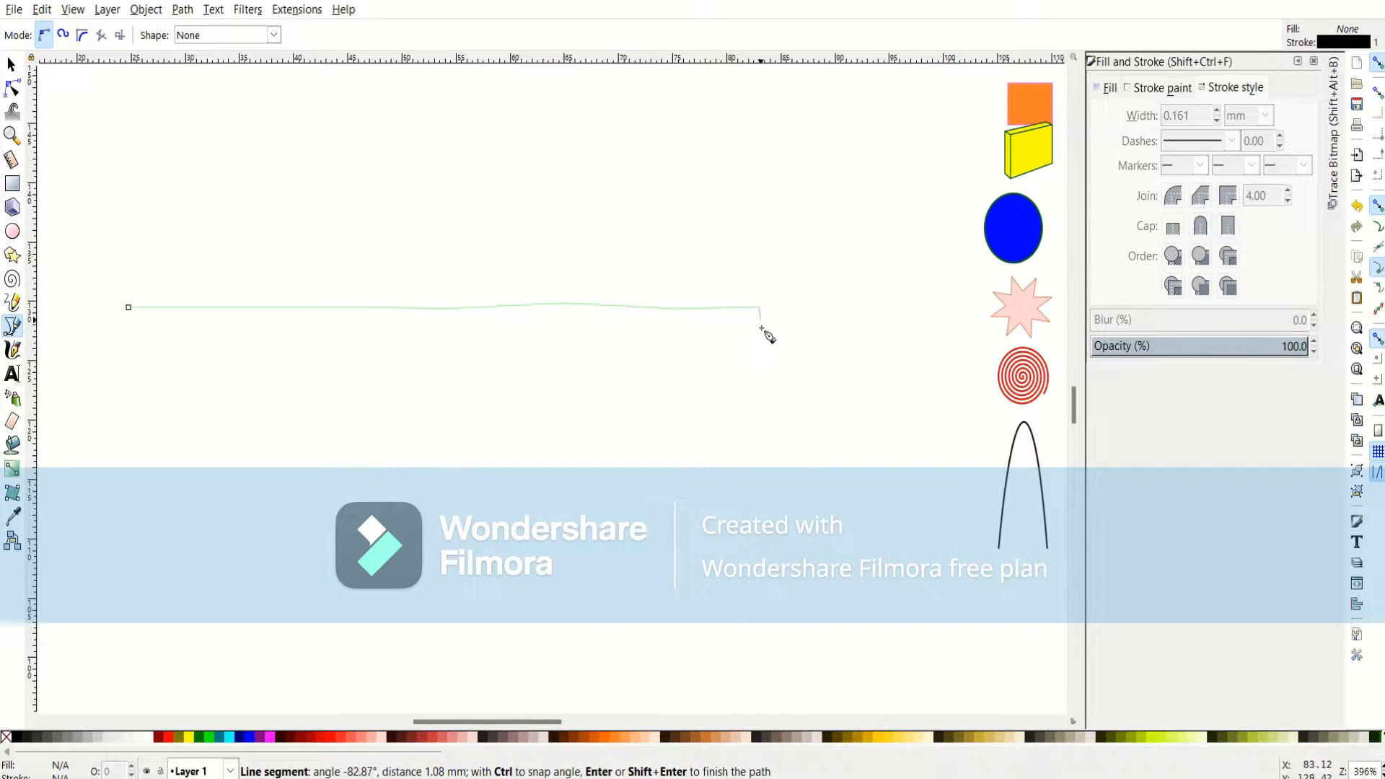
left_click(774, 433)
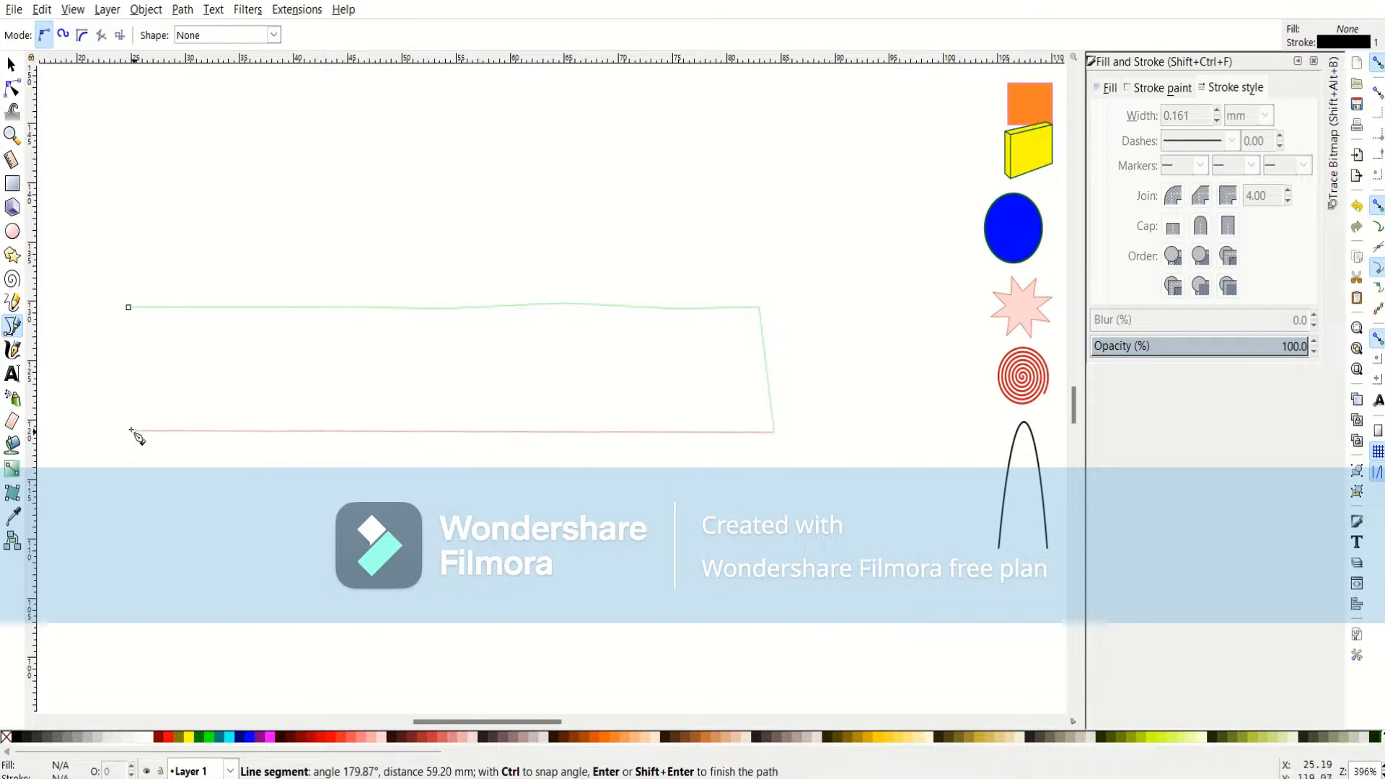
left_click(123, 421)
left_click(128, 307)
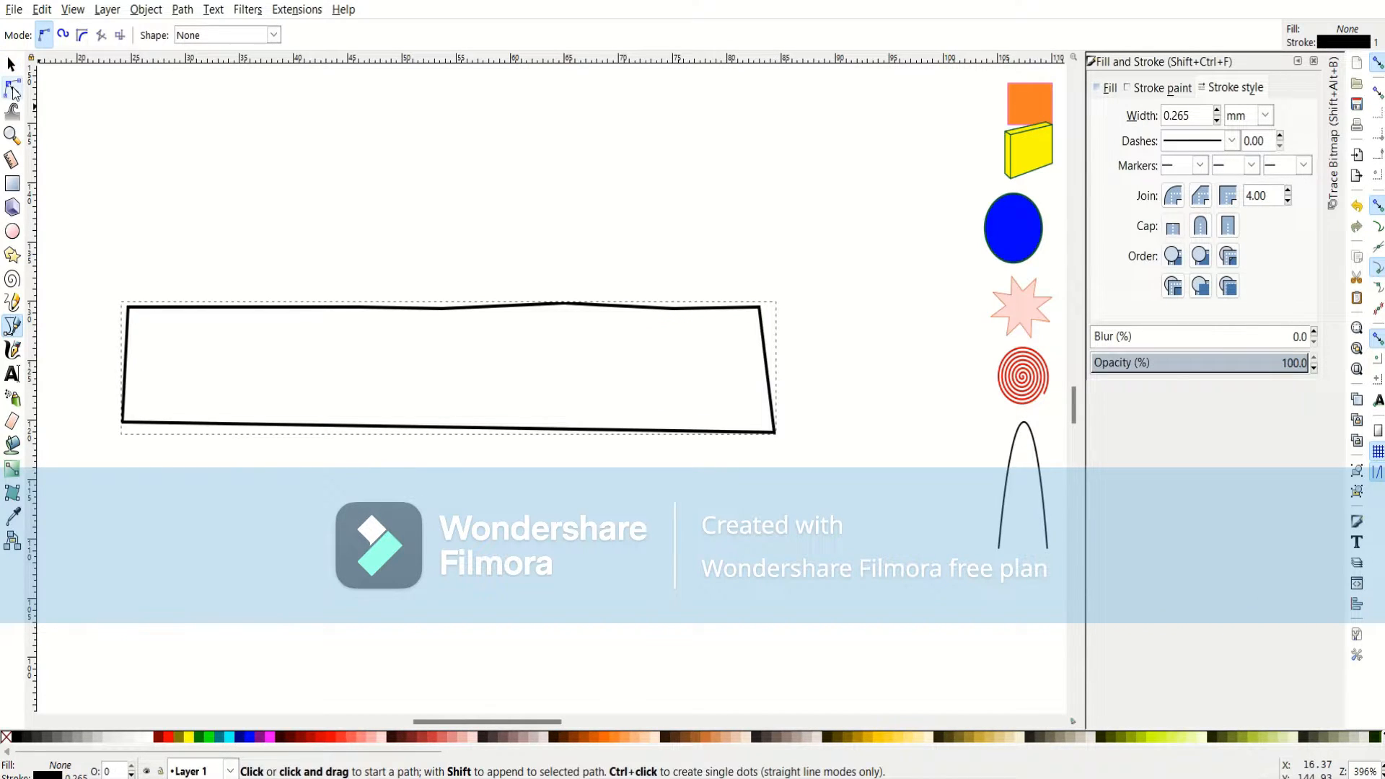
Bend each of the six upper-edge segments of the box downward into a curve with the Node tool, forming a scalloped crown outline.
left_click(13, 89)
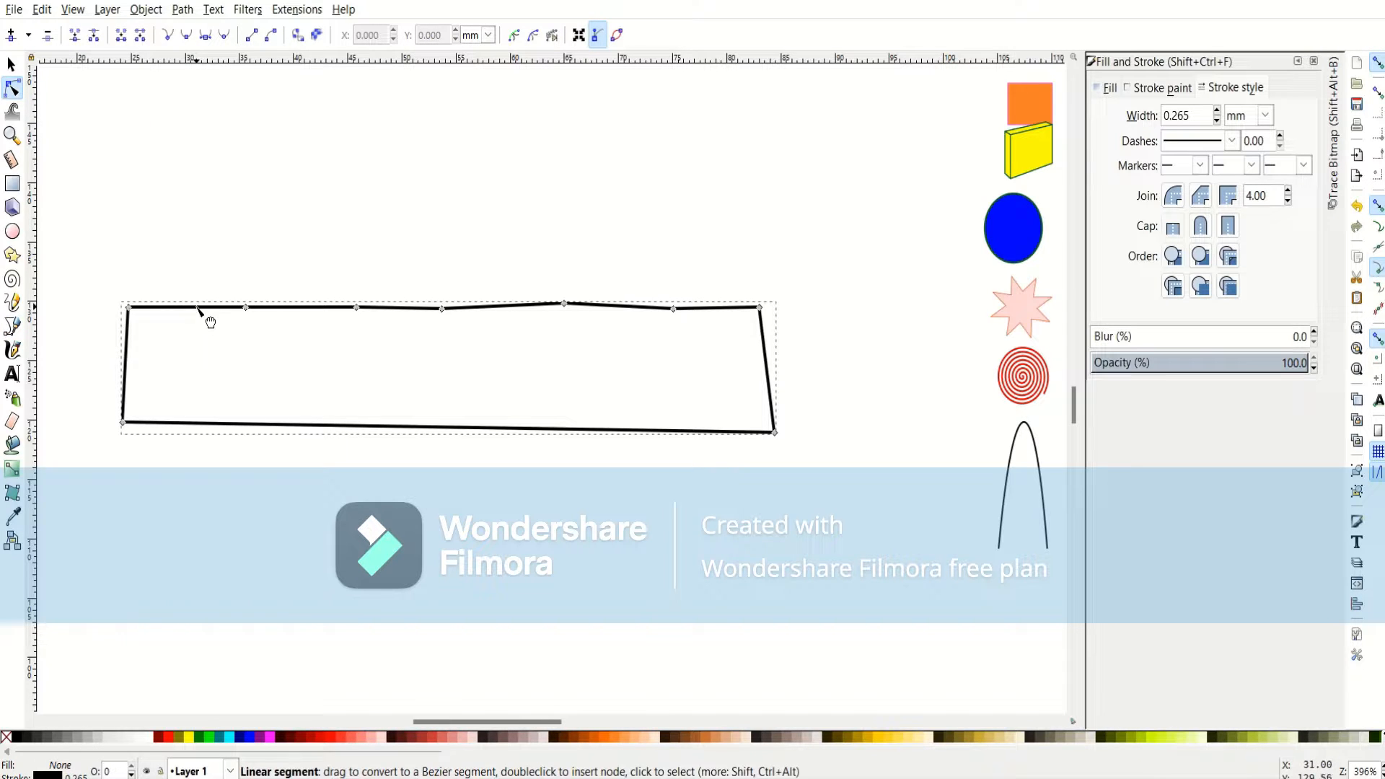
left_click_drag(198, 308, 205, 376)
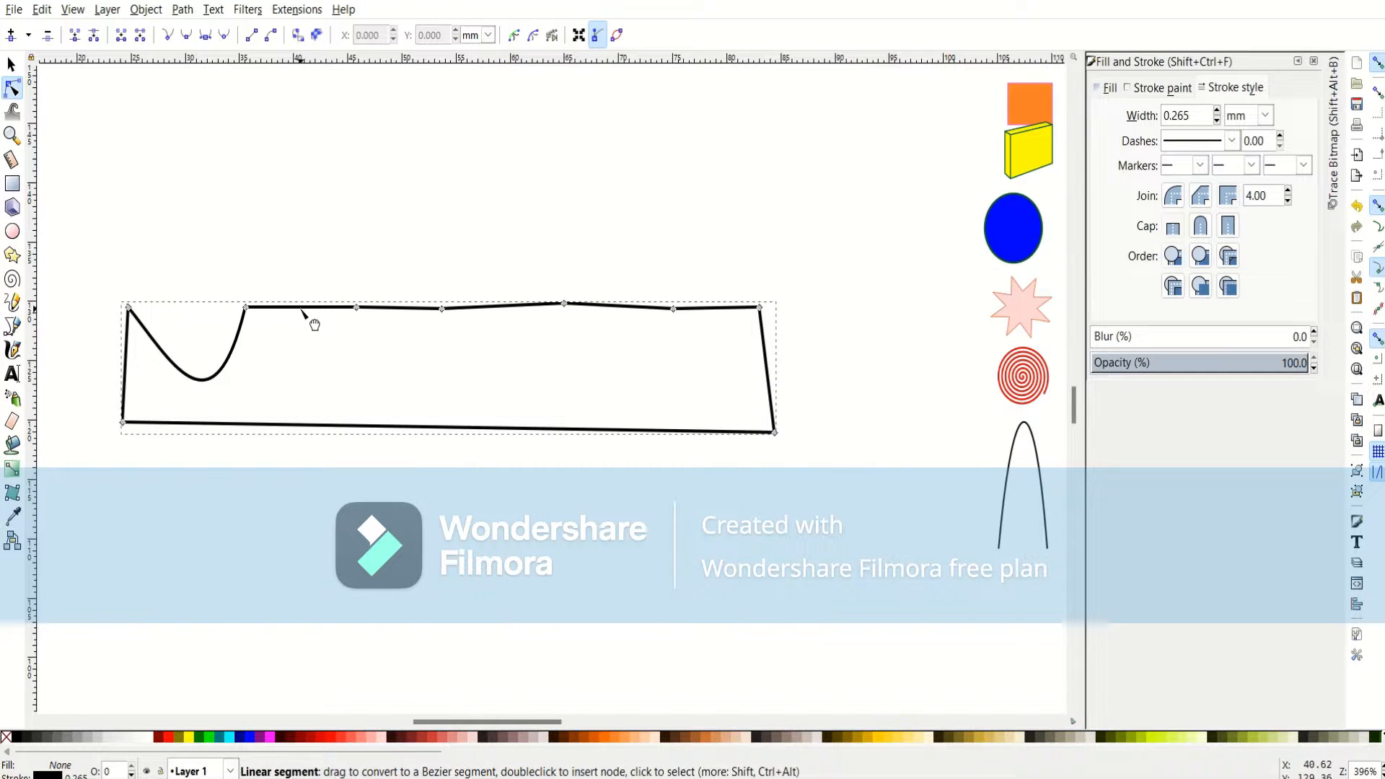
left_click_drag(302, 311, 319, 377)
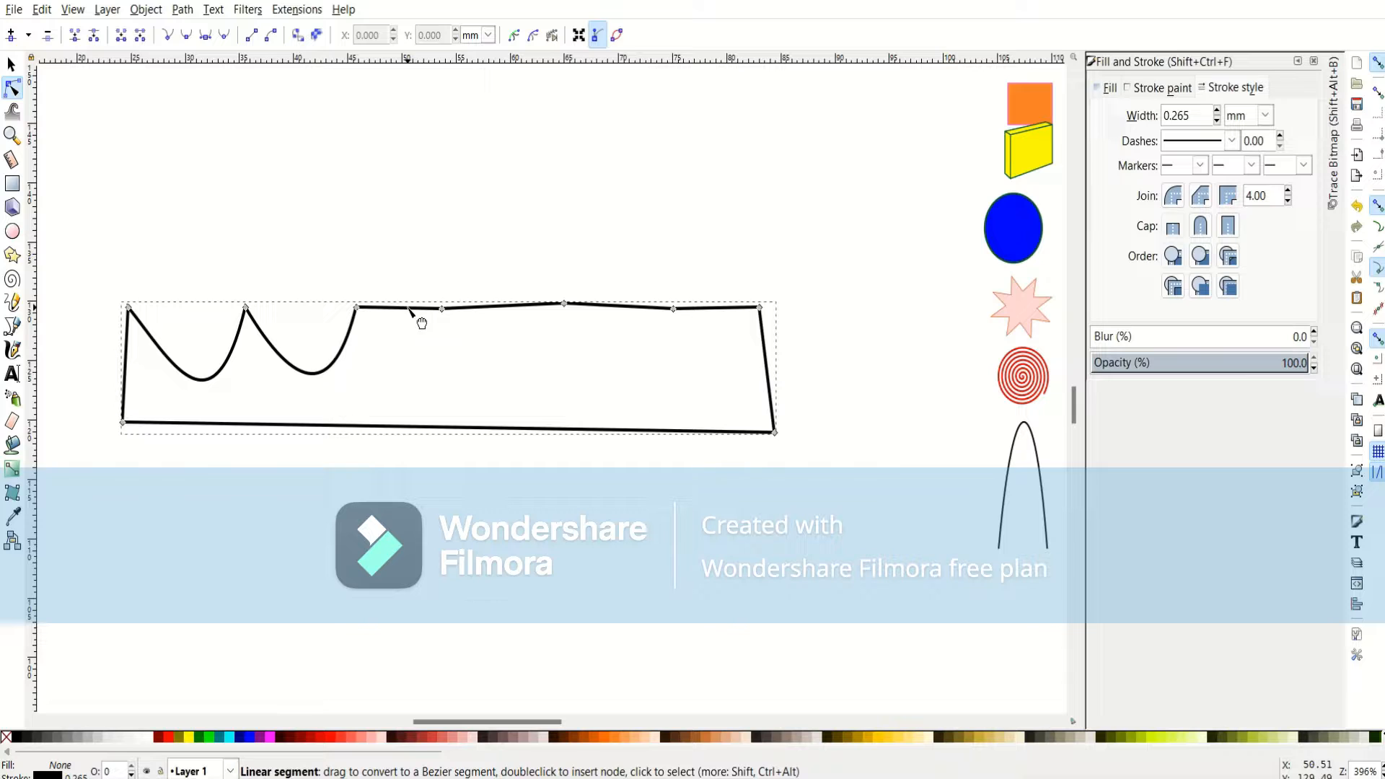
left_click_drag(409, 309, 419, 378)
left_click_drag(507, 315, 510, 370)
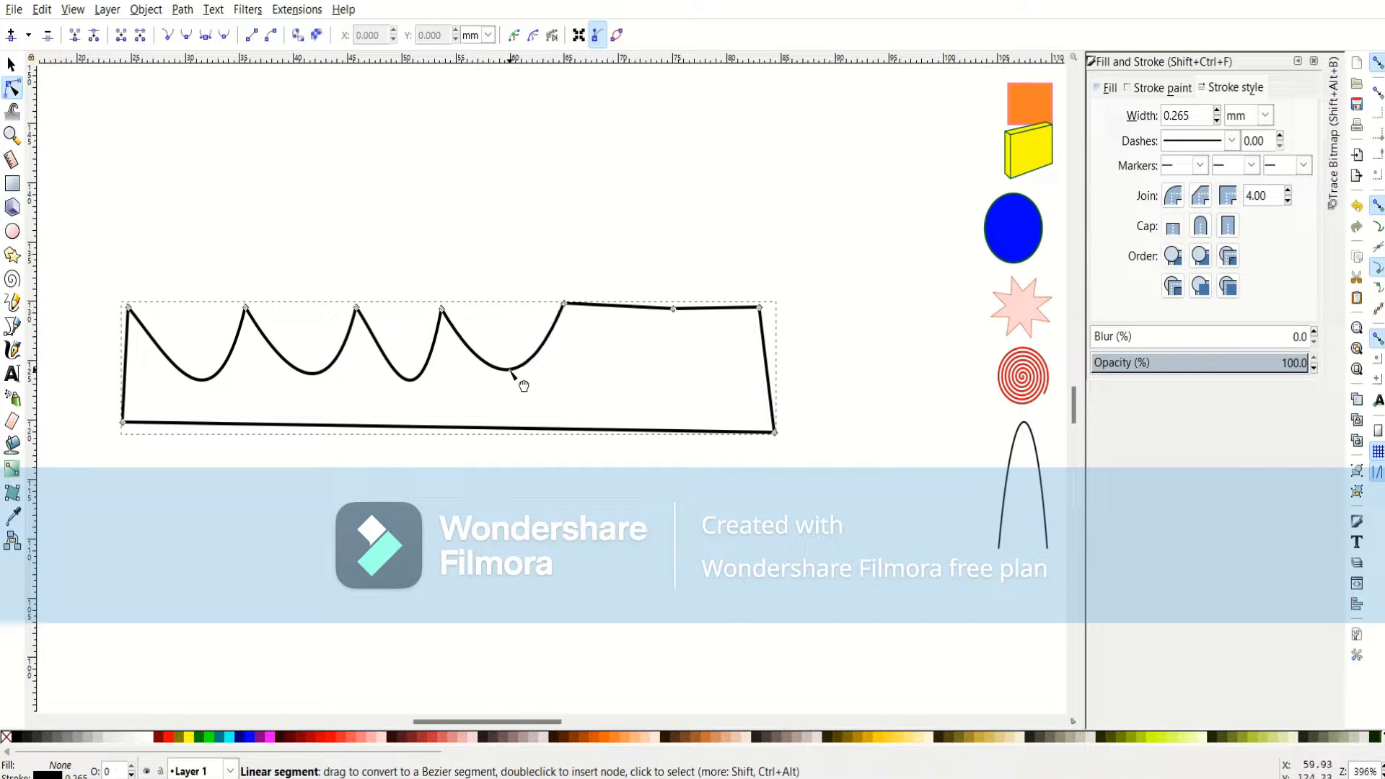
left_click_drag(621, 310, 634, 378)
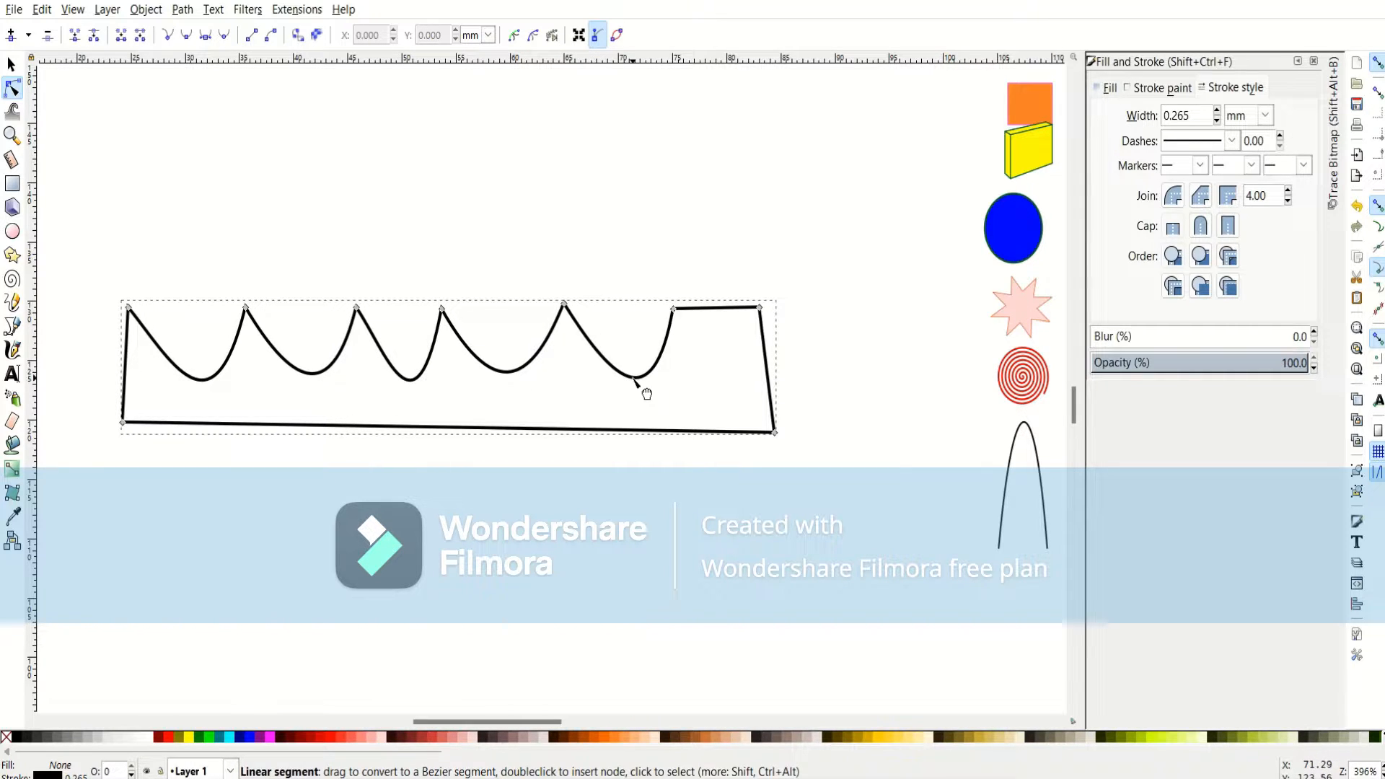
left_click_drag(725, 316, 733, 382)
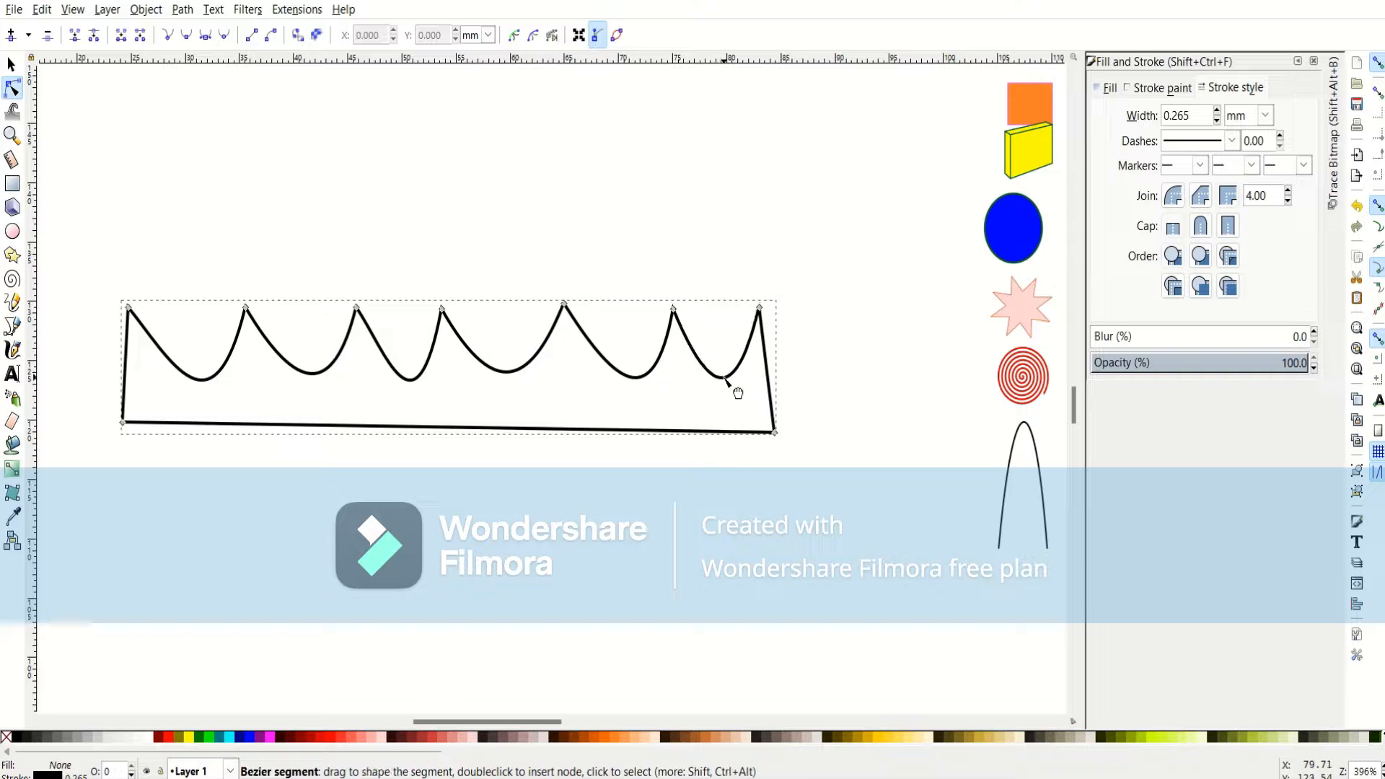
Fill the crown shape with cyan, shrink it to about 11.2 by 4.1 mm, place it below the black arch curve and deselect it.
left_click(12, 66)
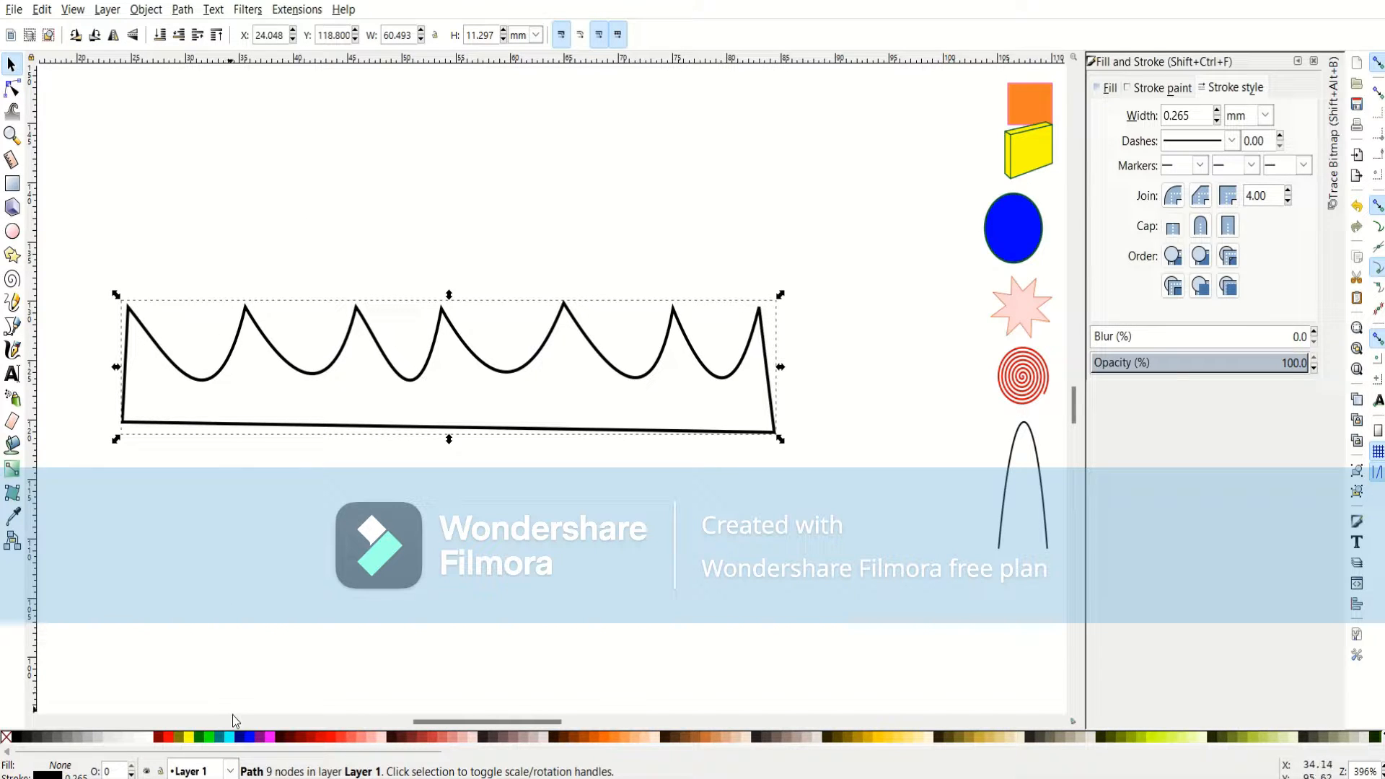
left_click(230, 738)
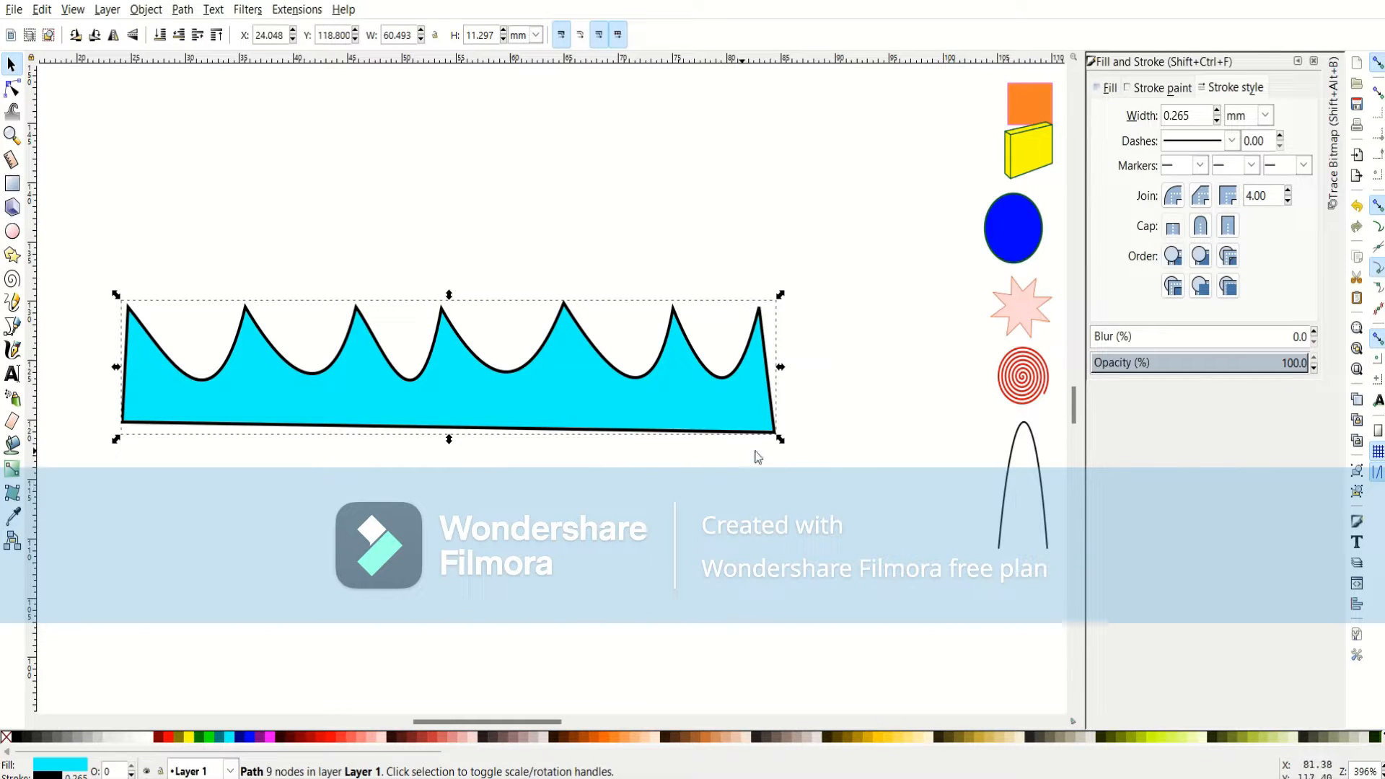
mouse_move(778, 443)
left_mouse_down()
mouse_move(572, 387)
mouse_move(377, 365)
mouse_move(340, 408)
mouse_move(246, 354)
mouse_move(712, 425)
mouse_move(931, 602)
mouse_move(1035, 599)
left_mouse_up()
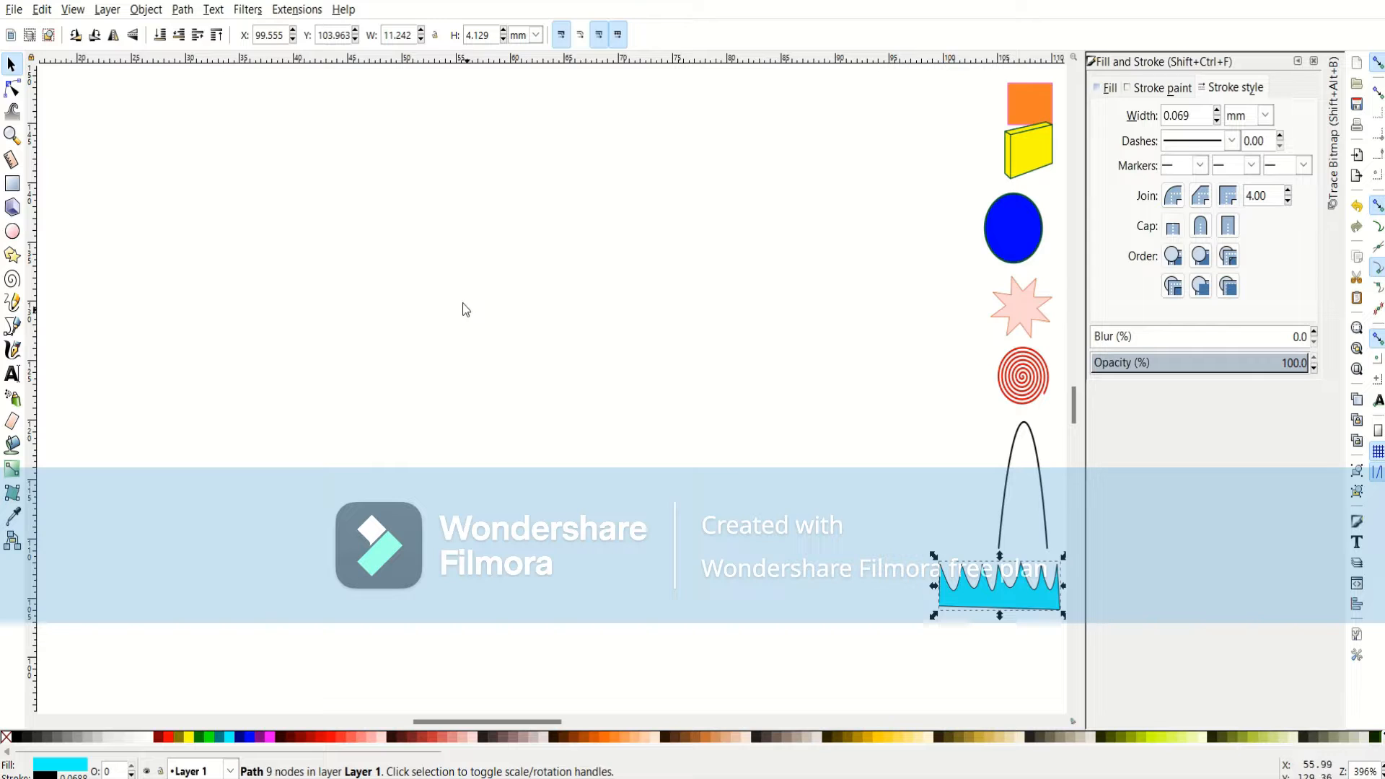
left_click(11, 64)
left_click(256, 239)
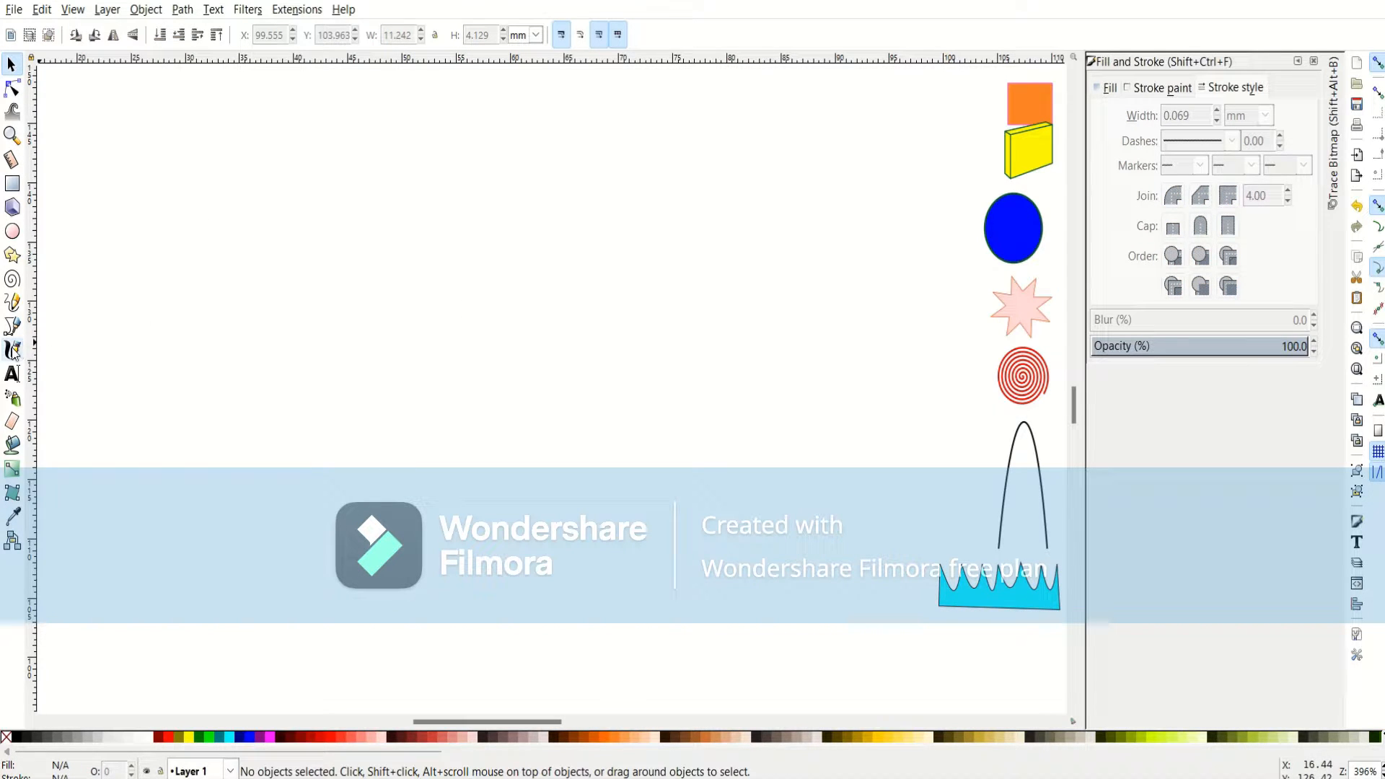
Draw two slanted calligraphic strokes side by side, the second about 12 by 21 mm, with the Calligraphy tool.
left_click(12, 351)
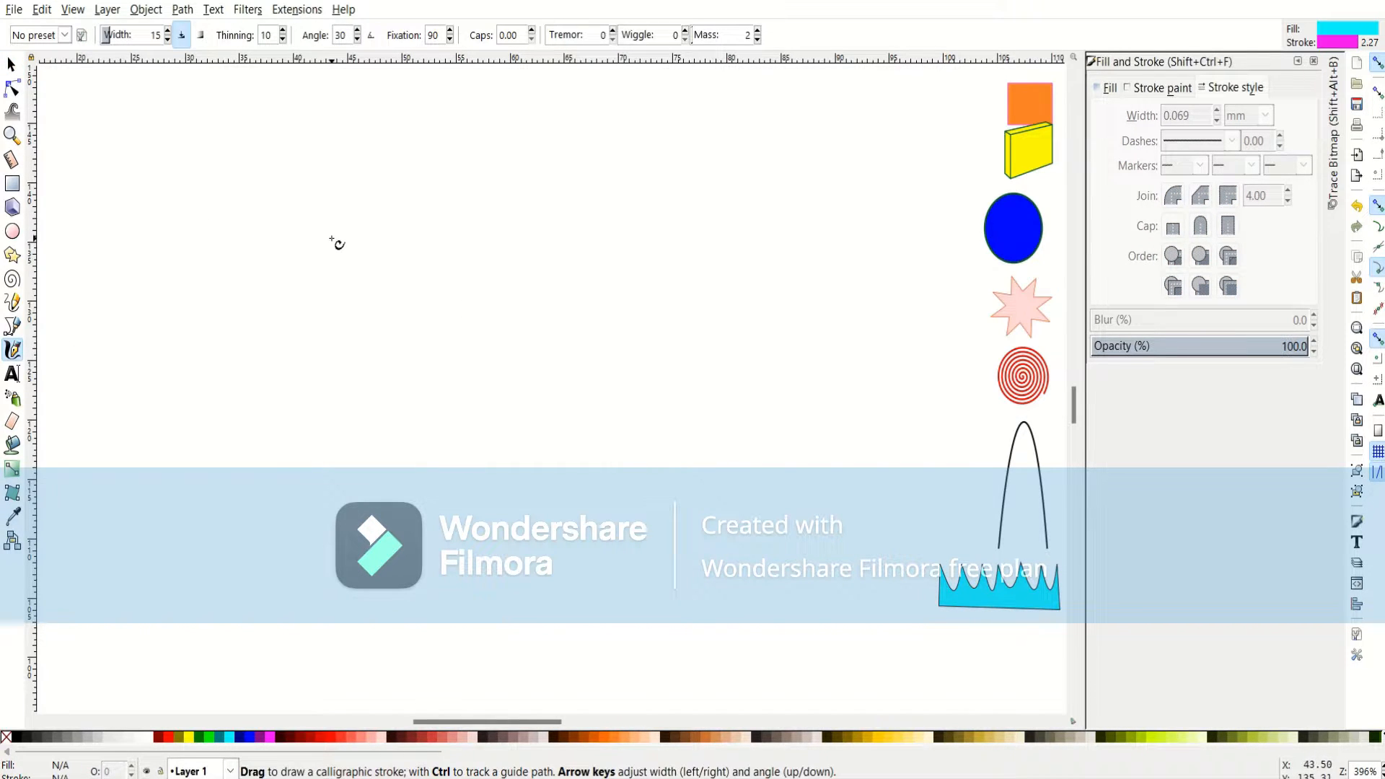
left_click_drag(330, 239, 413, 409)
left_click_drag(438, 216, 553, 456)
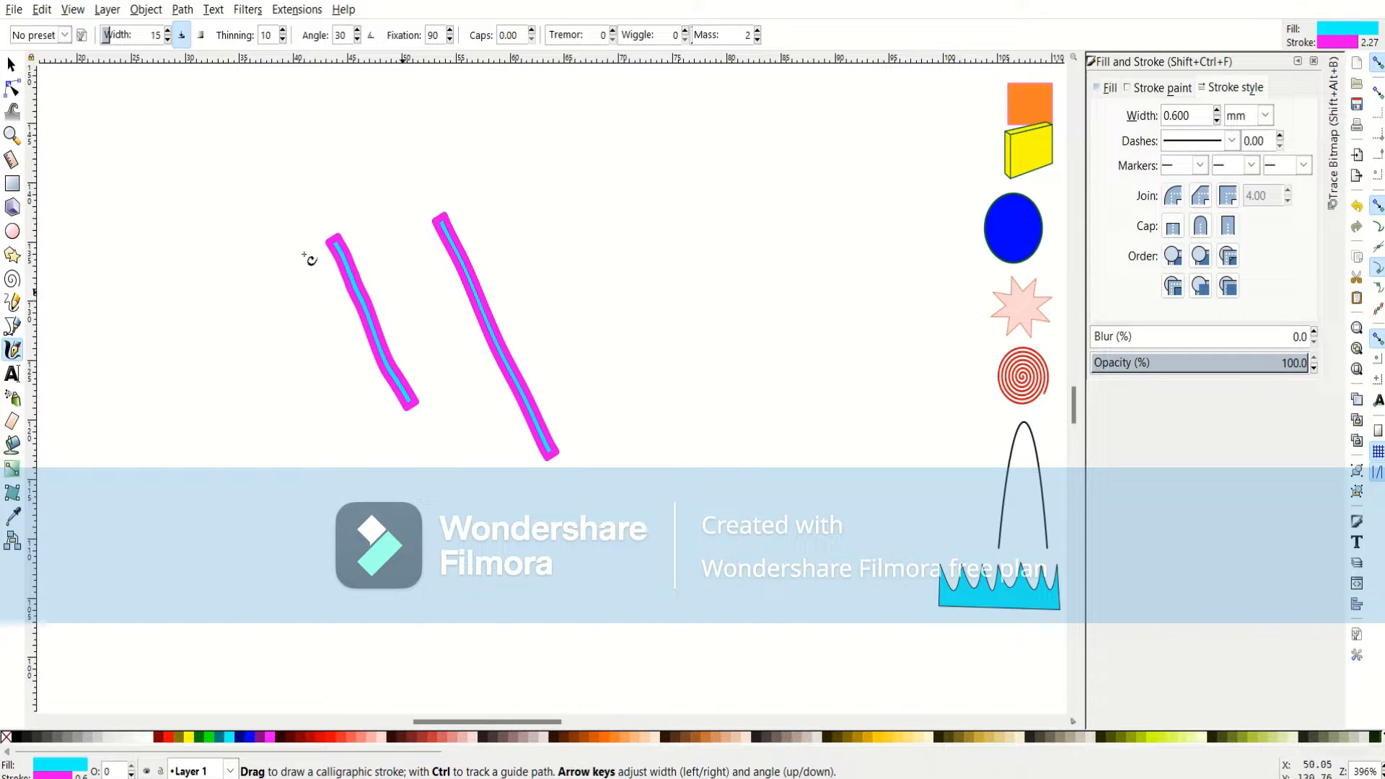
Set the stroke width of the second calligraphic line to 0 mm and deselect it.
key("s")
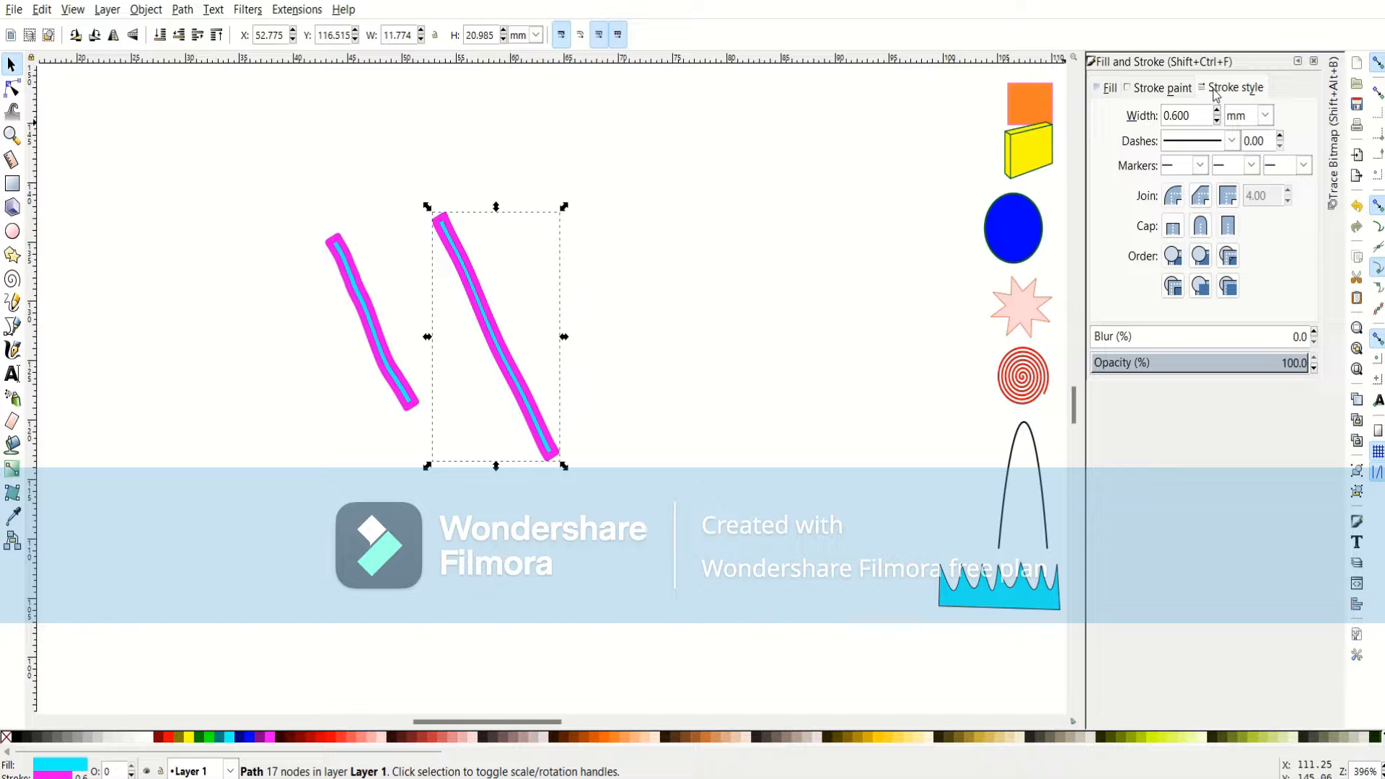
triple_click(1202, 114)
key("Return")
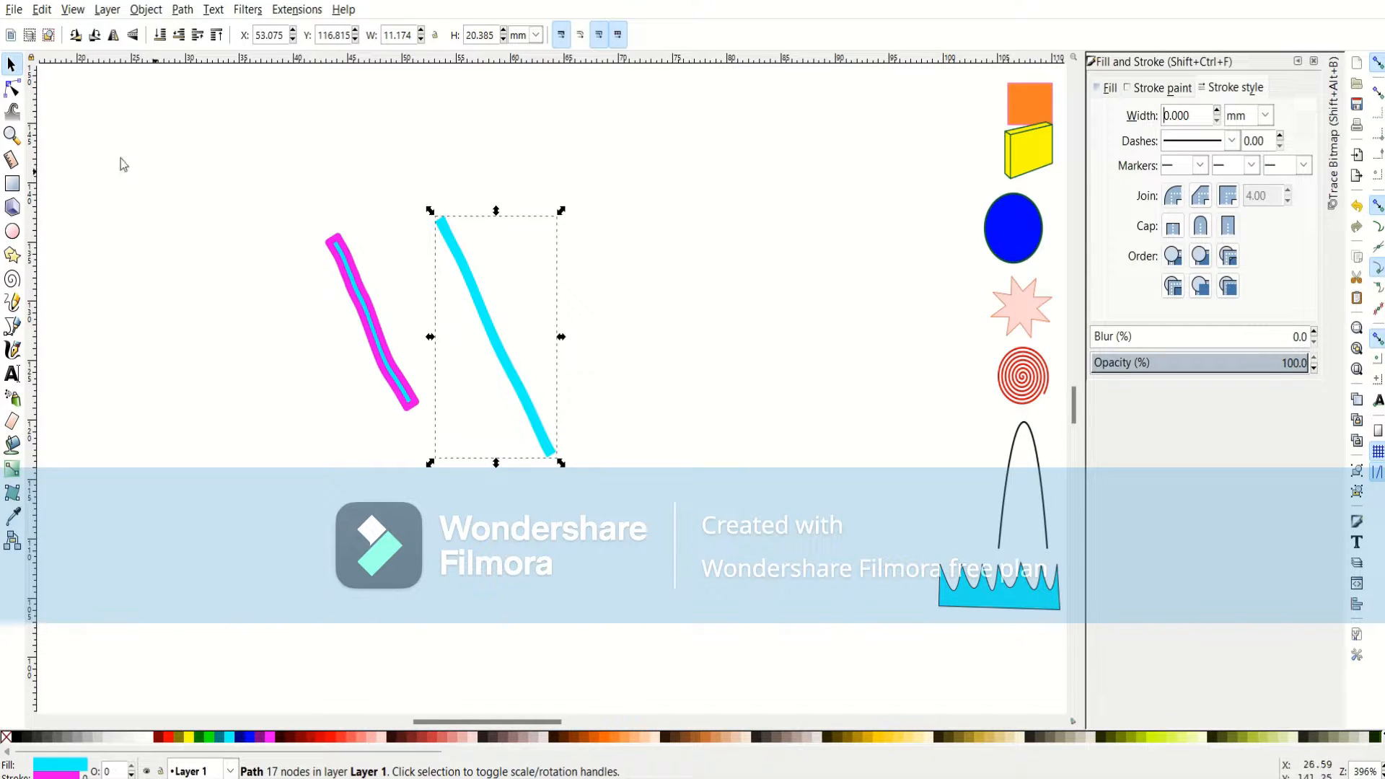
left_click(187, 384)
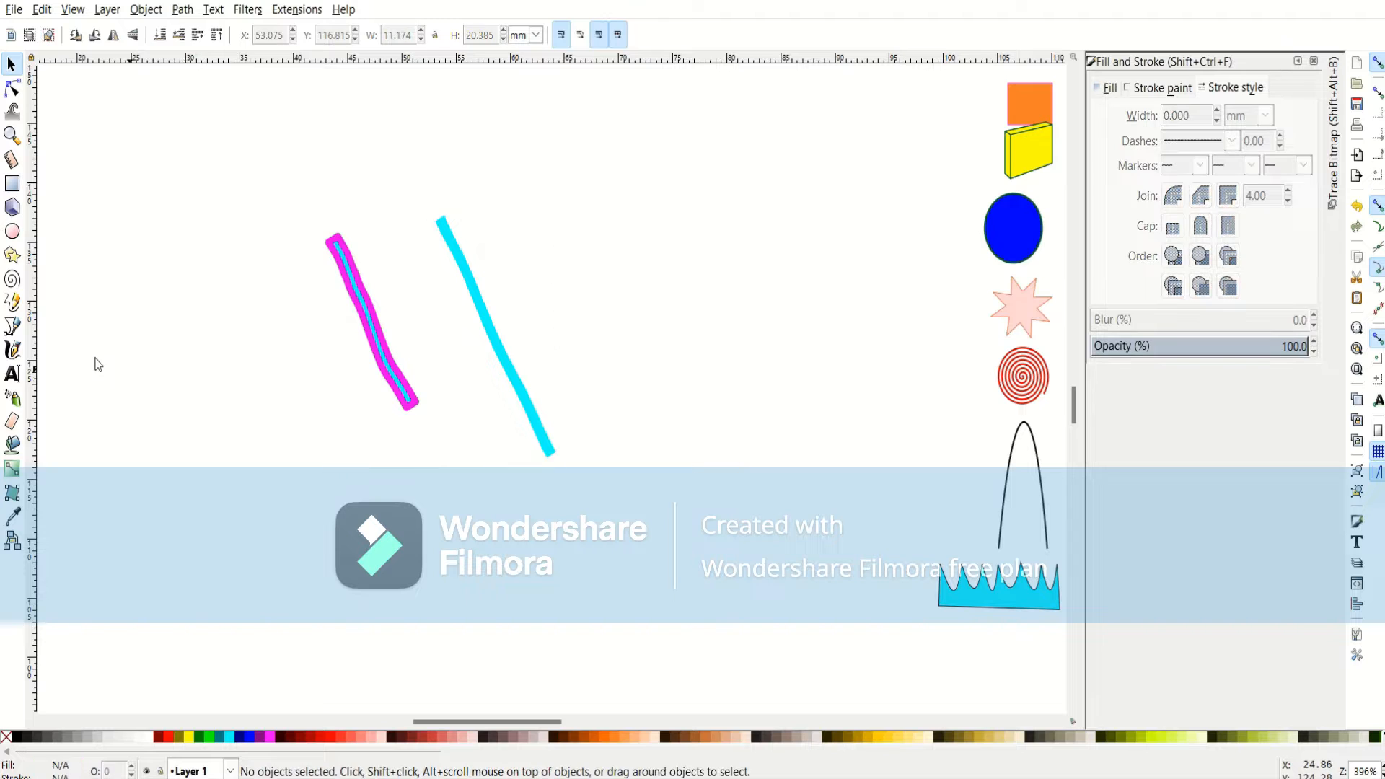
Draw one slanted and one near-vertical calligraphic stroke beside the others and scribble a dense patch between the slanted lines.
left_click(11, 352)
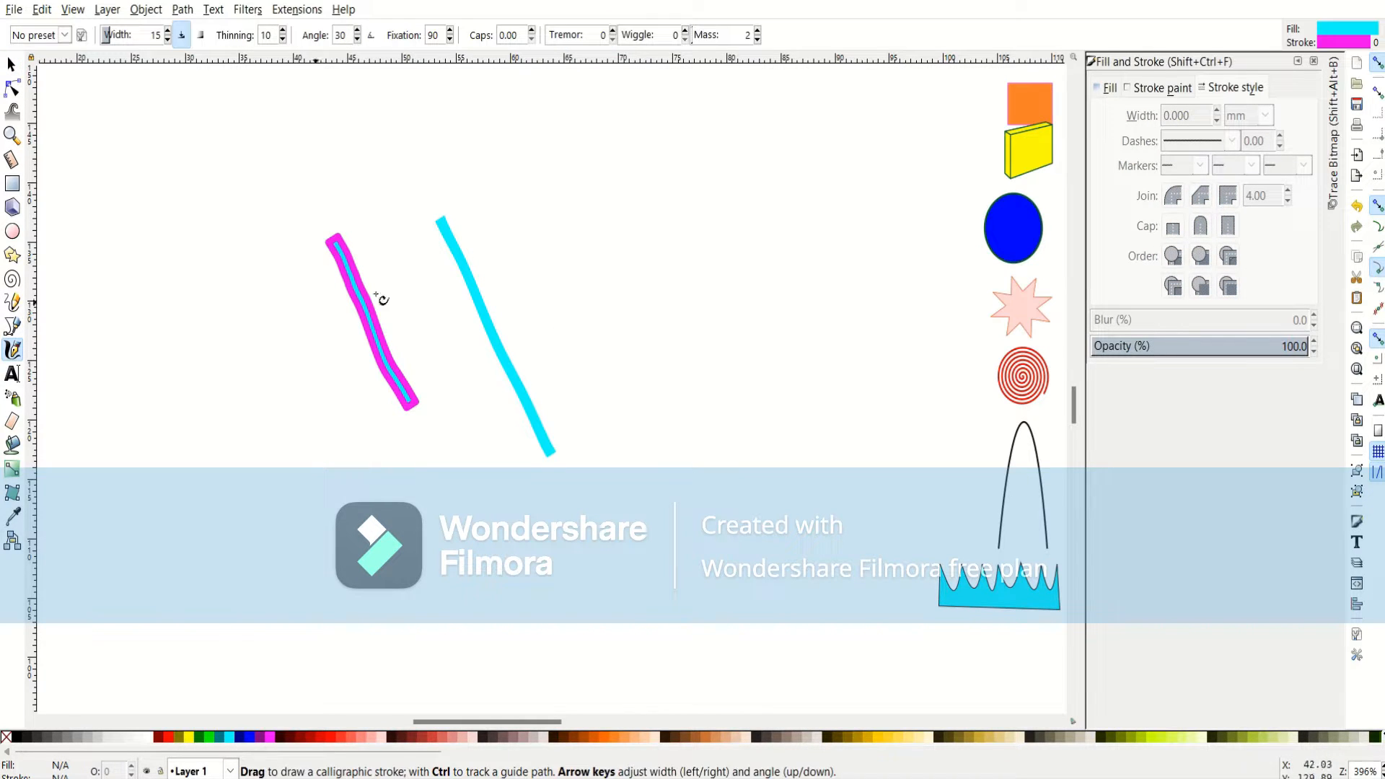
left_click_drag(566, 186, 661, 419)
left_click_drag(712, 177, 718, 536)
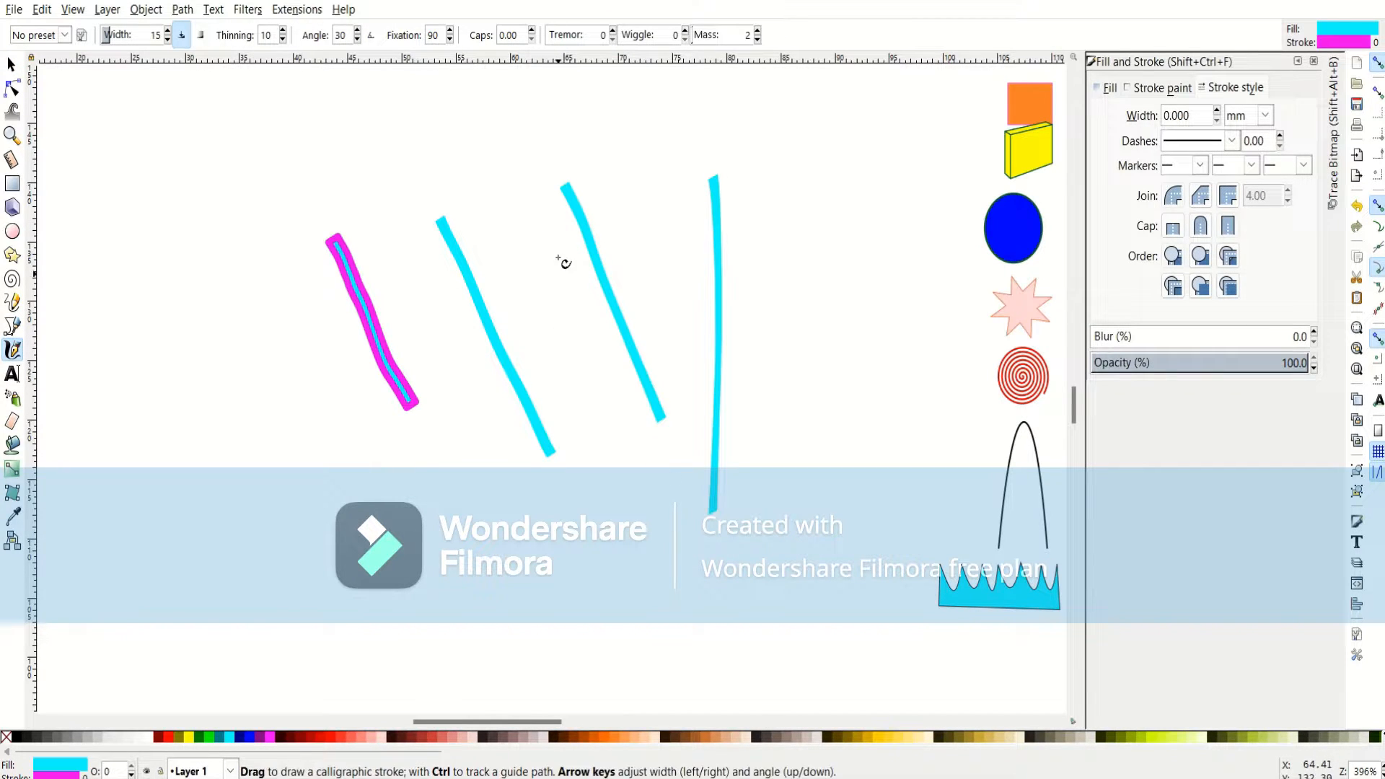
mouse_move(560, 261)
left_mouse_down()
mouse_move(506, 320)
mouse_move(483, 308)
mouse_move(515, 311)
mouse_move(499, 321)
mouse_move(530, 255)
left_mouse_up()
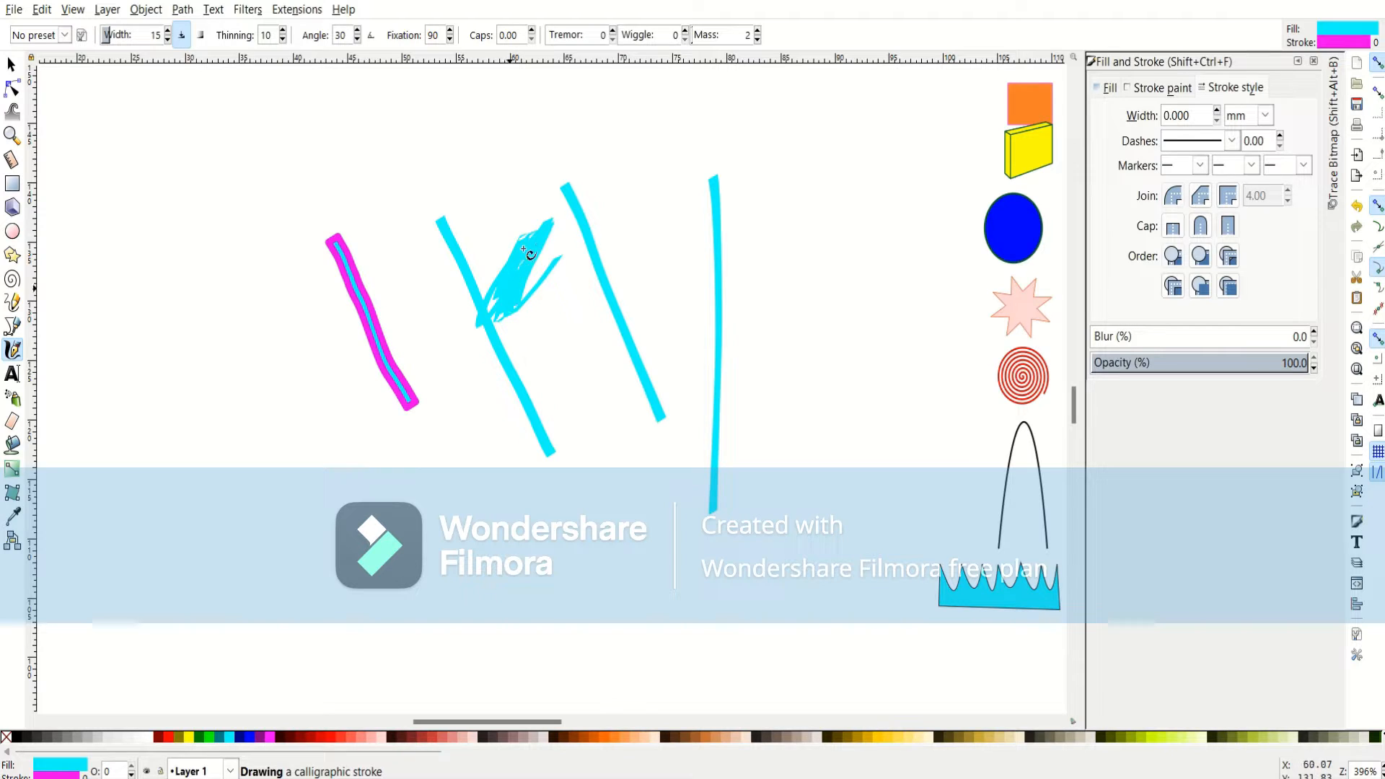
left_click_drag(491, 322, 519, 254)
left_click_drag(476, 318, 484, 319)
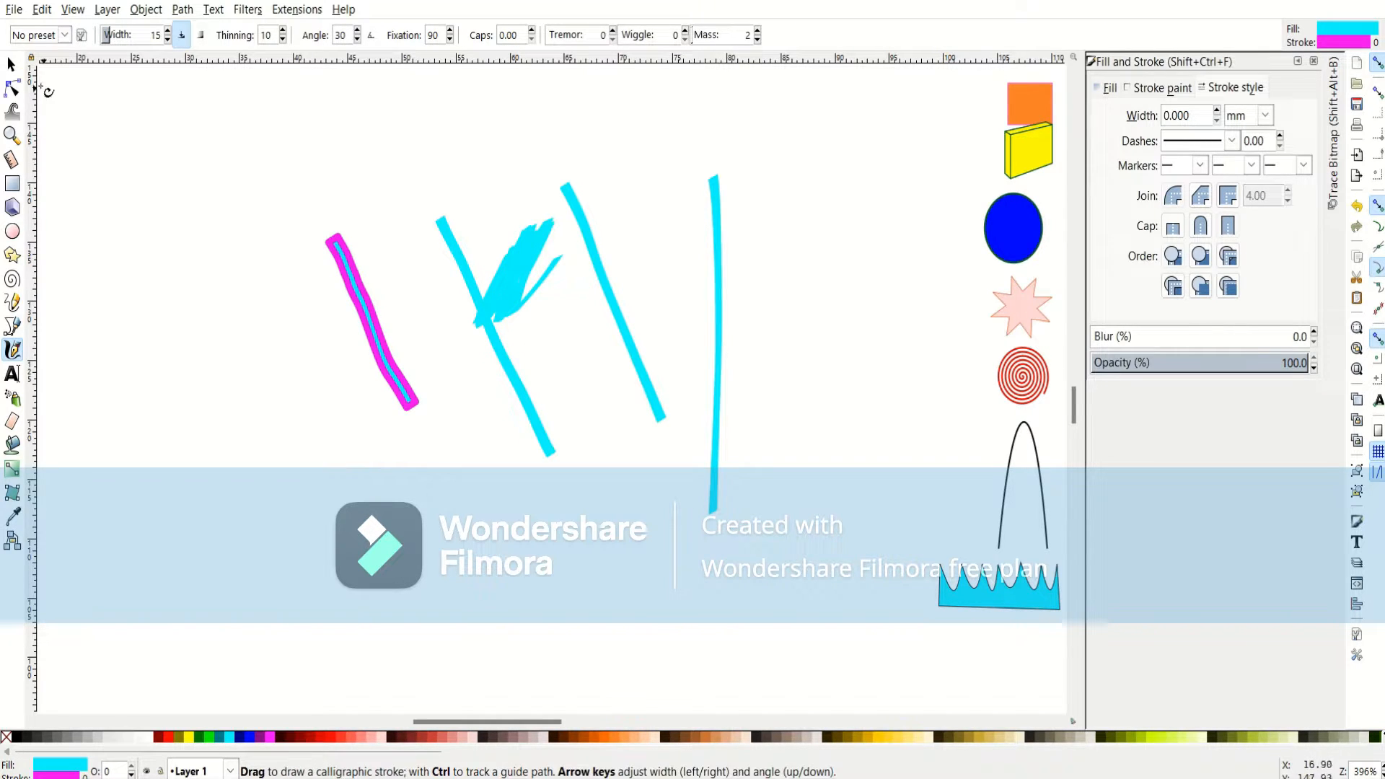
Delete all the calligraphic strokes together.
left_click(11, 65)
left_click(258, 201)
mouse_move(231, 147)
left_mouse_down()
mouse_move(773, 504)
mouse_move(798, 548)
left_mouse_up()
key("Delete")
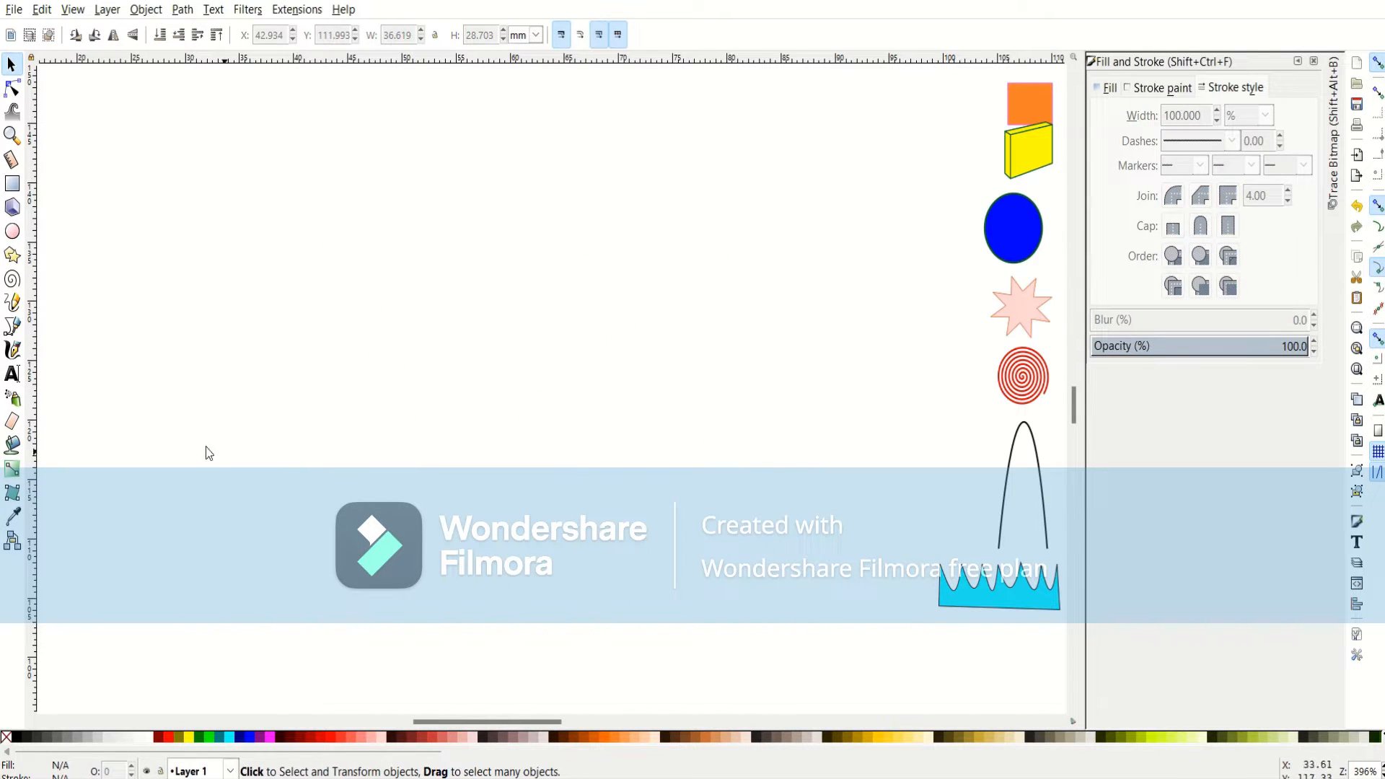
Add the text "watch" to the canvas in Times New Roman at size 72.
left_click(13, 374)
left_click(320, 278)
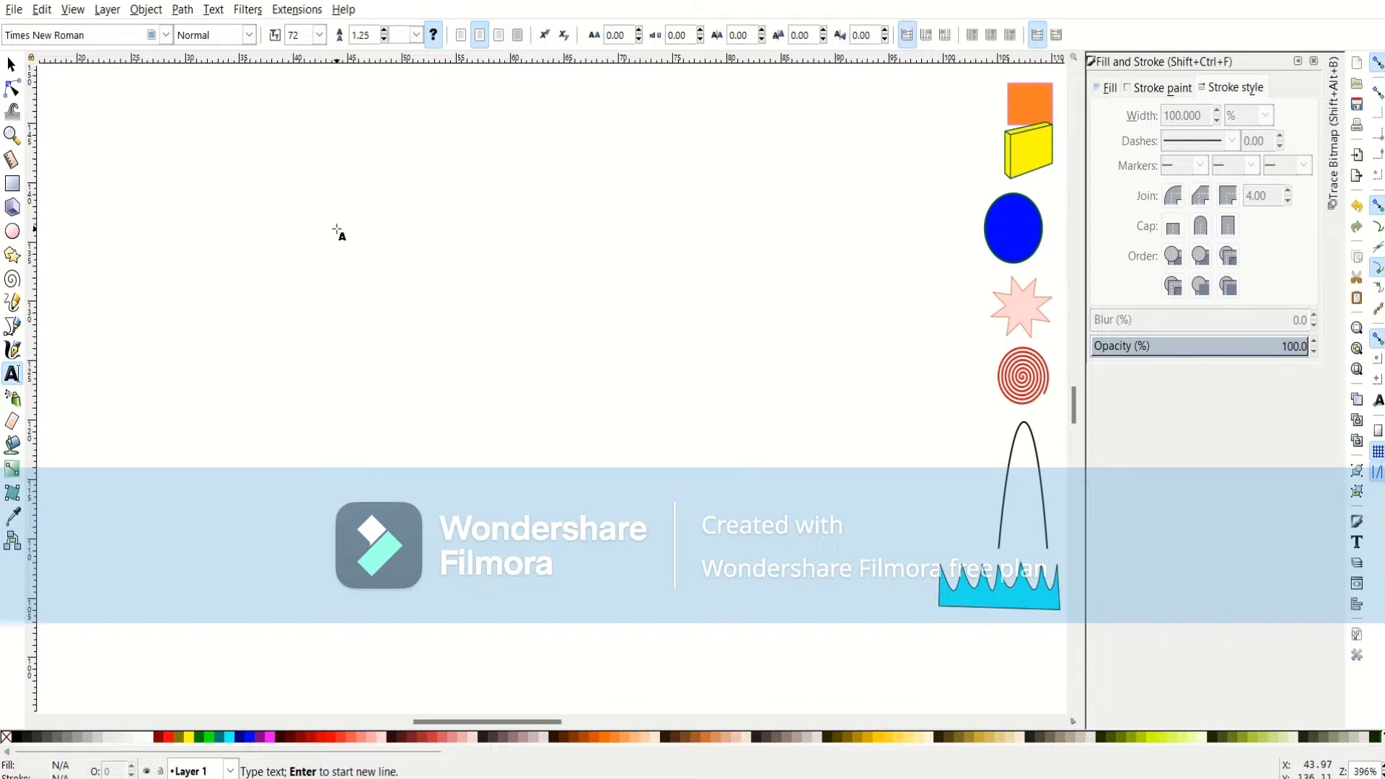
type("watch")
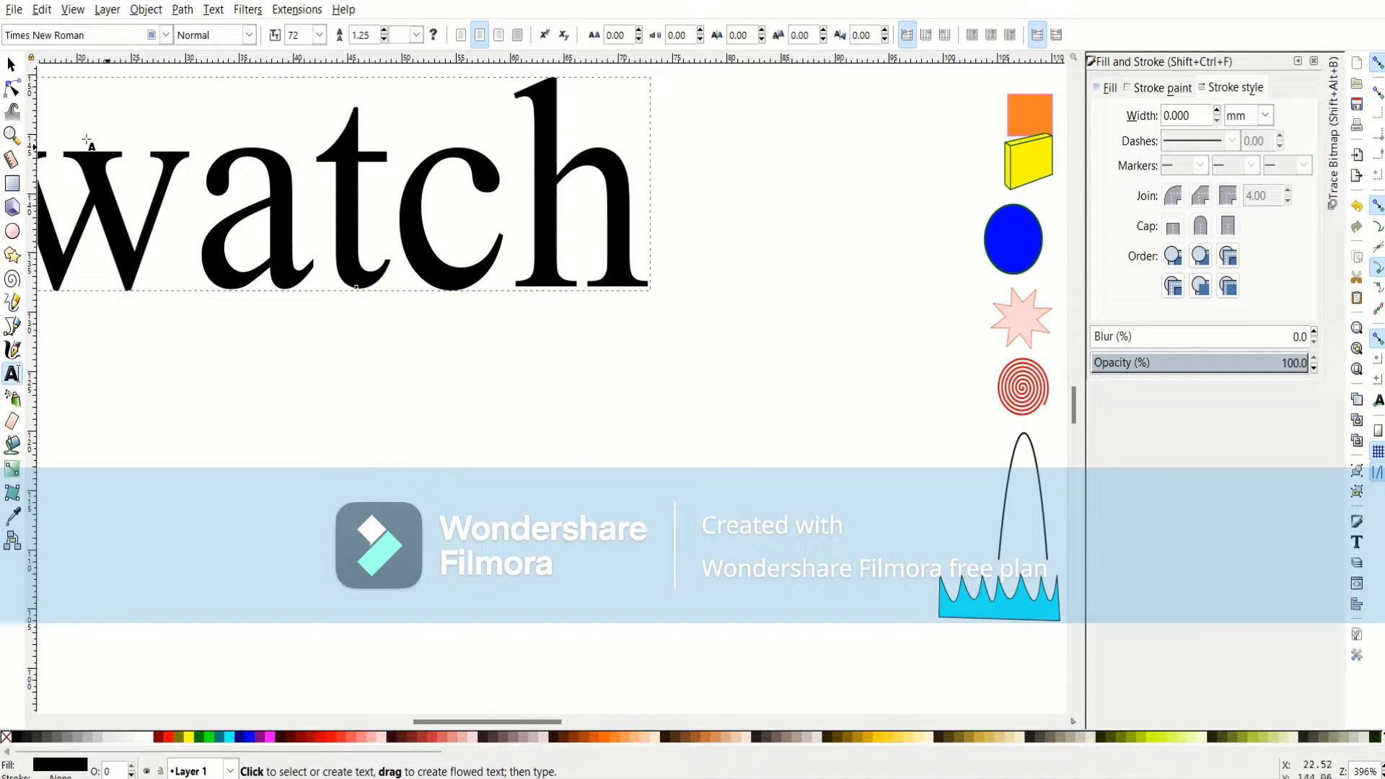
Shrink the "watch" text to about 28.8 by 11.9 mm and move it to the middle of the empty canvas area.
left_click(10, 64)
left_click_drag(421, 191, 584, 386)
left_click_drag(826, 492, 479, 417)
left_click(361, 361)
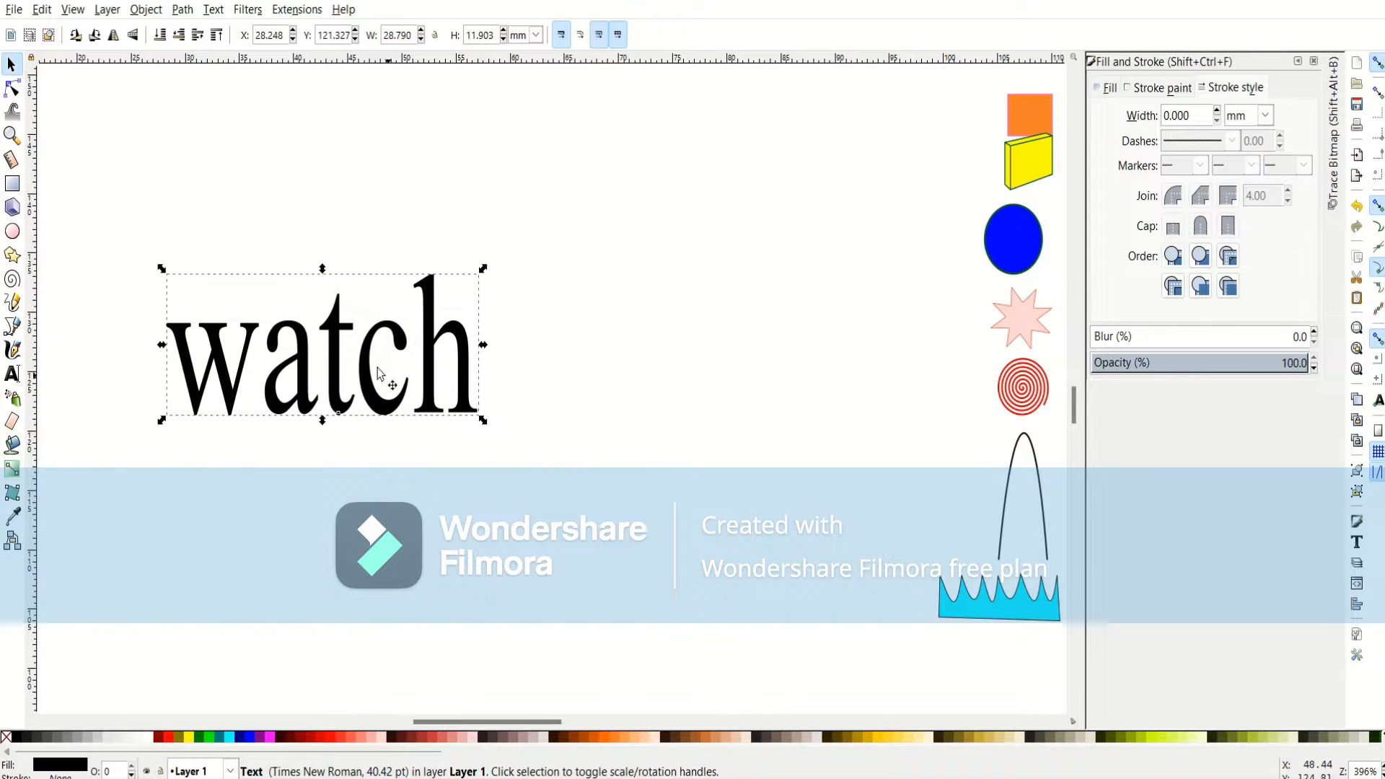
left_click_drag(360, 361, 538, 317)
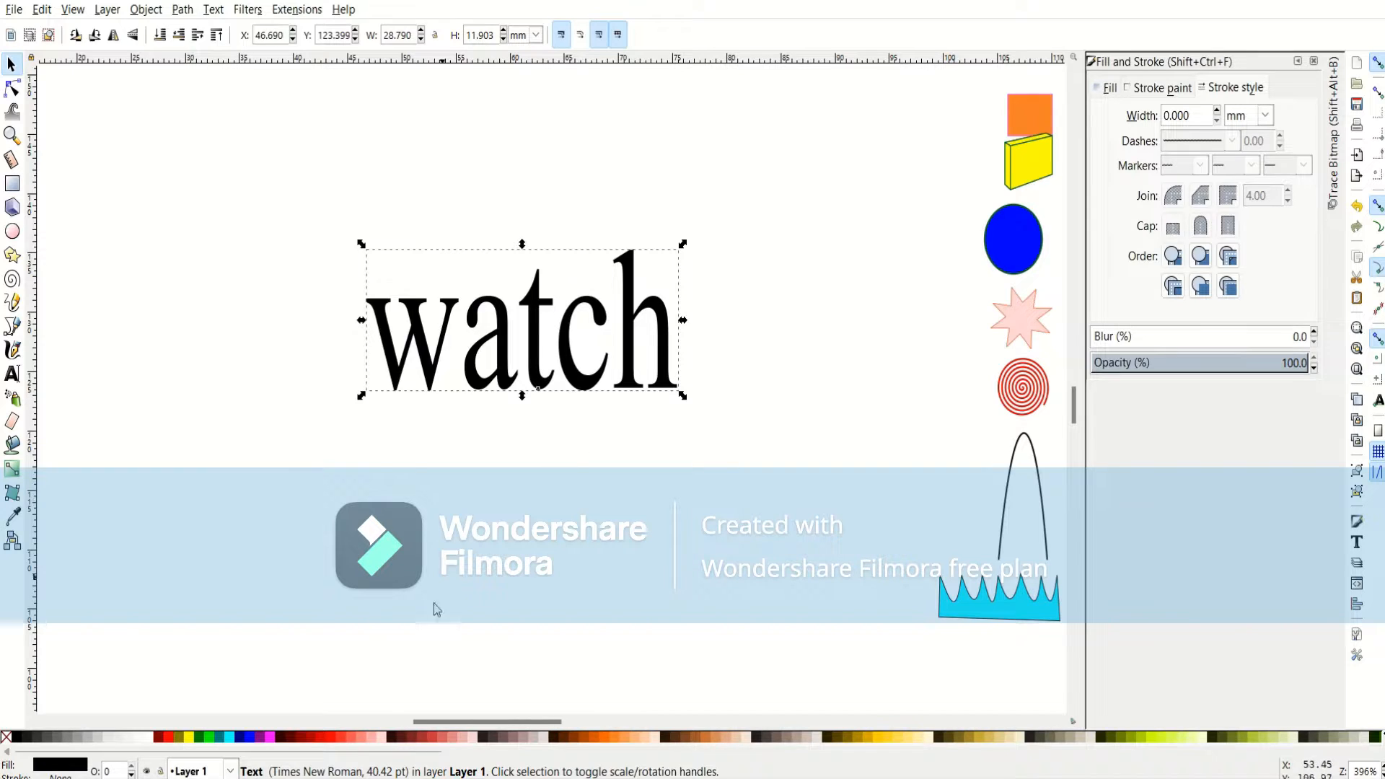
Try magenta, red, light pink and a dark shade as the "watch" text's fill, finishing with orange.
left_click(272, 737)
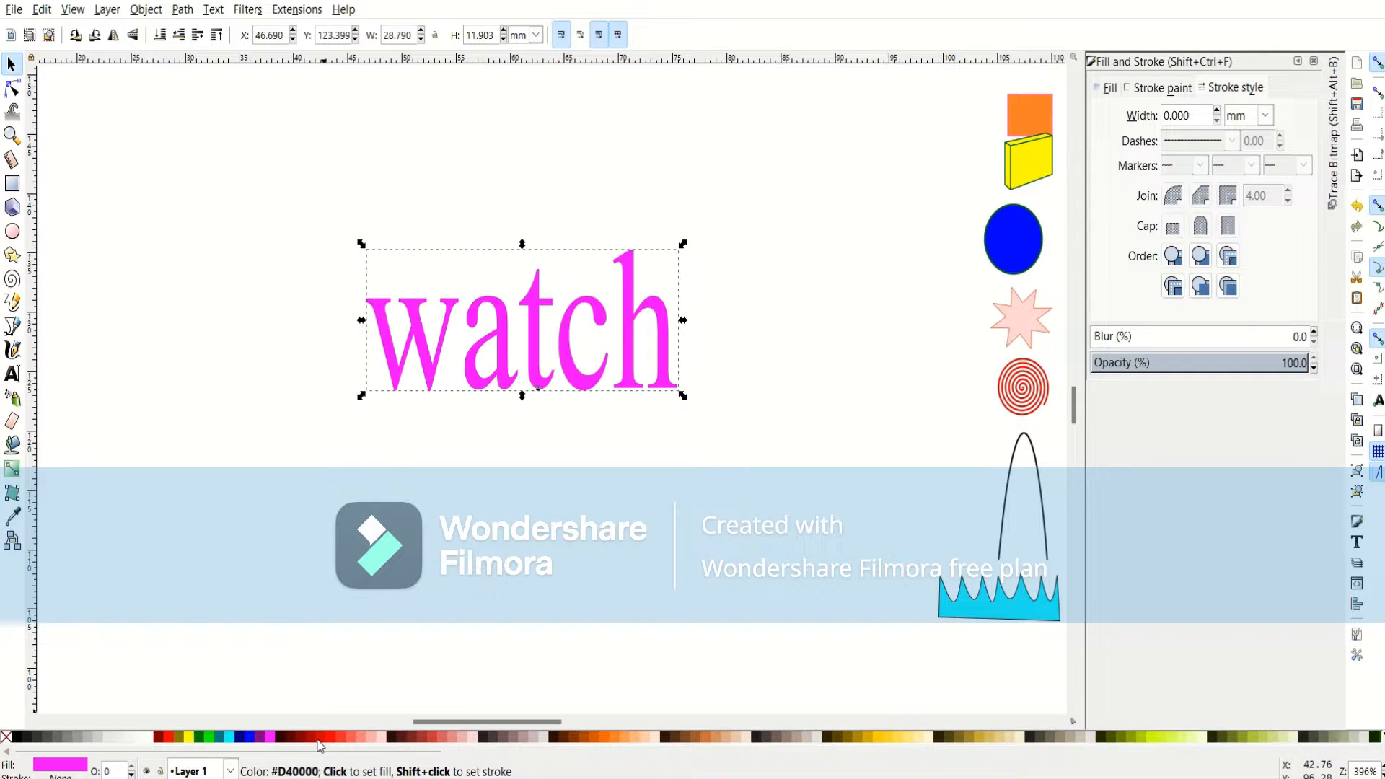
left_click(326, 736)
left_click(370, 736)
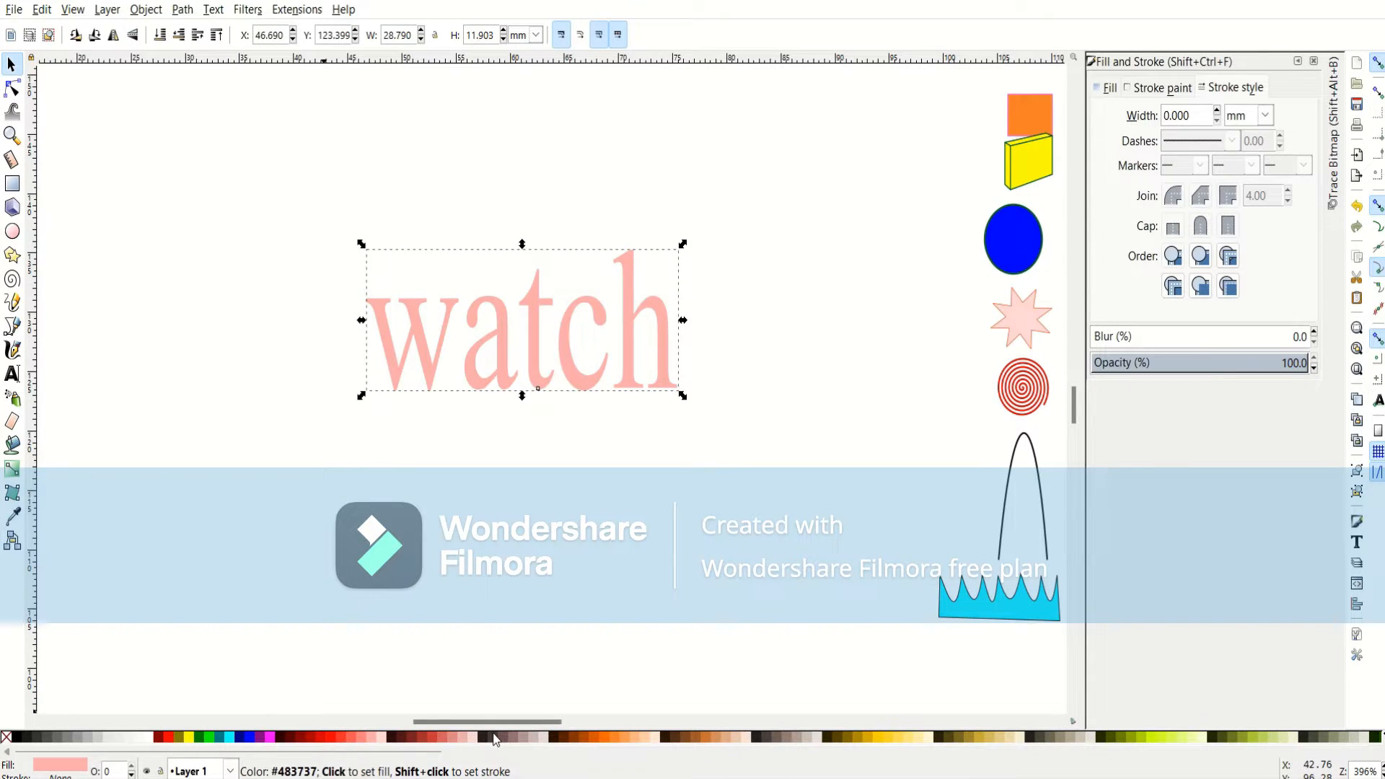
left_click(482, 736)
left_click(605, 736)
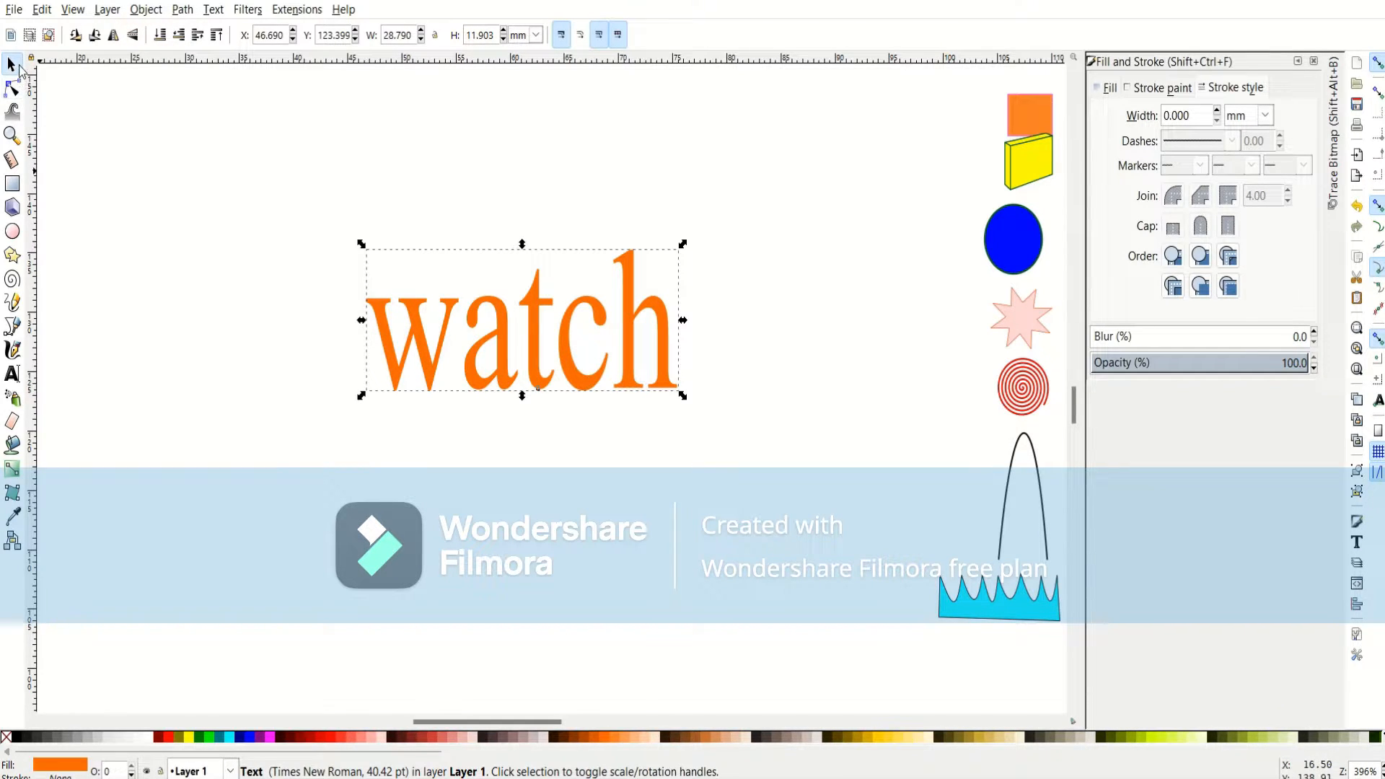
left_click(573, 620)
Try the Bold Italic, Bold and Italic styles on the "watch" text and set it back to Normal.
key("t")
left_click(519, 347)
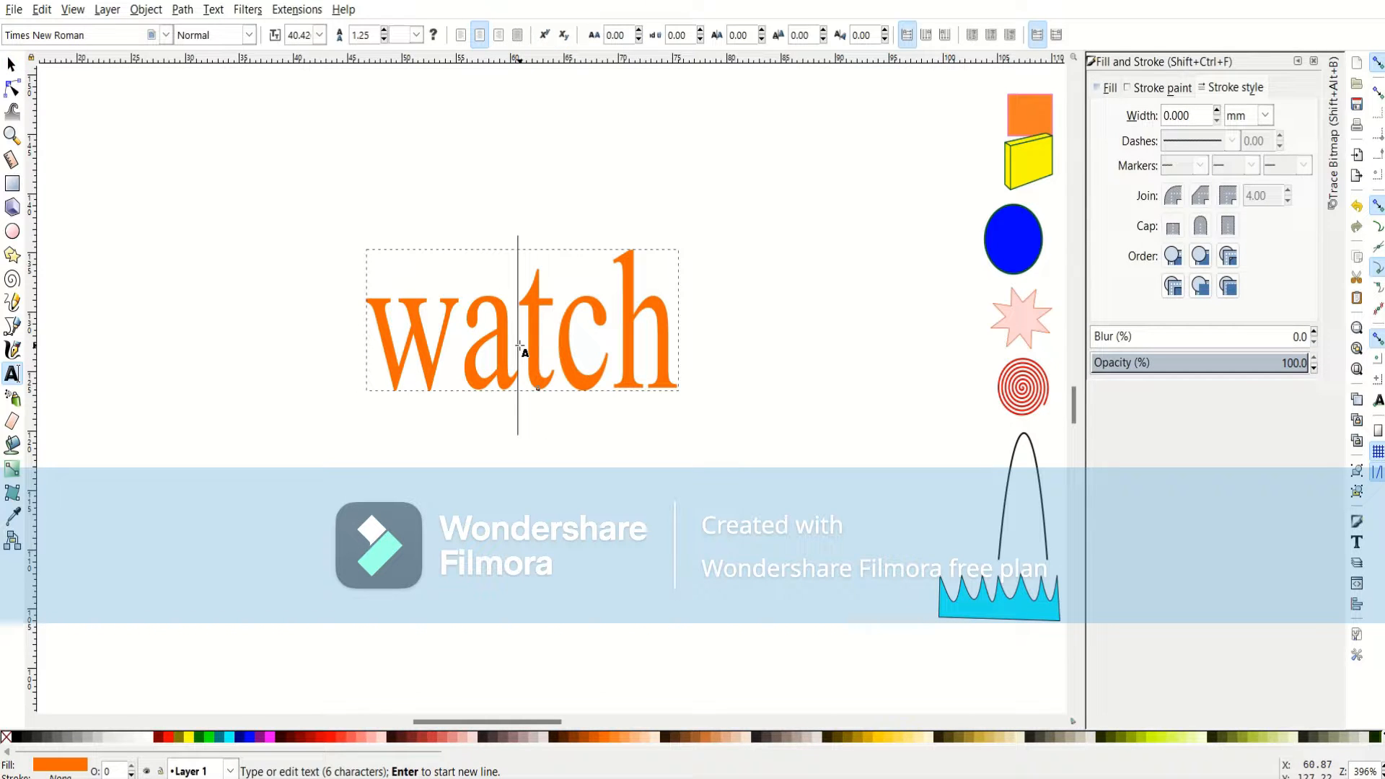
left_click(246, 35)
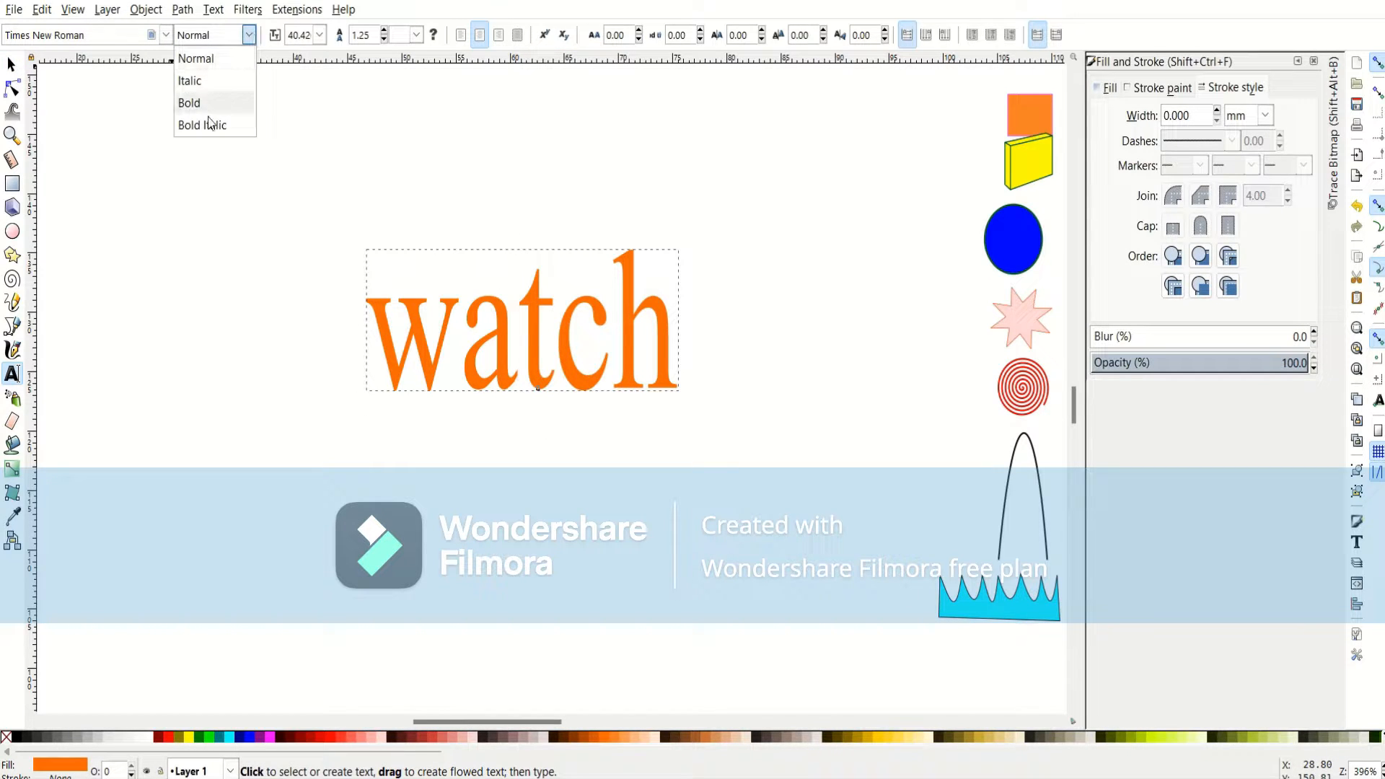
left_click(206, 124)
left_click(249, 37)
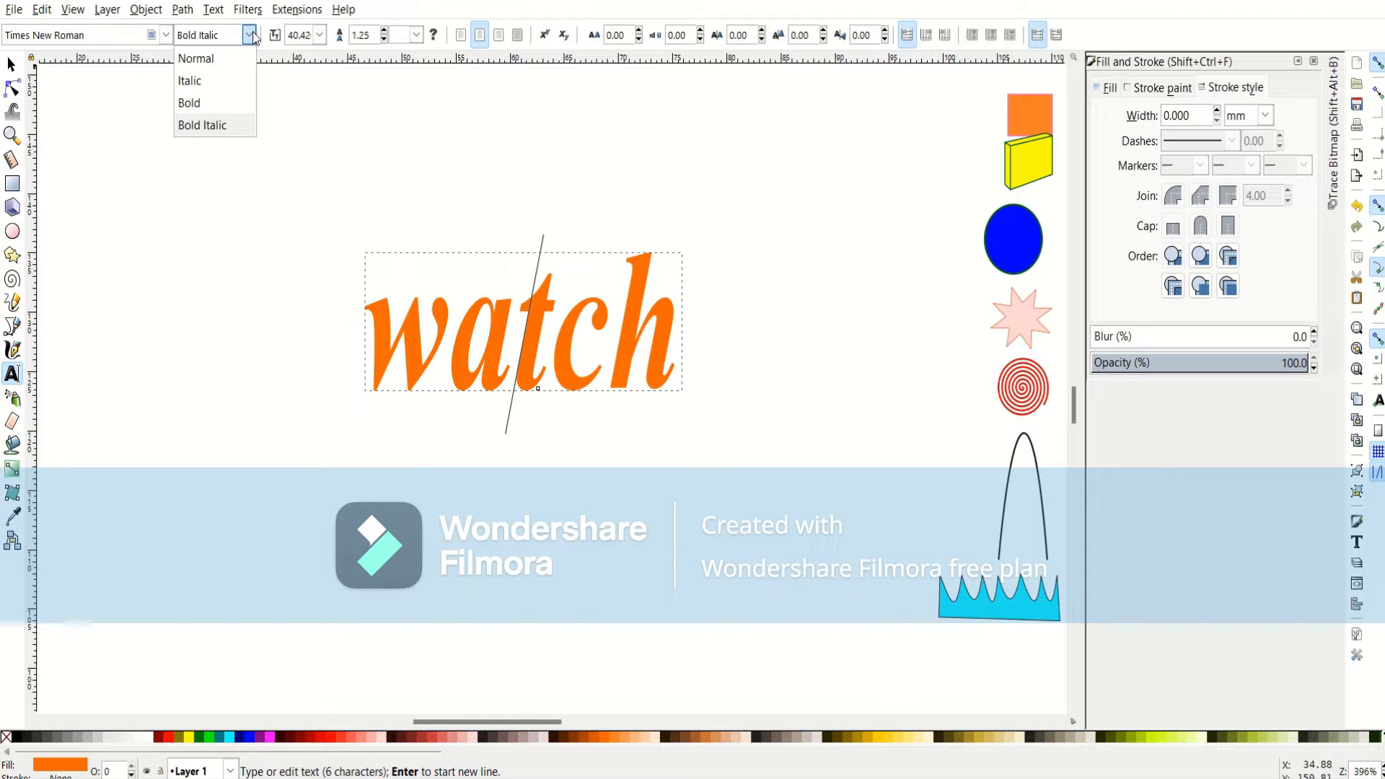
left_click(223, 106)
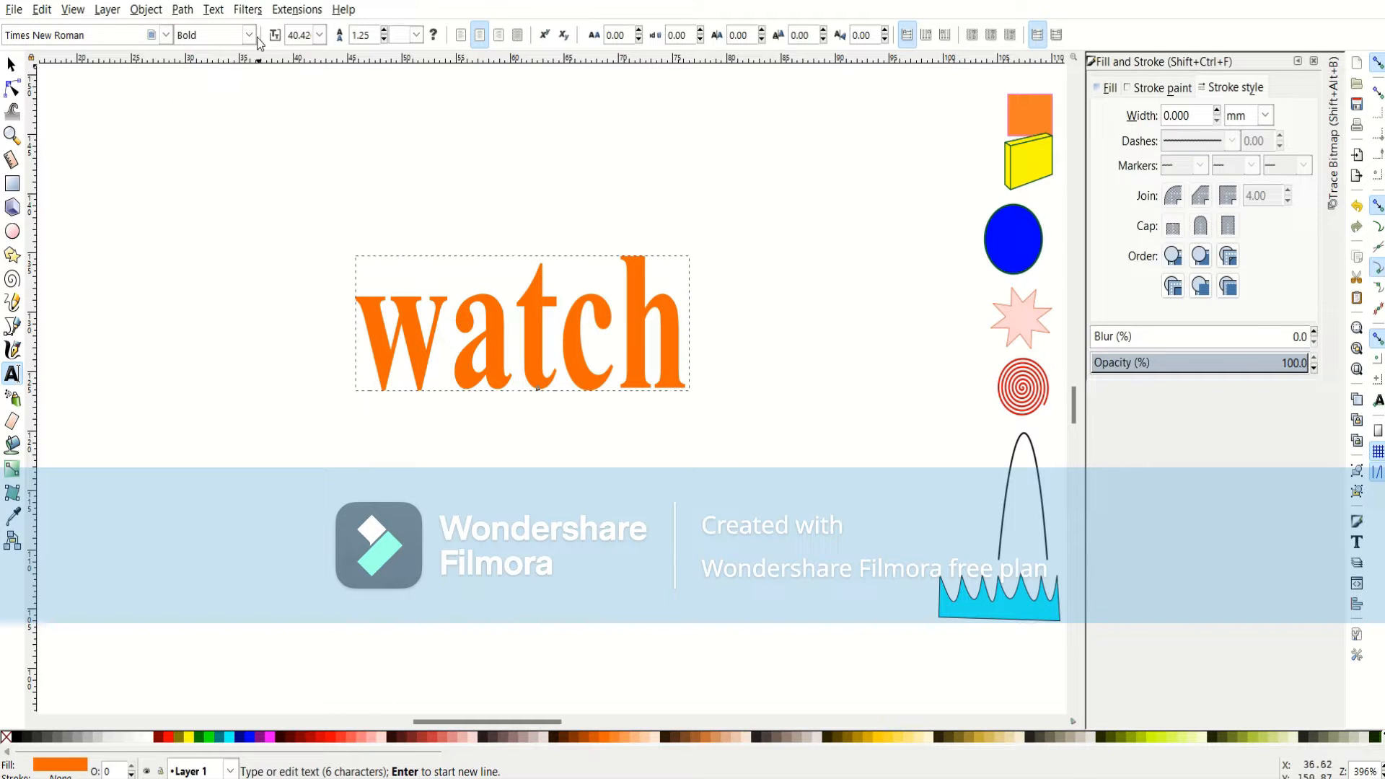
left_click(249, 35)
left_click(218, 80)
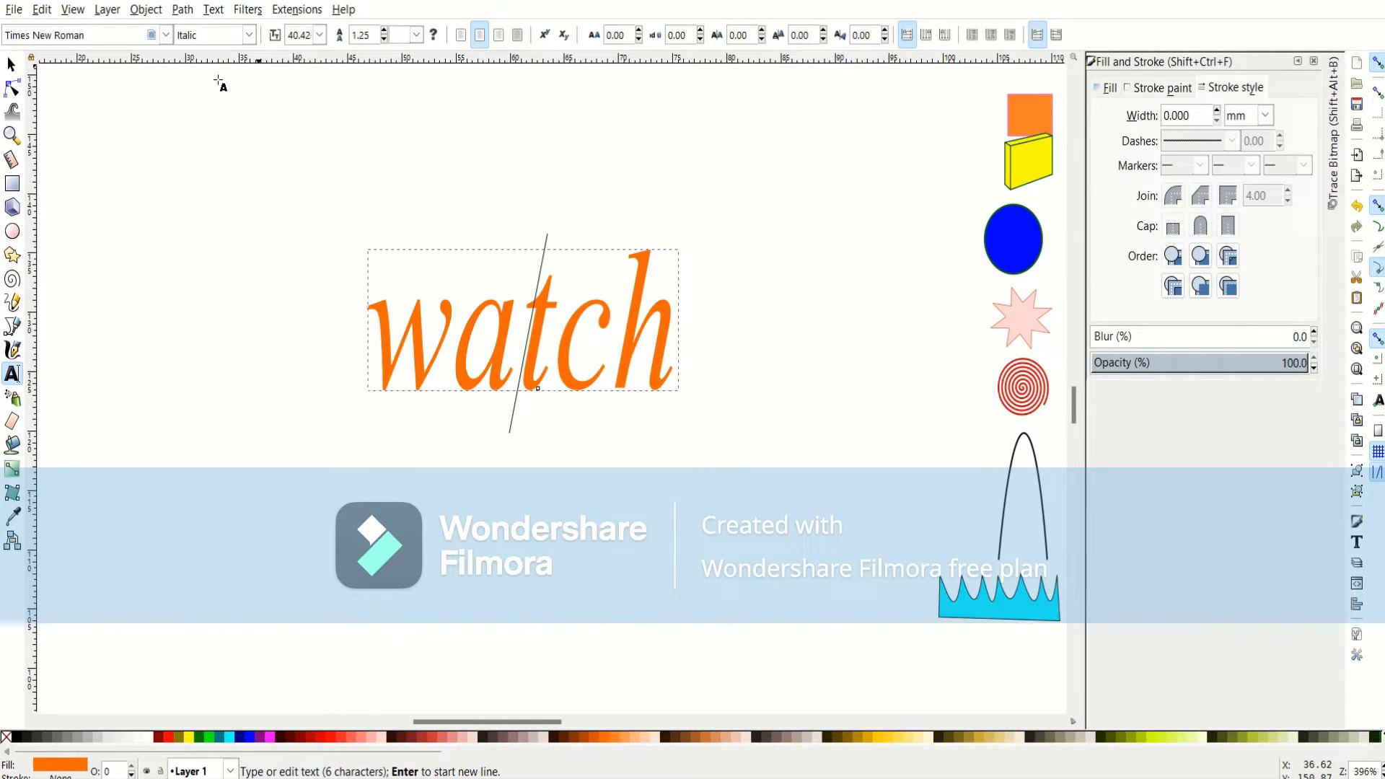
left_click(249, 35)
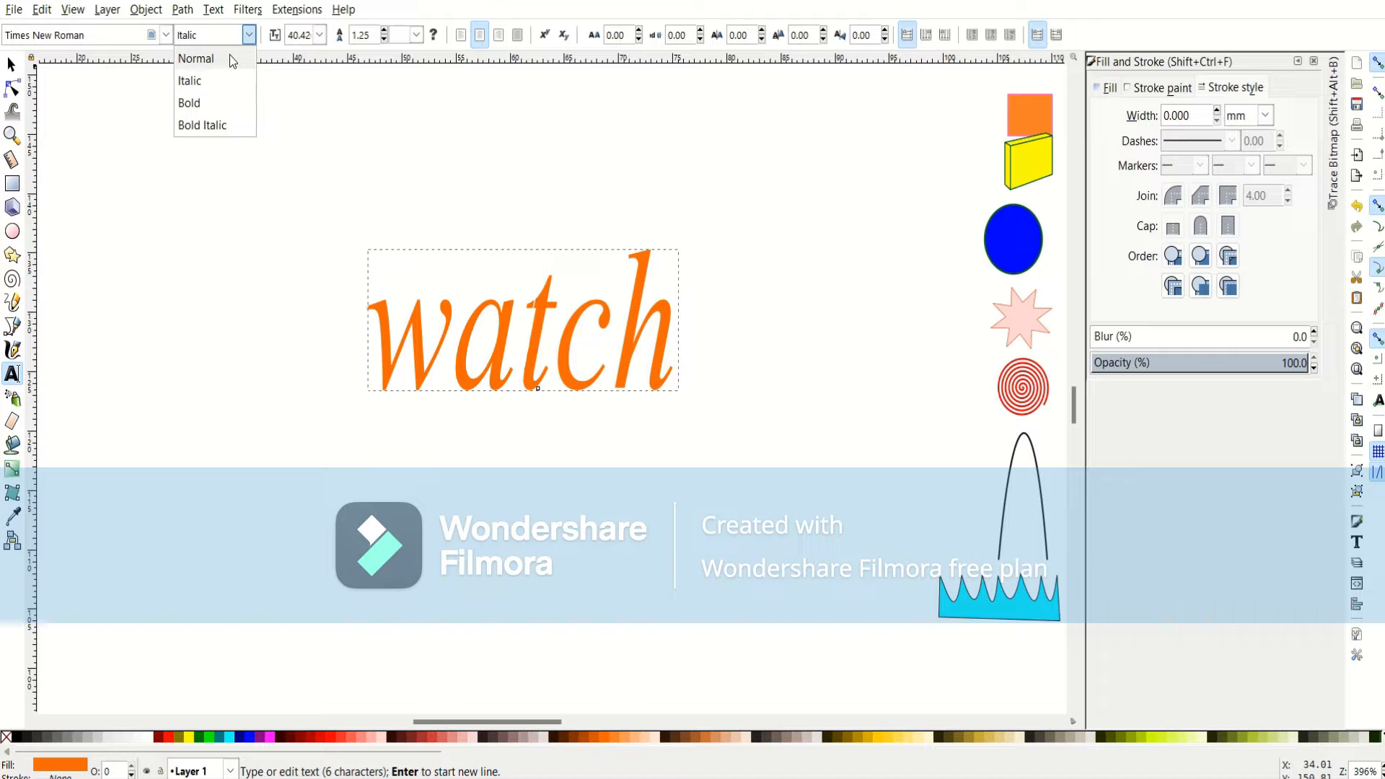
left_click(217, 59)
Shrink the "watch" text to about 7.1 by 3.9 mm, place it below the cyan crown and deselect it.
left_click(11, 64)
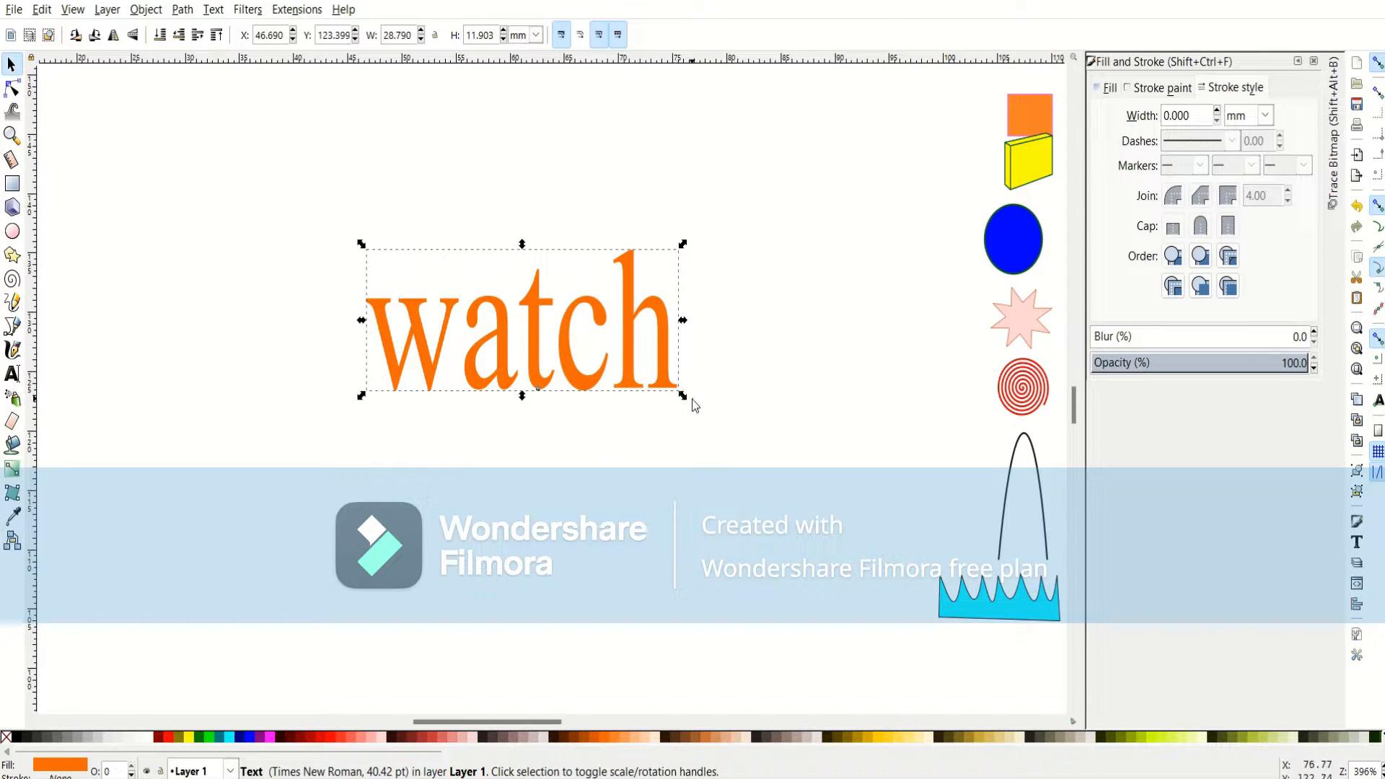
left_click_drag(683, 396, 1016, 658)
left_click(314, 330)
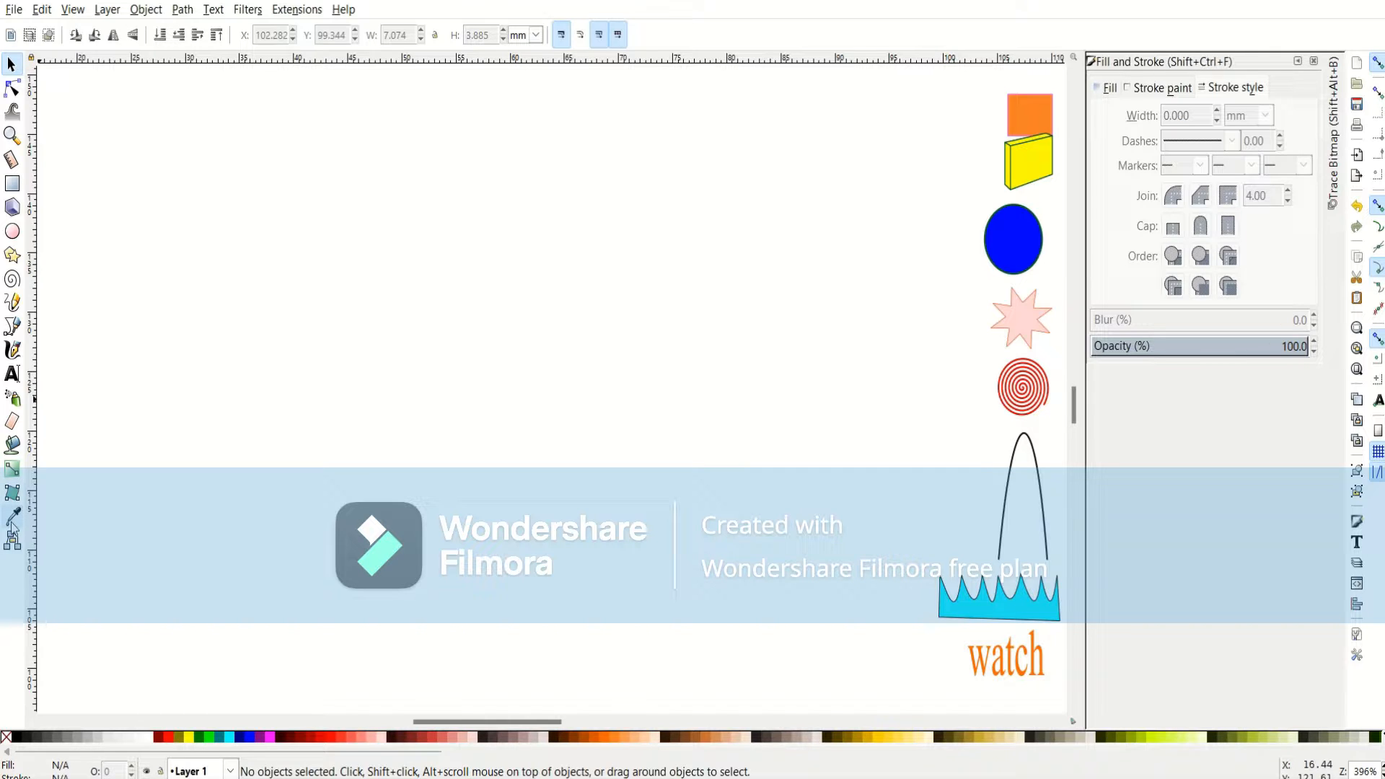
left_click(12, 207)
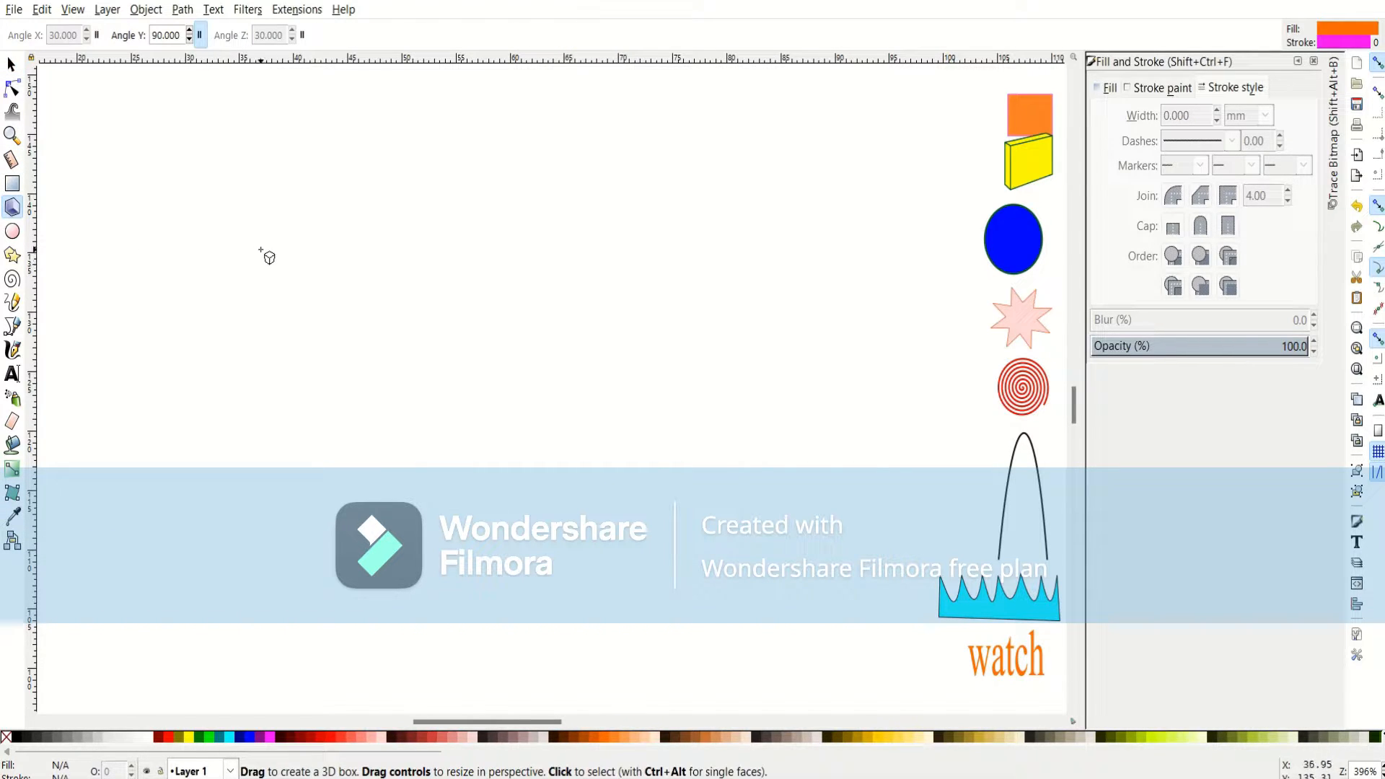
mouse_move(267, 259)
left_mouse_down()
mouse_move(286, 276)
mouse_move(245, 288)
mouse_move(229, 338)
left_mouse_up()
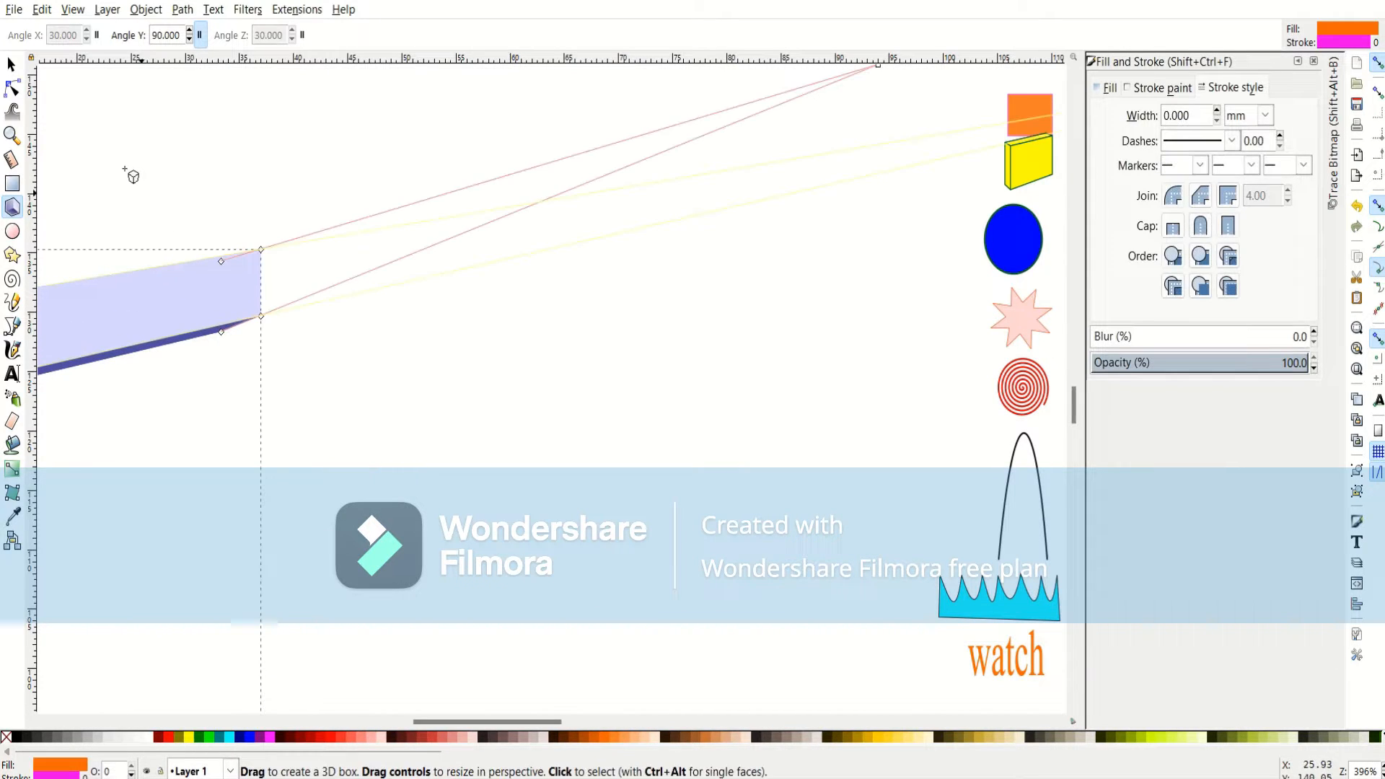
left_click(11, 64)
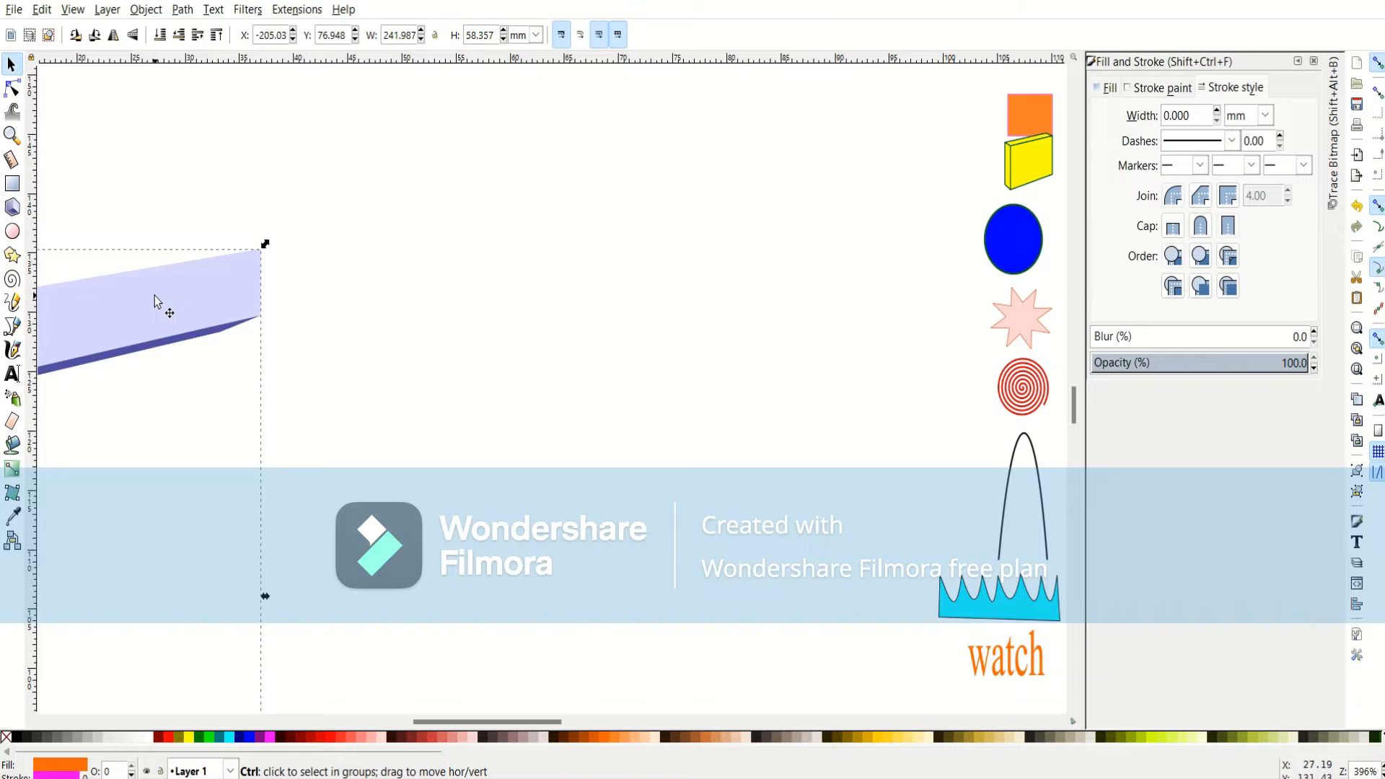
key("ctrl+z")
Move the yellow 3D box into the empty canvas area, enlarge it to about 15.5 by 14.3 mm and deselect it.
left_click(1008, 179)
left_click_drag(1009, 179, 466, 506)
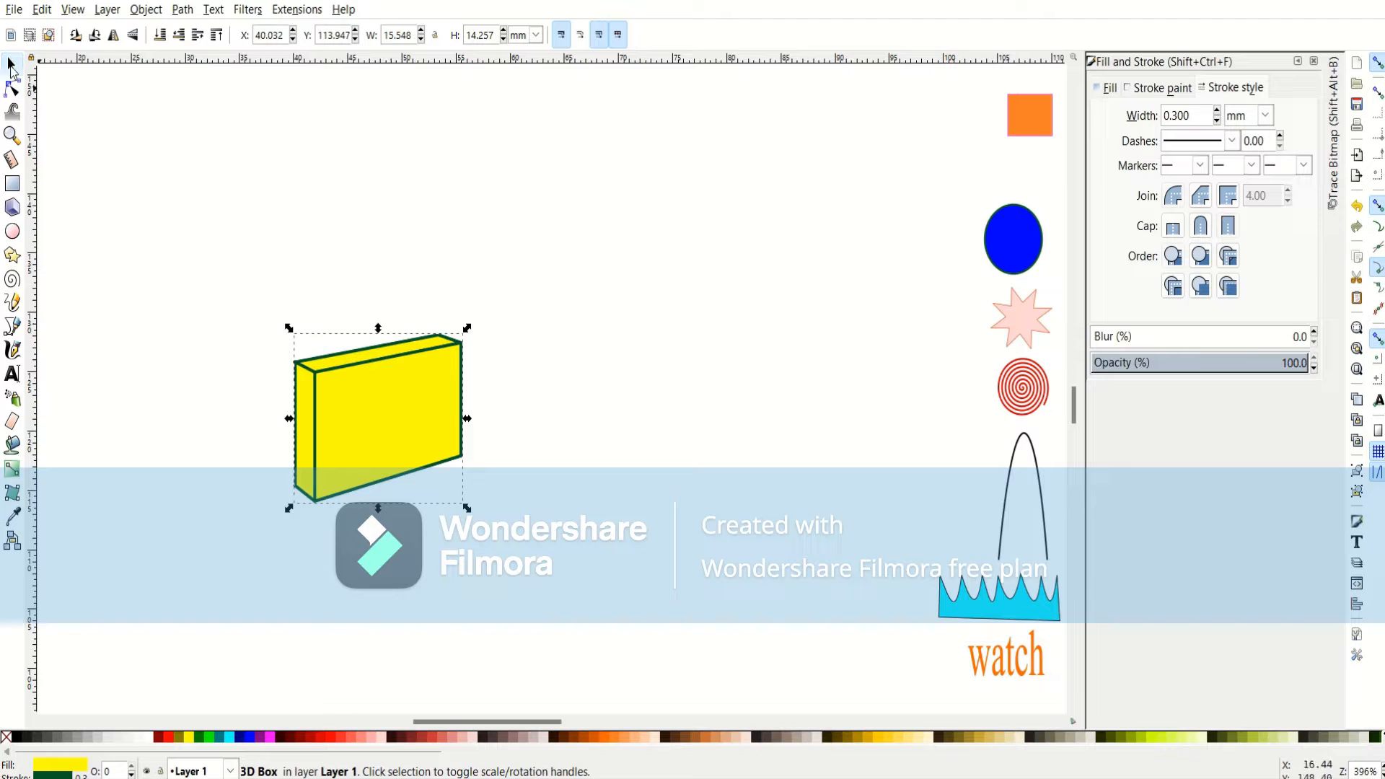
left_click(150, 354)
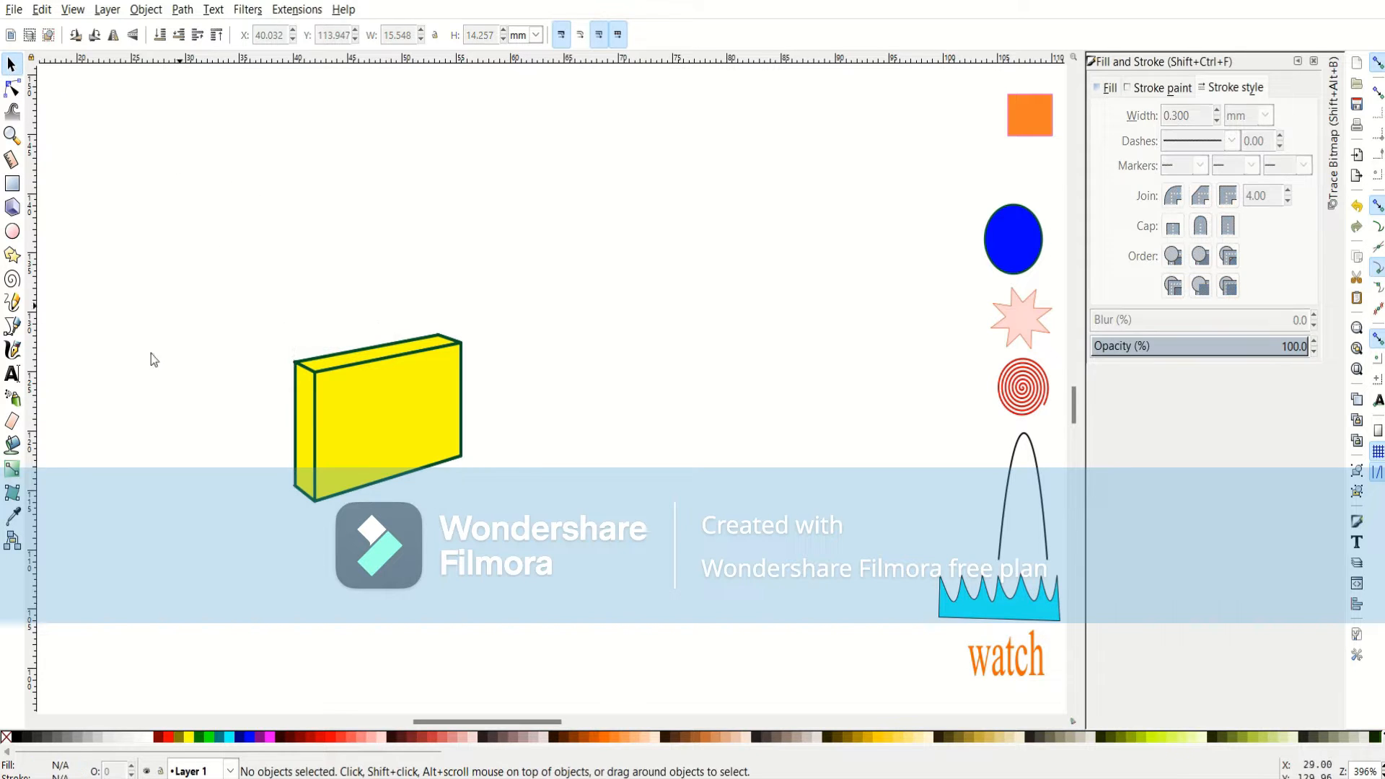
Draw an orange rectangle about 16.1 by 16 mm between the yellow 3D box and the column of shapes, and deselect it.
left_click(12, 185)
left_click_drag(643, 231, 817, 420)
left_click(12, 65)
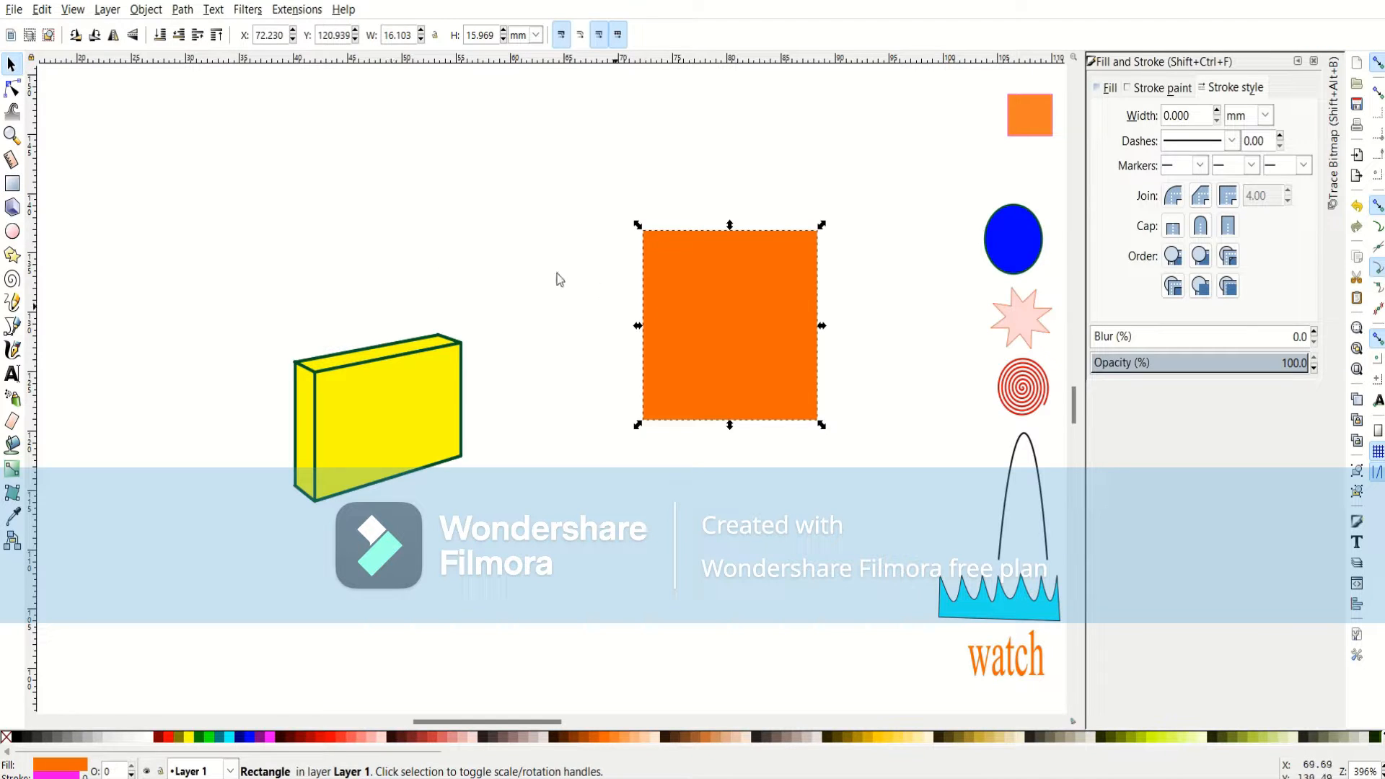
left_click(340, 210)
Fill the yellow 3D box with the large rectangle's orange using the Dropper tool, and undo the colour change.
left_click(353, 406)
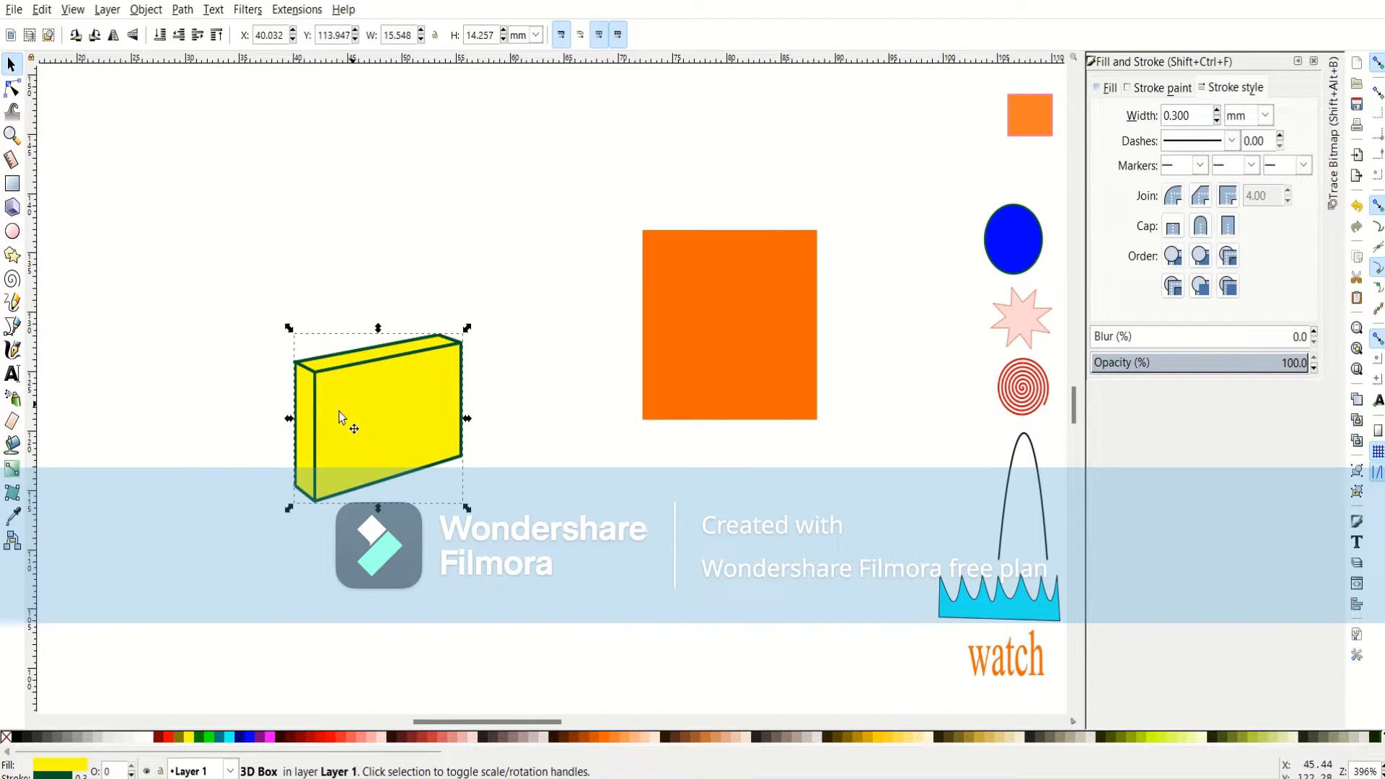
left_click(12, 516)
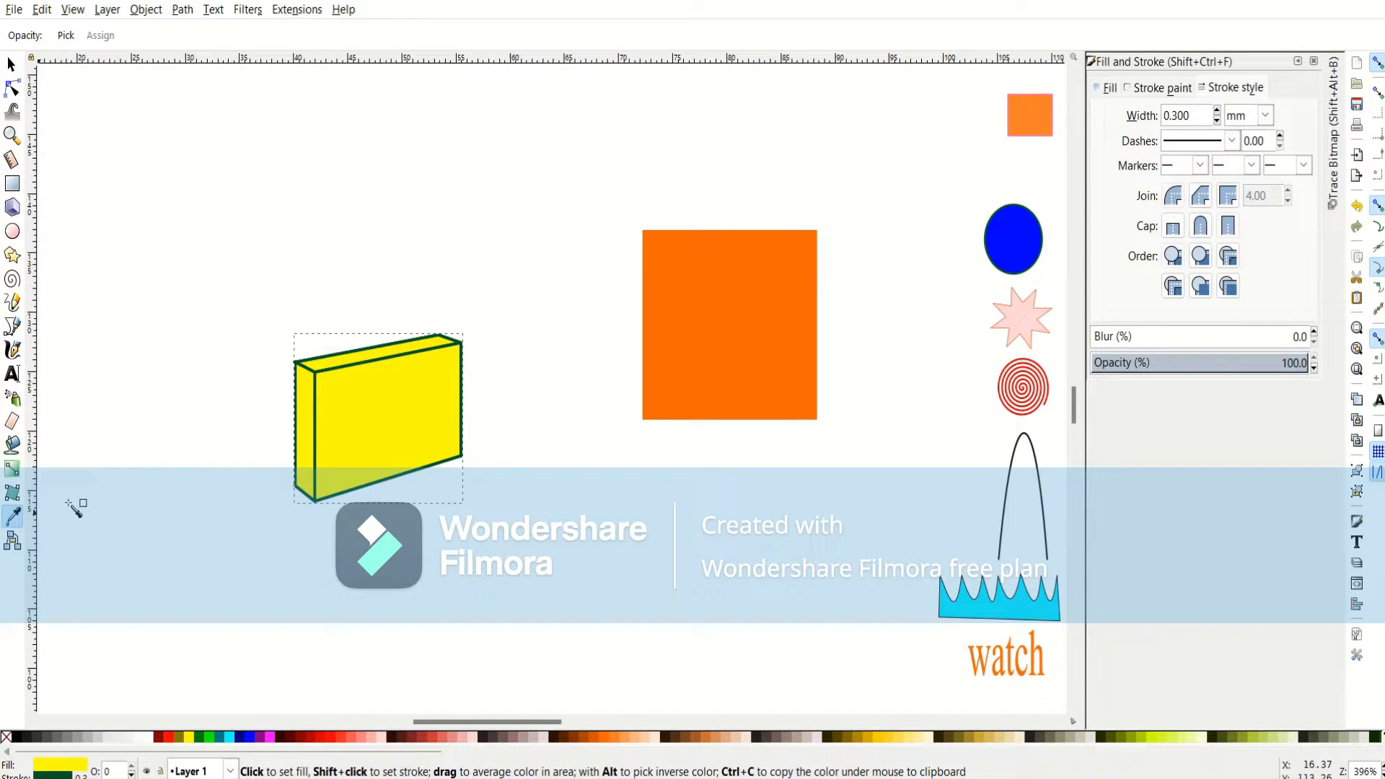
left_click(736, 331)
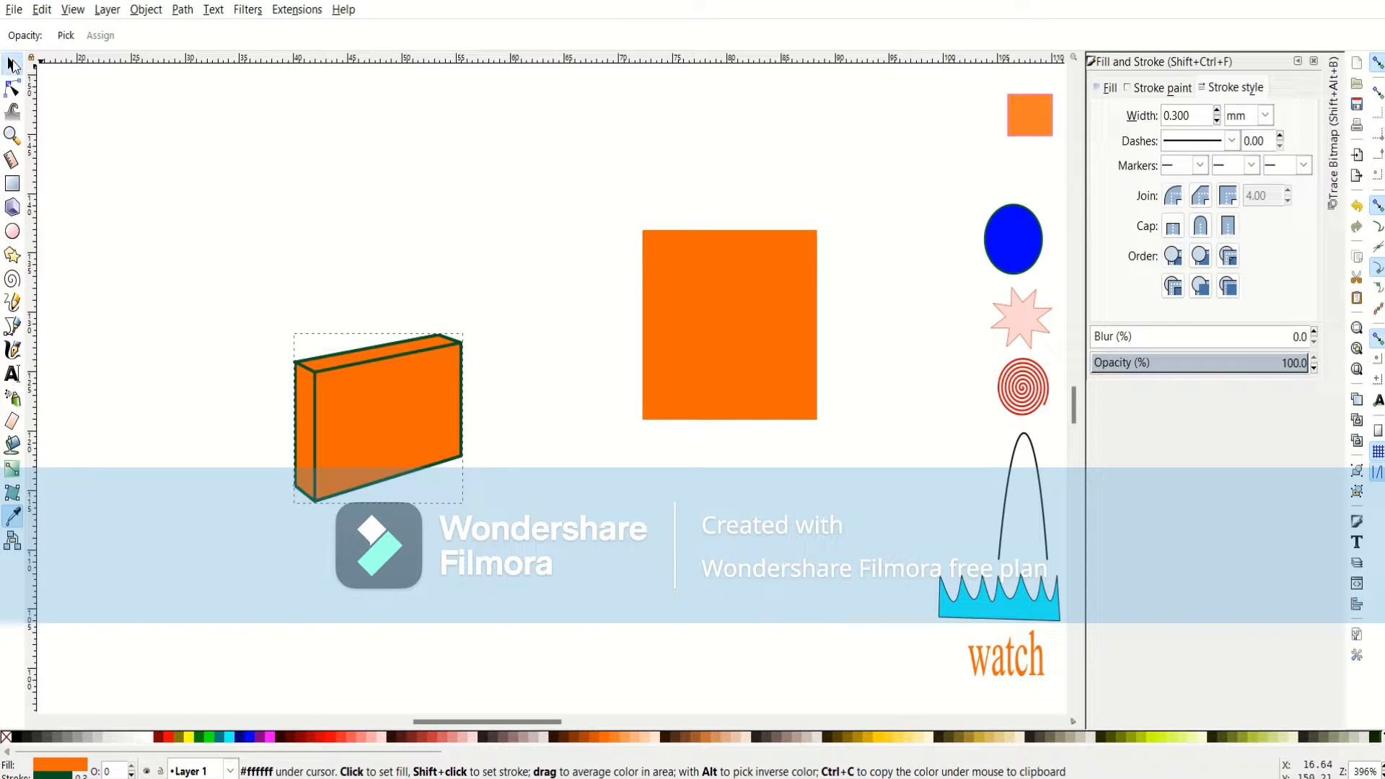
left_click(13, 65)
key("ctrl+z")
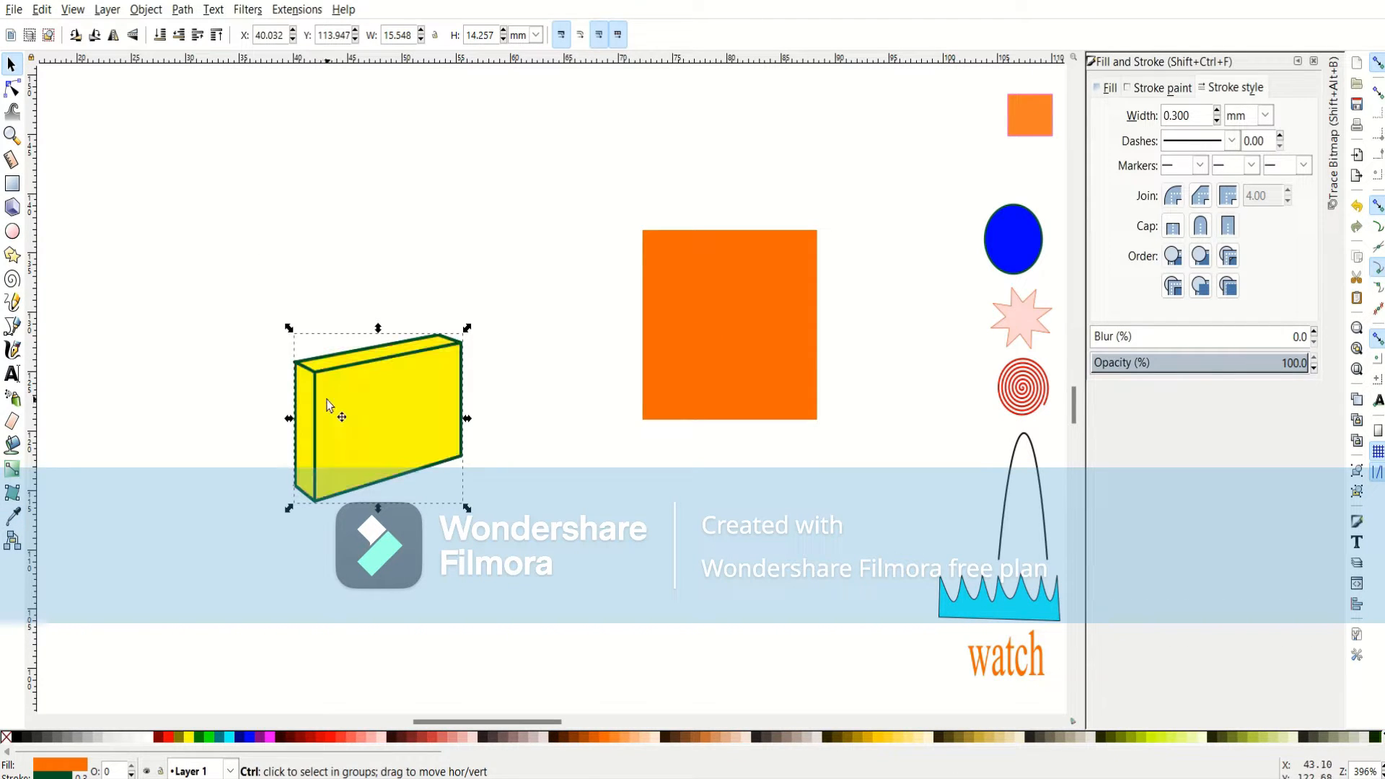
Fill the large orange rectangle with the 3D box's yellow using the Dropper tool, and deselect it.
left_click(349, 257)
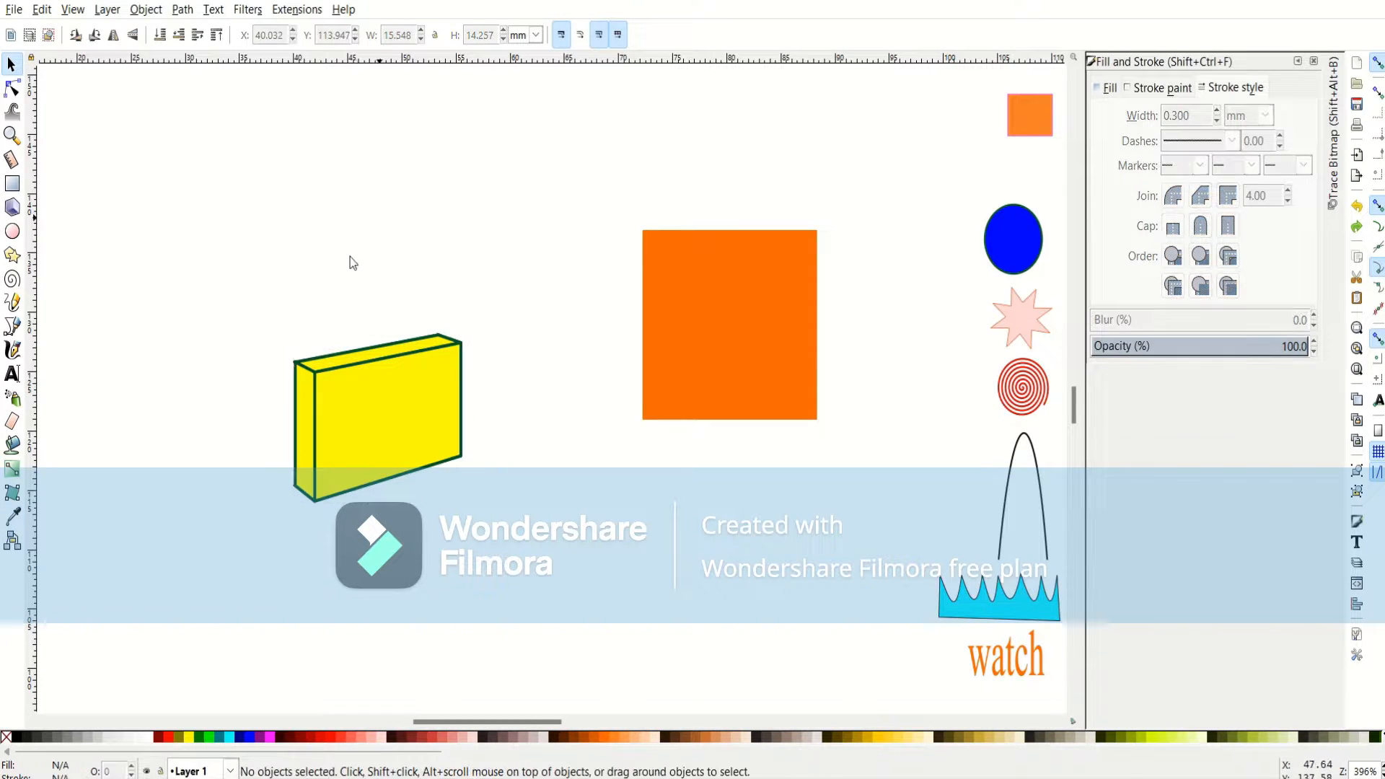
left_click(12, 517)
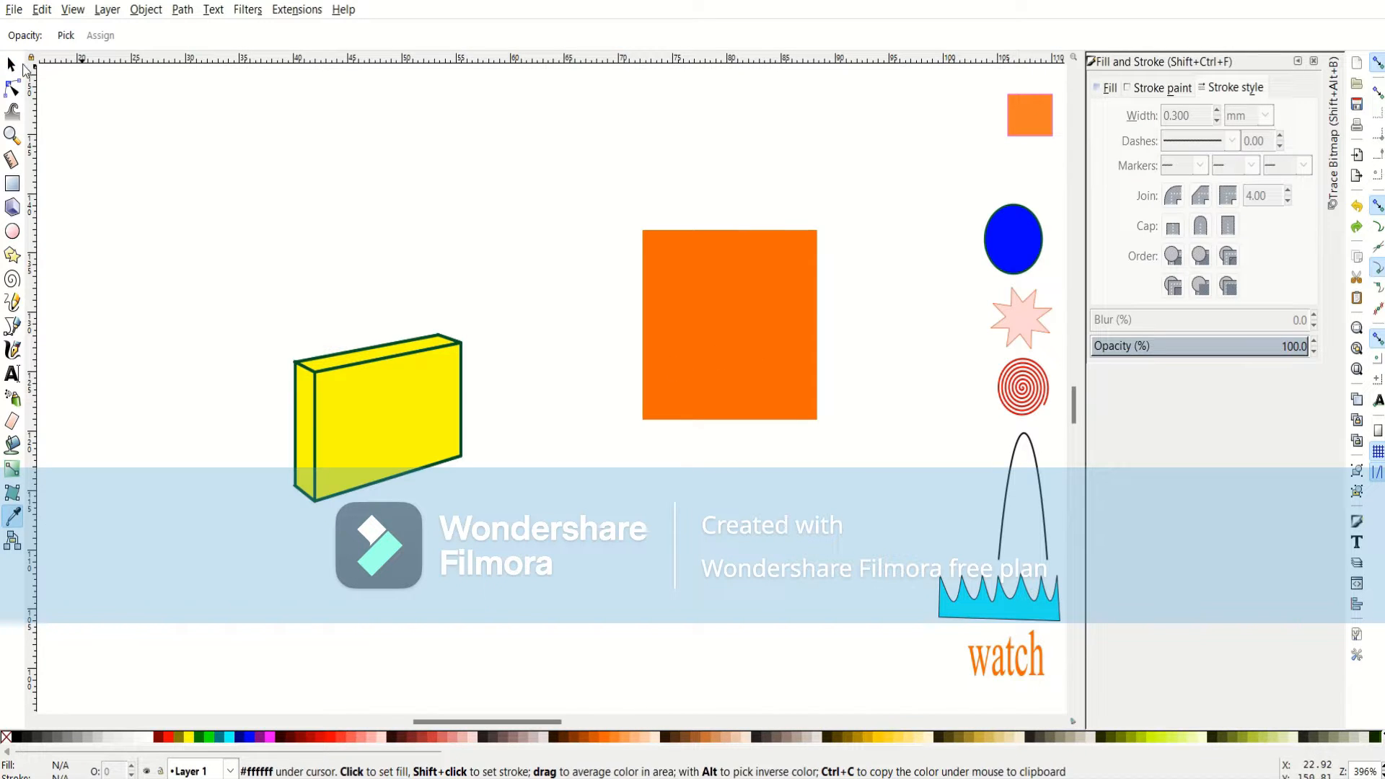
left_click(13, 65)
left_click(655, 299)
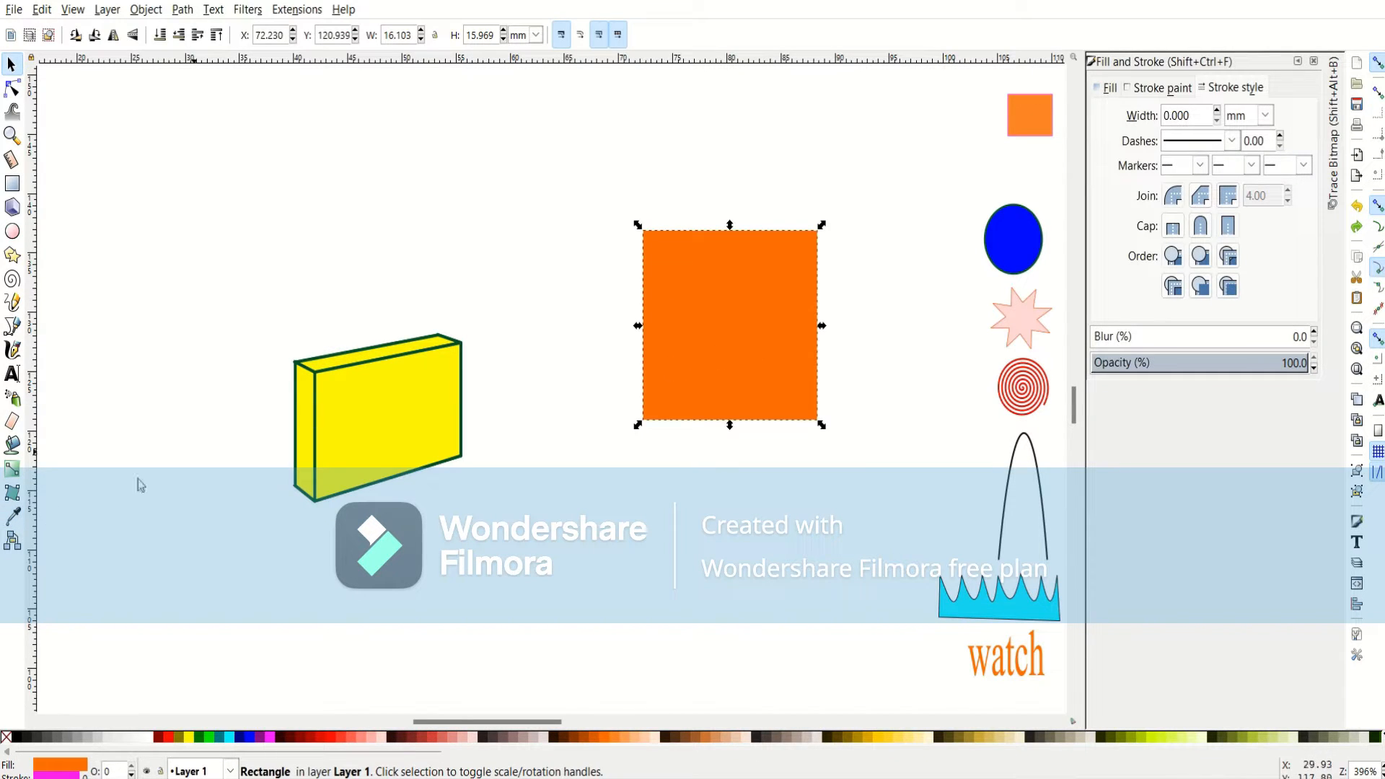
left_click(13, 517)
left_click(390, 435)
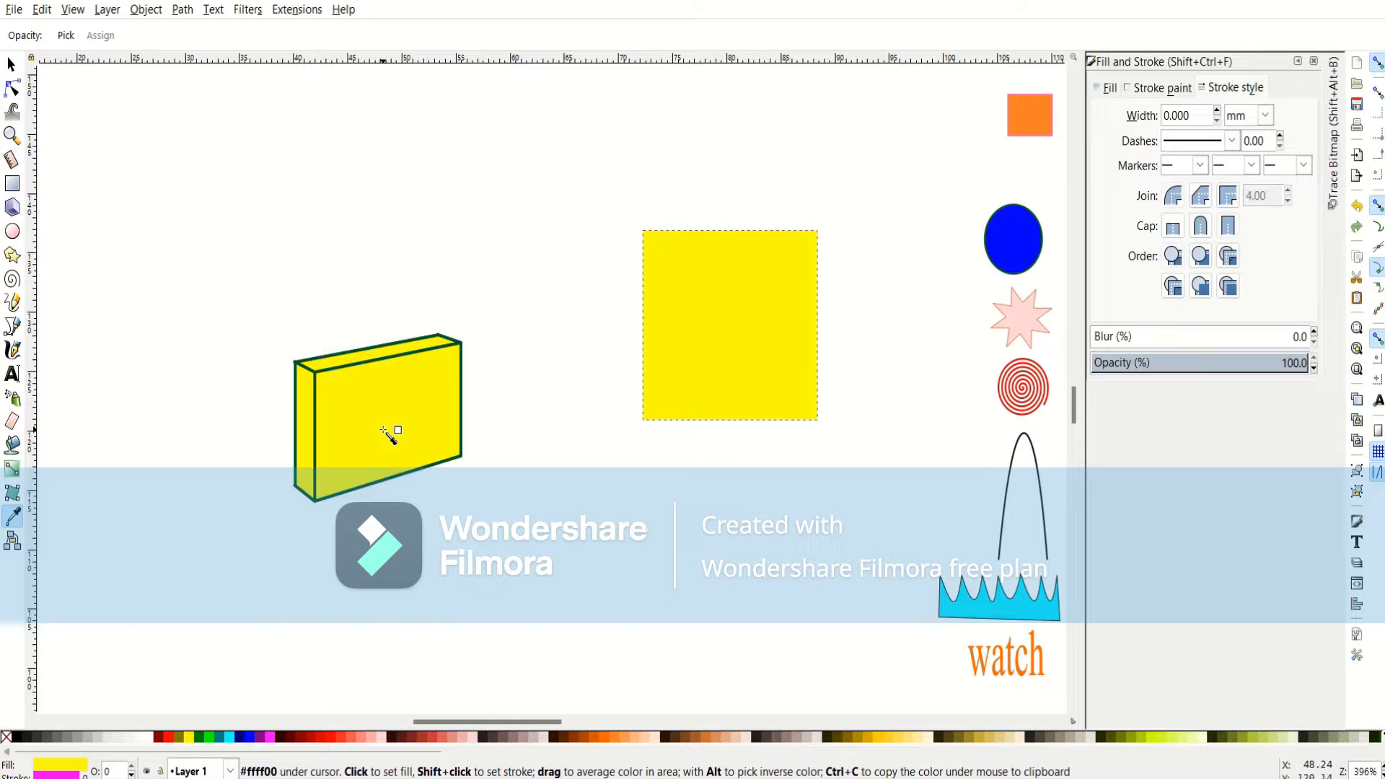
left_click(12, 65)
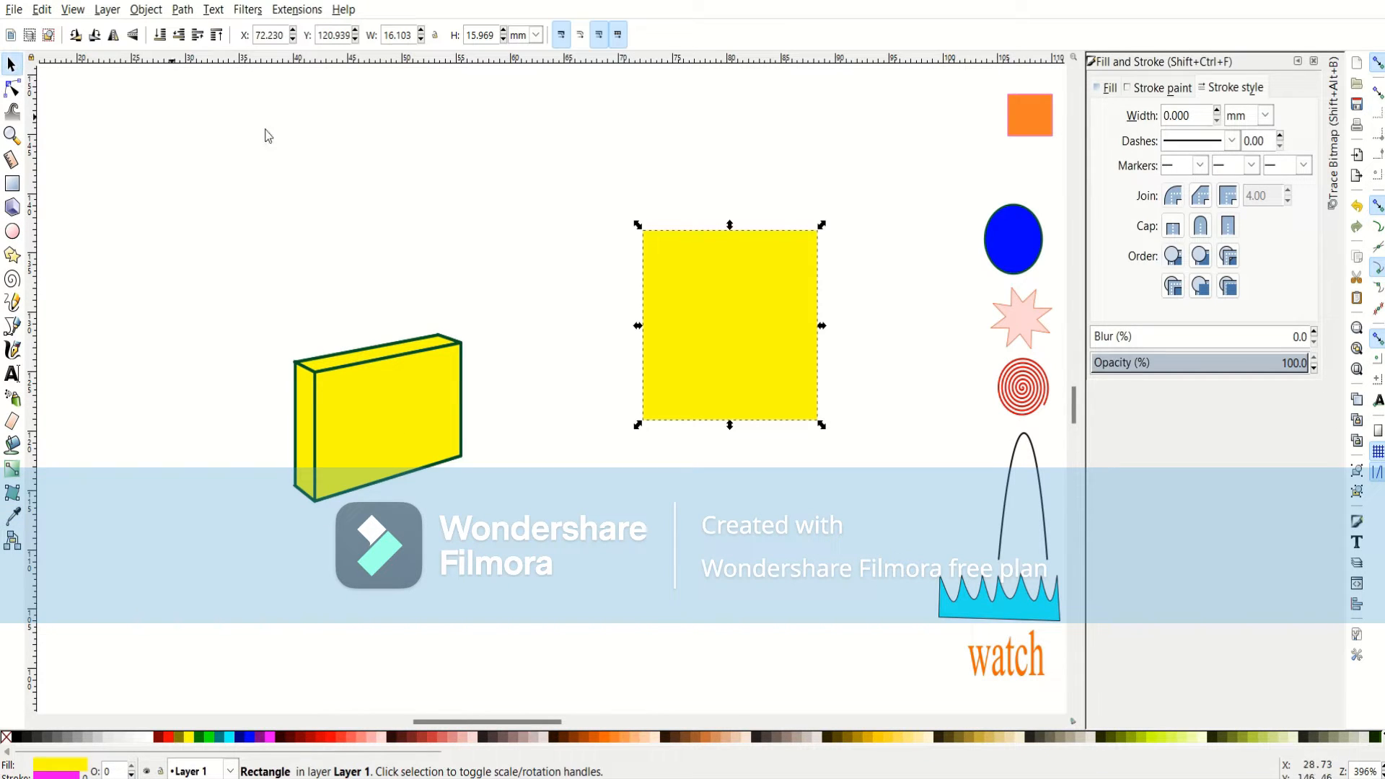
left_click(421, 180)
left_click_drag(206, 176, 479, 260)
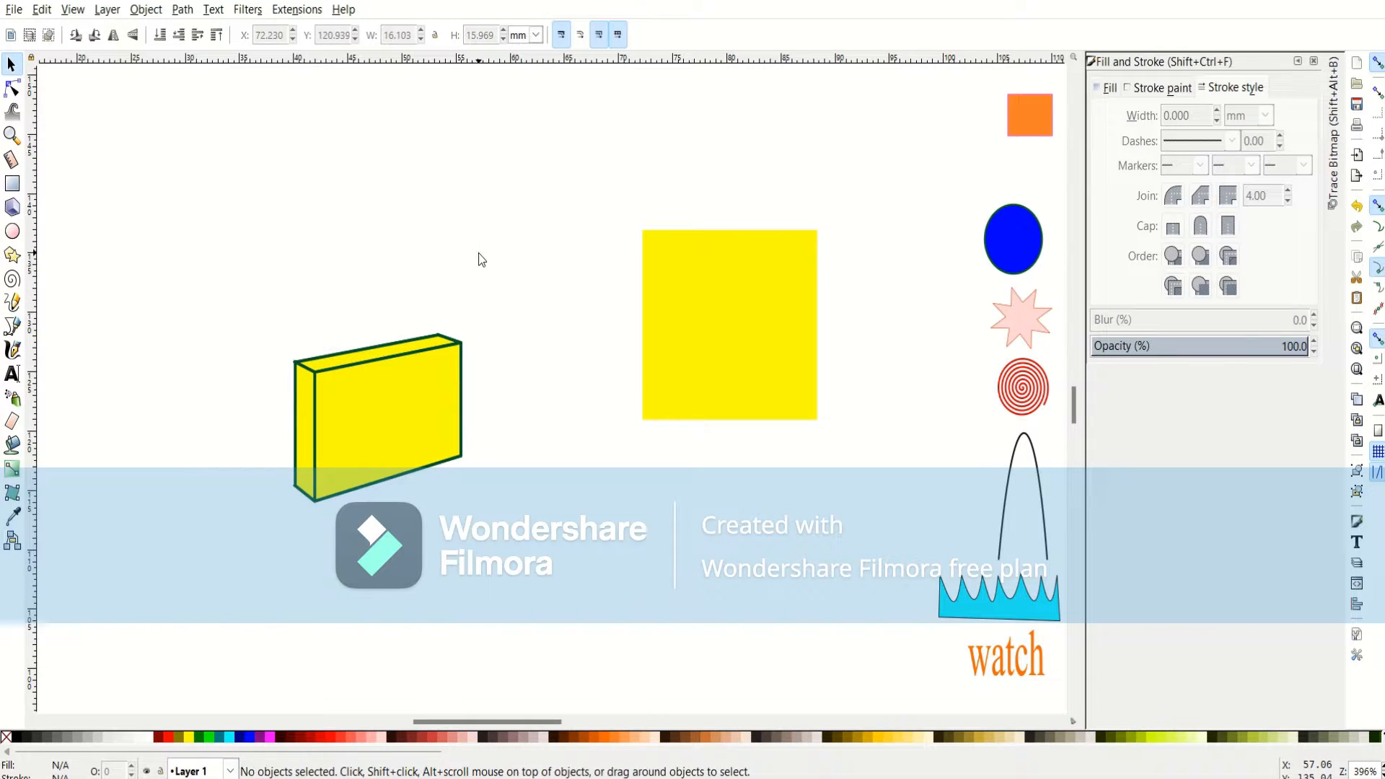
Delete the large yellow square, and shrink the yellow 3D box and place it just below the small orange square.
left_click_drag(572, 184, 842, 524)
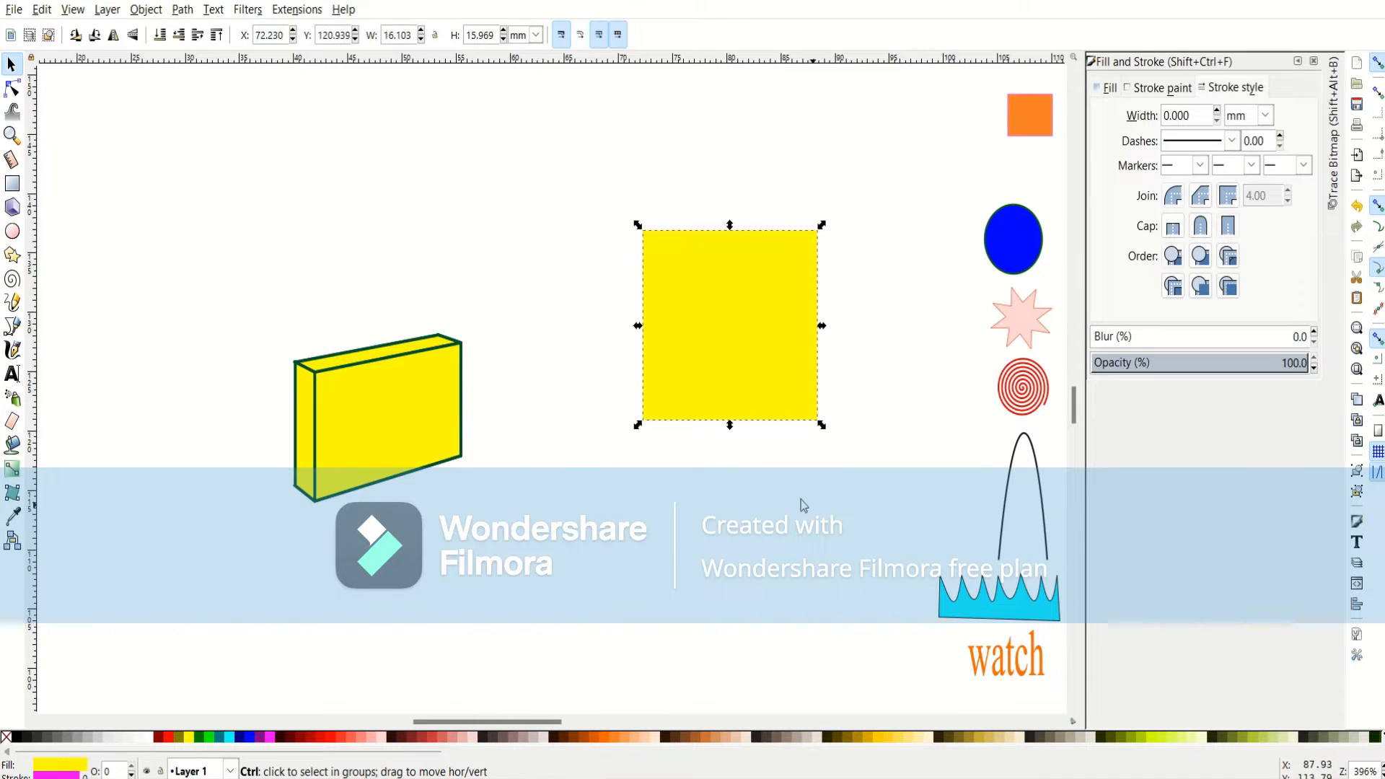
key("Delete")
left_click_drag(200, 261, 1040, 167)
left_click(713, 226)
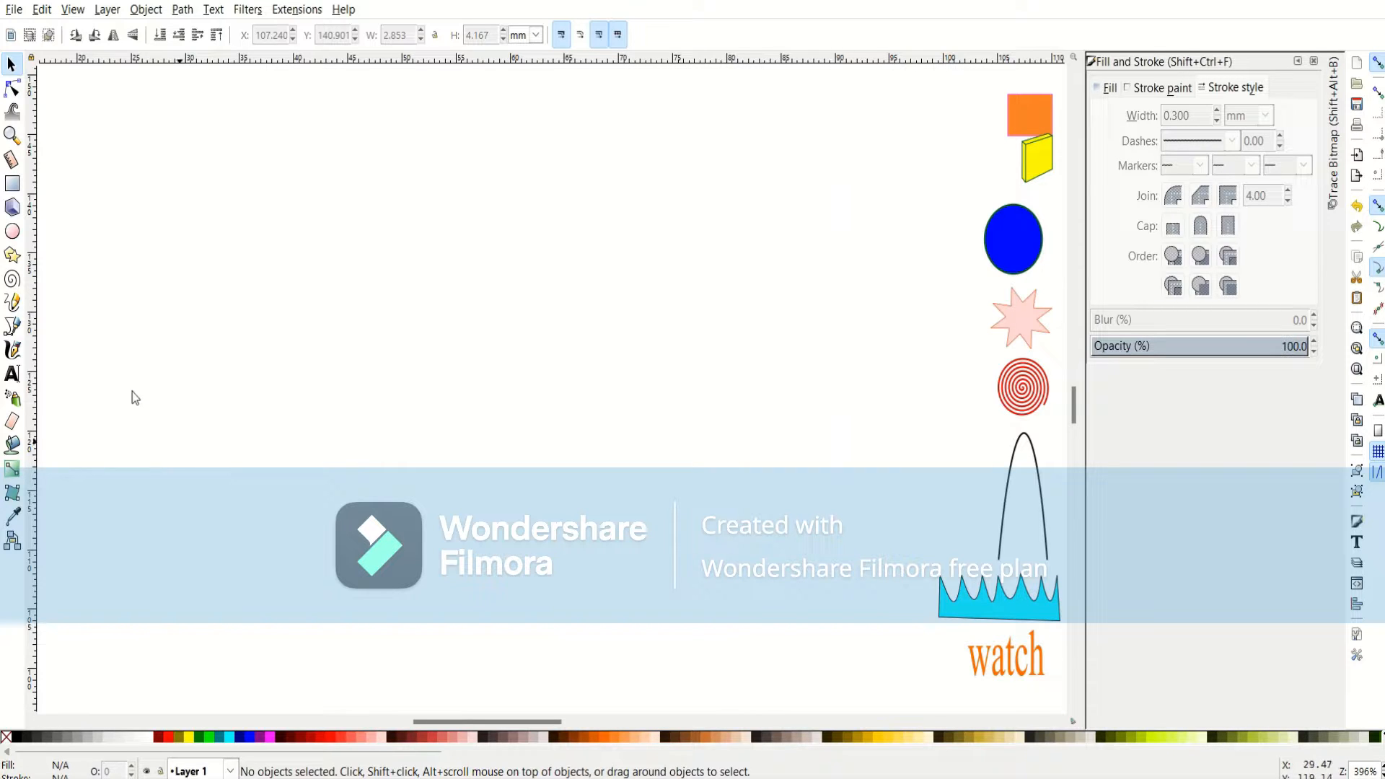
Draw a nearly horizontal straight line about 33 mm long across the empty canvas with the Pen tool.
left_click(12, 326)
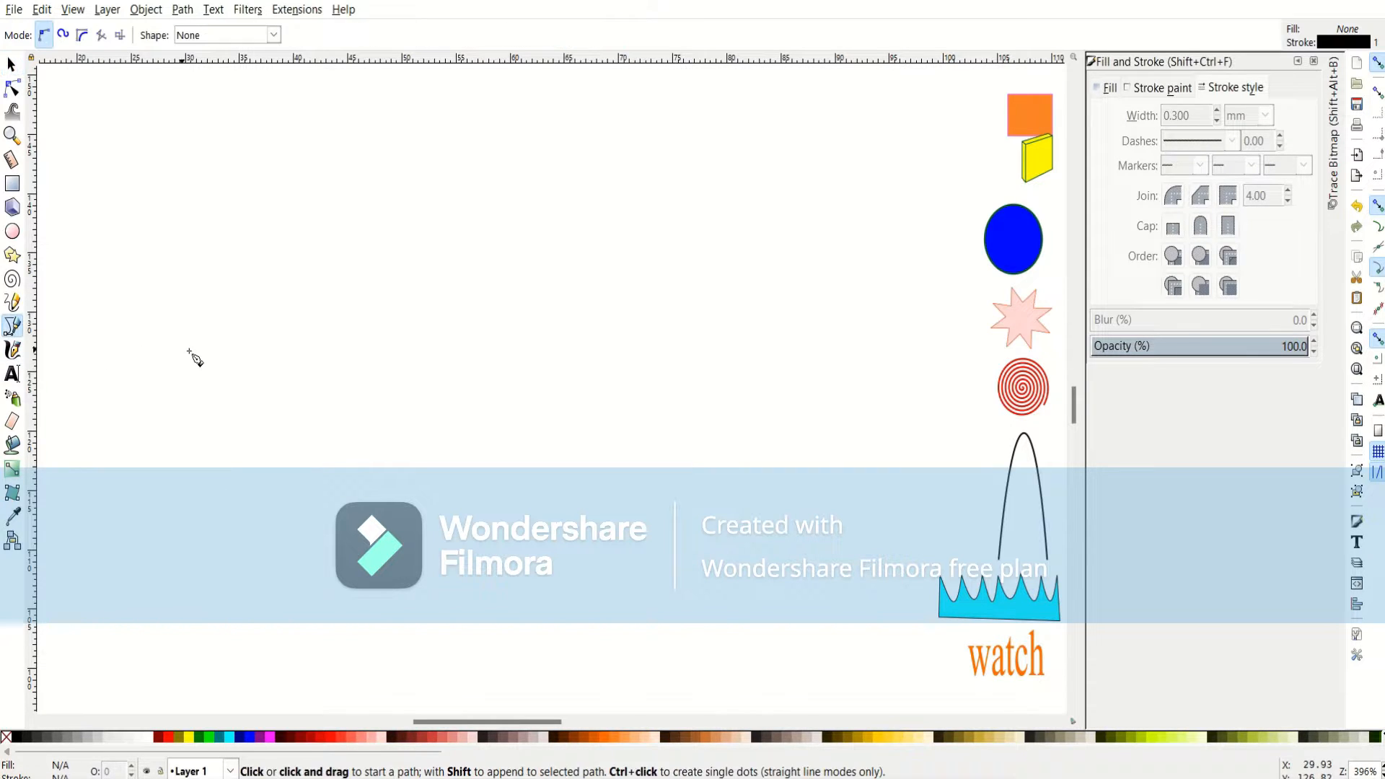
left_click(199, 354)
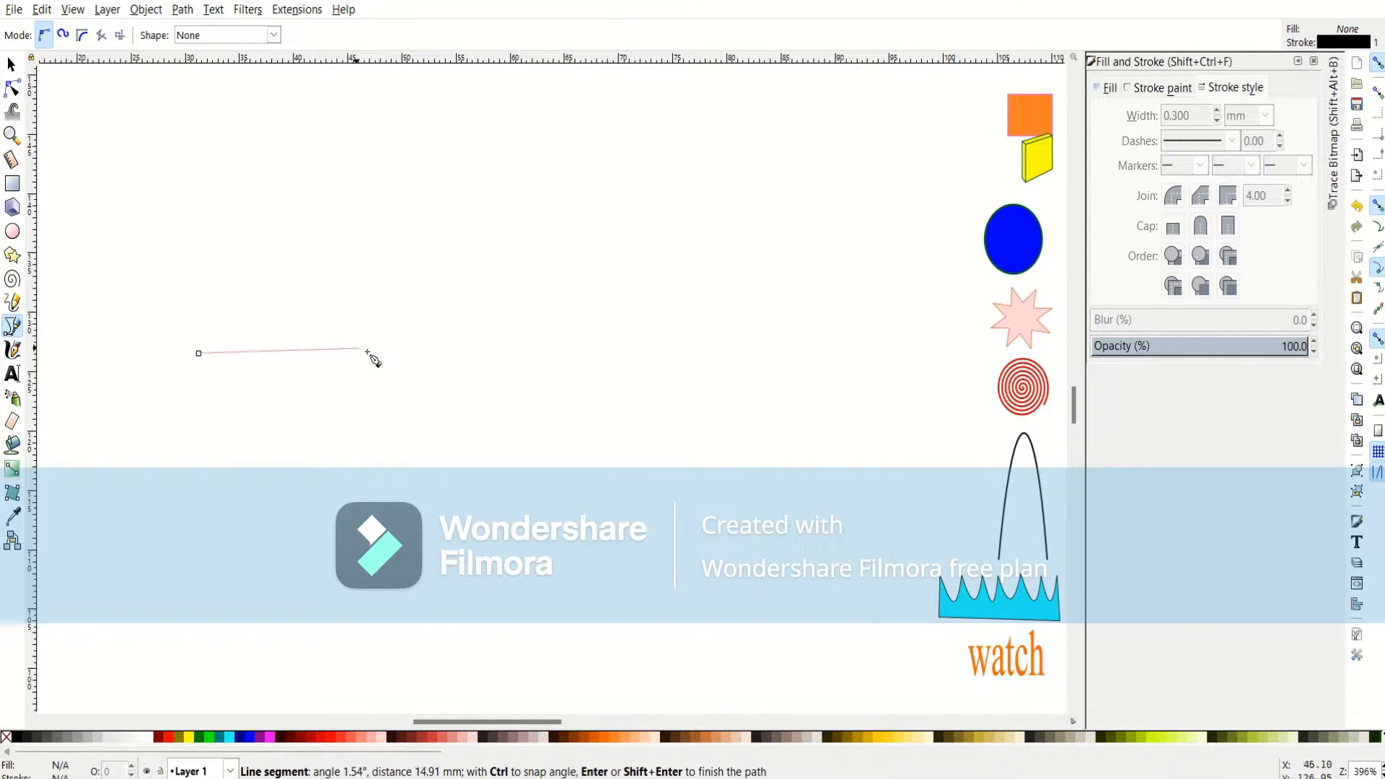
left_click(559, 349)
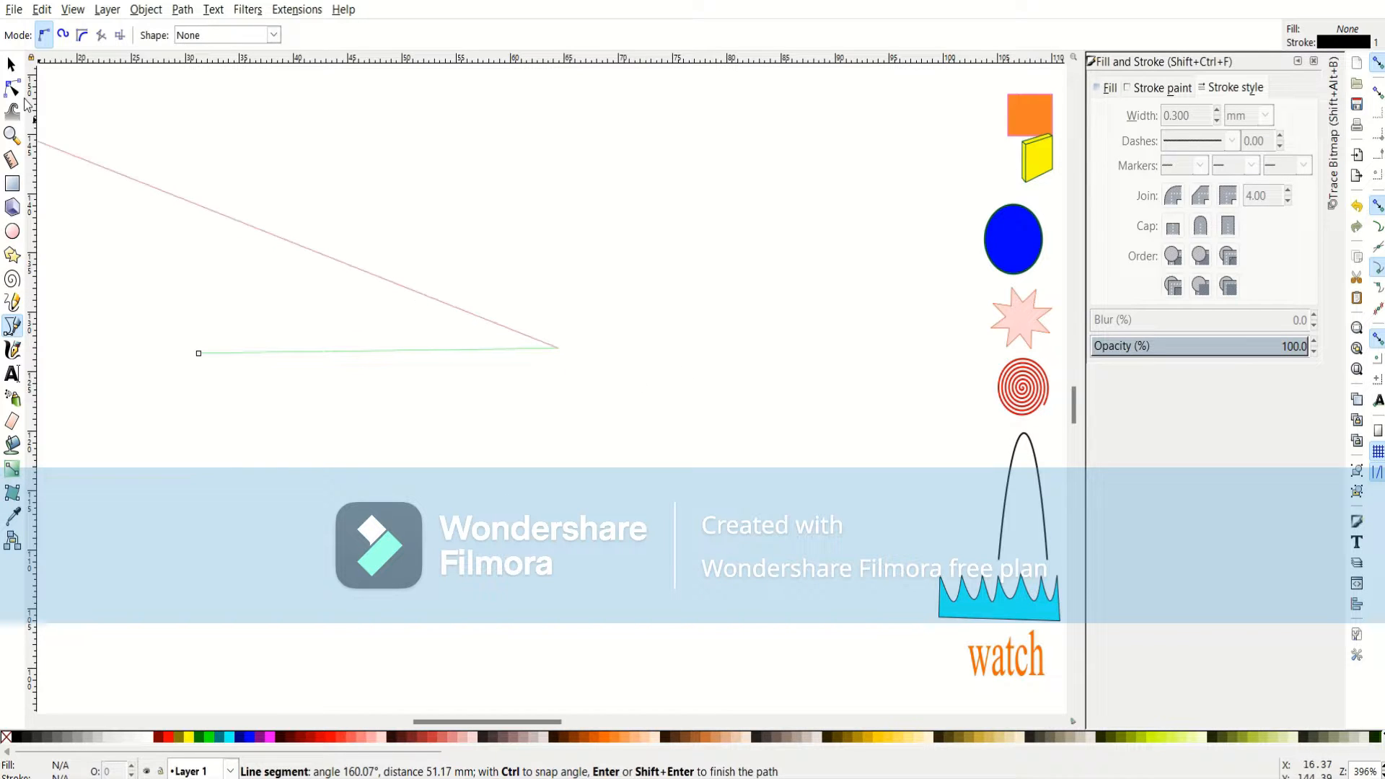
left_click(15, 68)
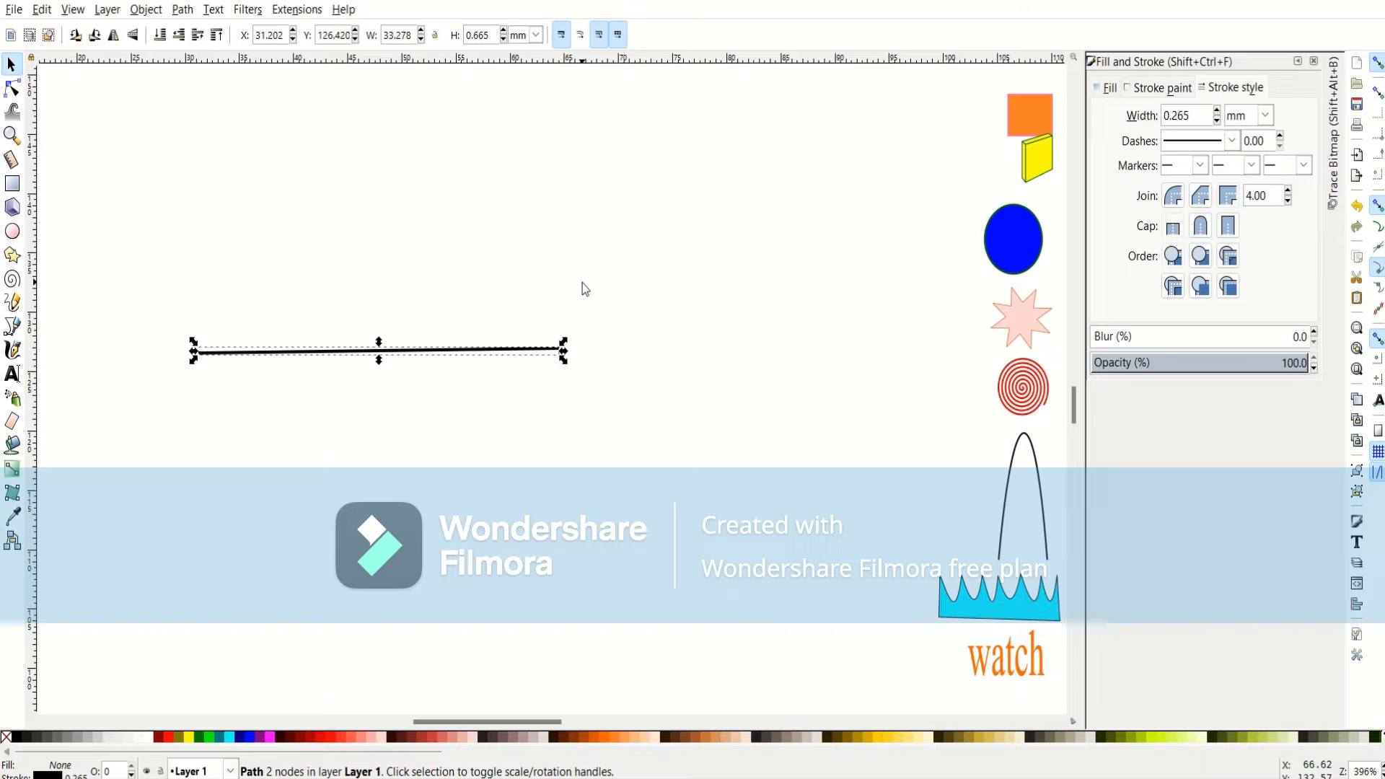
Rotate the drawn line slightly in small increments until it is exactly horizontal.
key("alt")
key("alt+bracketright")
key("alt+bracketright")
key("alt+bracketright")
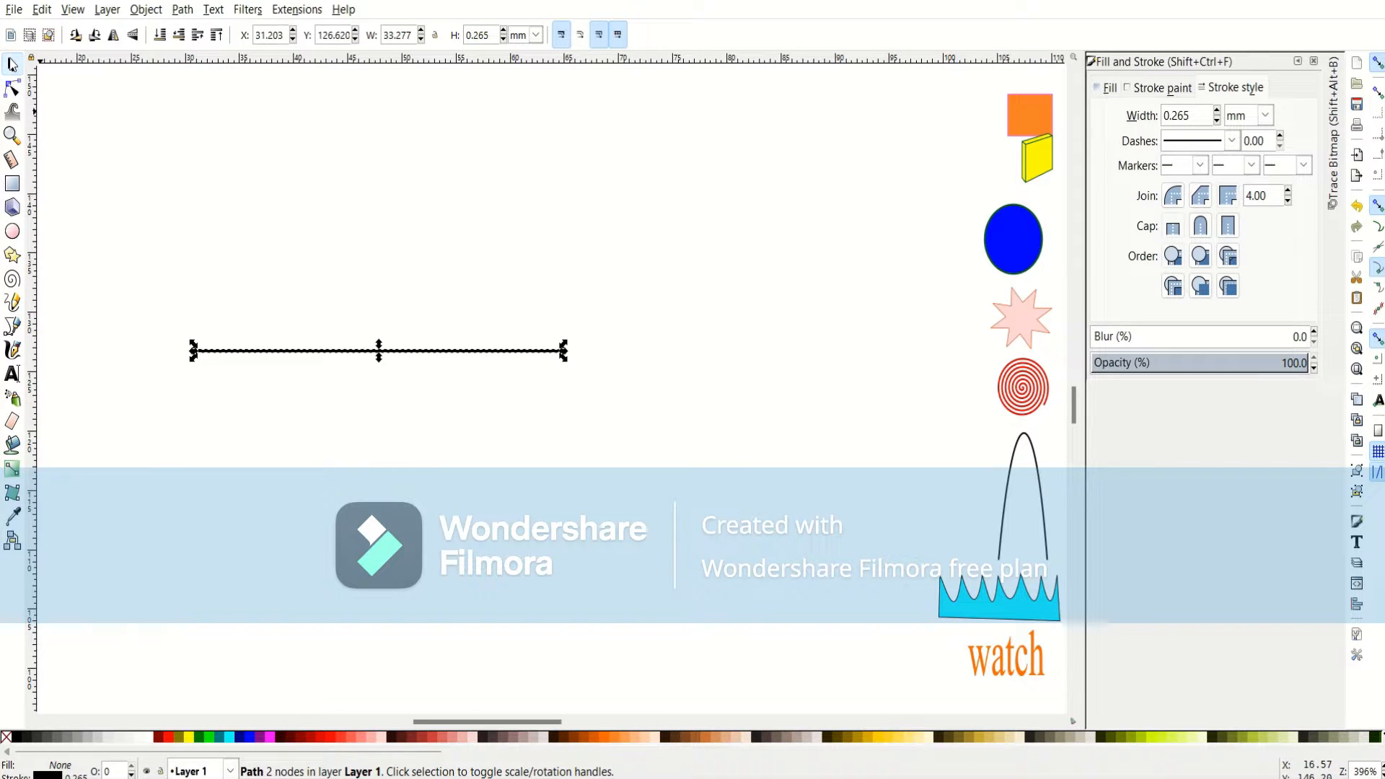
left_click(13, 65)
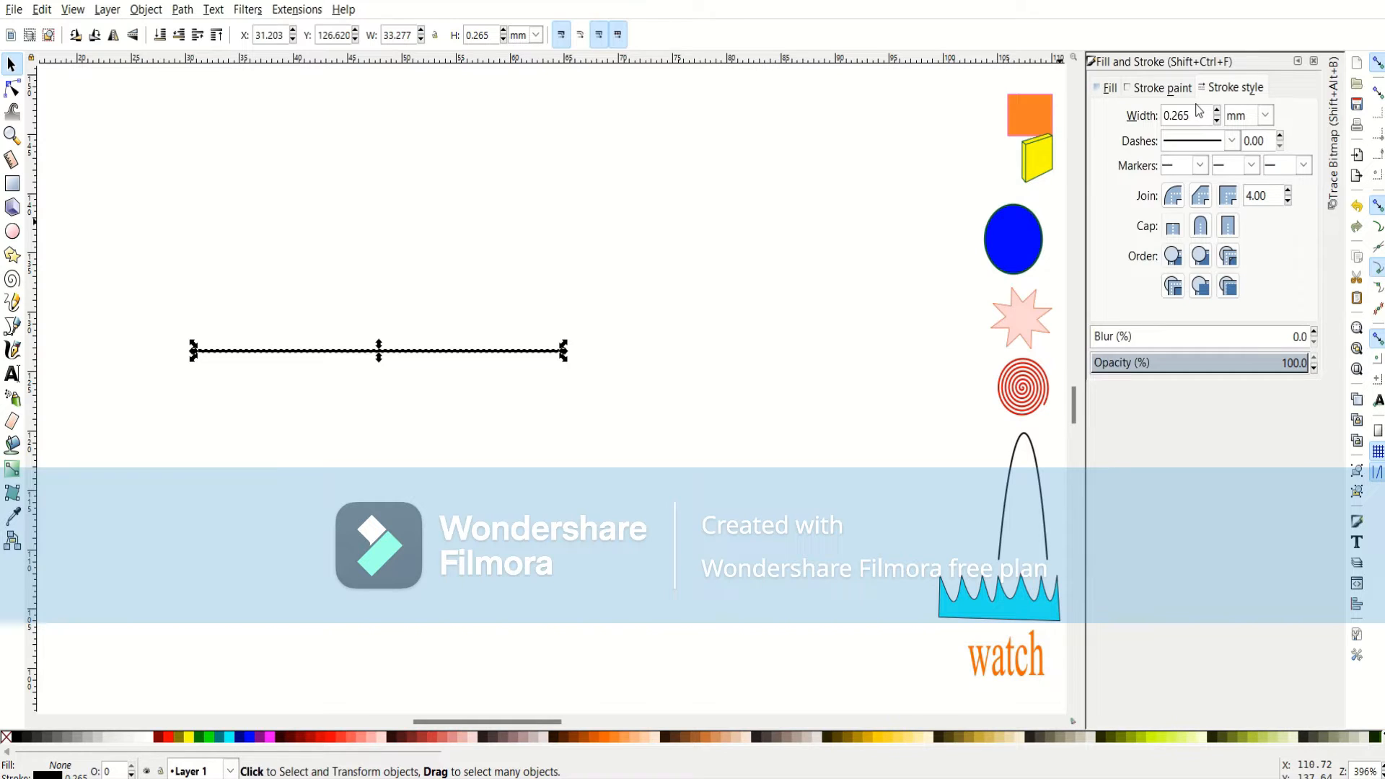
Set the horizontal line's stroke width to 1 mm and keep the line selected.
type("1")
key("Return")
left_click(11, 65)
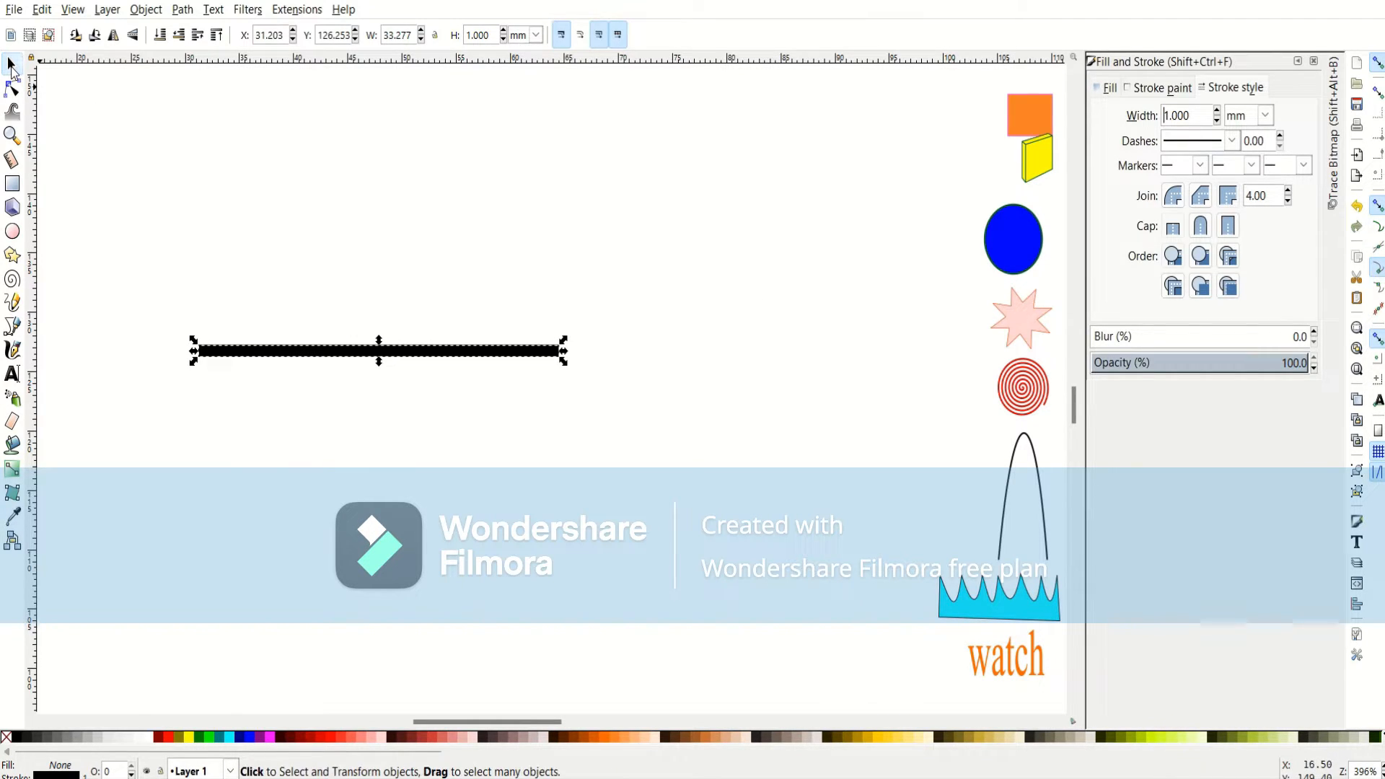
left_click(413, 220)
left_click(374, 356)
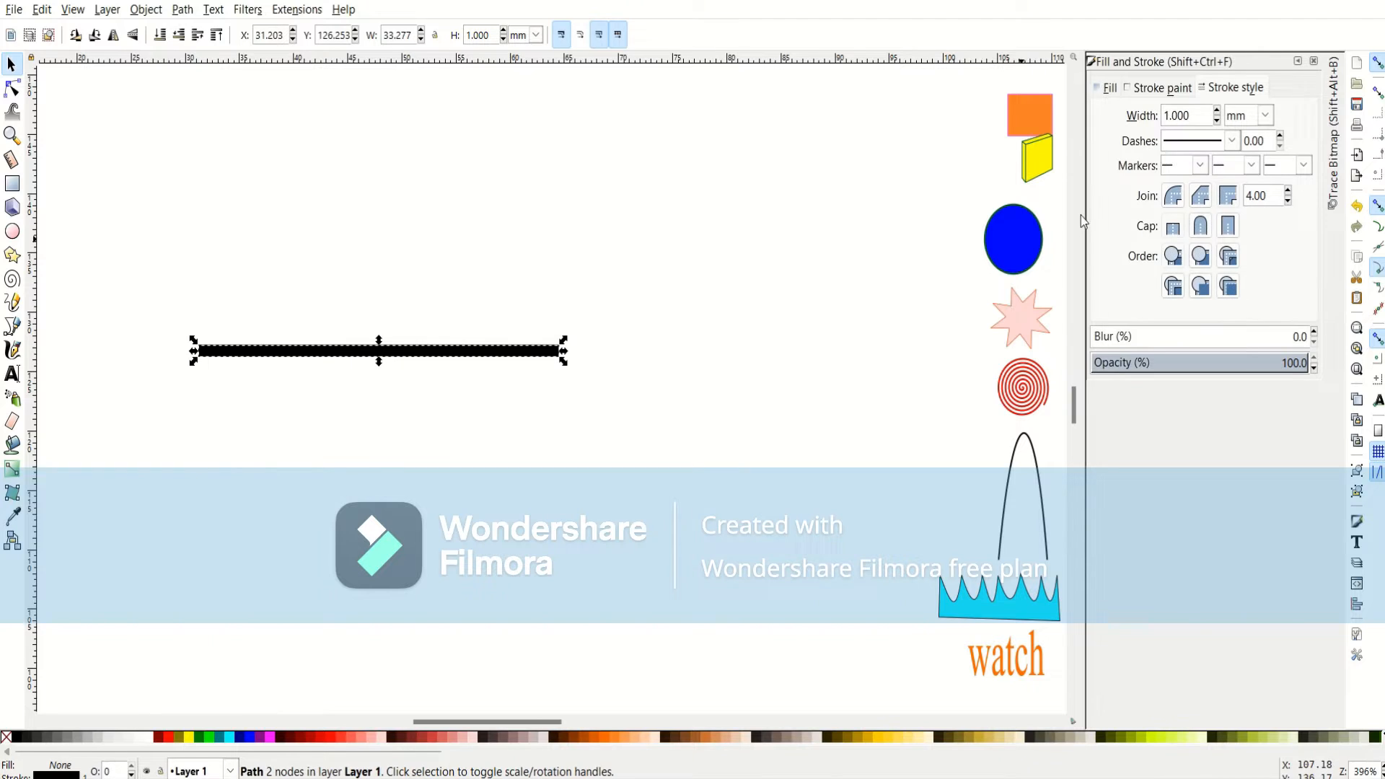
Try an evenly dashed pattern on the line's stroke and return it to the solid pattern.
left_click(1232, 141)
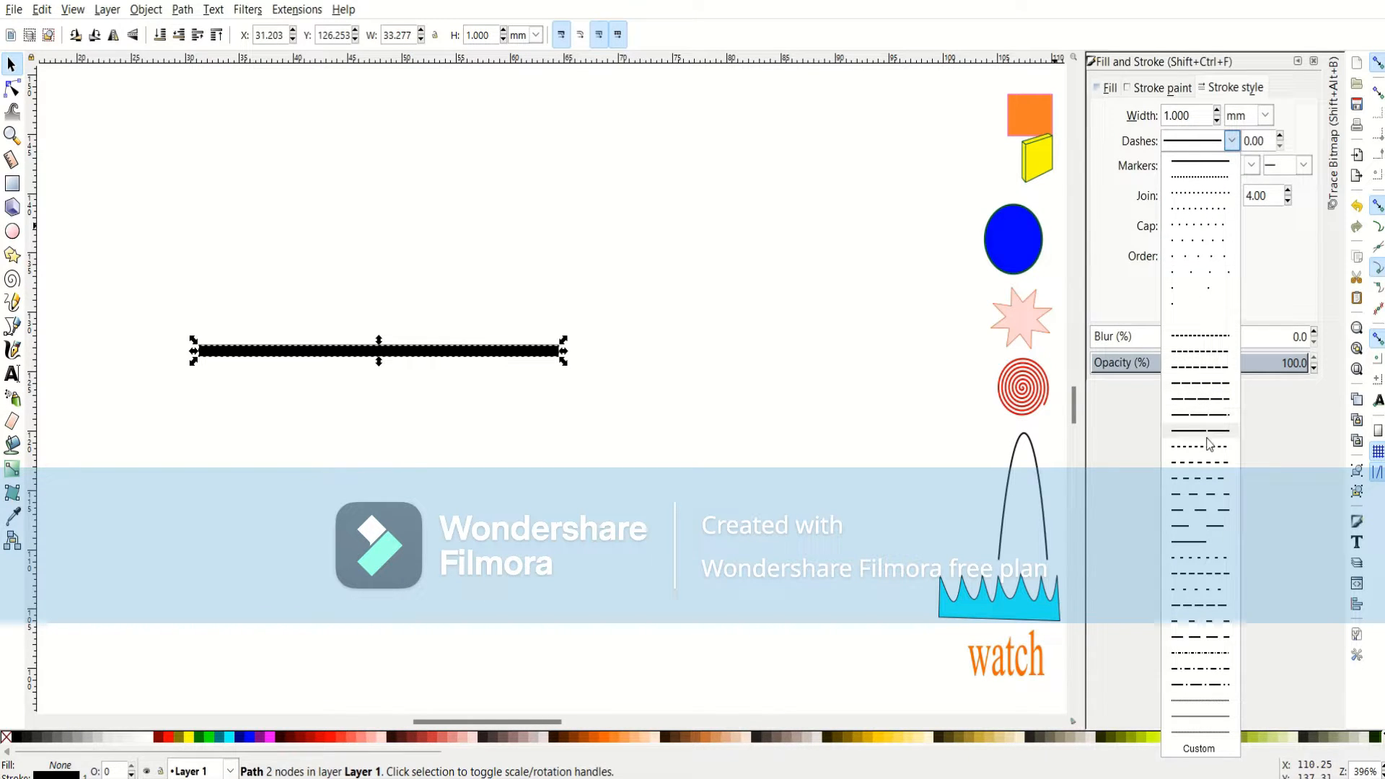
left_click(1209, 466)
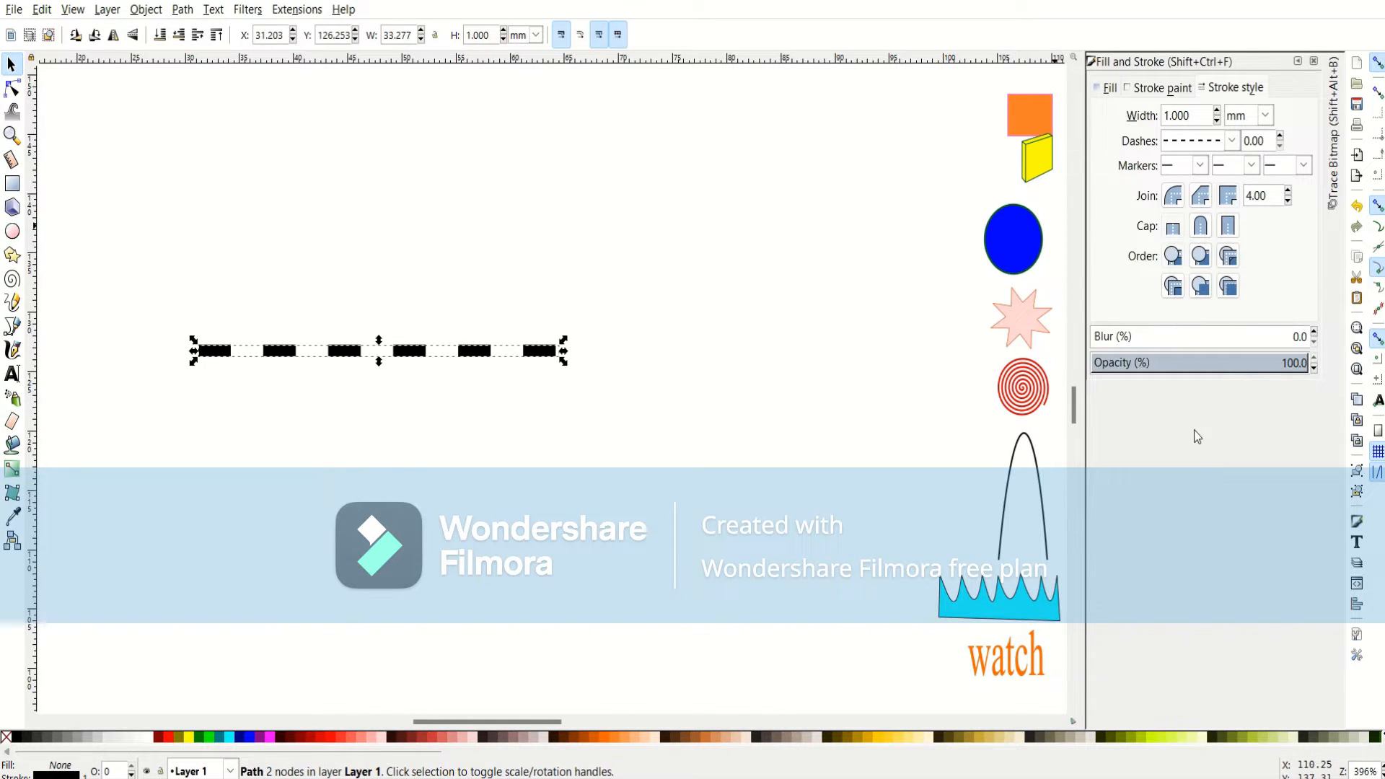
left_click(1232, 141)
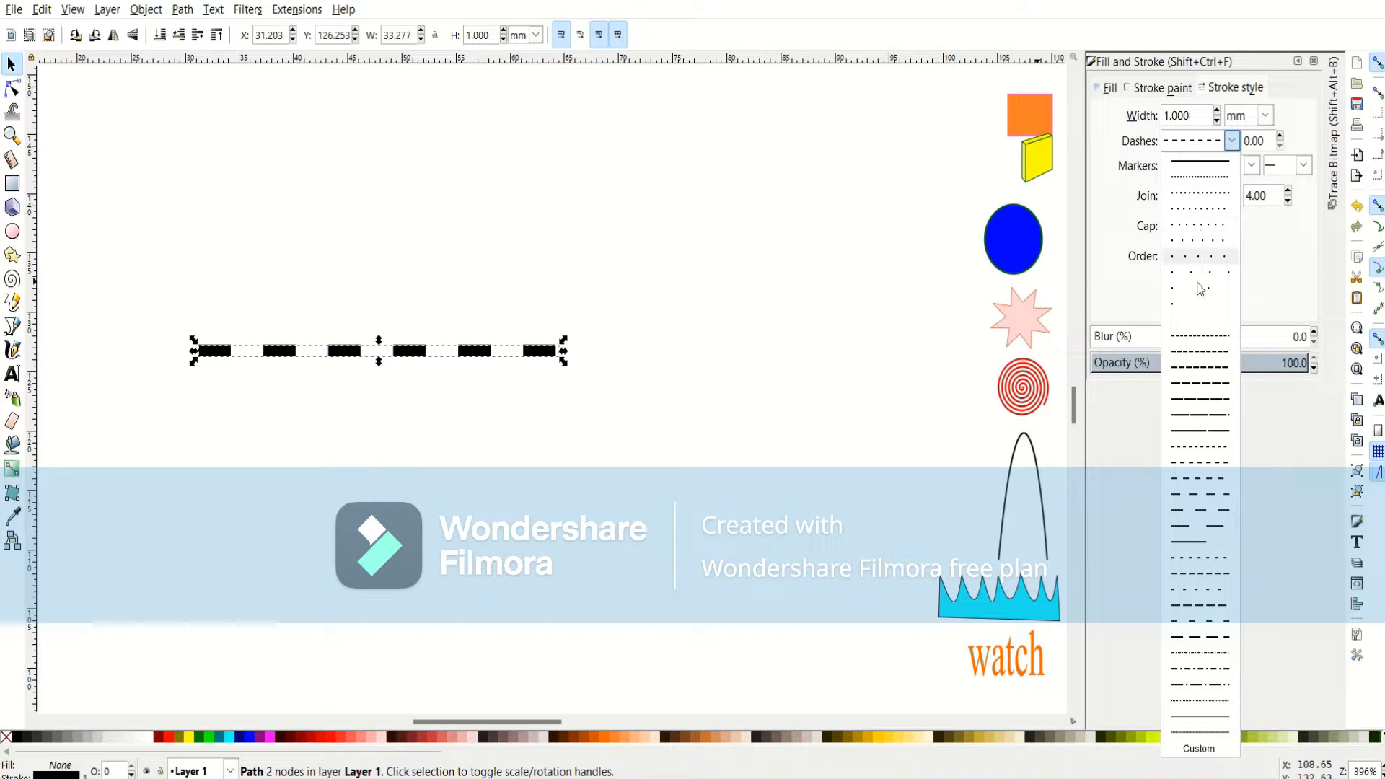
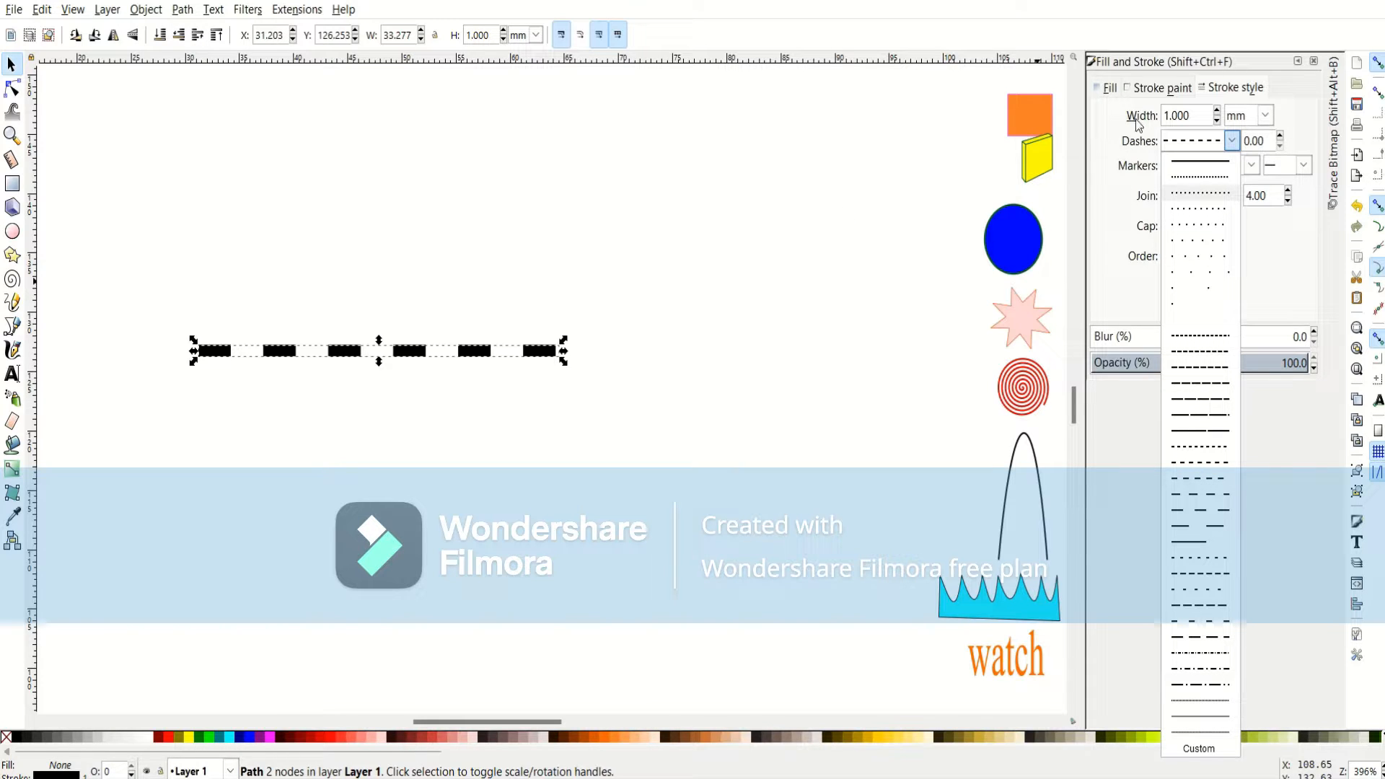
left_click(1218, 160)
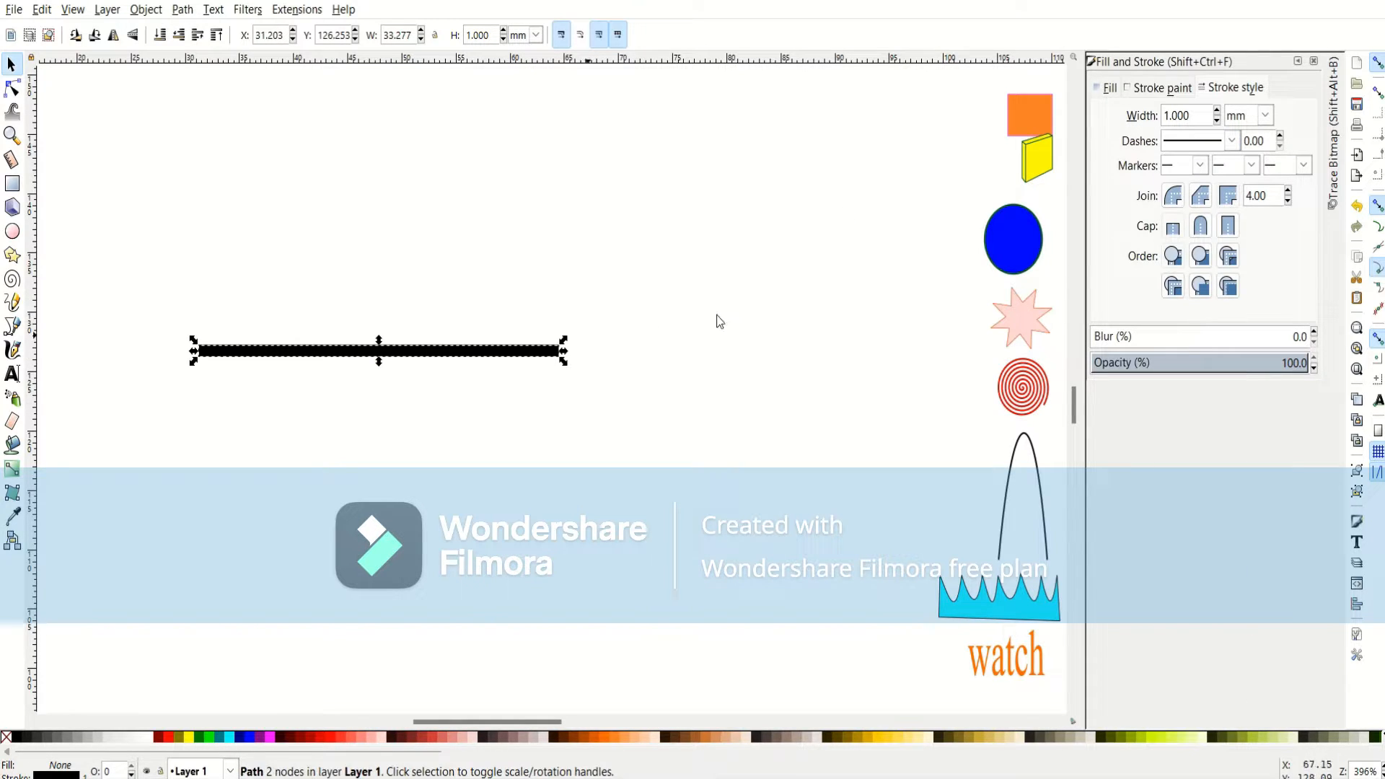
Give the line's start a large right-pointing arrowhead marker and move the line right so the whole arrow fits in view.
left_click(1200, 166)
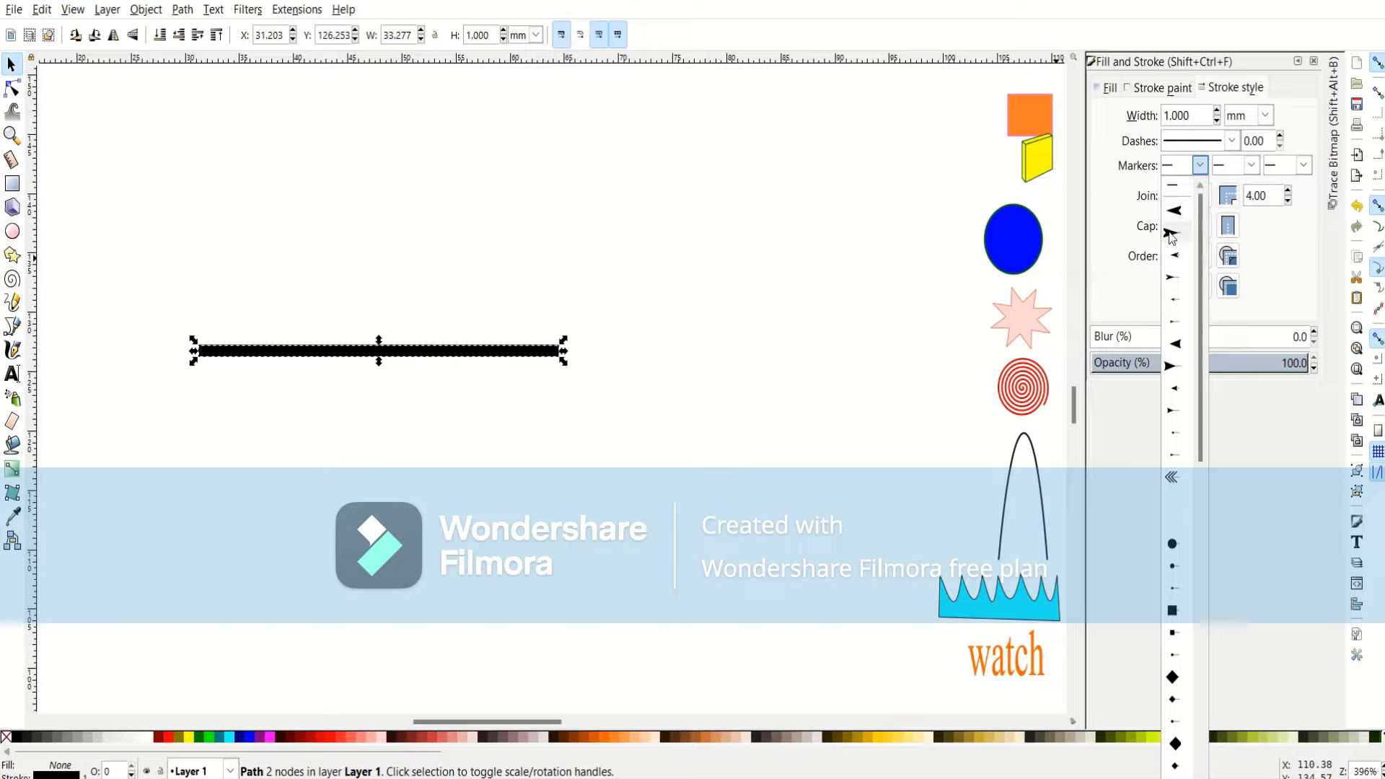
left_click(1172, 233)
left_click(1200, 165)
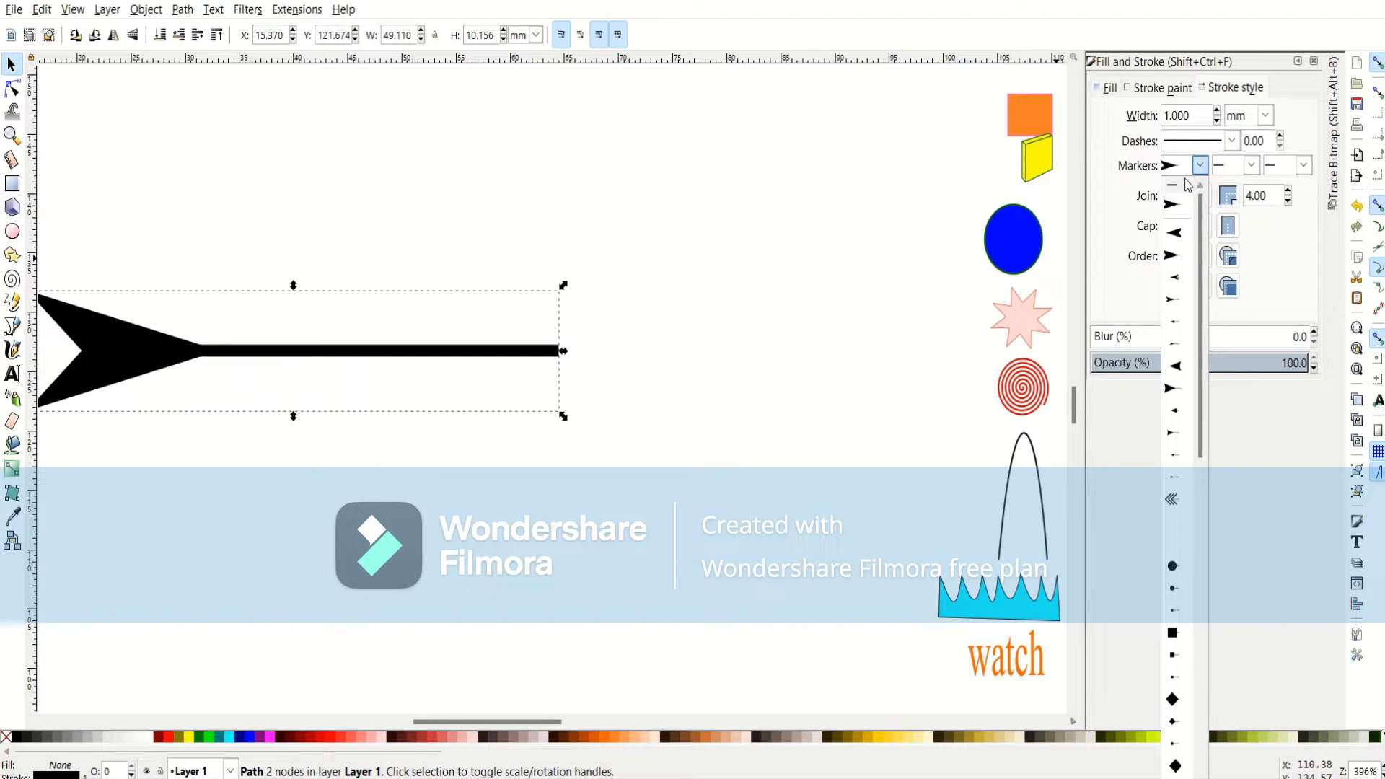
left_click(1175, 204)
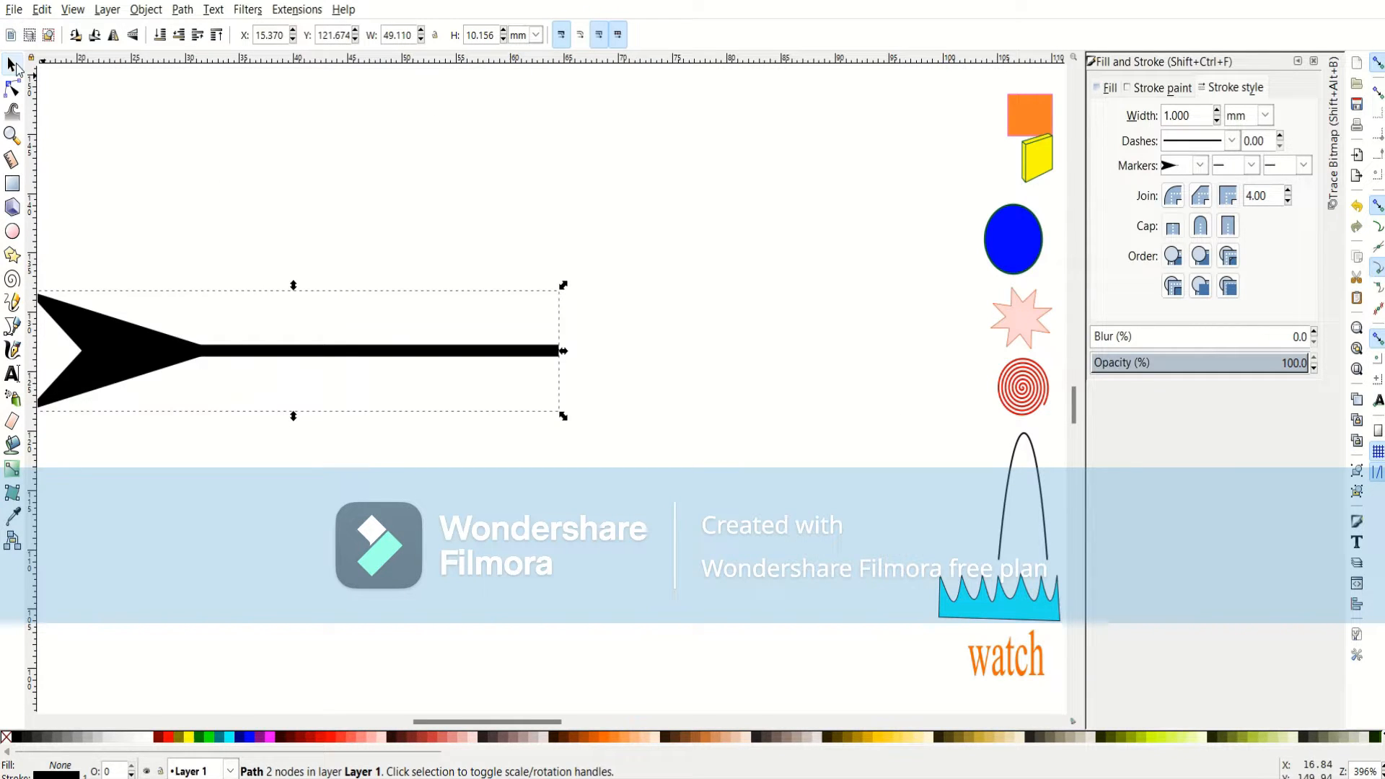
mouse_move(317, 355)
left_mouse_down()
mouse_move(559, 330)
mouse_move(522, 354)
left_mouse_up()
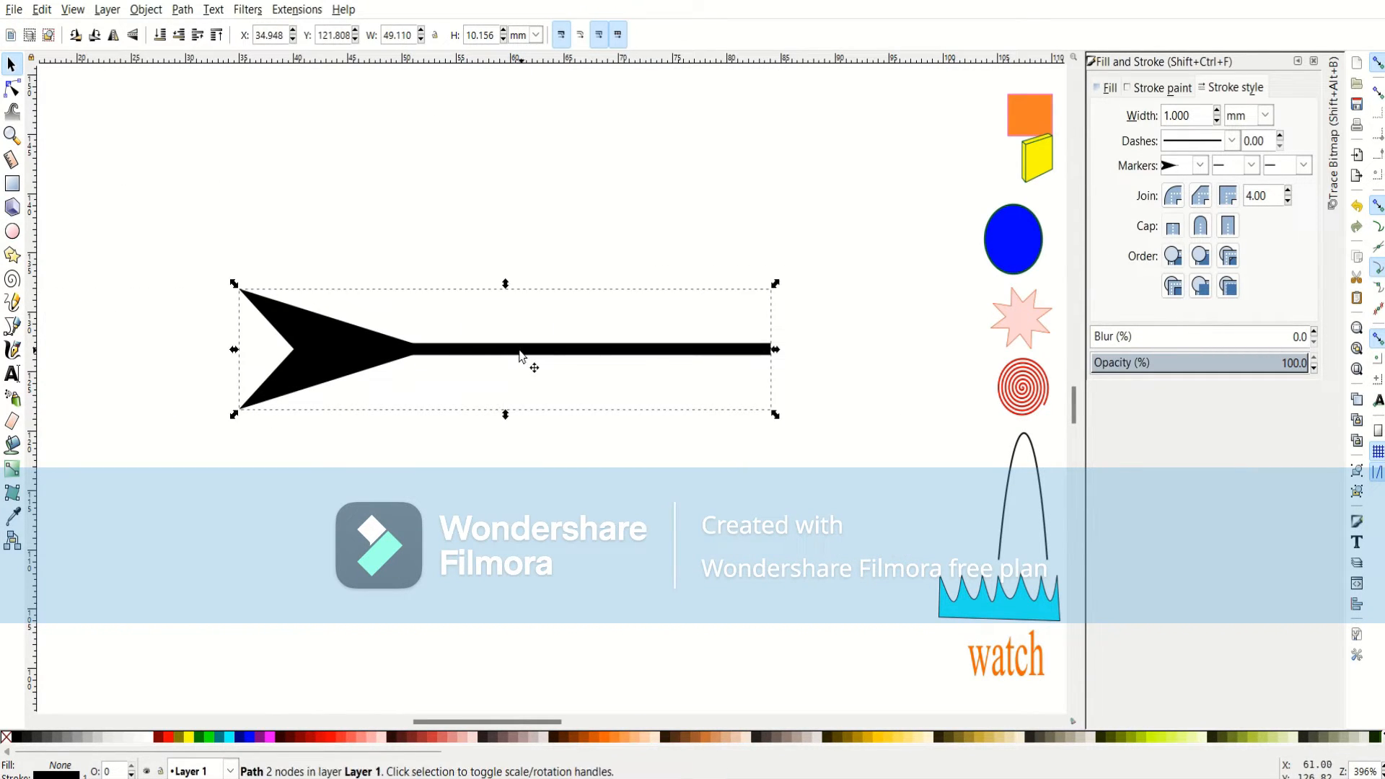
Switch the start marker to a large left-pointing arrowhead, and reposition and stretch the arrow to about 53 mm wide.
left_click(1199, 170)
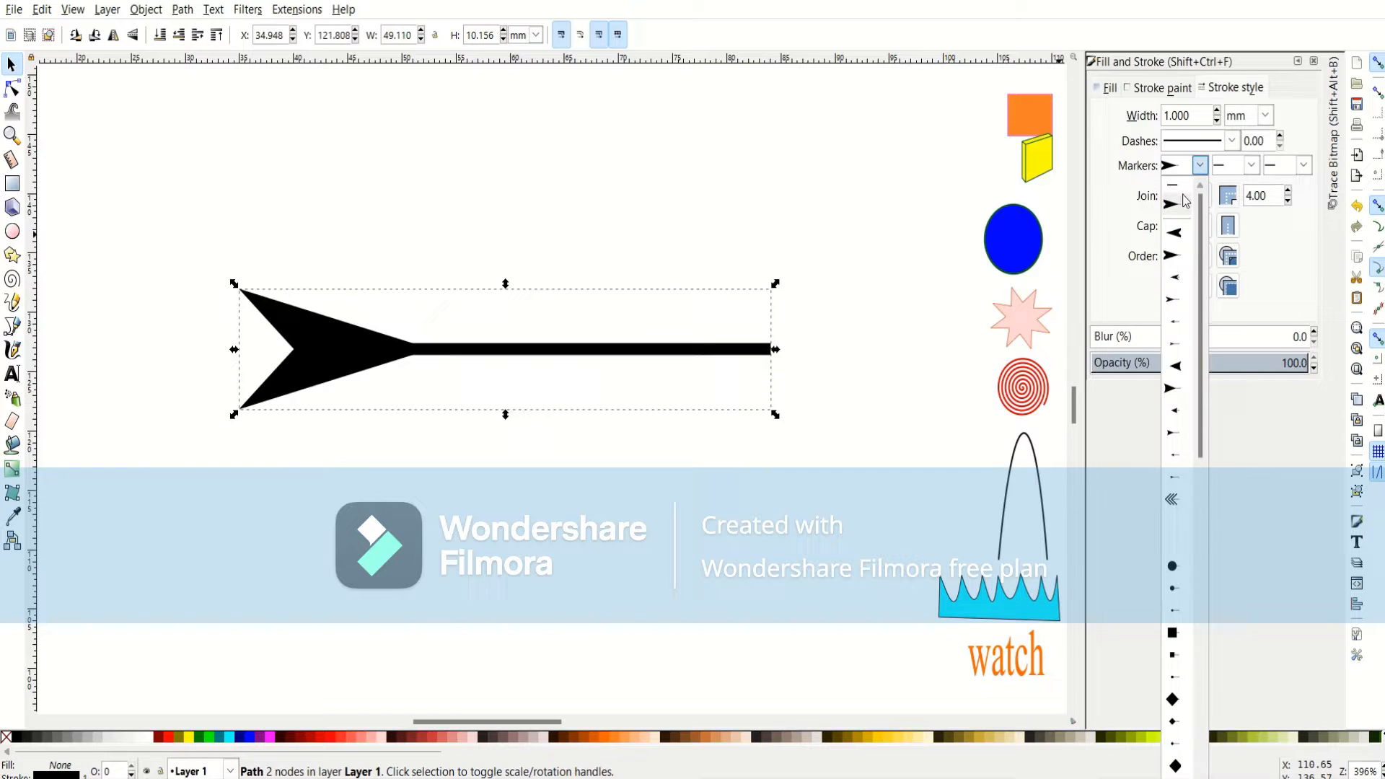
left_click(1176, 235)
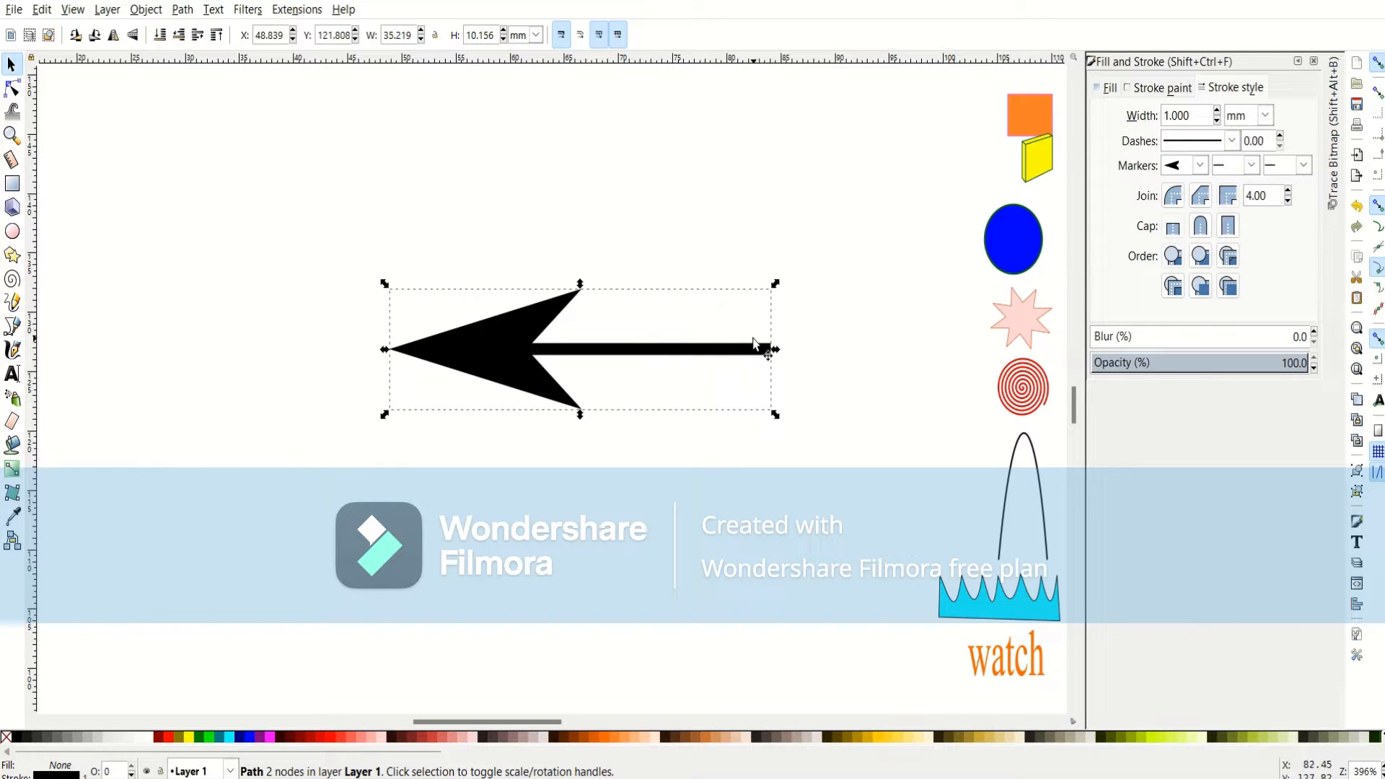
left_click_drag(779, 353, 901, 355)
left_click_drag(720, 362, 513, 386)
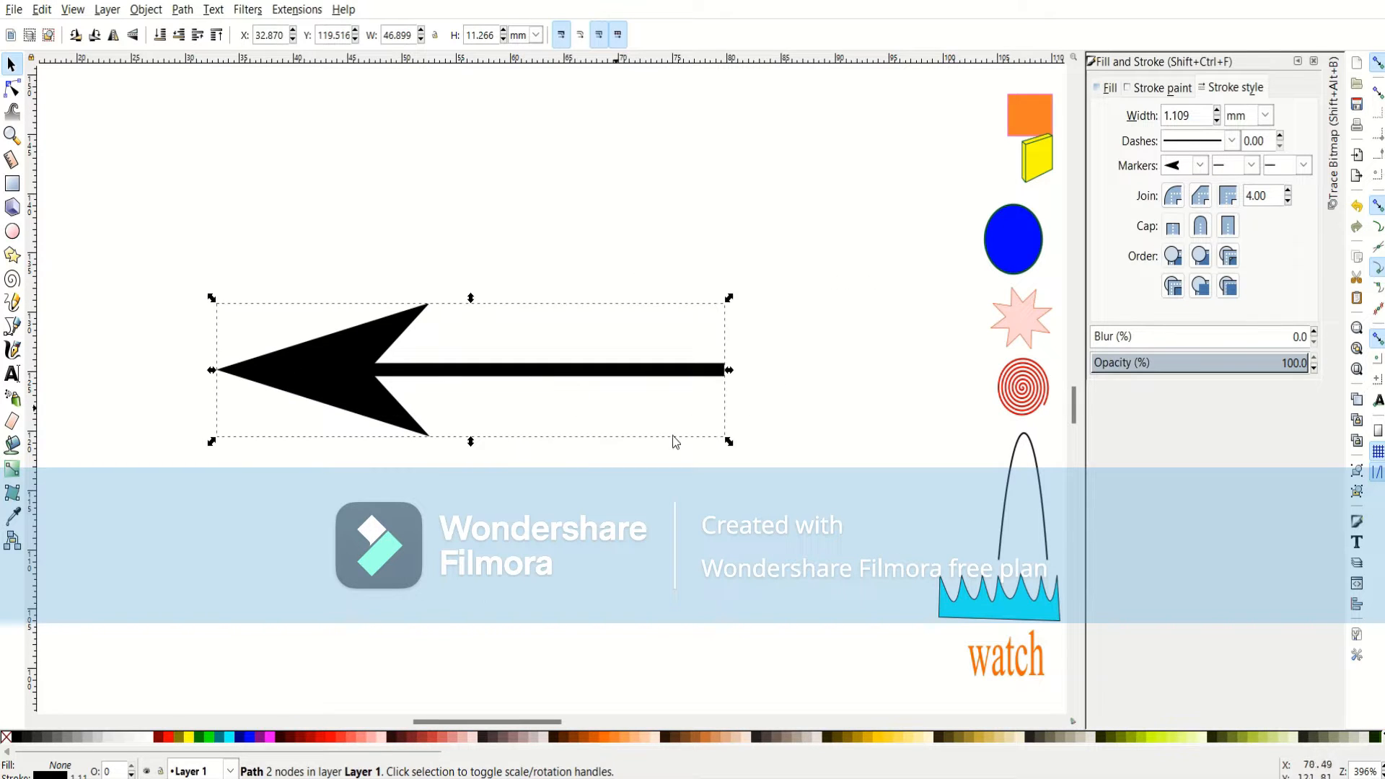
left_click_drag(730, 370, 796, 368)
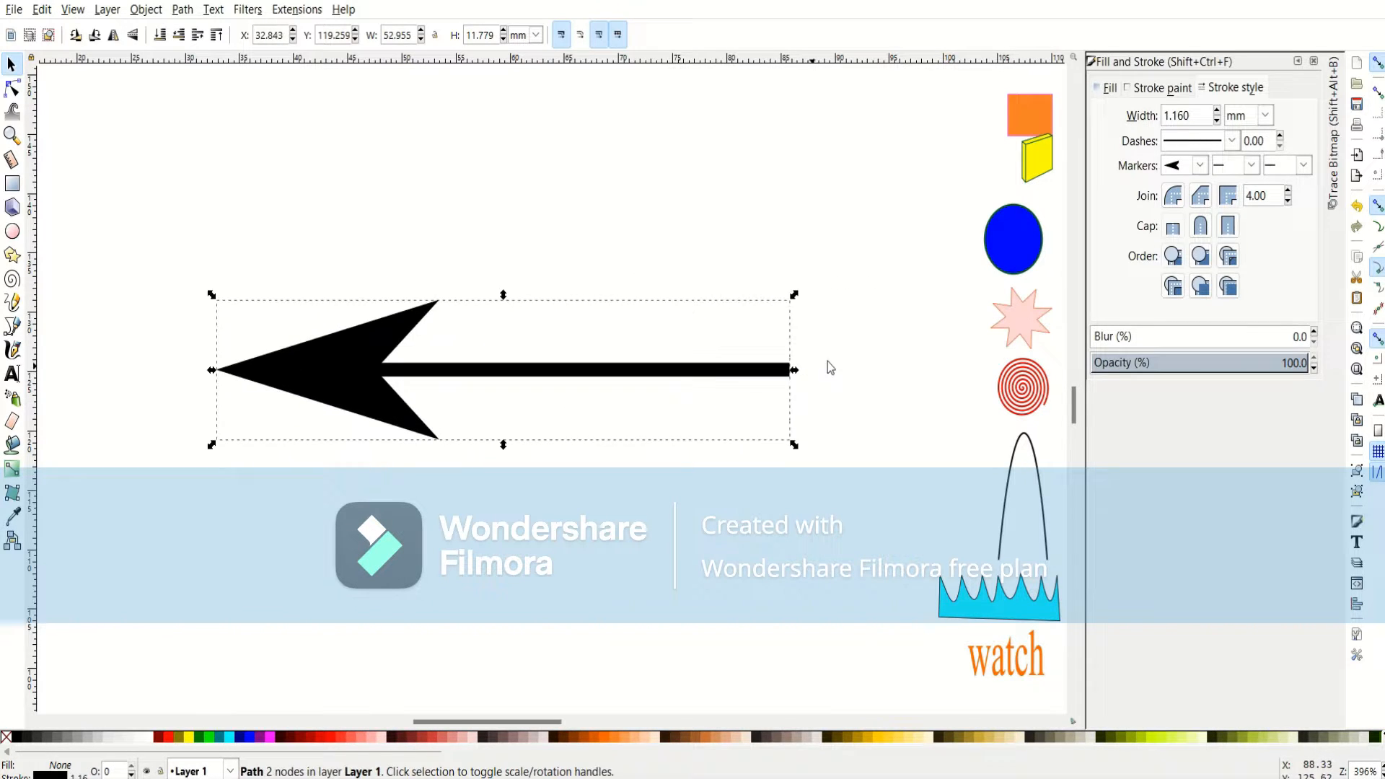
Try right- and left-pointing arrowheads as the line's mid marker, finishing with the large left-pointing one with a curved back.
left_click(1251, 166)
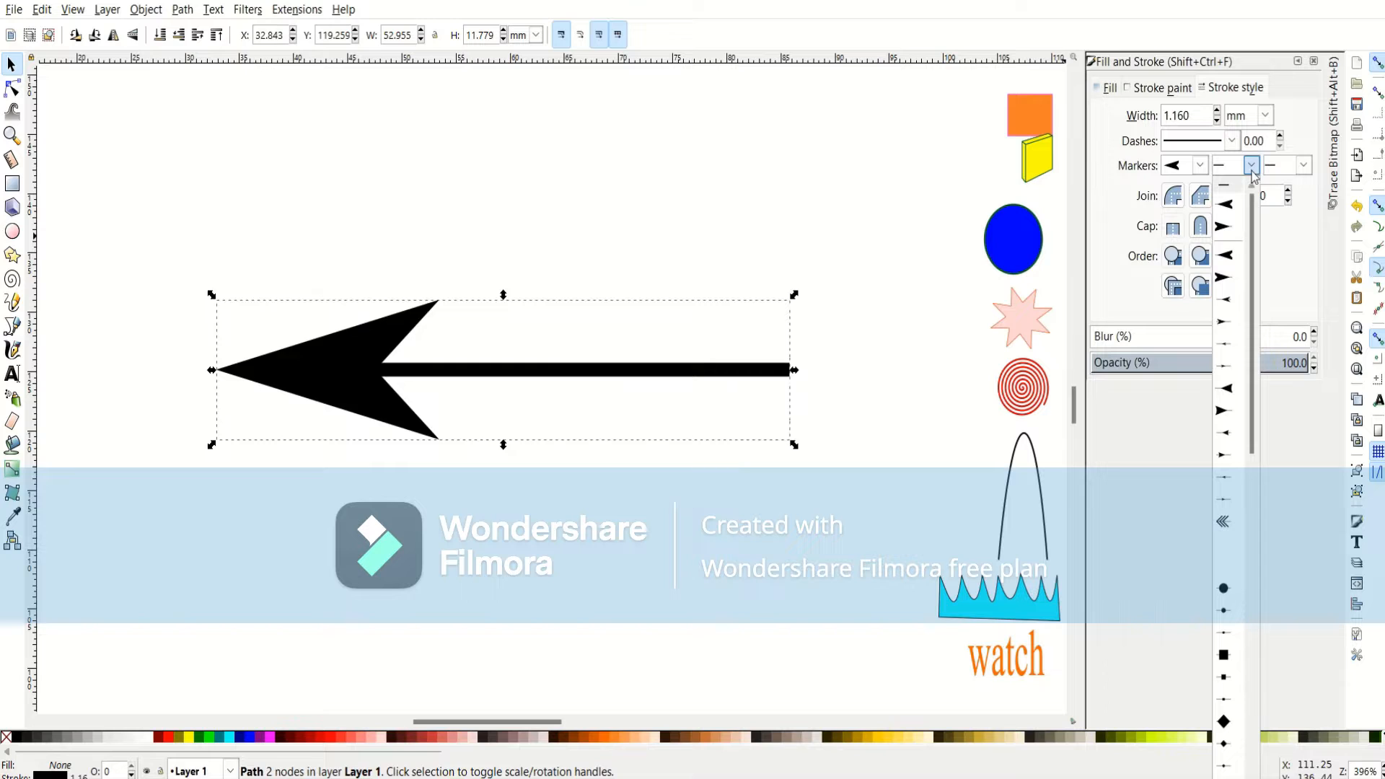
left_click(1224, 228)
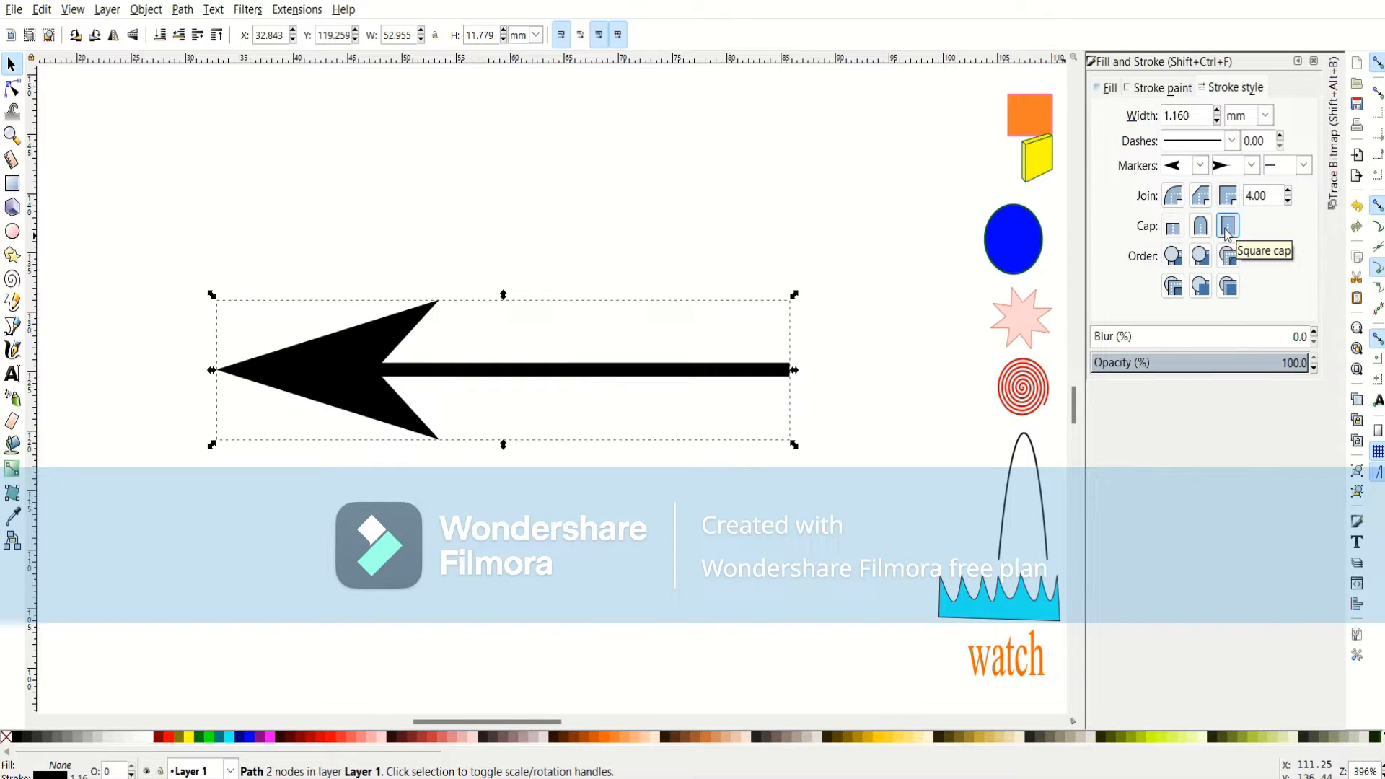
left_click(1251, 165)
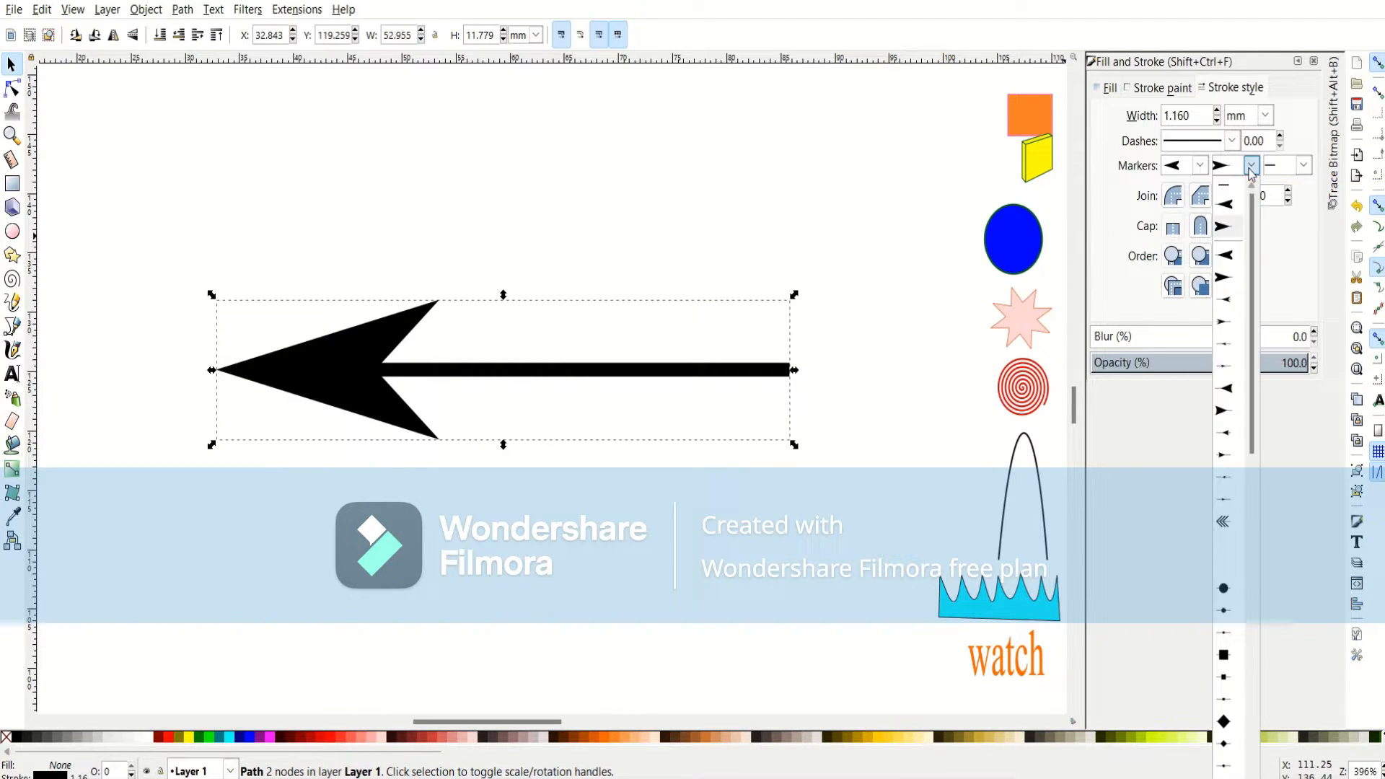
left_click(1237, 205)
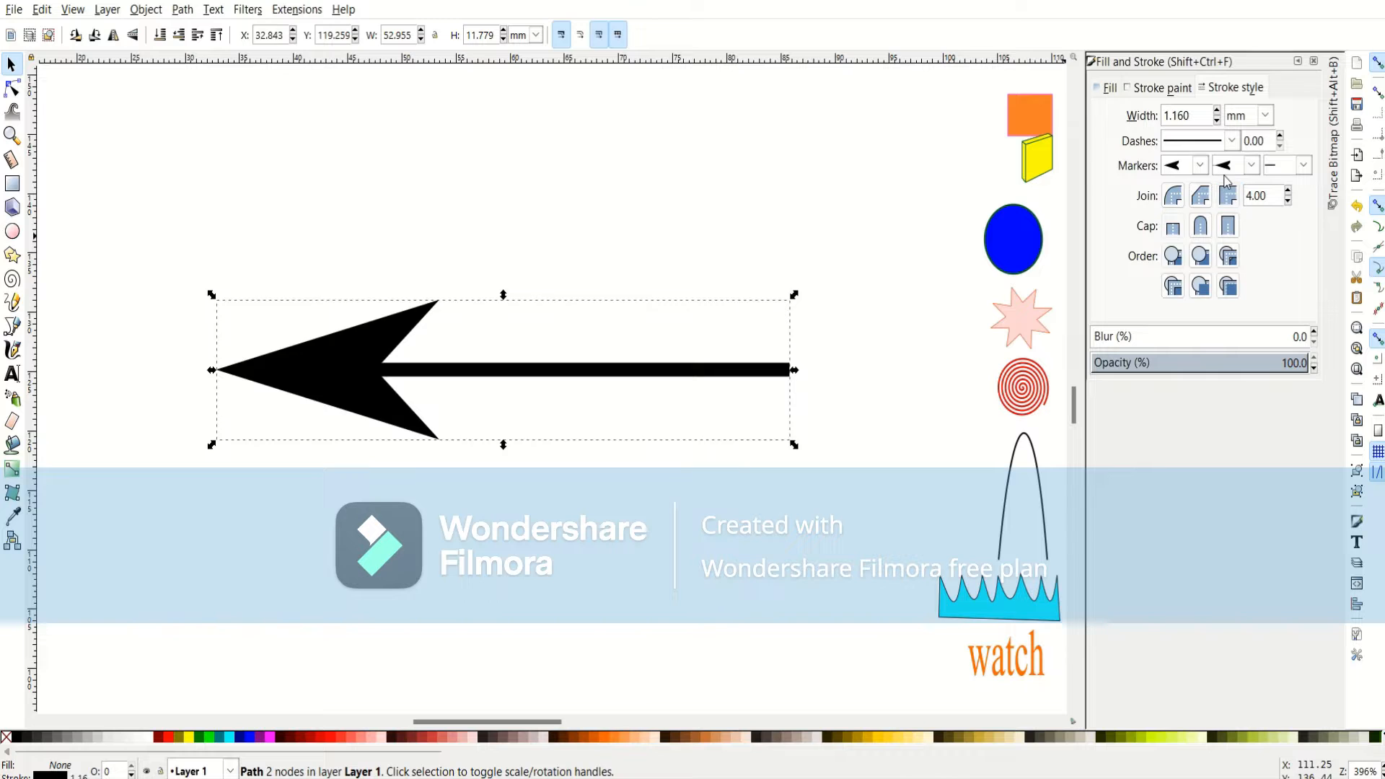
left_click(1246, 169)
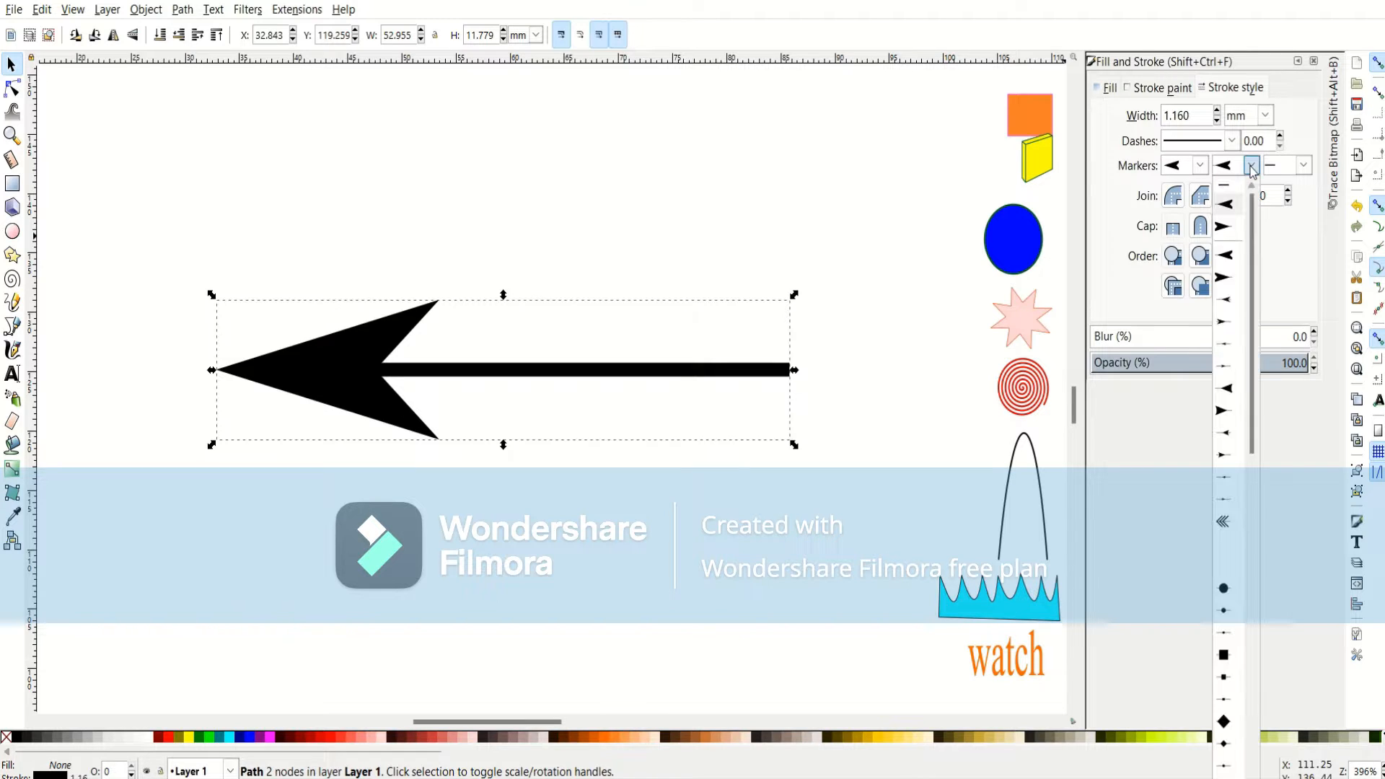
left_click(1224, 393)
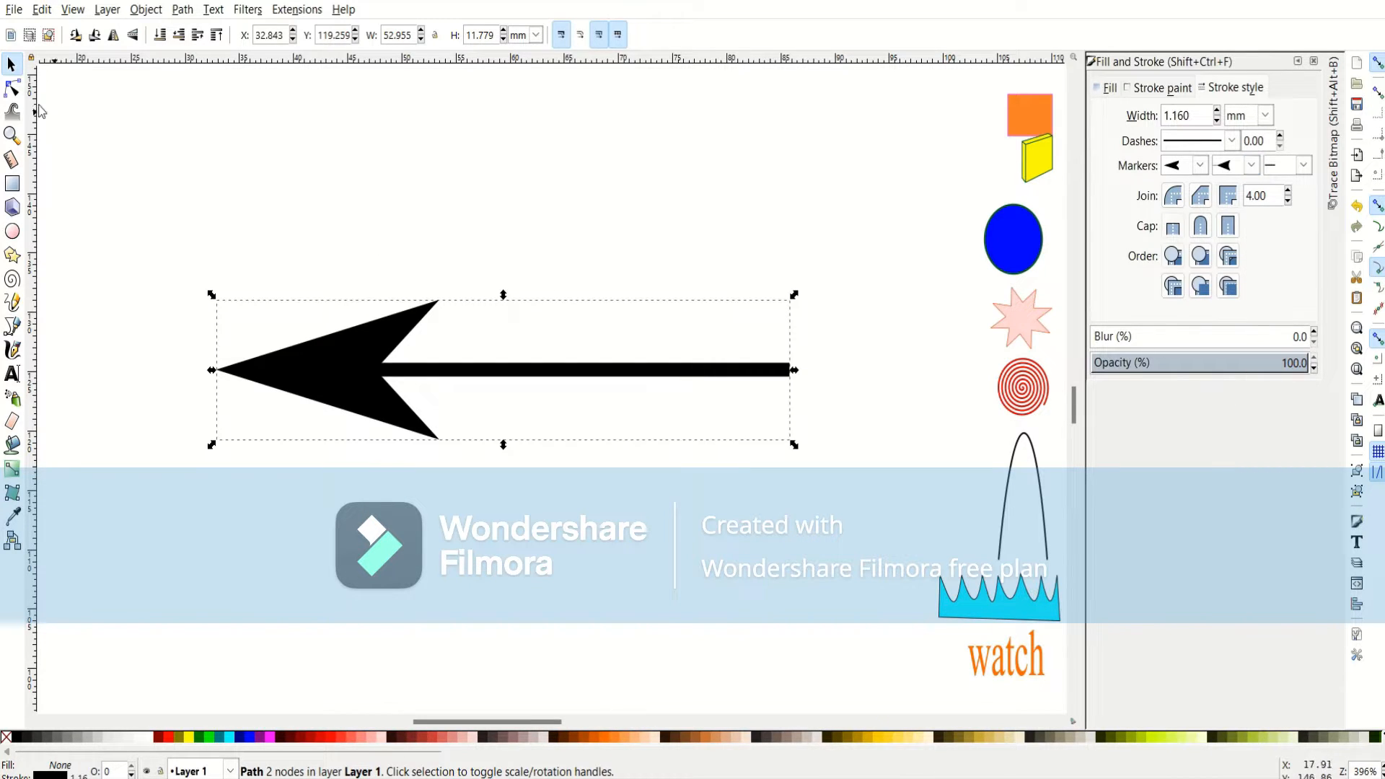
Reselect the arrow and change its start marker to the medium left-pointing arrowhead with a curved back.
left_click(272, 200)
left_click(397, 387)
left_click(1200, 165)
left_click(1176, 373)
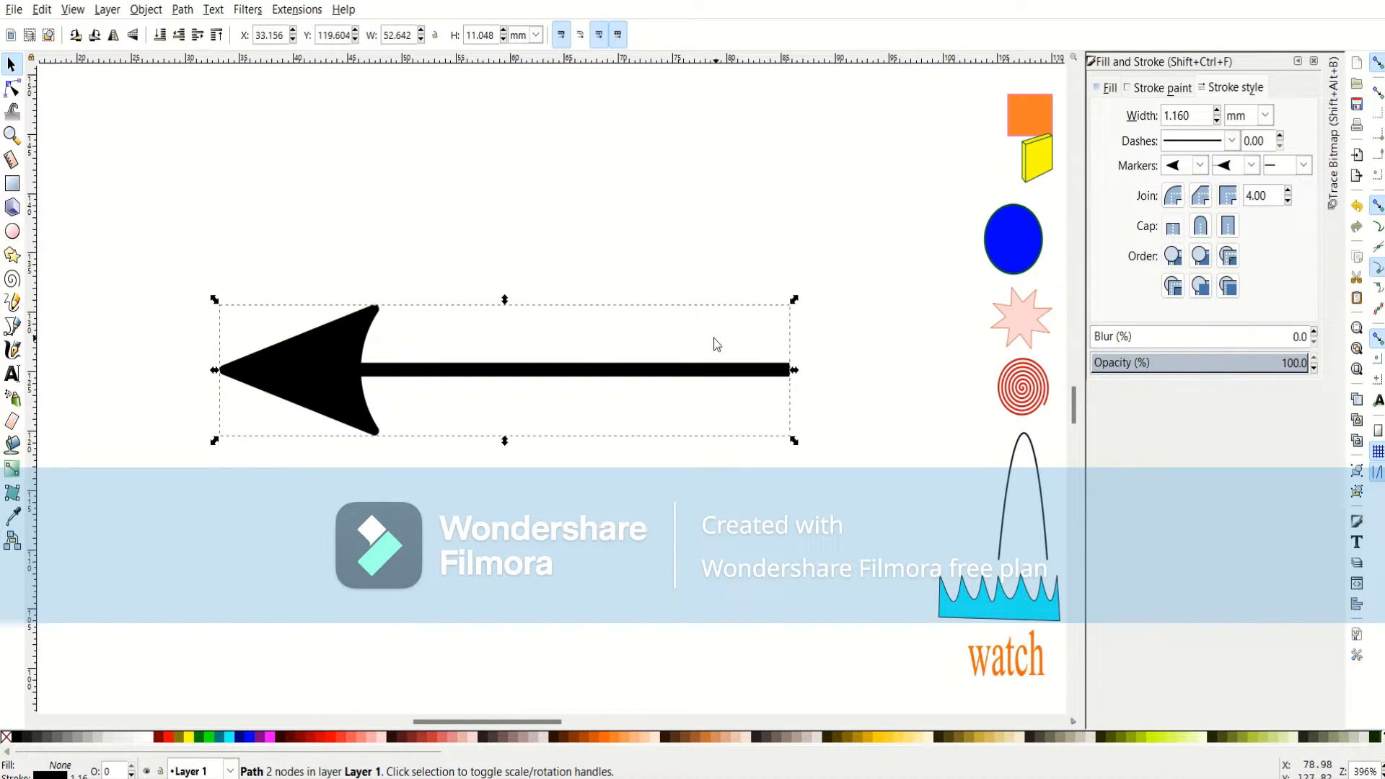
left_click(1200, 165)
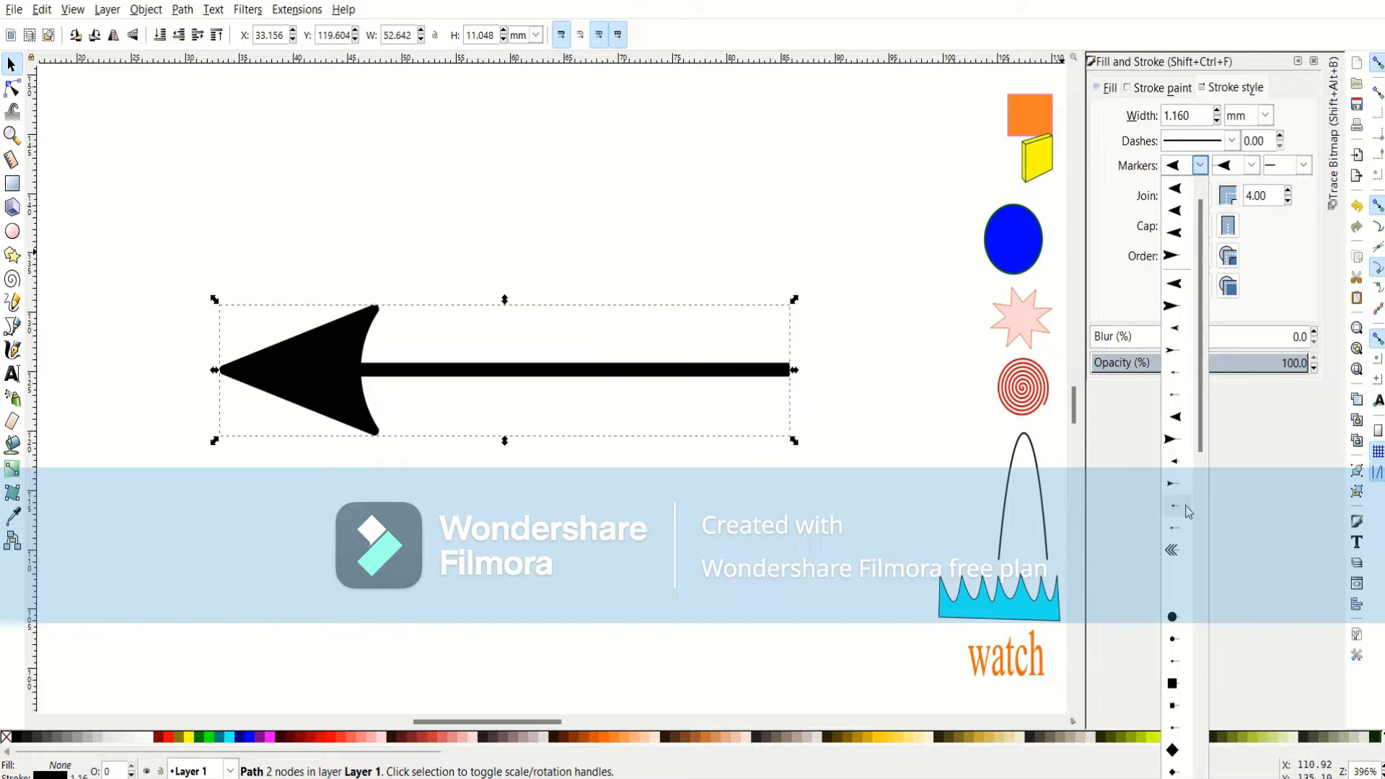
left_click(1176, 463)
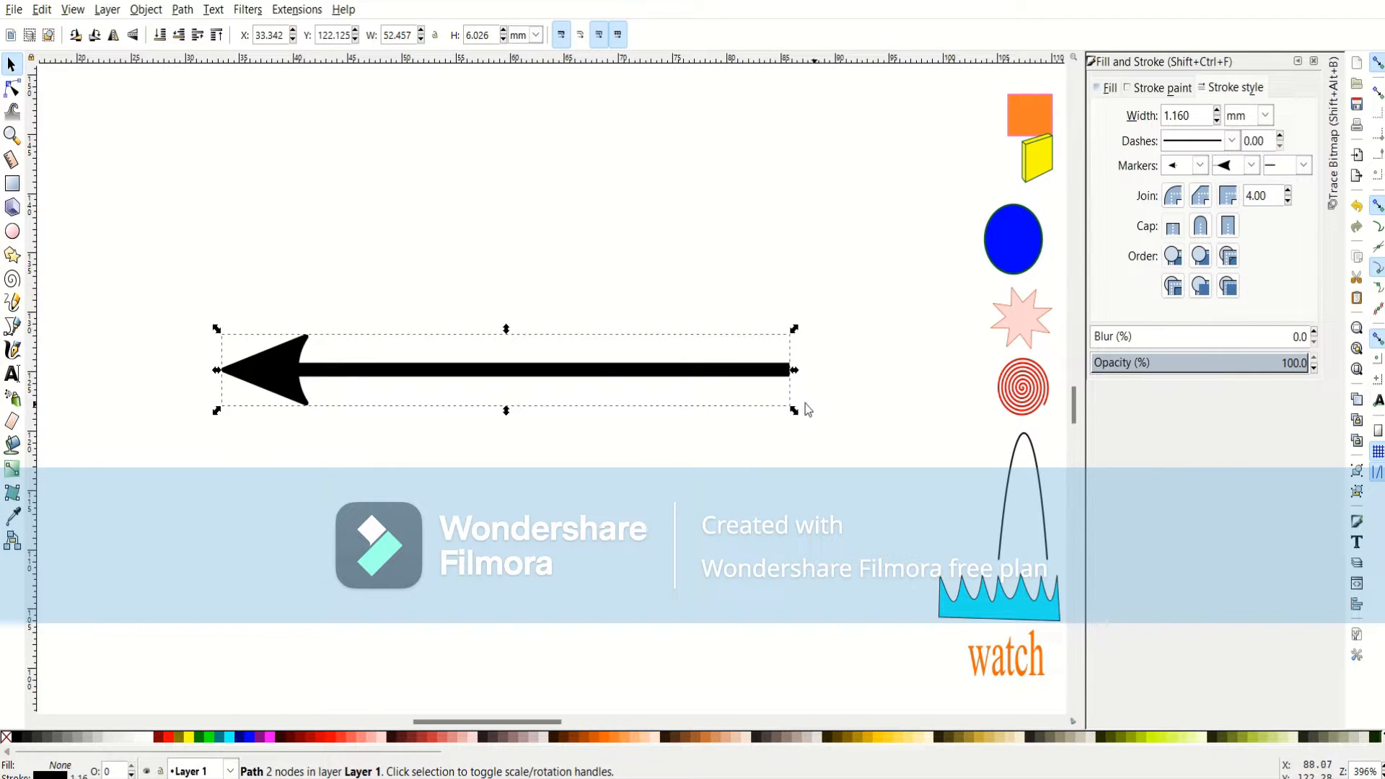
Try large left- and right-pointing arrowheads as the line's end marker, finishing with the medium right-pointing arrowhead with a curved back.
left_click(1304, 166)
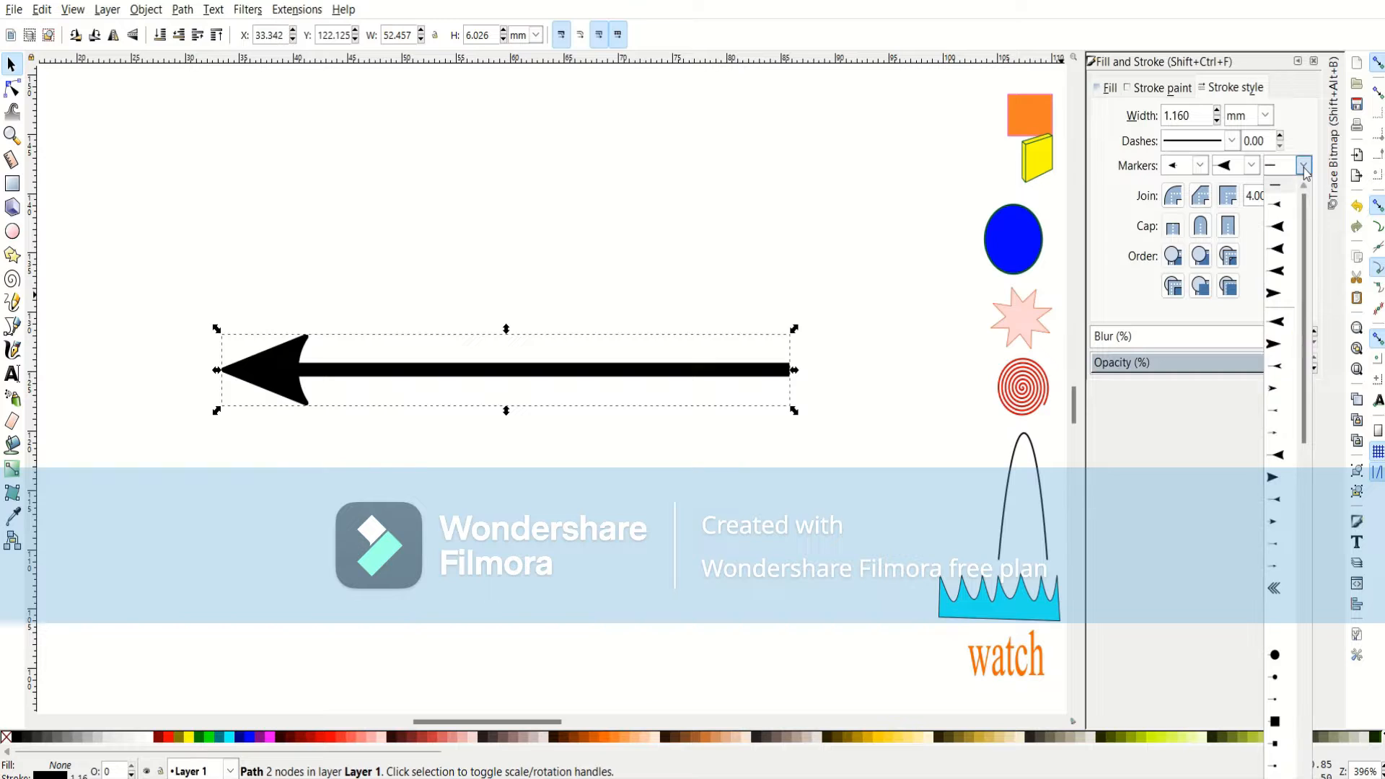
left_click(1278, 324)
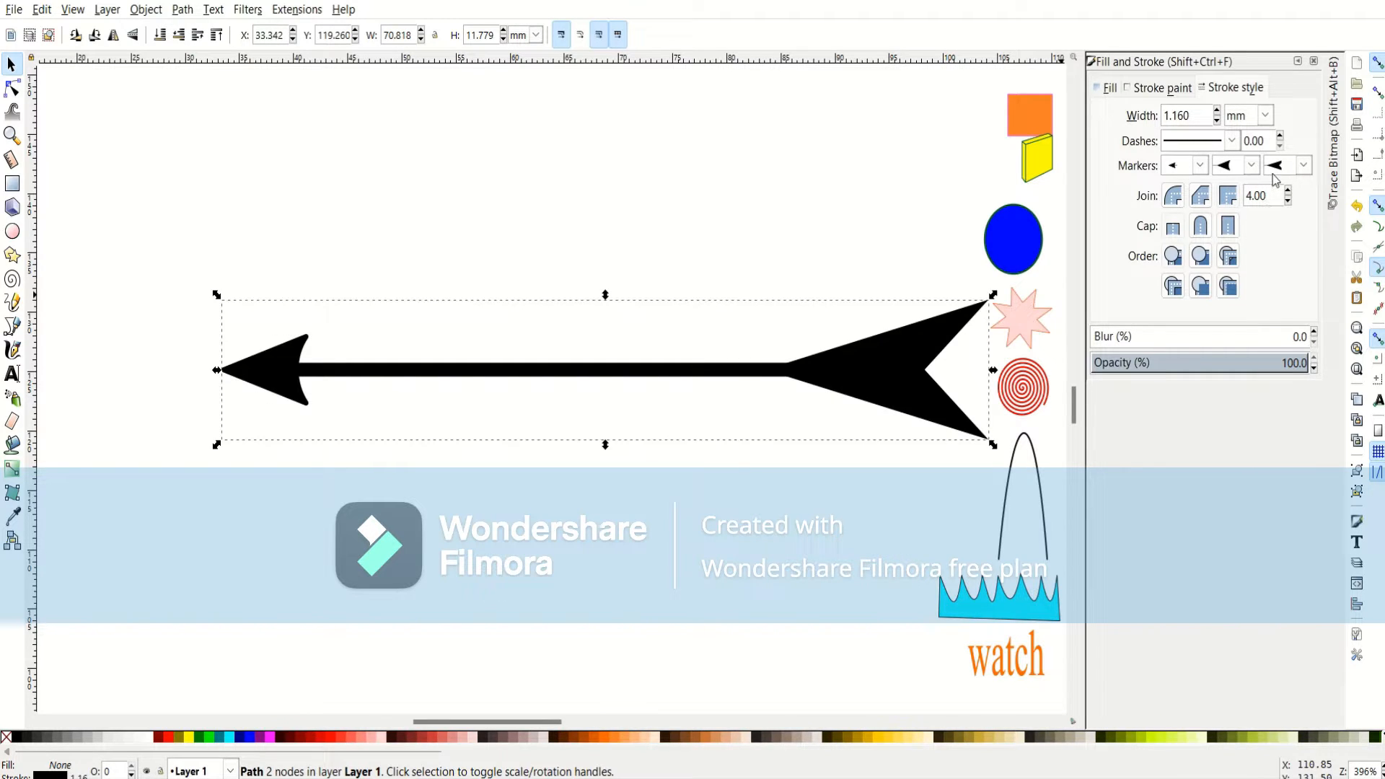
left_click(1303, 167)
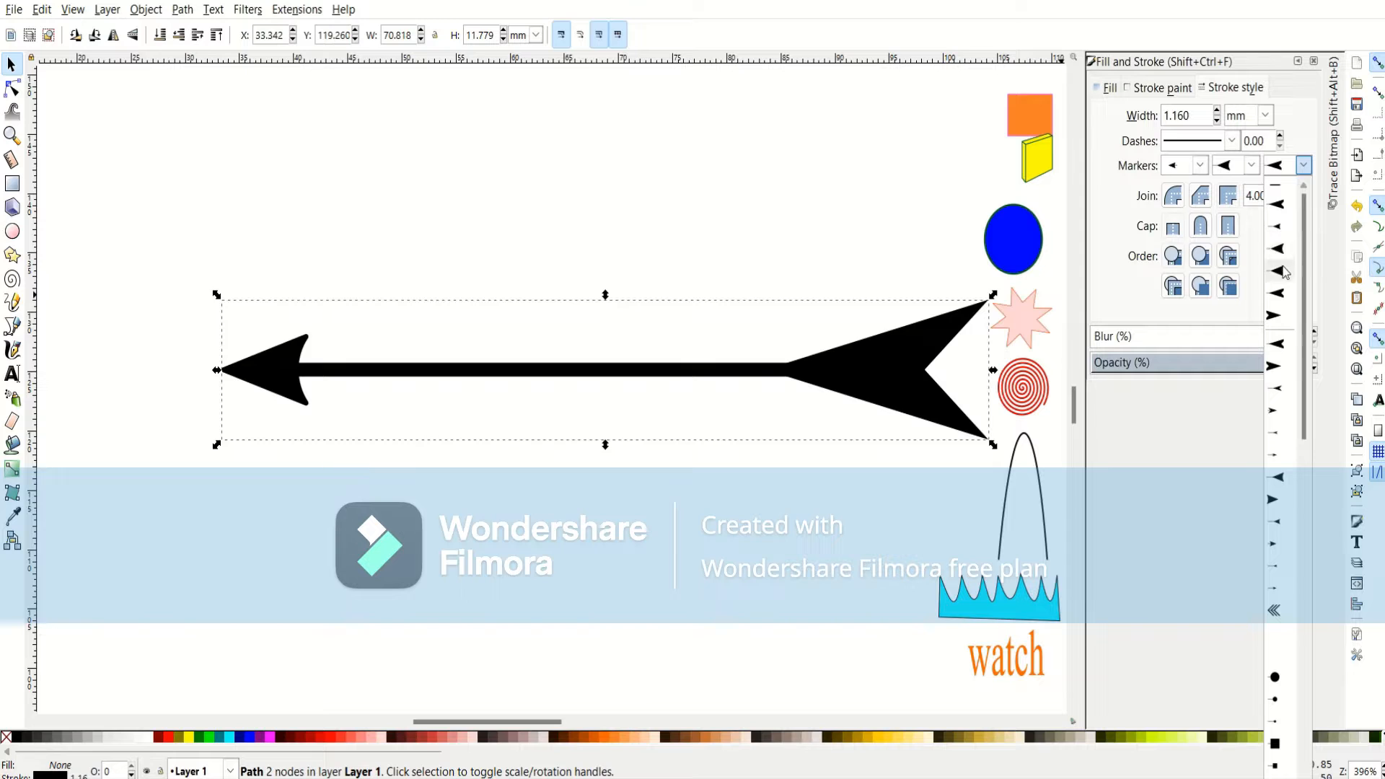
left_click(1282, 365)
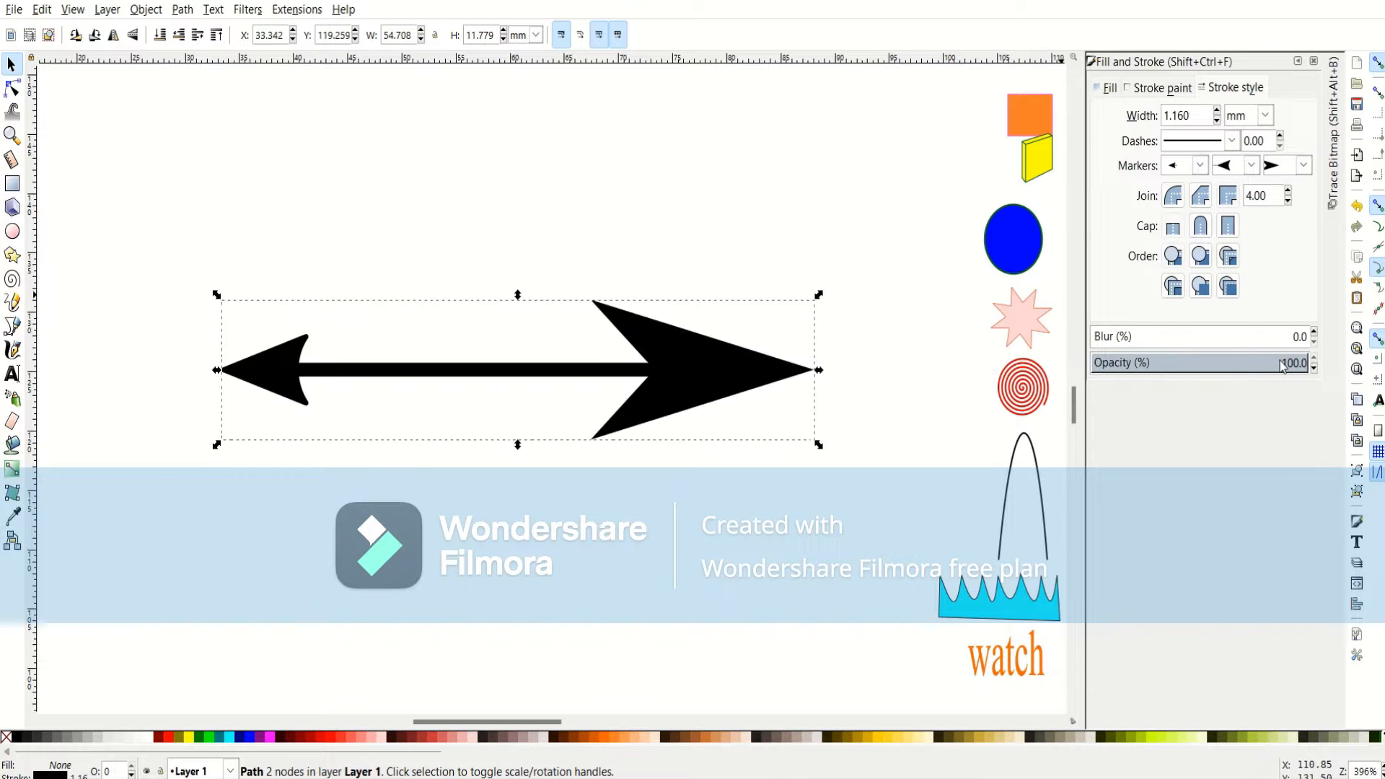
left_click(1303, 167)
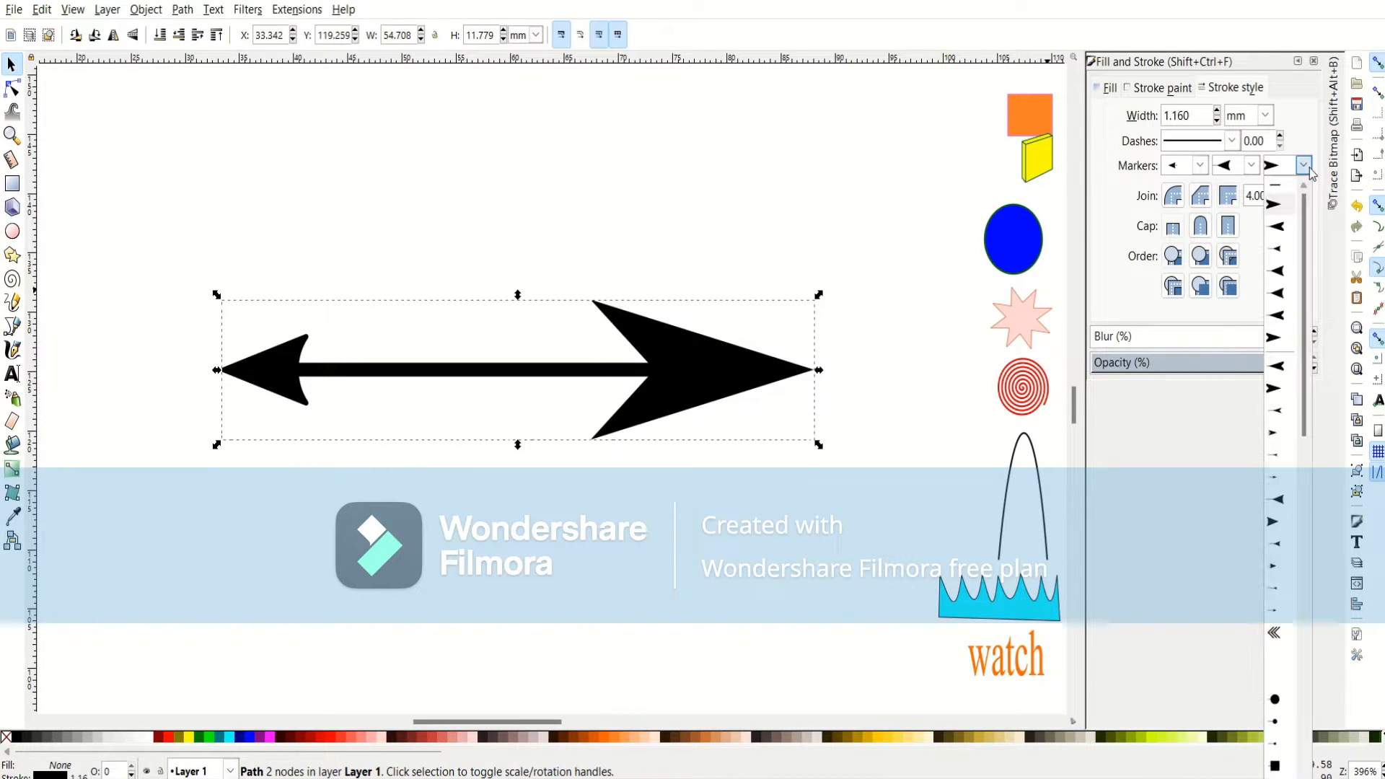
left_click(1289, 567)
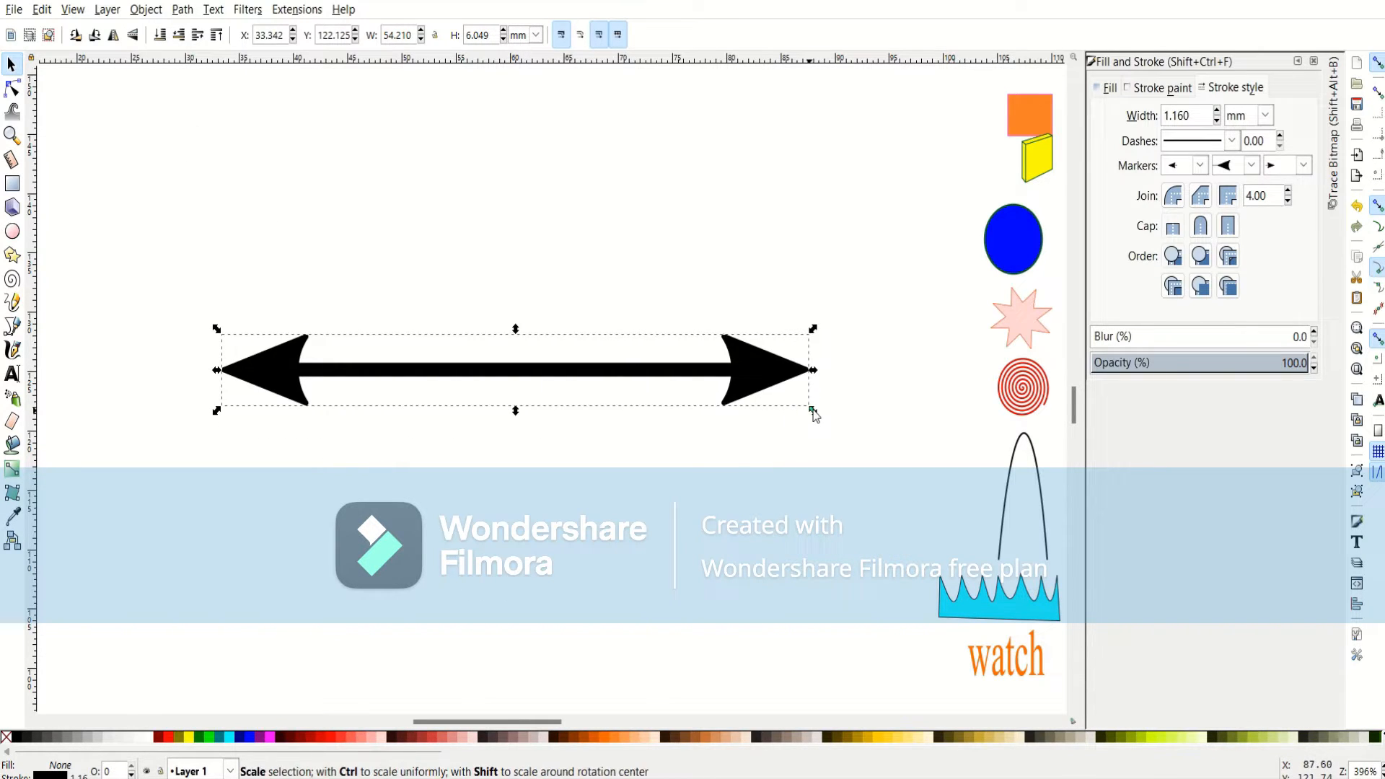
Scale the double-headed arrow down to about 54 by 3.7 mm and give it a magenta fill.
left_click_drag(813, 417, 802, 388)
left_click(270, 737)
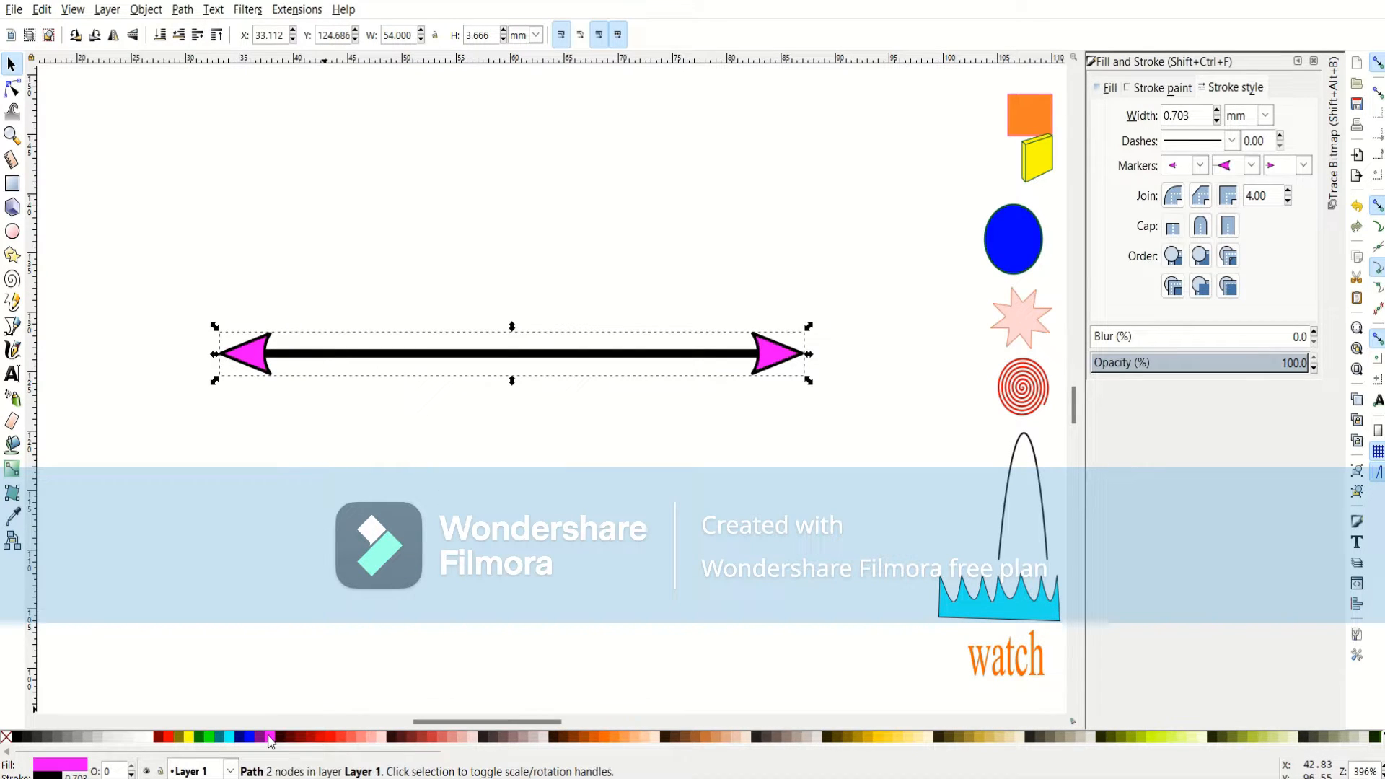
left_click(517, 269)
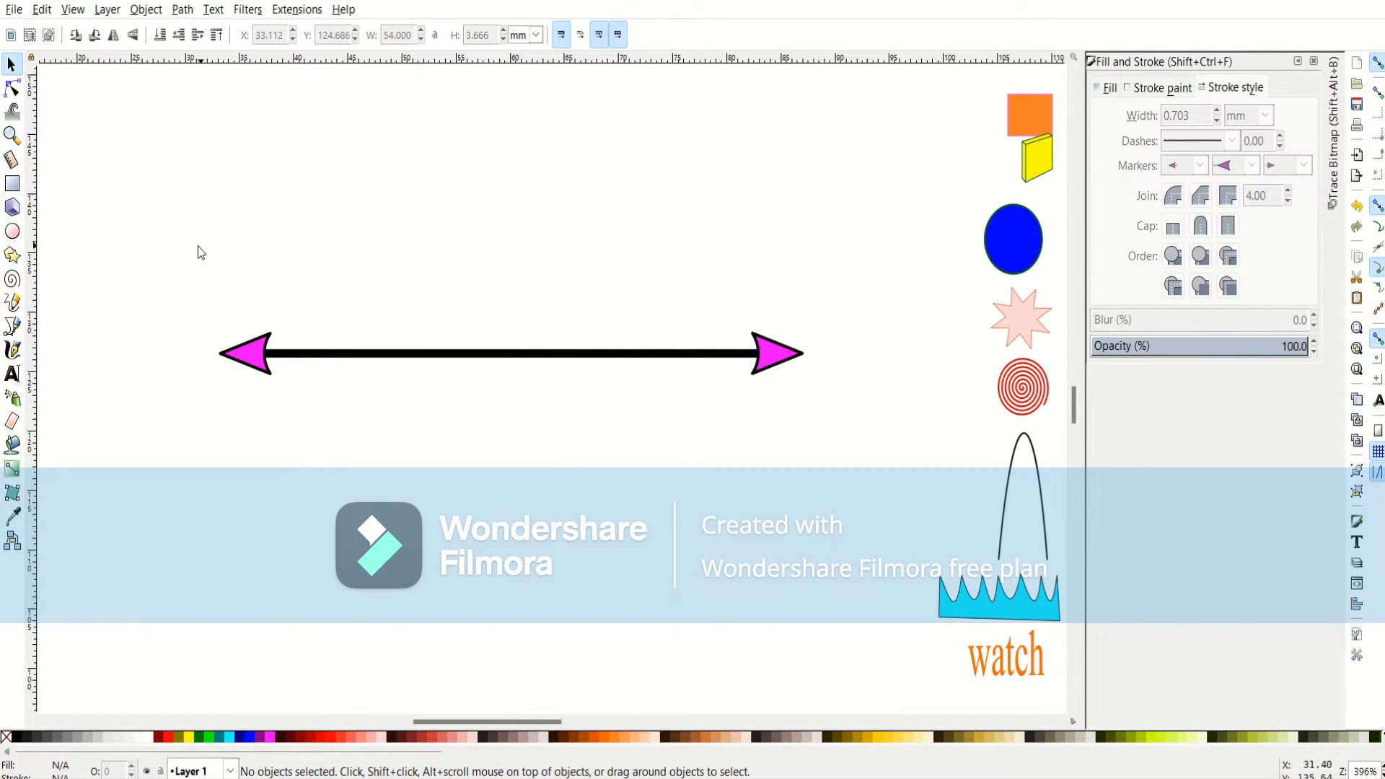
Reselect the arrow and change its stroke paint to flat magenta, RGBA e600e4ff, trying red on the way.
left_click_drag(198, 247, 844, 421)
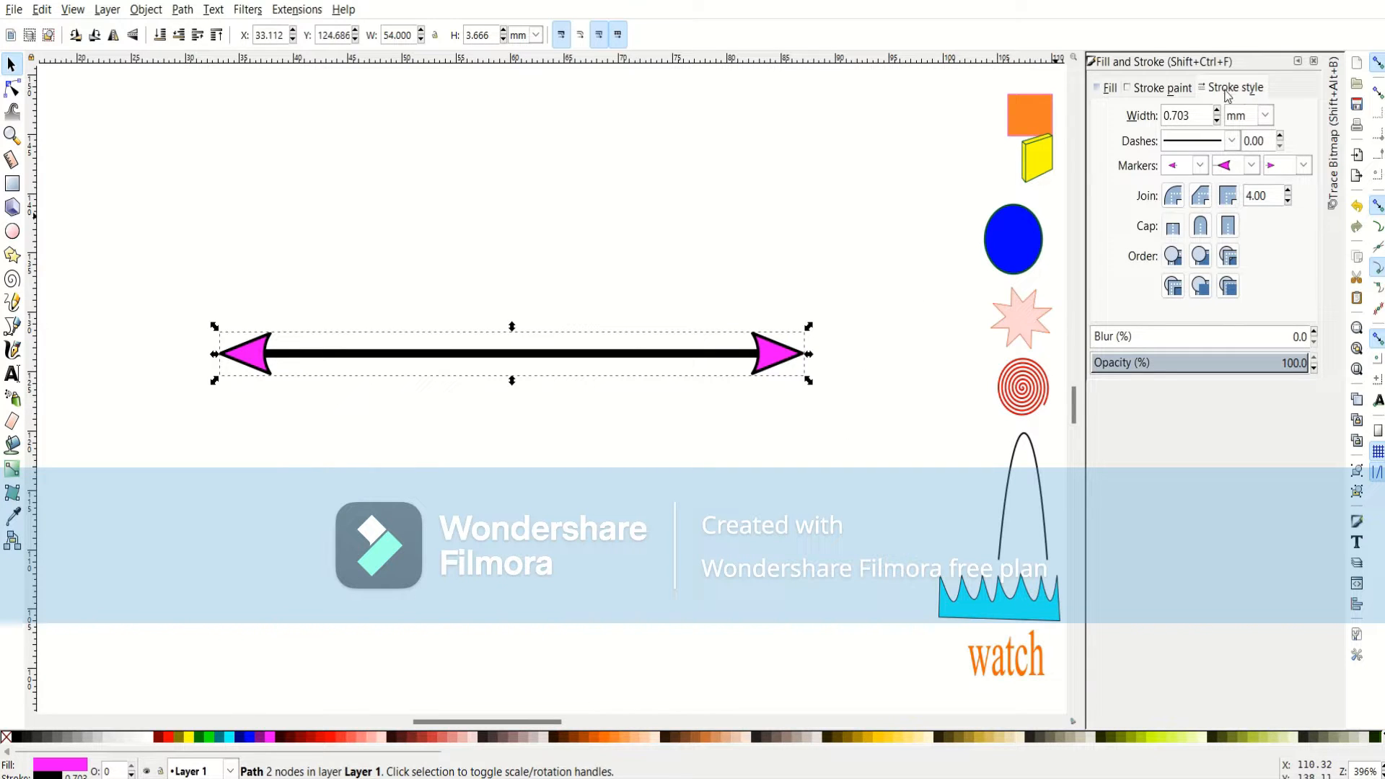
left_click(1167, 89)
left_click(1251, 190)
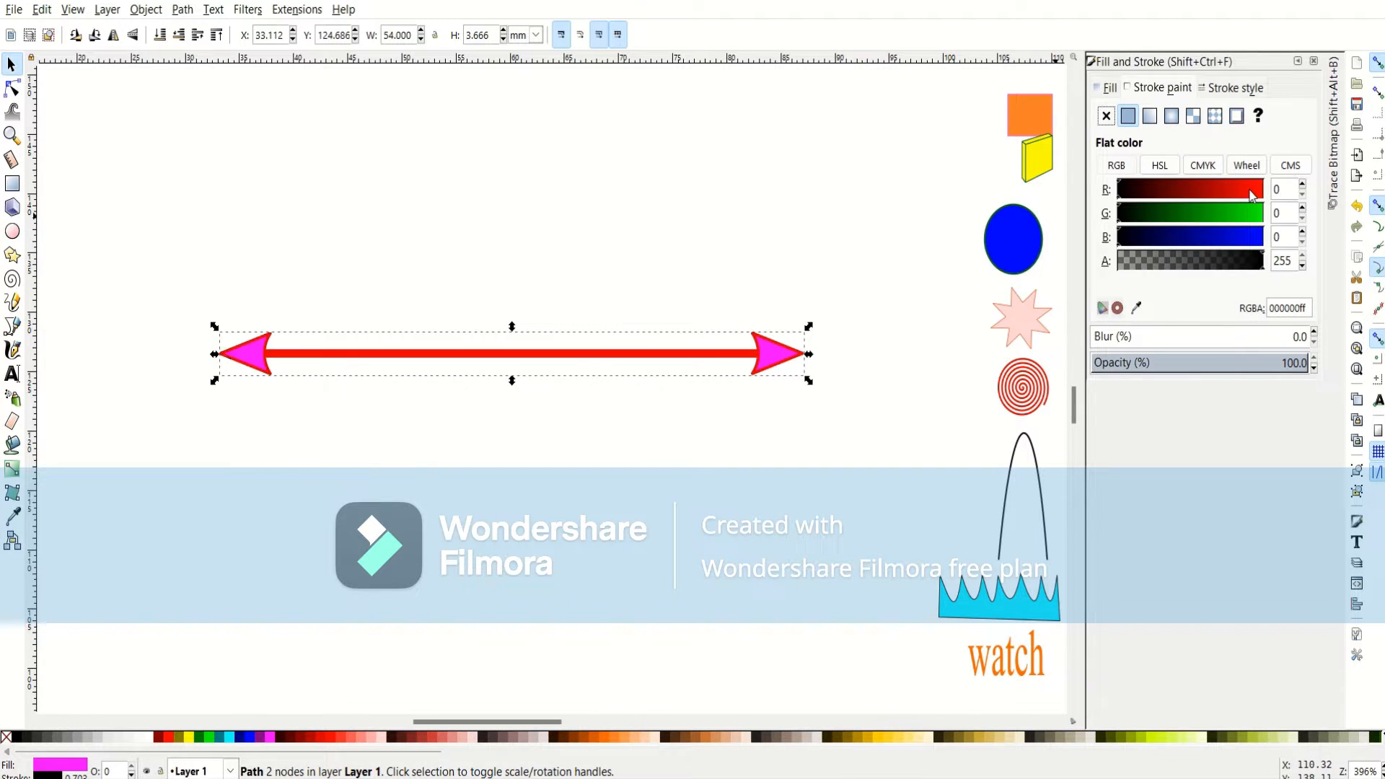
left_click(1249, 237)
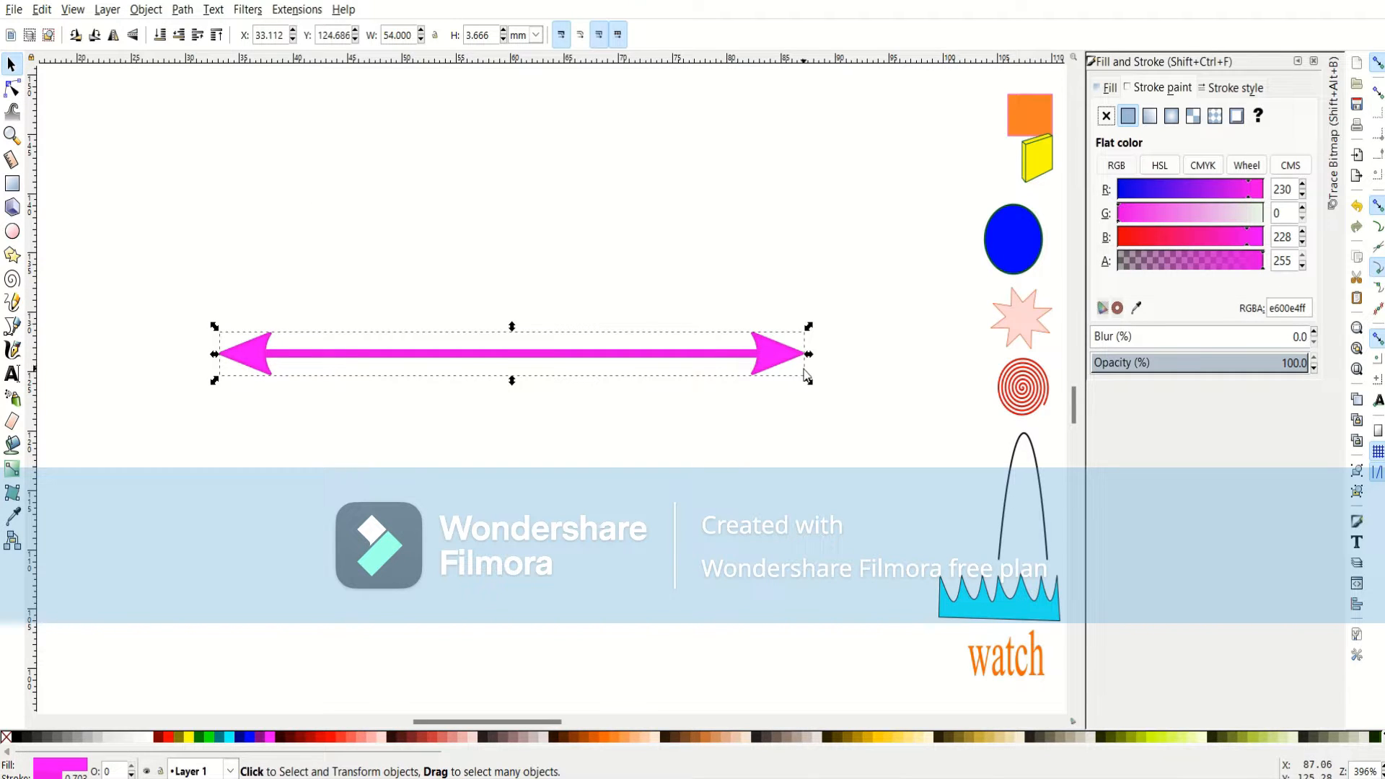
Shrink the magenta arrow to about 7.9 mm wide, place it just below the word "watch", and deselect it.
left_click_drag(809, 381, 1018, 697)
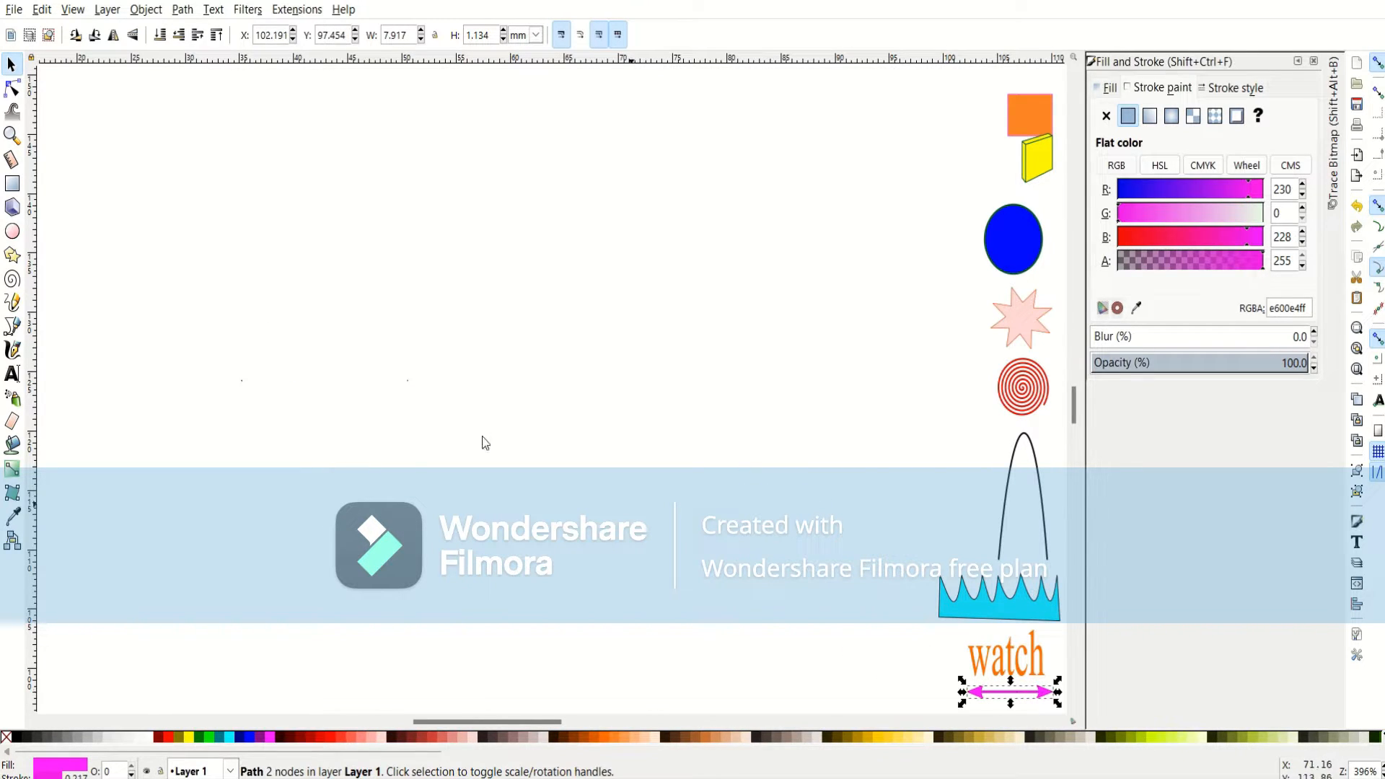
left_click(351, 355)
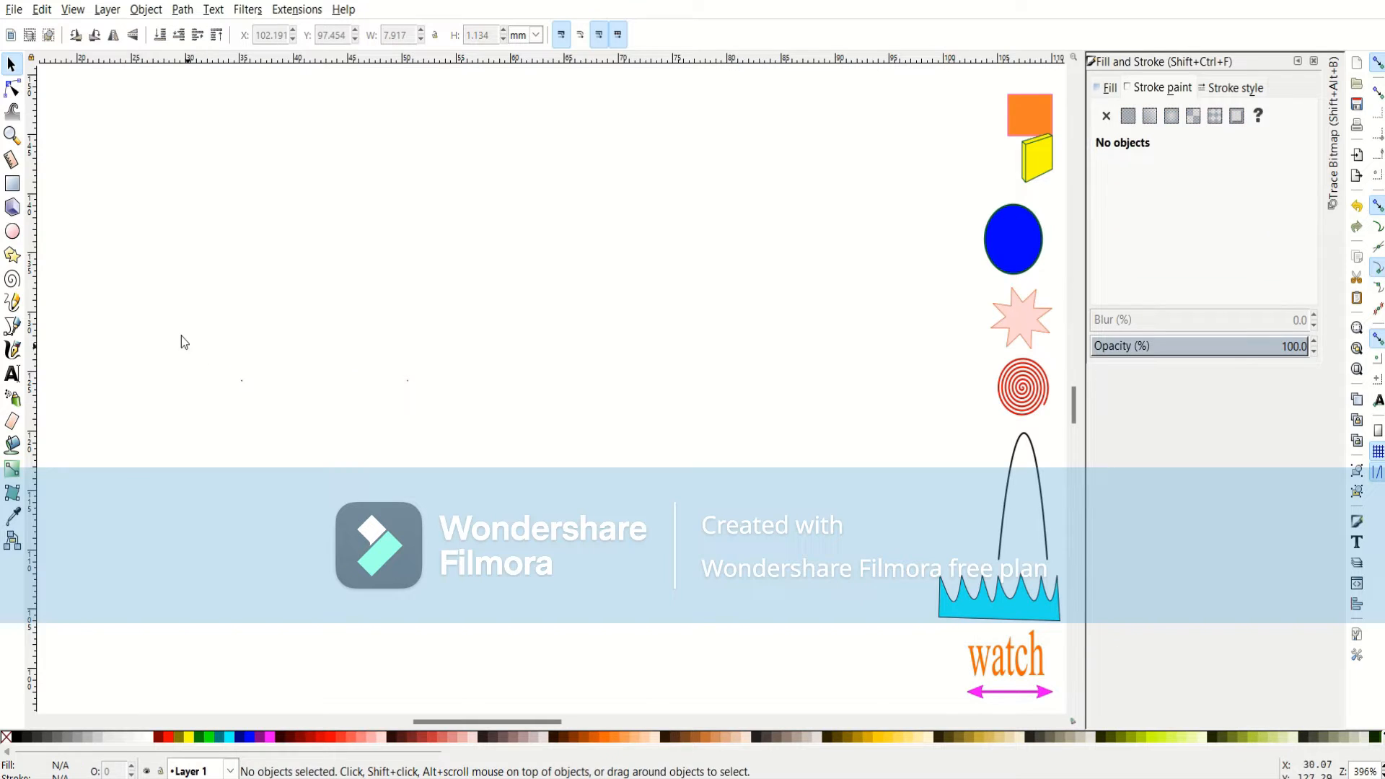
left_click(11, 65)
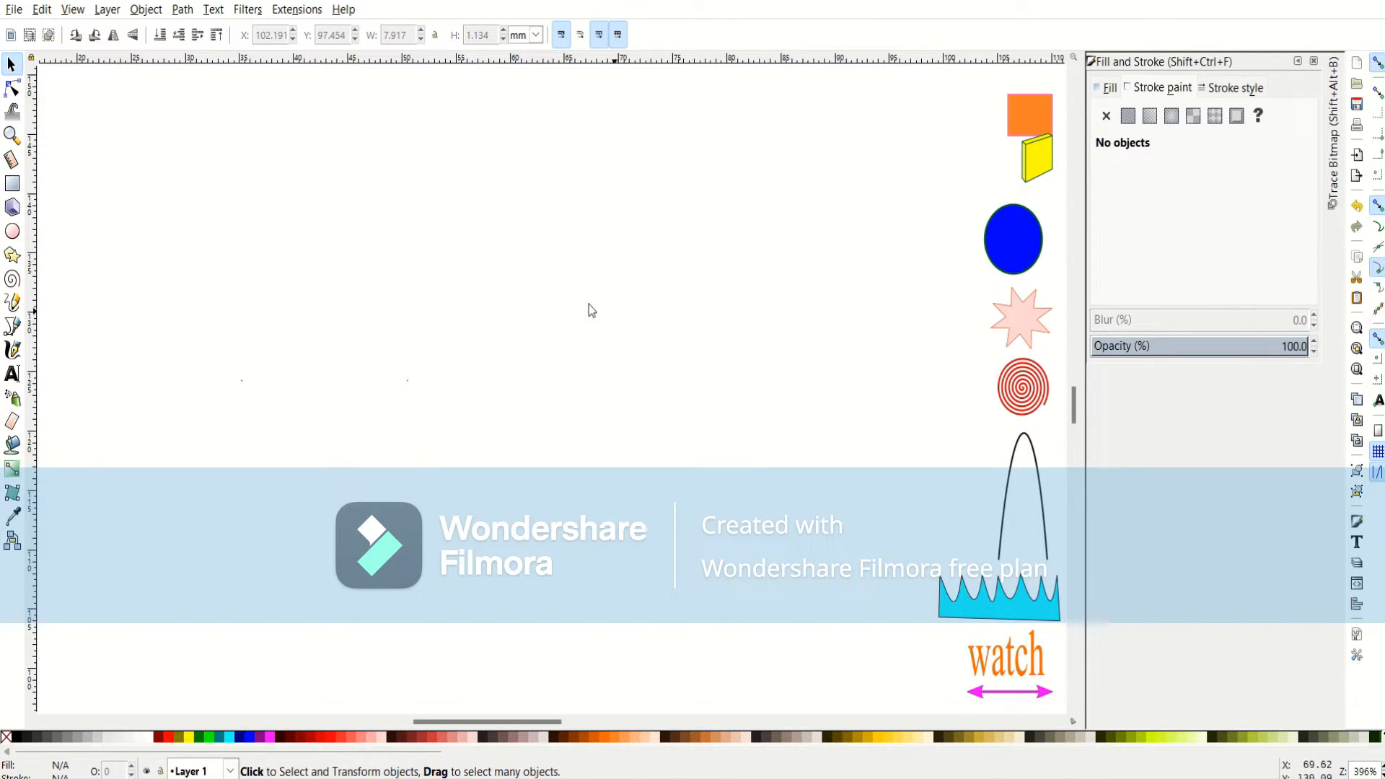
Import the JPG apple-3598090_1920 from the Downloads folder, embedded, with its DPI from file and automatic rendering mode.
left_click(15, 10)
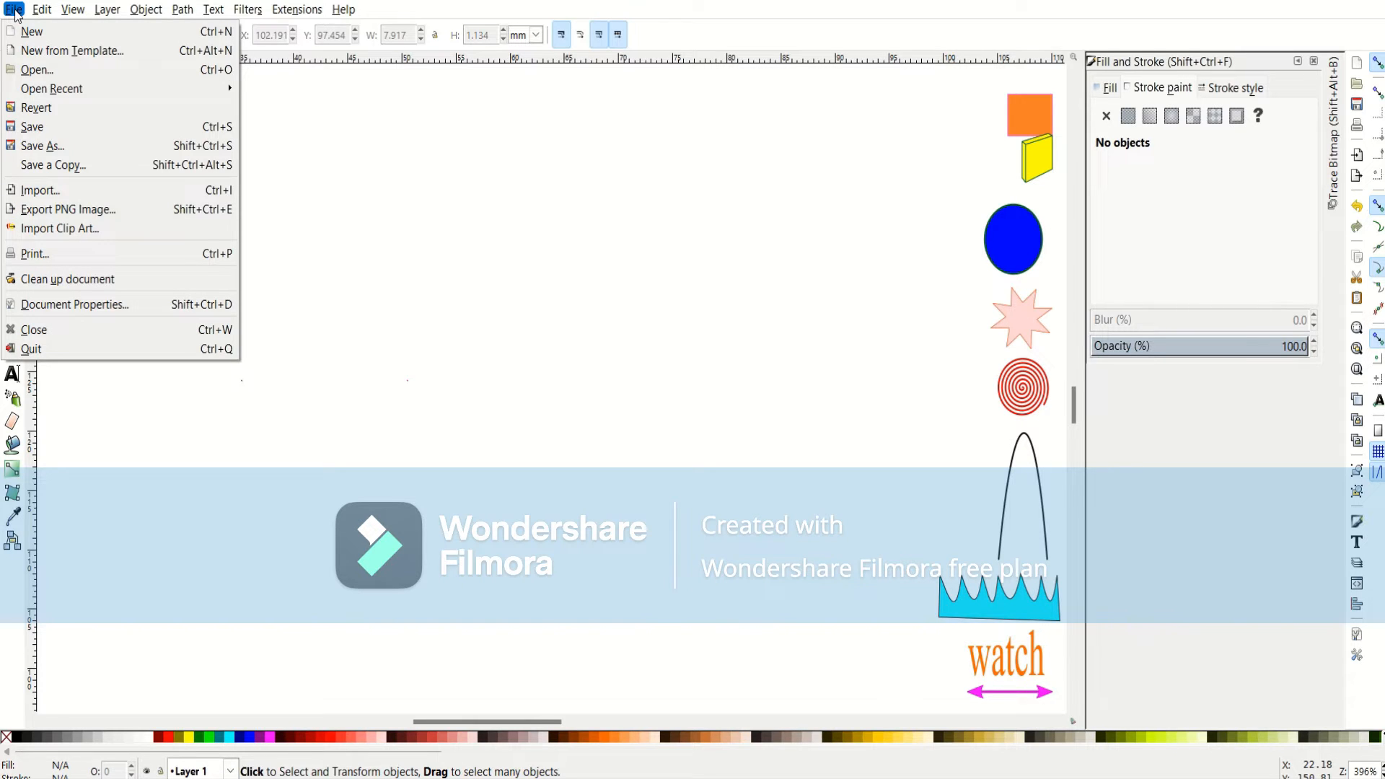
left_click(47, 192)
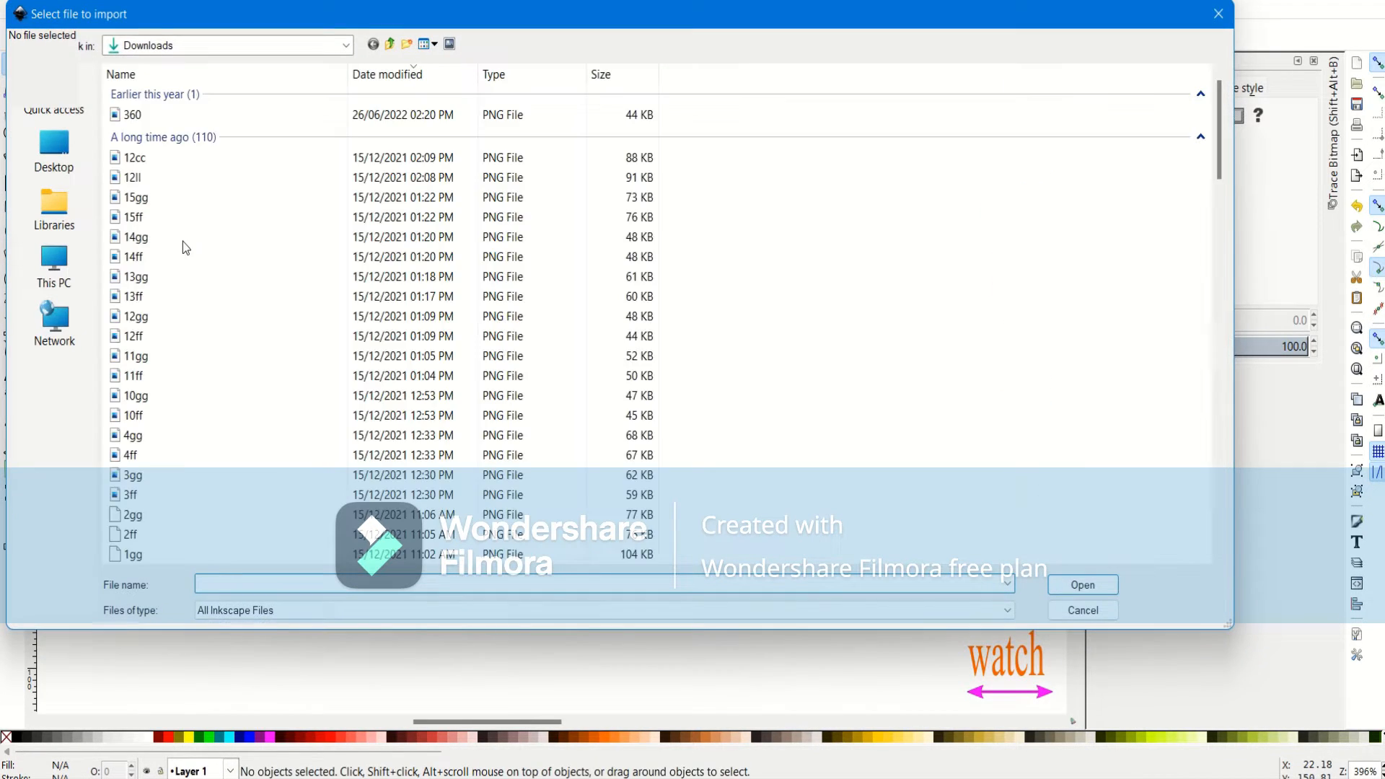
left_click(75, 174)
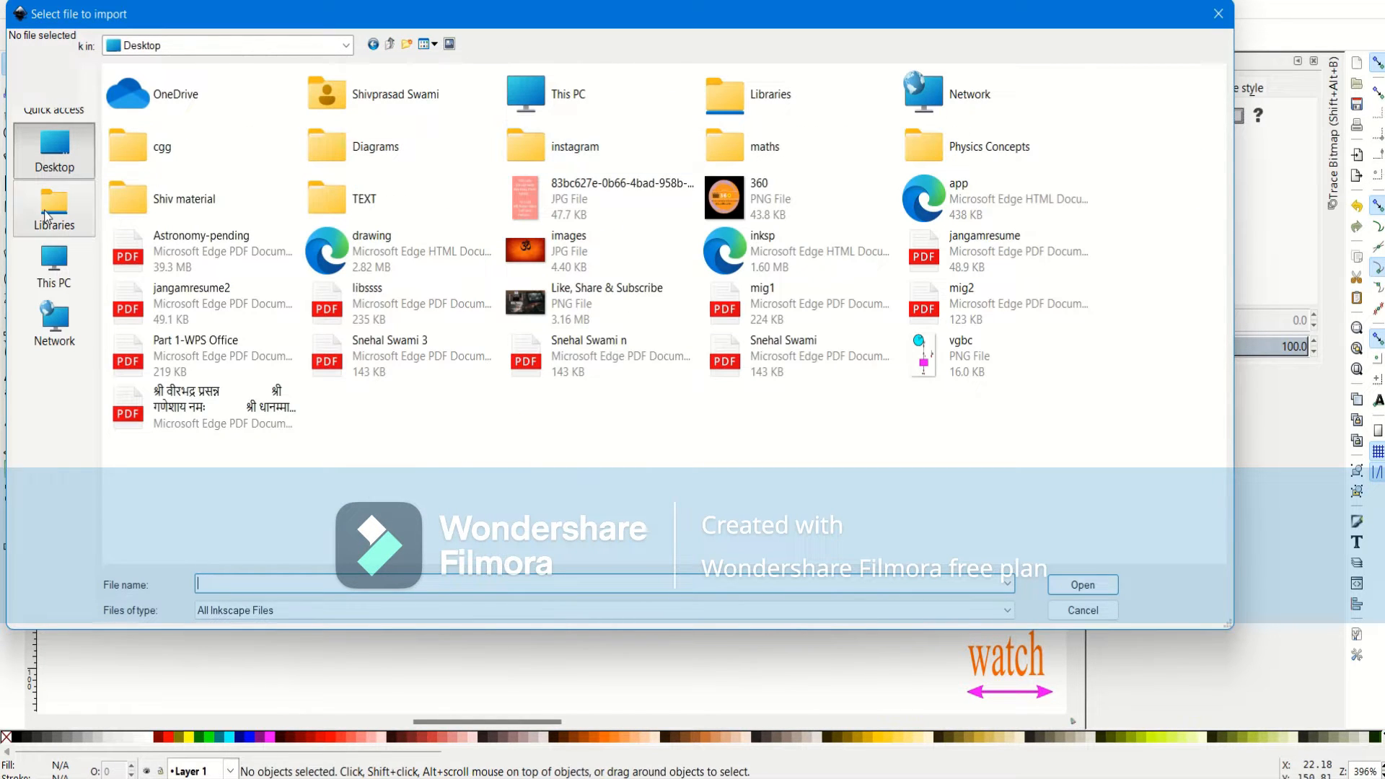
left_click(59, 261)
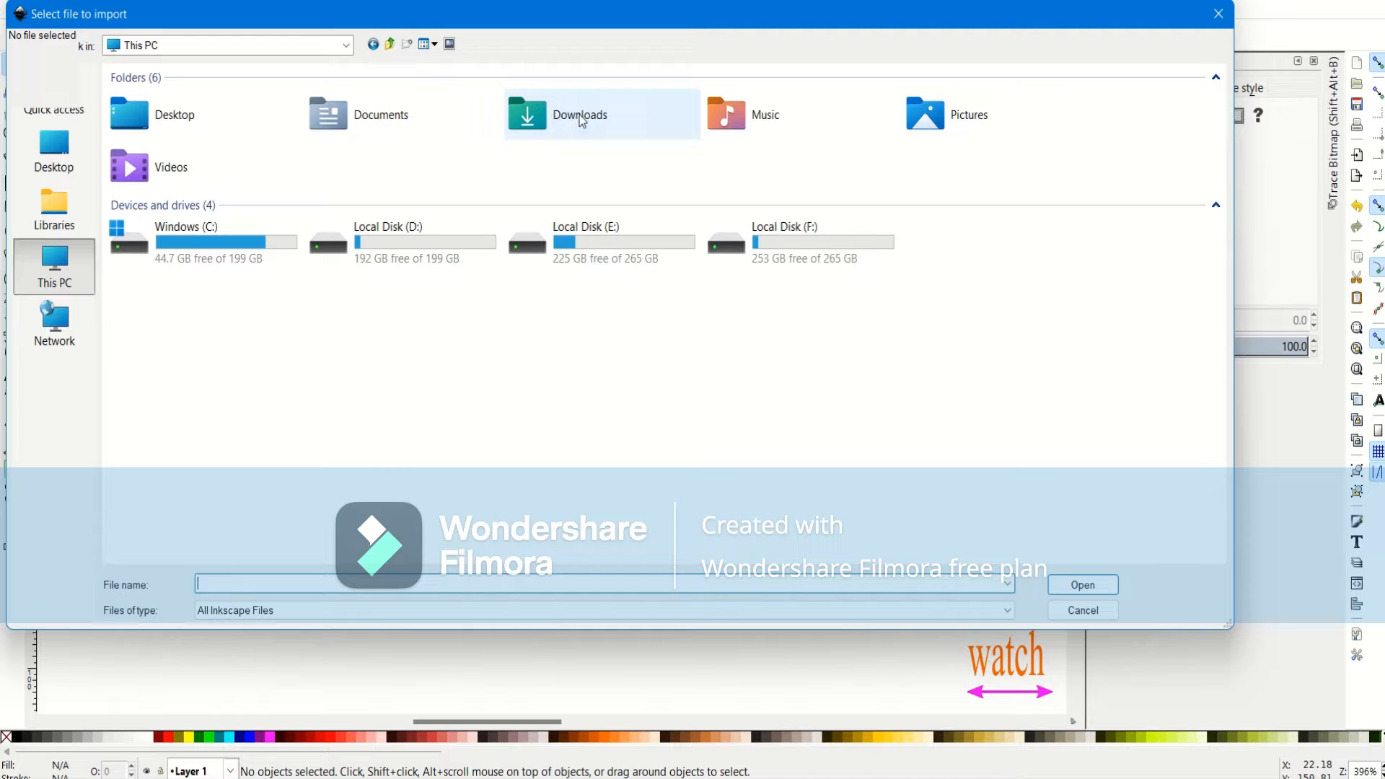
double_click(583, 119)
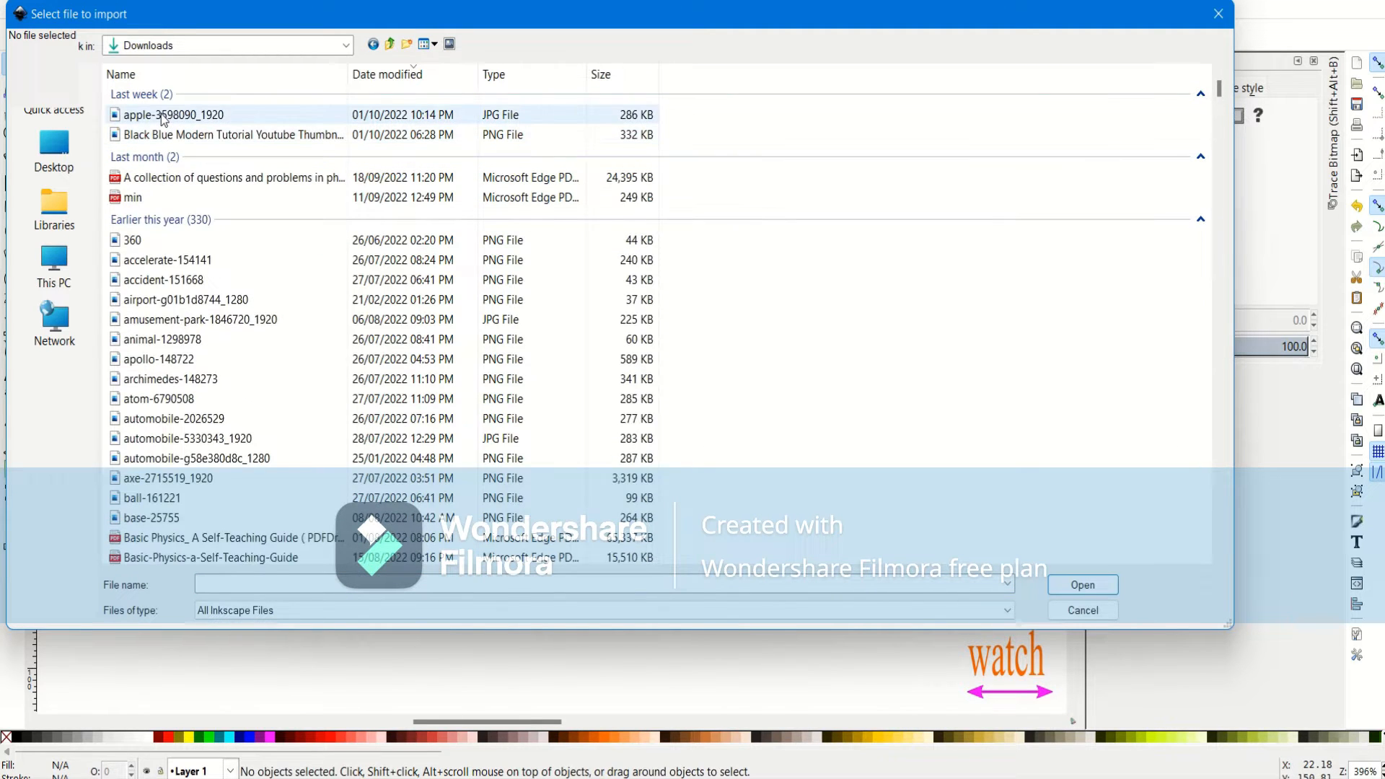
left_click(163, 116)
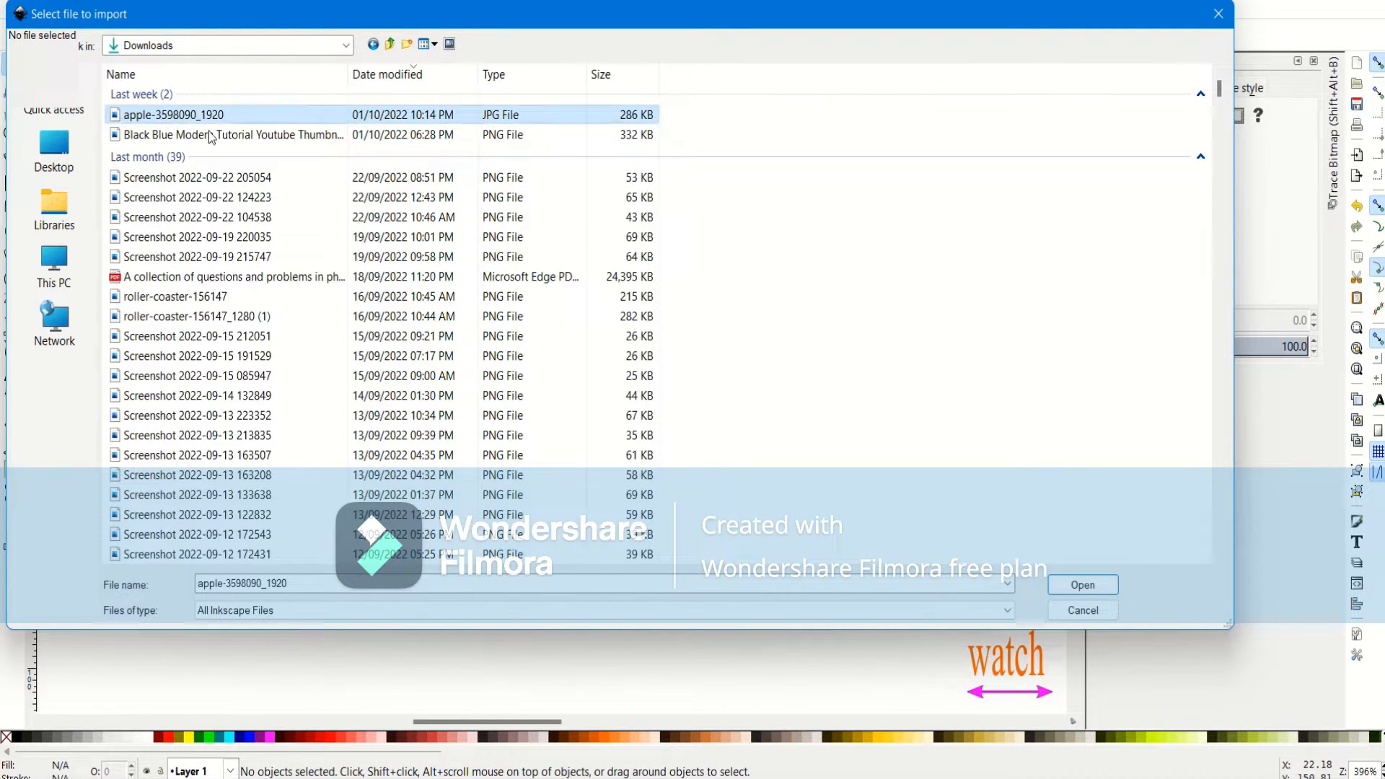
left_click(1086, 585)
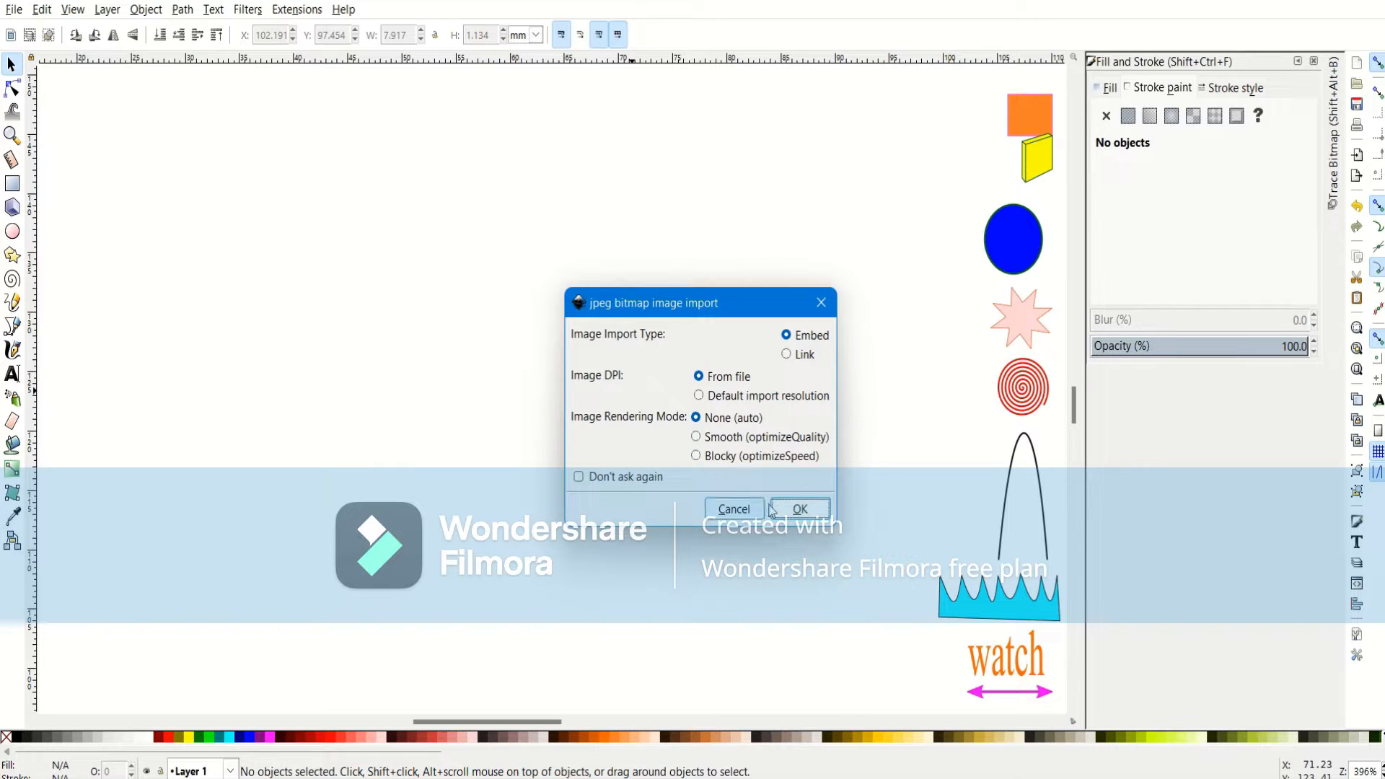
left_click(799, 509)
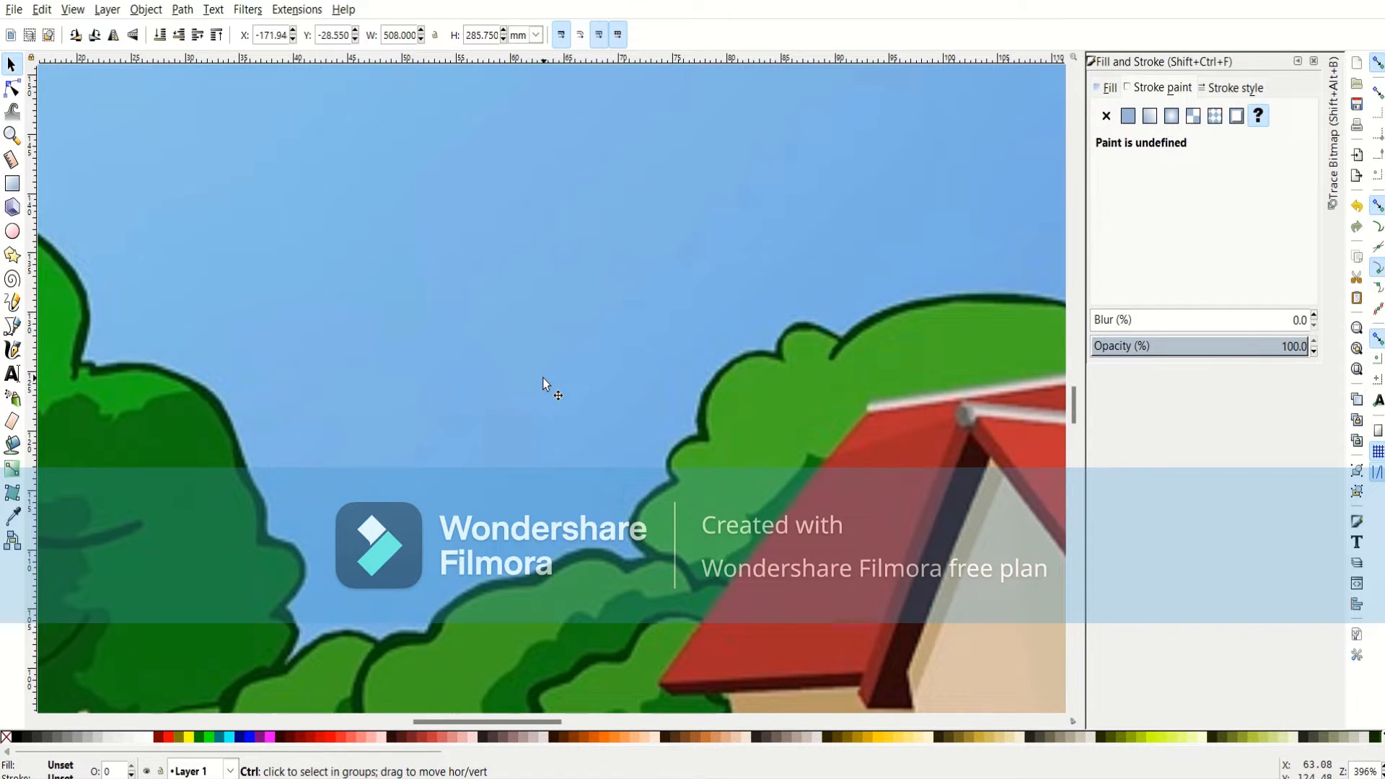
Shrink the imported picture to about 29 by 26 mm and place it to the left of the column of shapes.
scroll(543, 378, "down", 5)
scroll(549, 383, "down", 2)
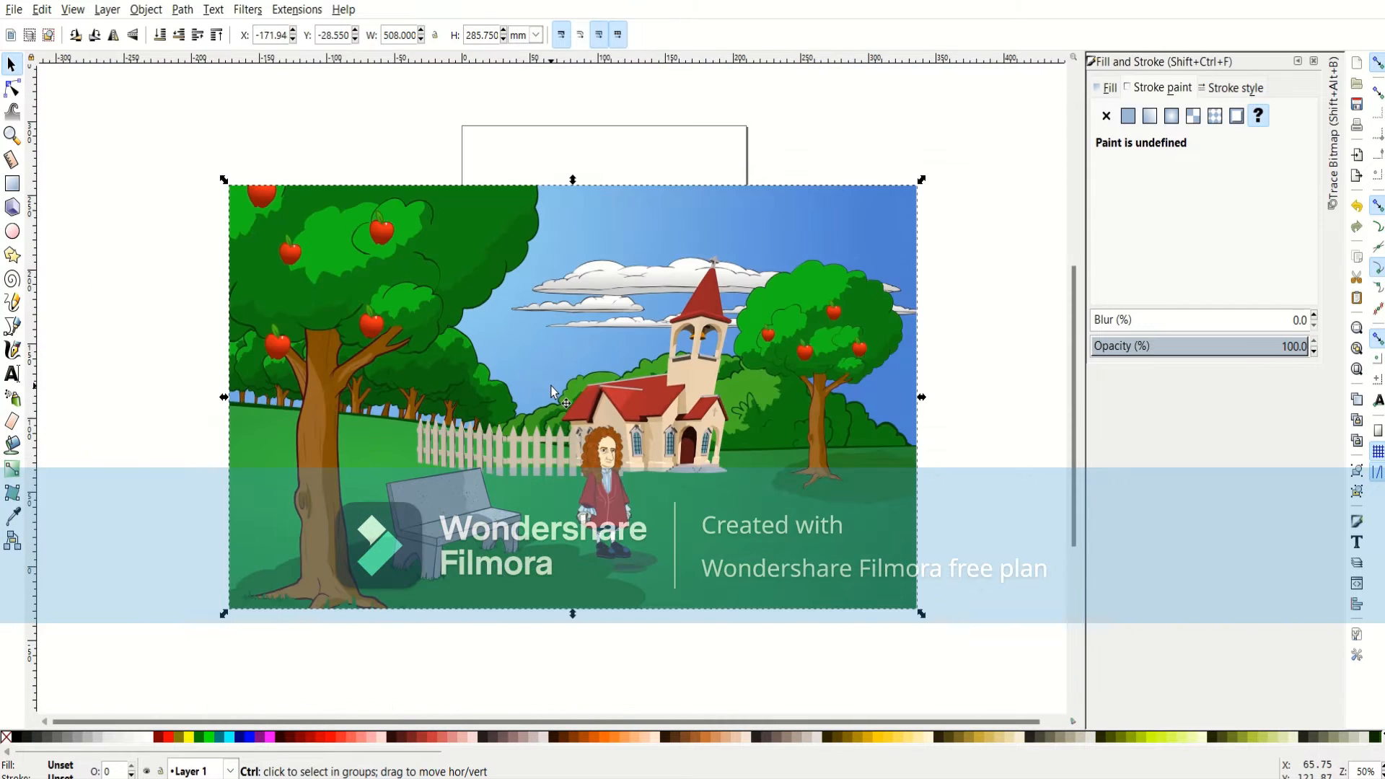
left_click_drag(816, 553, 532, 376)
scroll(573, 400, "up", 6)
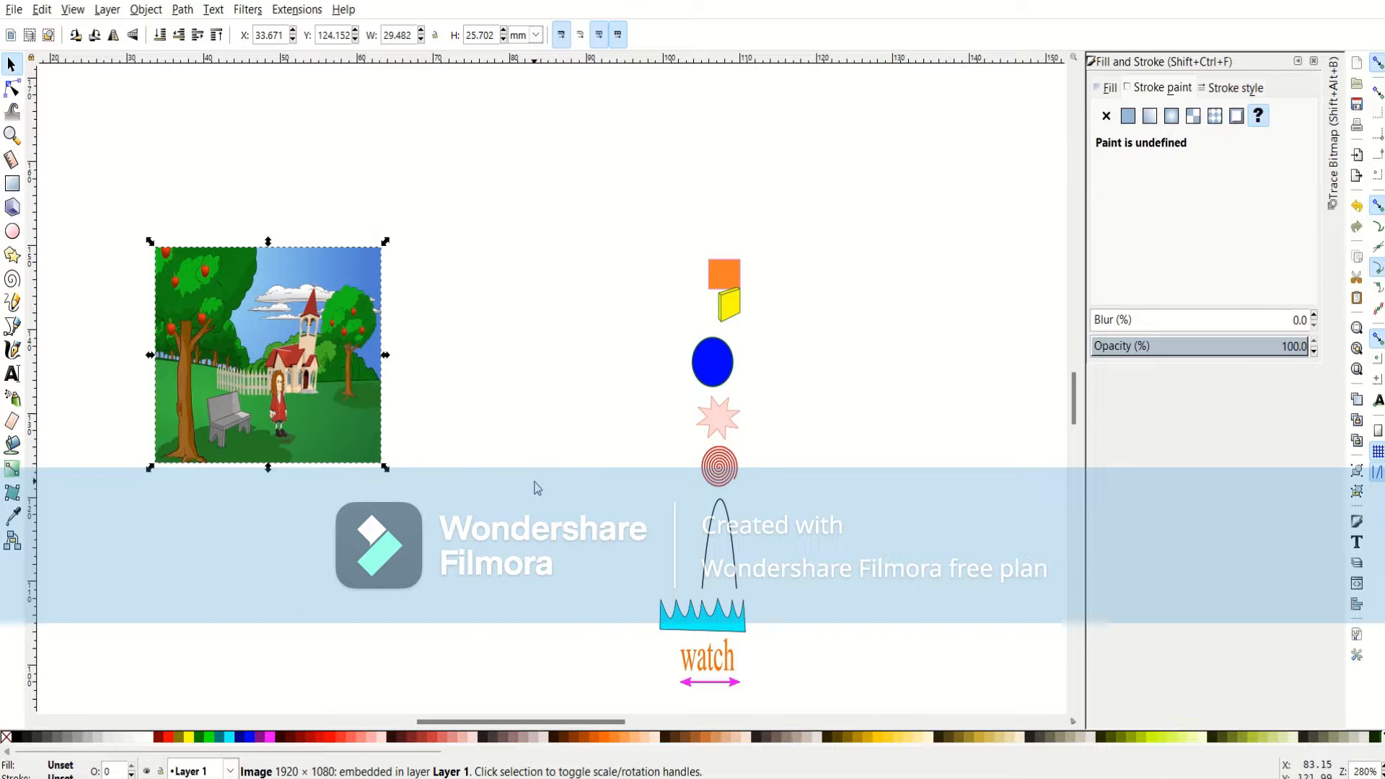
left_click_drag(538, 489, 656, 471)
scroll(669, 479, "up", 1)
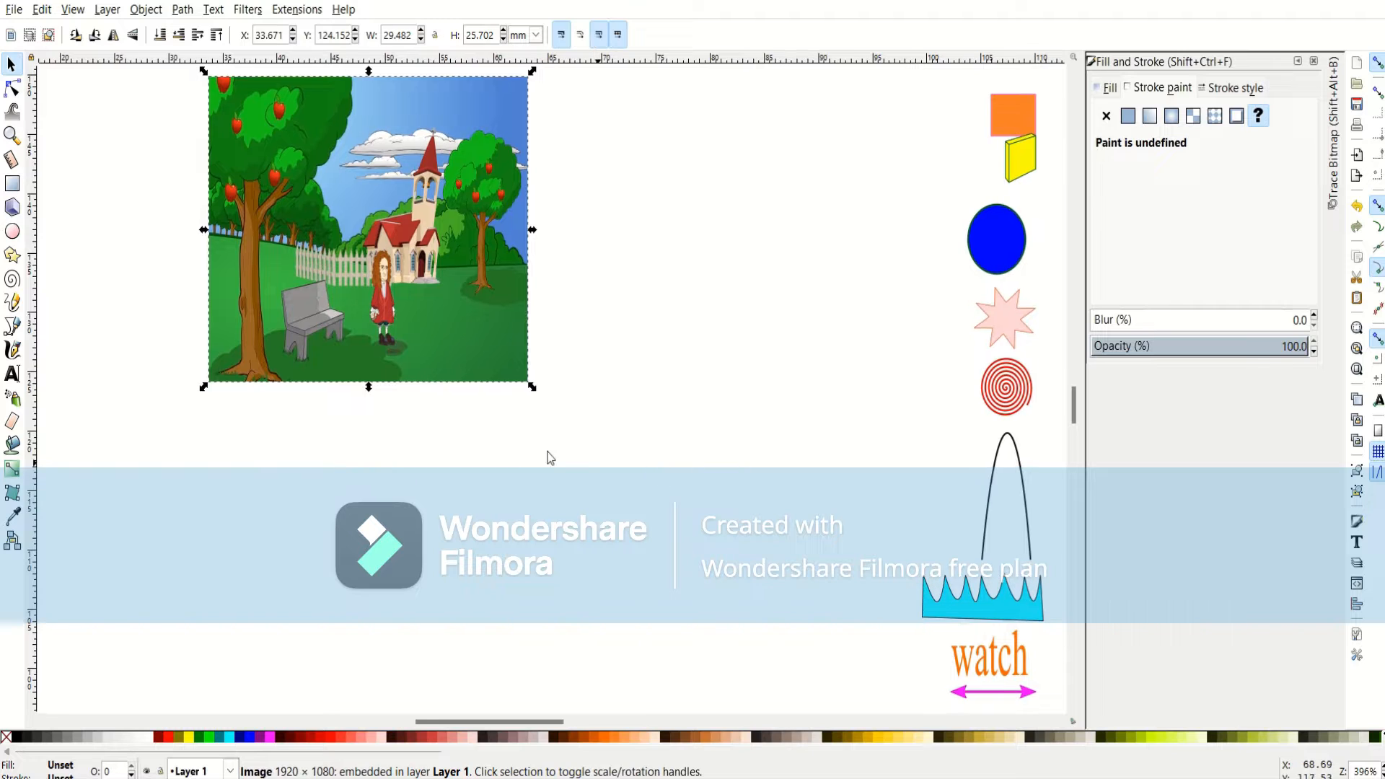
Move the picture farther left, enlarge it to about 70 by 43 mm, and reduce it to about 19 by 14 mm.
left_click_drag(401, 273, 282, 349)
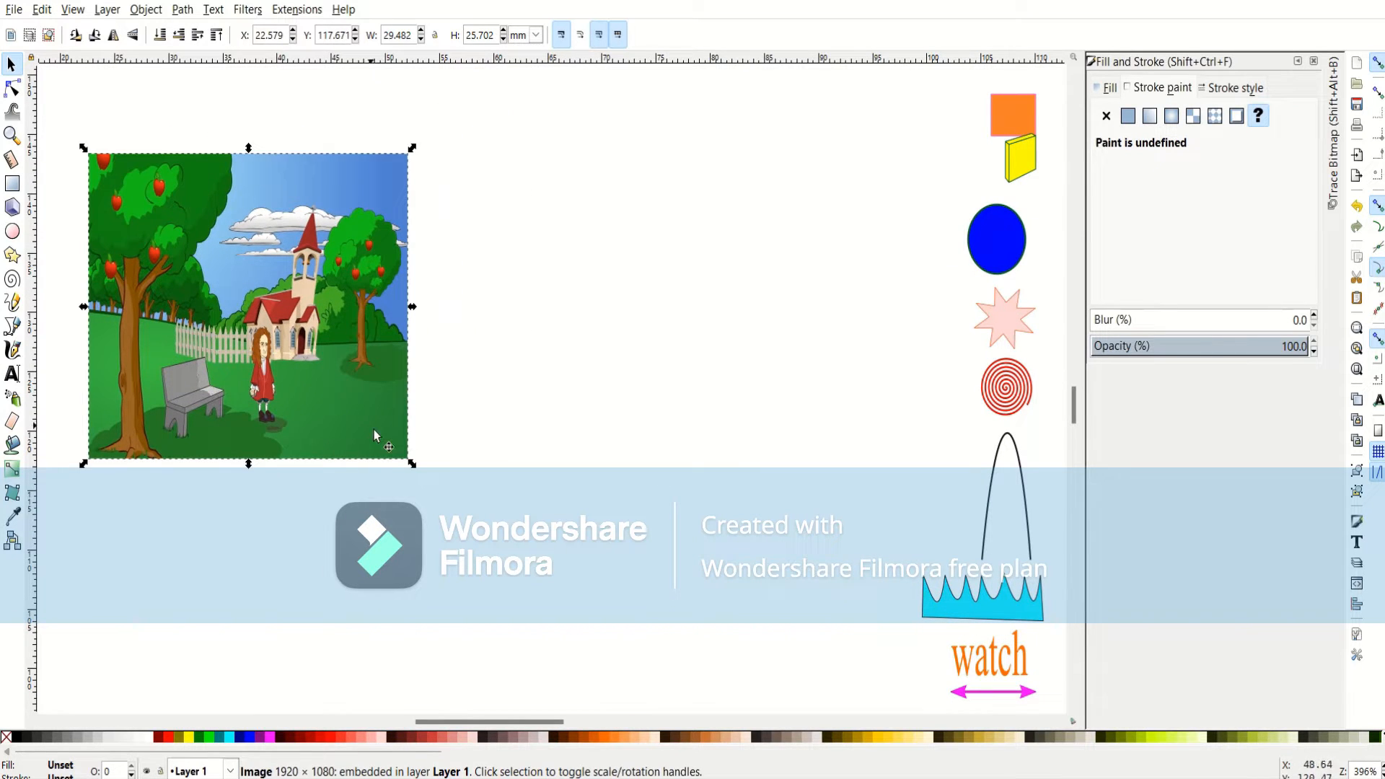
left_click_drag(411, 463, 851, 673)
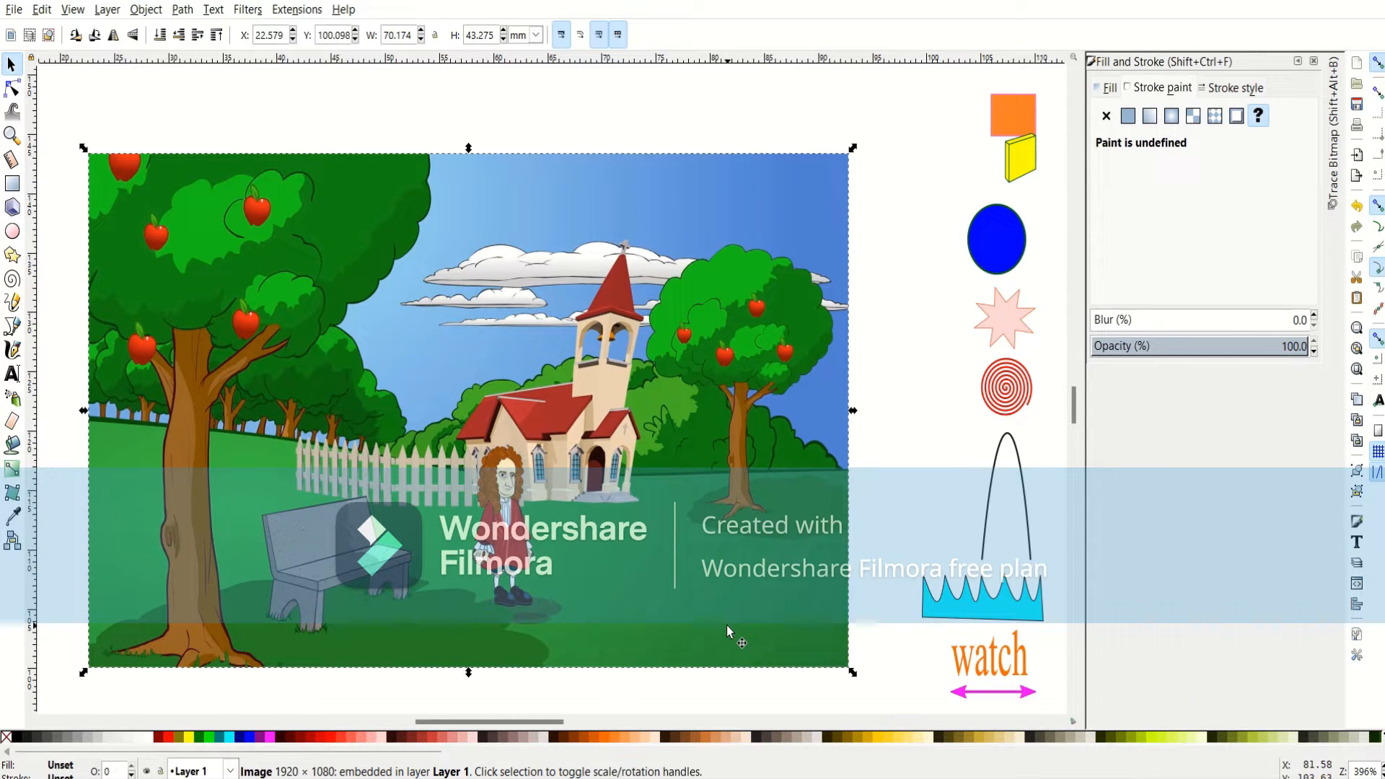
left_click_drag(853, 674, 303, 328)
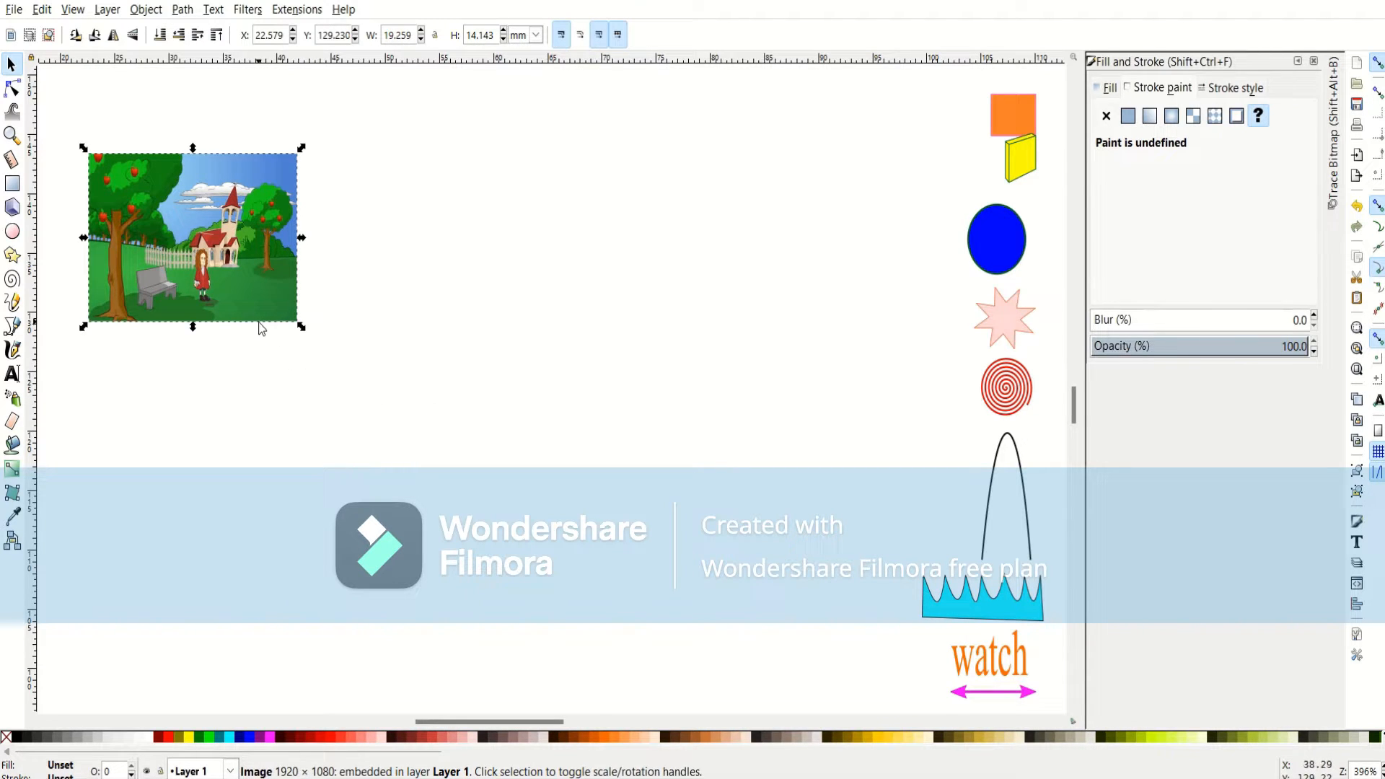
left_click(433, 251)
left_click(262, 266)
Show the page grid over the drawing and hide it again.
left_click(75, 11)
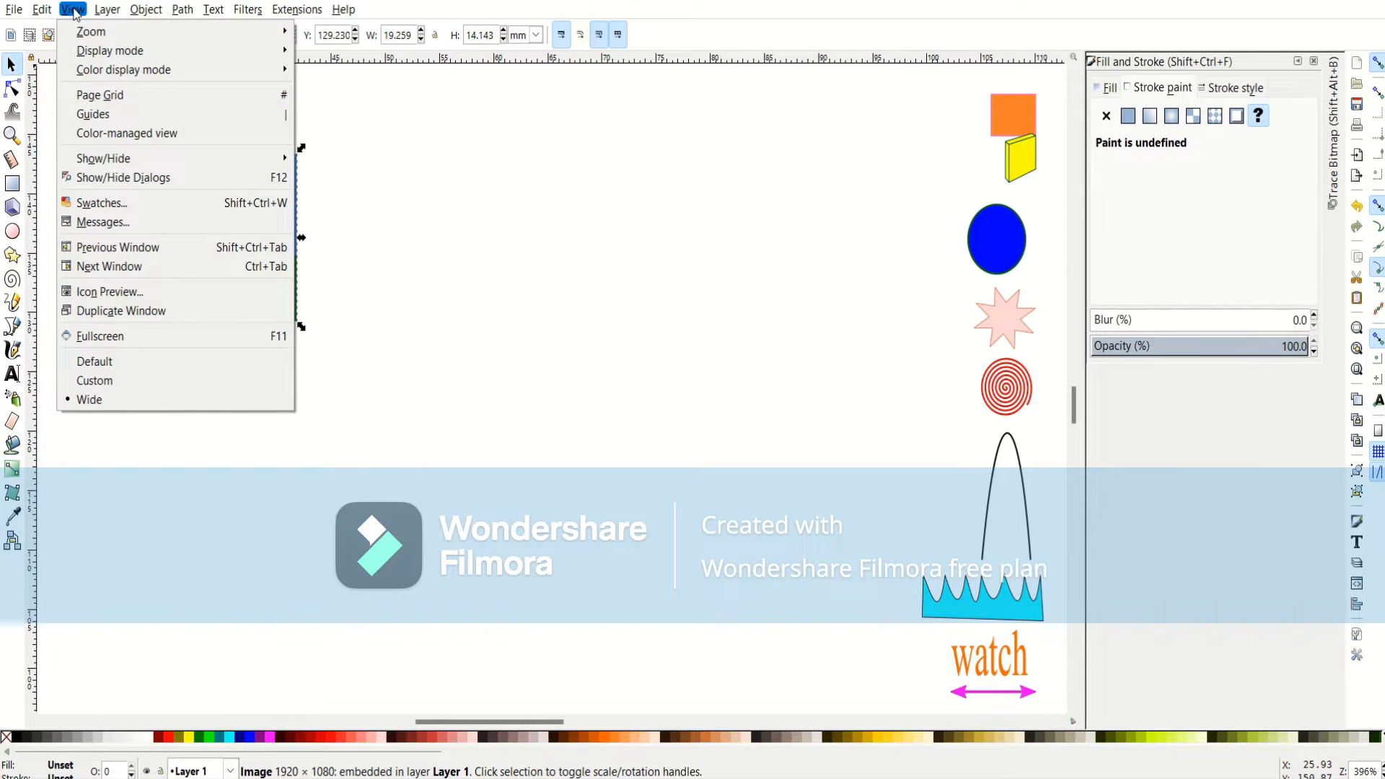
left_click(101, 96)
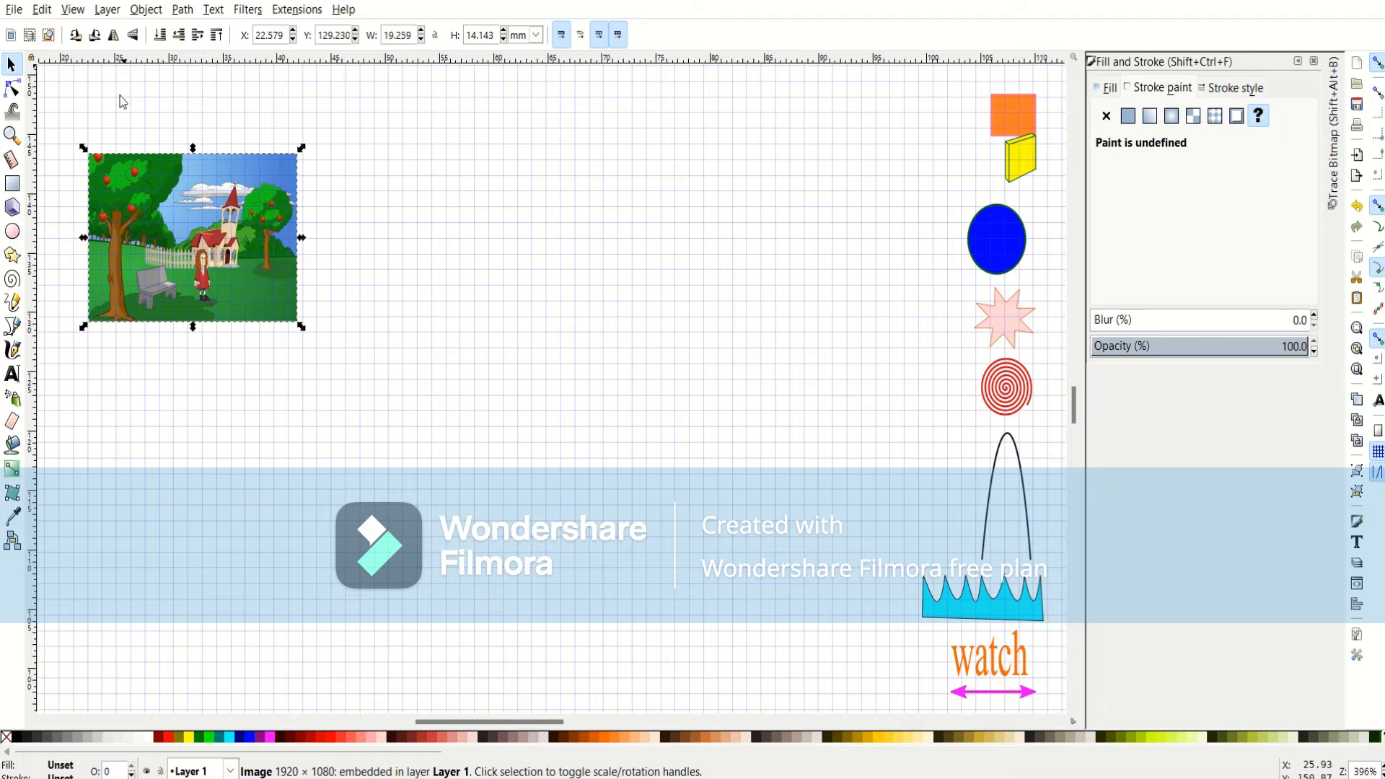
left_click(81, 12)
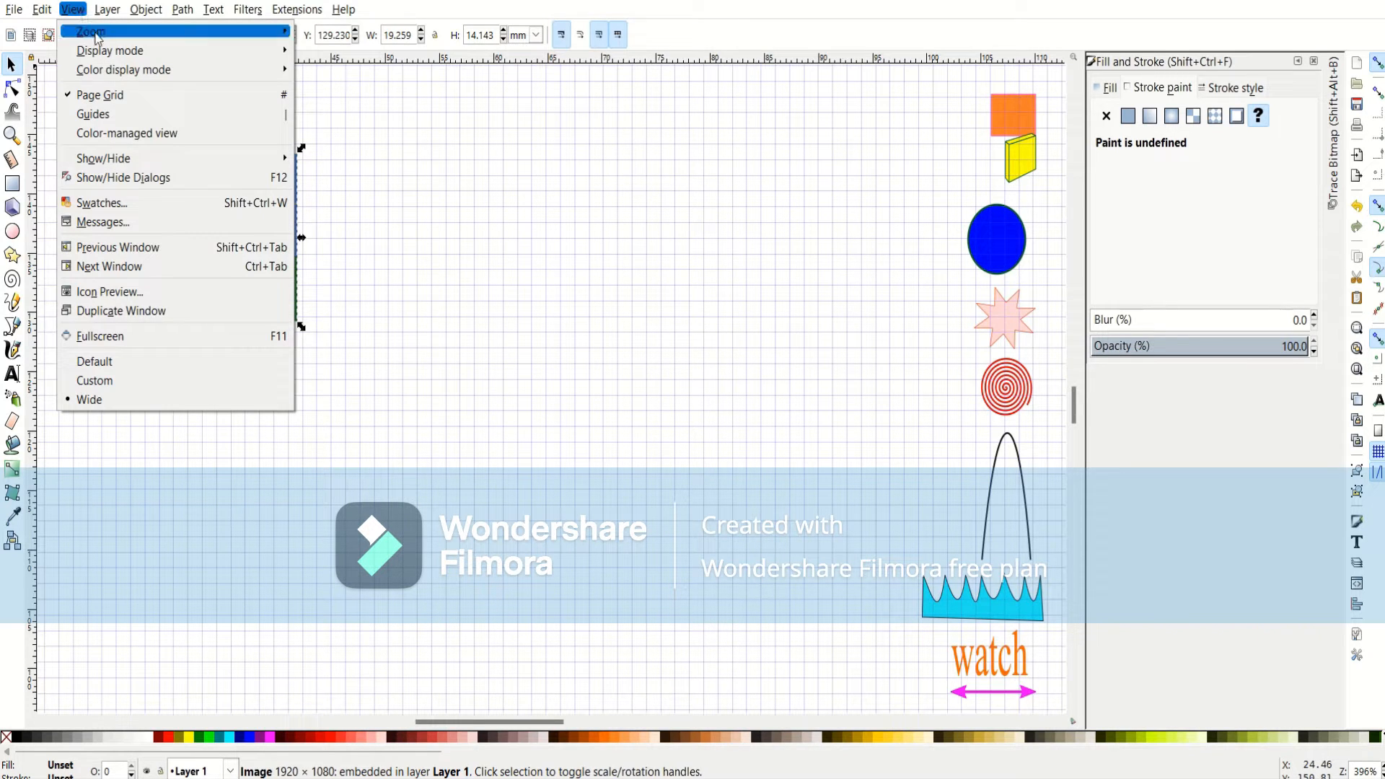
left_click(115, 96)
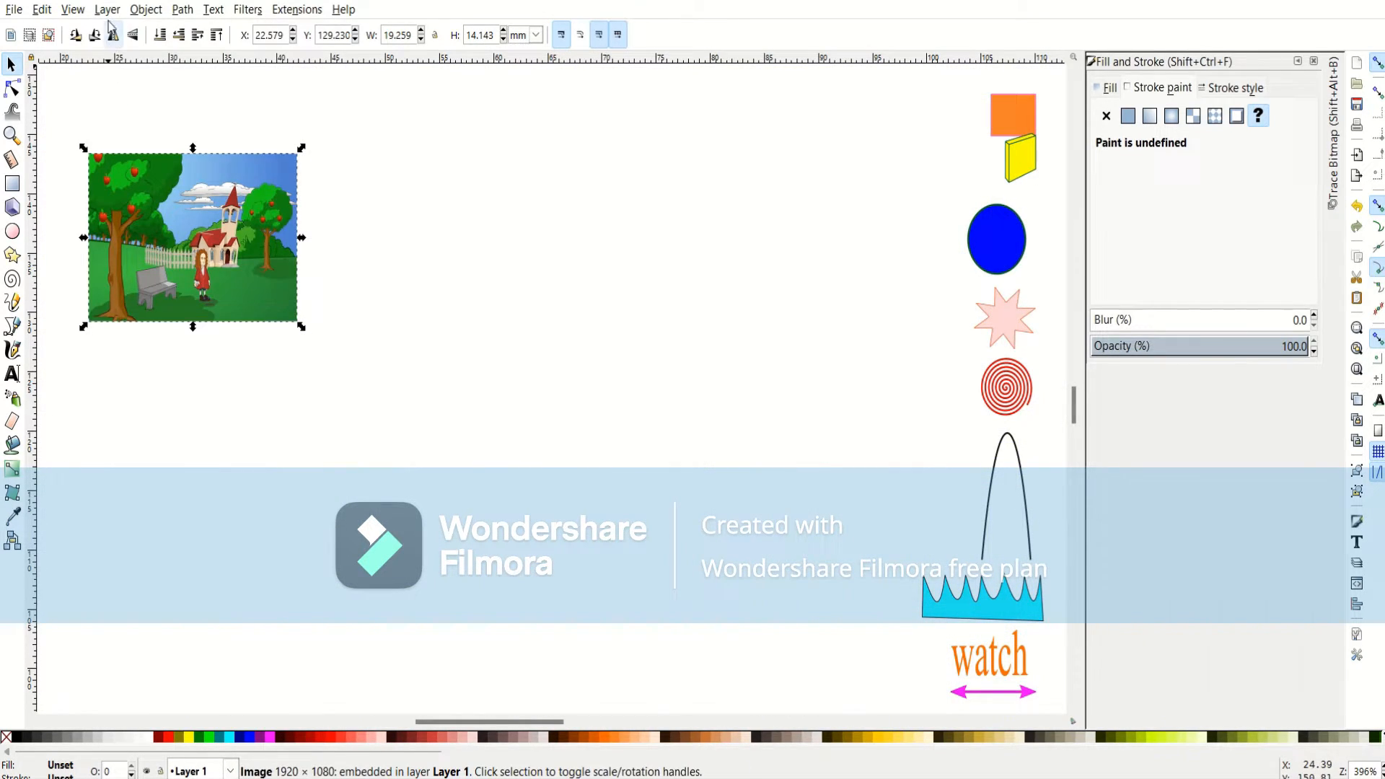
Add the text "like" in 72 pt Times New Roman to the right of the picture.
key("Escape")
key("F12")
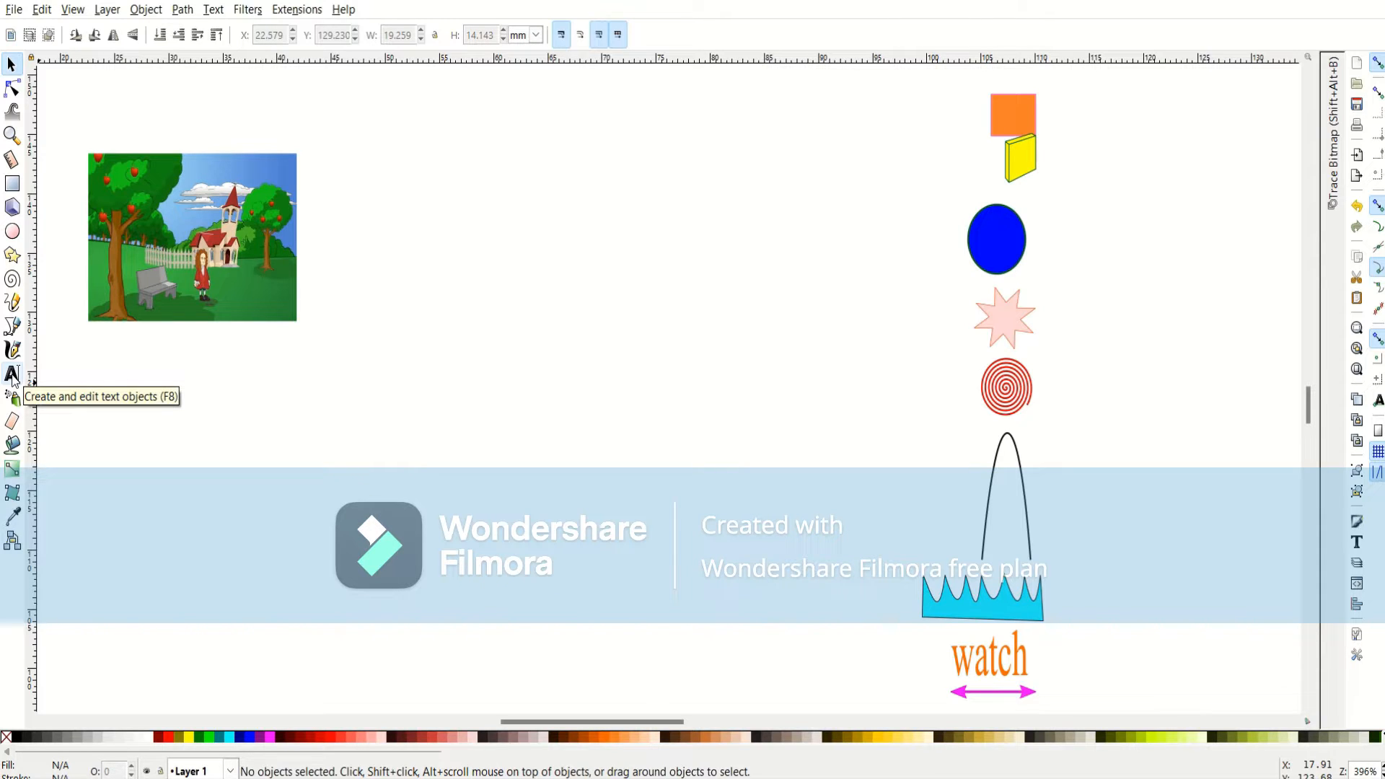
left_click(12, 374)
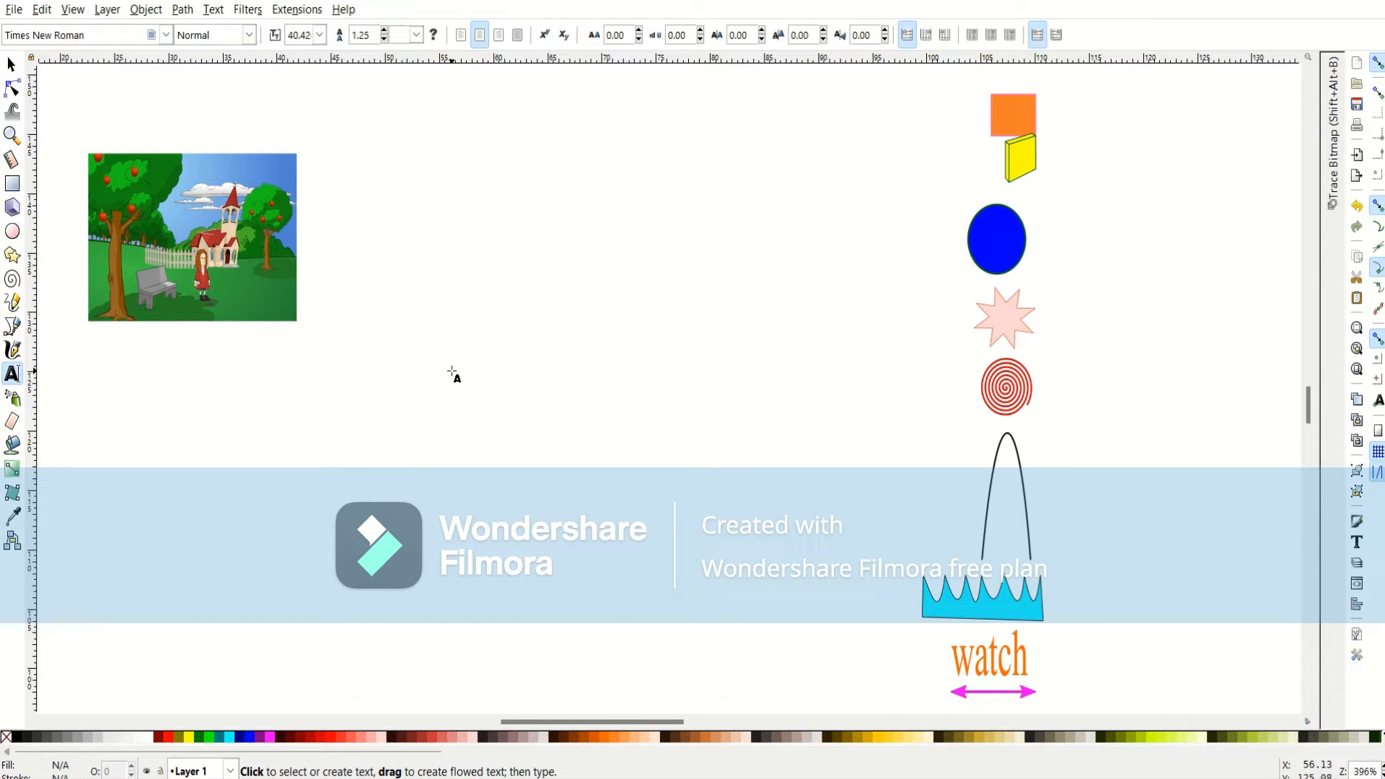
left_click(452, 372)
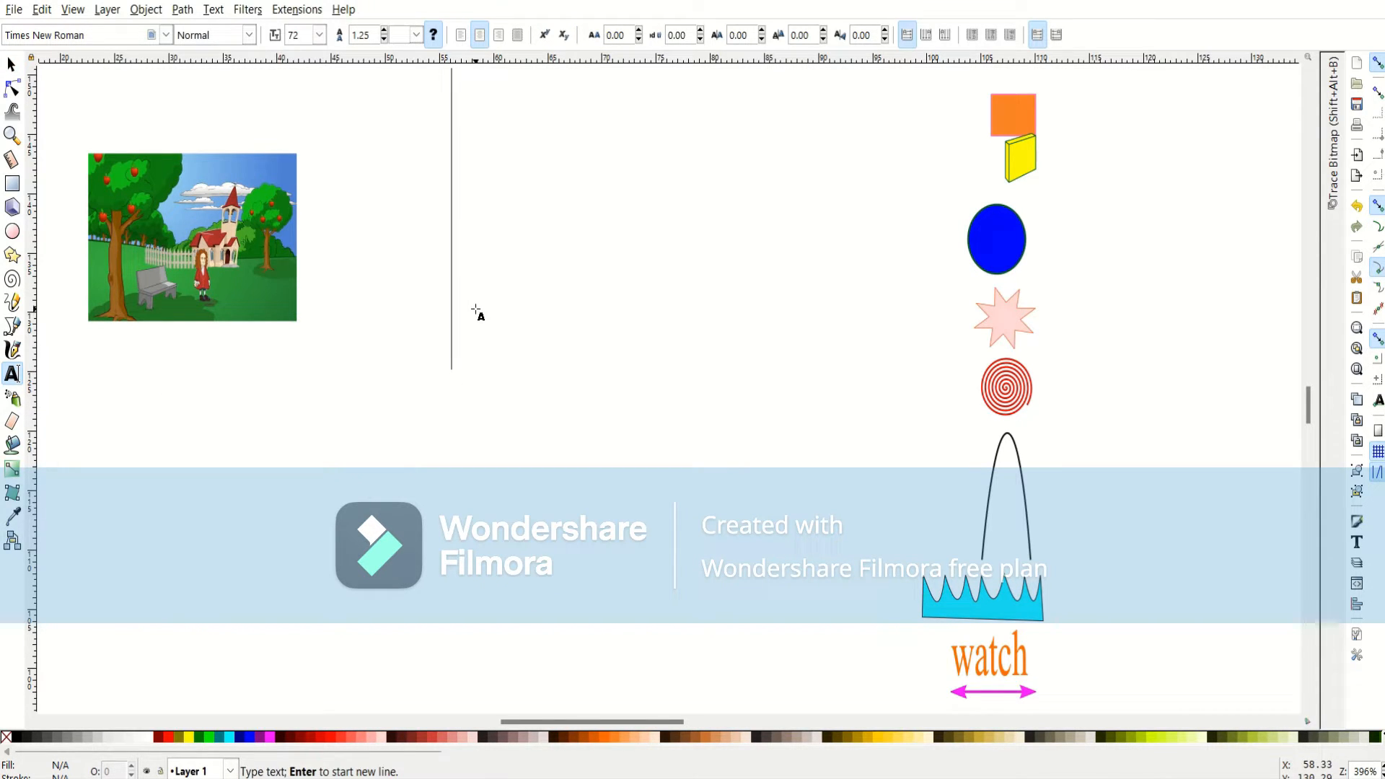
type("like")
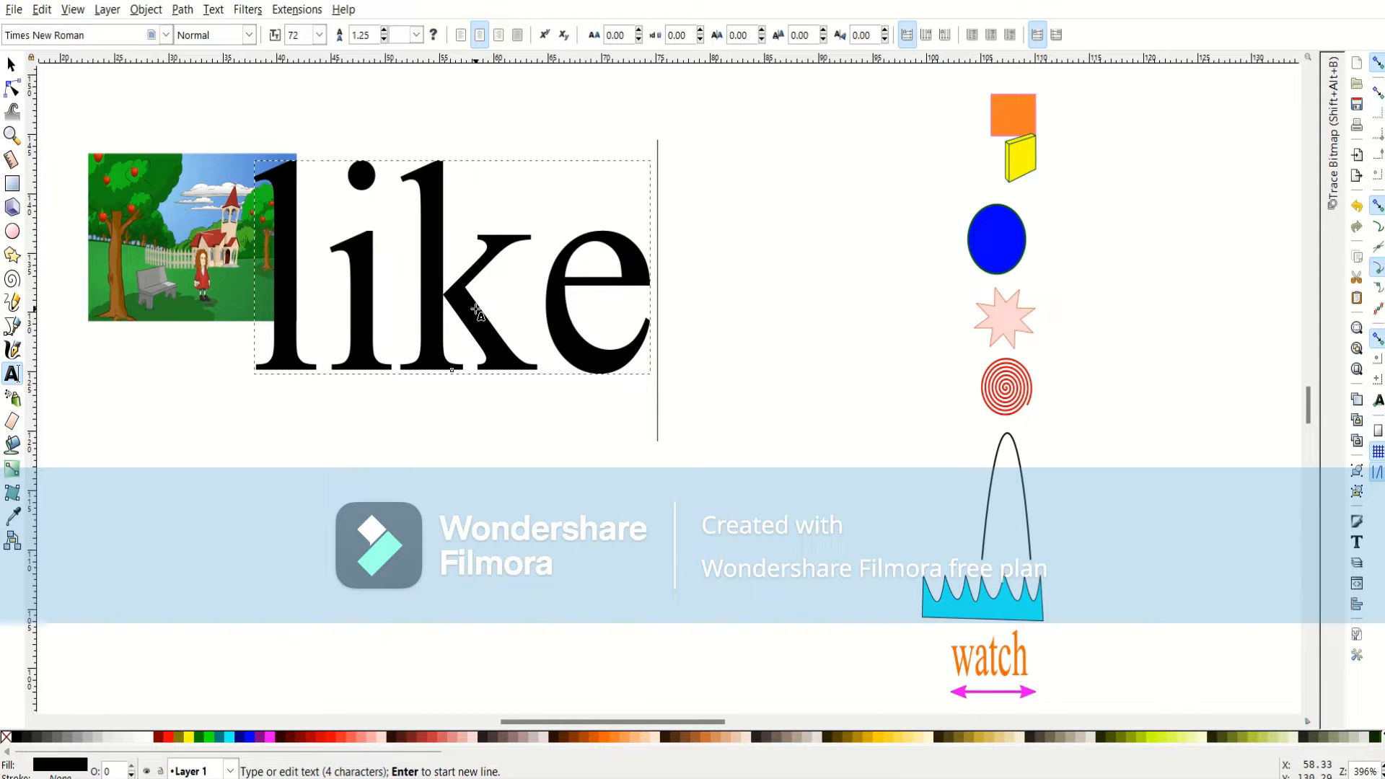
Shrink the text "like" to about 19 by 11 mm and move it clear of the picture, down and to the right.
left_click(11, 64)
left_click_drag(654, 378, 465, 291)
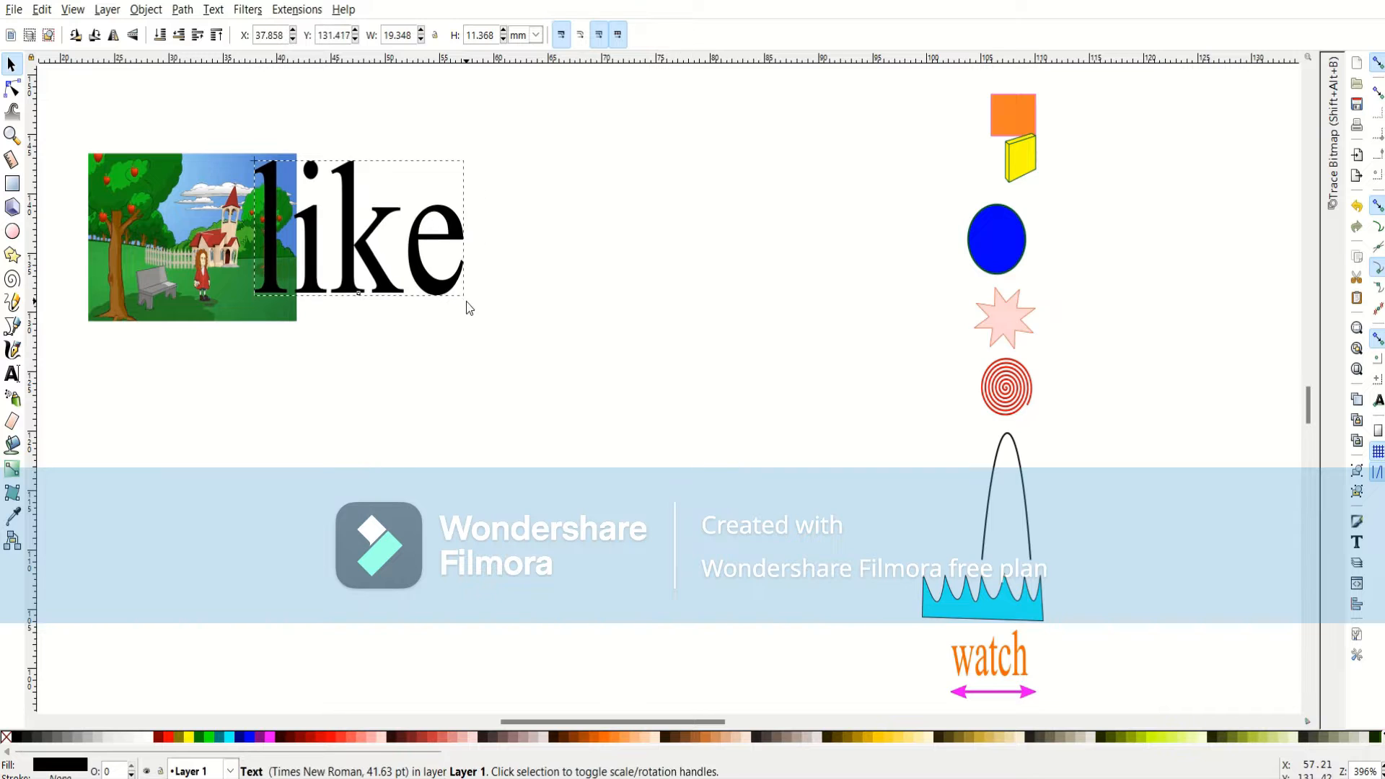
left_click_drag(388, 266, 559, 409)
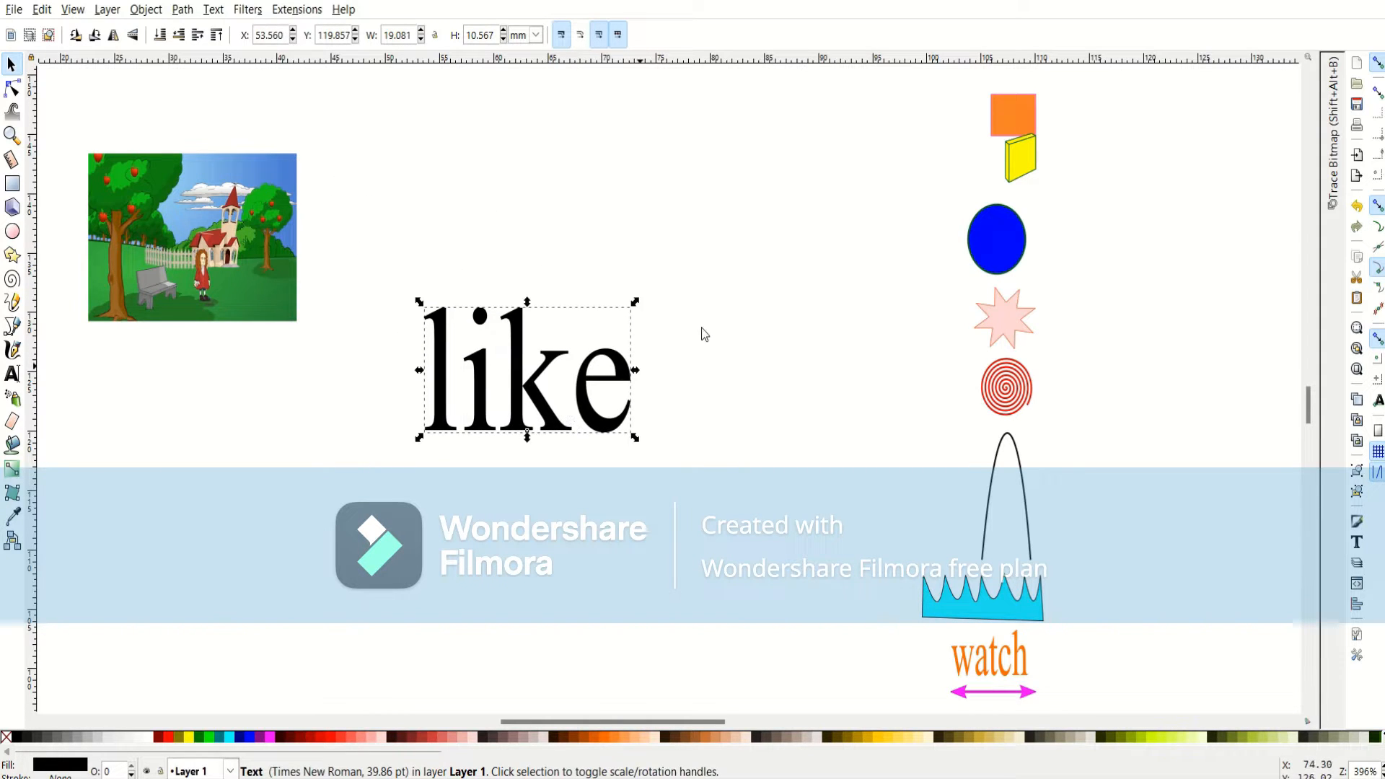
Open the text "like" for editing and show the Greek and Coptic range in the Glyphs palette.
left_click(668, 375)
double_click(631, 375)
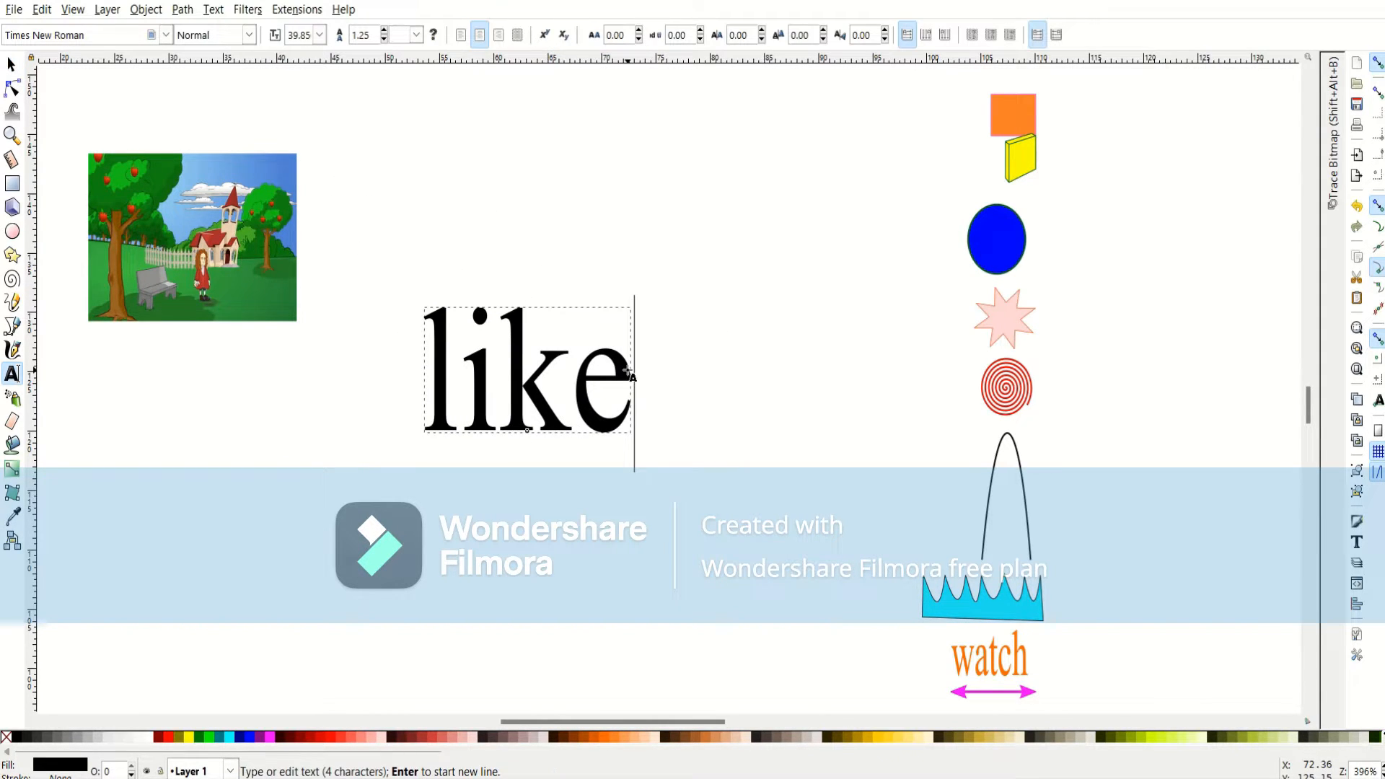
left_click(145, 9)
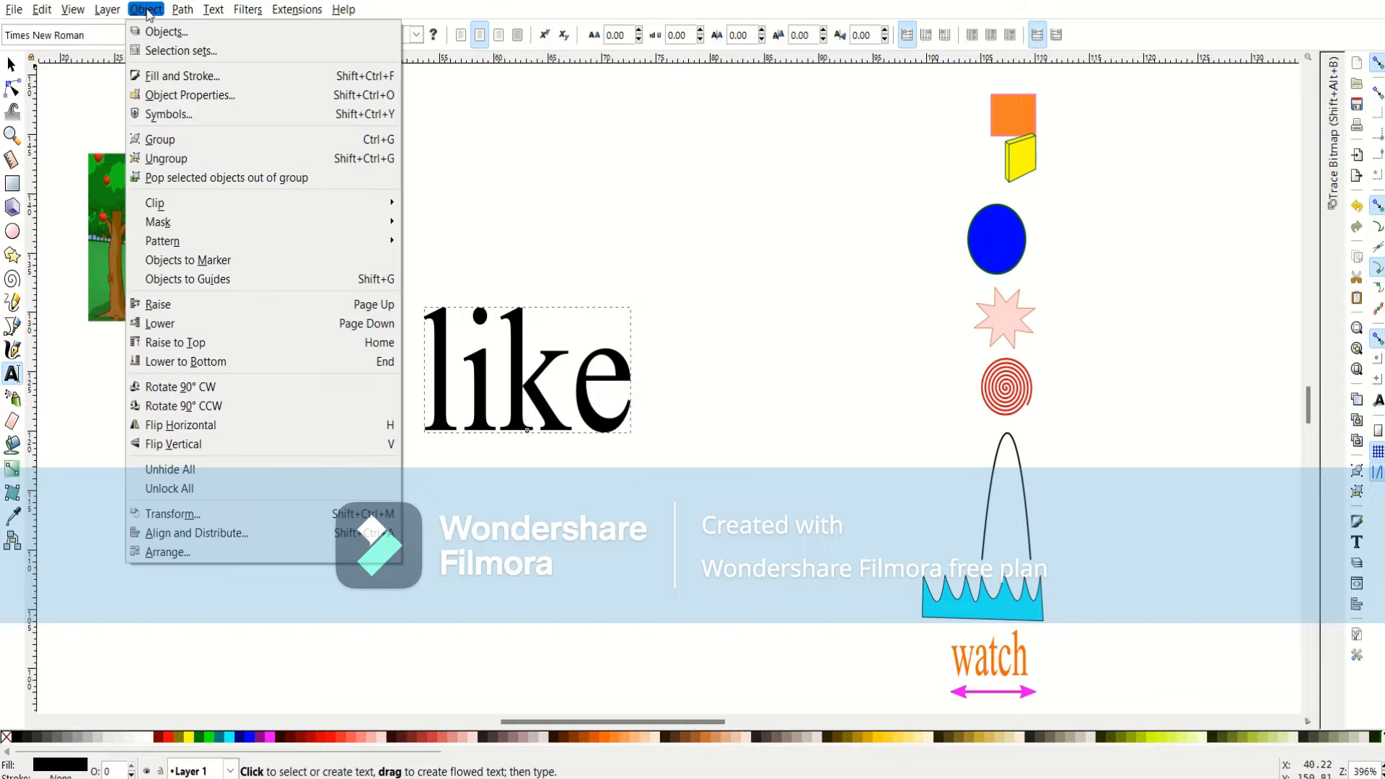
mouse_move(180, 12)
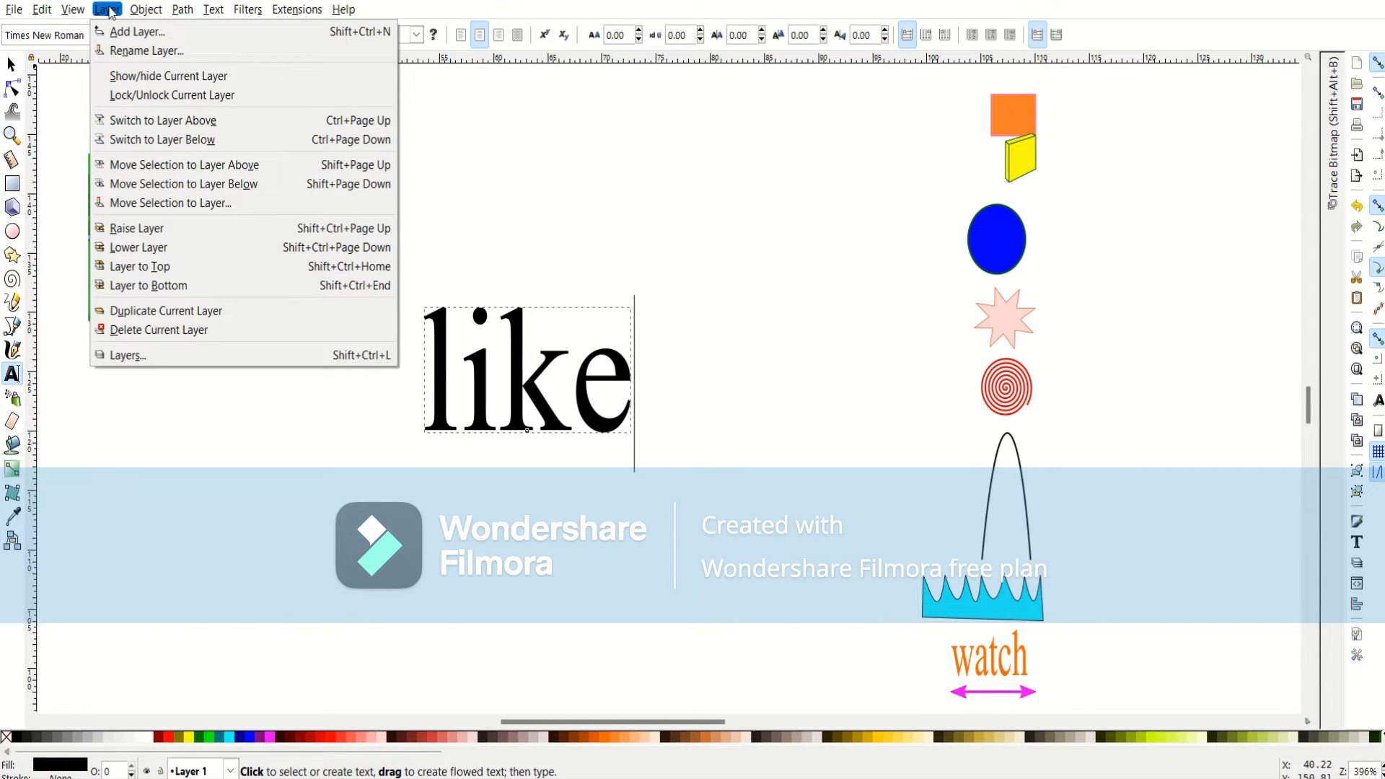
mouse_move(134, 21)
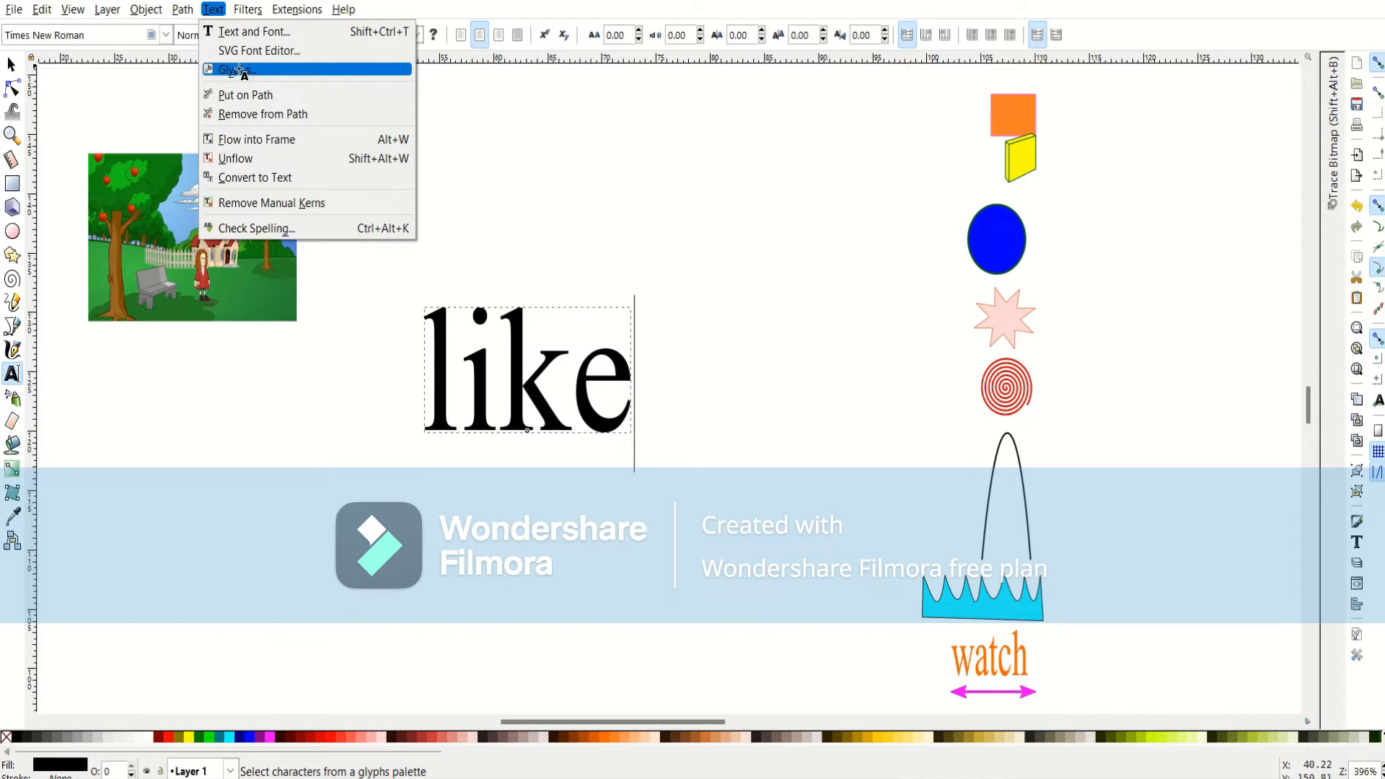
left_click(238, 70)
left_click(1022, 110)
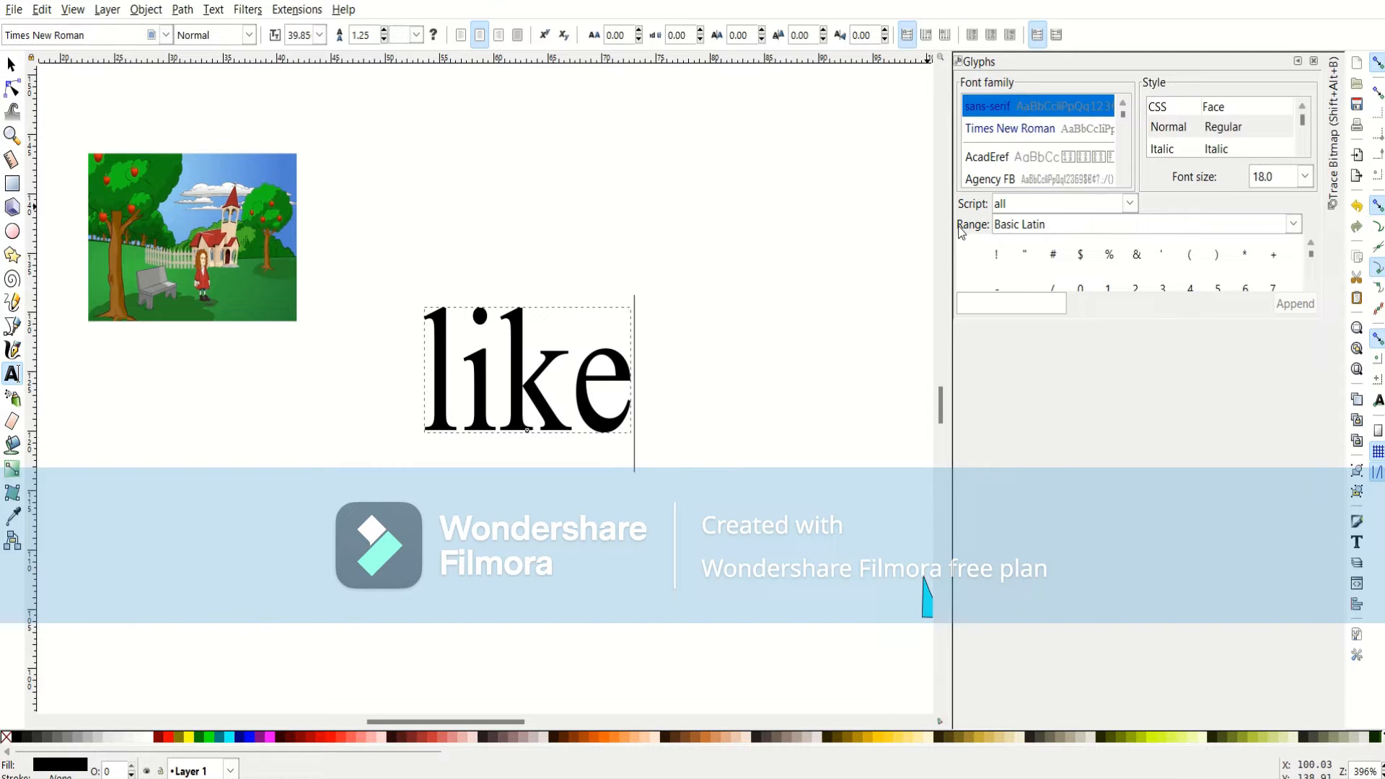
left_click(1294, 224)
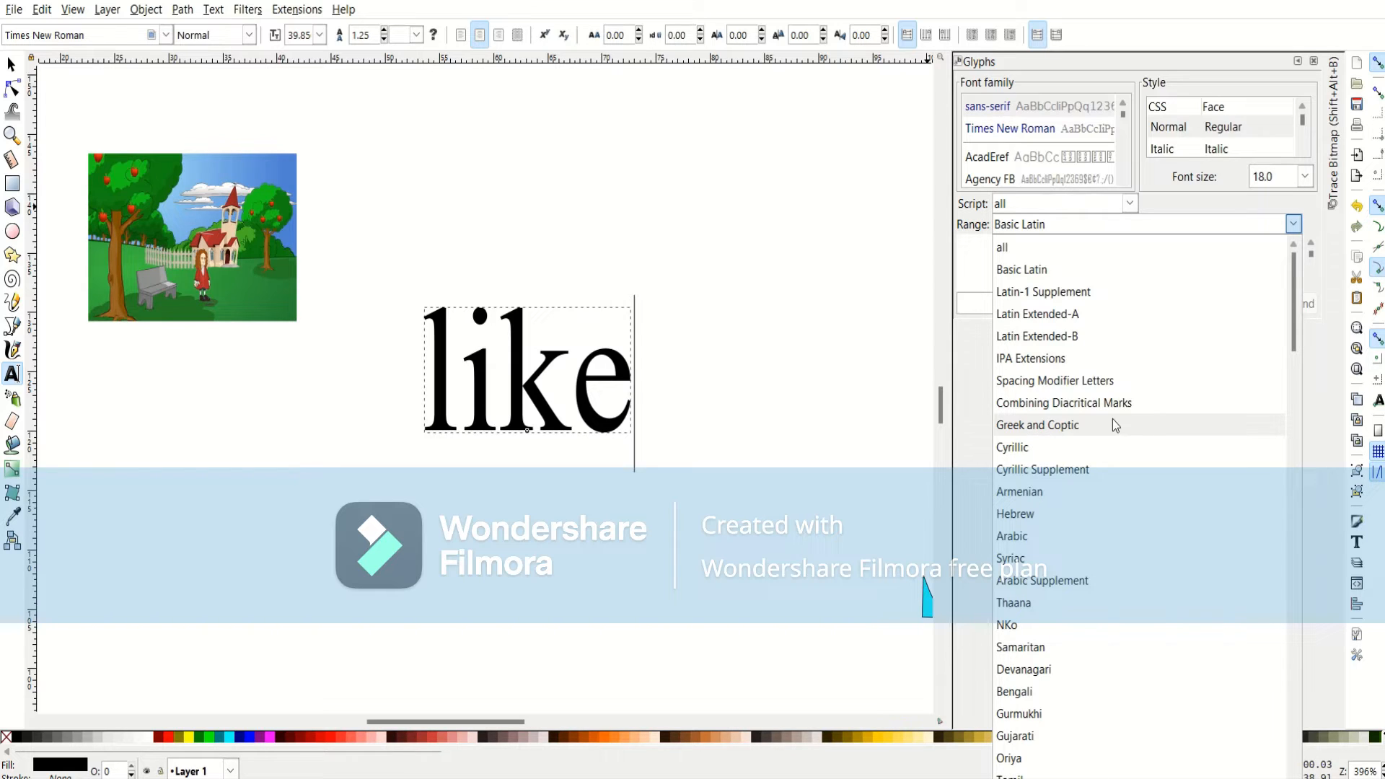
left_click(1019, 430)
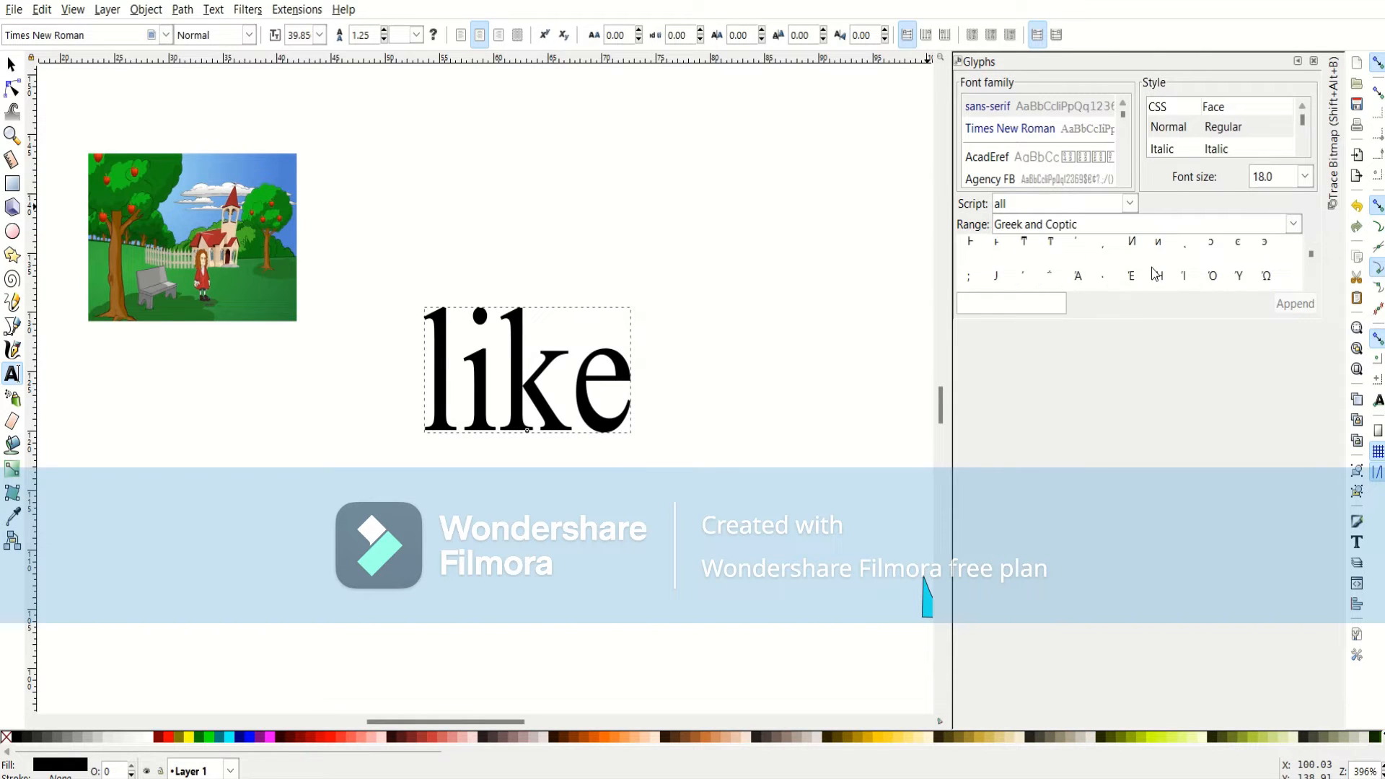
Append the Greek capital letter Ψ (U+03A8) to the end of the word "like".
scroll(1158, 274, "down", 1)
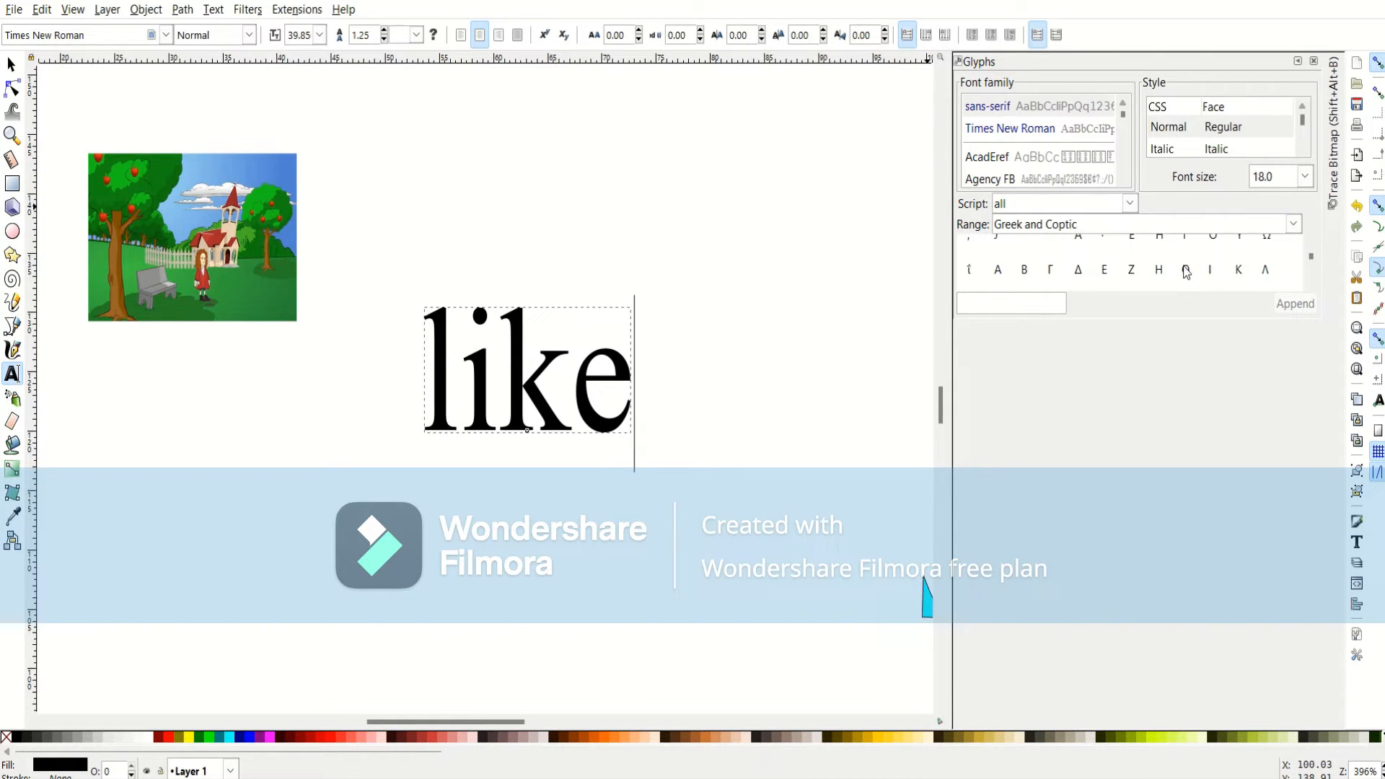
scroll(1204, 268, "down", 1)
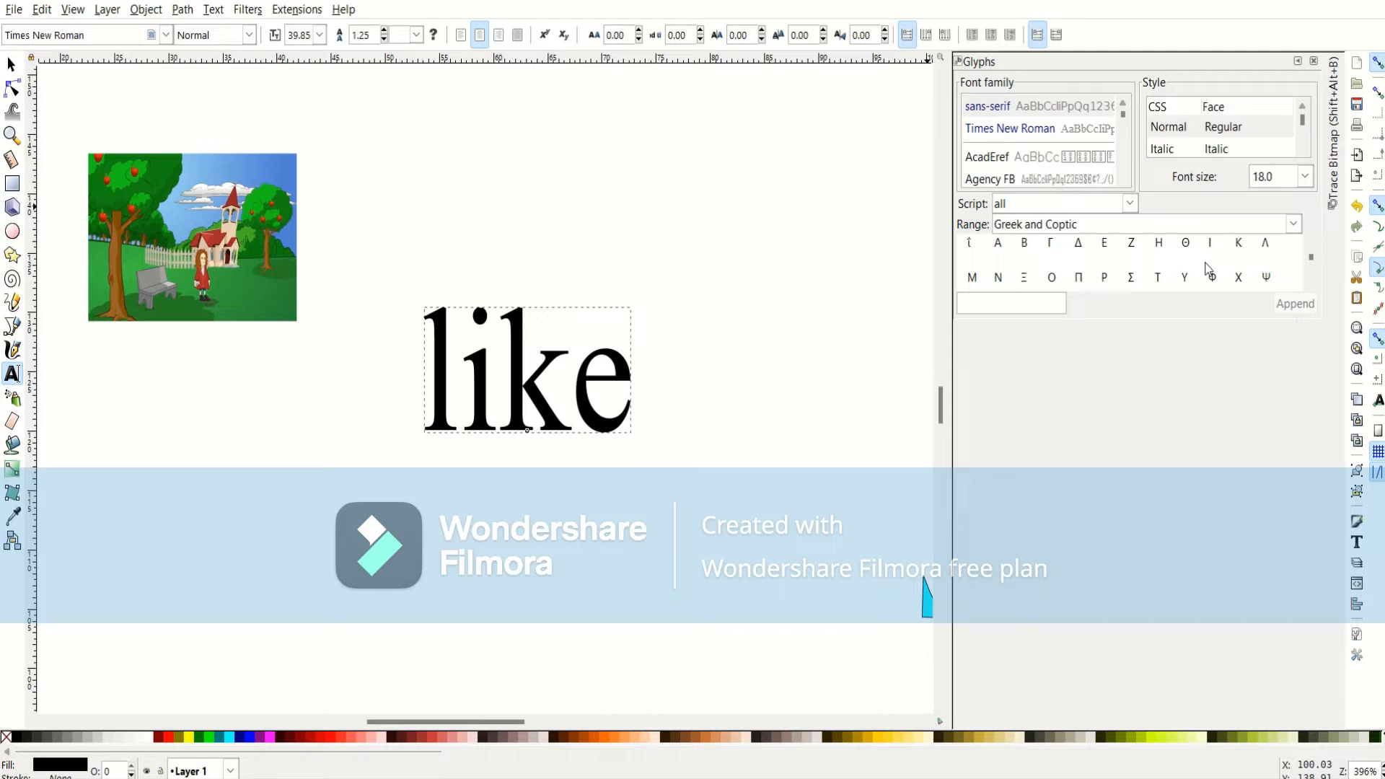
left_click(1266, 274)
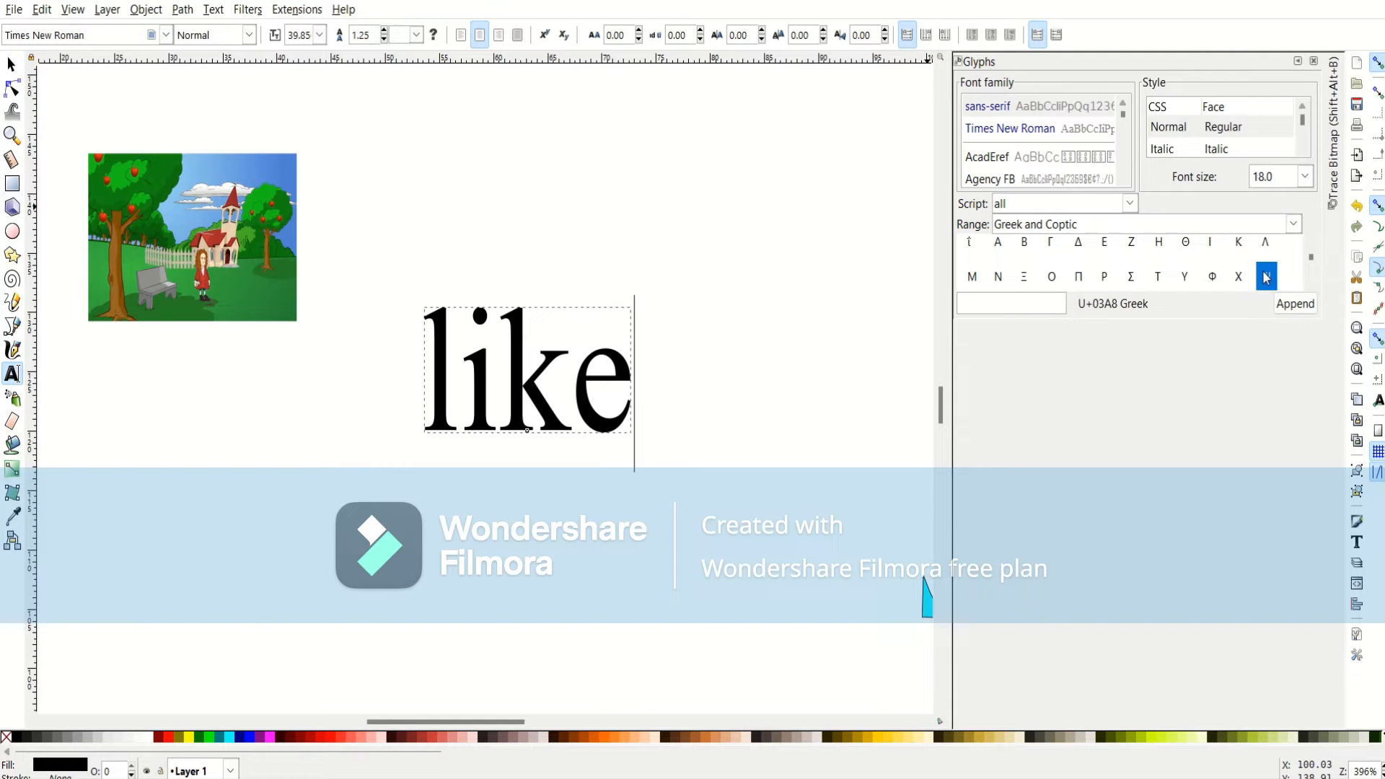
left_click(1293, 305)
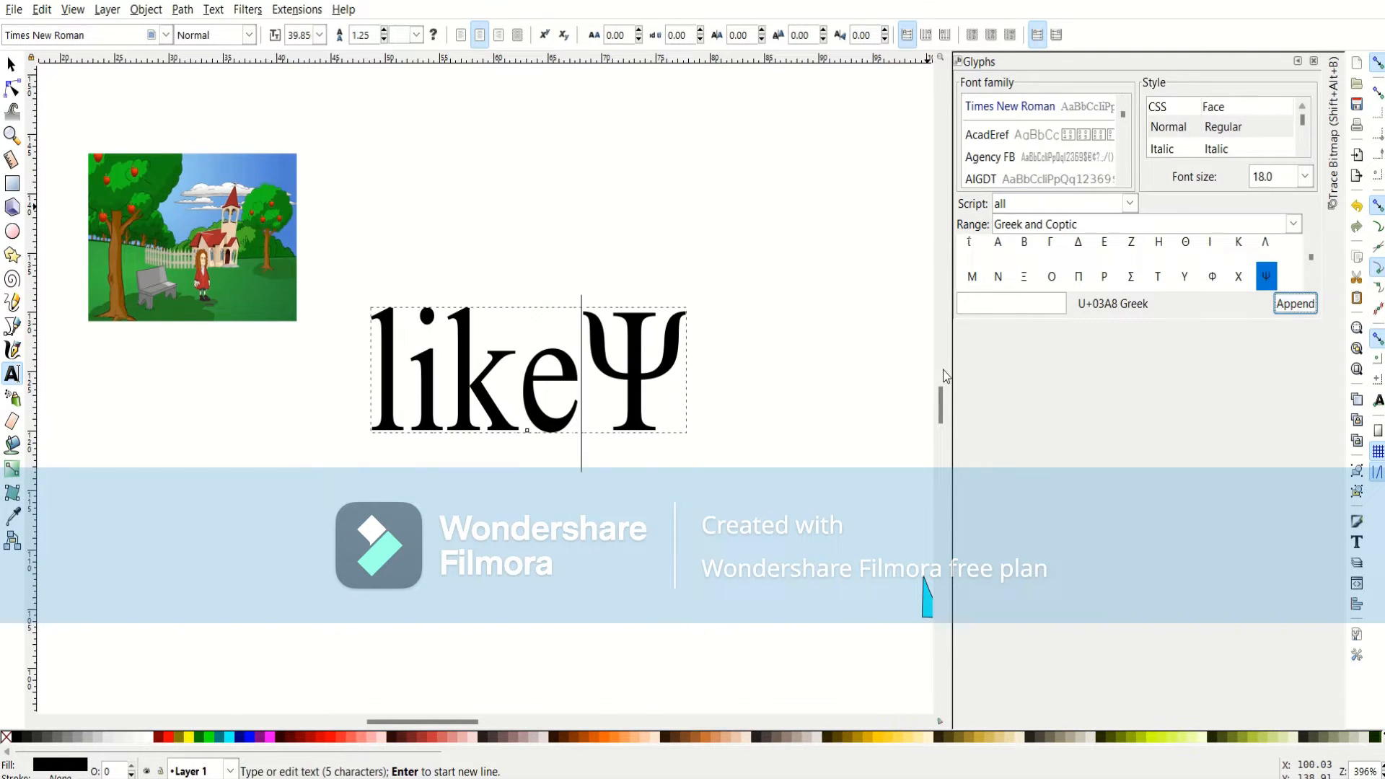
Fill only the Ψ character of the text with red.
left_click(601, 343)
key("shift+Right")
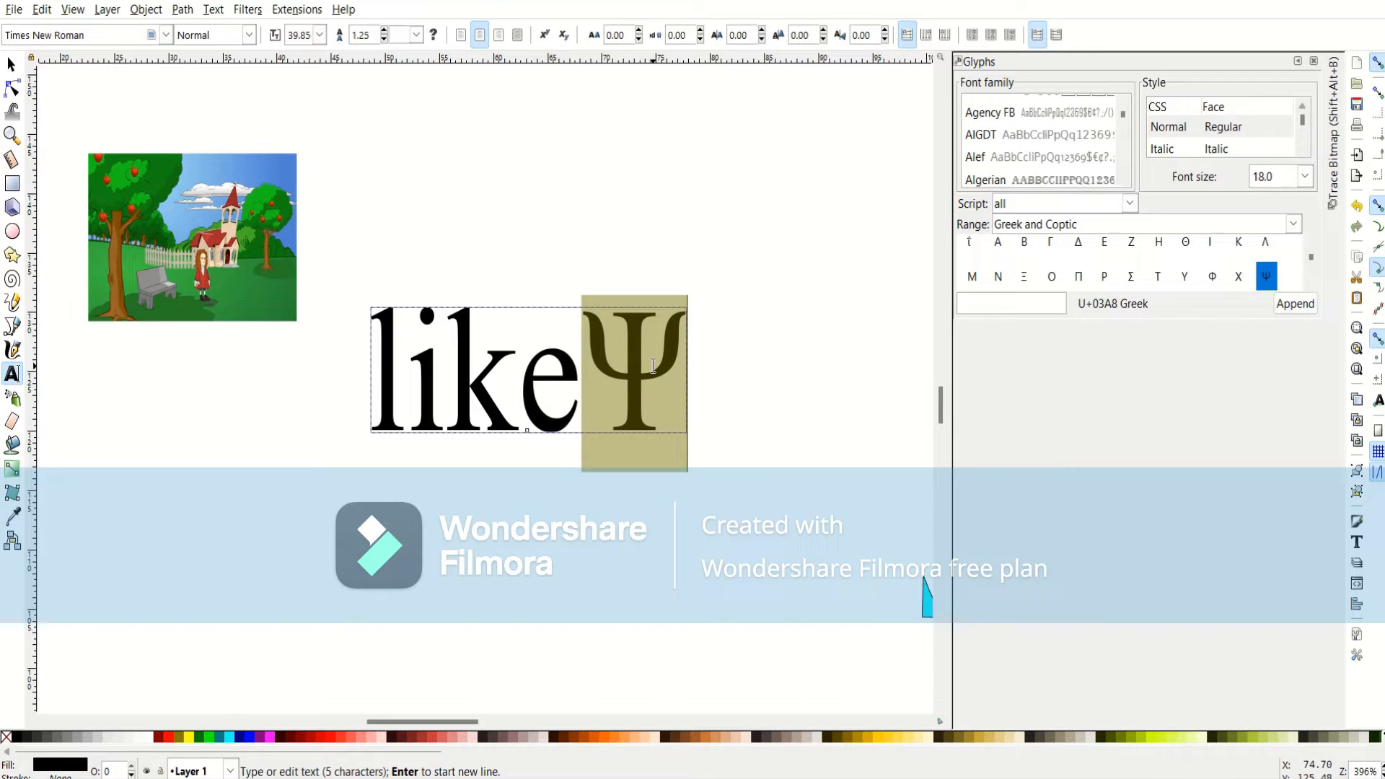
left_click(167, 738)
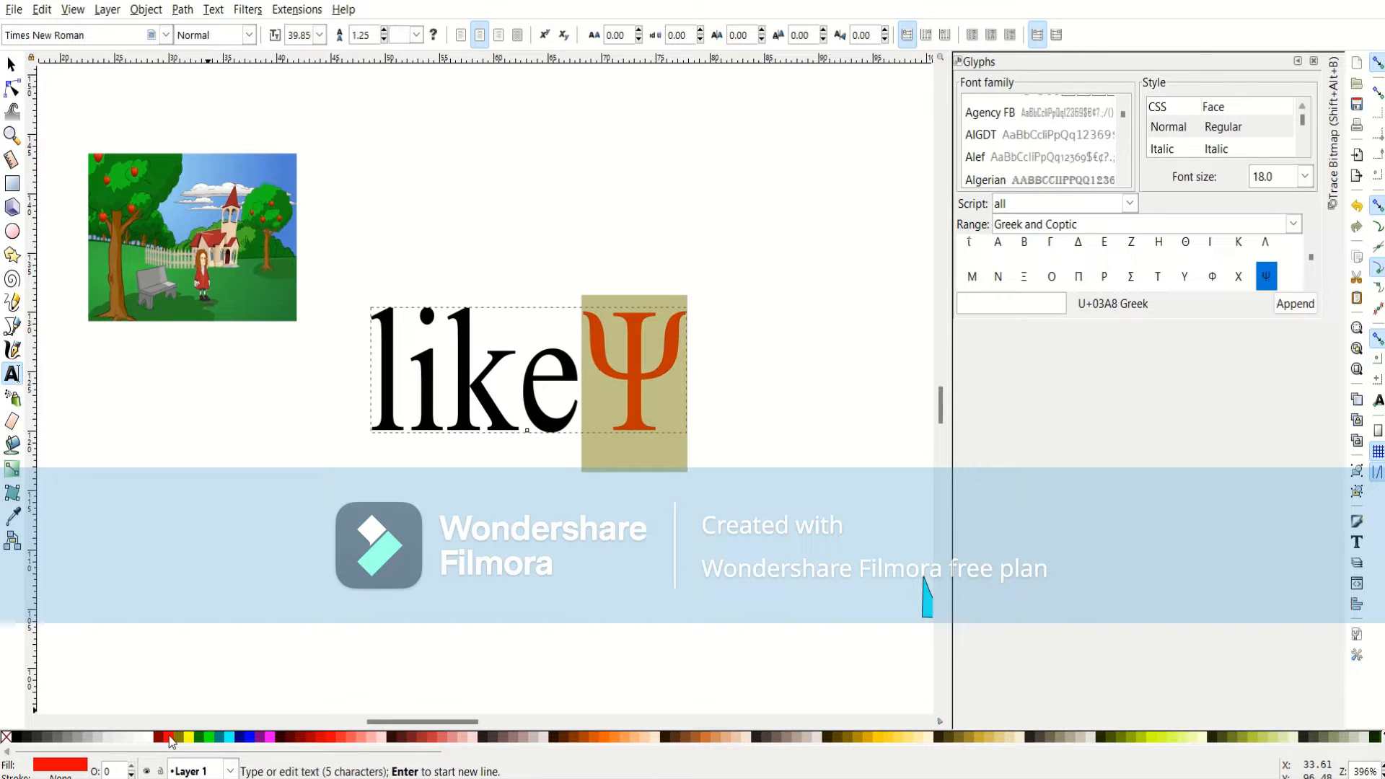
Shrink the text "likeΨ" to about 16 by 7 mm and close the Glyphs palette.
left_click(11, 65)
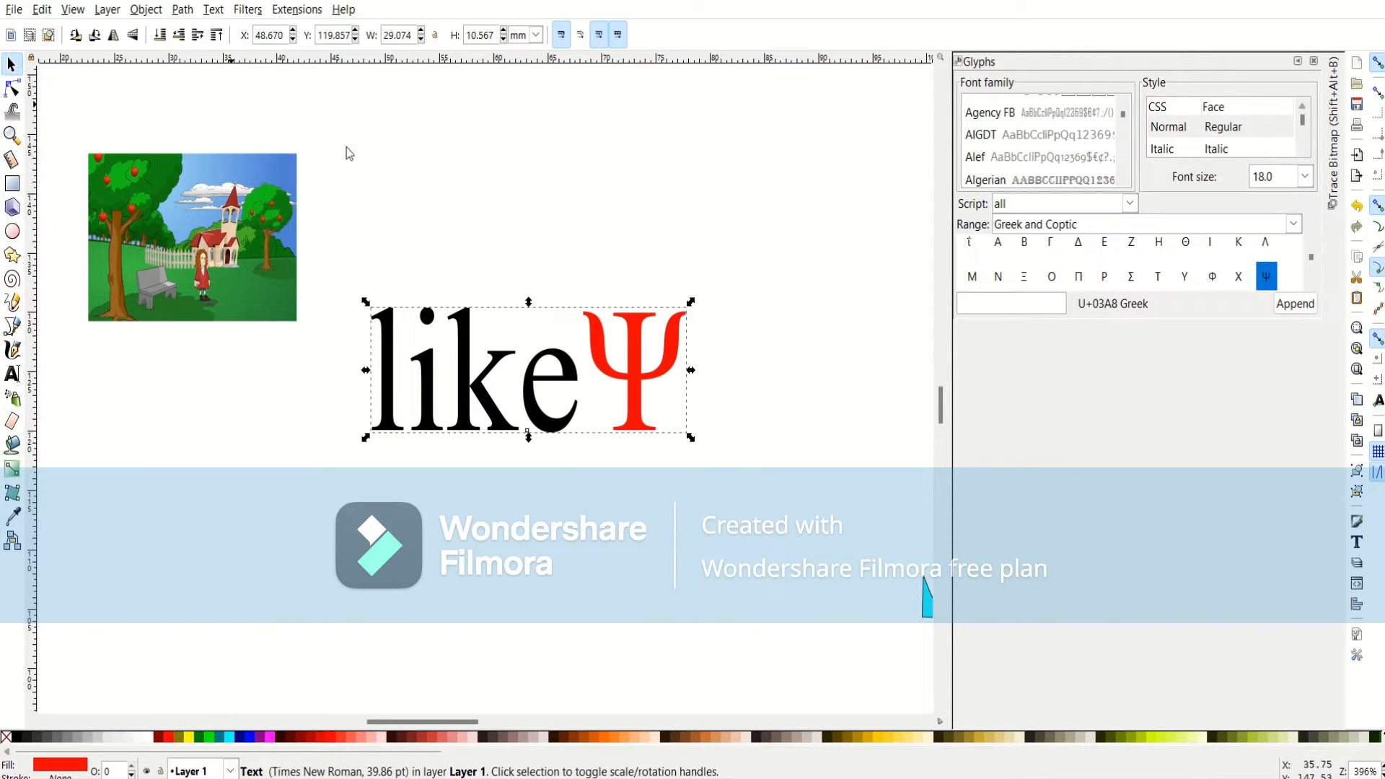
left_click_drag(689, 440, 552, 411)
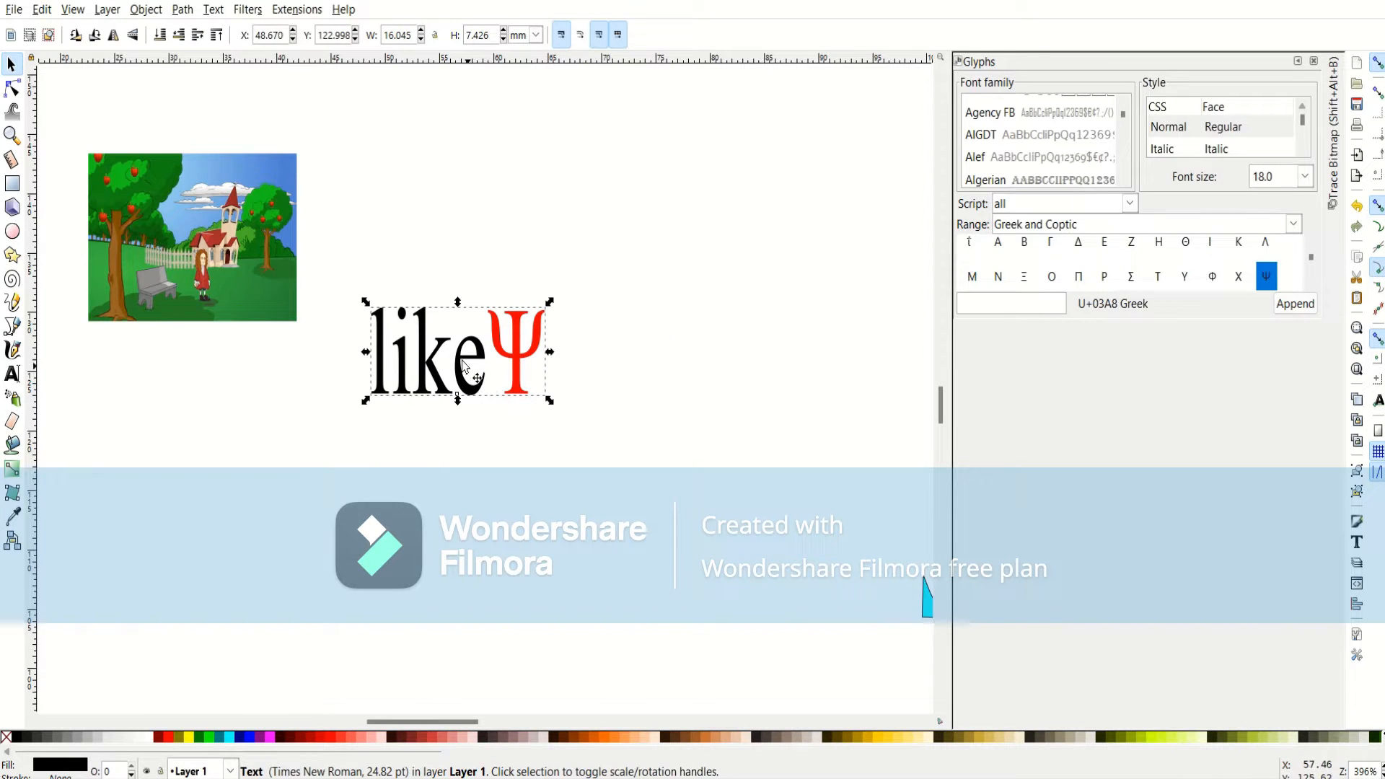
left_click_drag(456, 340, 603, 331)
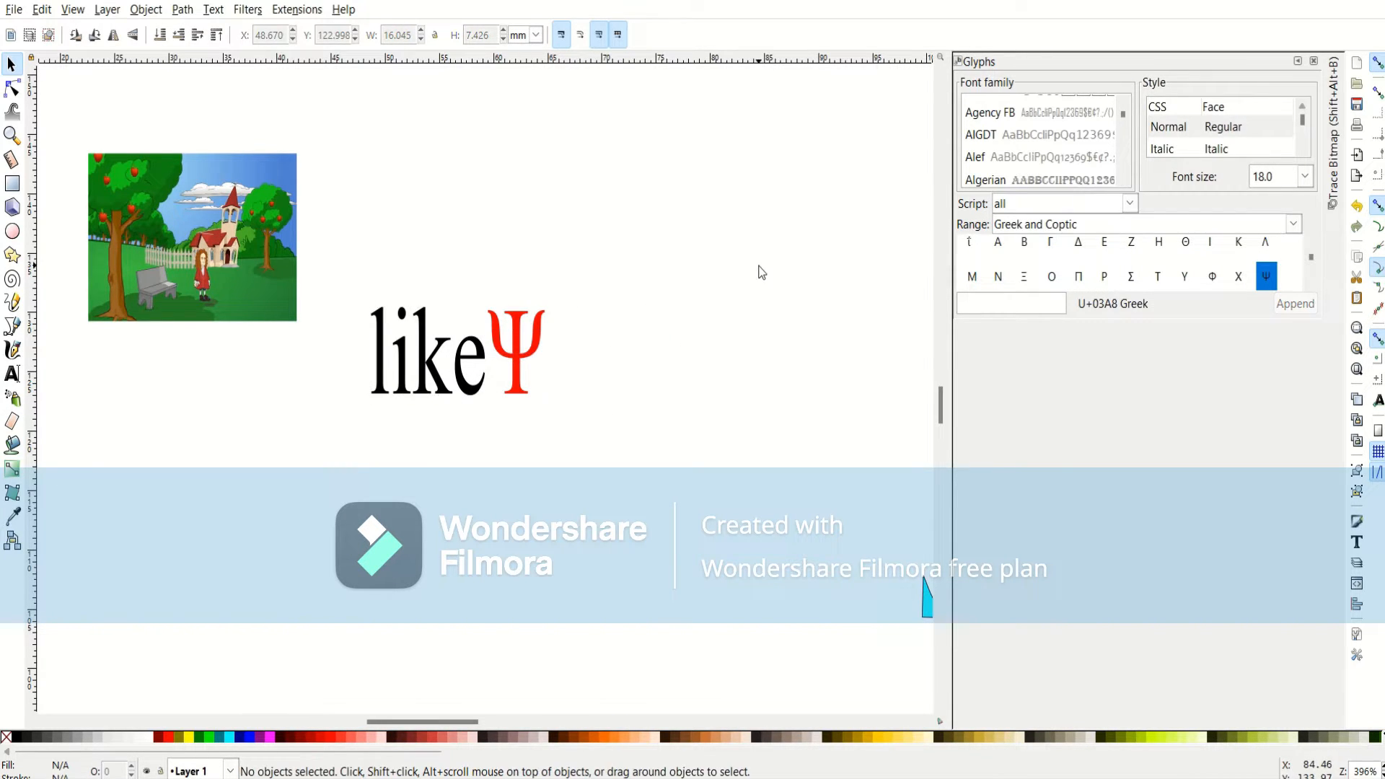
left_click(1314, 62)
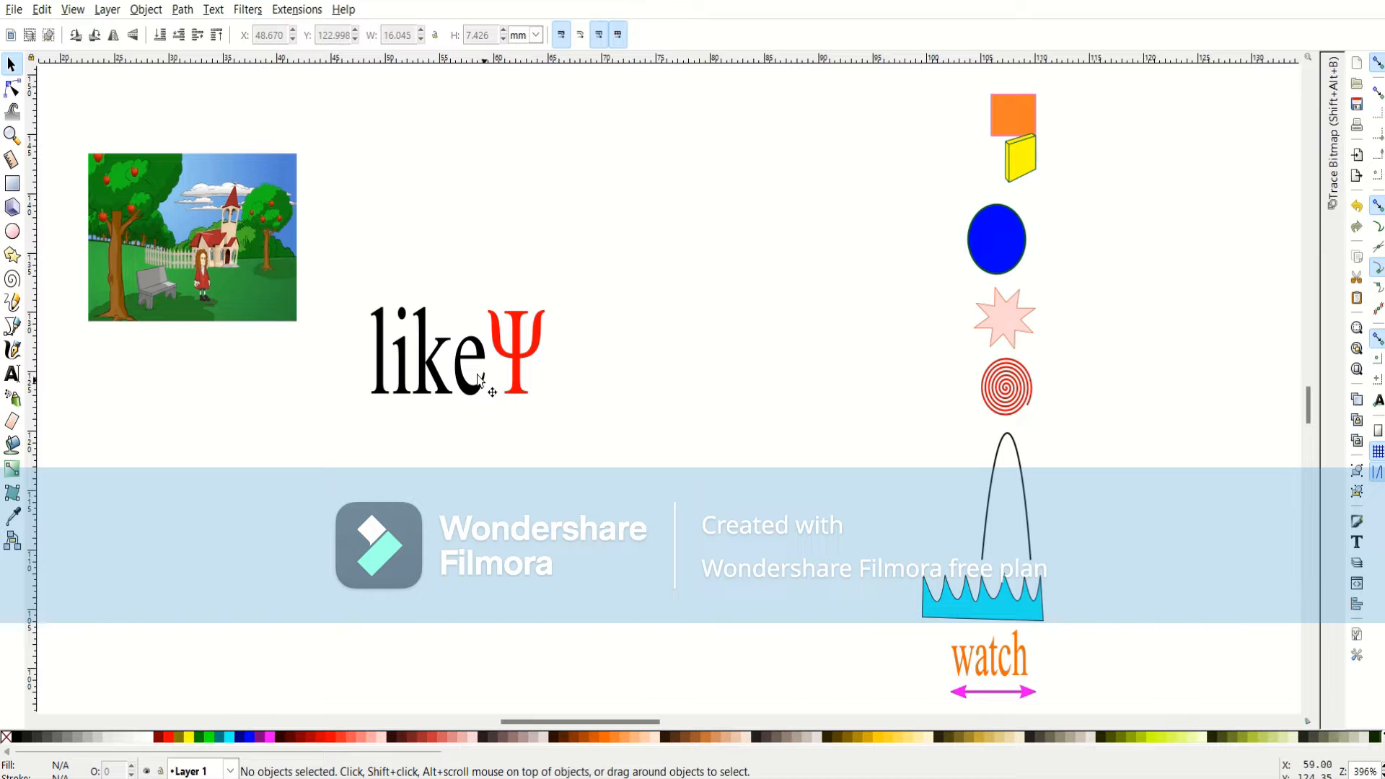
Reduce the text "likeΨ" to about 6.5 by 4.3 mm and place it to the right of the orange square.
left_click(396, 353)
left_click_drag(546, 403, 1044, 142)
left_click(786, 223)
left_click_drag(716, 321, 871, 317)
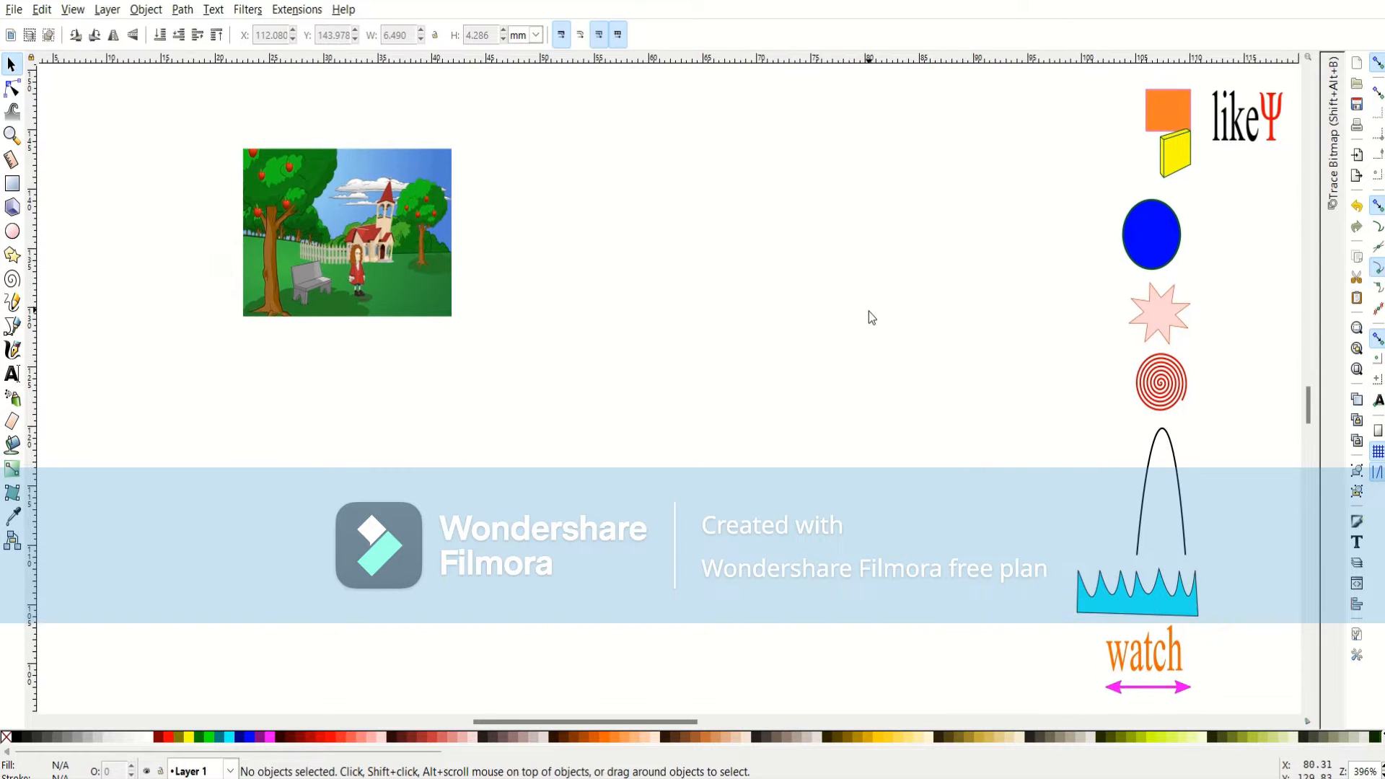
Open the Trace Bitmap settings for the picture and resize the picture to about 24 by 21 mm.
left_click(371, 240)
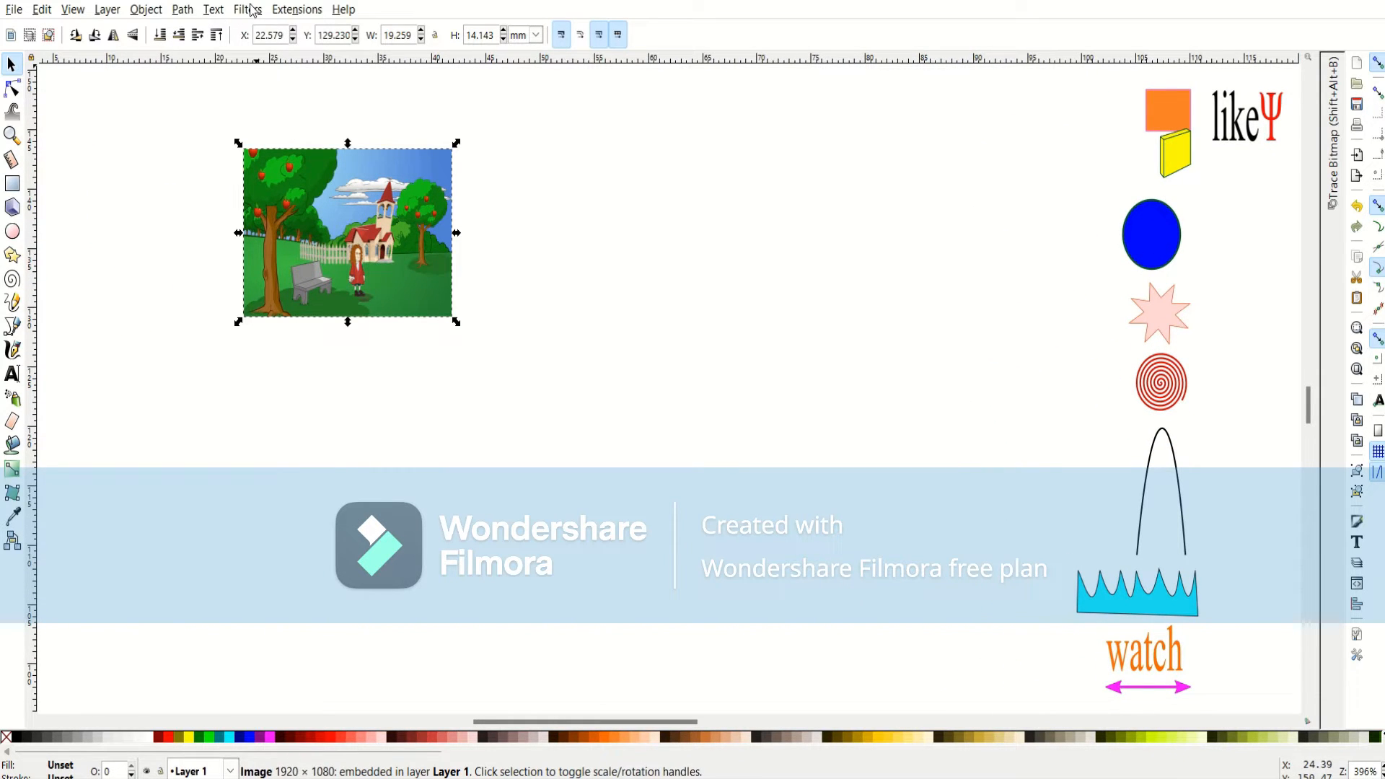
left_click(182, 10)
left_click(213, 76)
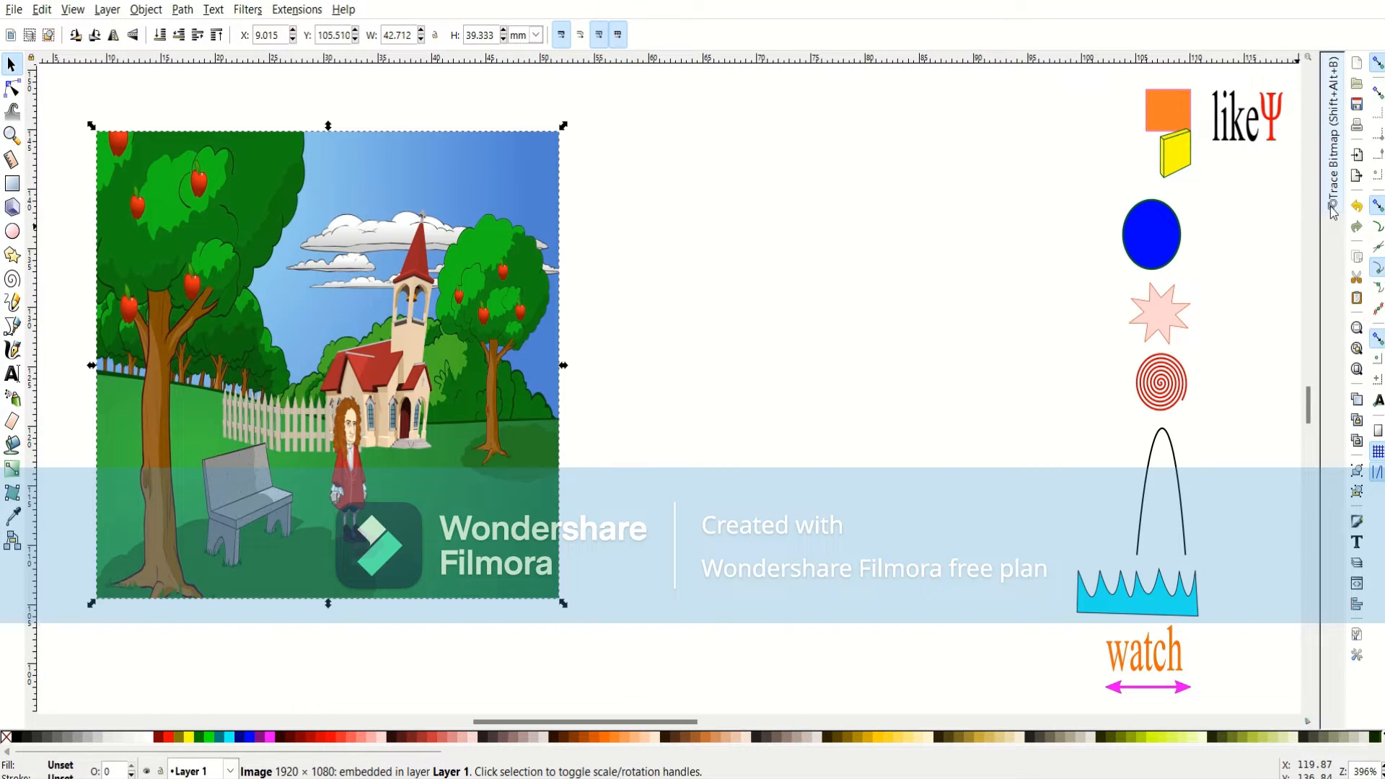
left_click(1335, 200)
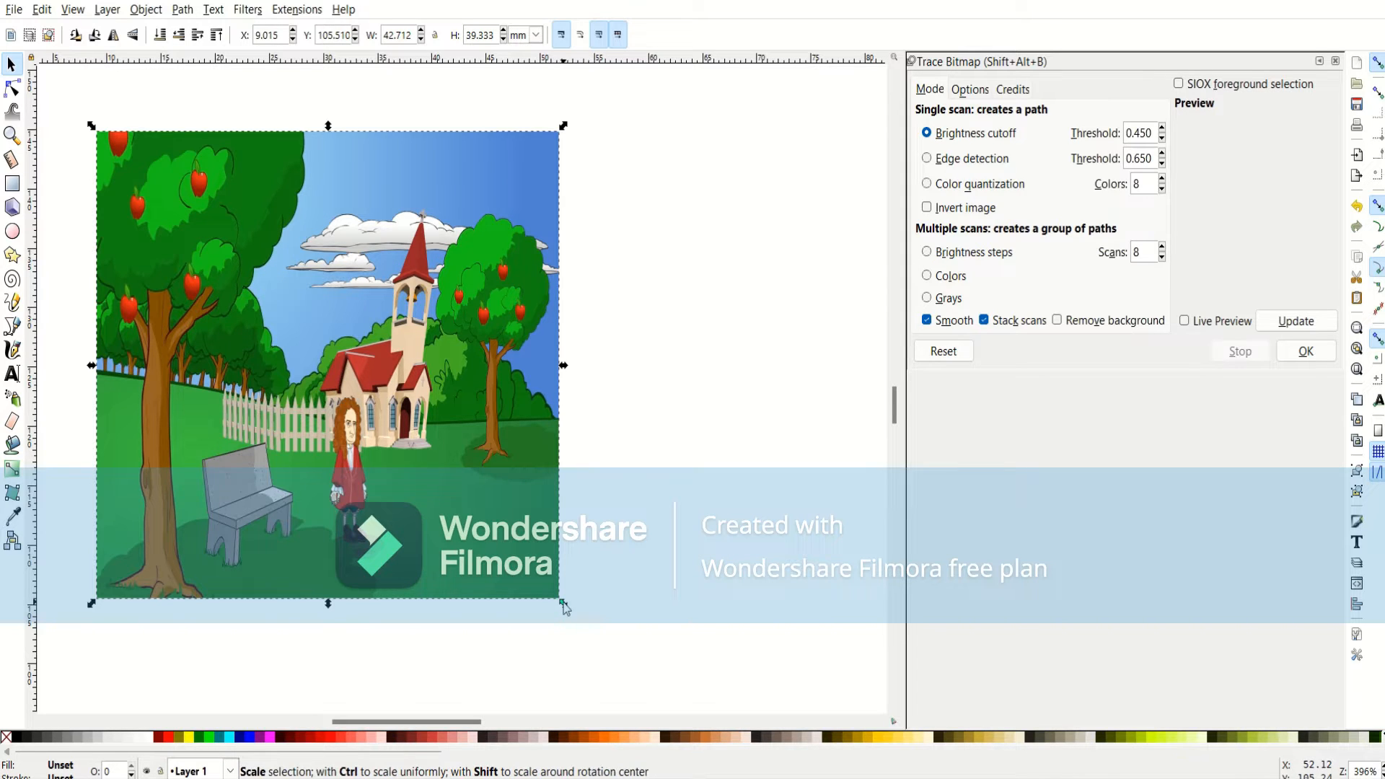
left_click_drag(564, 603, 359, 389)
left_click(360, 390)
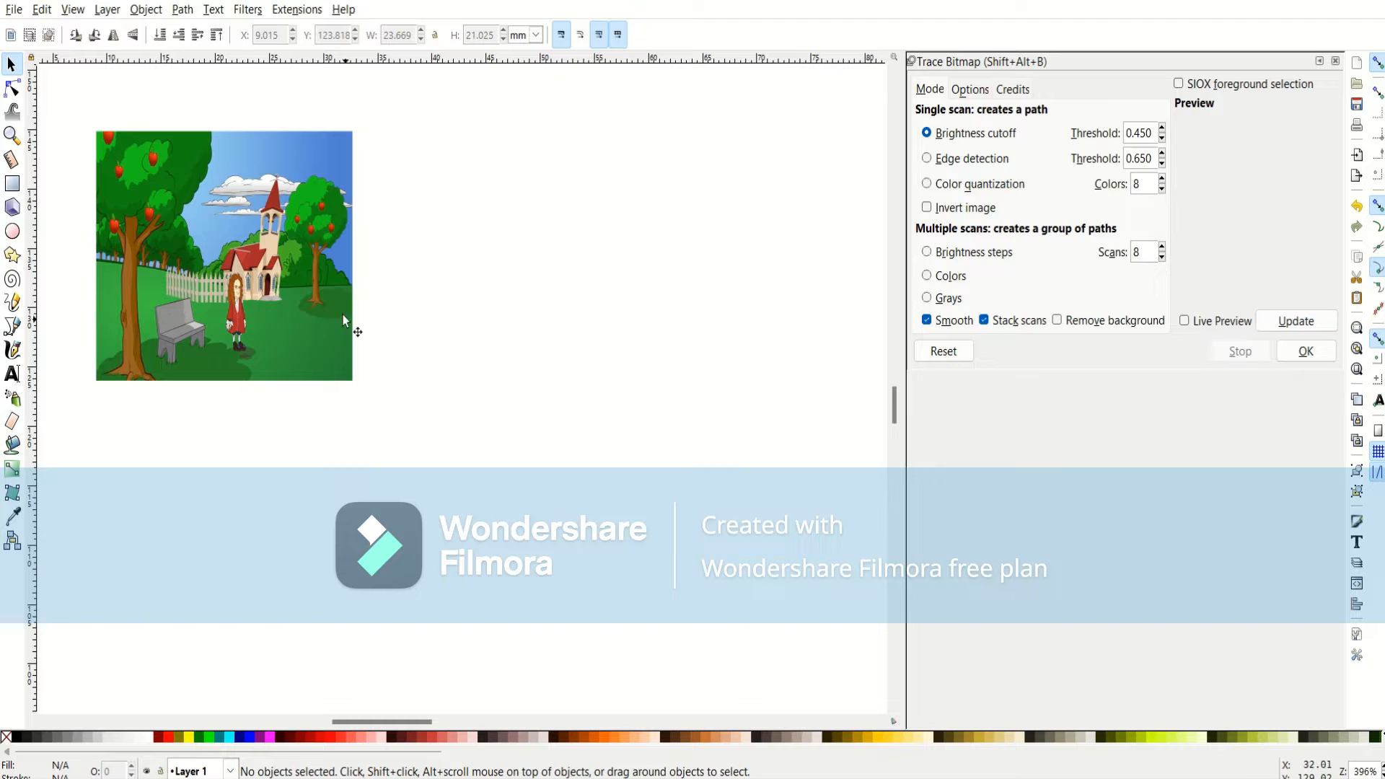
Trace the picture with brightness cutoff at threshold 0.450 and place the tracing to its right at about 15 by 13 mm.
left_click(321, 291)
left_click(1295, 322)
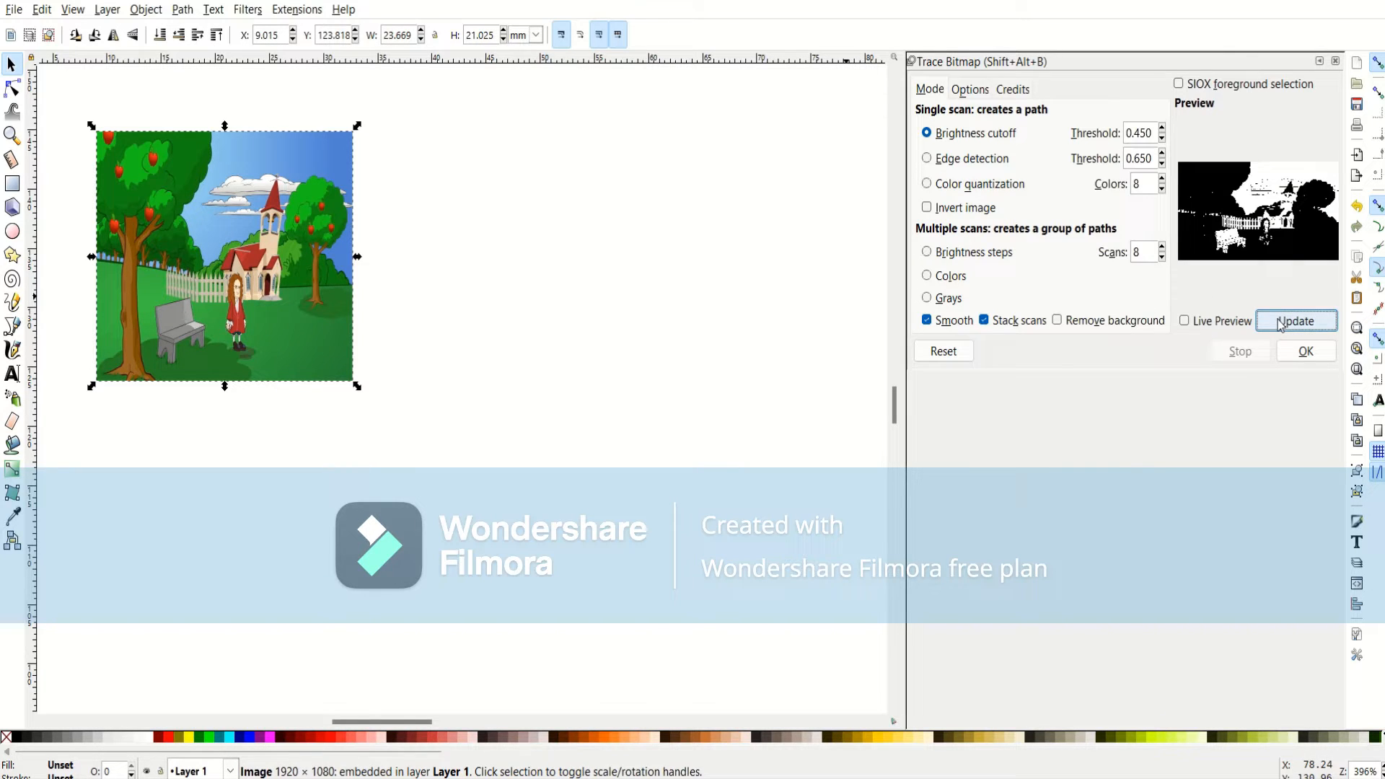
left_click(1300, 350)
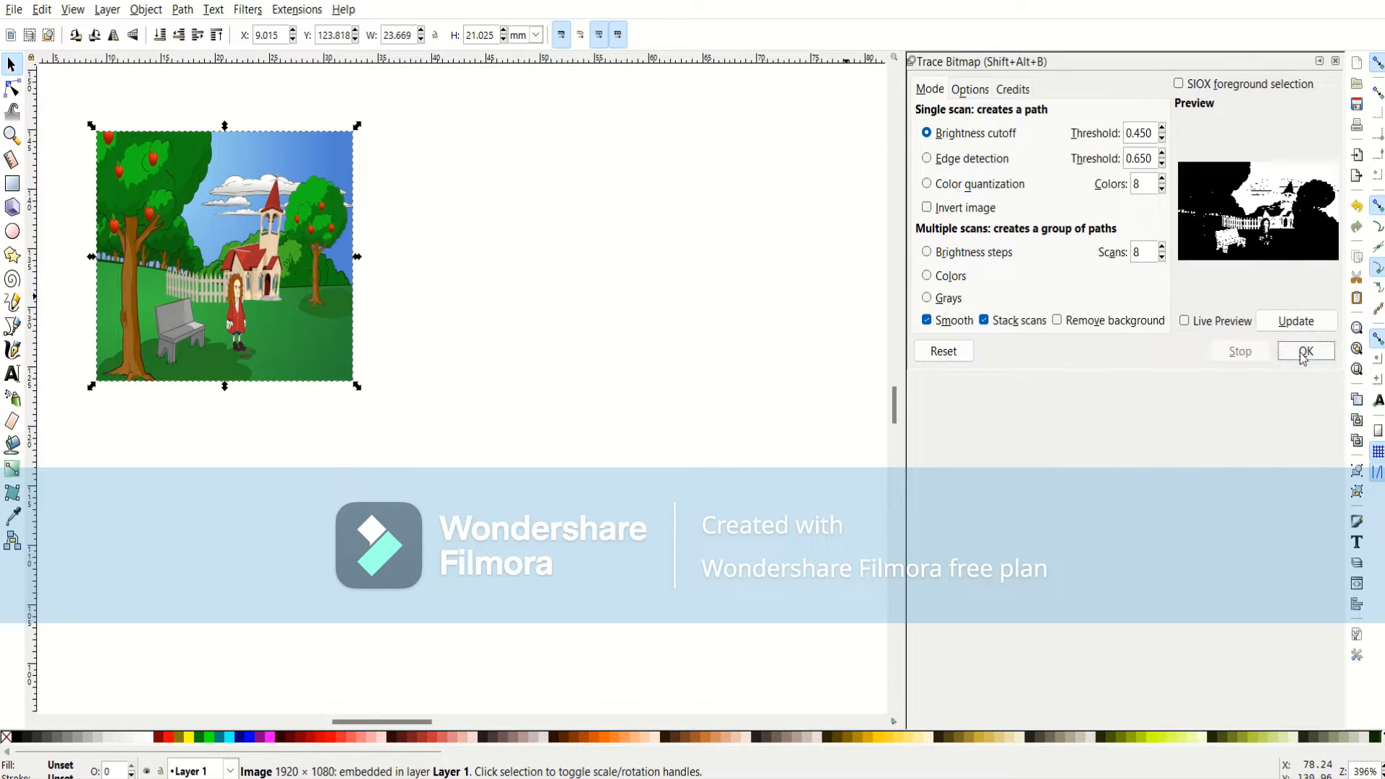
mouse_move(223, 301)
left_mouse_down()
mouse_move(298, 341)
mouse_move(514, 351)
mouse_move(584, 320)
mouse_move(581, 288)
left_mouse_up()
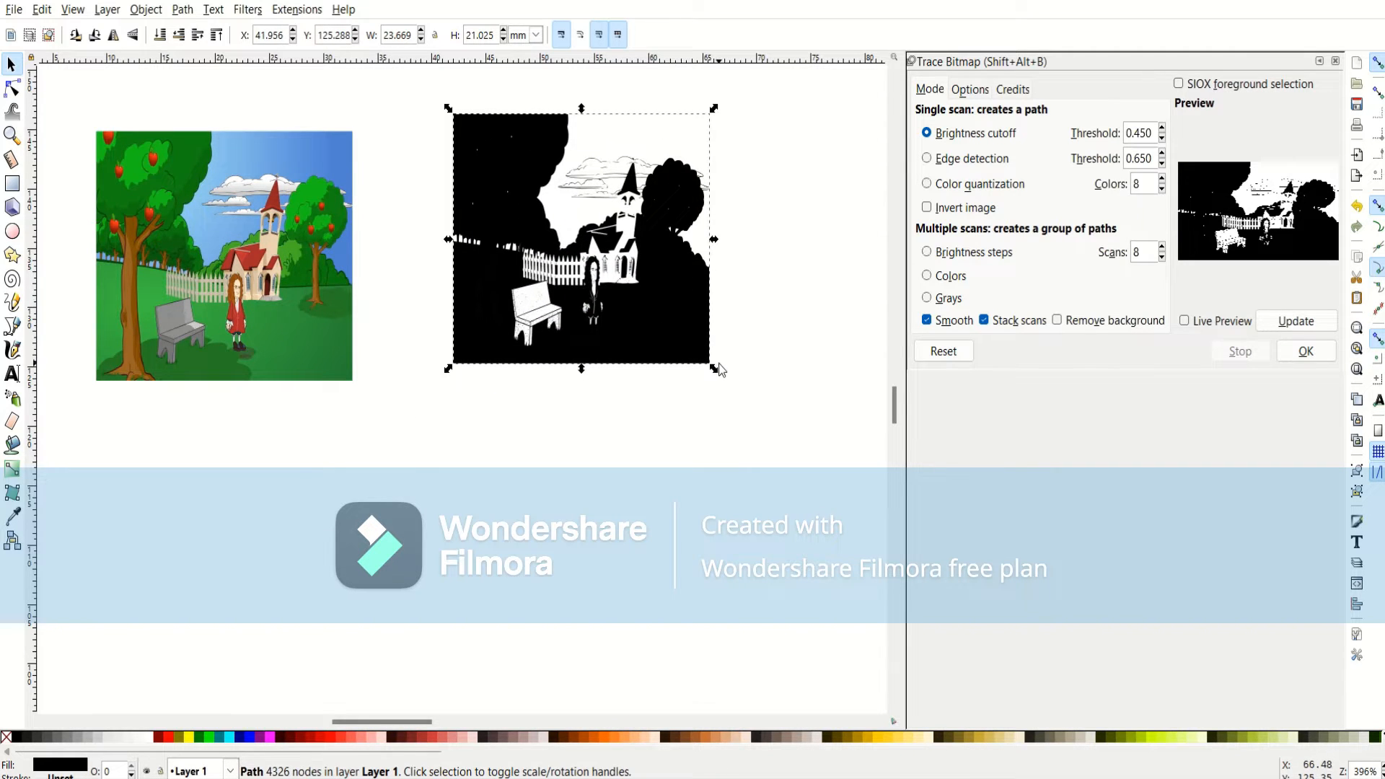
mouse_move(716, 373)
left_mouse_down()
mouse_move(835, 521)
mouse_move(615, 270)
left_mouse_up()
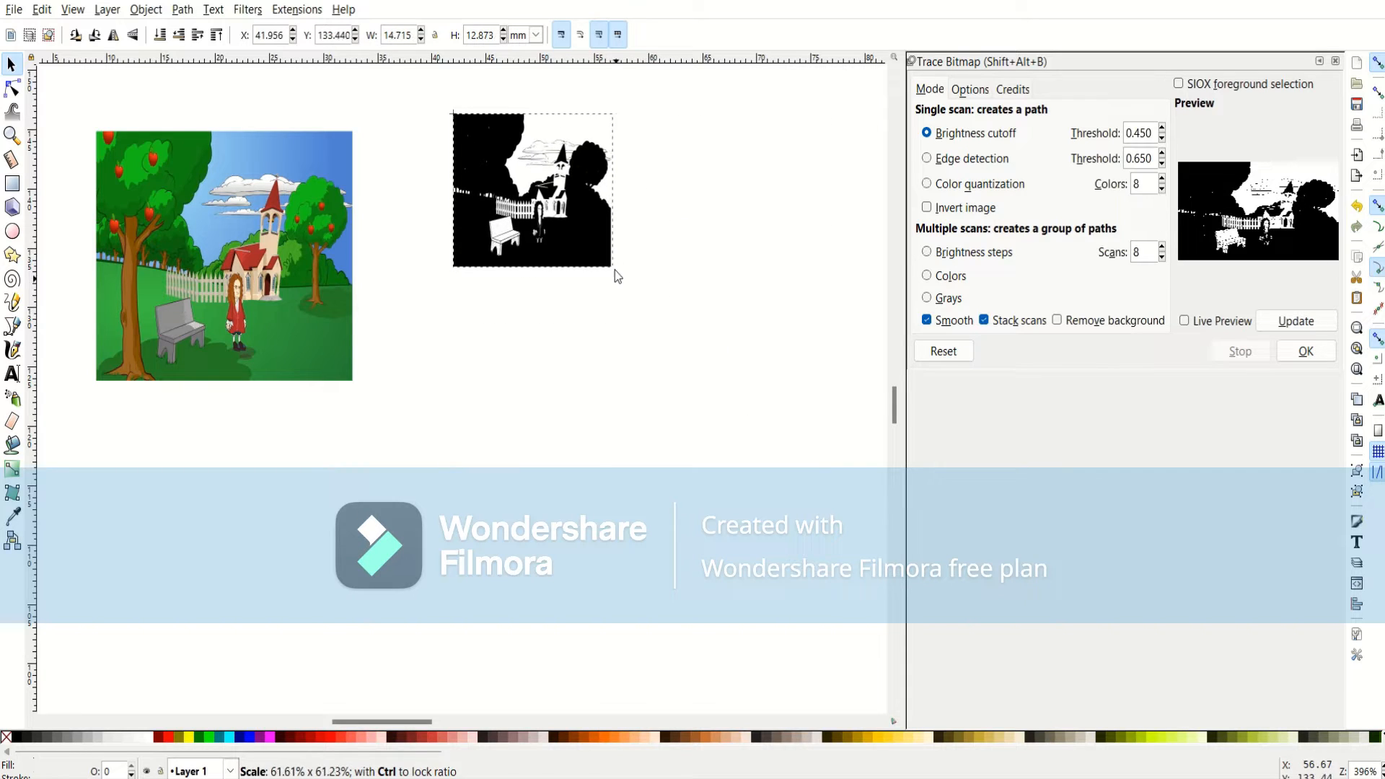
Trace the original picture again in multiple scans by colors, with 8 scans, smoothing and stacked scans.
left_click(263, 232)
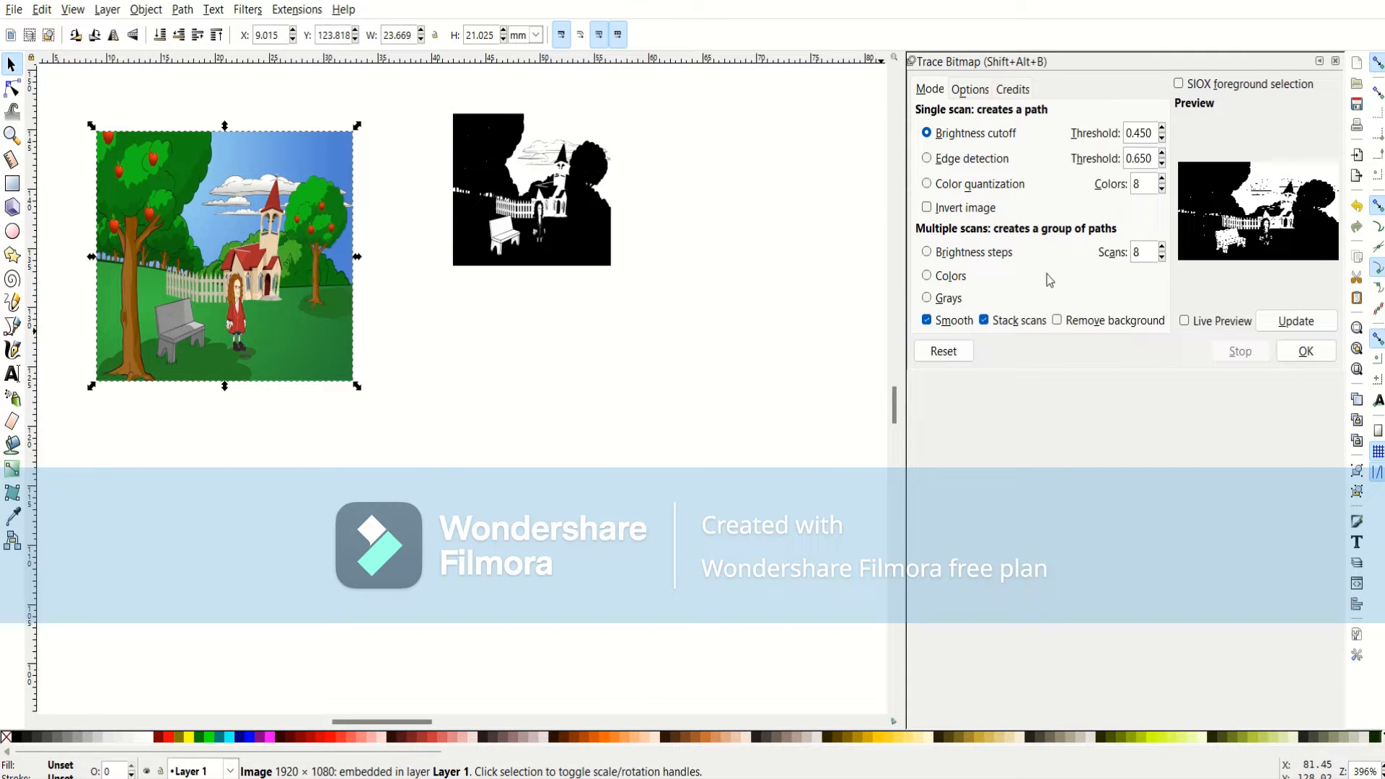
left_click(1292, 328)
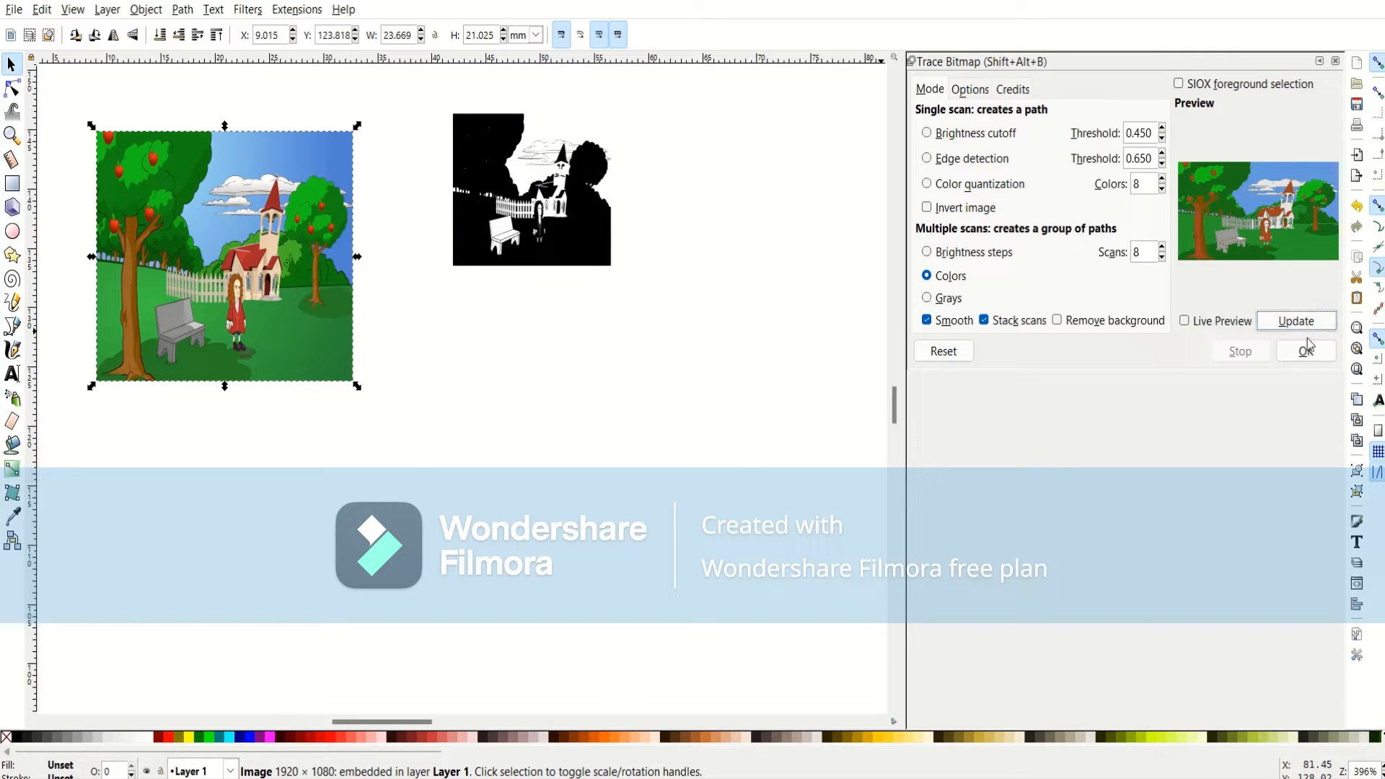
left_click(1309, 352)
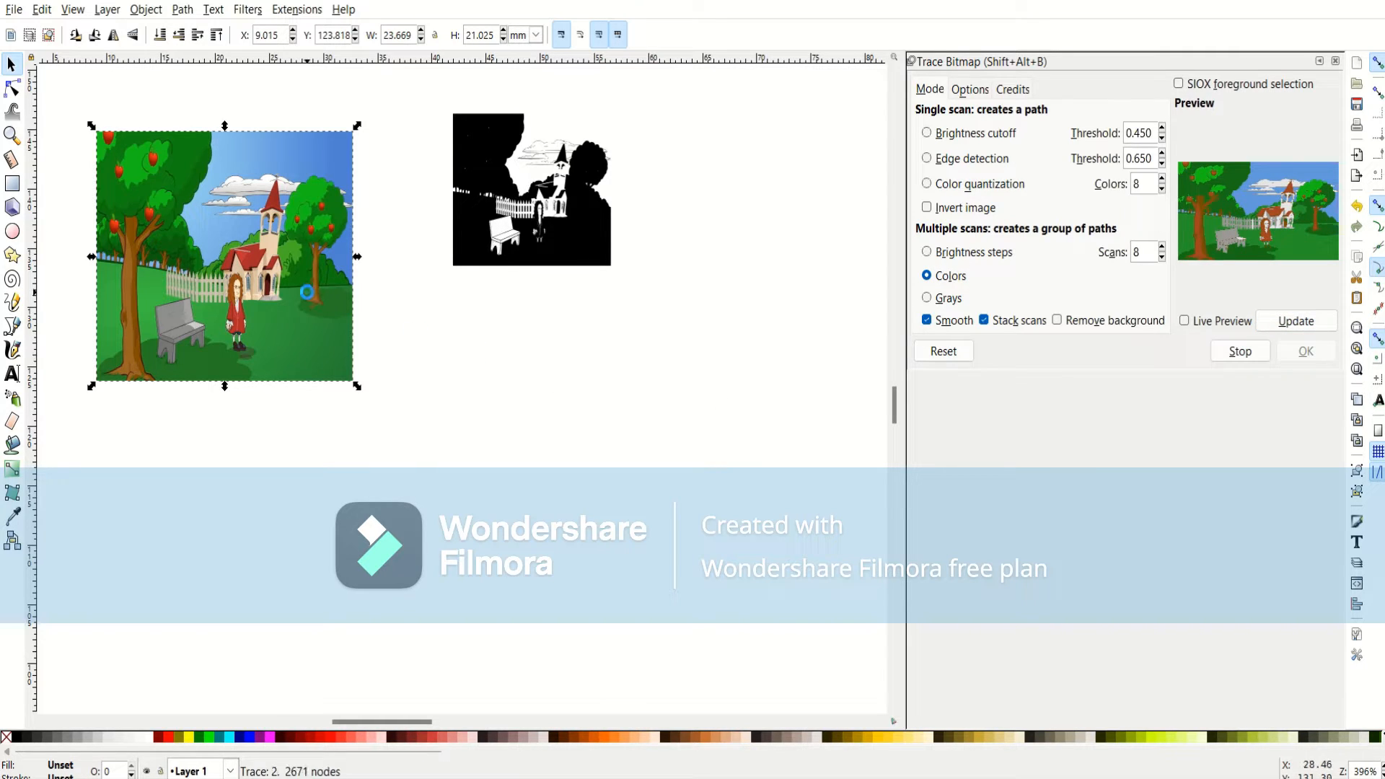
Move the color tracing beside the black one, trace the original picture in grays with 8 scans, and place that tracing below.
mouse_move(285, 278)
left_mouse_down()
mouse_move(296, 321)
mouse_move(509, 447)
mouse_move(724, 414)
mouse_move(790, 298)
mouse_move(797, 238)
left_mouse_up()
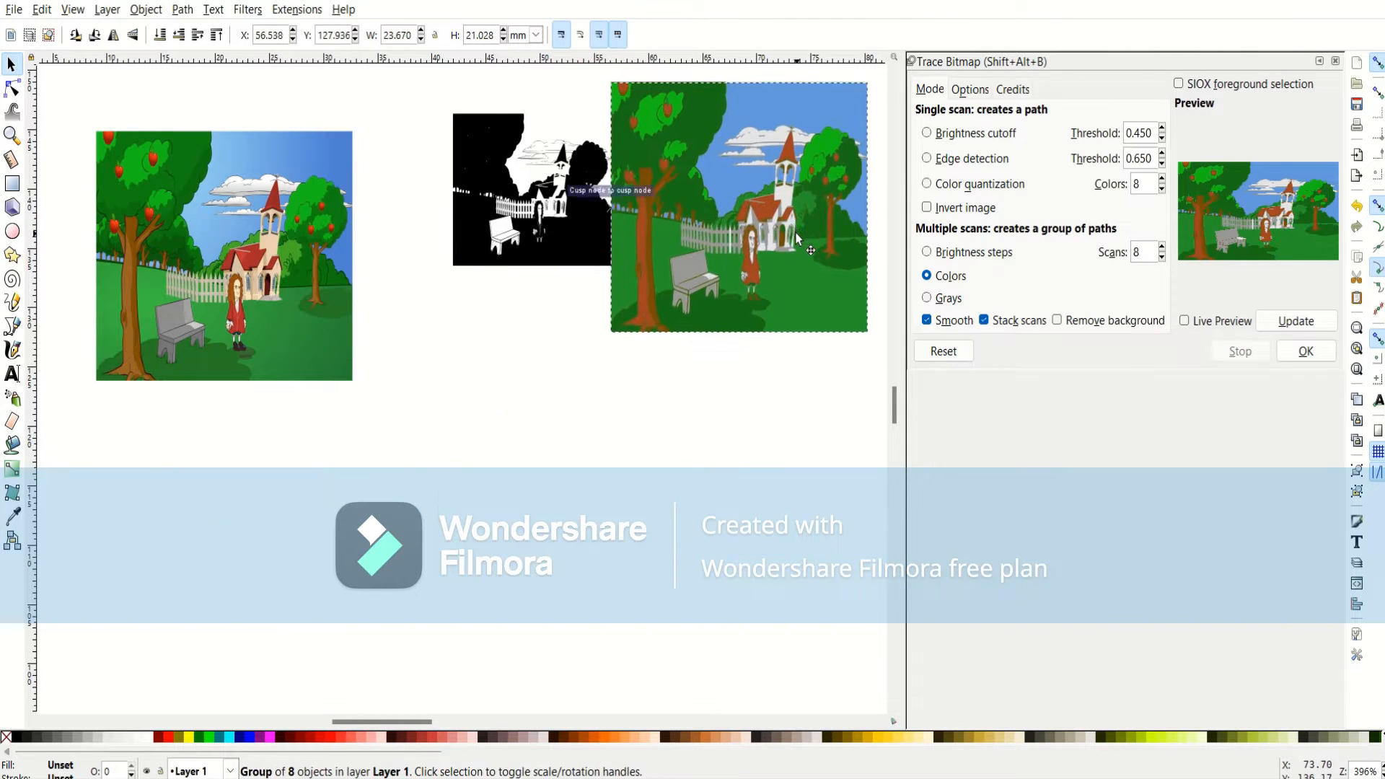
left_click(326, 298)
left_click(933, 298)
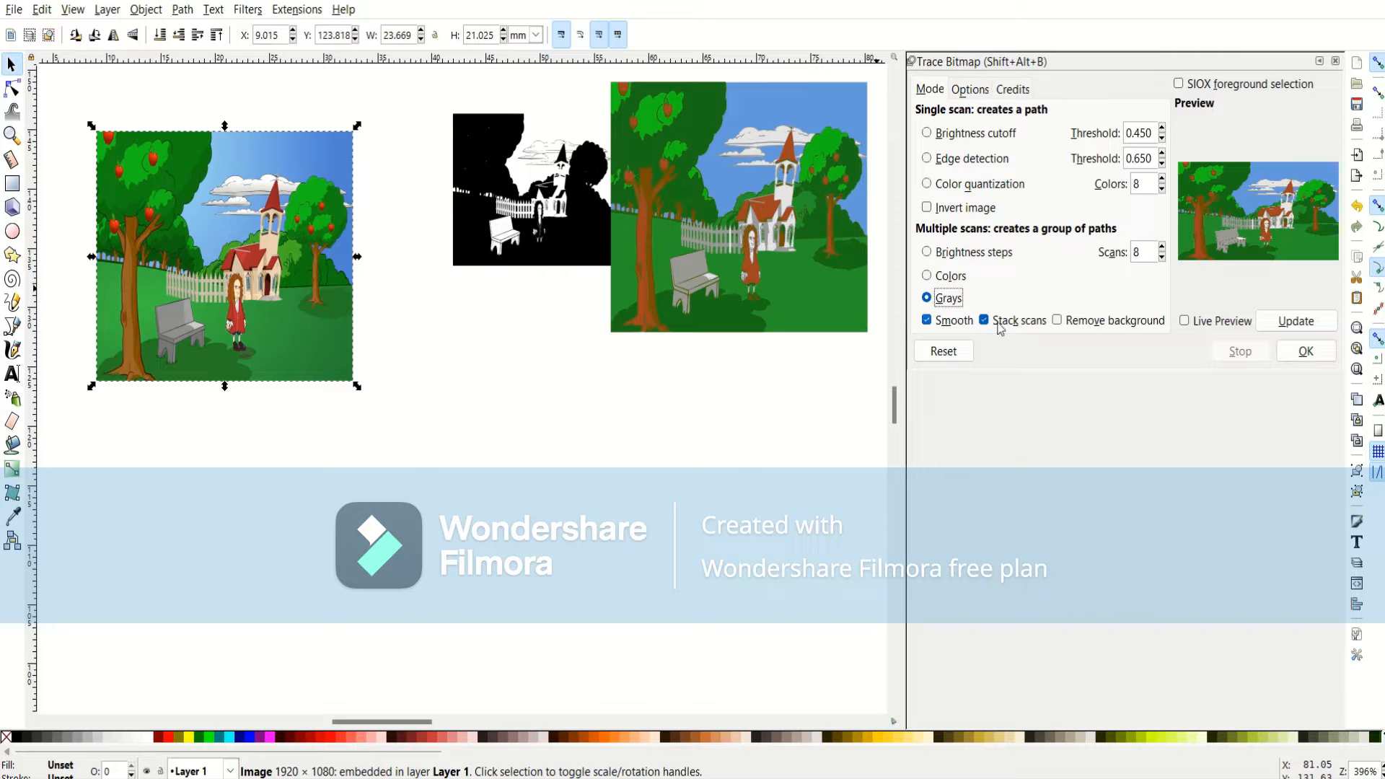
left_click(1295, 321)
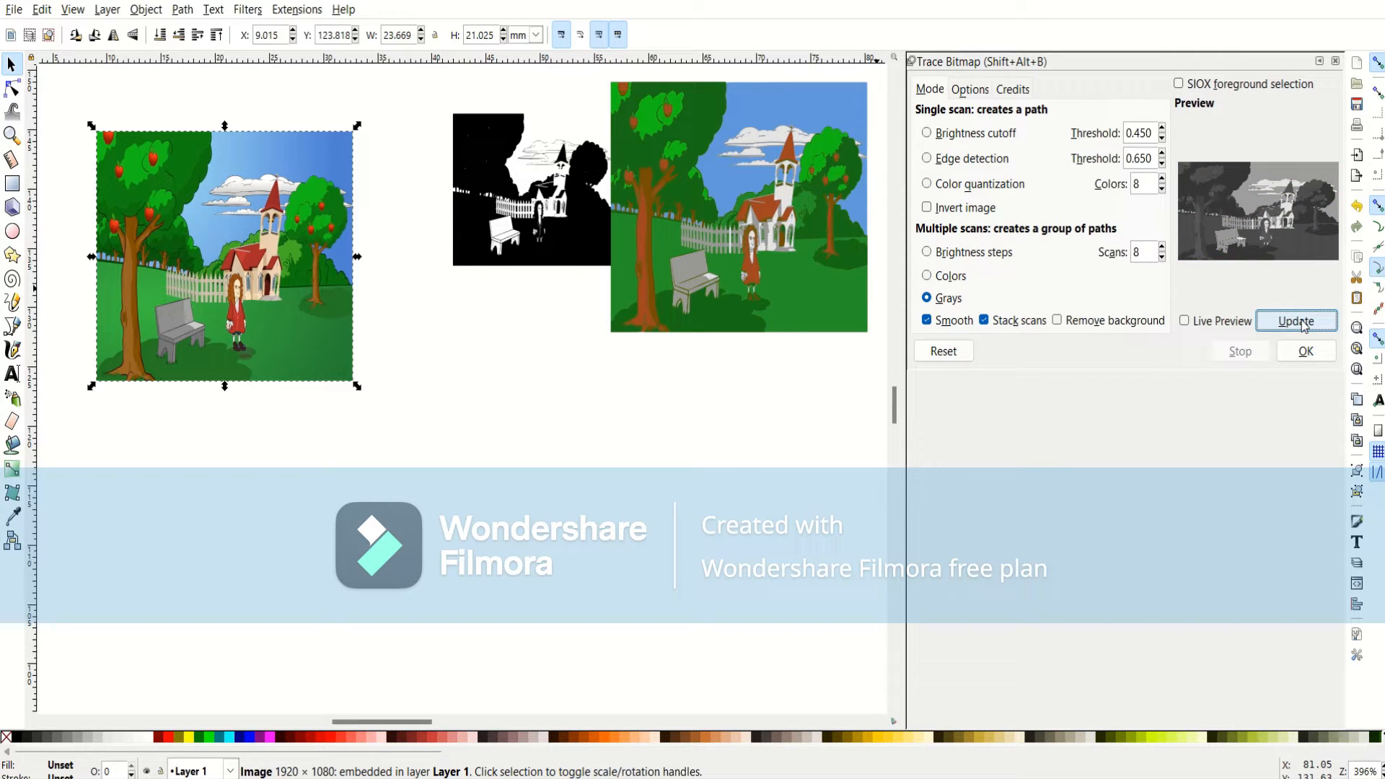
left_click(1305, 351)
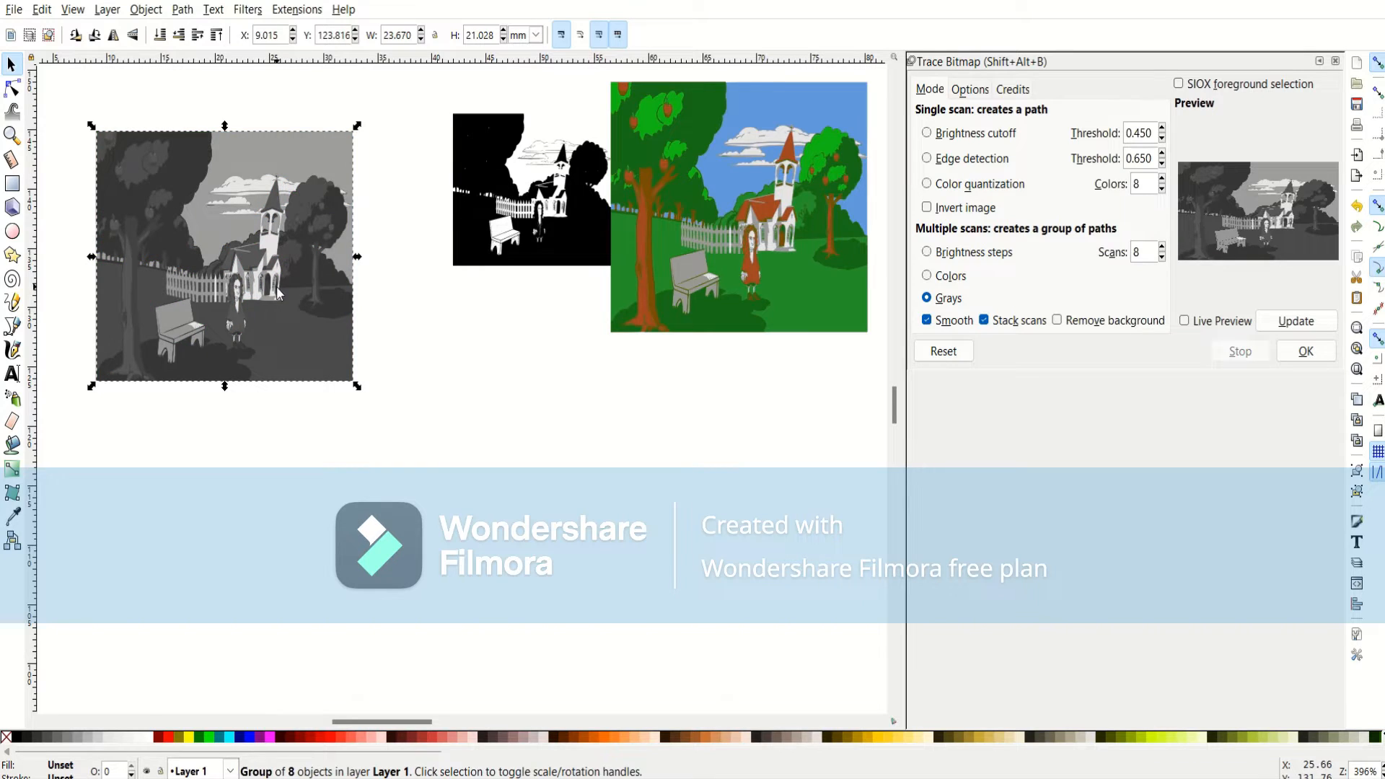
mouse_move(256, 262)
left_mouse_down()
mouse_move(272, 323)
mouse_move(460, 508)
mouse_move(516, 497)
left_mouse_up()
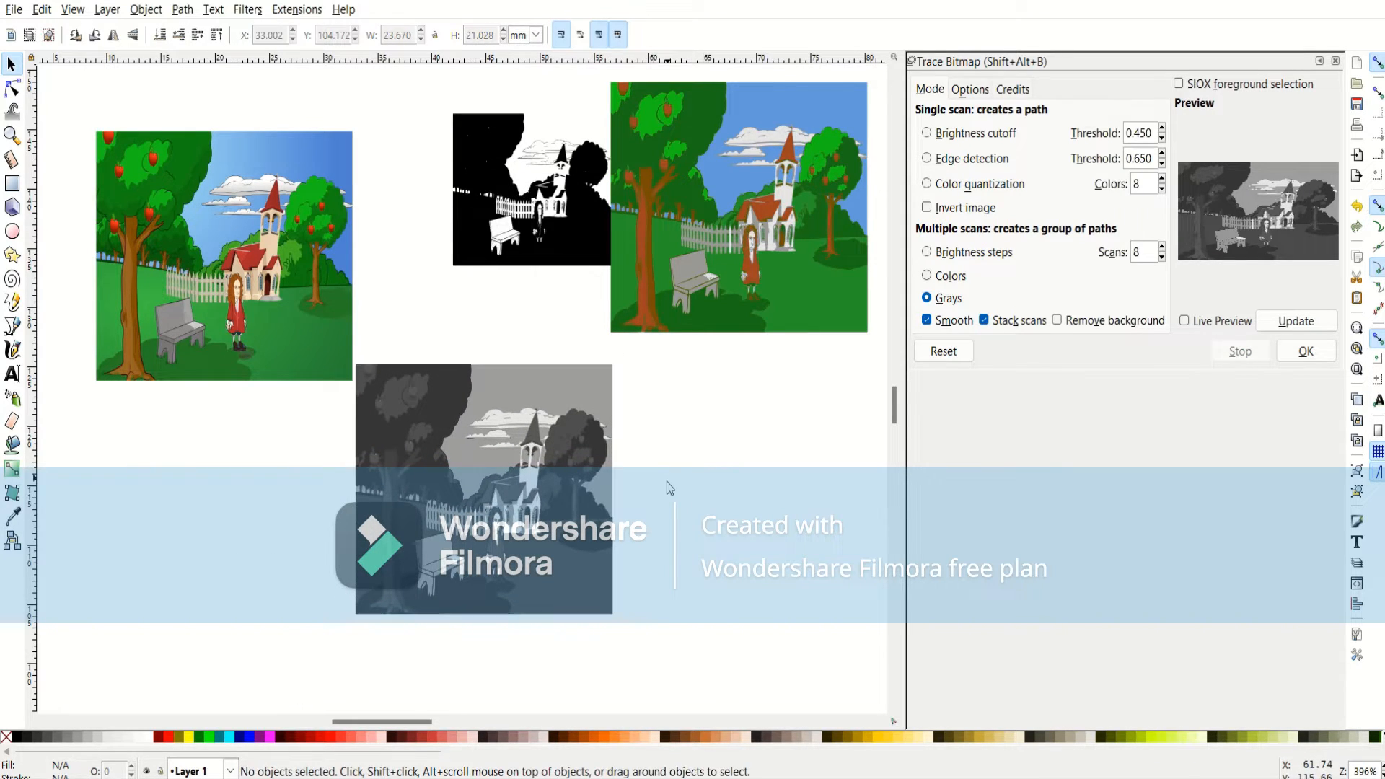
Resize the gray tracing below the picture to about 34 by 24 mm.
left_click_drag(620, 622, 724, 676)
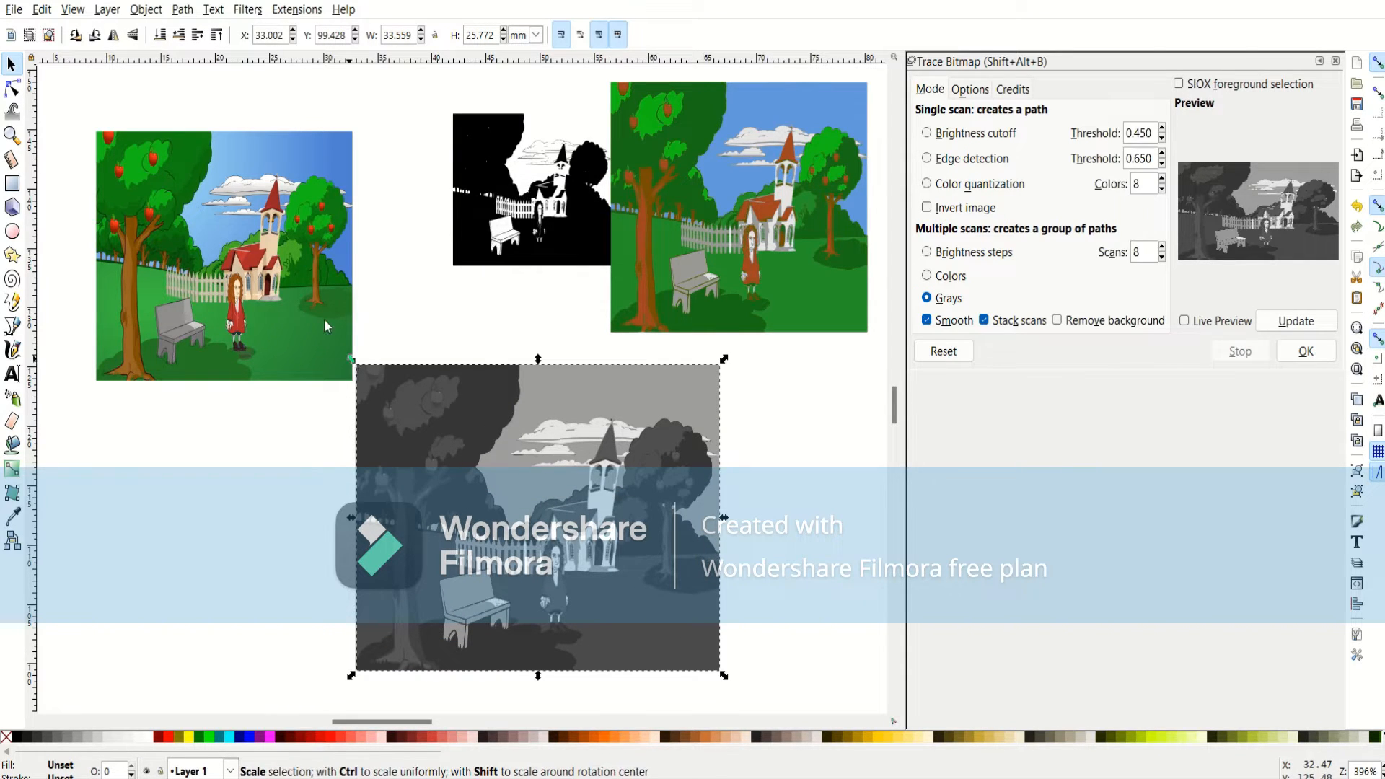
mouse_move(351, 358)
left_mouse_down()
mouse_move(318, 192)
mouse_move(149, 223)
mouse_move(167, 184)
mouse_move(288, 291)
mouse_move(350, 381)
left_mouse_up()
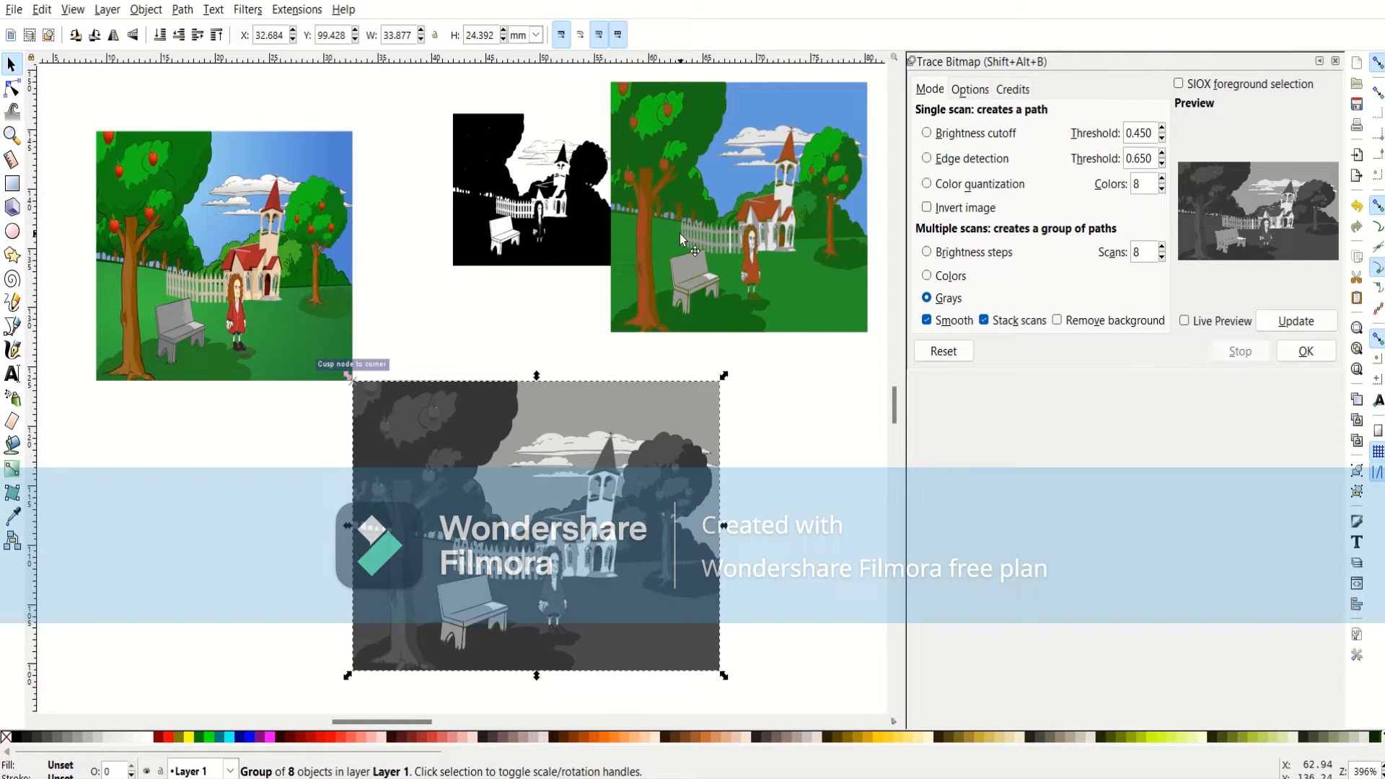
left_click(277, 309)
left_click(636, 559)
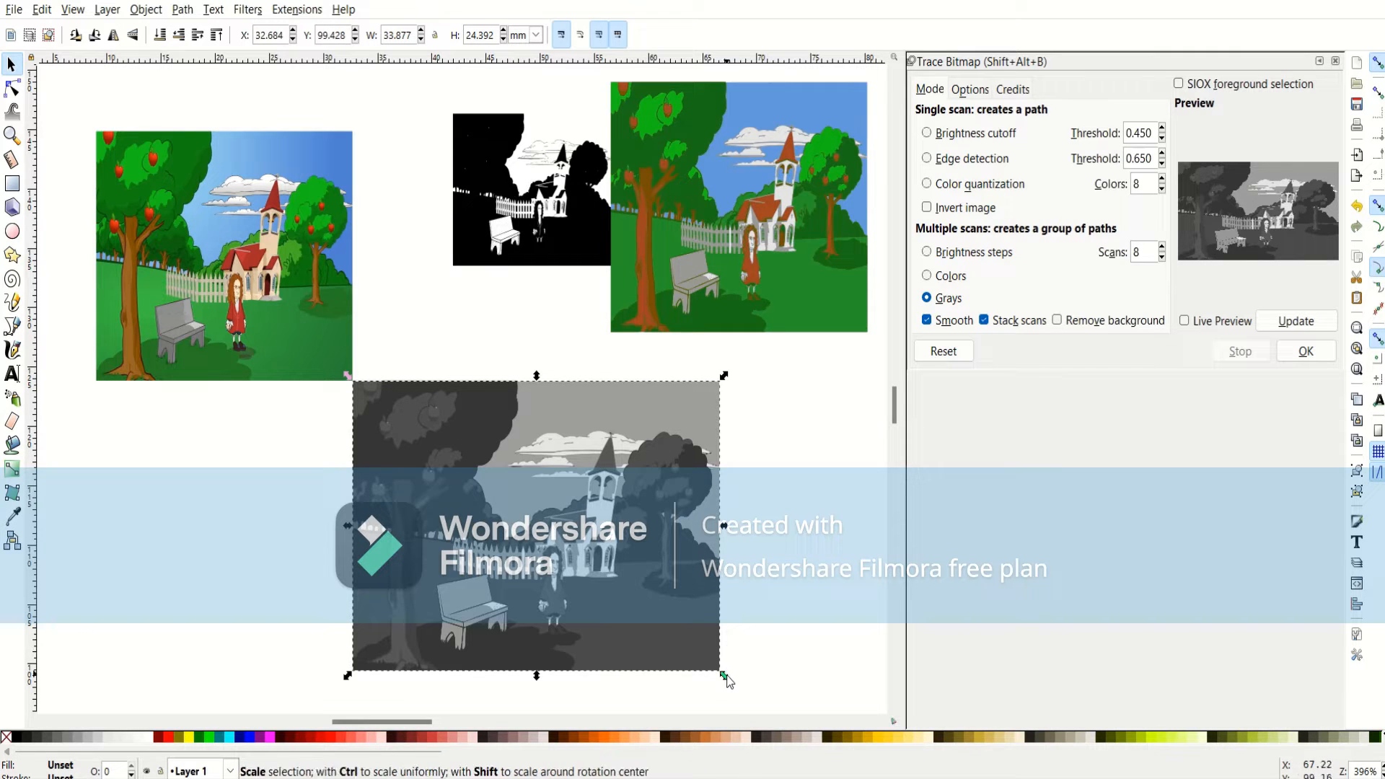
left_click_drag(728, 677, 503, 520)
Delete the gray tracing and the color tracing, keeping only the original picture and the black tracing.
key("ctrl+z")
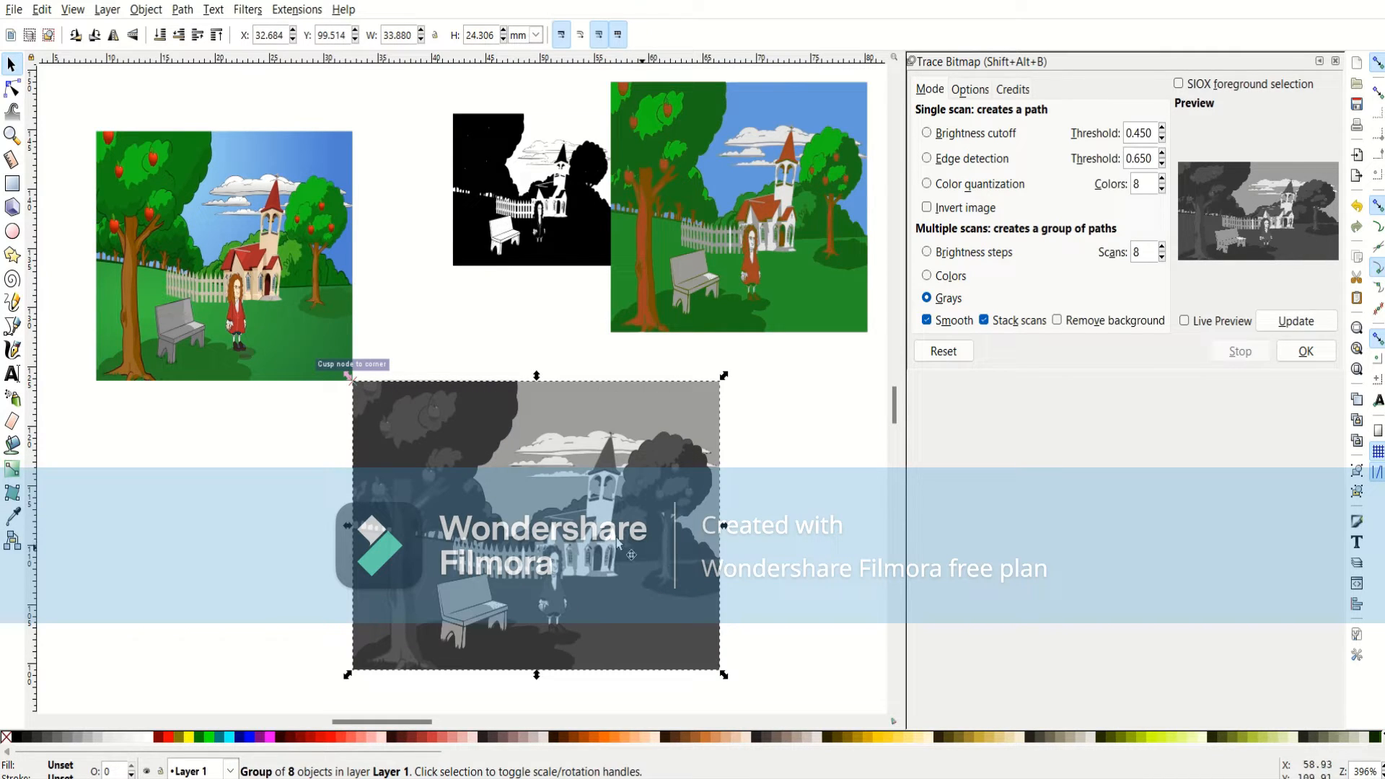
key("ctrl+z")
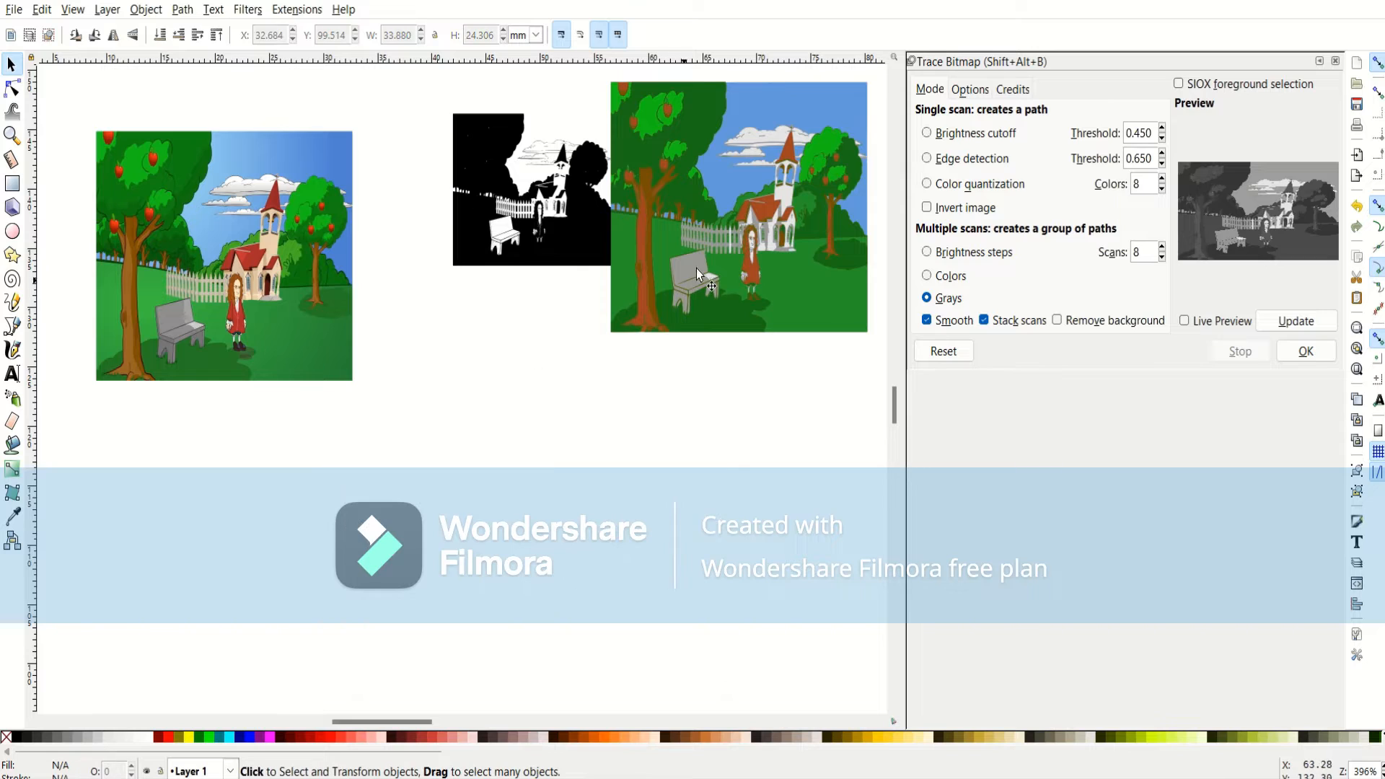
left_click(715, 248)
key("ctrl+z")
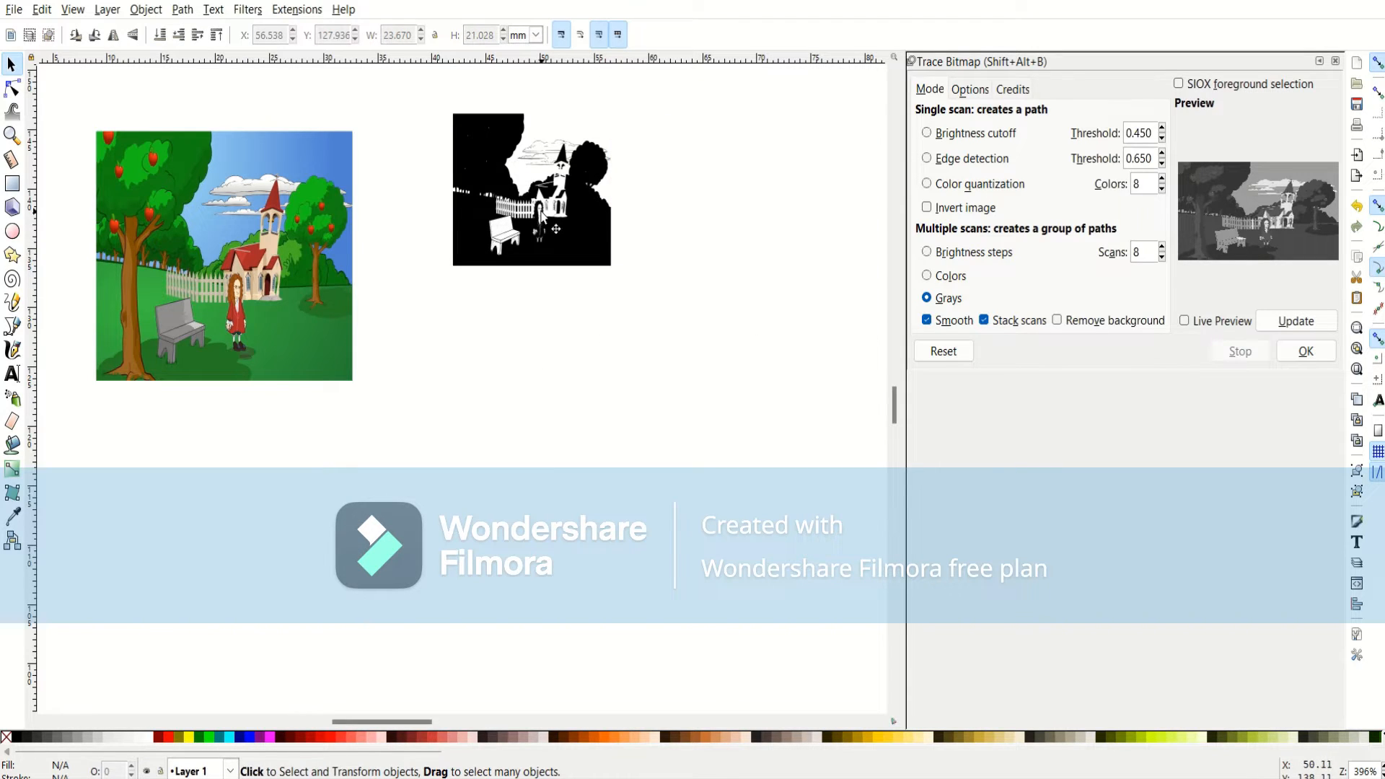
Shrink the original picture to about 9 by 11 mm and enlarge the black tracing beside it to about 42 by 27 mm.
left_click(291, 256)
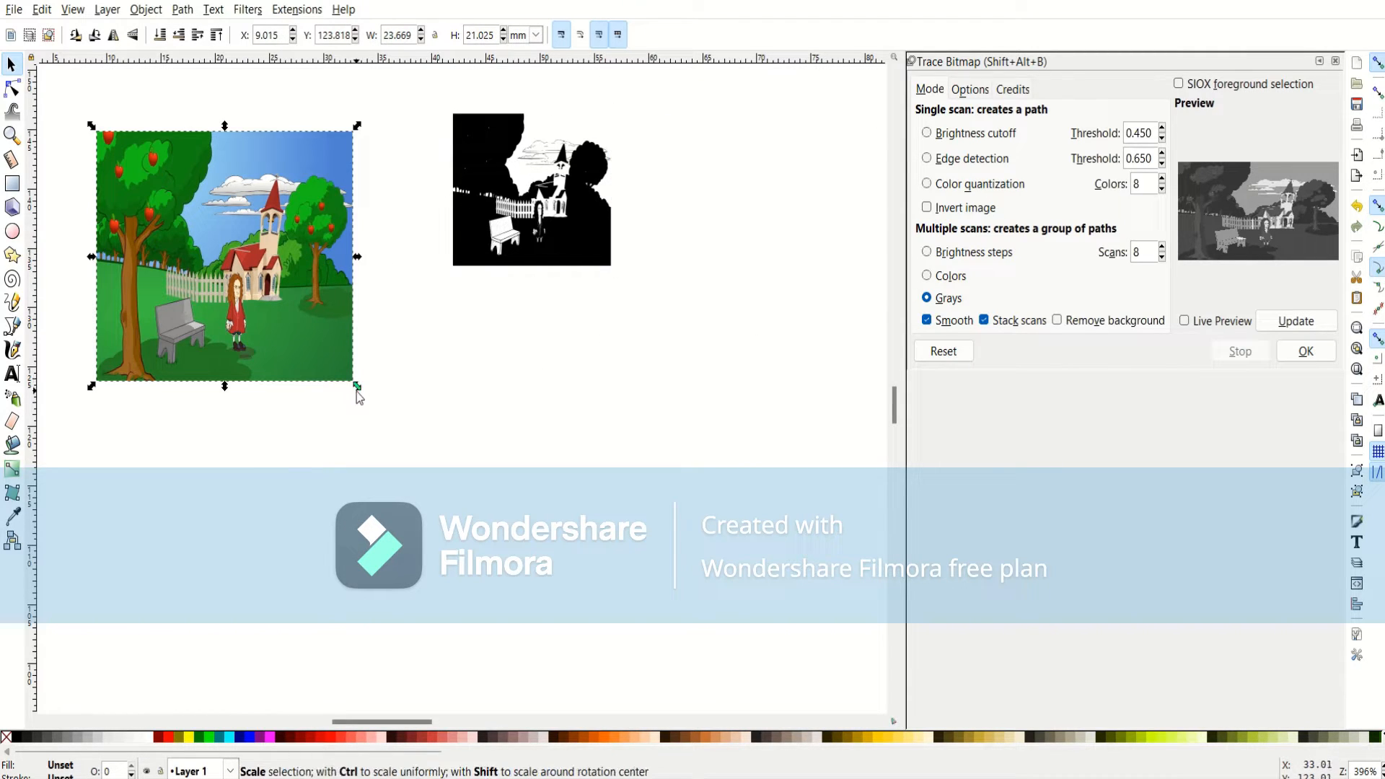
left_click_drag(355, 387, 199, 265)
left_click(541, 249)
mouse_move(541, 221)
left_mouse_down()
mouse_move(512, 288)
mouse_move(257, 495)
mouse_move(295, 395)
left_mouse_up()
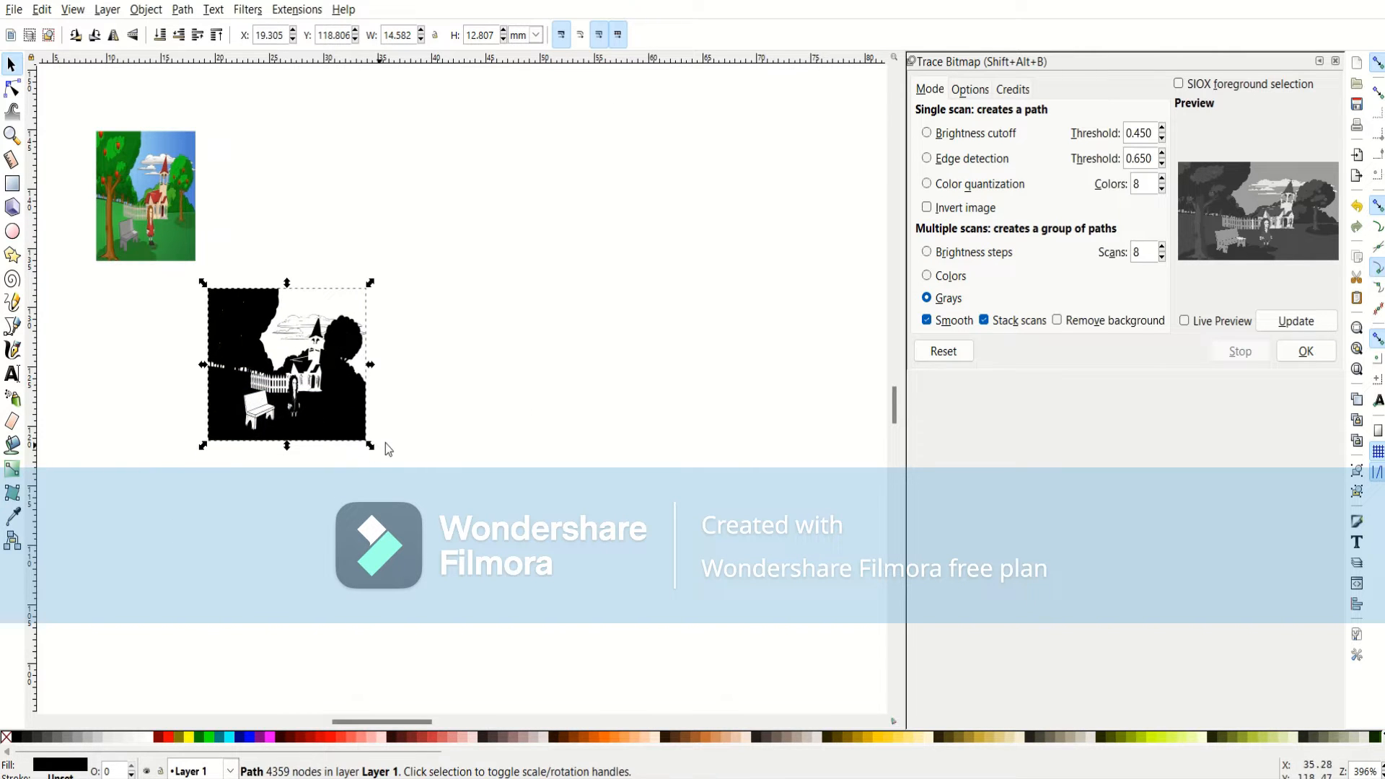
left_click_drag(376, 446, 666, 619)
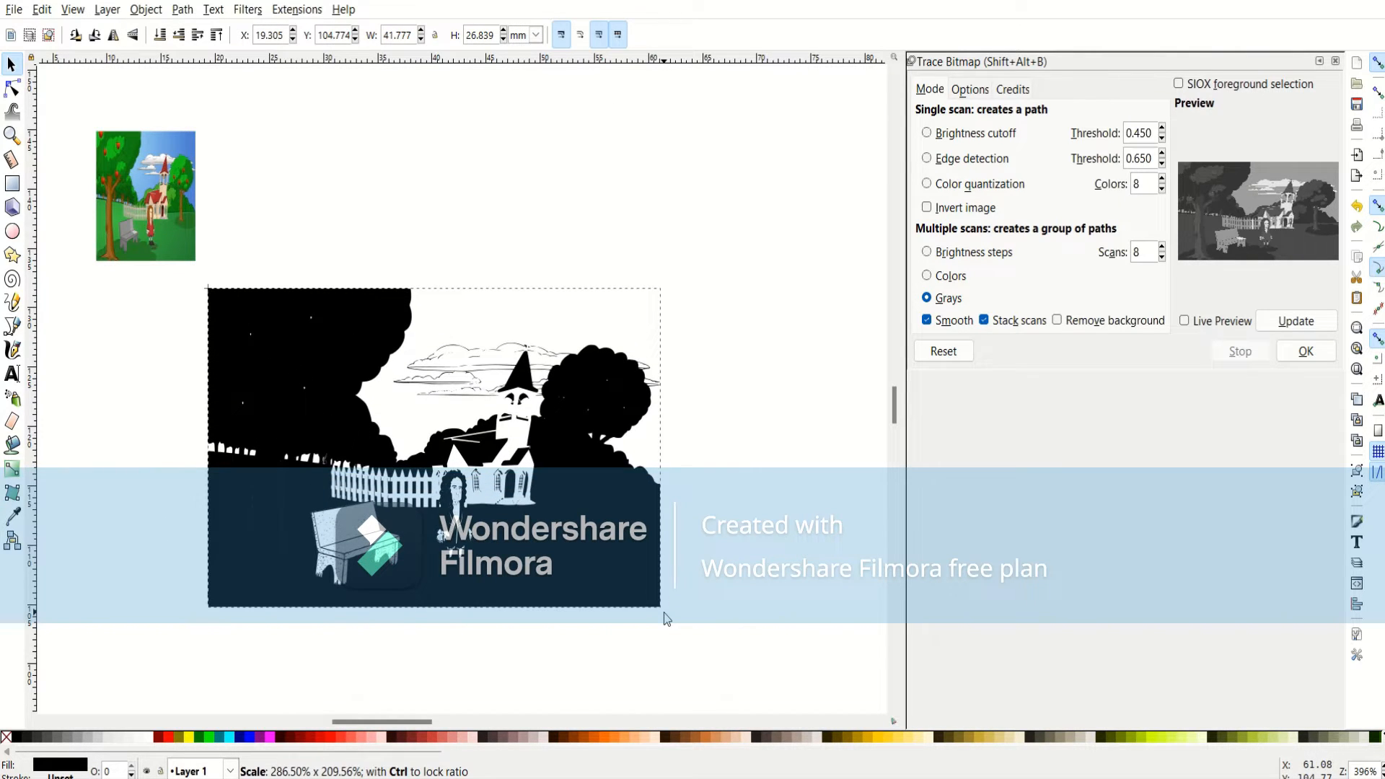
mouse_move(476, 493)
left_mouse_down()
mouse_move(499, 497)
mouse_move(554, 325)
left_mouse_up()
left_click(166, 342)
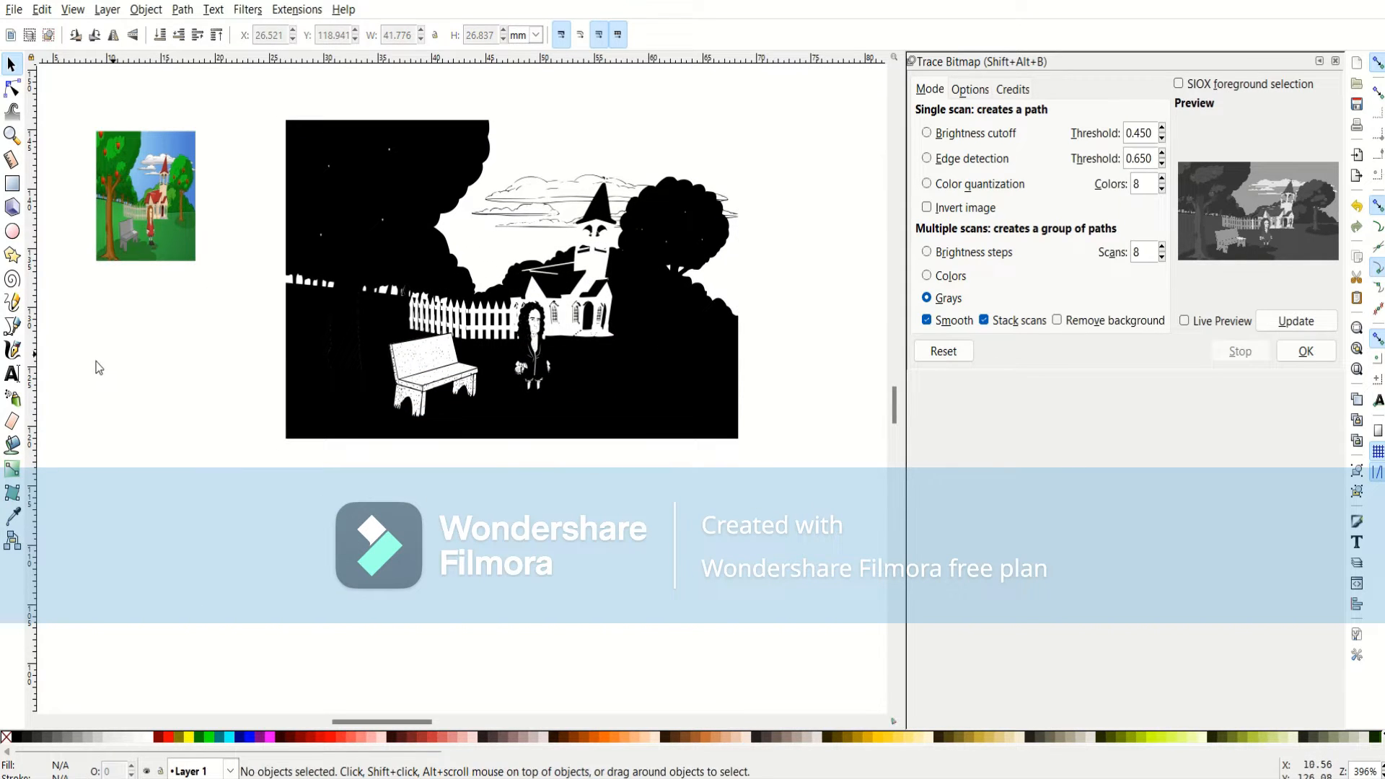
Add the text "This is vector graphics" and reduce it to about 27 by 5.5 mm, placed just below the black tracing.
left_click(12, 373)
left_click(352, 499)
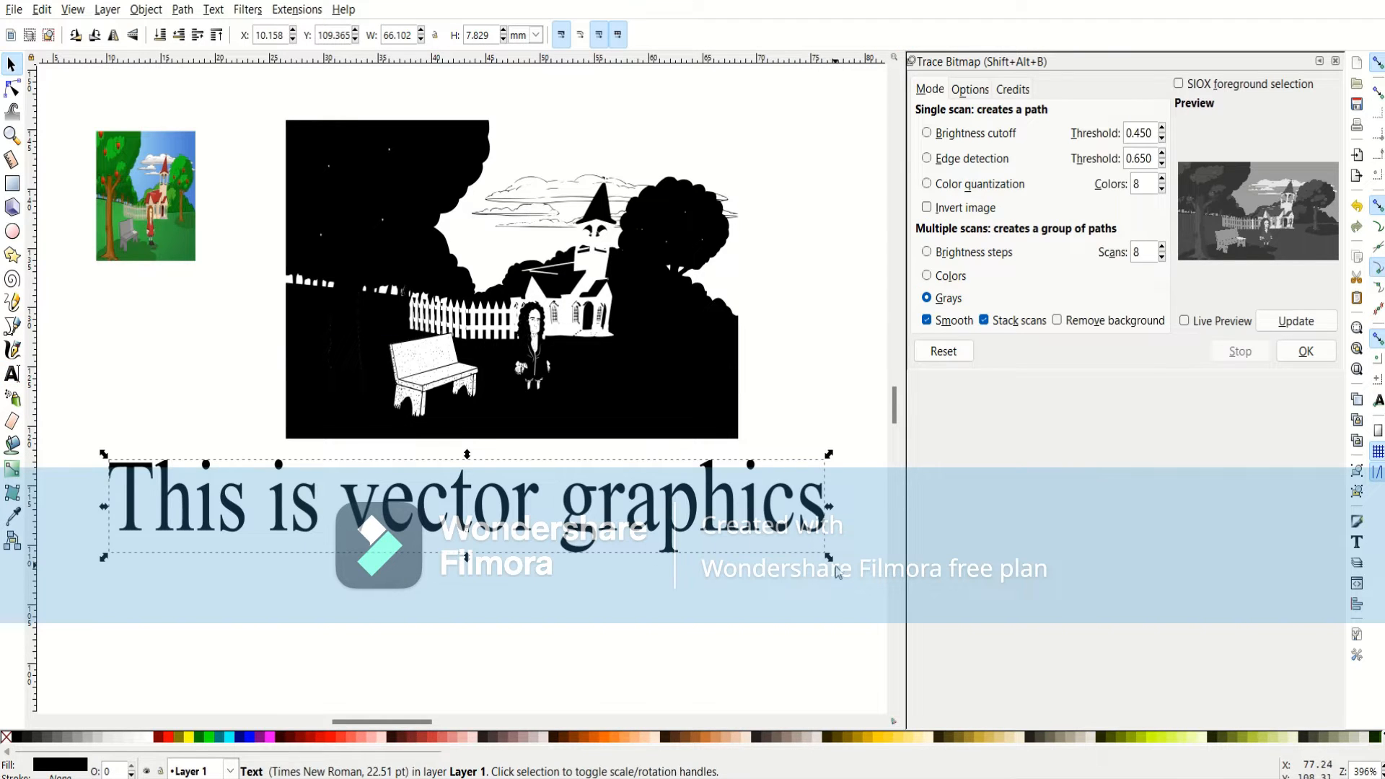
left_click_drag(829, 558, 584, 503)
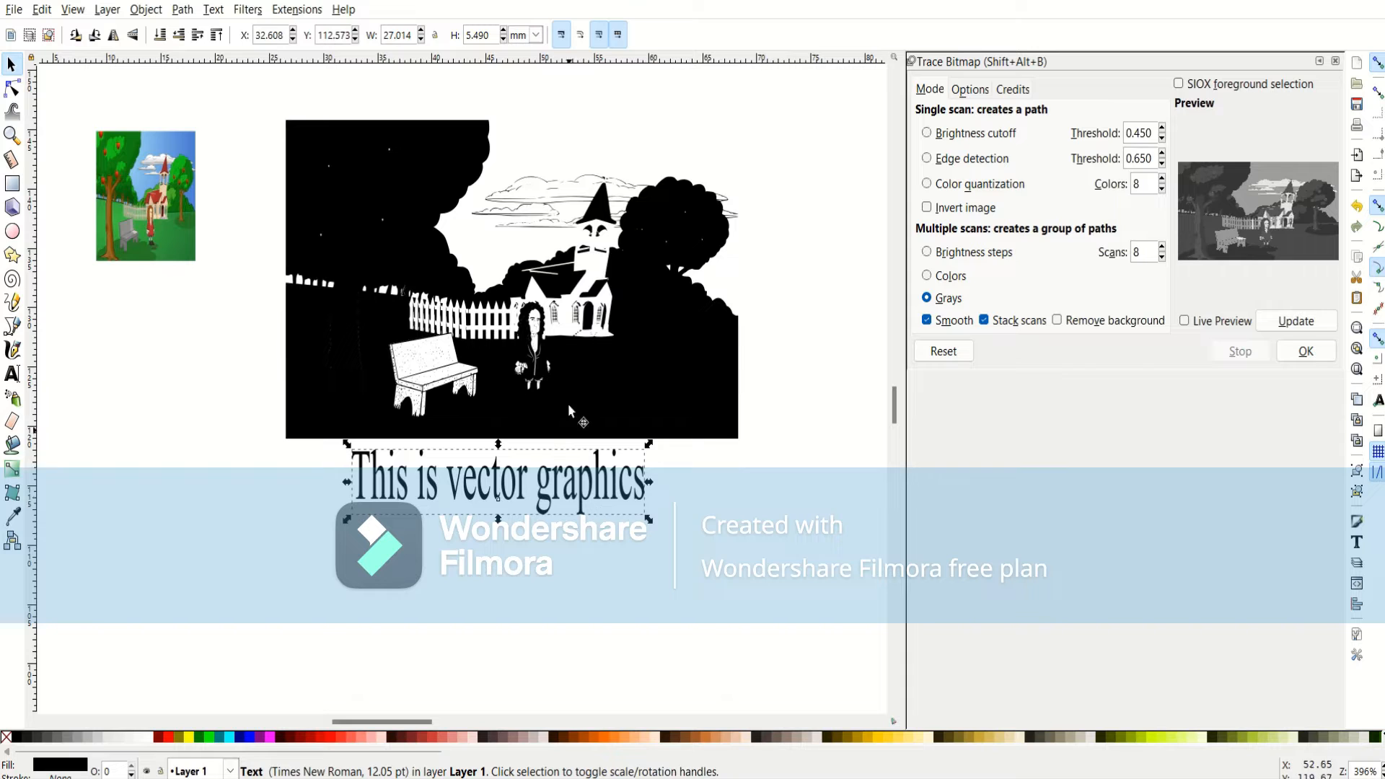
Shrink the black tracing and its caption together to about 15.5 by 14.3 mm and move them farther right of the picture.
left_click(179, 202)
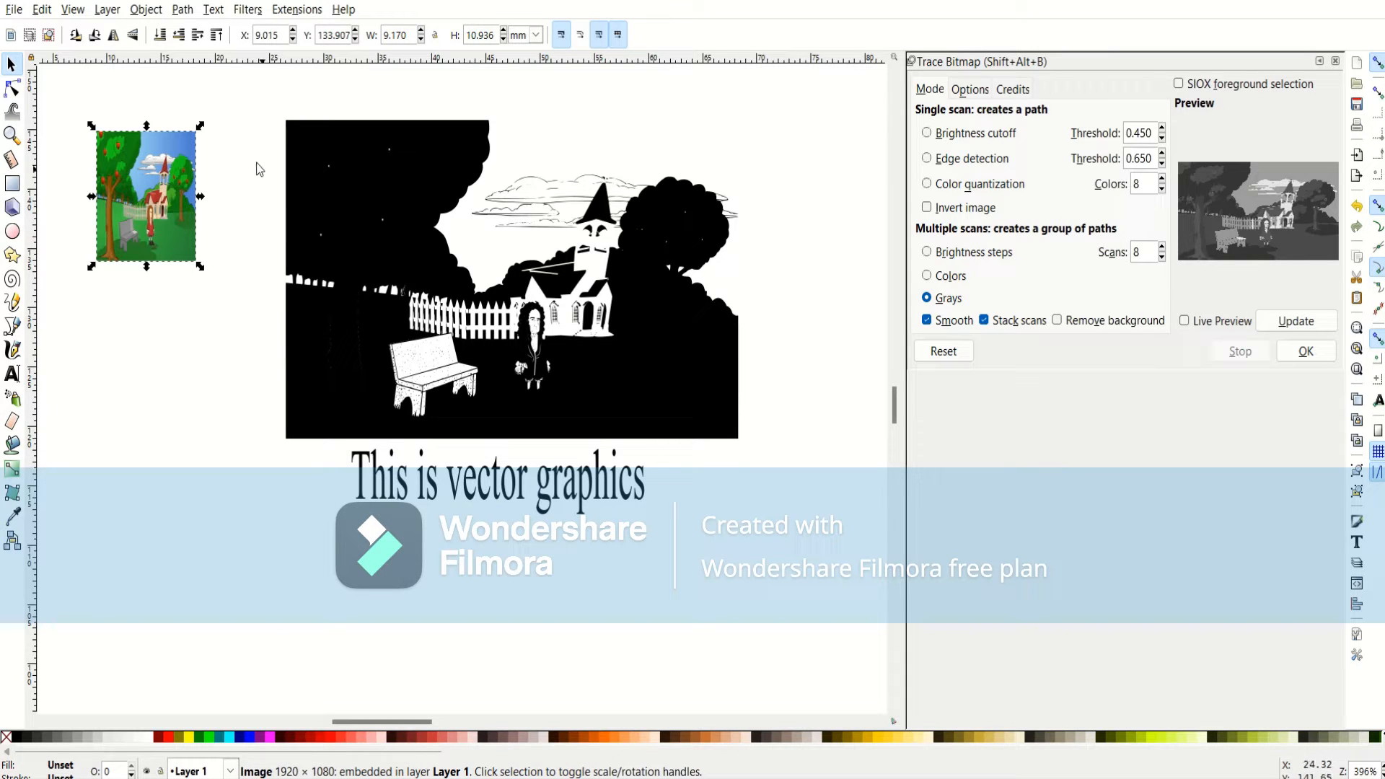
mouse_move(243, 94)
left_mouse_down()
mouse_move(295, 247)
mouse_move(822, 606)
left_mouse_up()
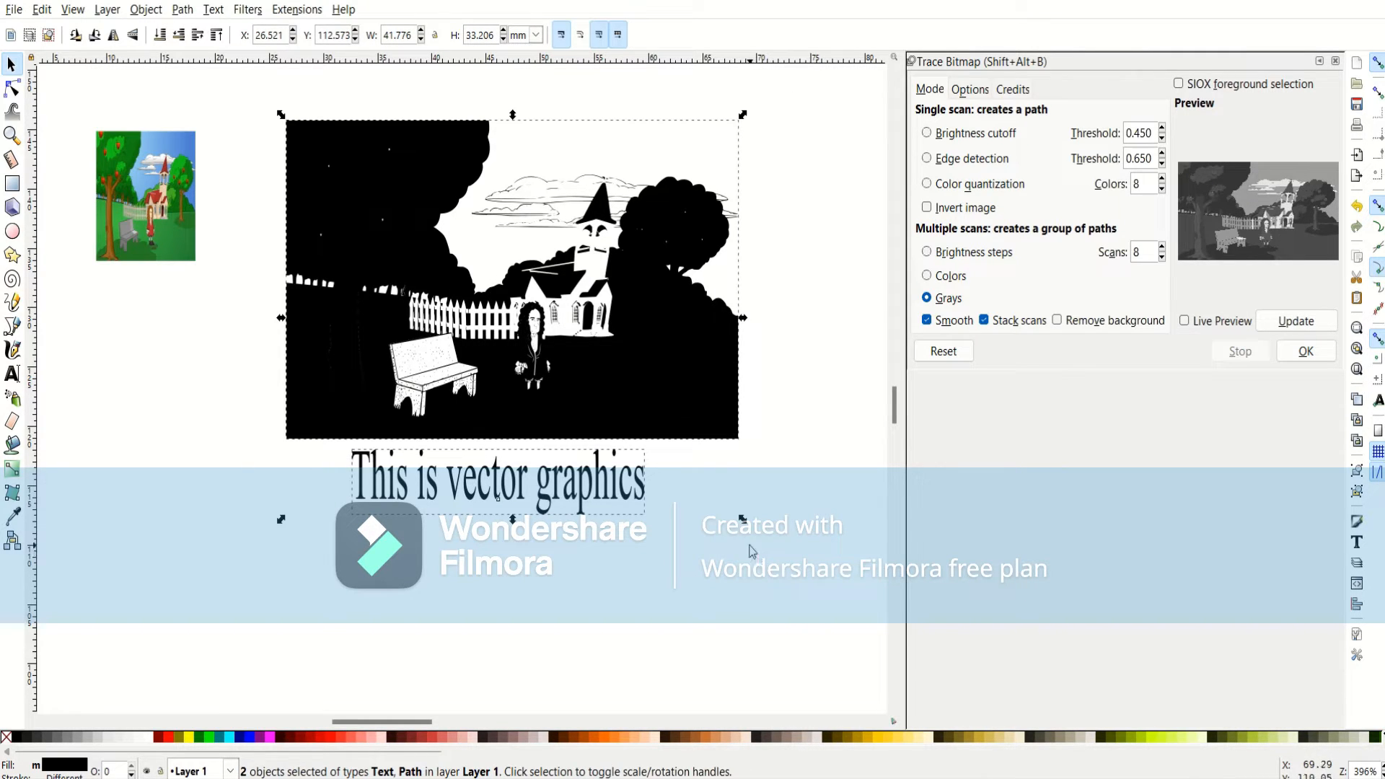
mouse_move(745, 525)
left_mouse_down()
mouse_move(490, 339)
mouse_move(460, 297)
left_mouse_up()
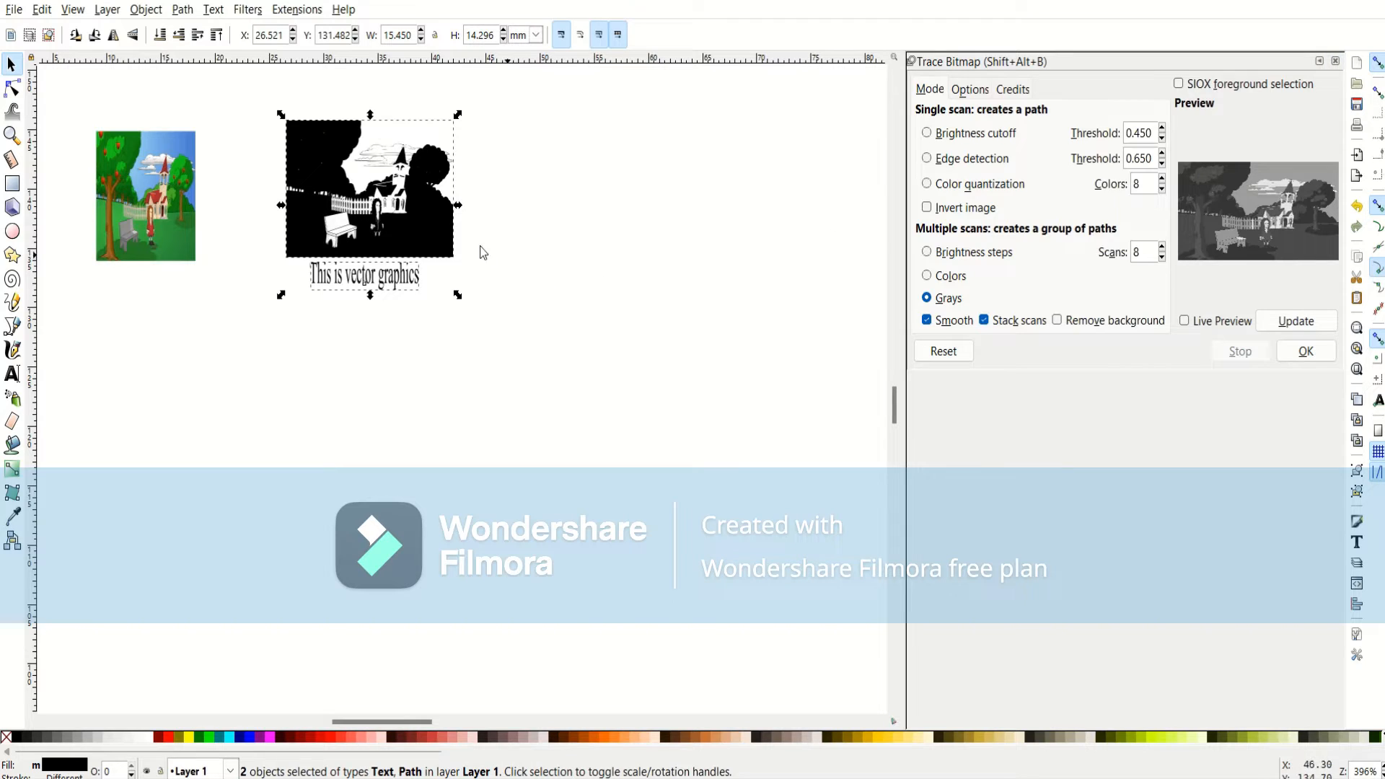
left_click_drag(411, 208, 710, 176)
left_click(396, 359)
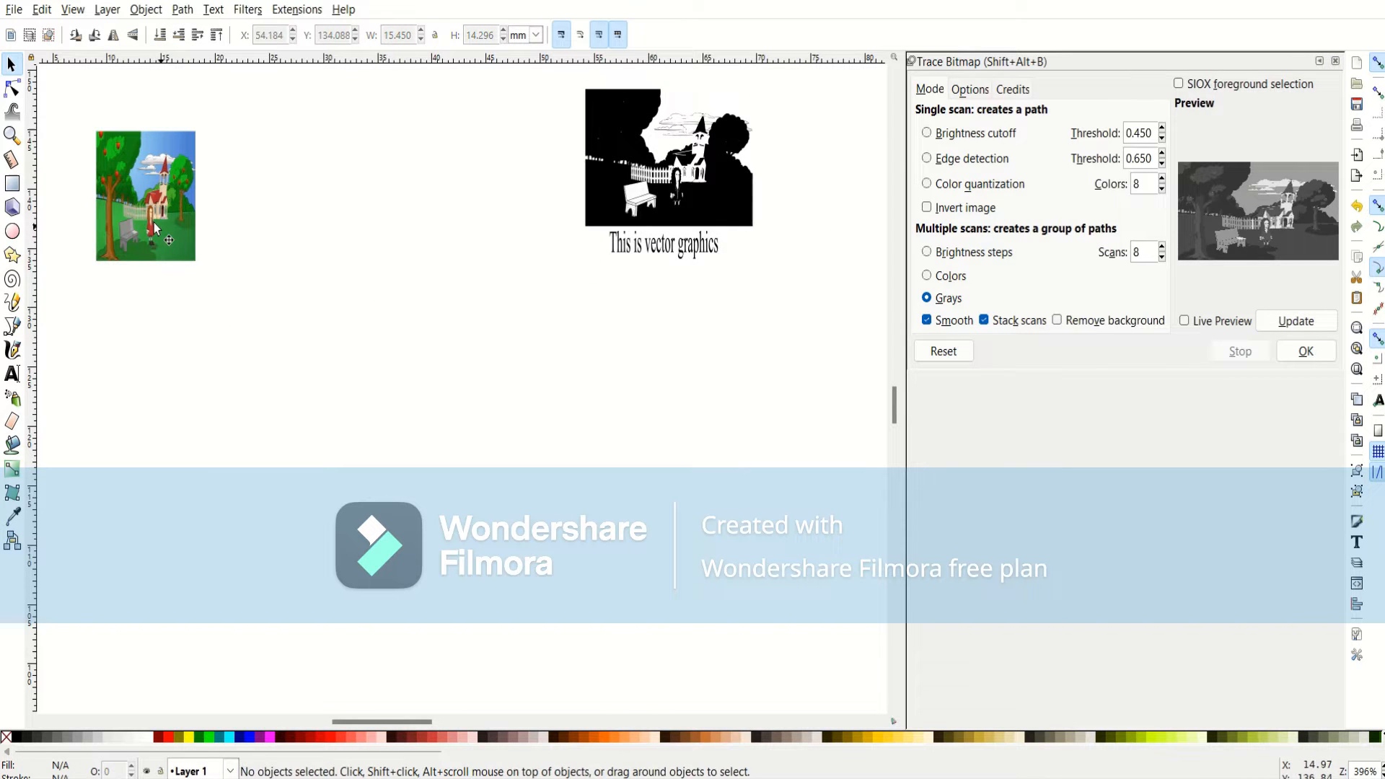
Enlarge the original picture to about 33 by 25 mm and preview a brightness cutoff trace with threshold 0.450.
left_click(155, 230)
left_click_drag(201, 269, 460, 434)
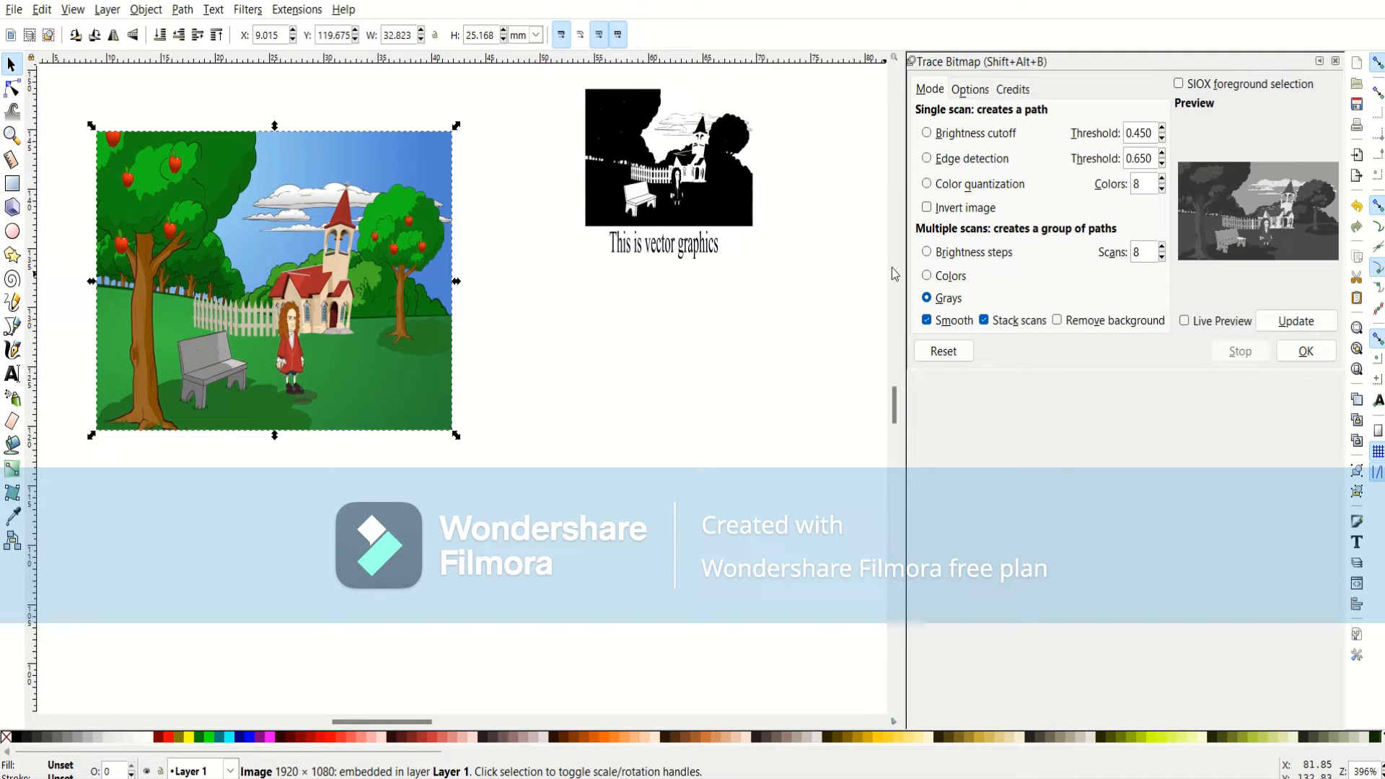
left_click(928, 160)
left_click(1295, 322)
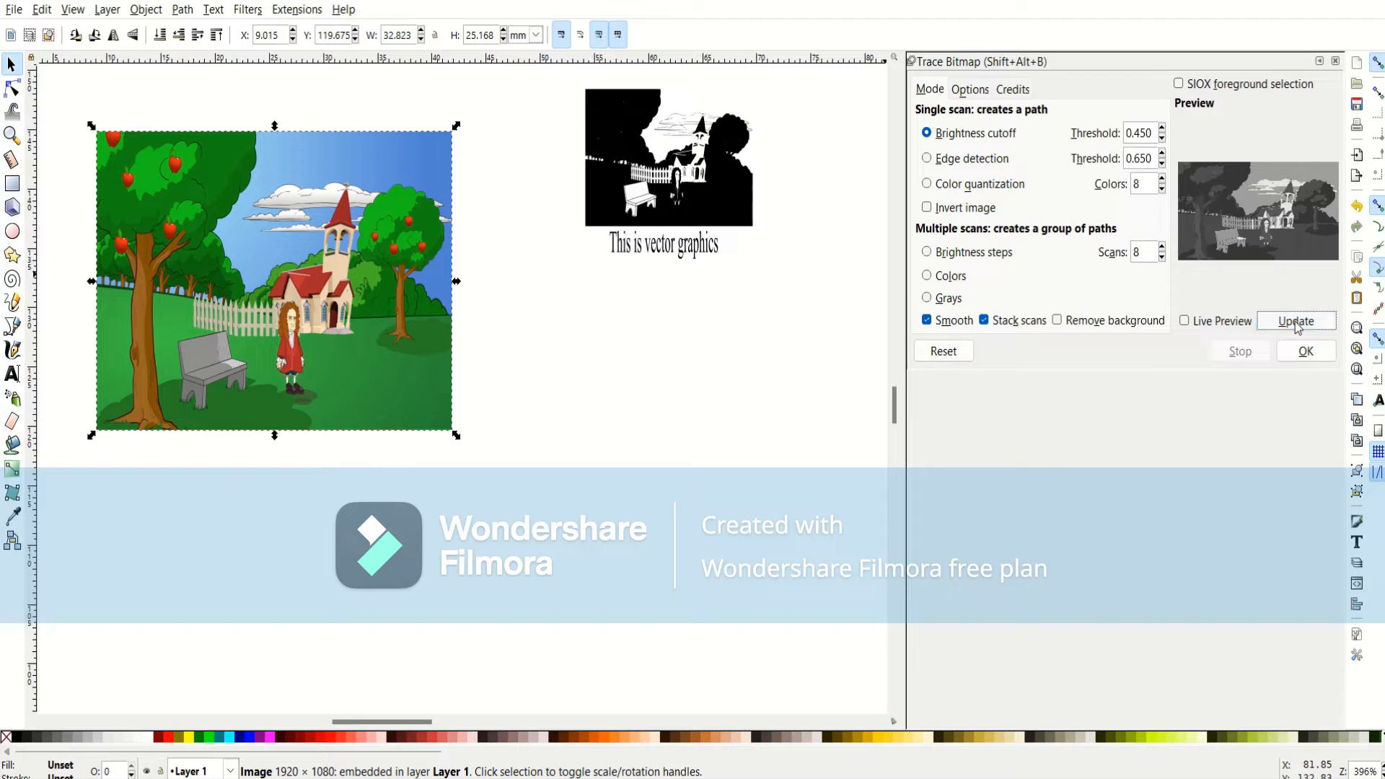
Trace the picture by color quantization with 8 colors and place the tracing below the captioned one.
left_click(929, 184)
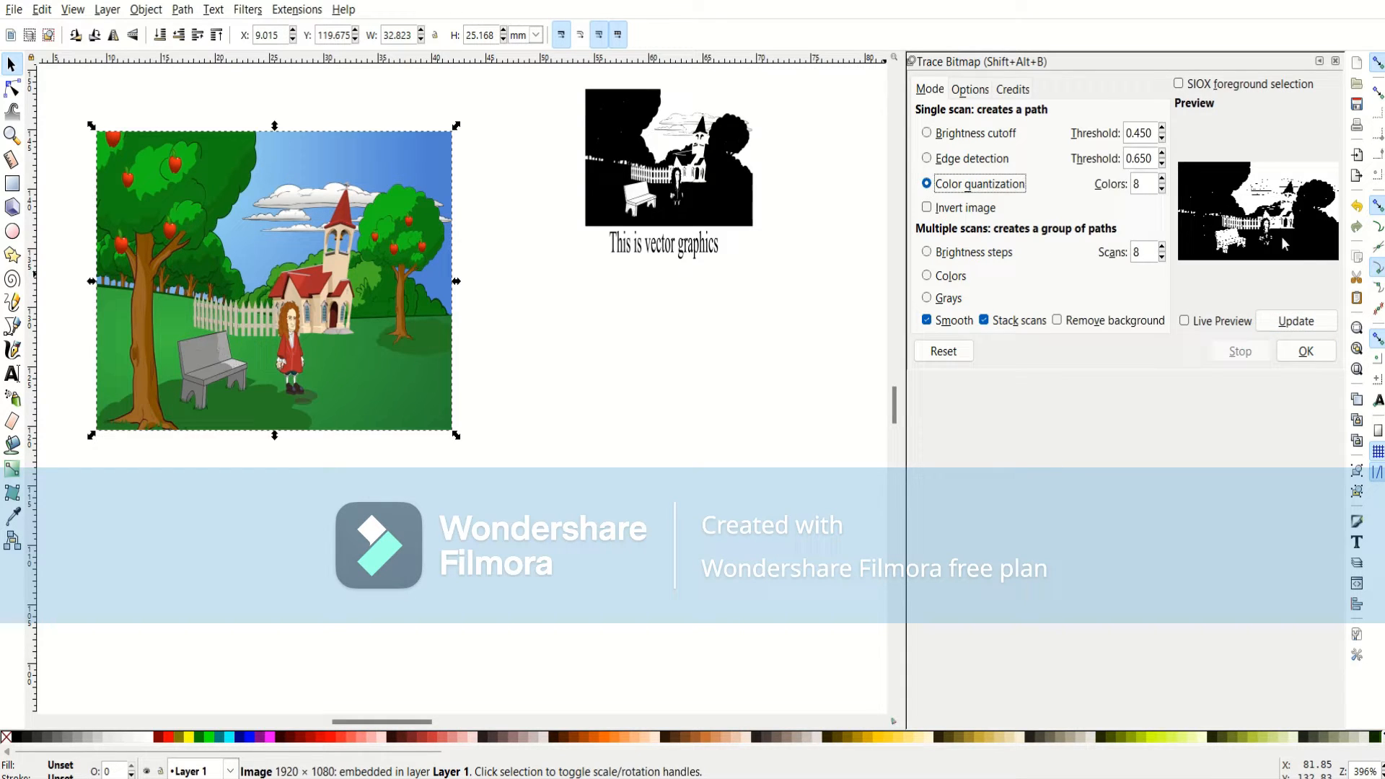
left_click(1305, 322)
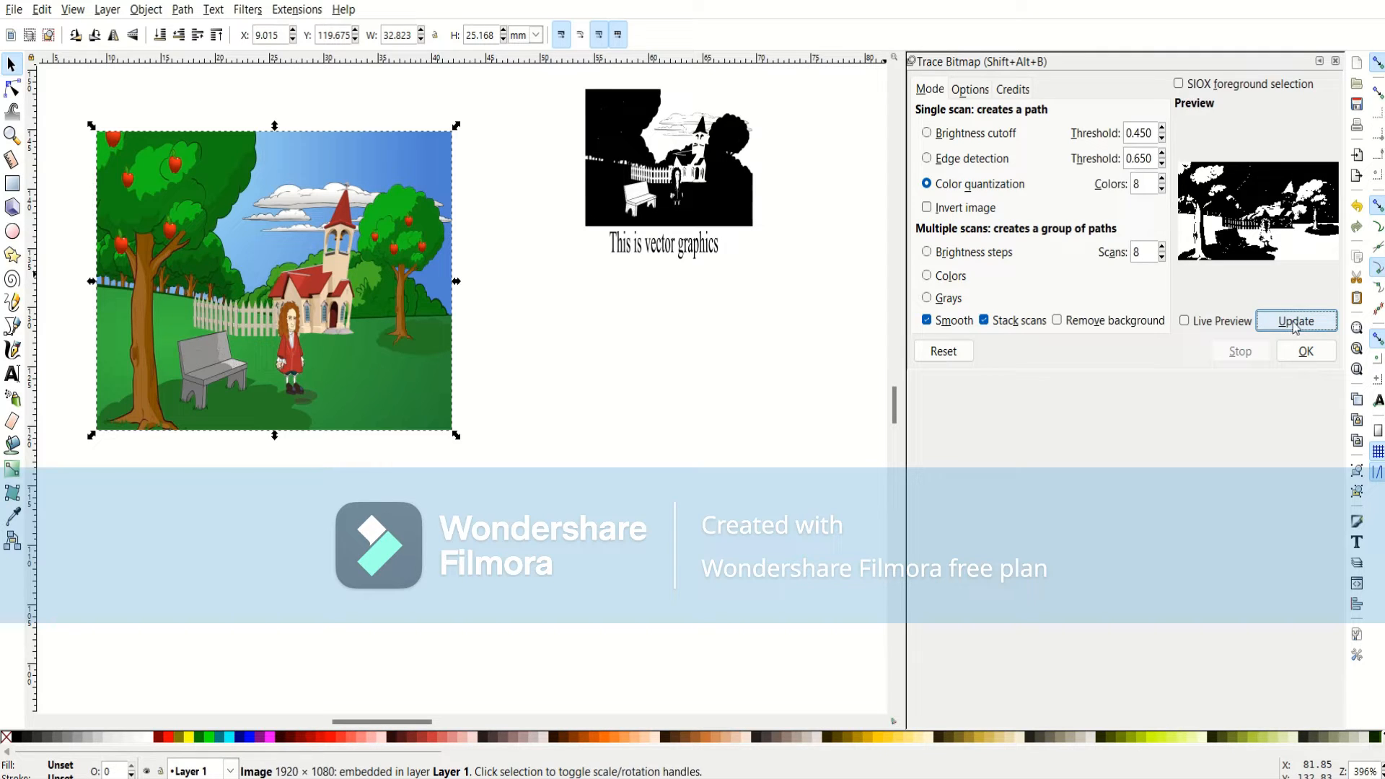
left_click(1300, 351)
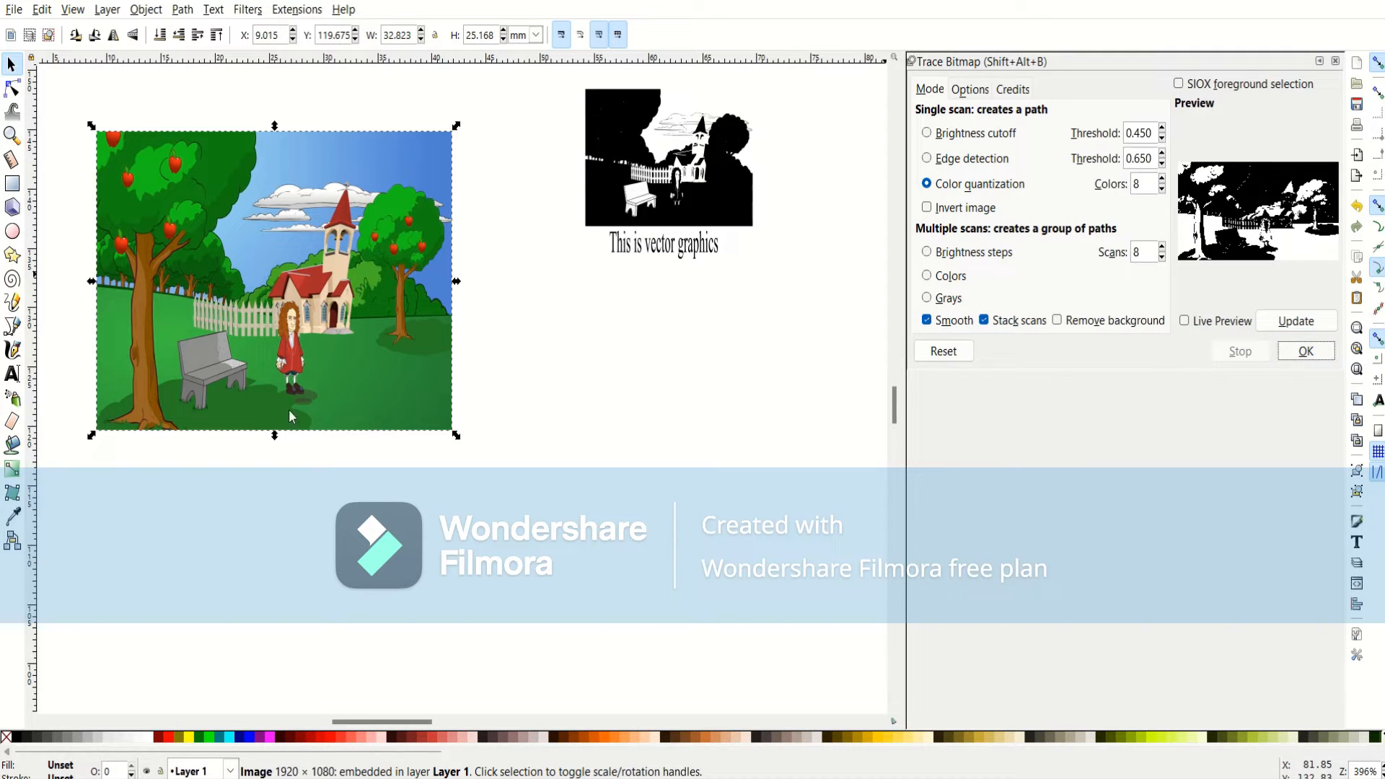
mouse_move(265, 326)
left_mouse_down()
mouse_move(273, 377)
mouse_move(371, 505)
mouse_move(586, 527)
mouse_move(679, 516)
left_mouse_up()
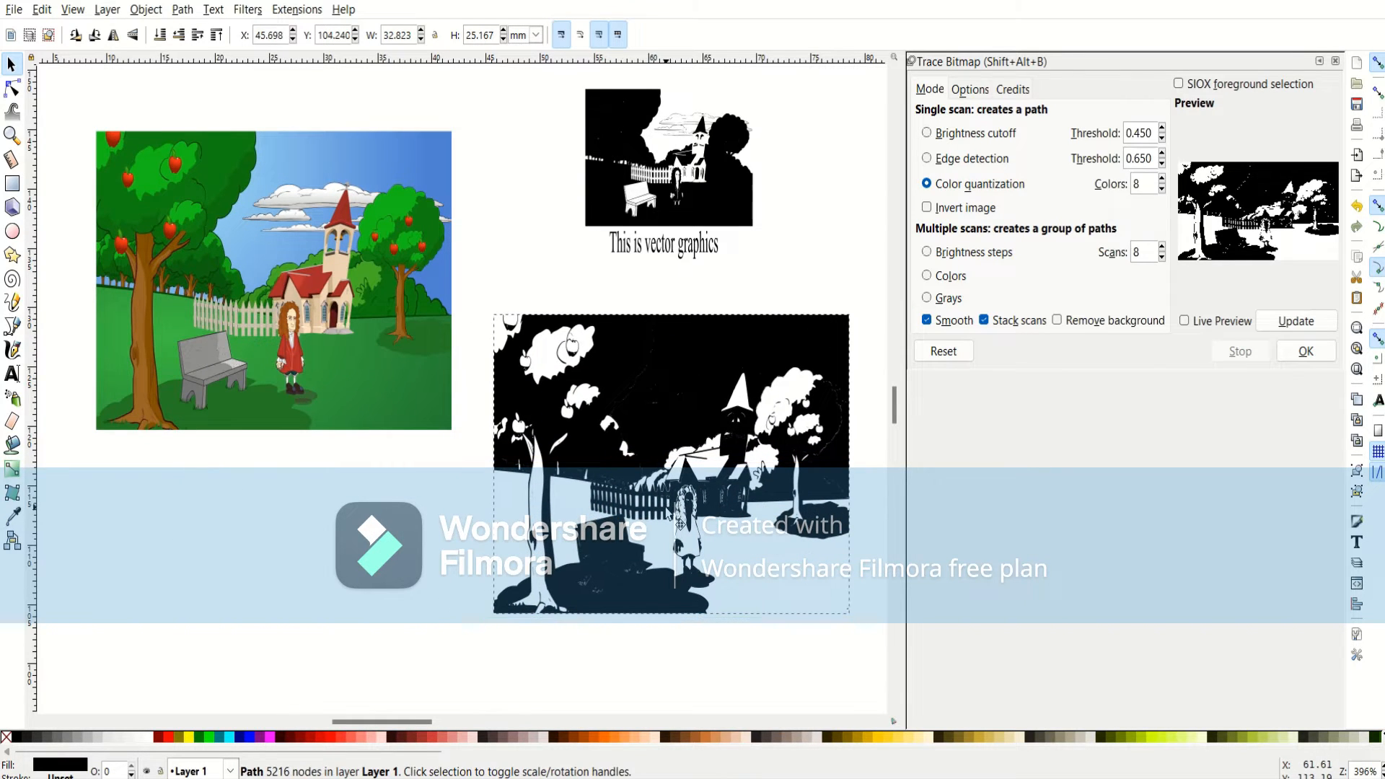
Reduce the original picture to about 19 by 16 mm and shift the color quantization tracing to the left.
left_click(427, 416)
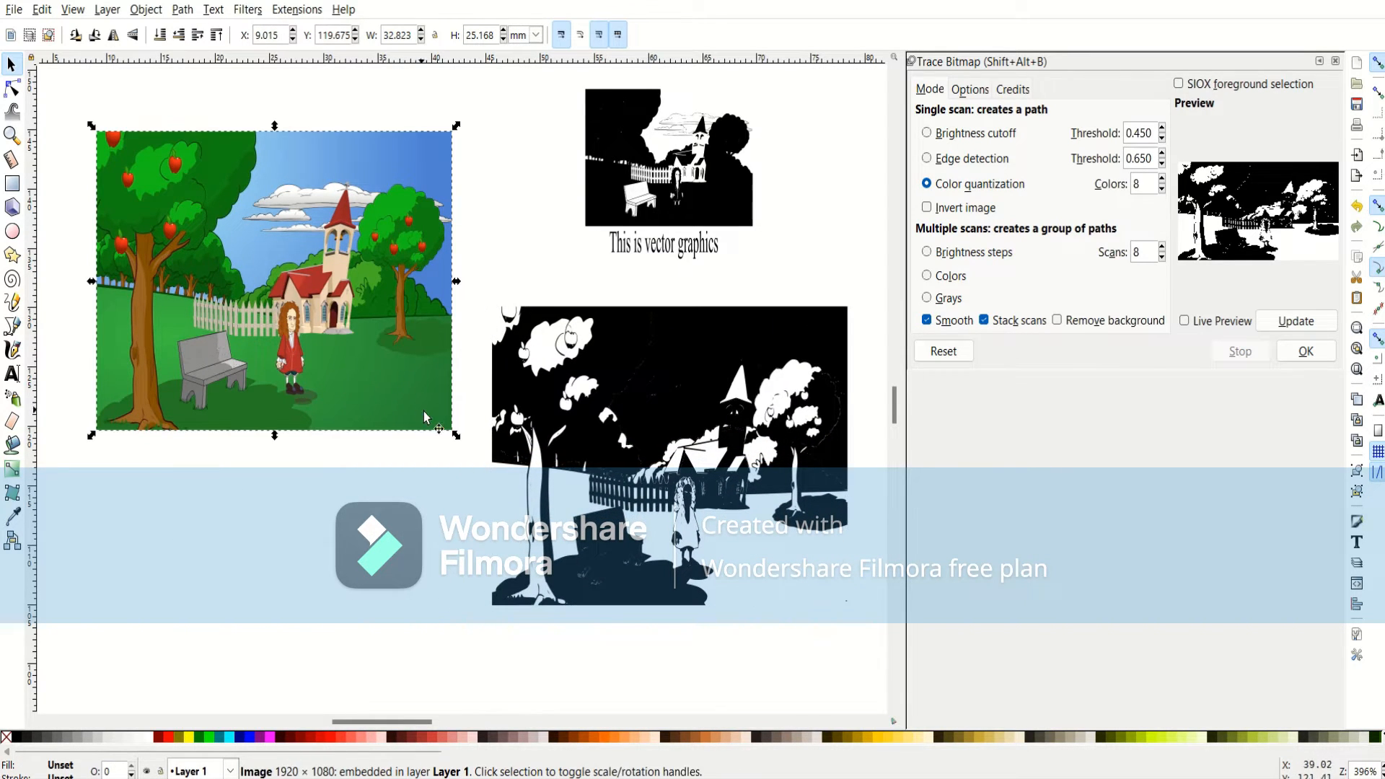
left_click_drag(456, 435, 297, 323)
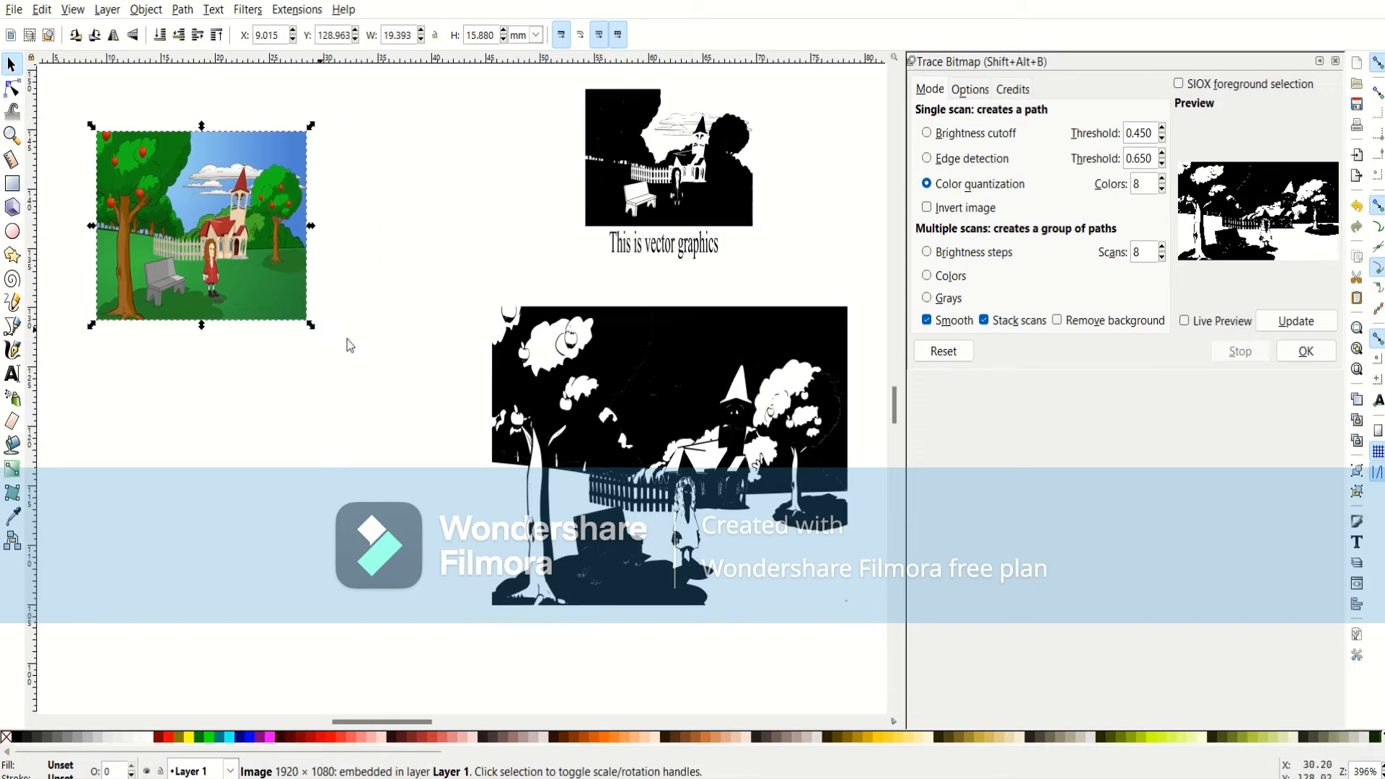
left_click(664, 451)
mouse_move(691, 460)
left_mouse_down()
mouse_move(532, 460)
mouse_move(547, 460)
left_mouse_up()
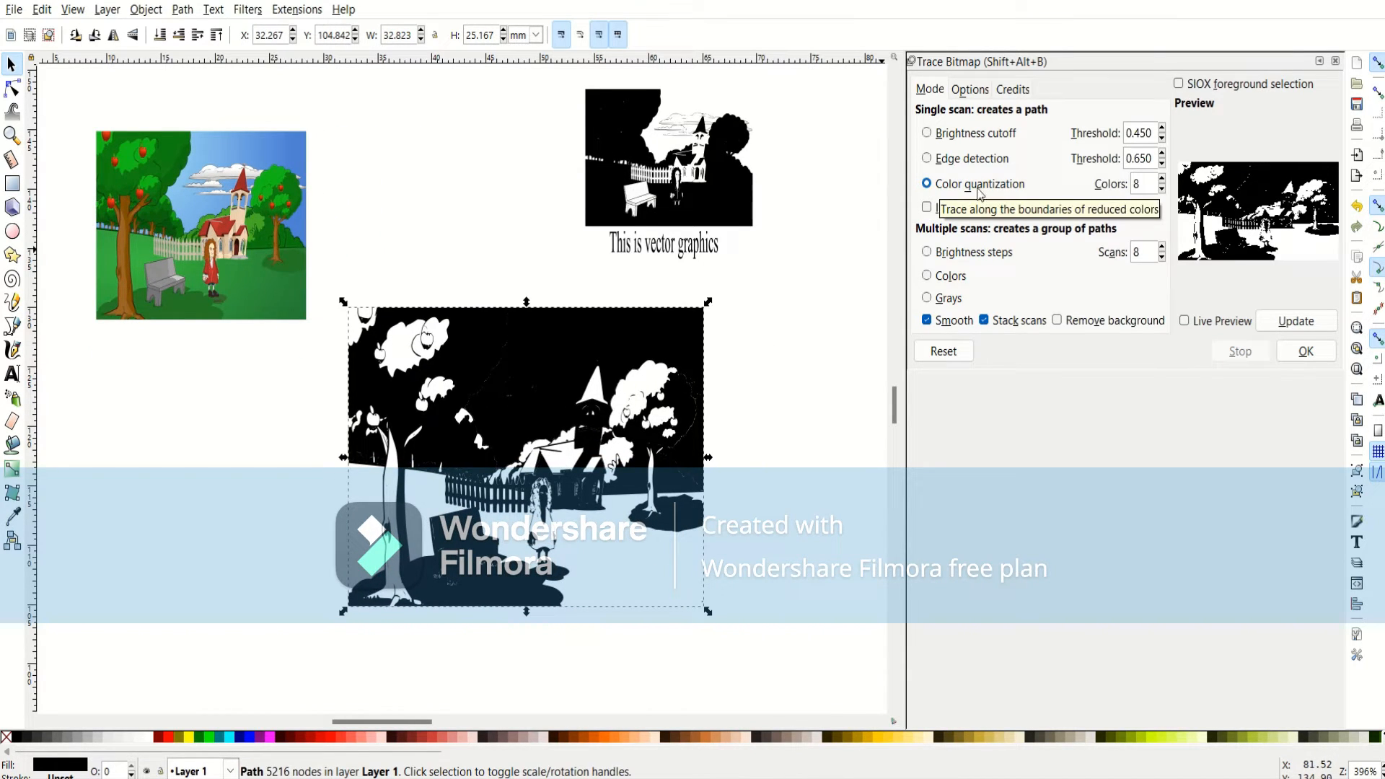
Preview an edge detection trace of the original picture with threshold 0.650.
left_click(963, 159)
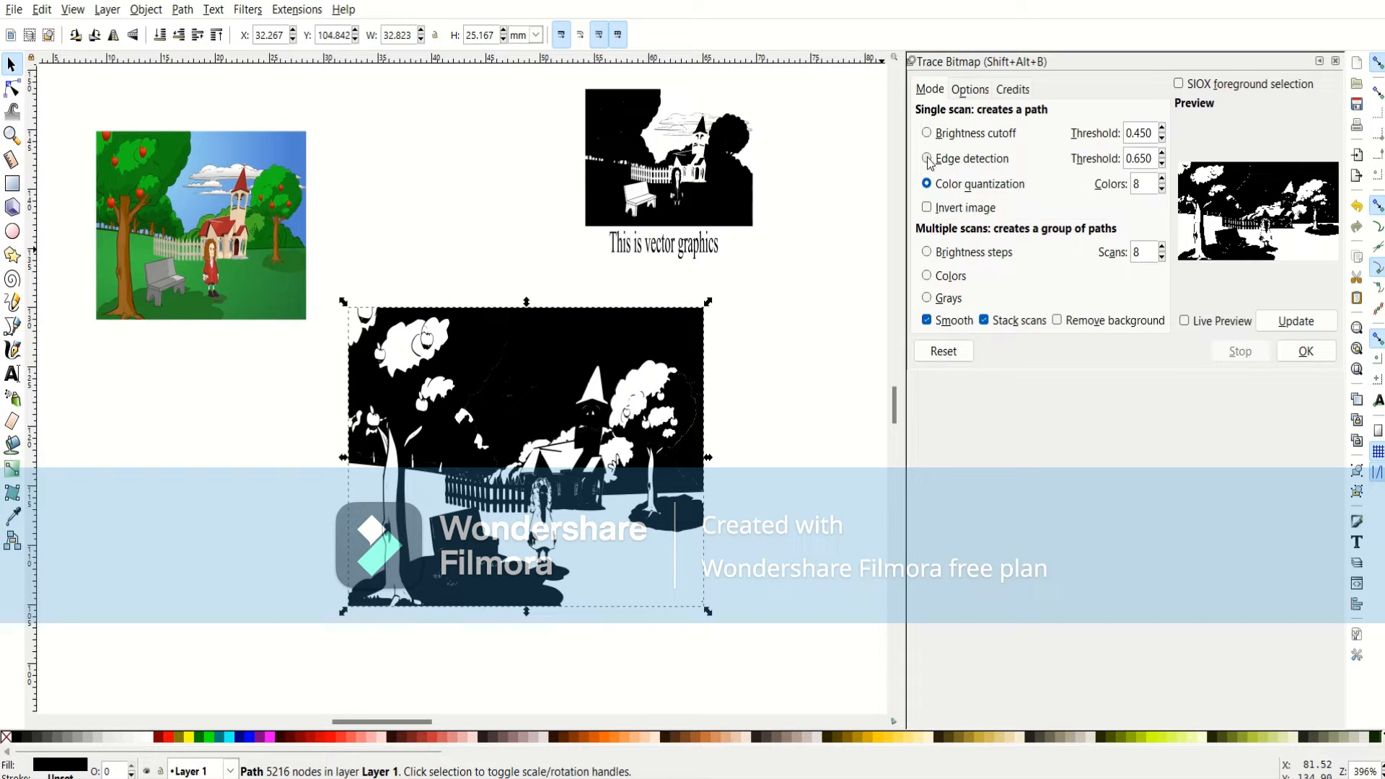
left_click(1293, 320)
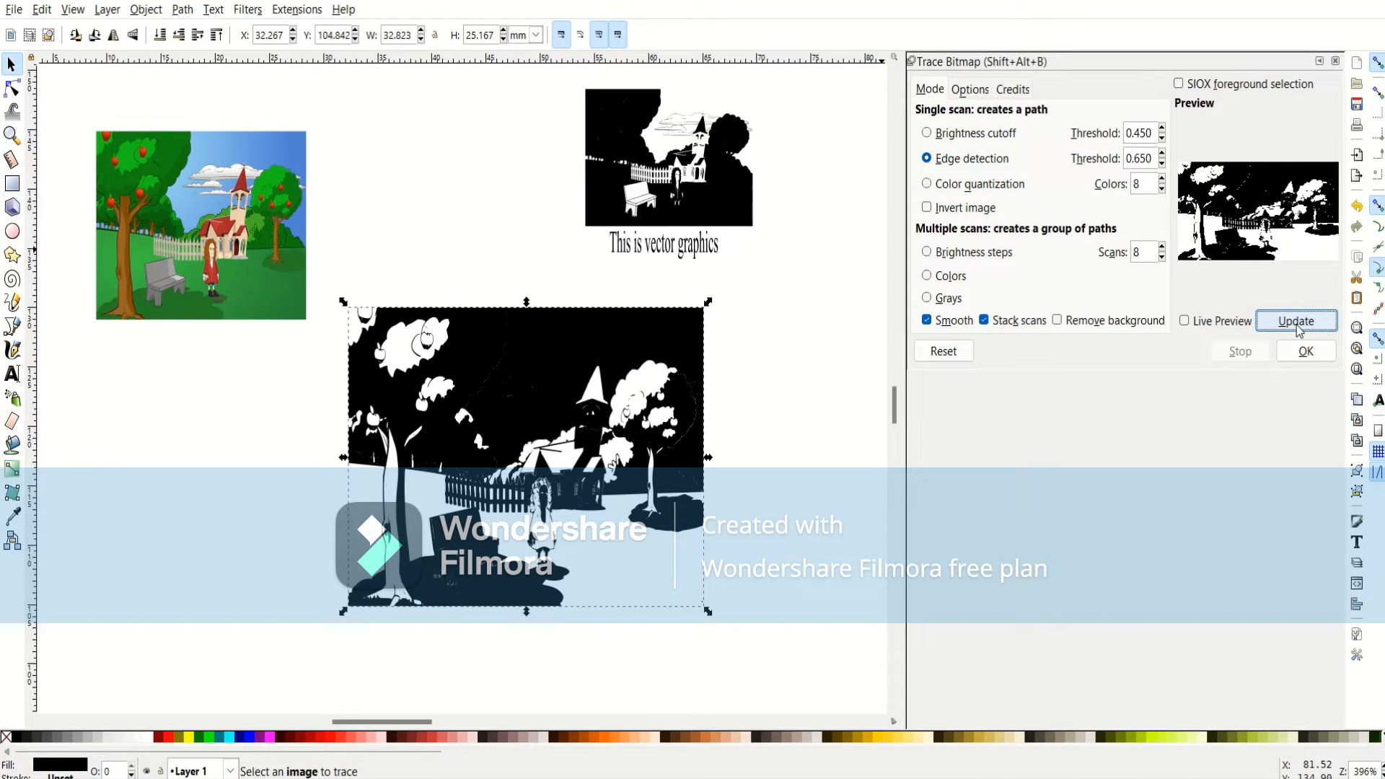
left_click(264, 235)
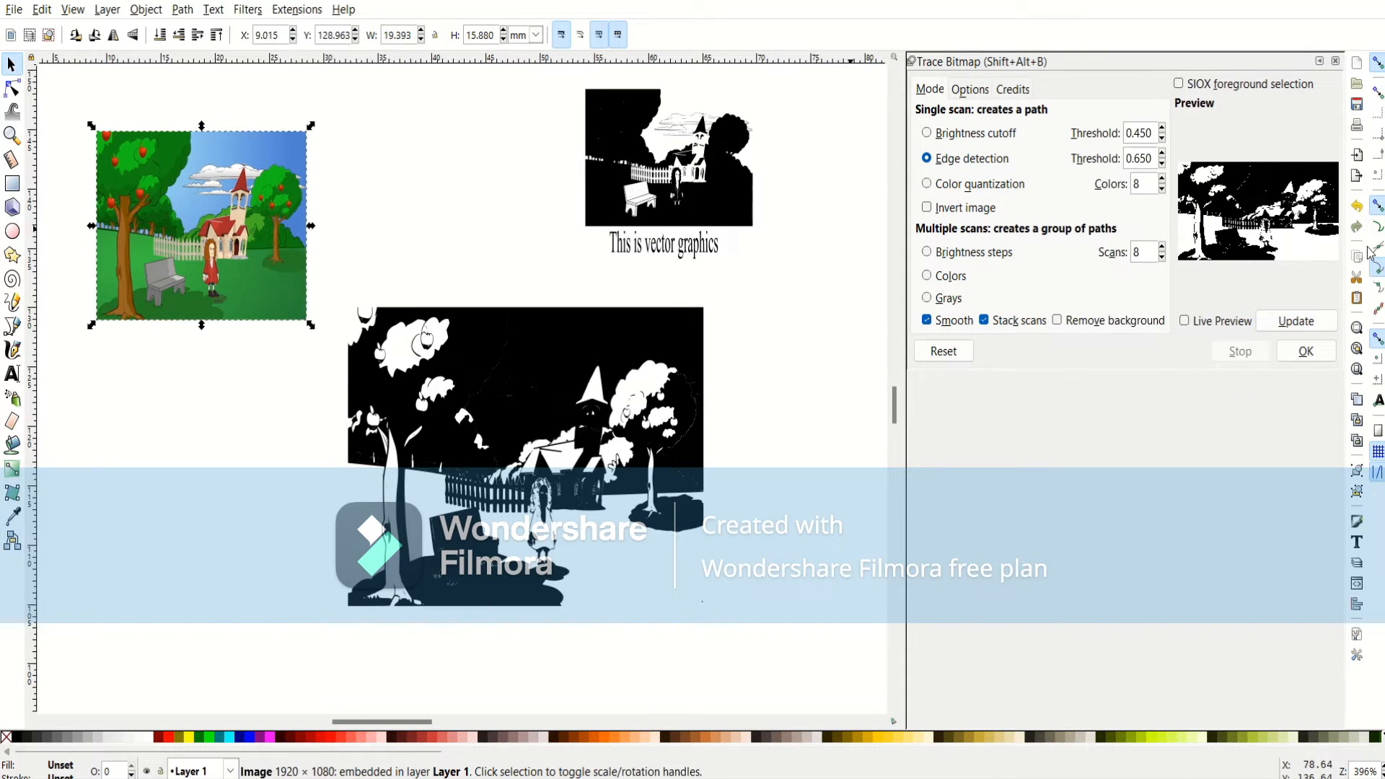
left_click(1312, 325)
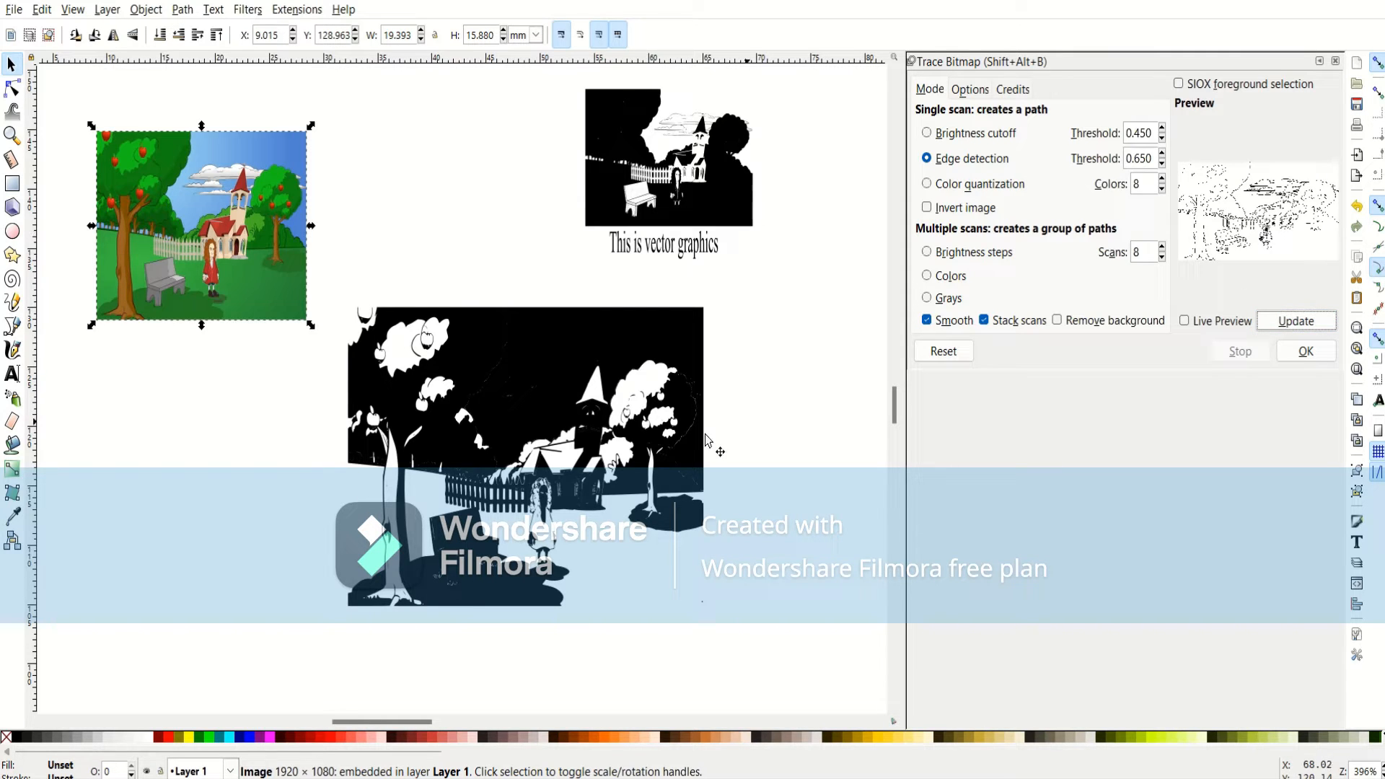
Shrink the color quantization tracing, place it just below the "This is vector graphics" caption, and select the original picture.
left_click(574, 477)
mouse_move(708, 611)
left_mouse_down()
mouse_move(634, 572)
mouse_move(503, 431)
left_mouse_up()
mouse_move(433, 368)
left_mouse_down()
mouse_move(715, 344)
mouse_move(755, 321)
left_mouse_up()
left_click(226, 256)
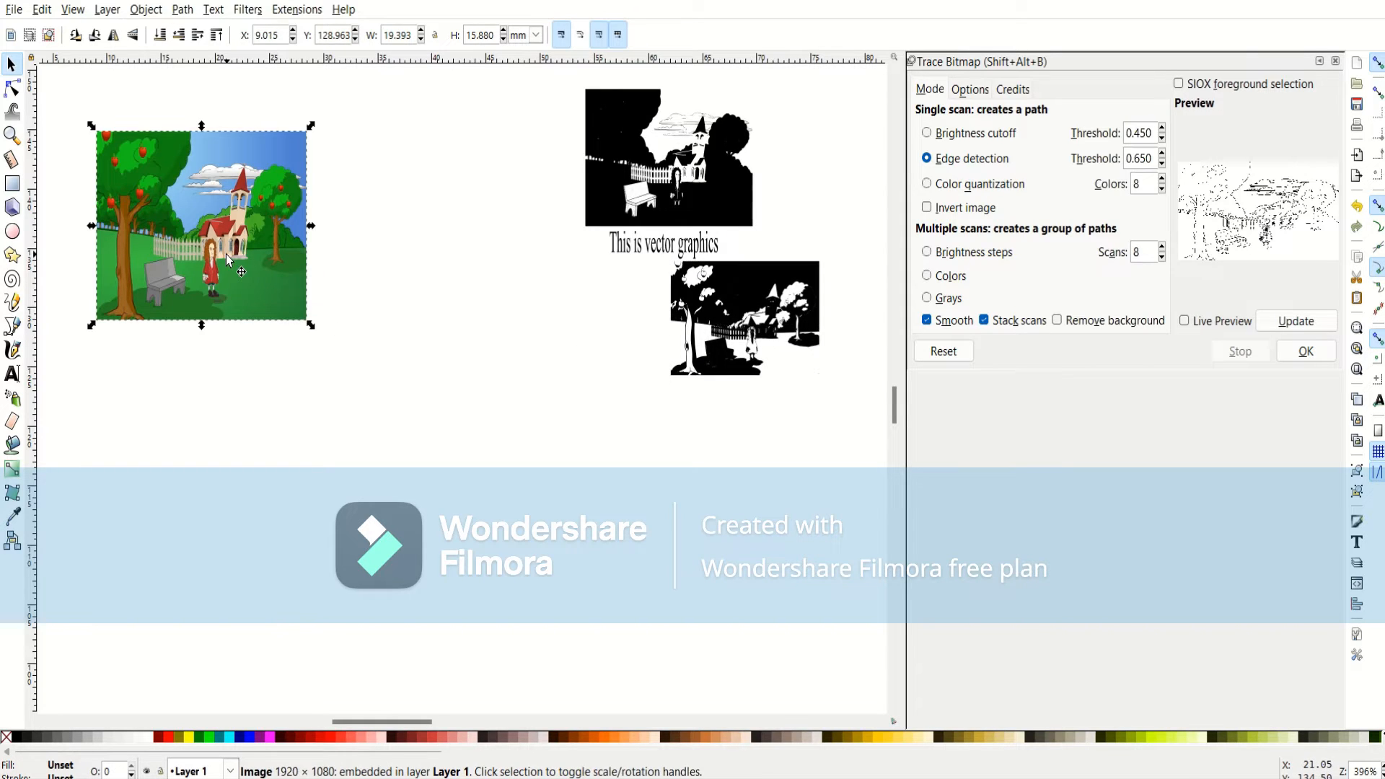
Trace the original picture by edge detection with threshold 0.650 and move the tracing onto the empty area below the picture.
left_click(1272, 318)
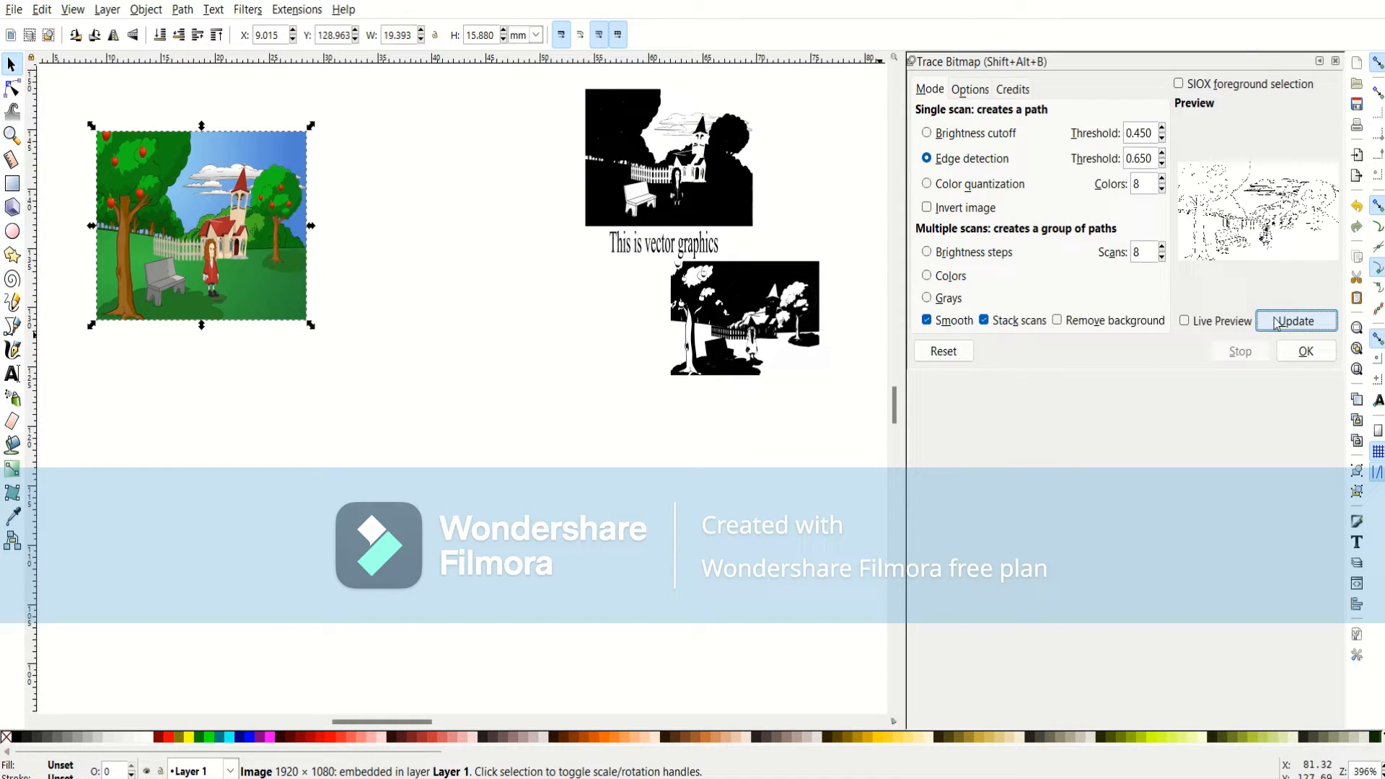
left_click(1307, 352)
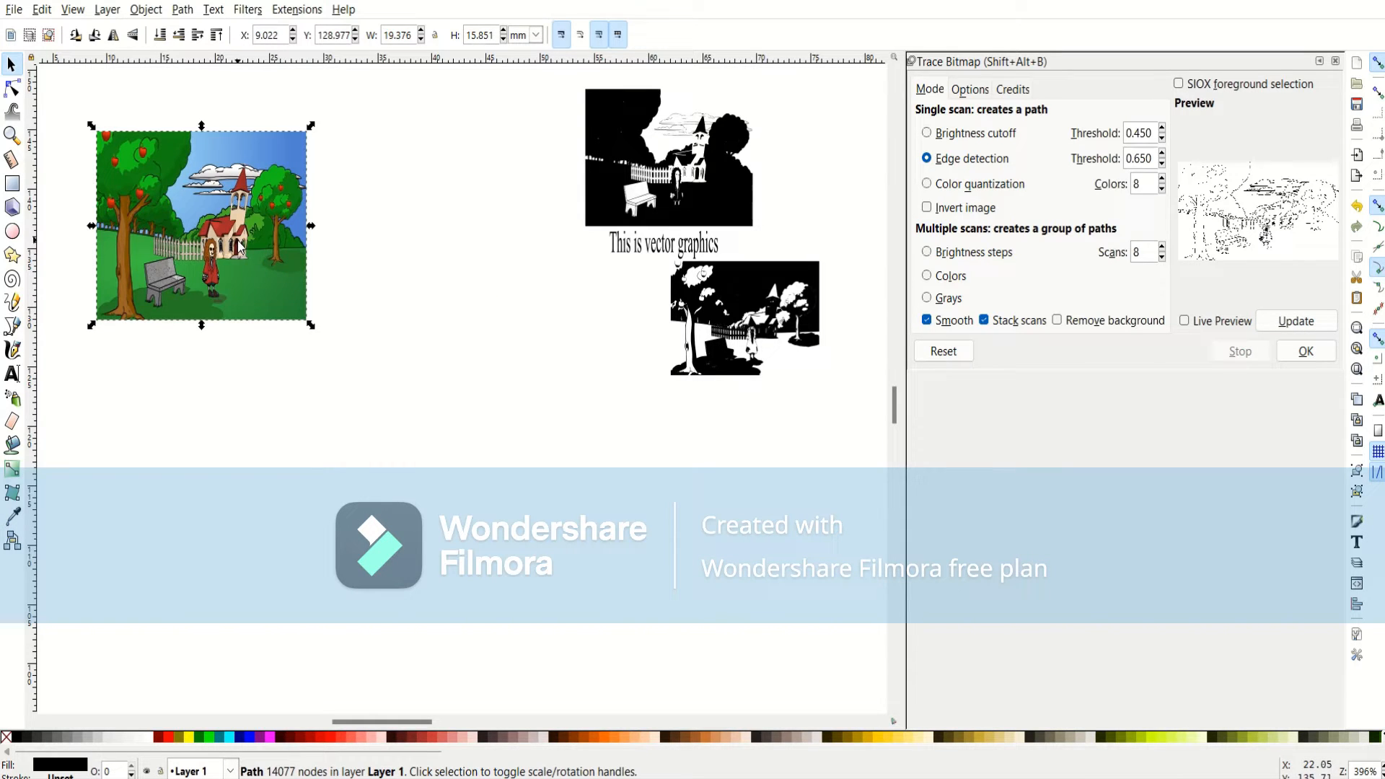
mouse_move(240, 248)
left_mouse_down()
mouse_move(298, 331)
mouse_move(446, 472)
left_mouse_up()
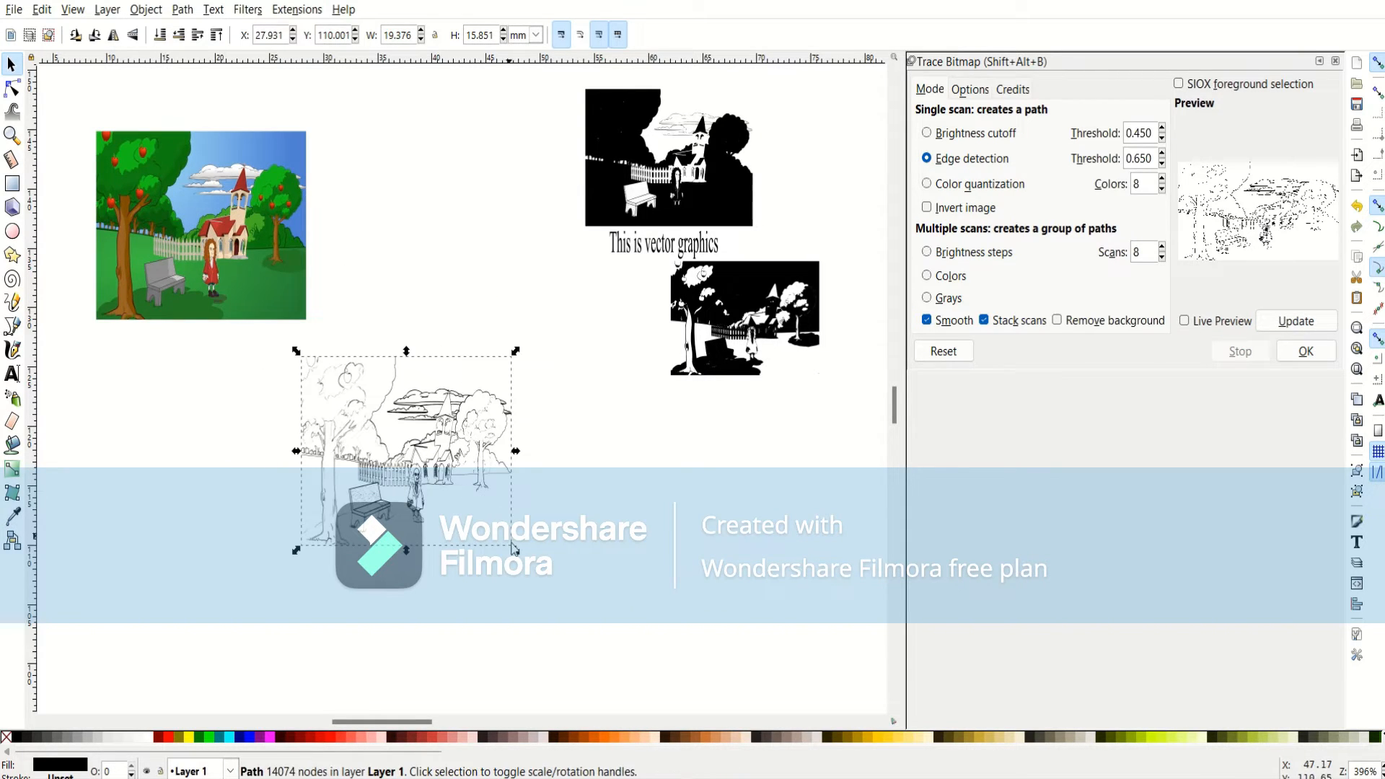
Enlarge the edge detection tracing to about 46 by 34 mm.
left_click_drag(515, 549, 668, 656)
left_click_drag(296, 358, 208, 246)
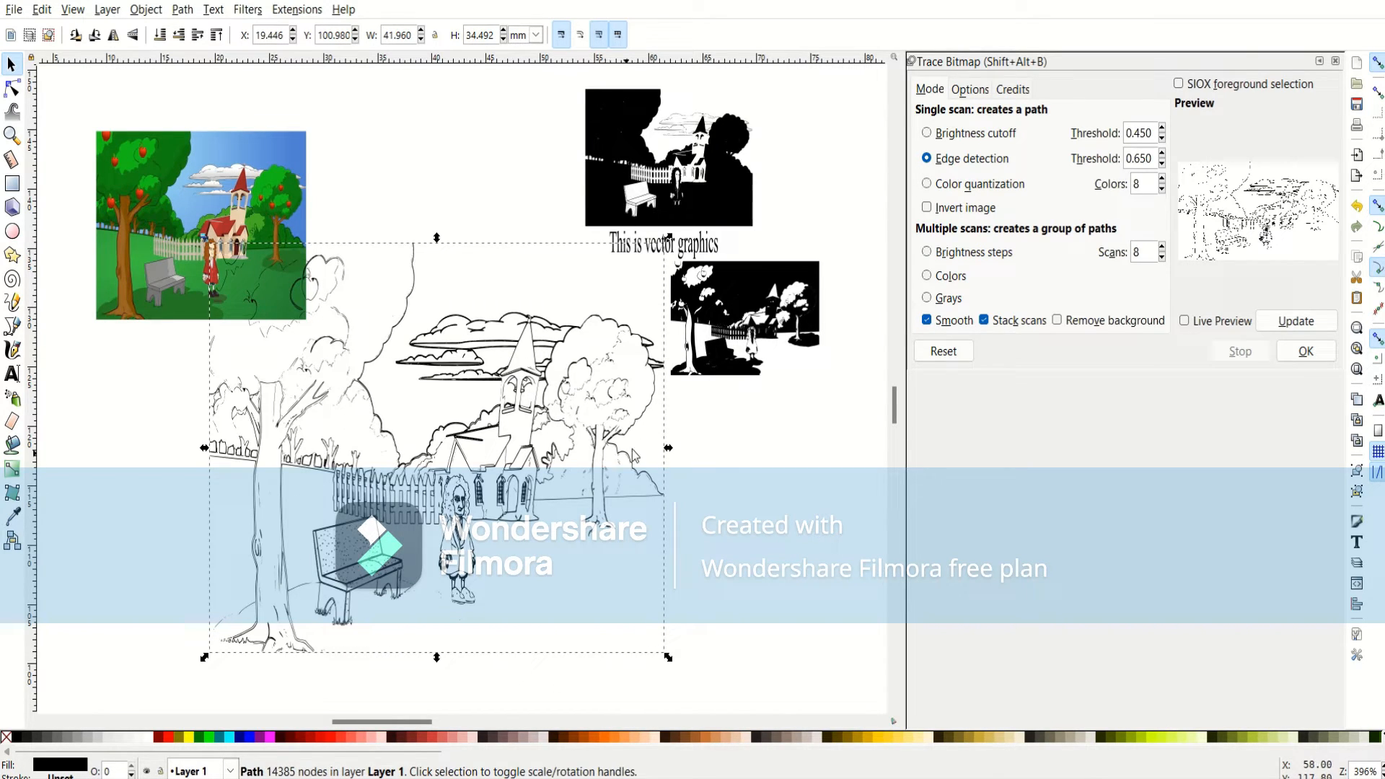
mouse_move(668, 449)
left_mouse_down()
mouse_move(758, 464)
mouse_move(711, 457)
mouse_move(711, 542)
left_mouse_up()
Shrink the edge detection tracing to about 14 by 13 mm and place it below the color quantization tracing.
left_click(474, 312)
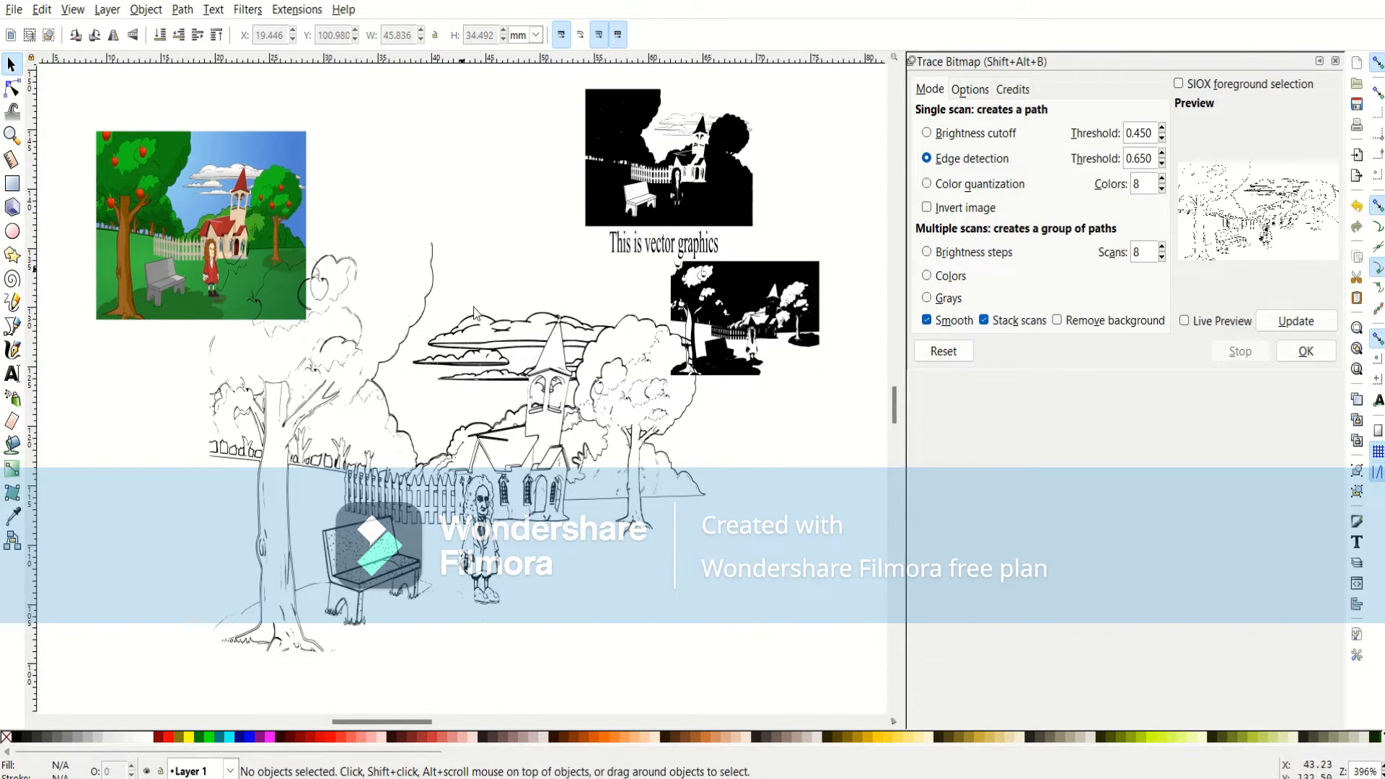
left_click(467, 520)
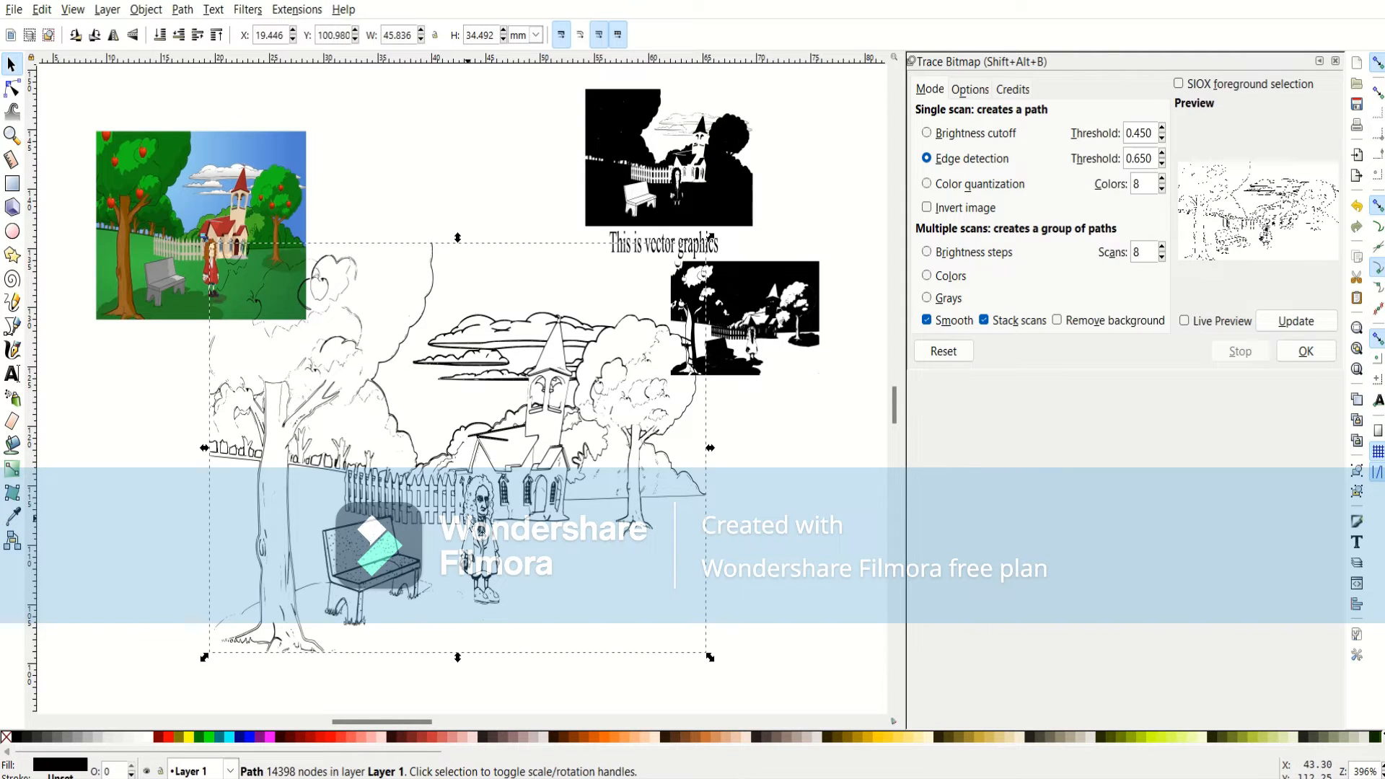
mouse_move(709, 651)
left_mouse_down()
mouse_move(358, 398)
mouse_move(456, 478)
mouse_move(754, 498)
mouse_move(767, 532)
left_mouse_up()
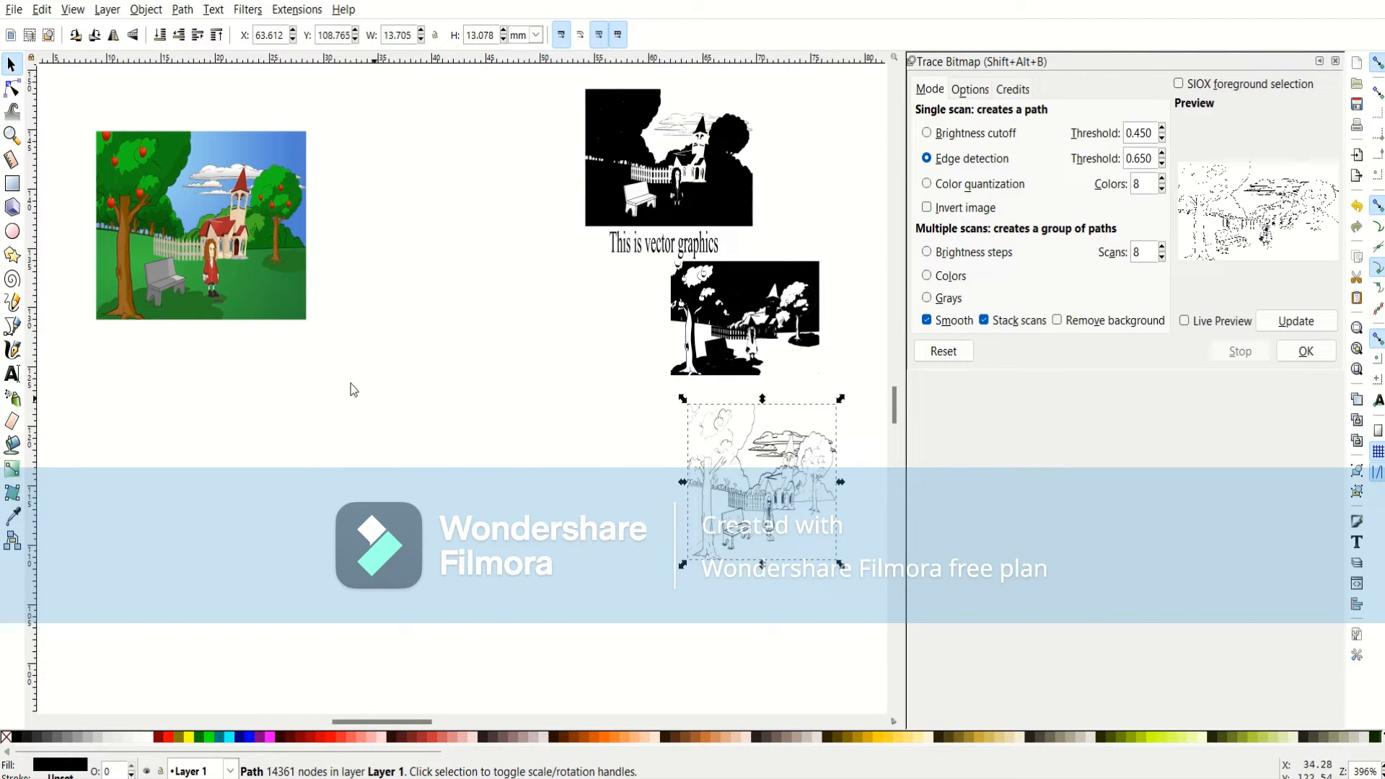
Delete the edge detection and color quantization tracings, and reduce the remaining tracing with its caption to about 10 by 11 mm.
left_click(254, 291)
left_click(794, 478)
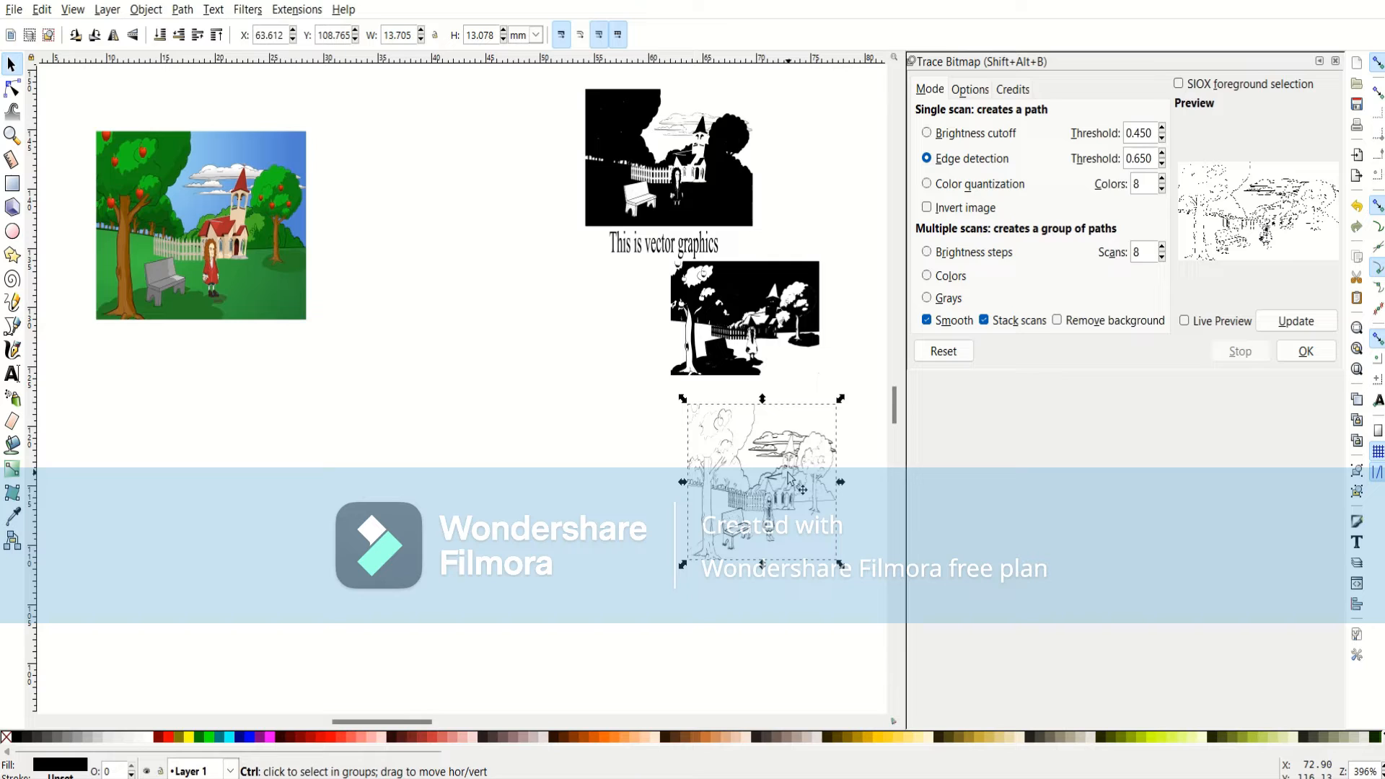
key("Delete")
left_click(711, 343)
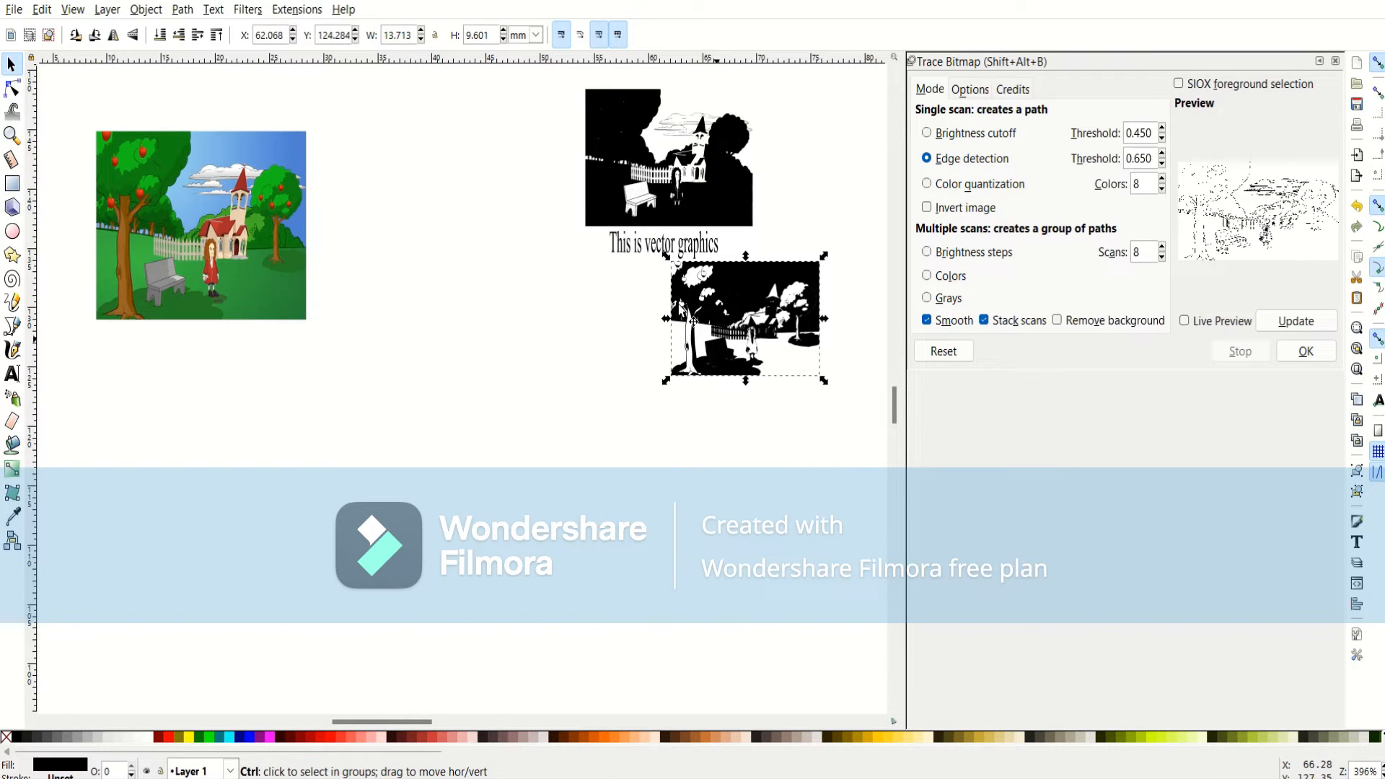
key("Delete")
mouse_move(557, 70)
left_mouse_down()
mouse_move(593, 189)
mouse_move(777, 287)
mouse_move(699, 221)
left_mouse_up()
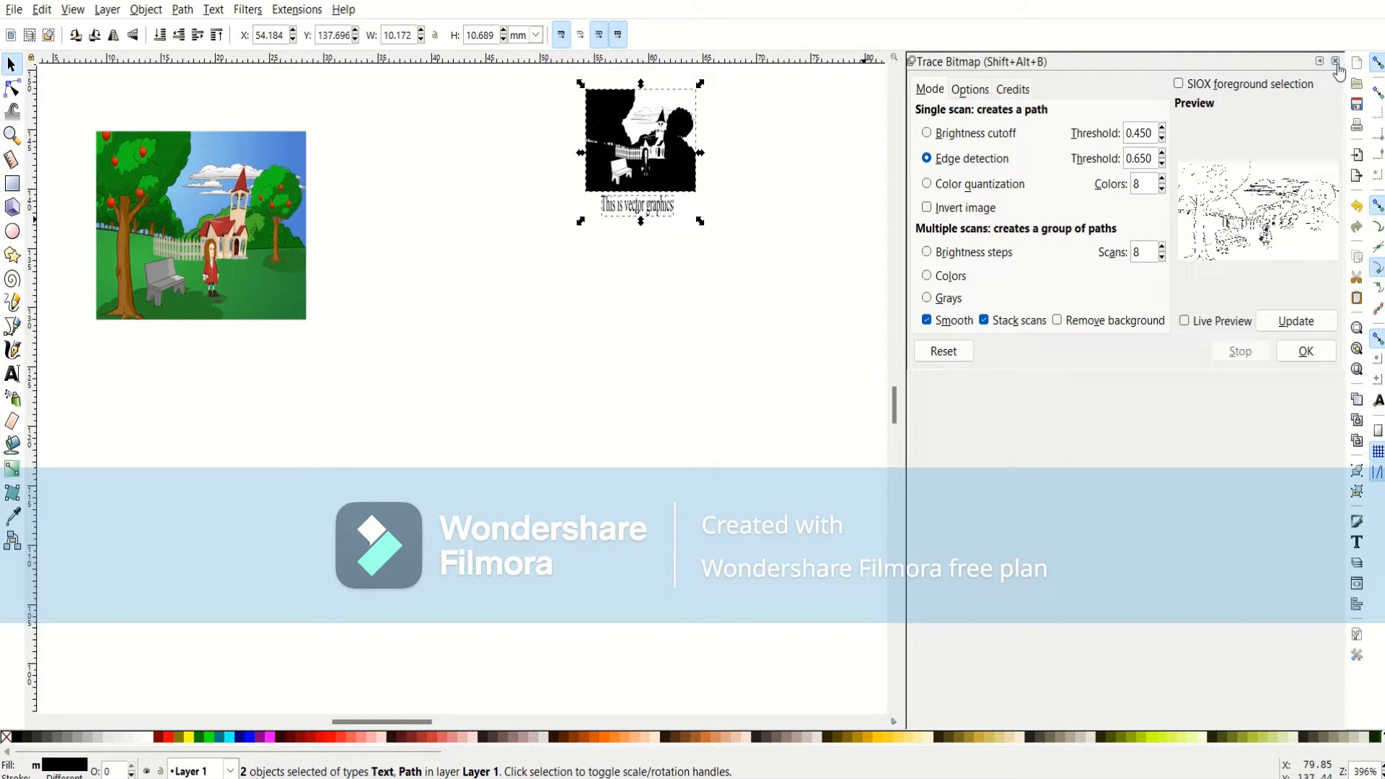
left_click(978, 88)
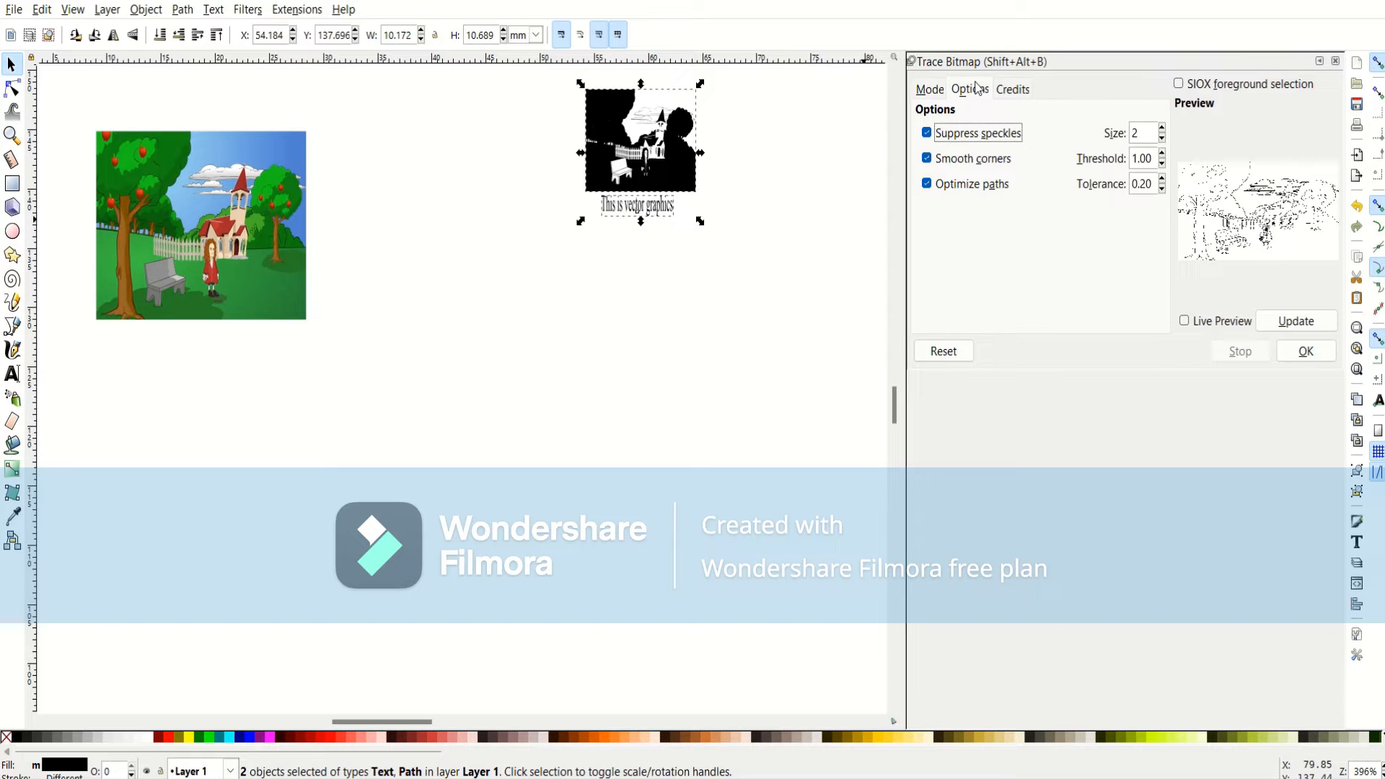
left_click(1010, 89)
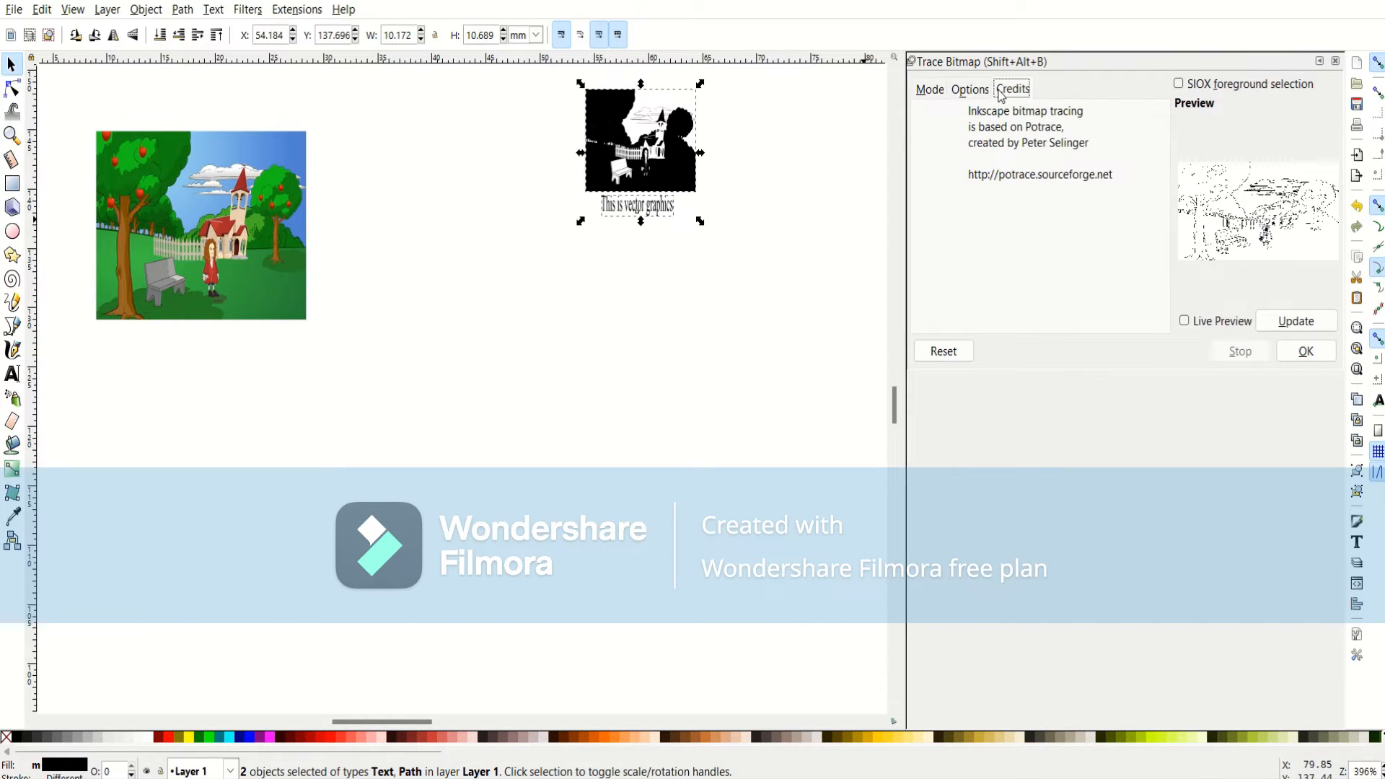
left_click(934, 91)
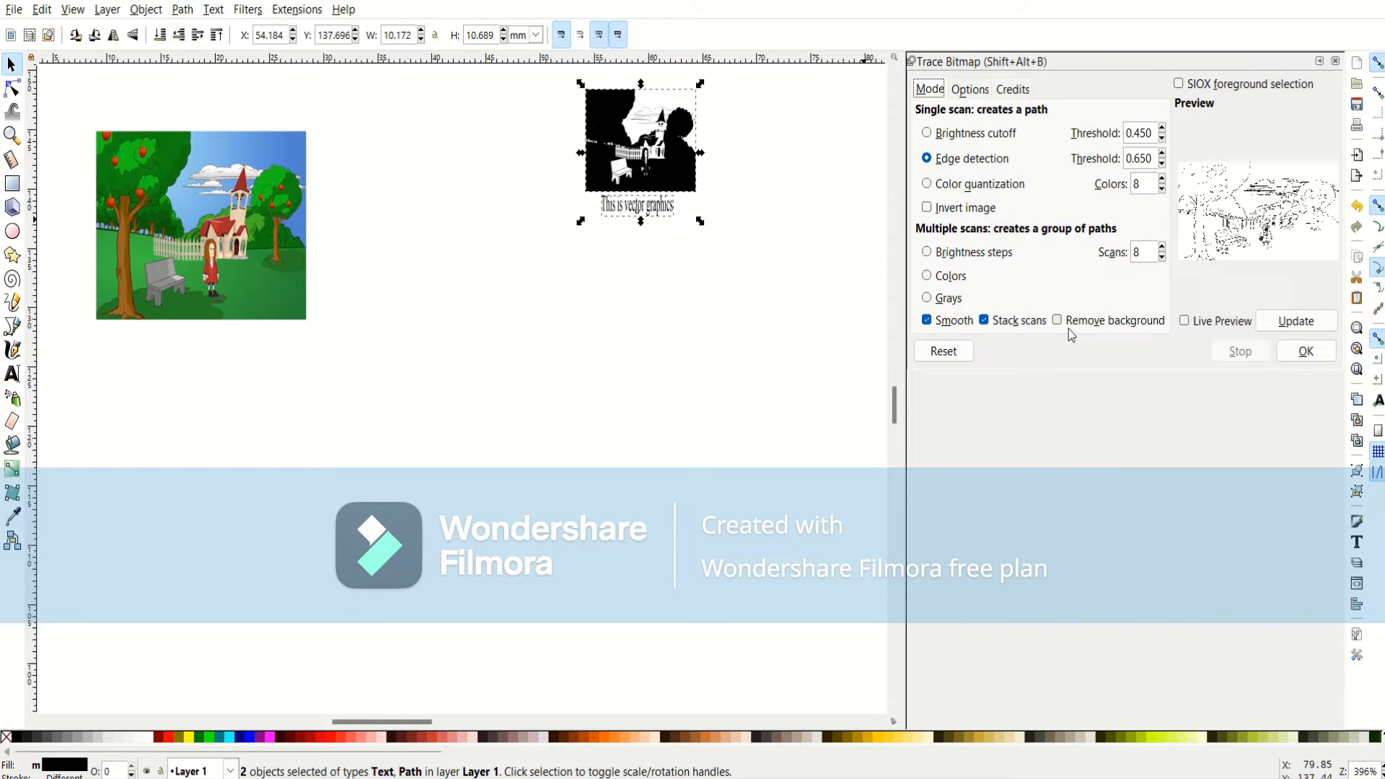
Preview a multiple-scan Grays trace of the original picture with 8 scans and the background removed.
left_click(232, 241)
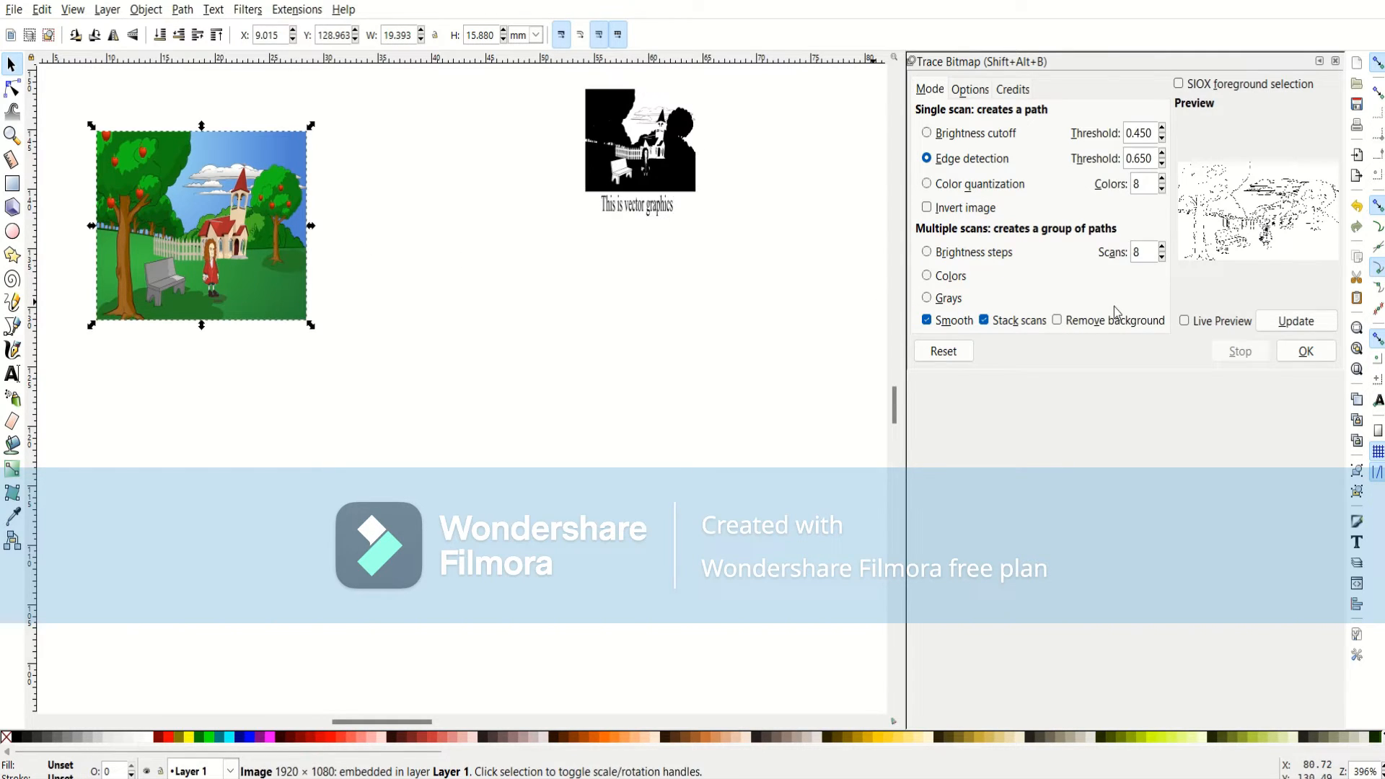
left_click(1057, 321)
left_click(1302, 323)
left_click(1058, 321)
left_click(927, 299)
left_click(1060, 323)
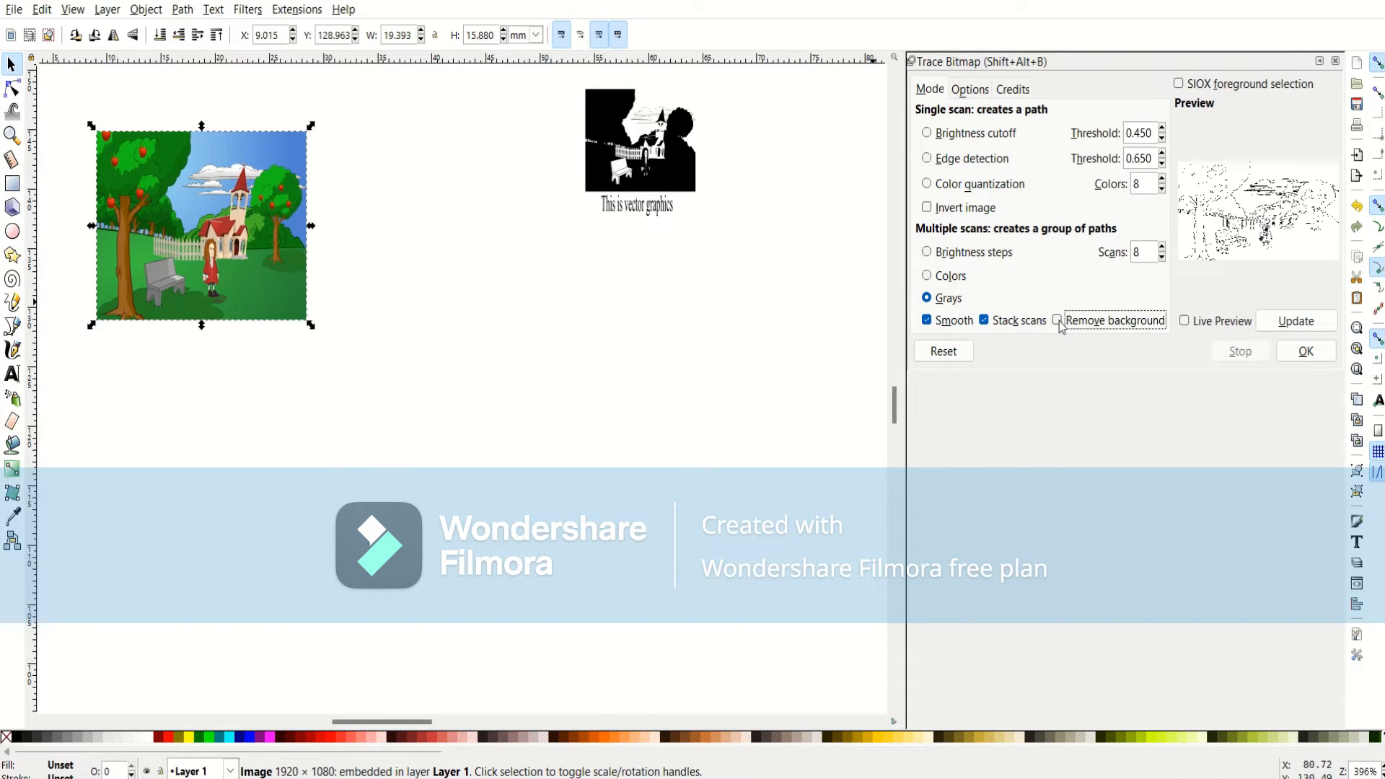
left_click(1277, 324)
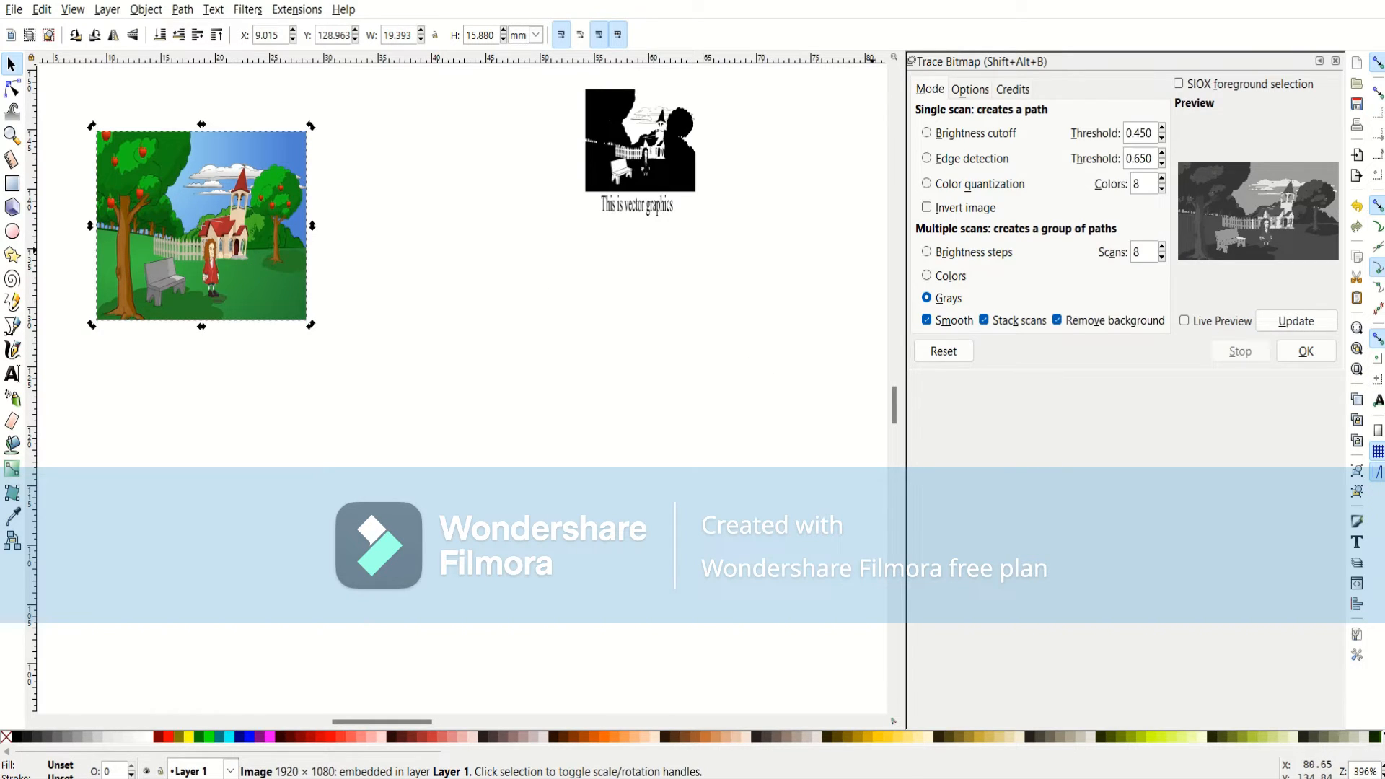
Create the Grays tracing, move it below the captioned tracing and enlarge it to about 37 by 26 mm.
left_click(1306, 352)
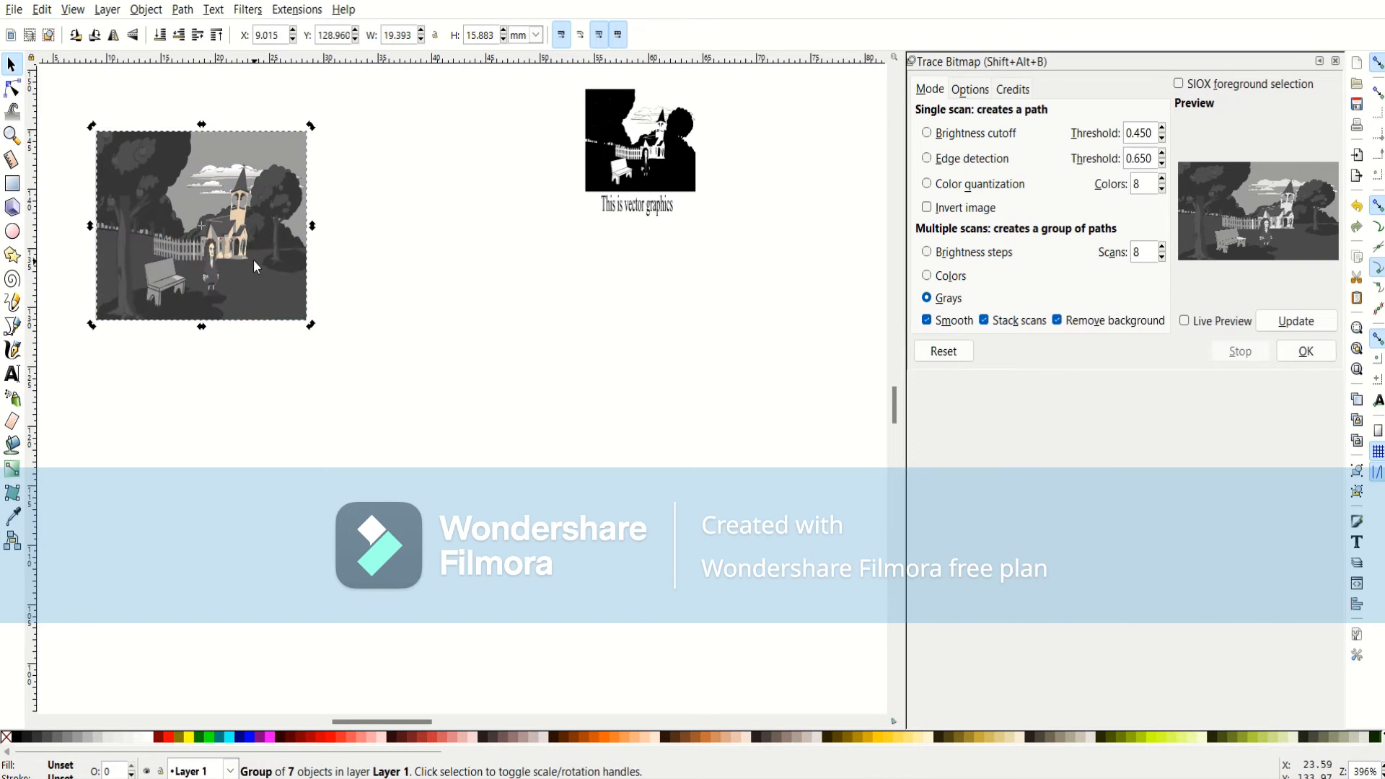
mouse_move(254, 260)
left_mouse_down()
mouse_move(325, 349)
mouse_move(569, 452)
left_mouse_up()
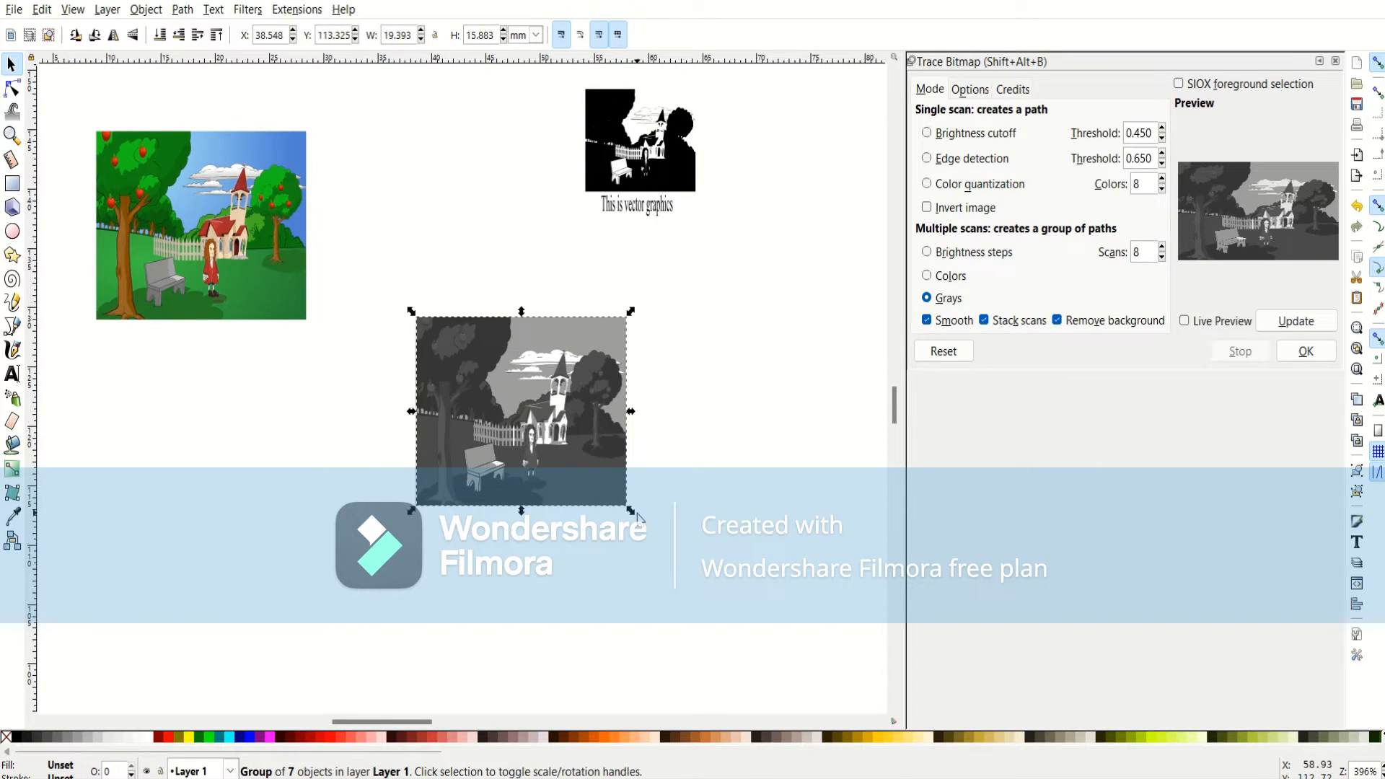
left_click_drag(707, 555, 817, 625)
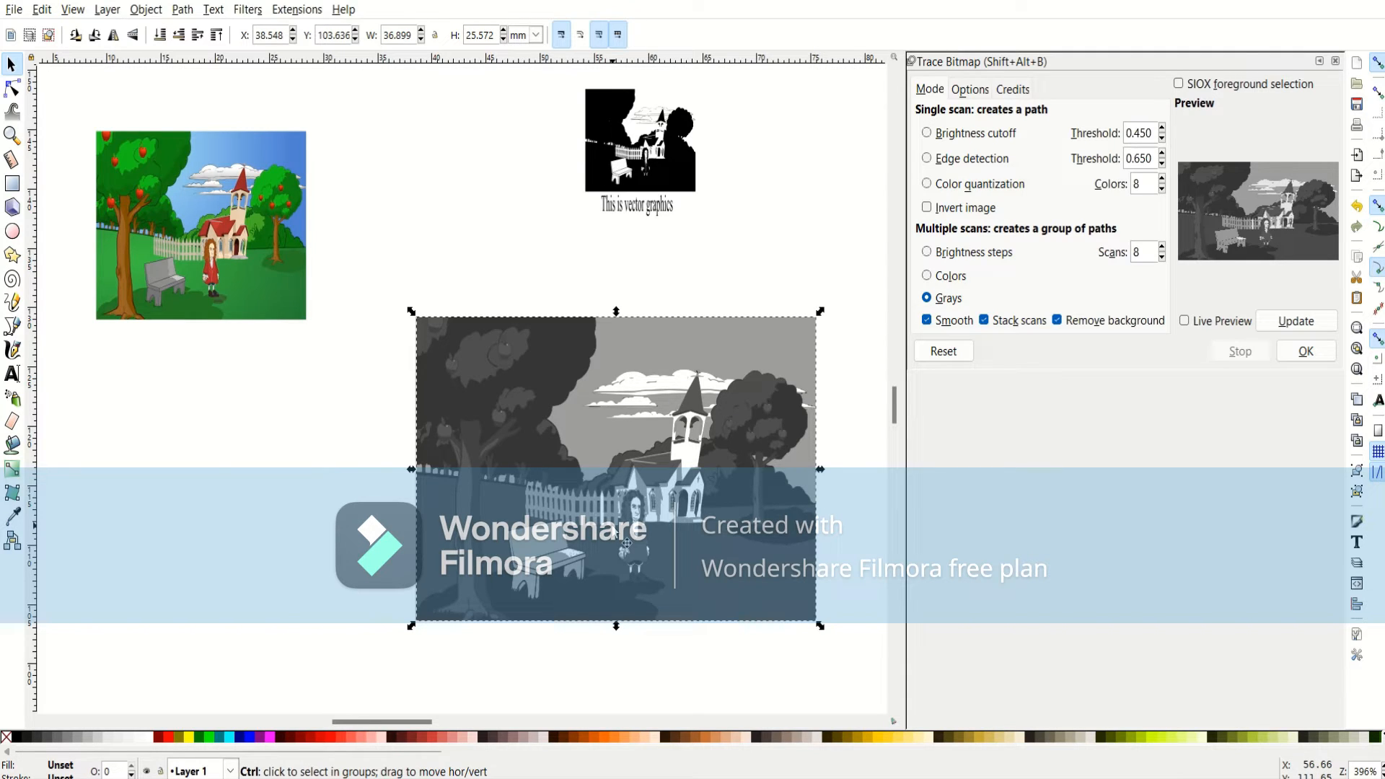
Delete the Grays tracing and close the Trace Bitmap dialog.
key("Delete")
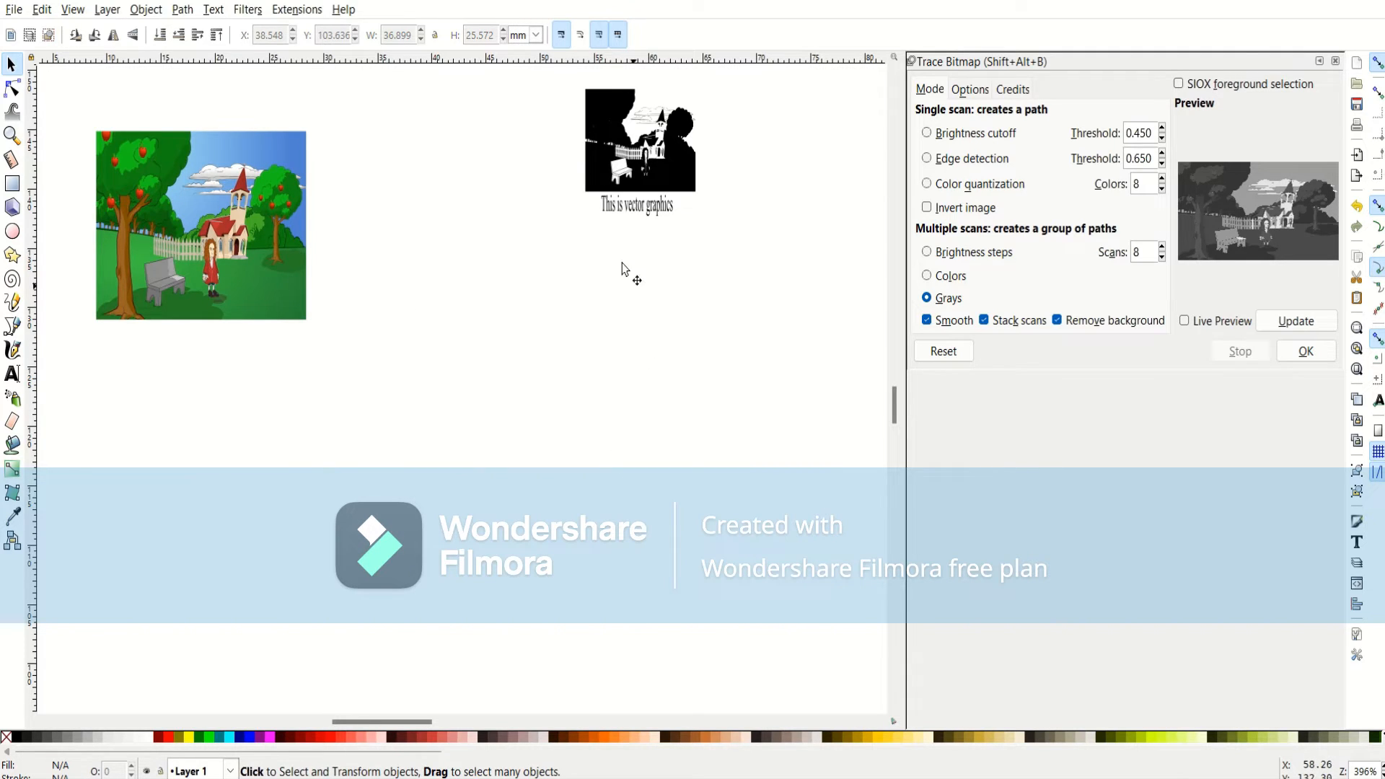
left_click(1335, 63)
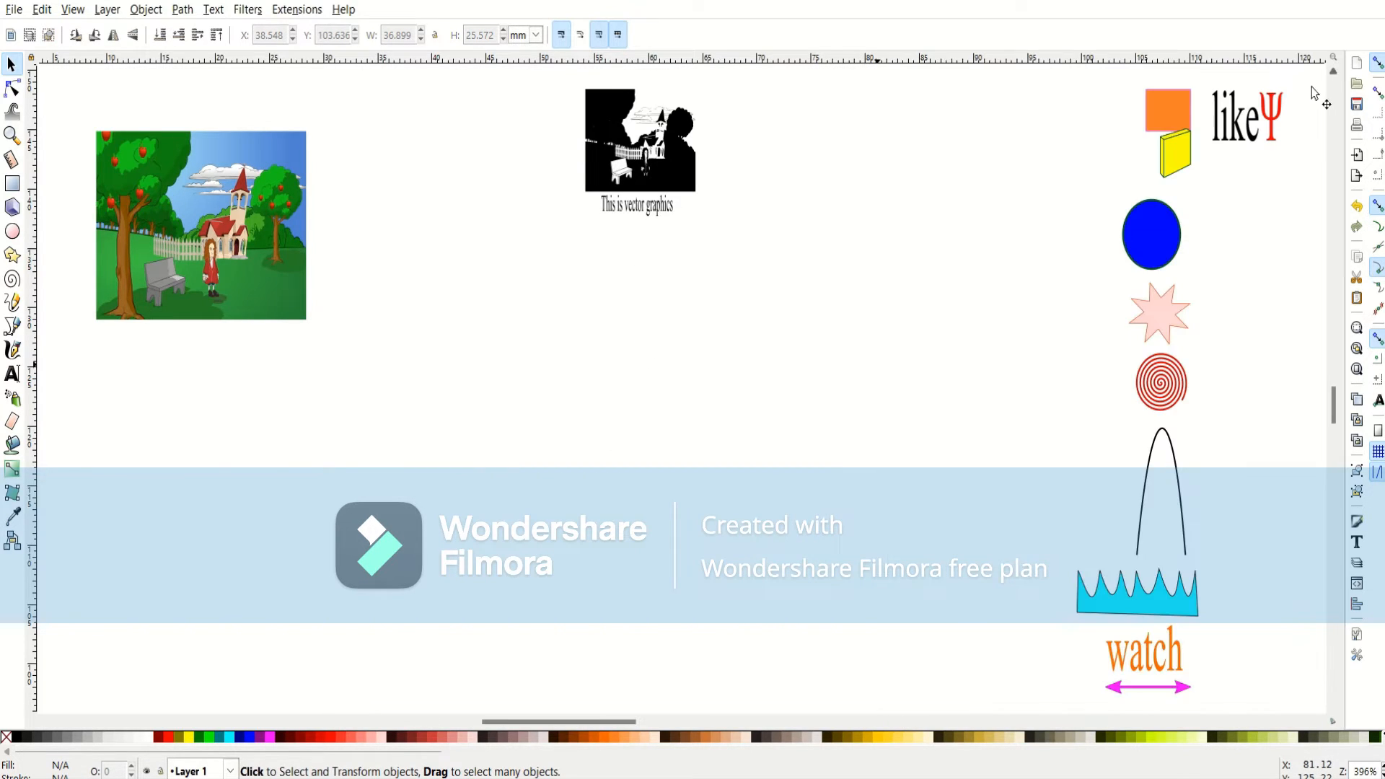
Shrink the black-and-white tracing together with its caption and place both just below the "likeΨ" text.
left_click(659, 173)
left_click(567, 103)
left_click_drag(599, 186, 739, 266)
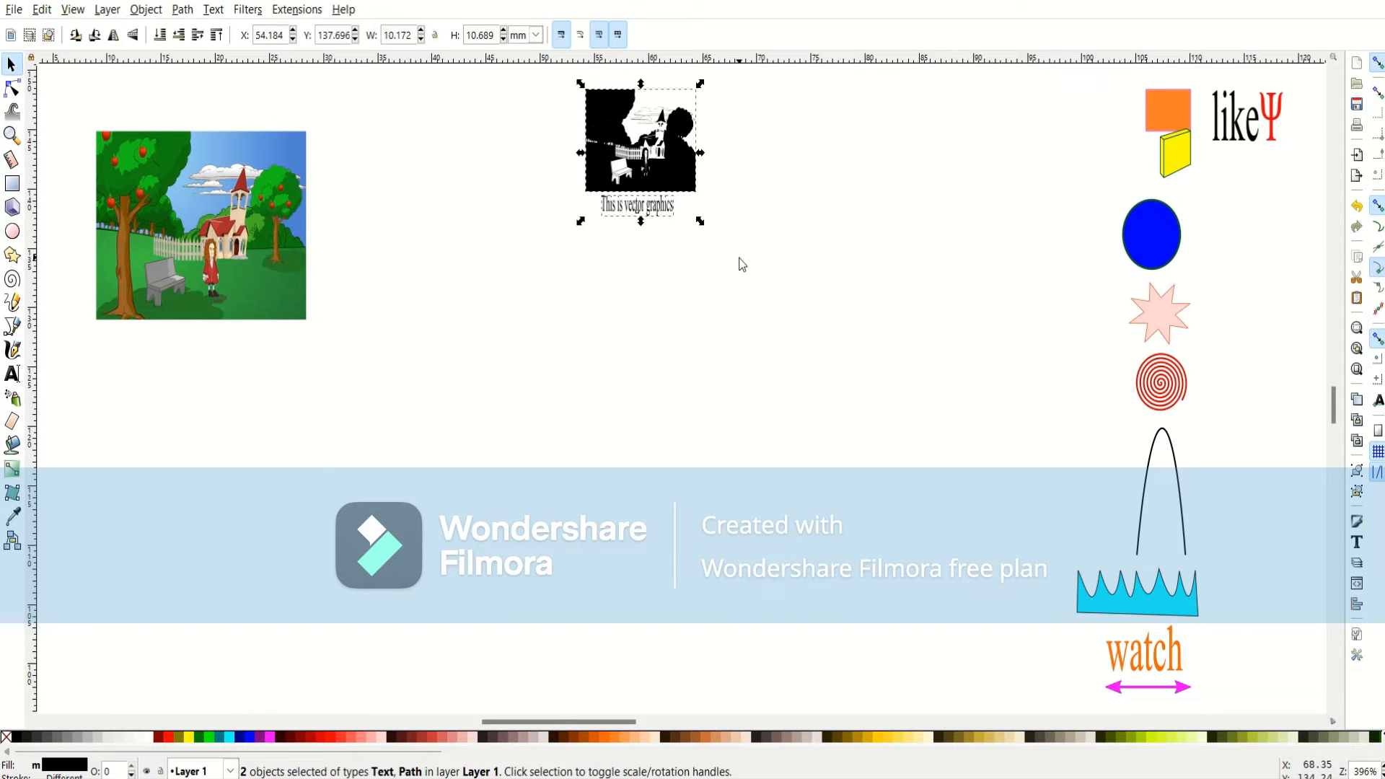
left_click_drag(705, 223, 1270, 235)
Reduce the original picture to about 5 by 6 mm and place it below the captioned tracing.
left_click(263, 241)
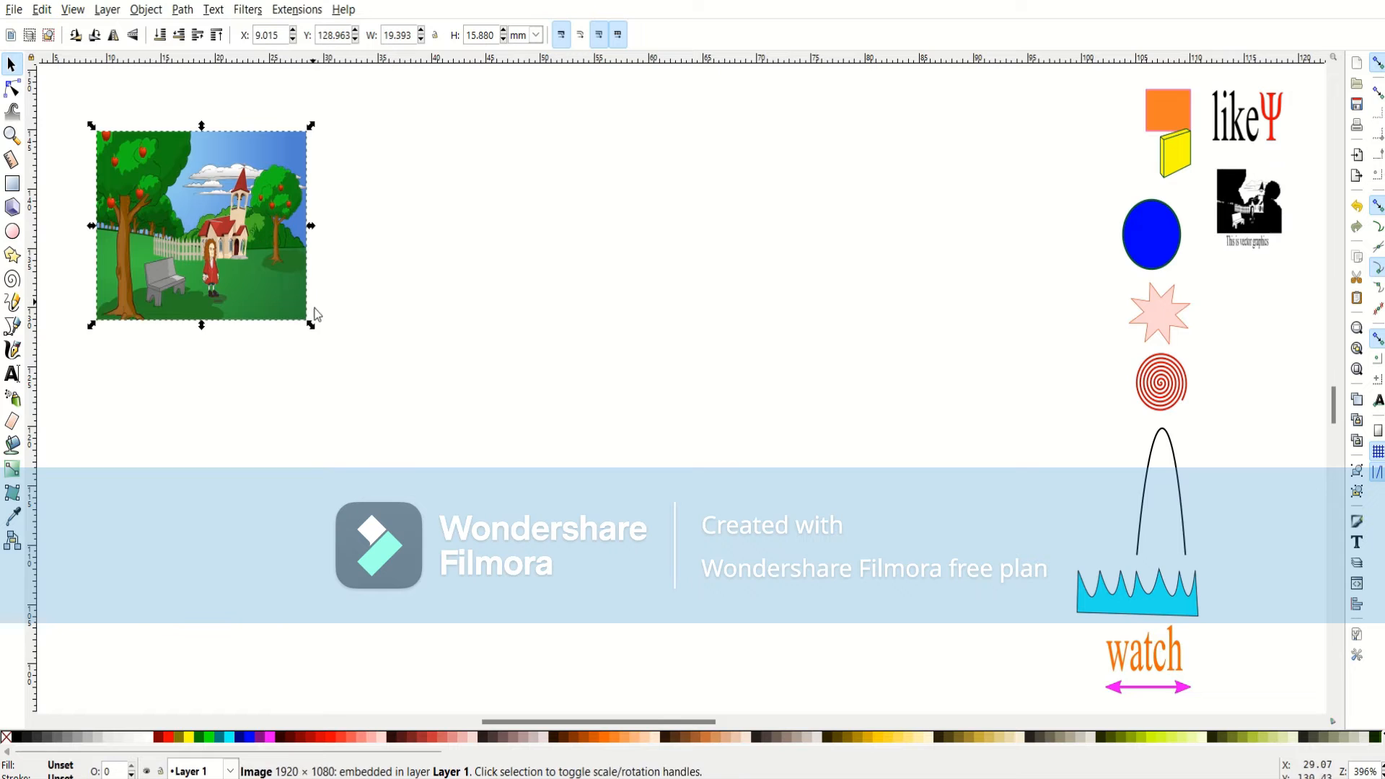
left_click_drag(314, 326, 1257, 311)
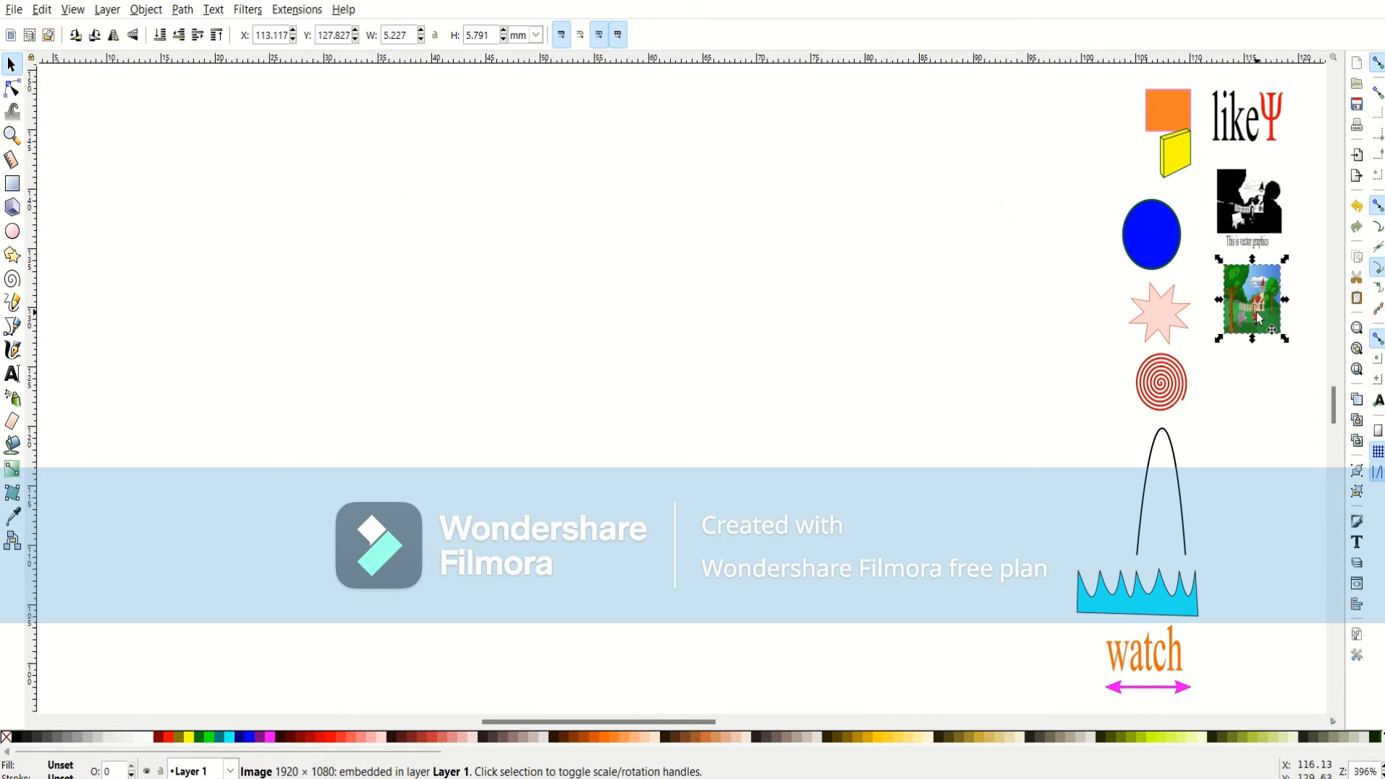
key("Escape")
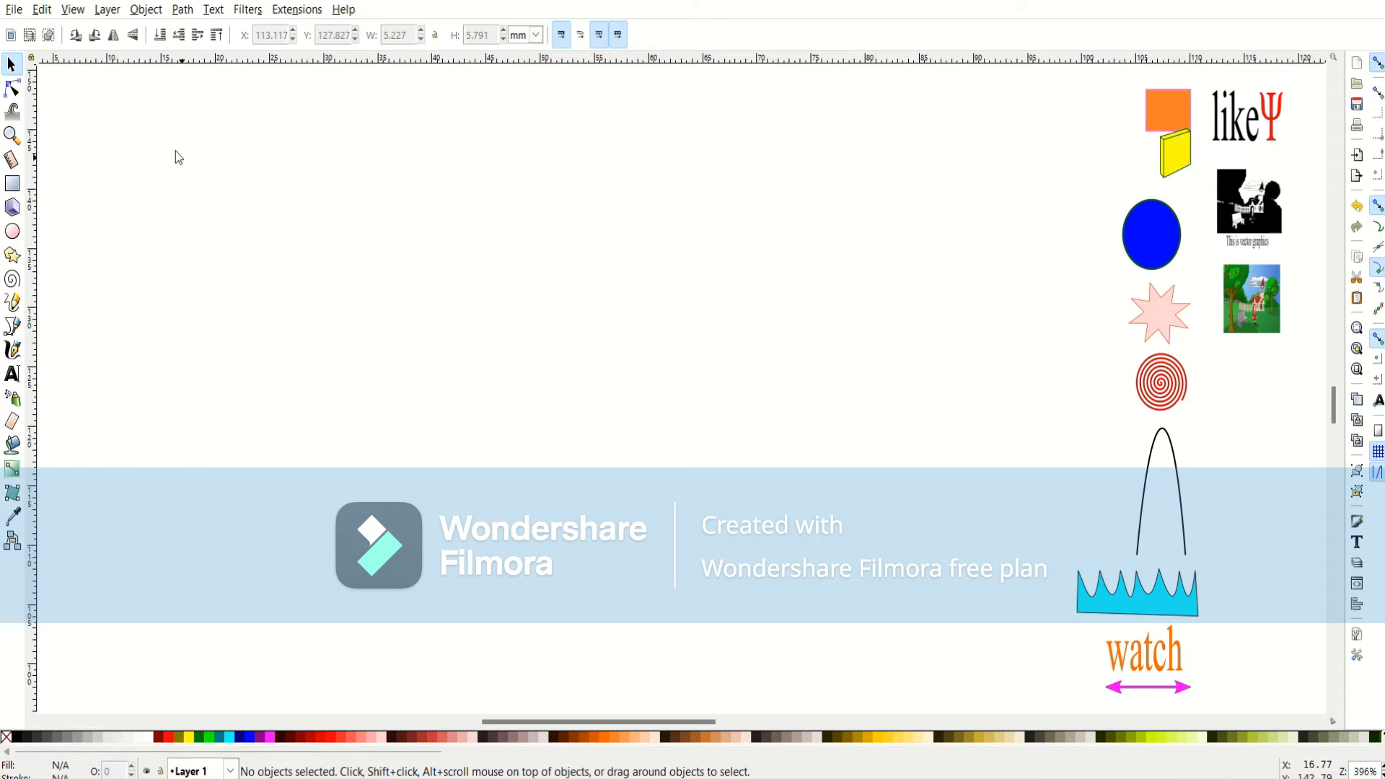
Draw an ellipse with radii of about 10.7 and 11.2 mm, and set its stroke color to red 29 and blue 22.
left_click(12, 231)
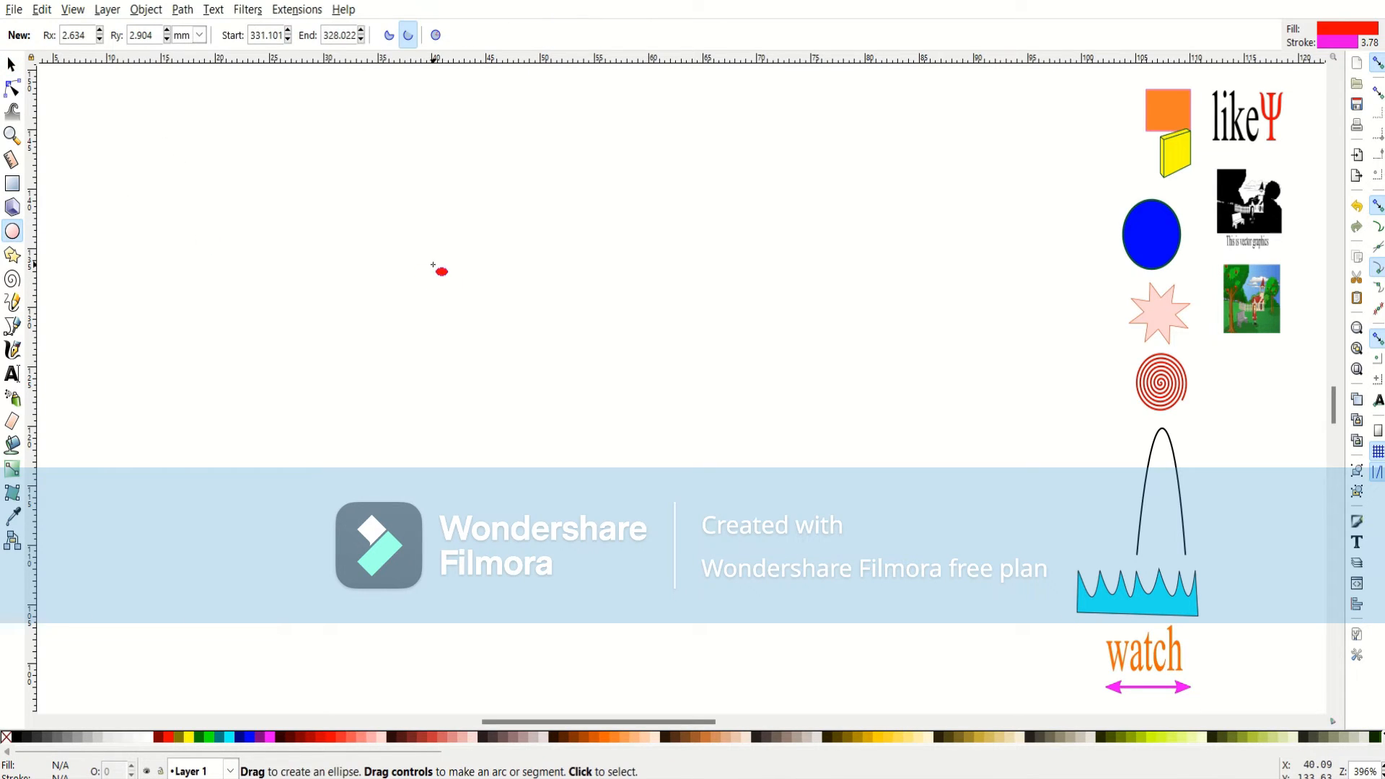
mouse_move(433, 266)
left_mouse_down()
mouse_move(548, 366)
mouse_move(665, 531)
left_mouse_up()
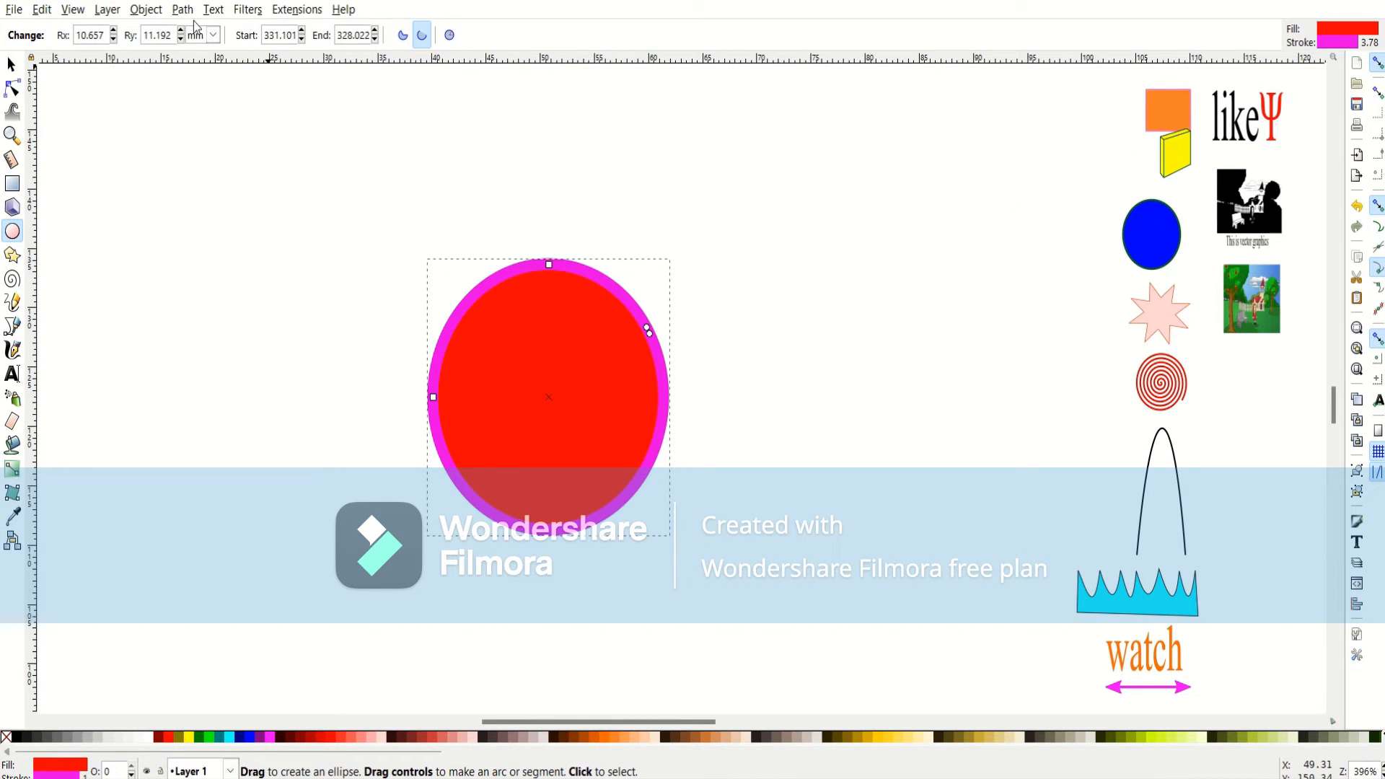
left_click(144, 9)
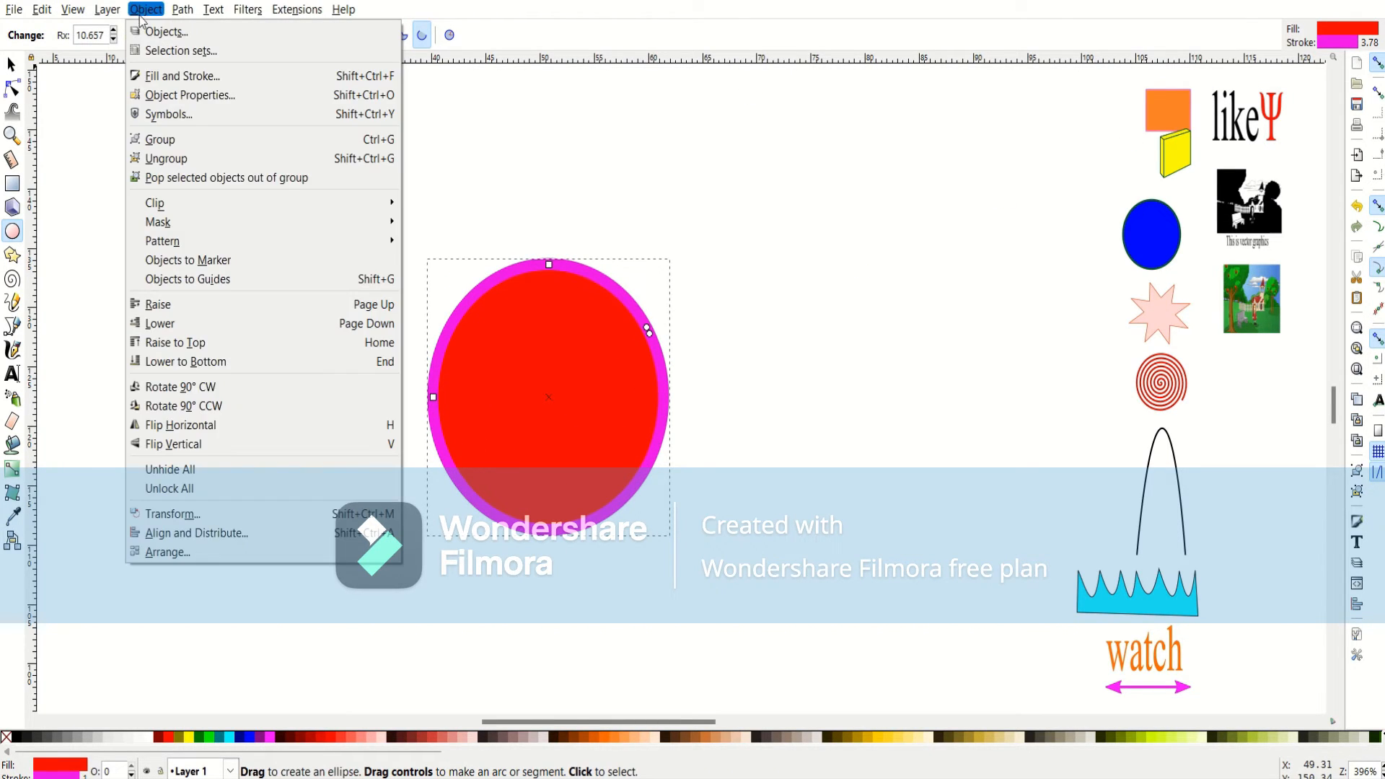
left_click(176, 77)
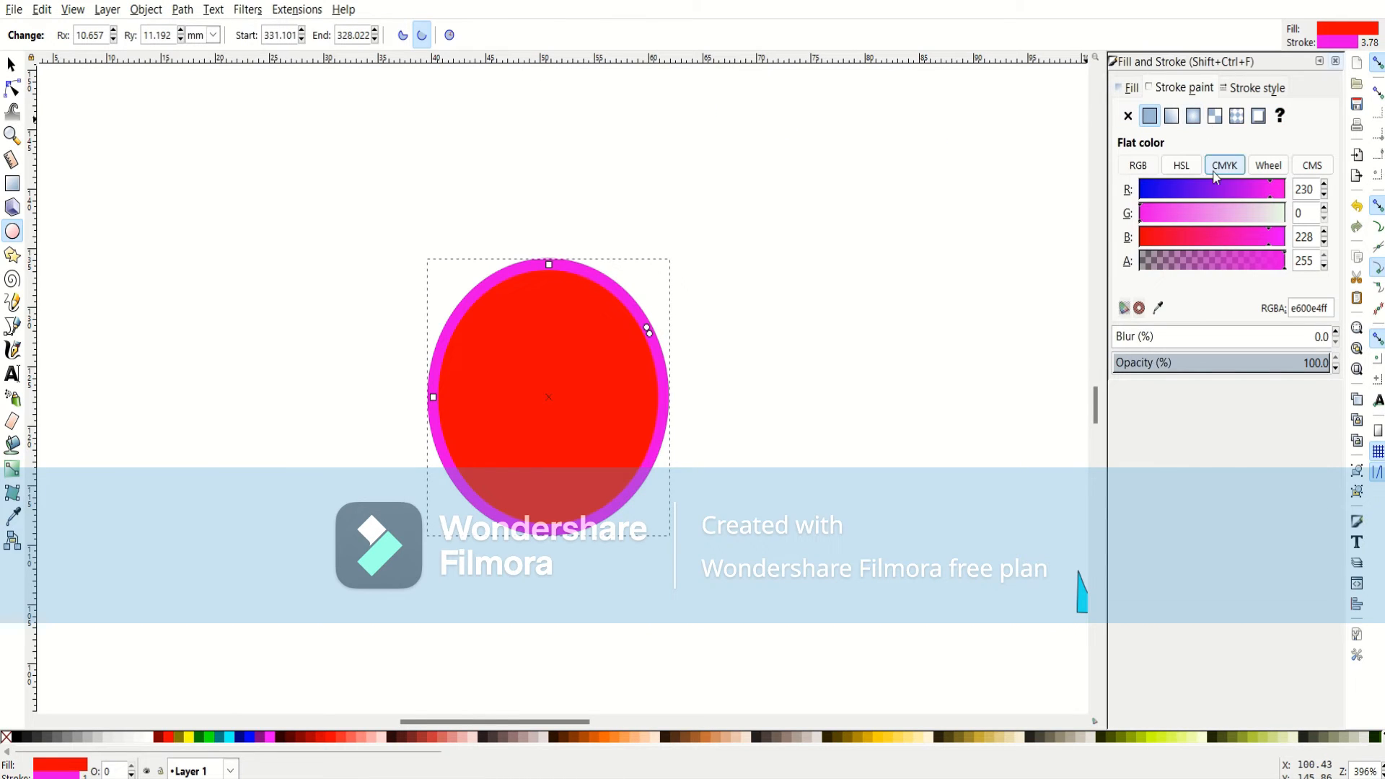
left_click(1156, 189)
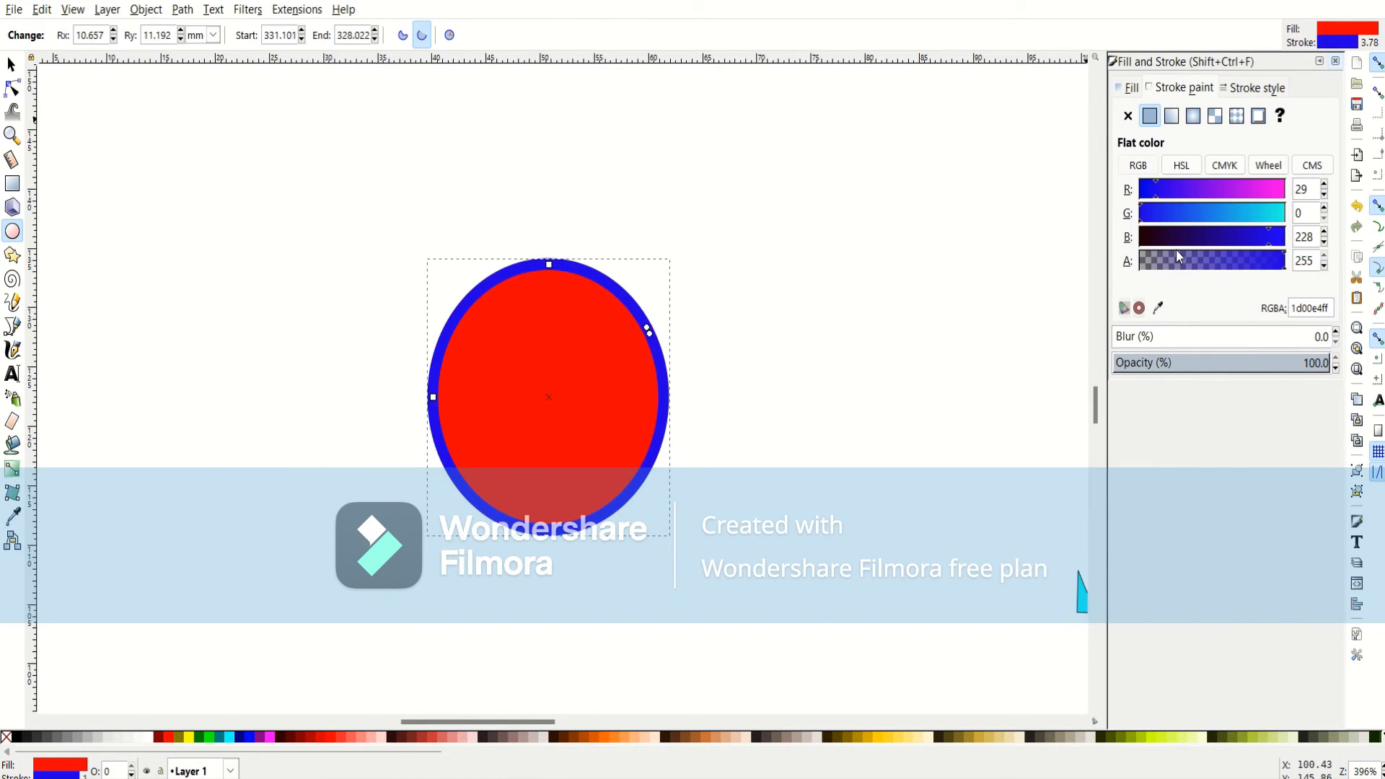
left_click(1152, 237)
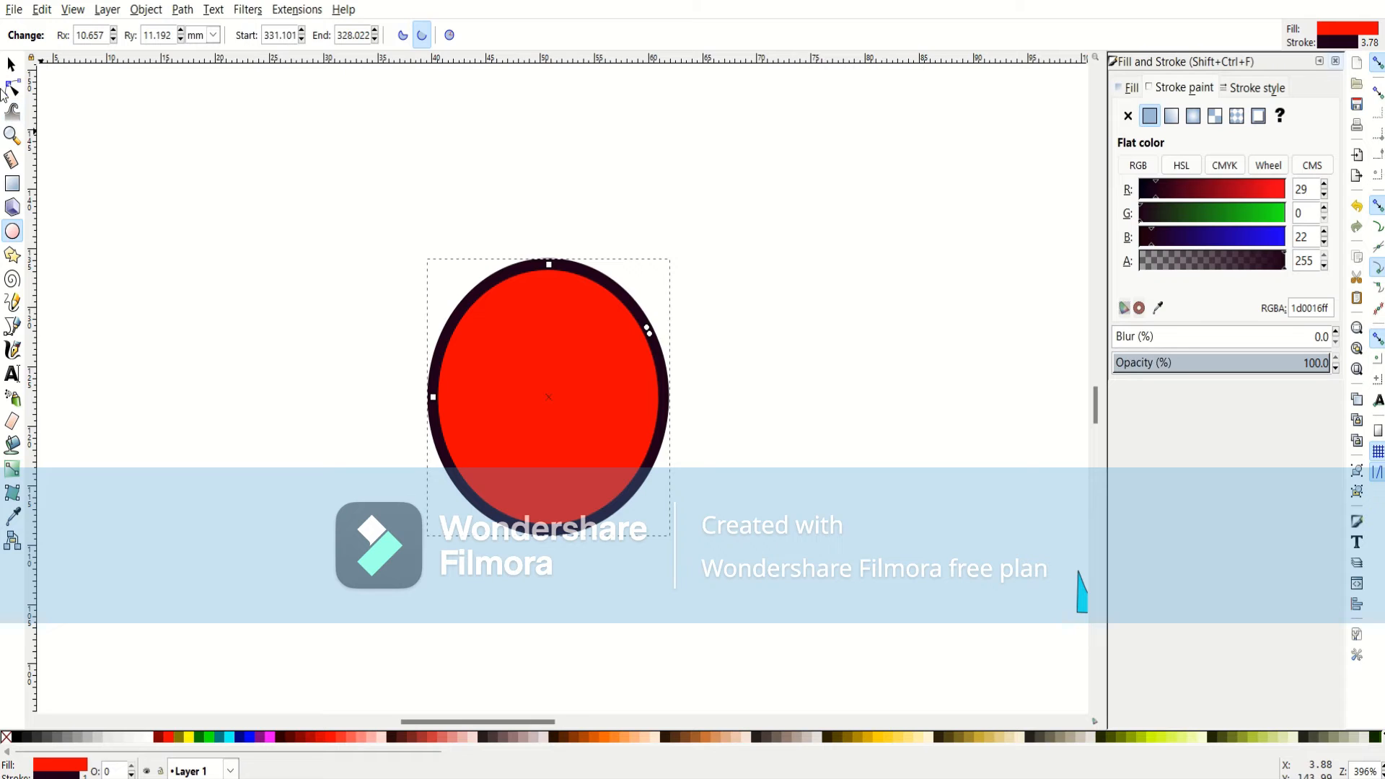
Rescale the red ellipse to about 24 by 23 mm.
left_click(11, 65)
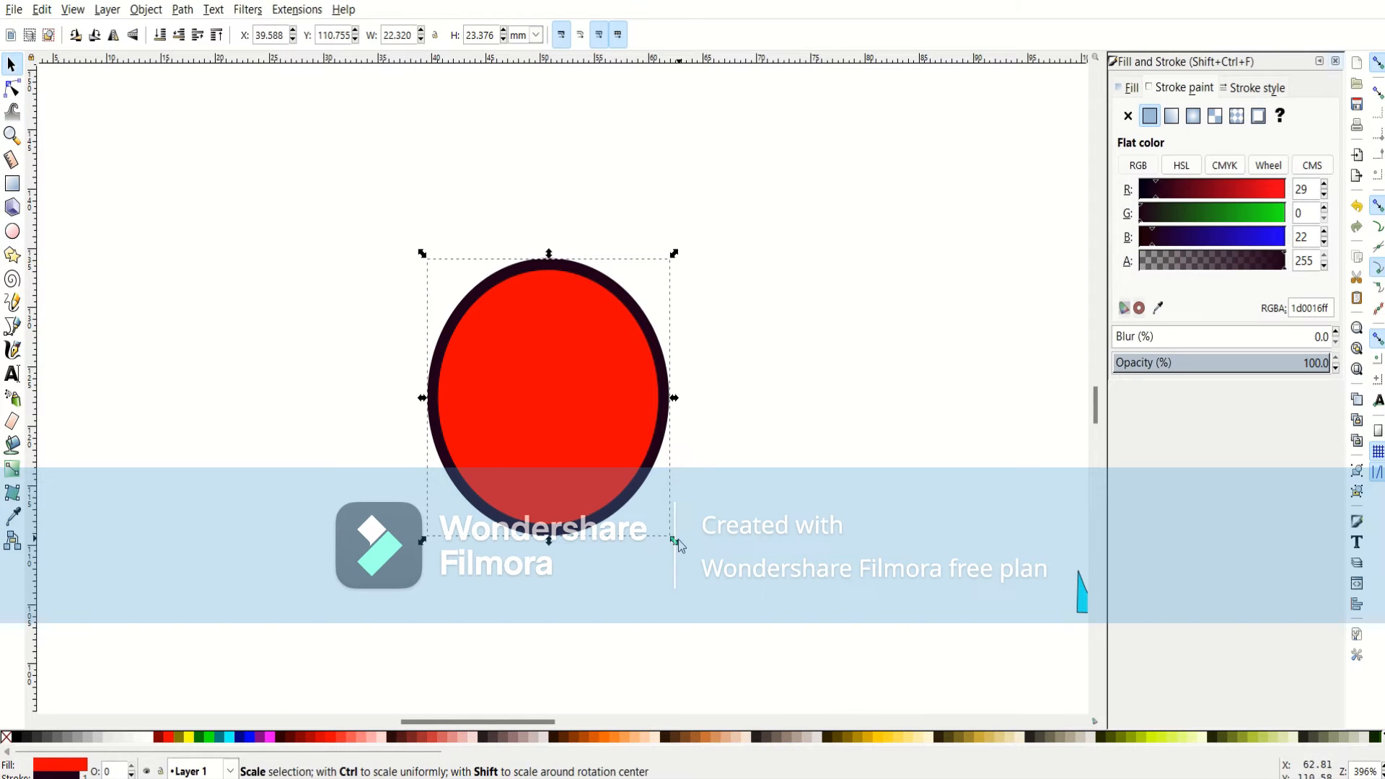
left_click_drag(676, 541, 697, 535)
left_click(768, 296)
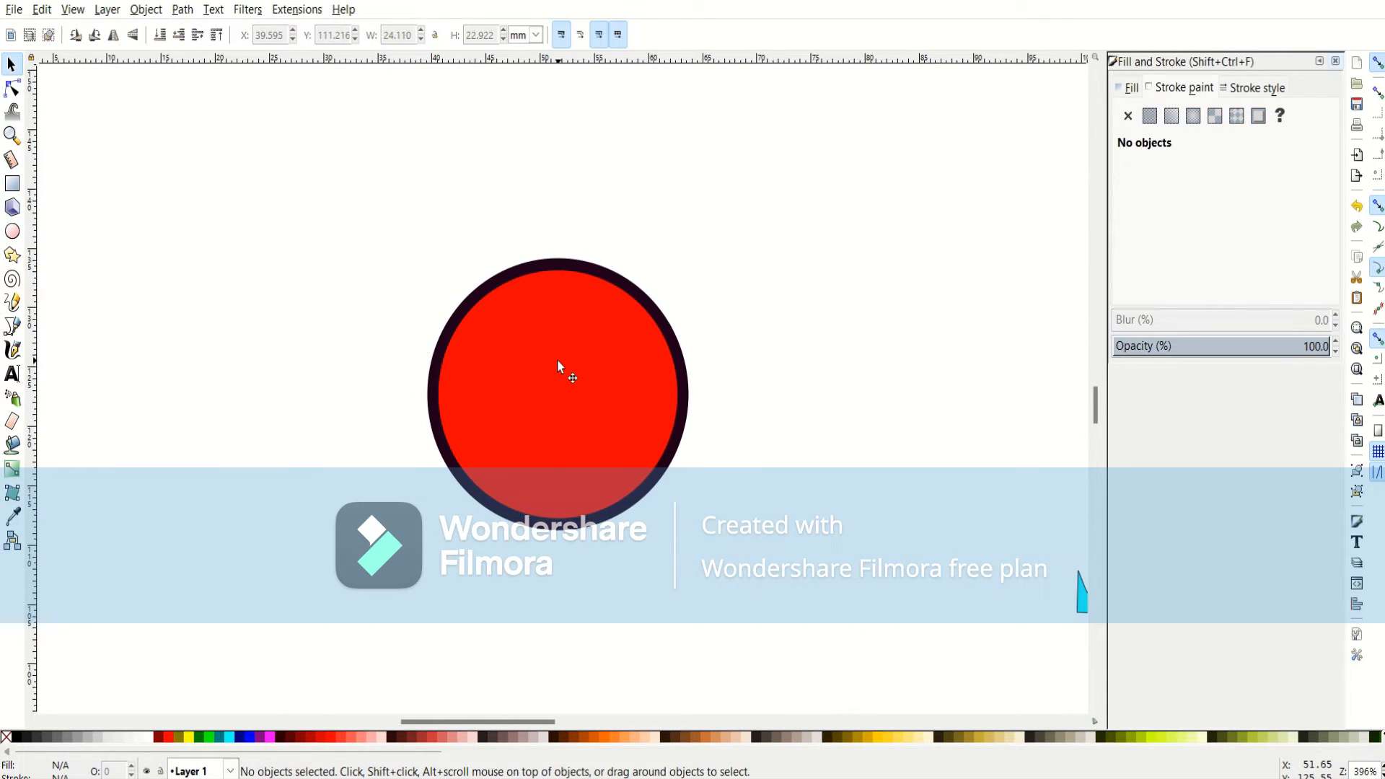
Apply the Button bevel filter to the red ellipse and enlarge it to about 32 by 31 mm.
left_click(557, 360)
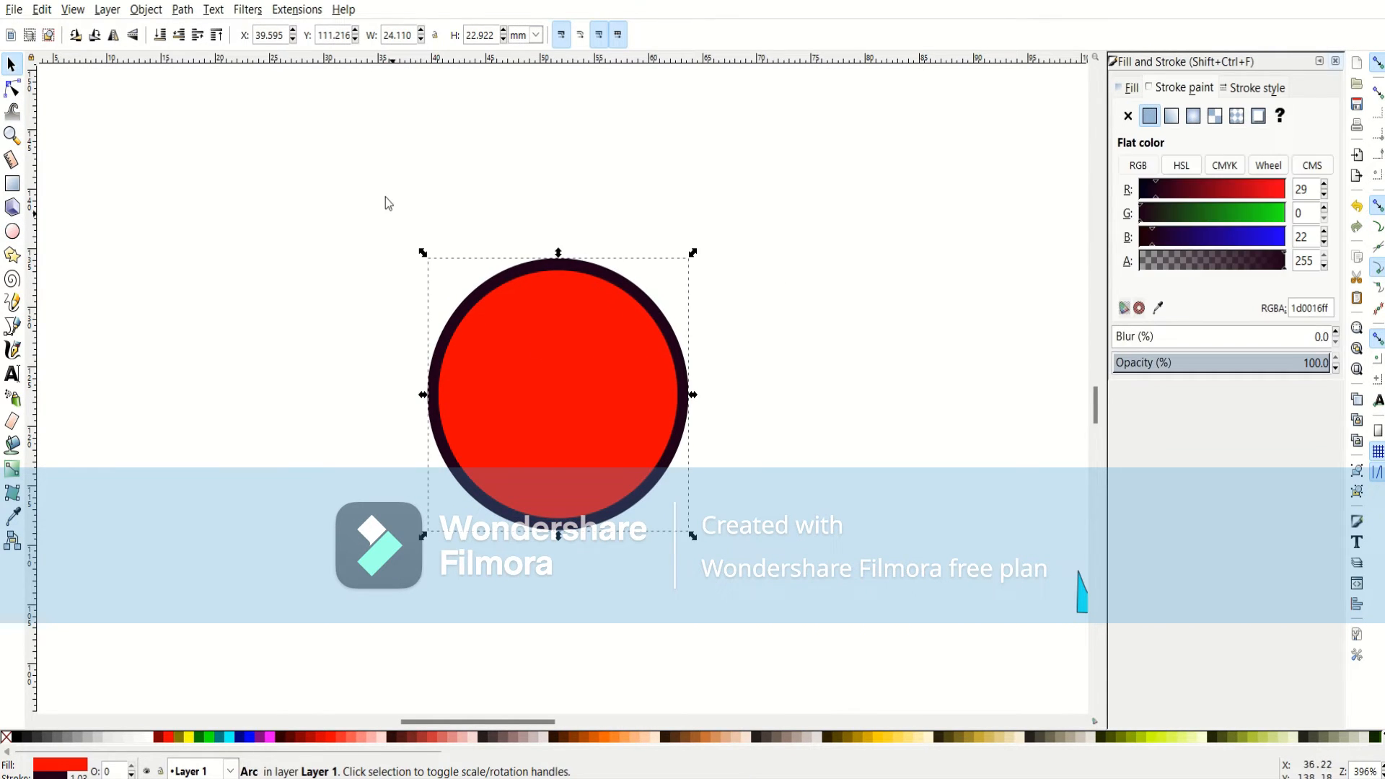
left_click(247, 10)
mouse_move(272, 35)
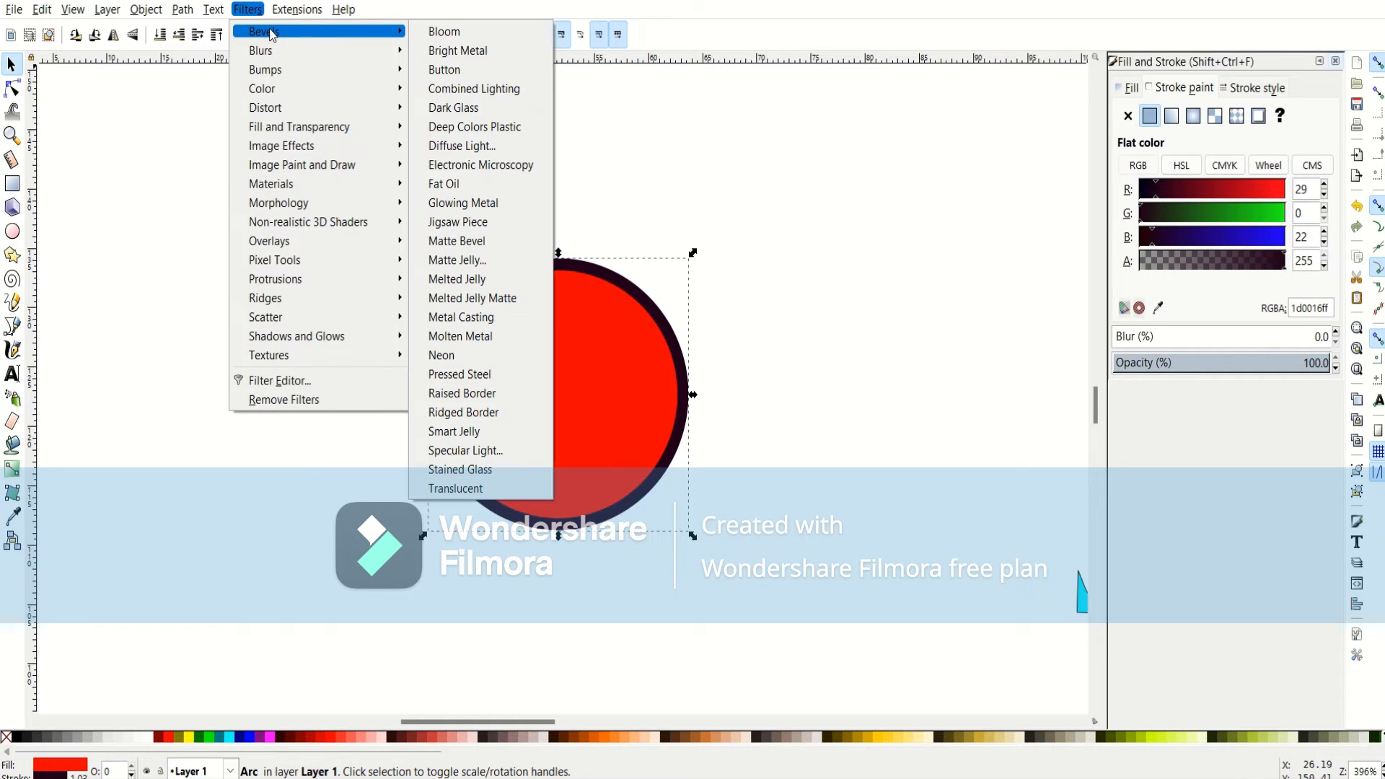
left_click(452, 72)
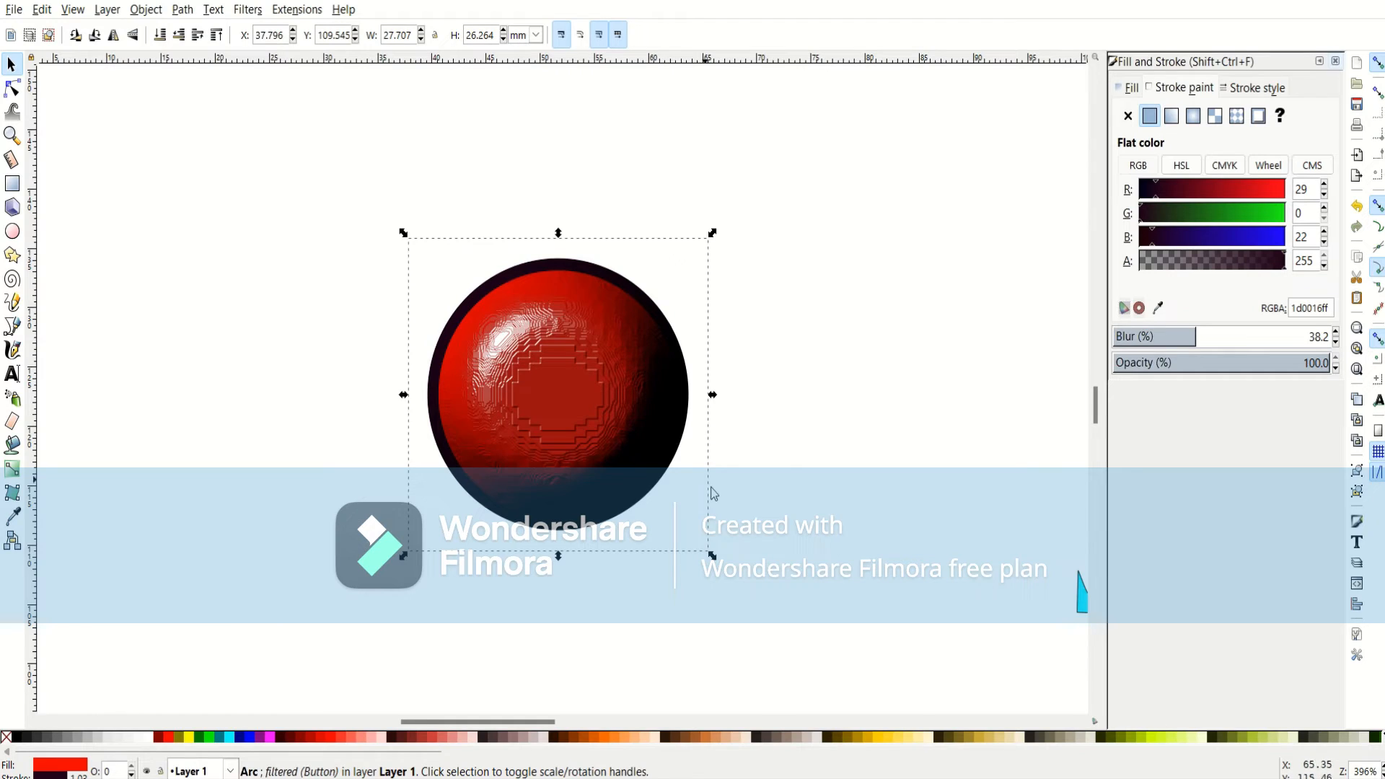
left_click_drag(713, 556, 755, 612)
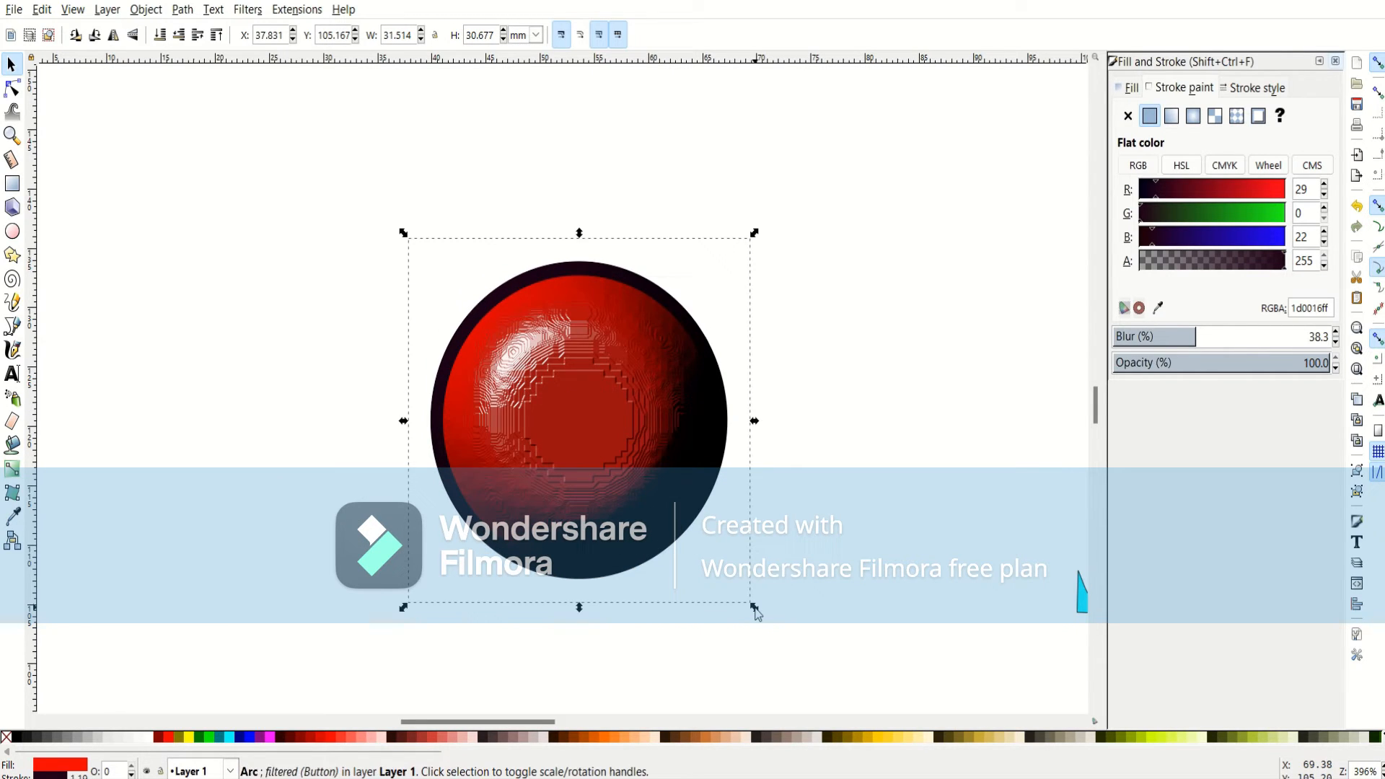
Try yellow, lime, red and grayish-brown fills on the button-styled ellipse, and shrink it to about 23 by 23 mm.
left_click(188, 737)
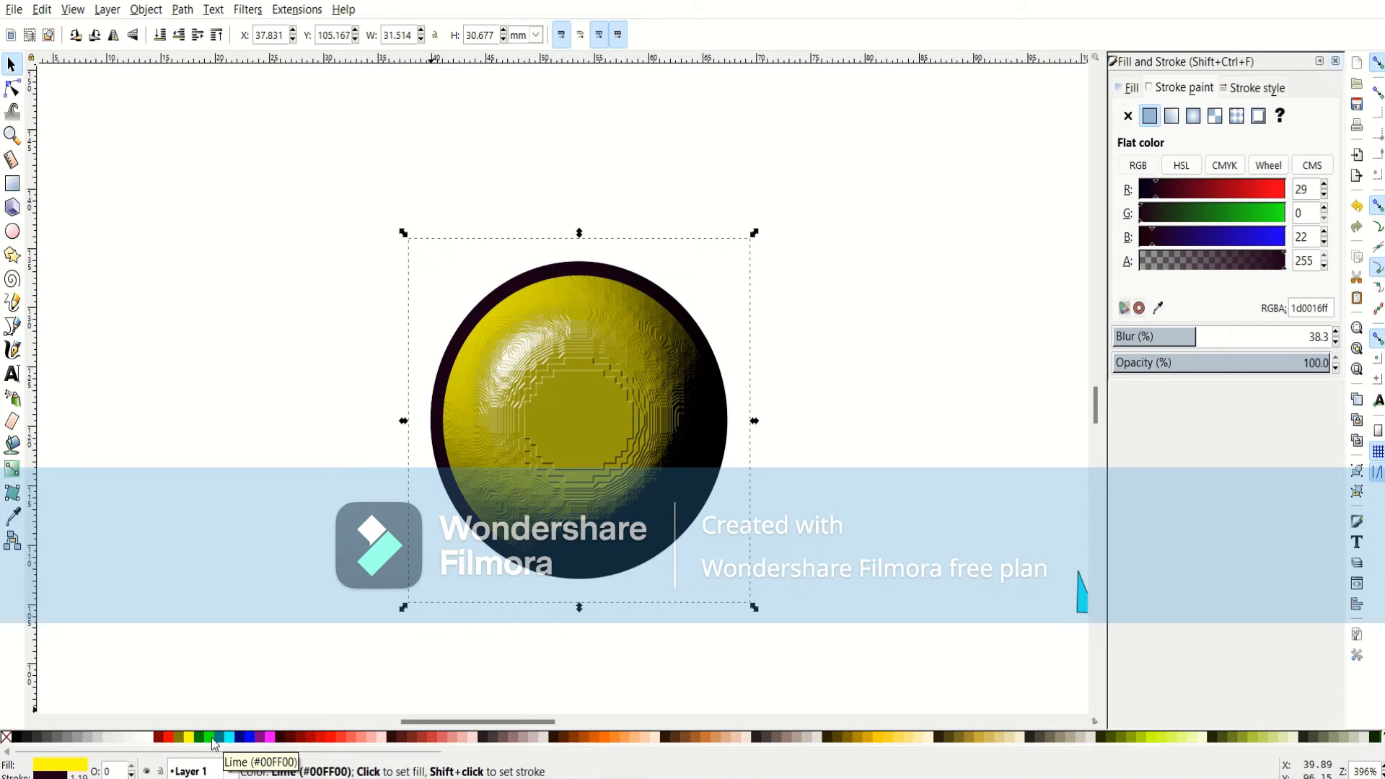
left_click(209, 737)
left_click(168, 736)
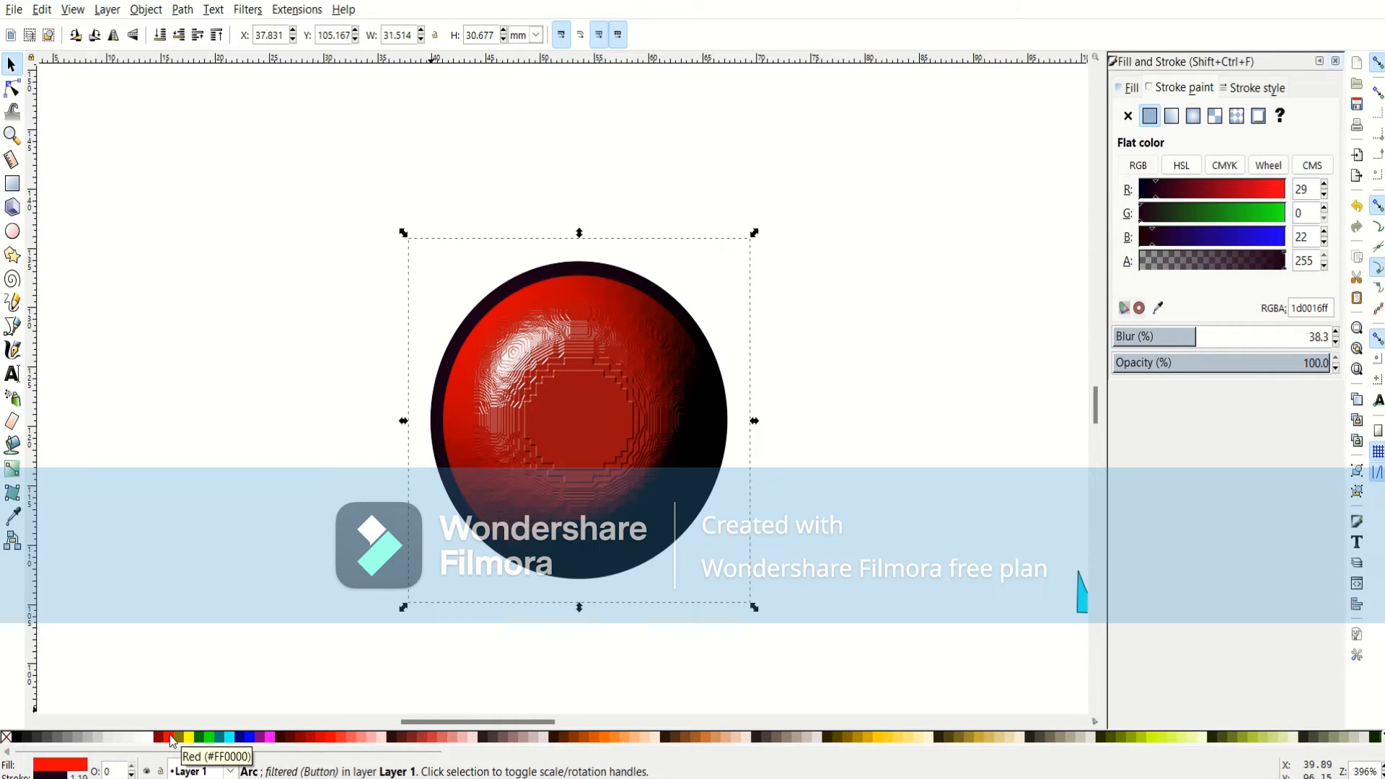
left_click(507, 737)
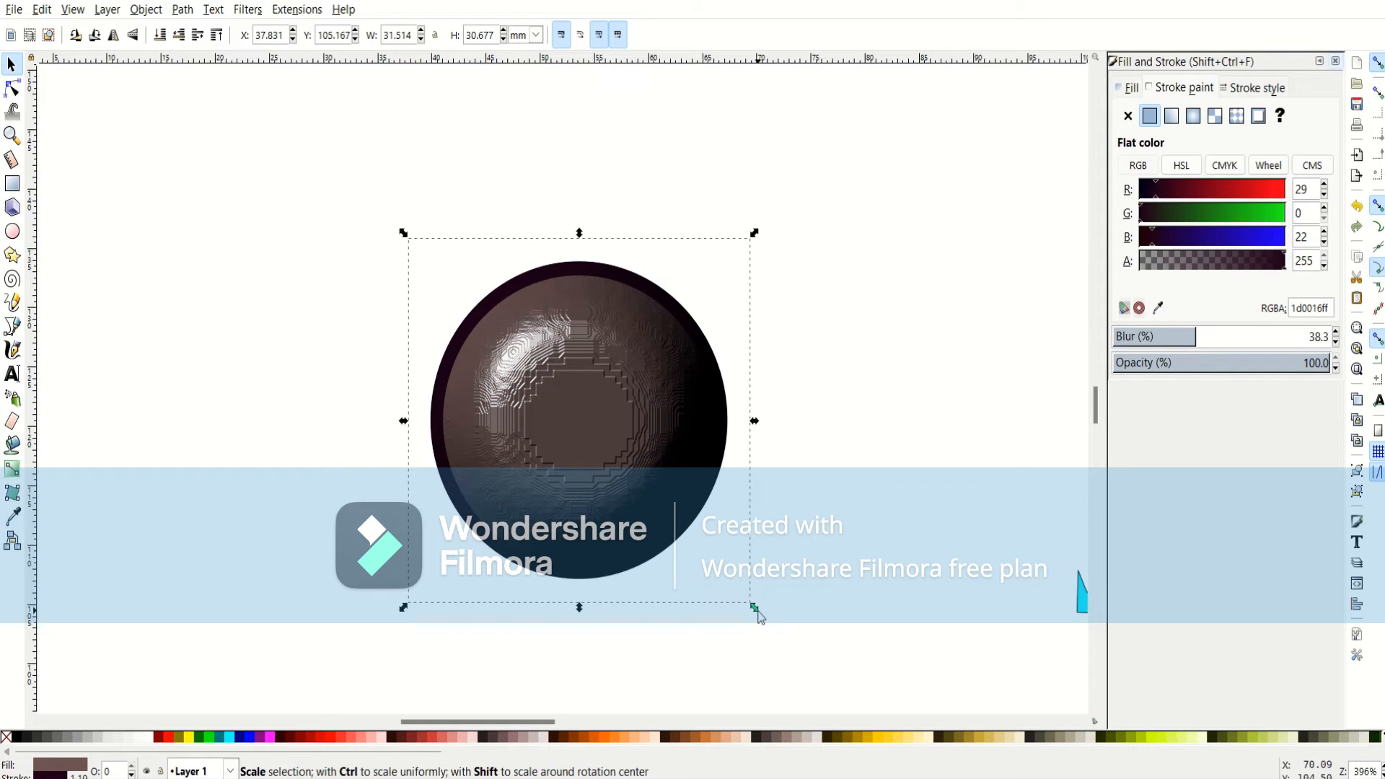
left_click_drag(755, 608, 662, 513)
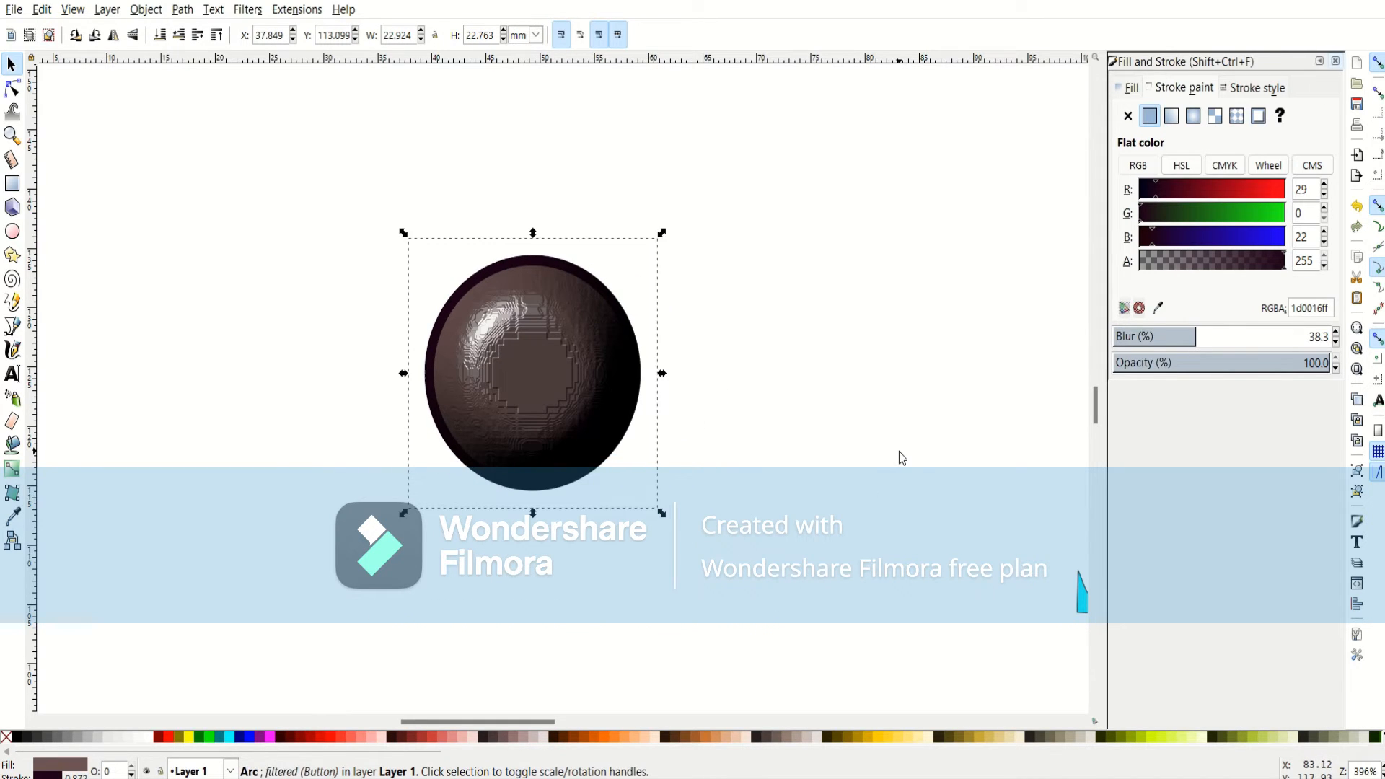
Undo the resizing, the fill color trials and the Button filter on the ellipse.
key("ctrl+z")
key("ctrl+z")
key("ctrl+z")
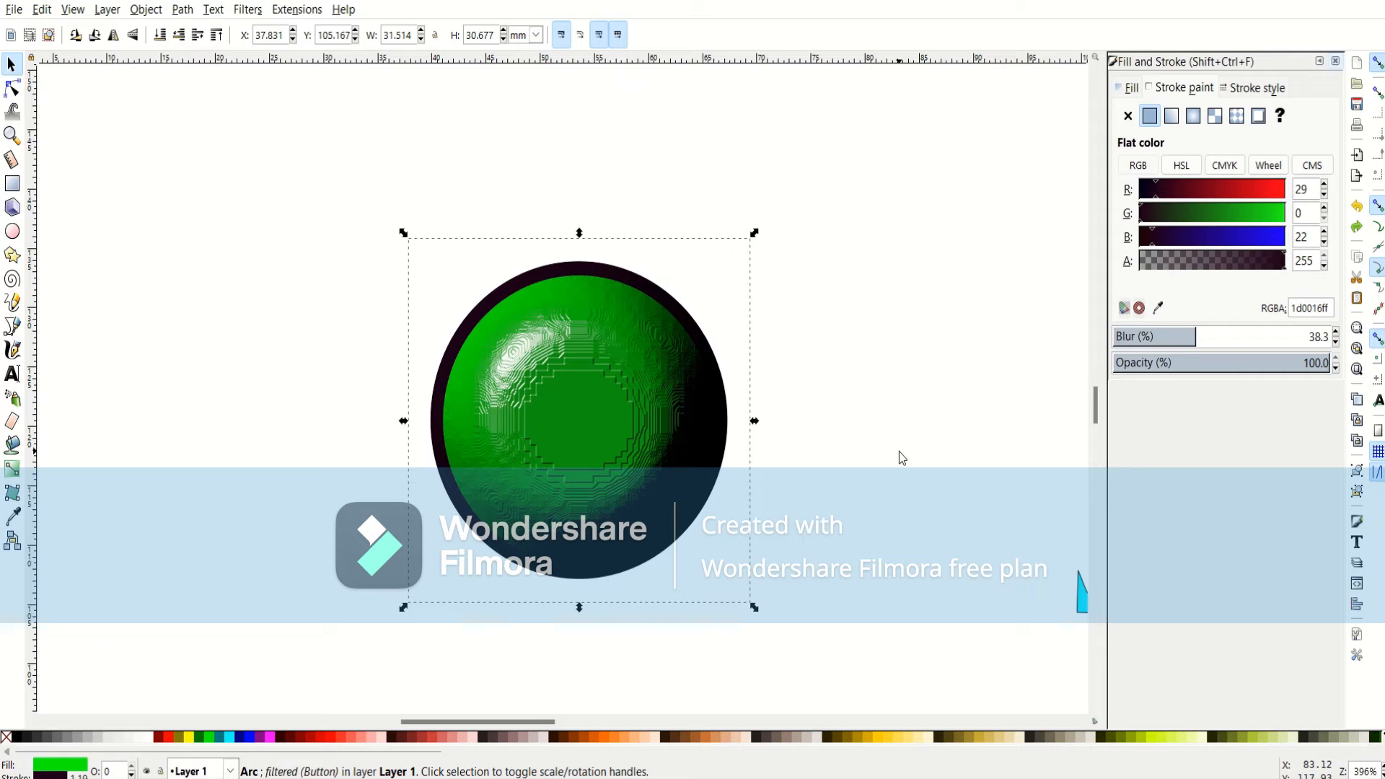
key("ctrl+z")
key("ctrl+z")
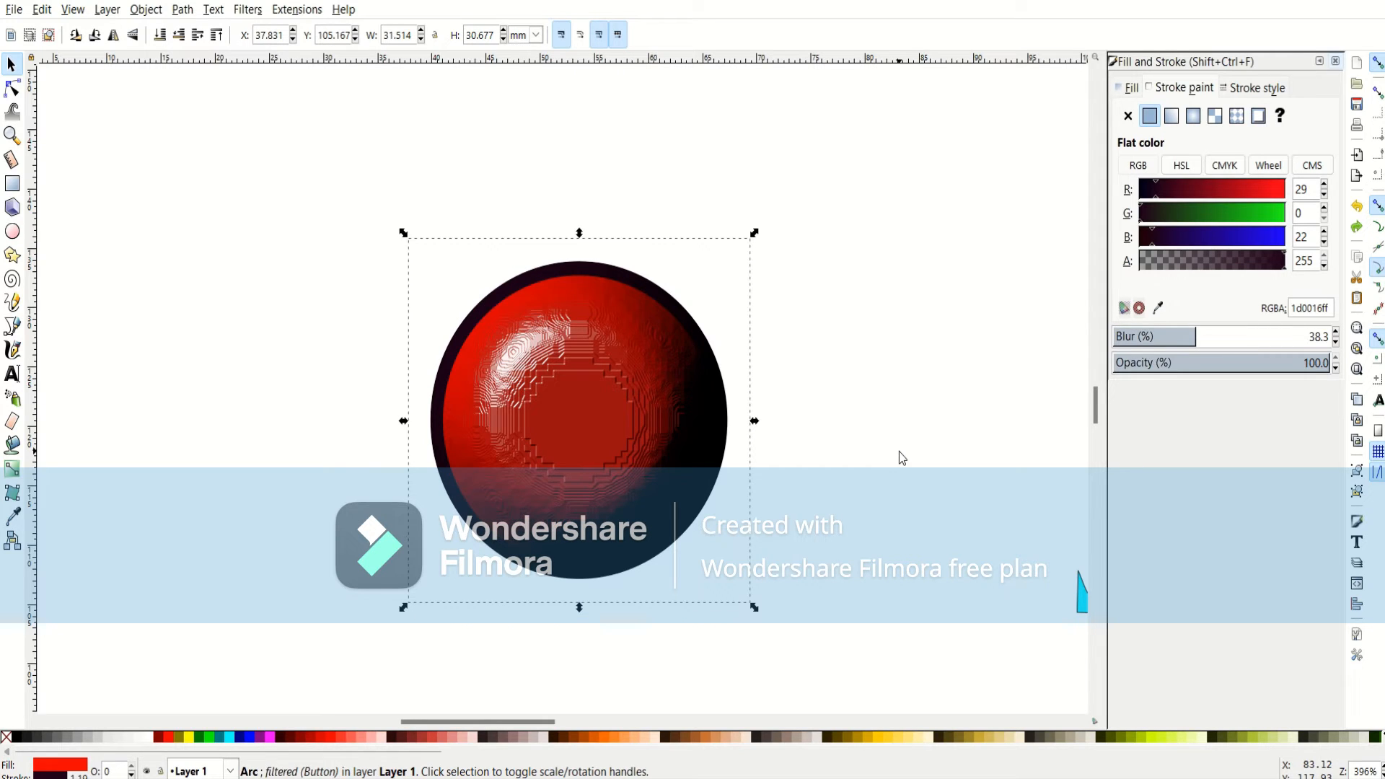
key("ctrl+z")
key("ctrl+z")
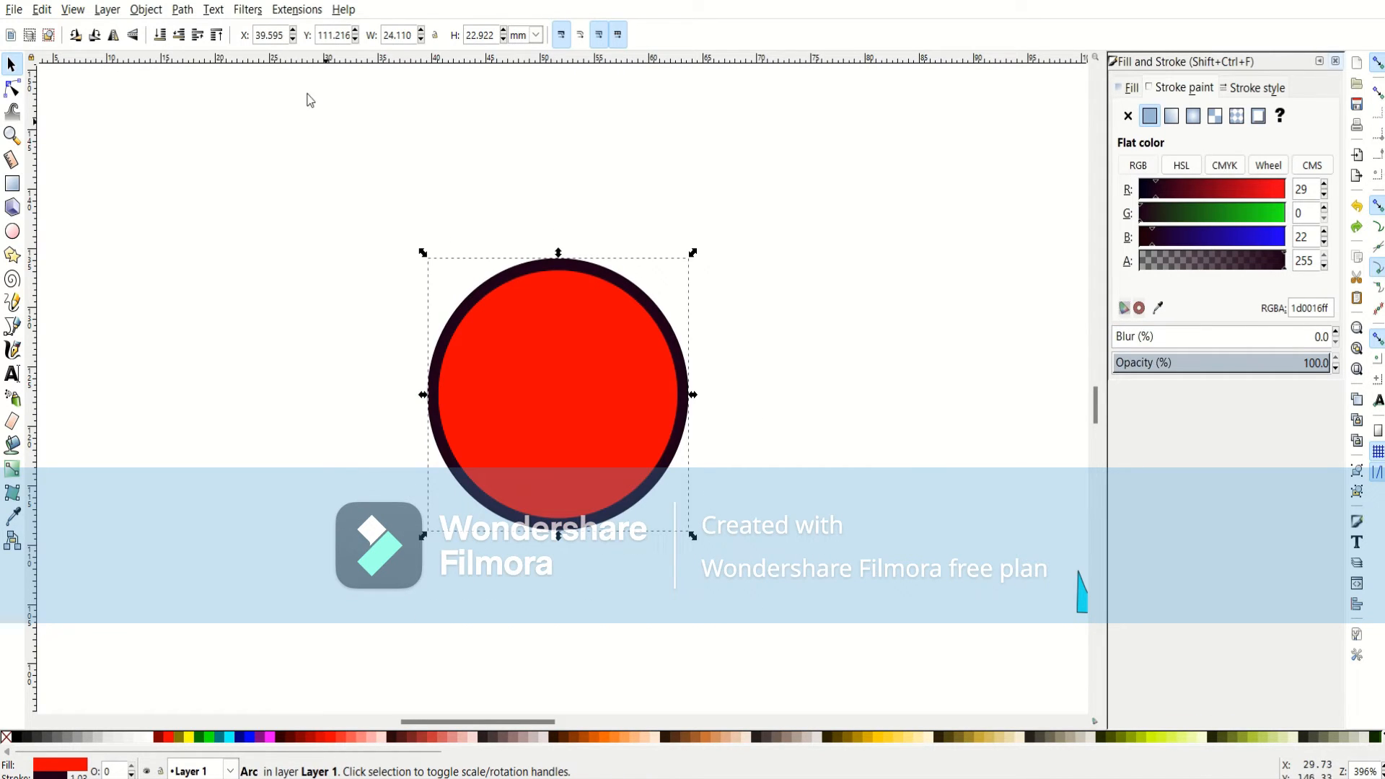
Try the Blur filter with 2.00 horizontal and vertical blur on the red ellipse, shrink it to about 21 by 21 mm, and undo both.
left_click(249, 10)
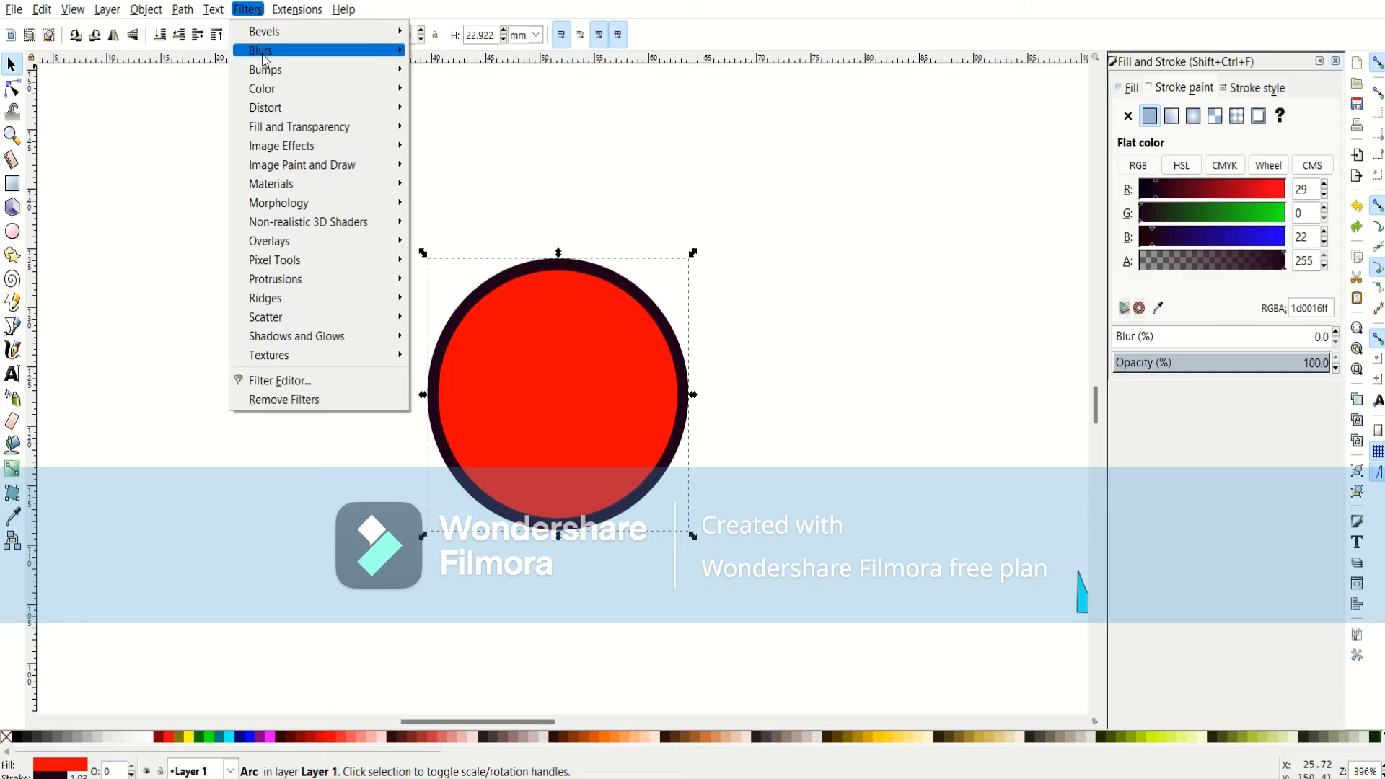
mouse_move(264, 60)
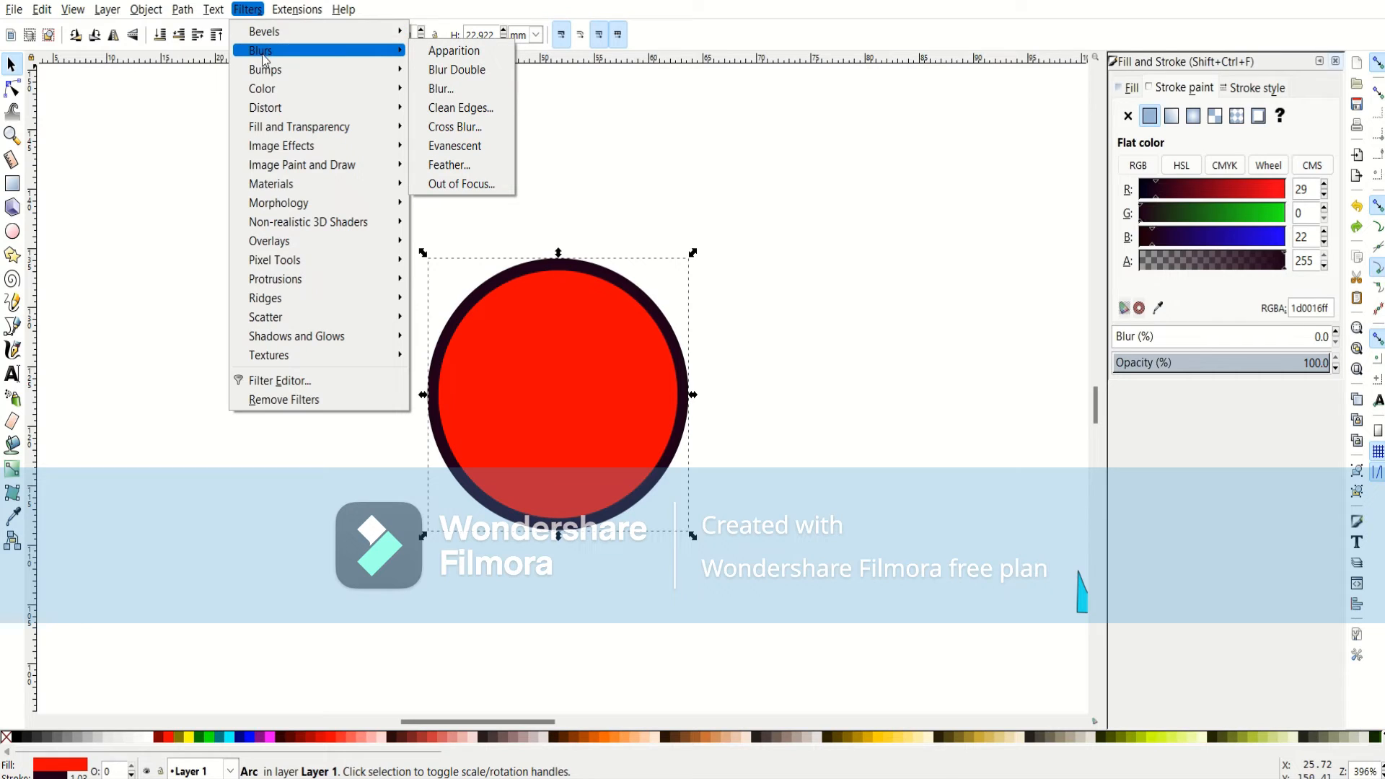
left_click(469, 88)
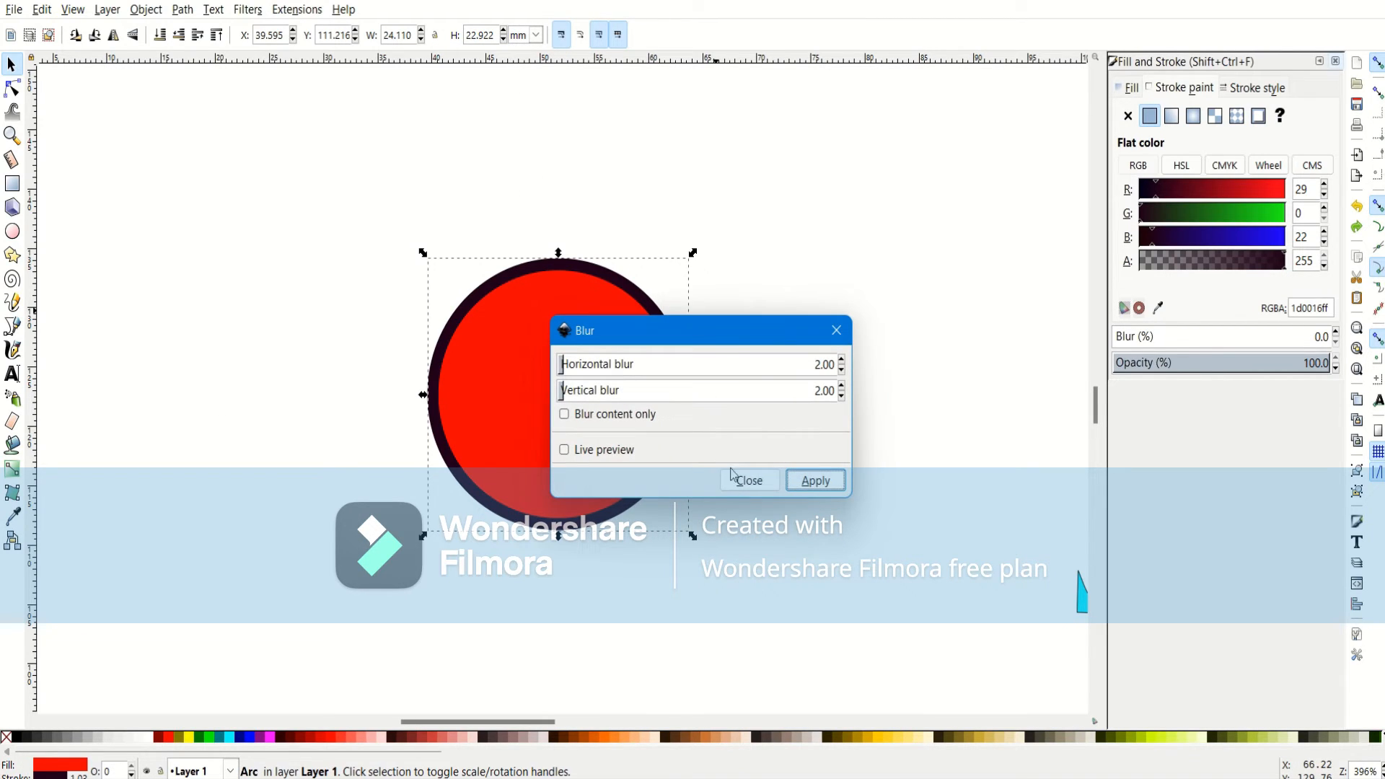
left_click(815, 480)
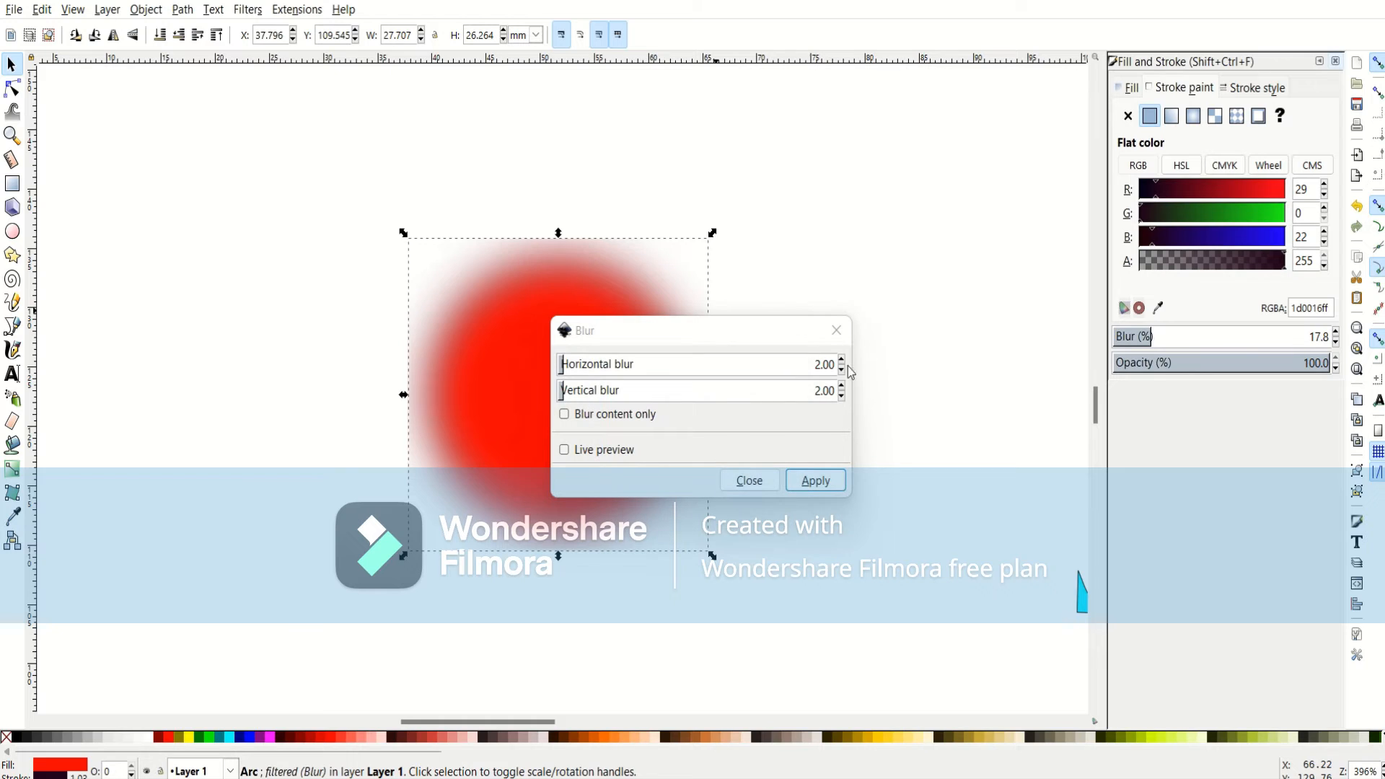
left_click(749, 480)
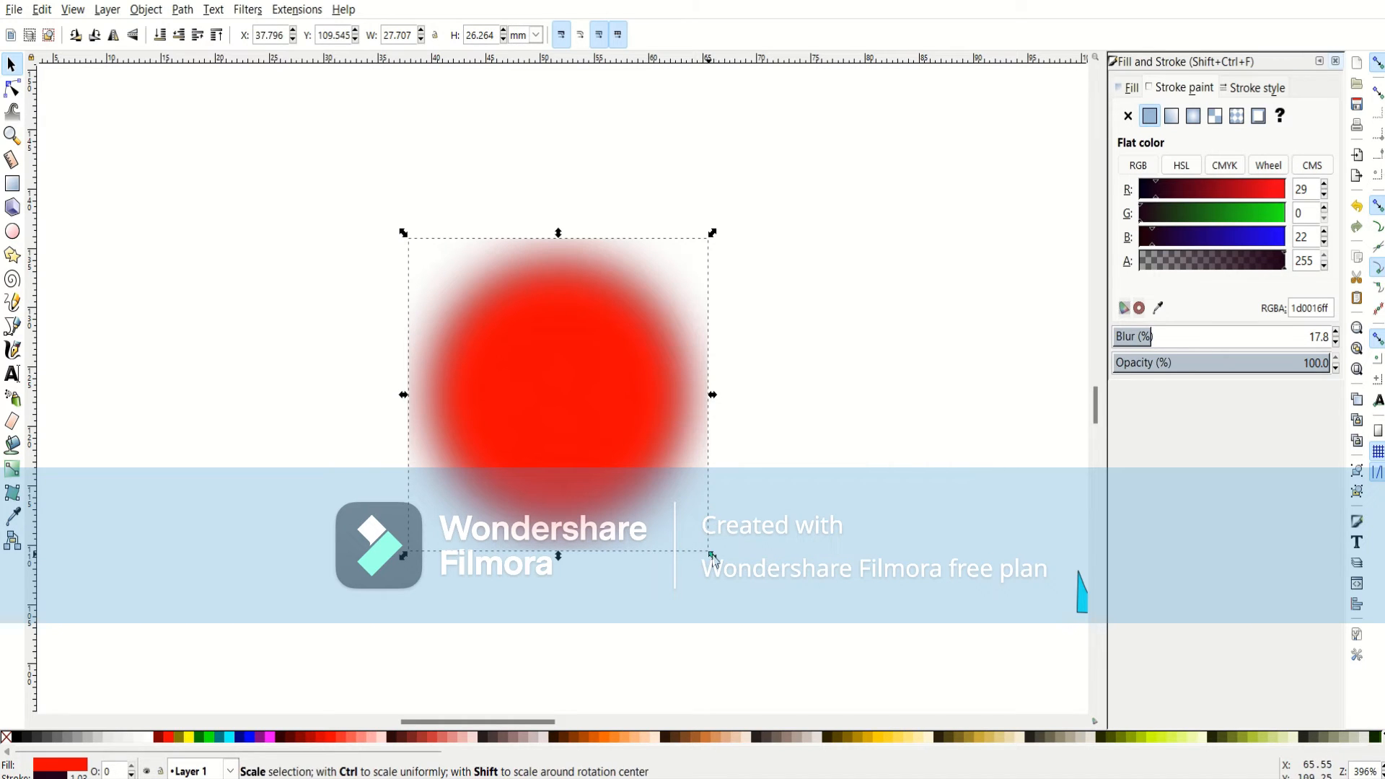
mouse_move(712, 555)
left_mouse_down()
mouse_move(769, 616)
mouse_move(660, 515)
left_mouse_up()
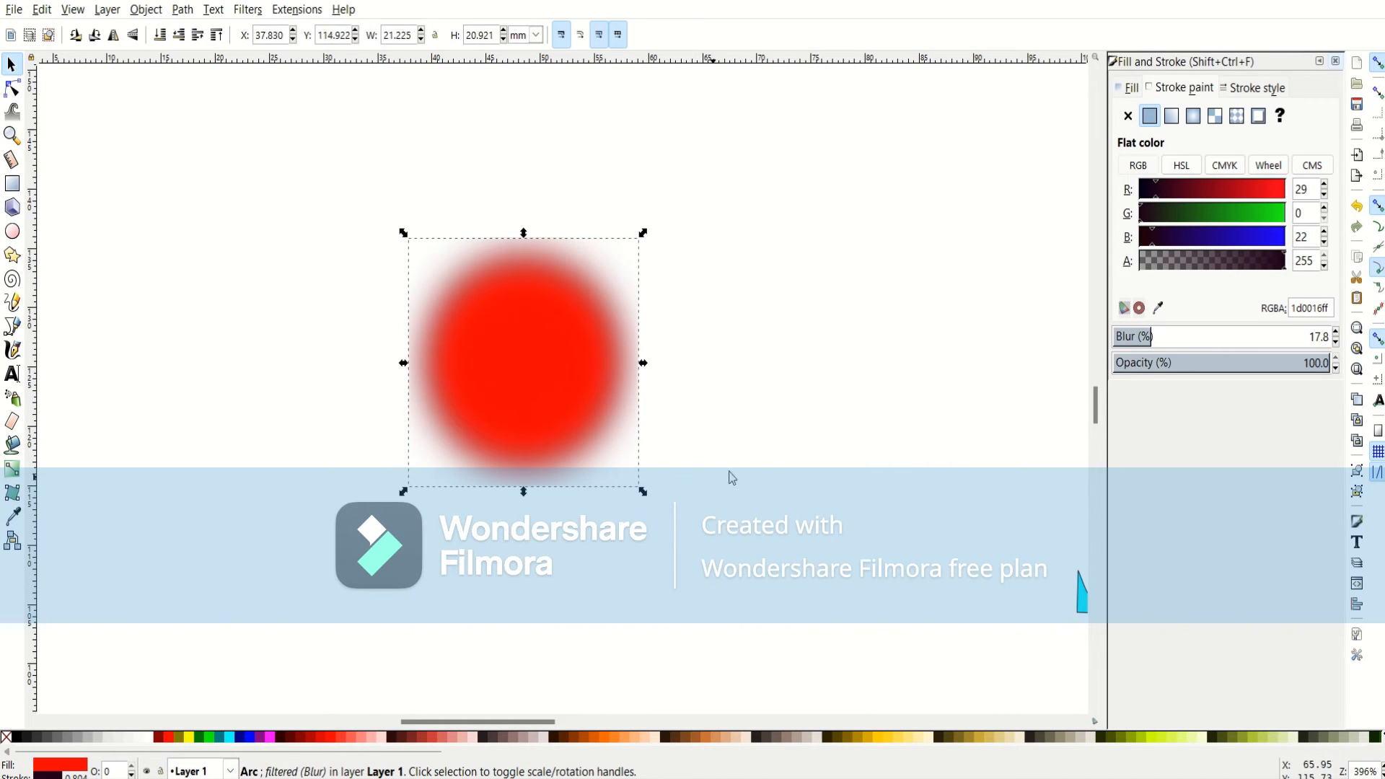
key("ctrl+z")
key("ctrl+z")
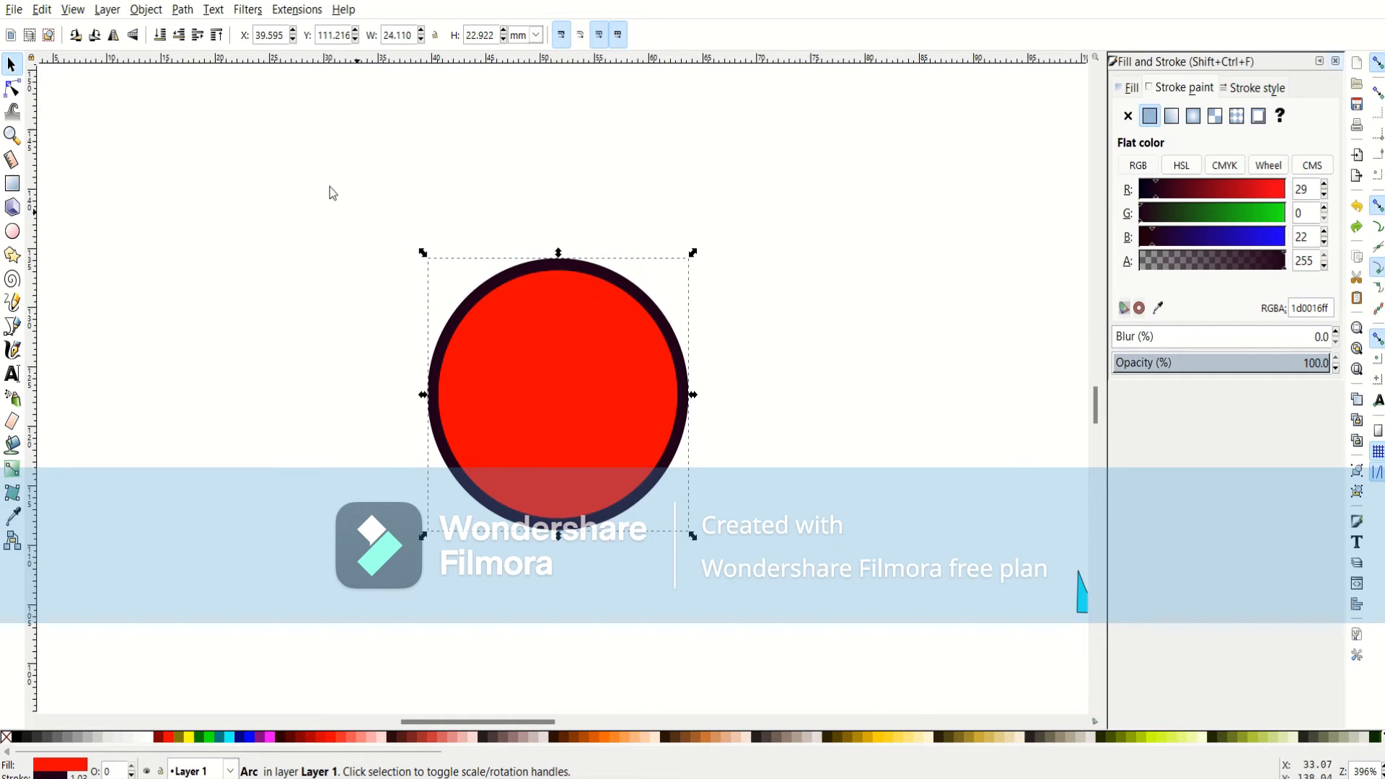
Try the 3D Wood material filter on the red ellipse, shrink it to about 32 by 32 mm, and undo both.
left_click(258, 9)
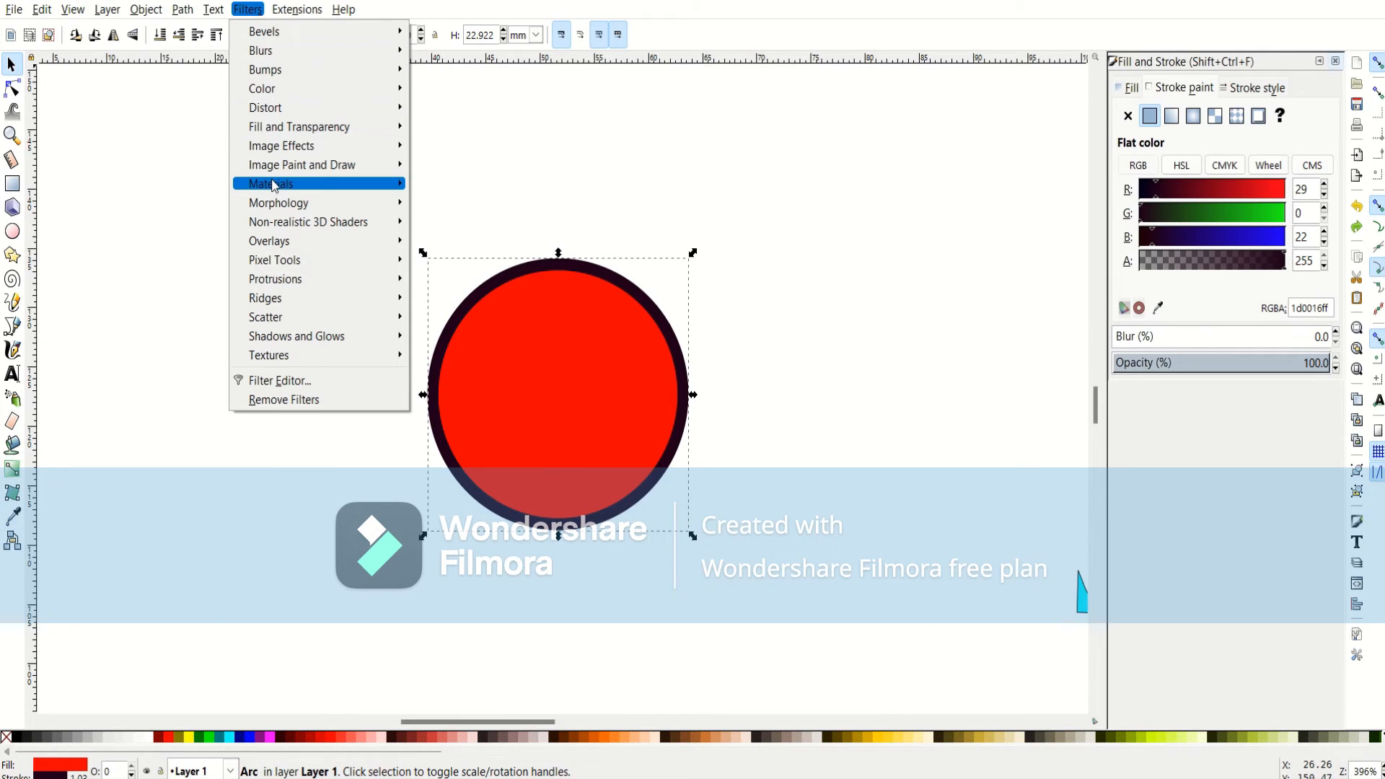
mouse_move(274, 186)
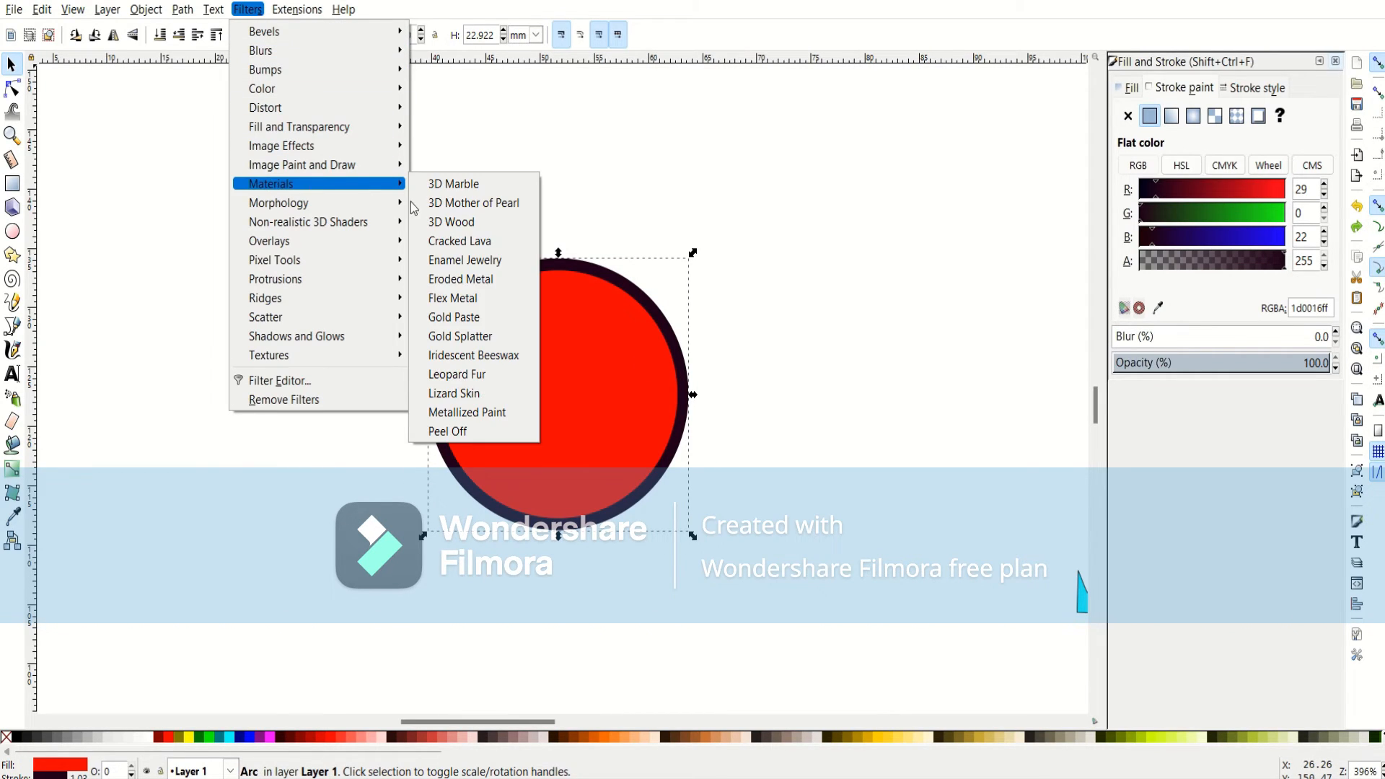
left_click(466, 223)
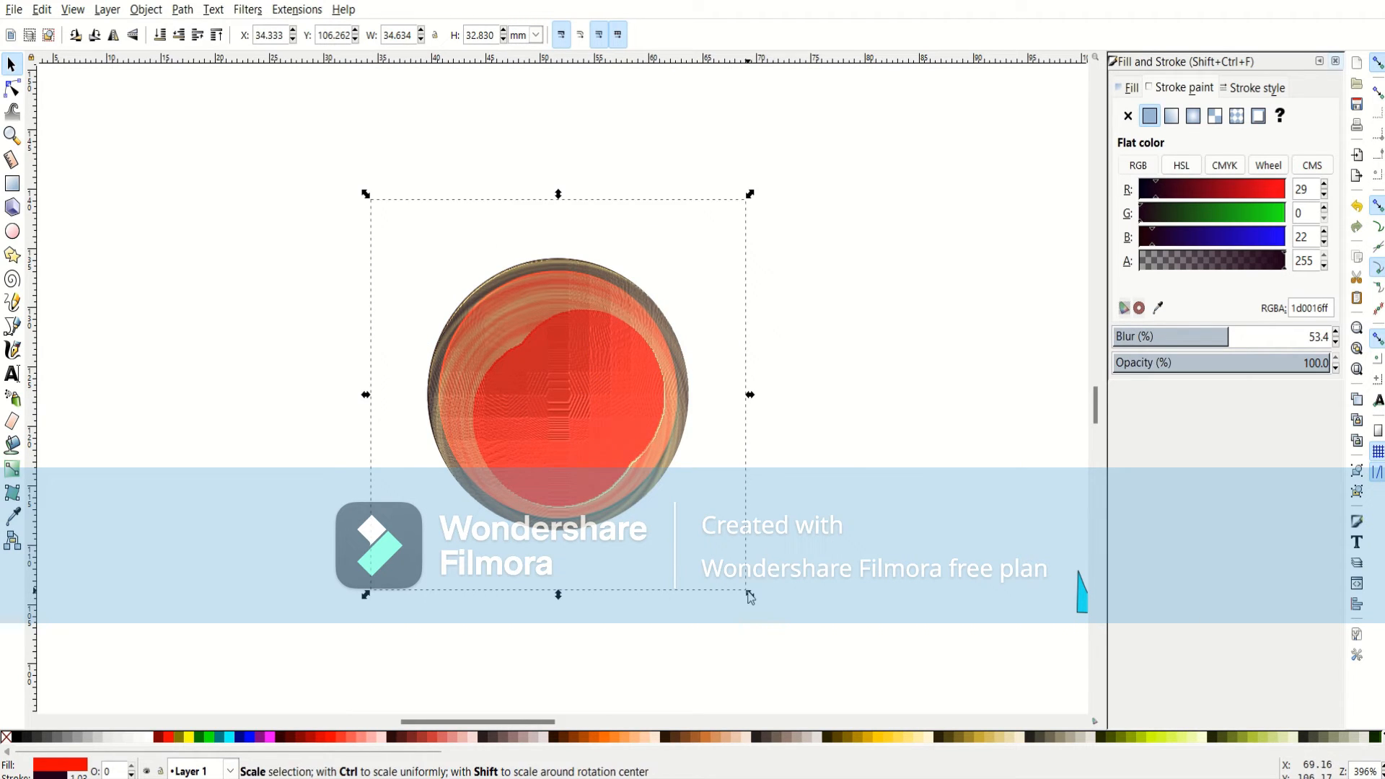
left_click_drag(750, 593, 718, 578)
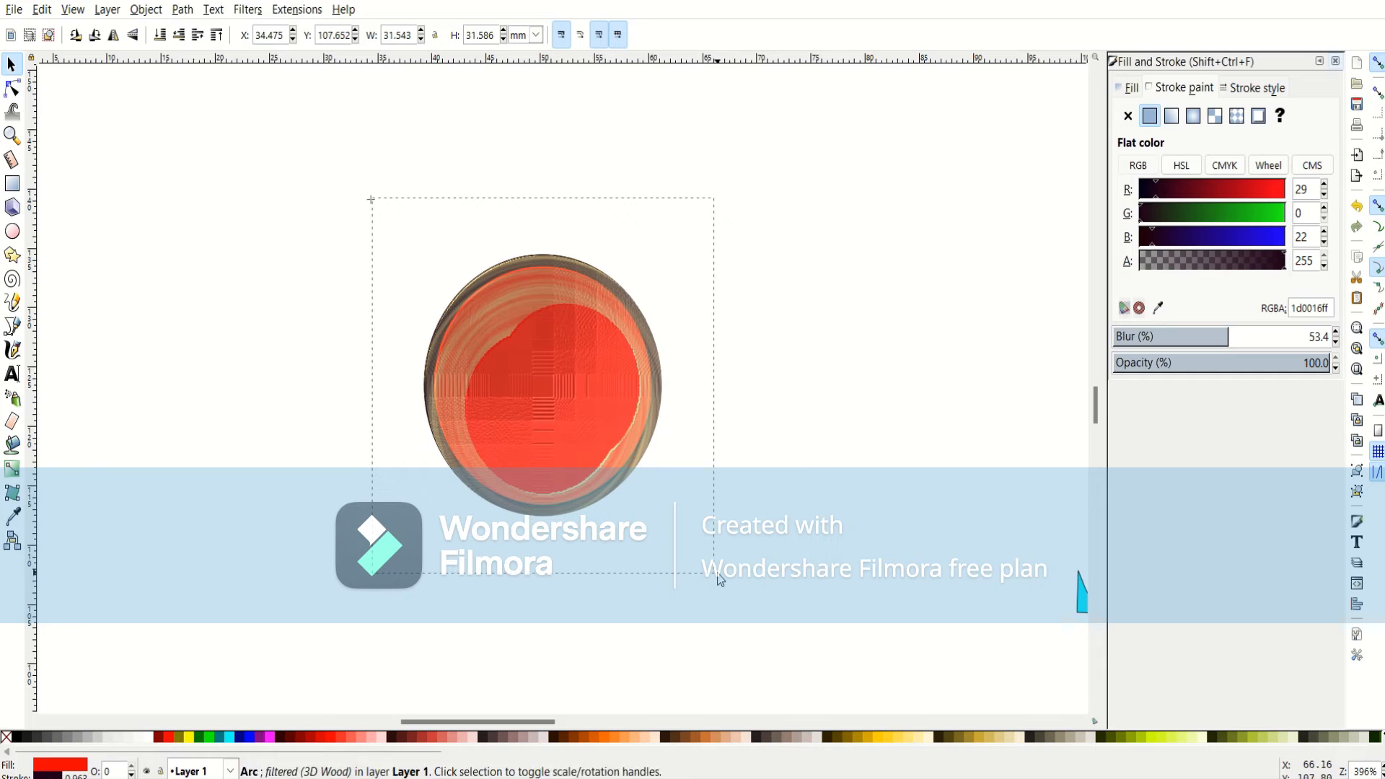
key("ctrl+z")
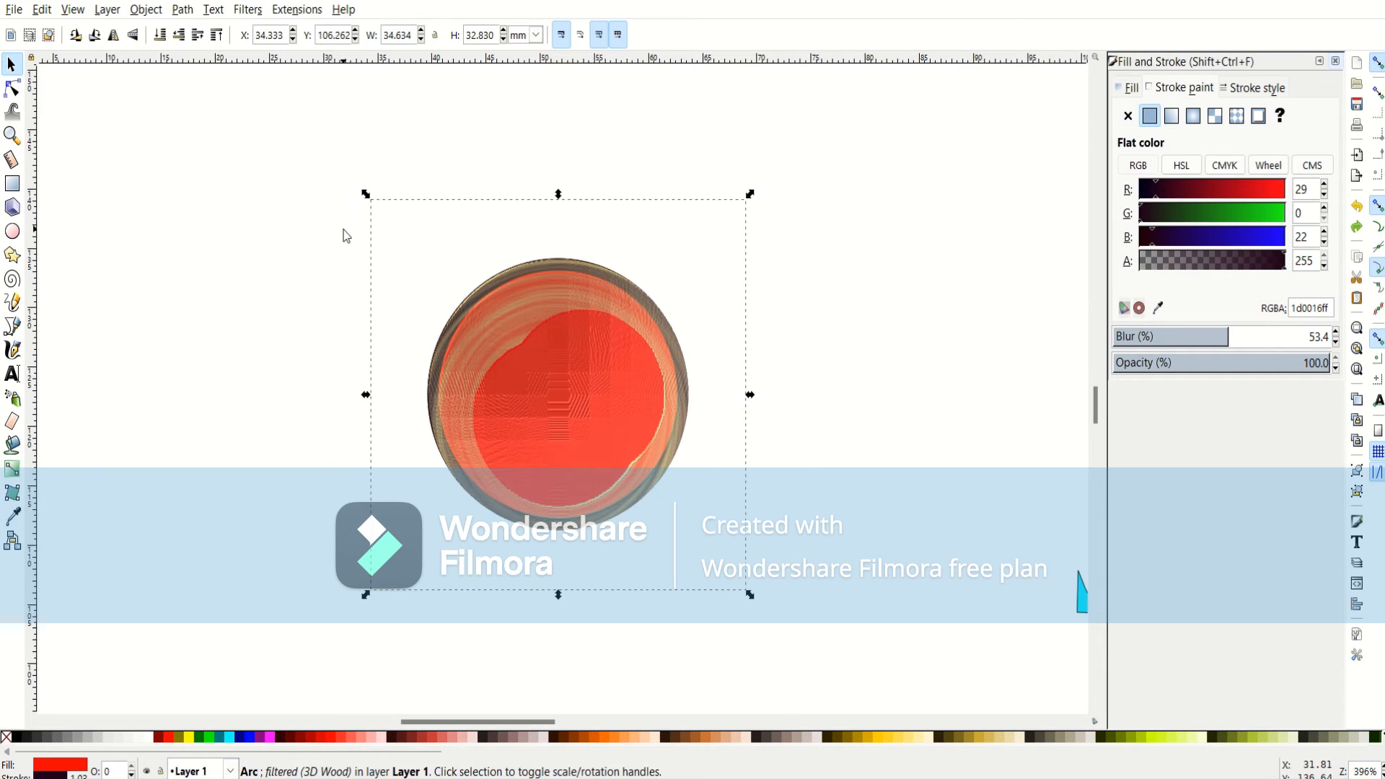
key("ctrl+z")
Apply the Flatten Transparency filter to the red ellipse.
left_click(249, 10)
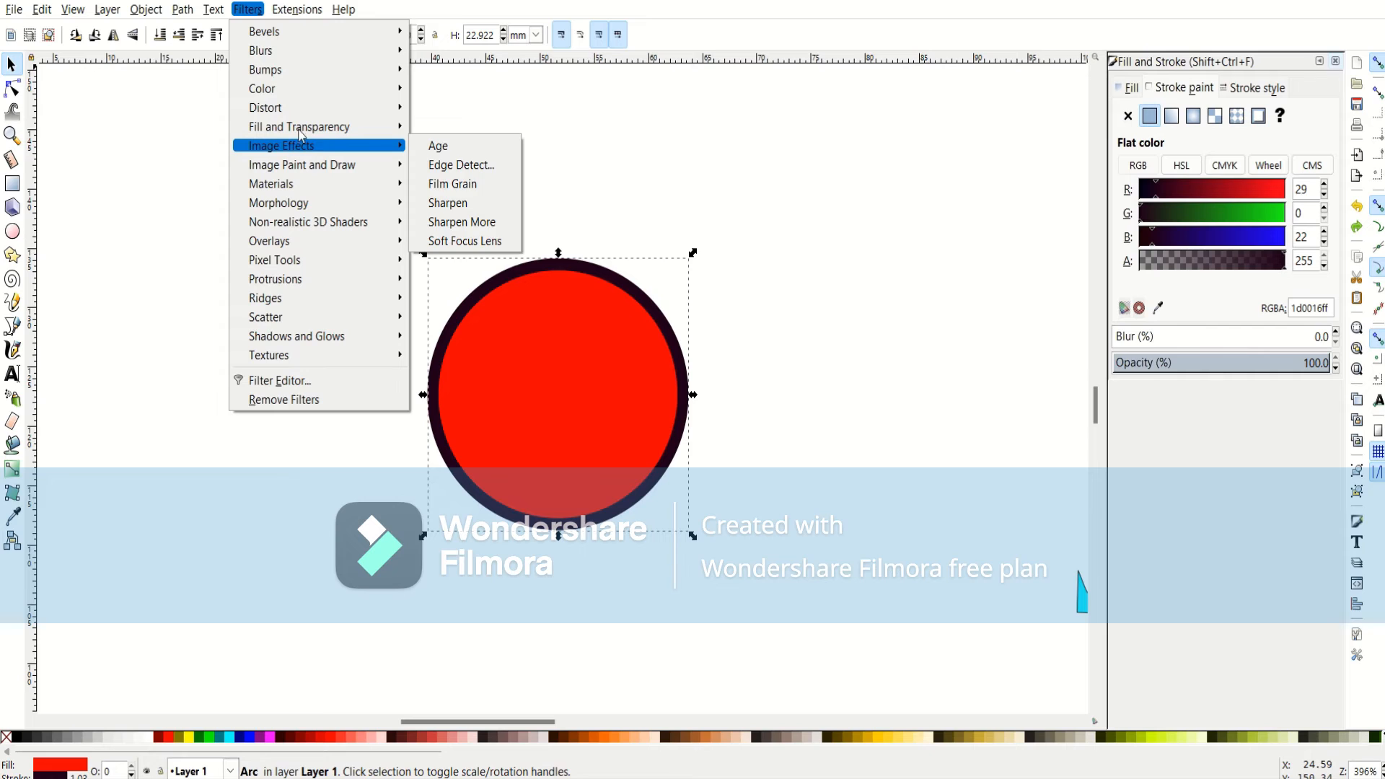
mouse_move(302, 134)
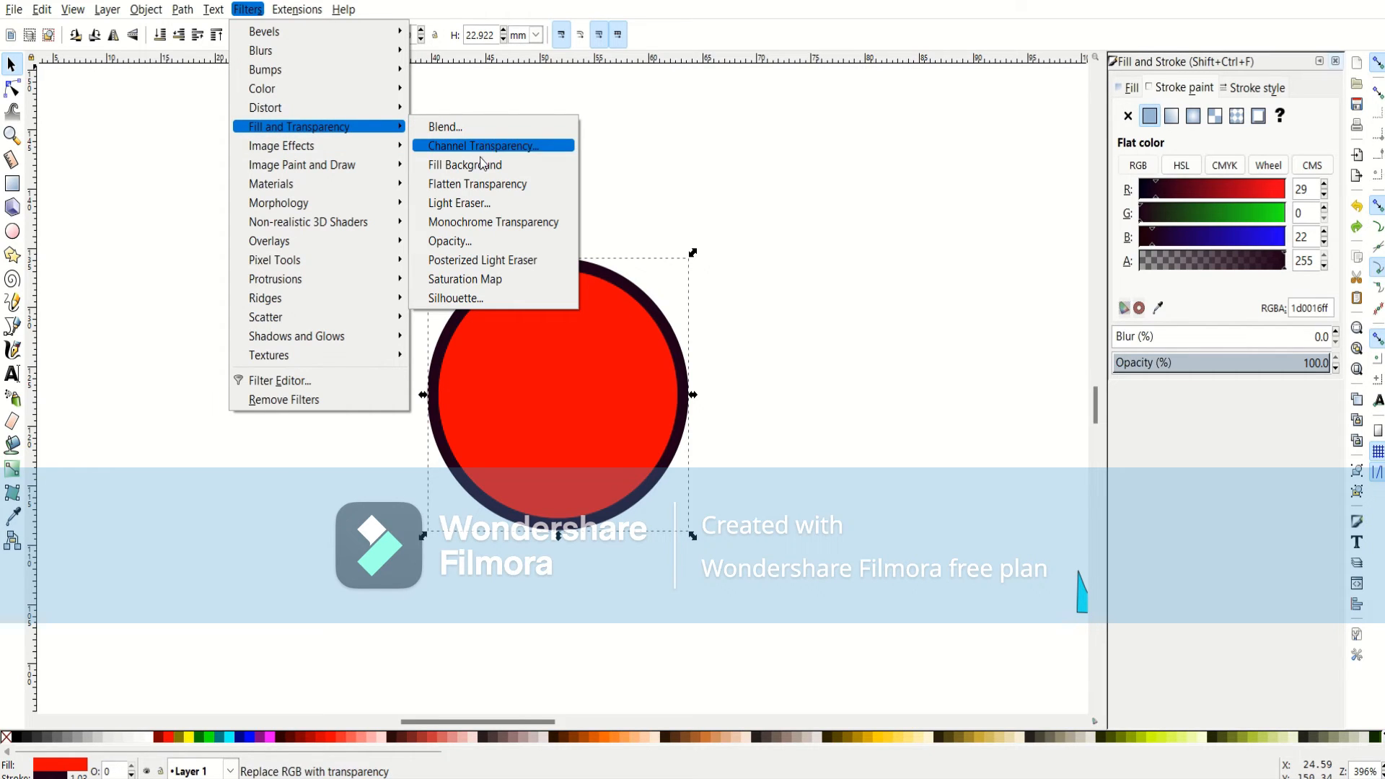
left_click(523, 188)
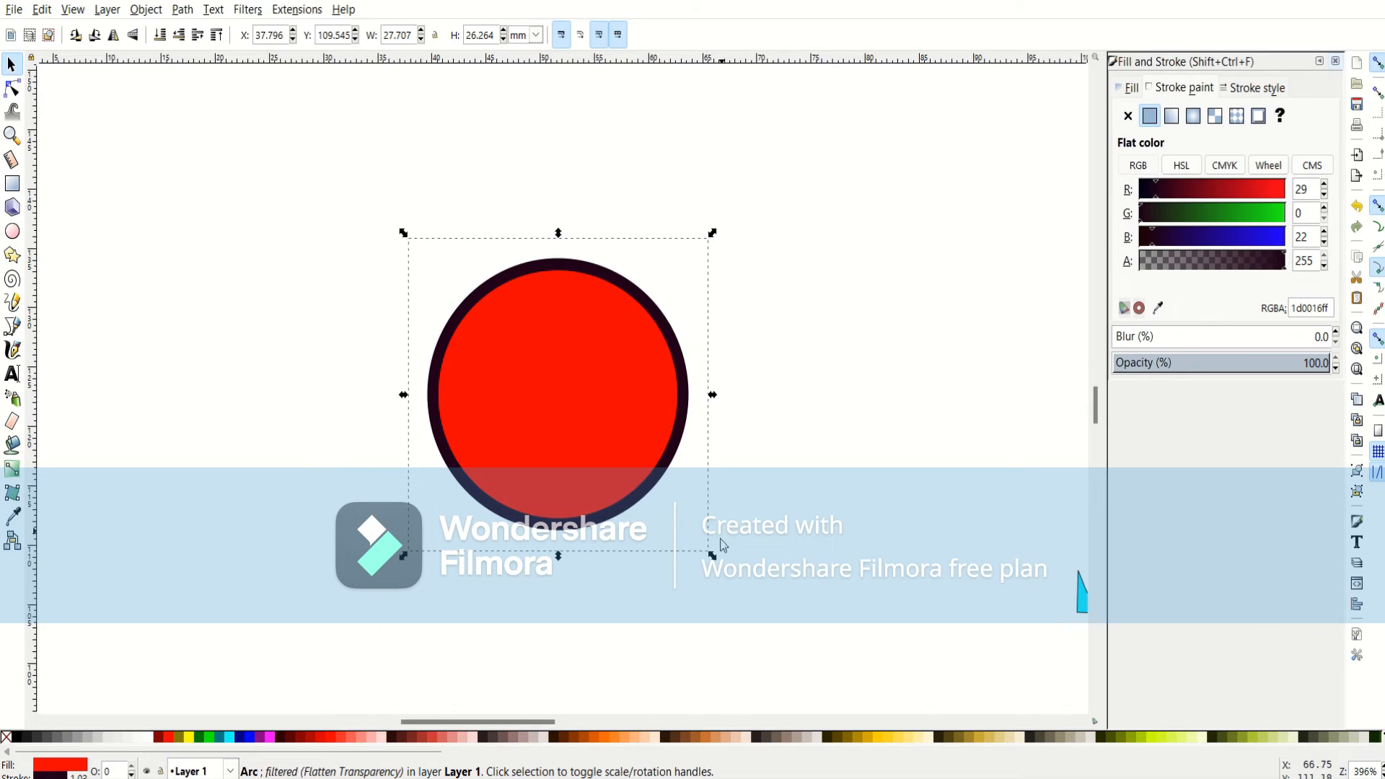
Apply the inverted Brilliance filter with brightness 2.00, over-saturation 0.50 and lightness 0.00, and shrink the ellipse to about 20 by 19 mm.
left_click(248, 11)
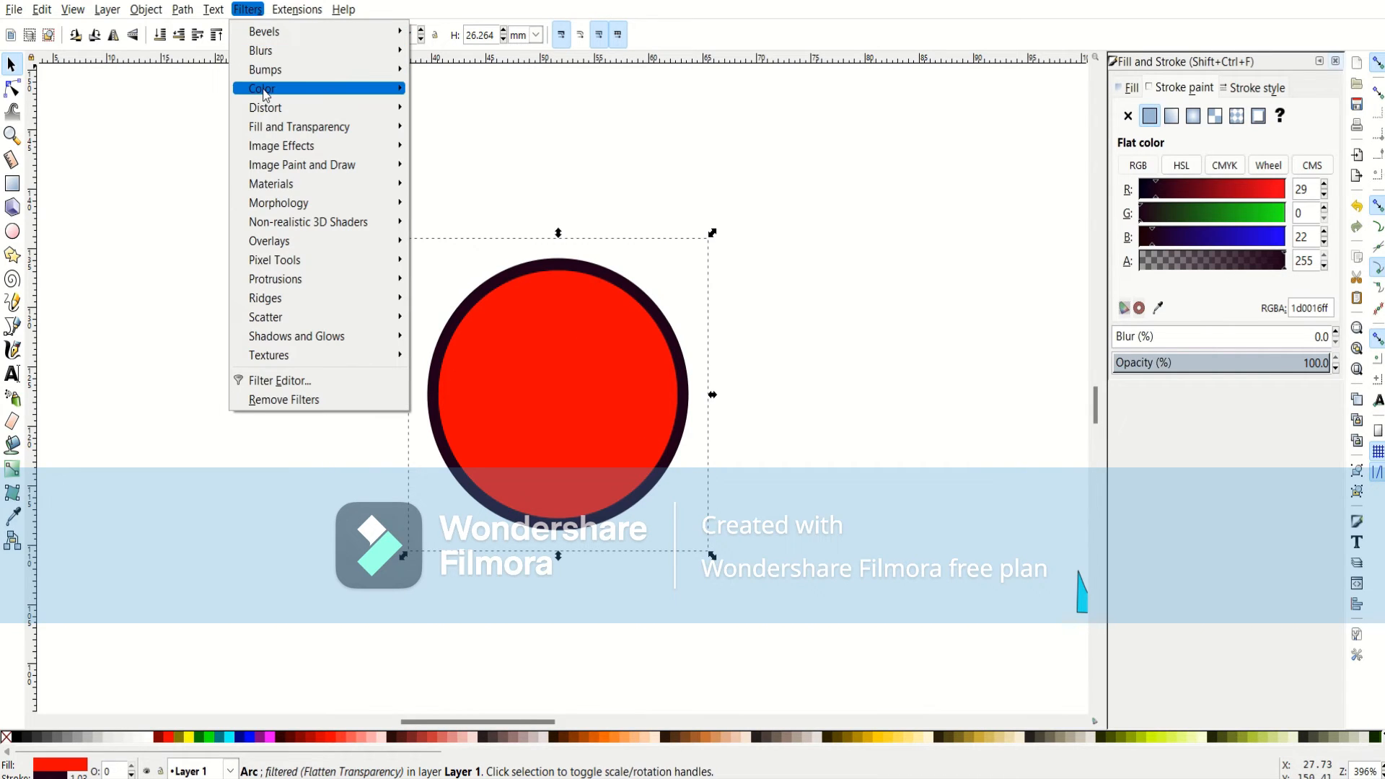
mouse_move(264, 92)
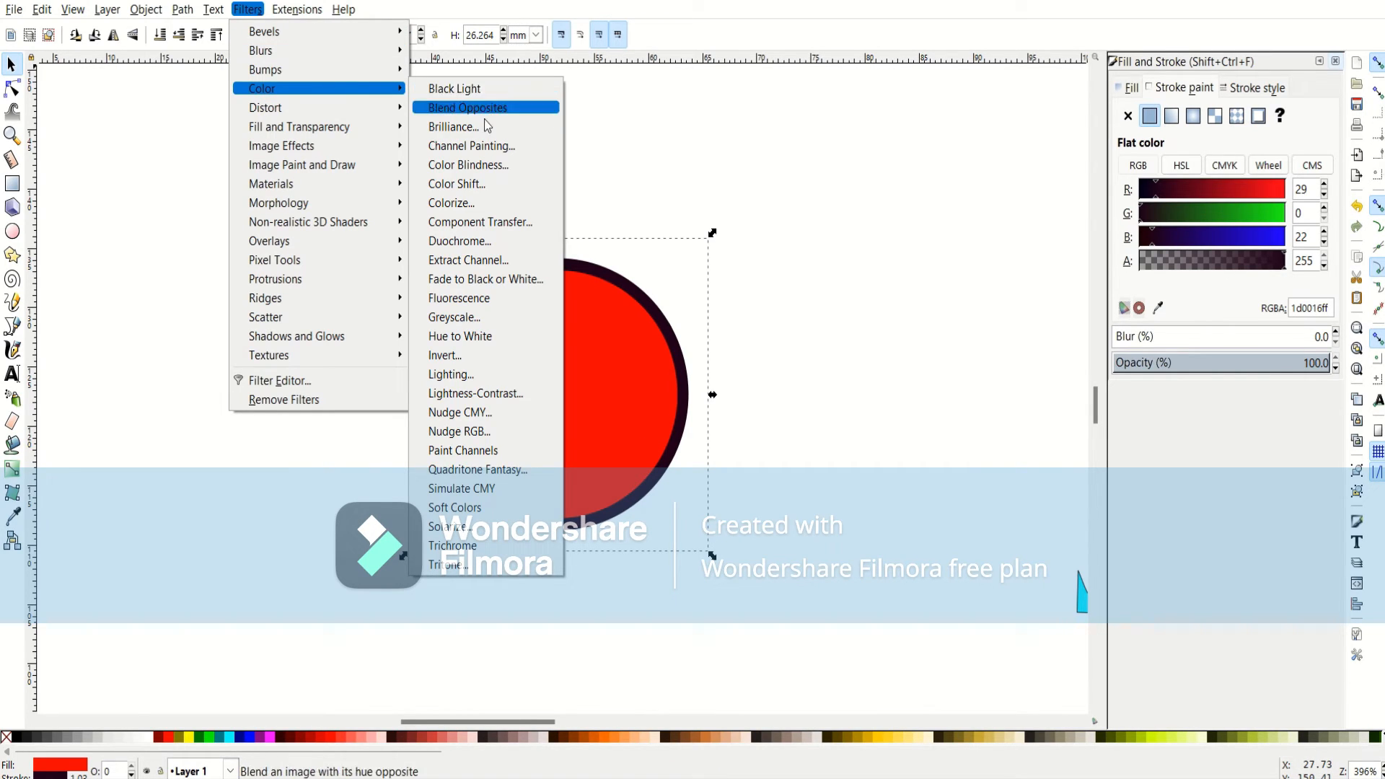
left_click(453, 127)
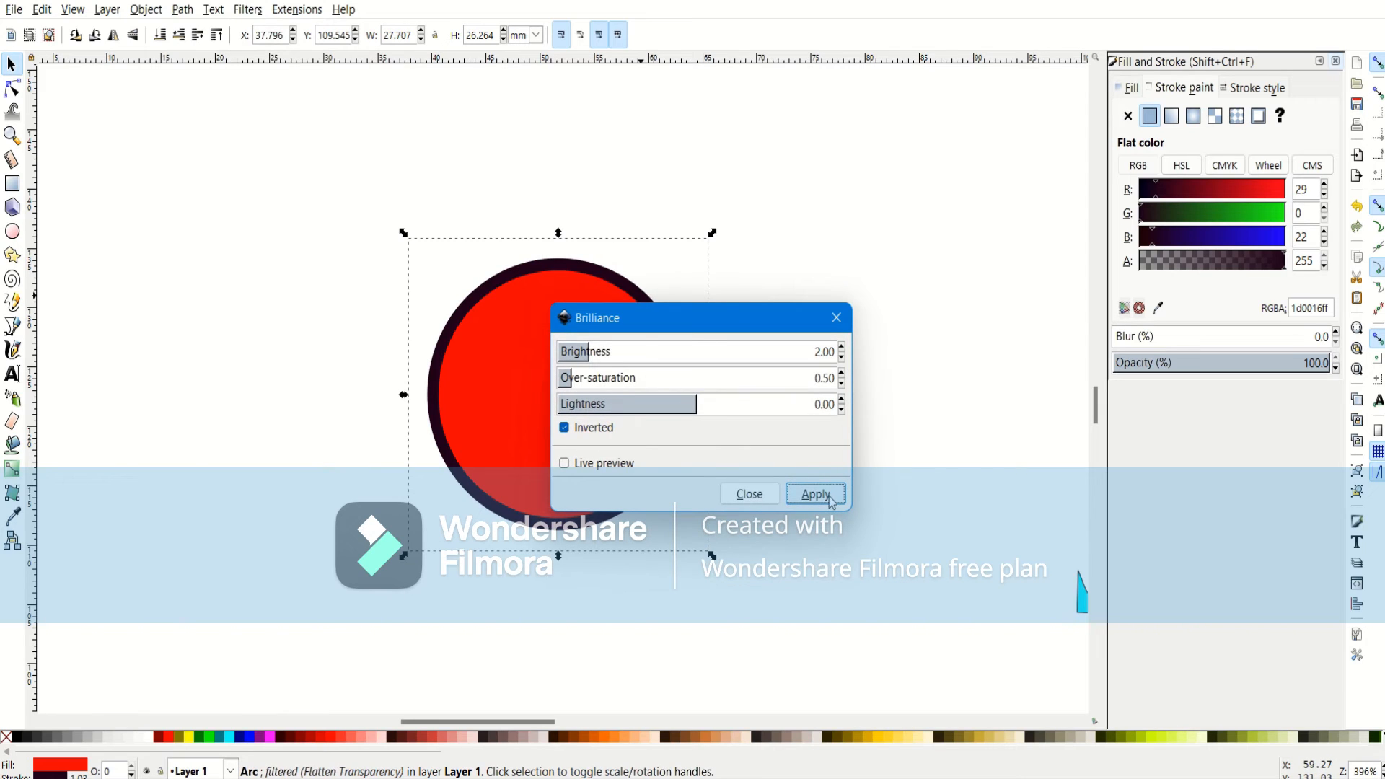
left_click(815, 494)
left_click(836, 318)
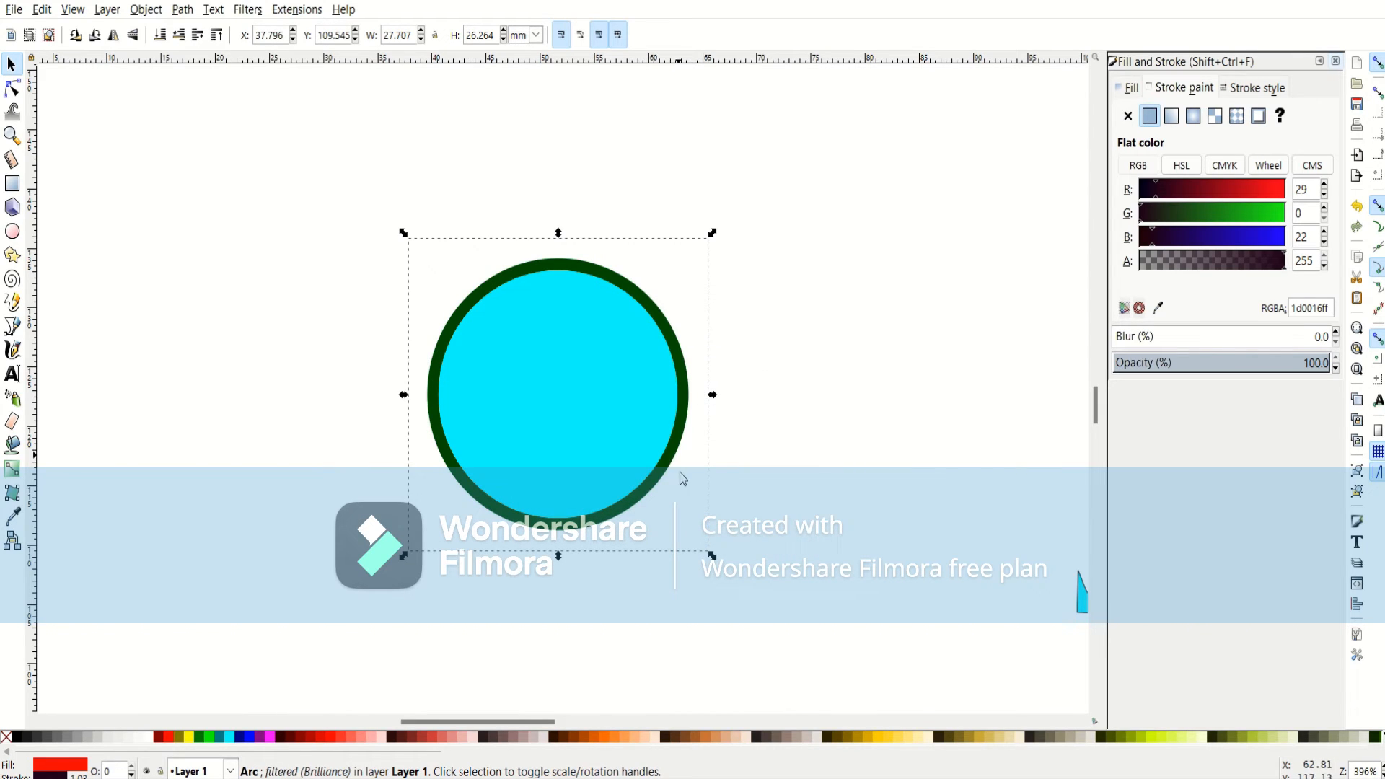
left_click_drag(712, 555, 625, 469)
Apply the 3D Marble material filter to the cyan ellipse and rescale it.
left_click(249, 11)
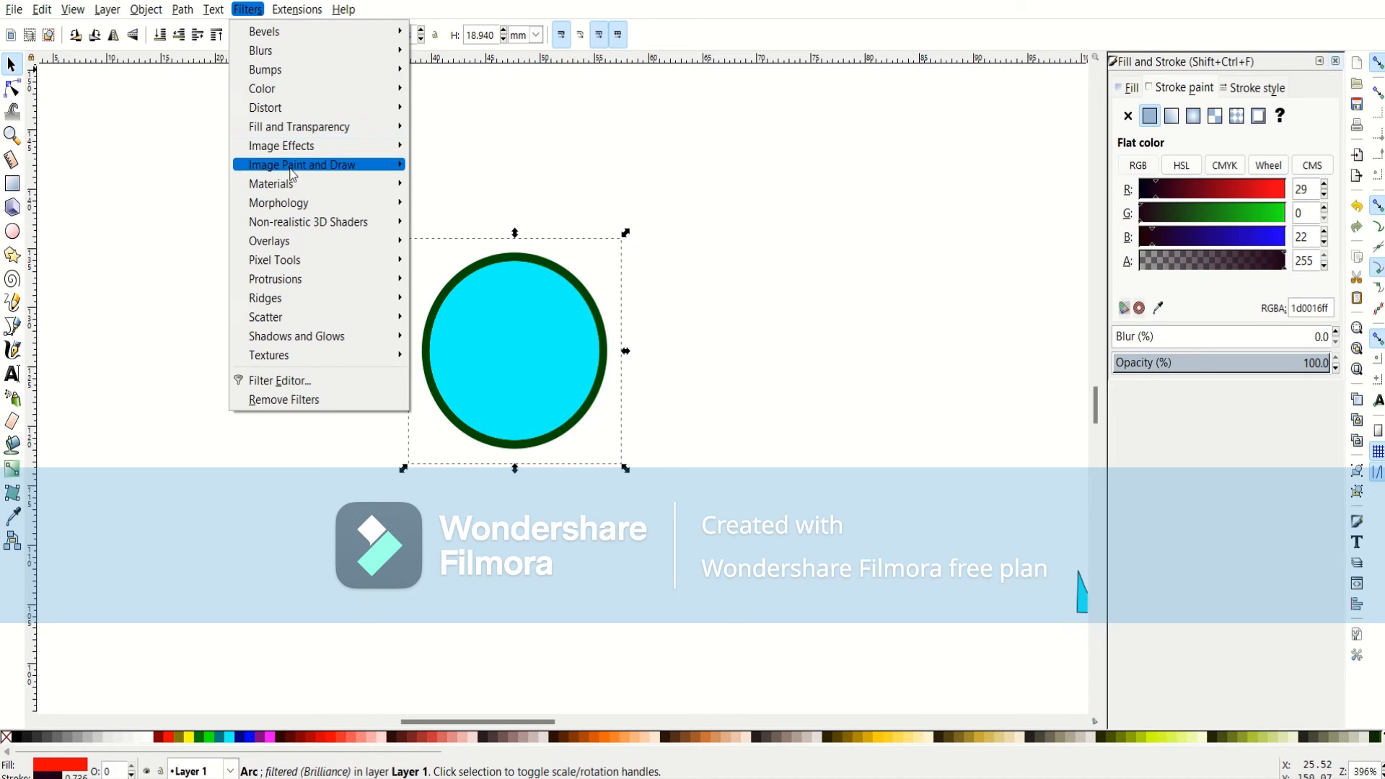
mouse_move(295, 187)
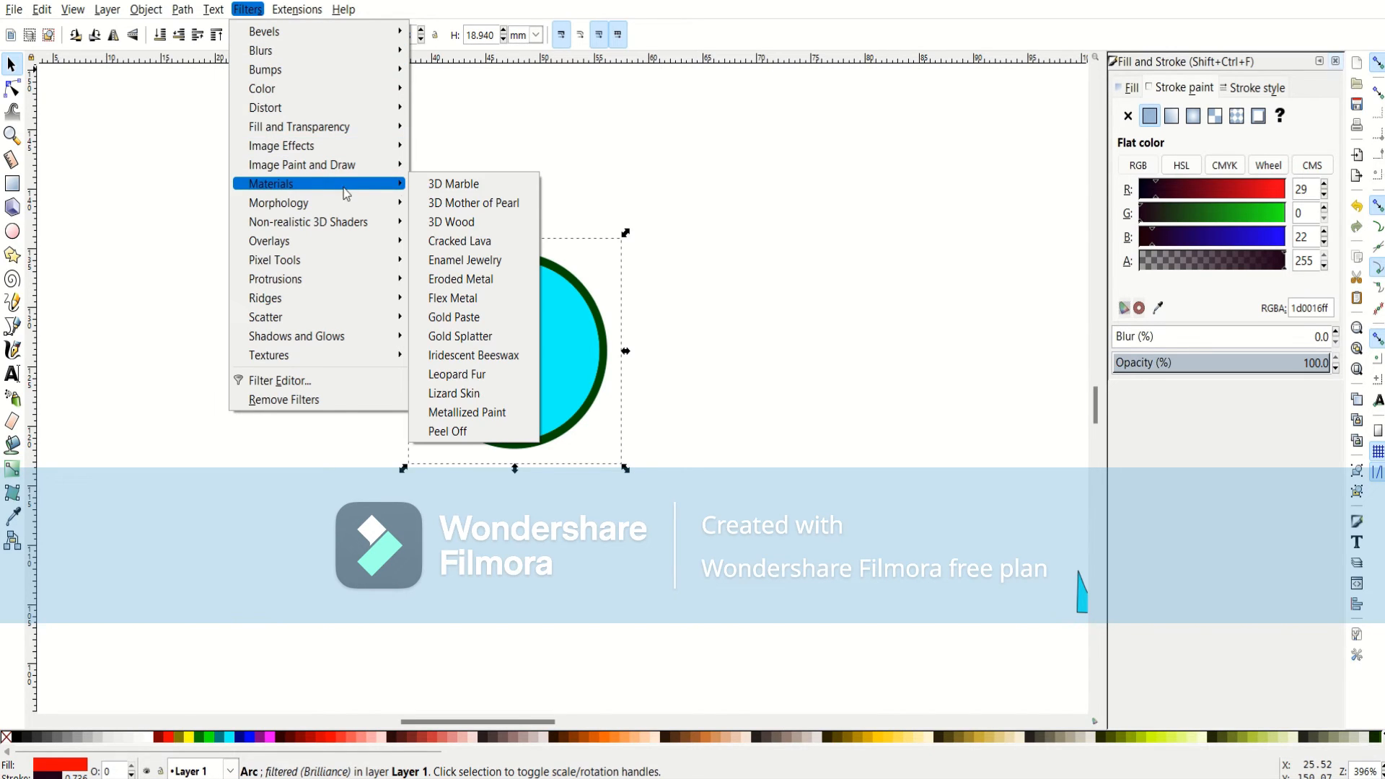
left_click(461, 186)
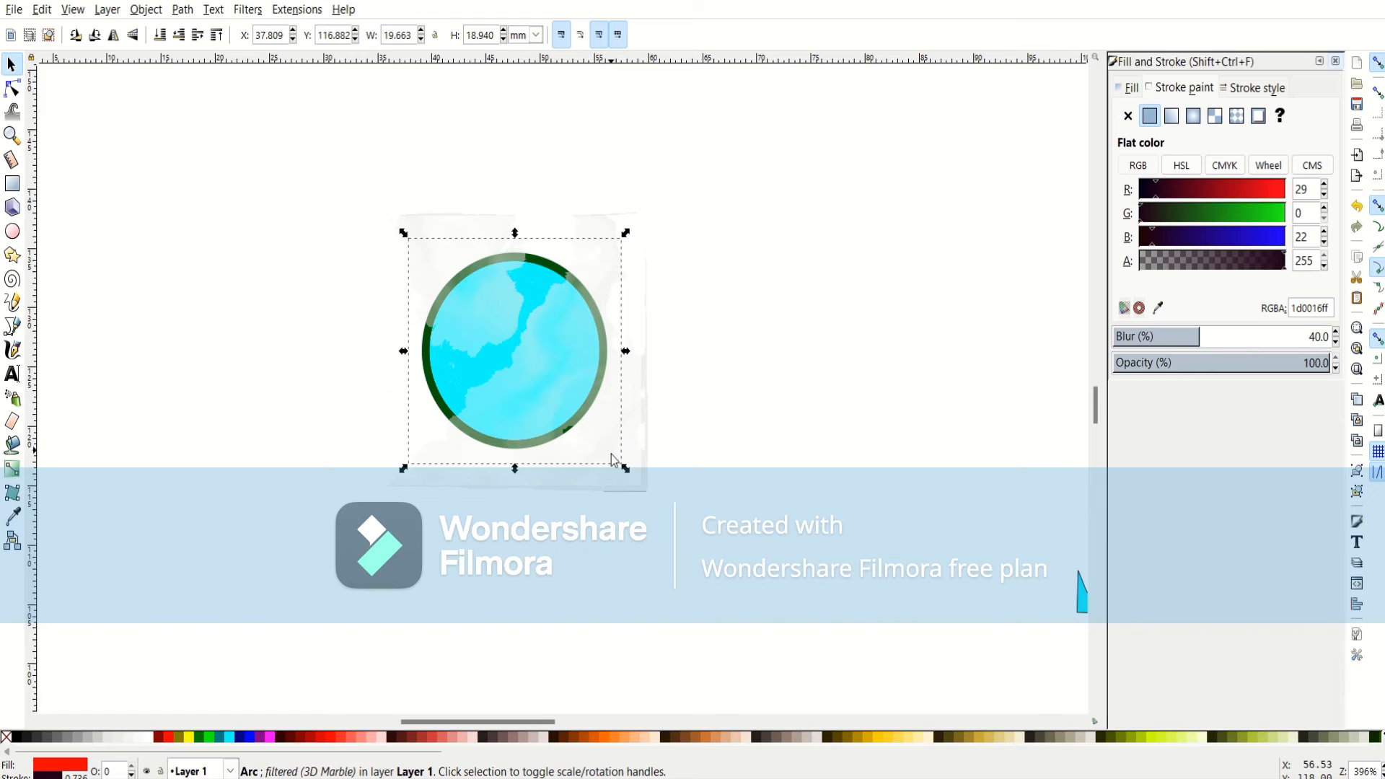
left_click_drag(629, 470, 780, 578)
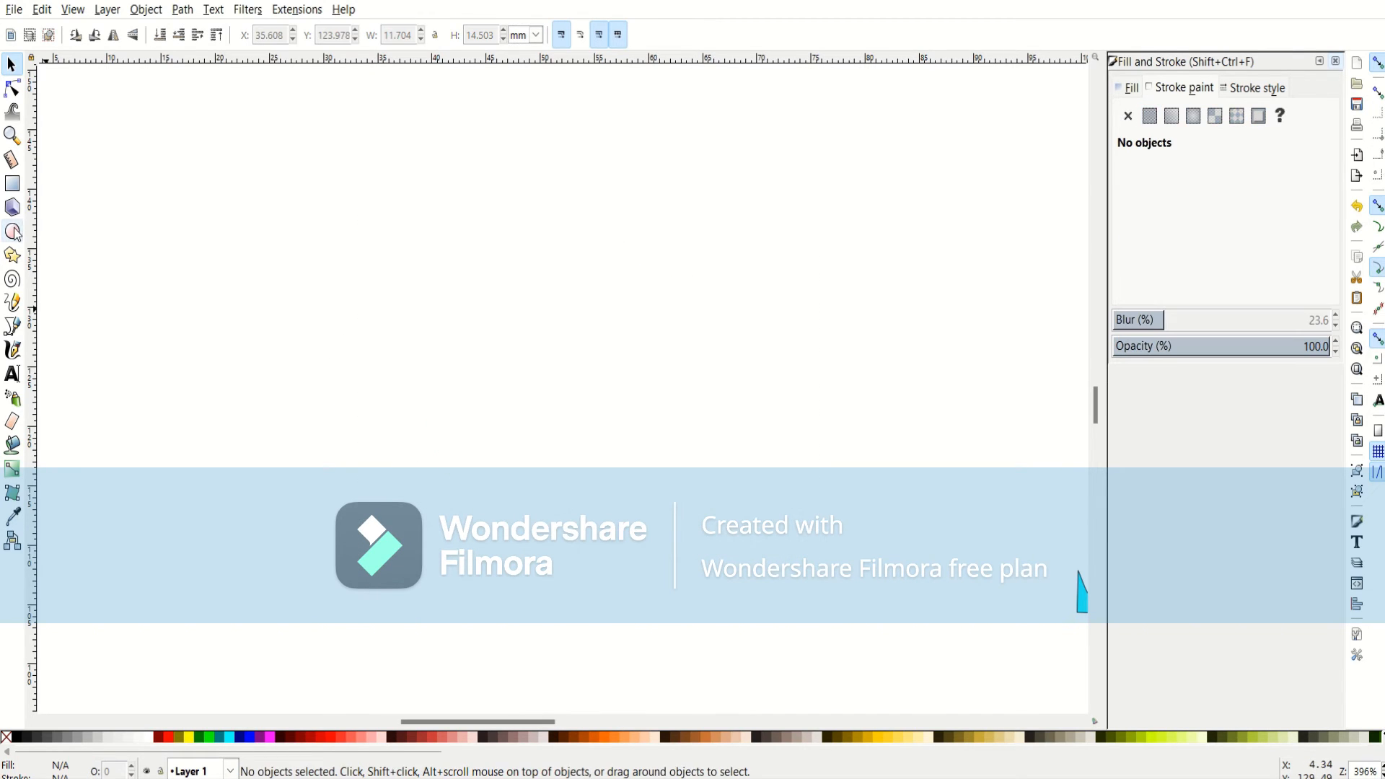
Draw a new ellipse with radii of about 11.1 and 11.9 mm on the empty canvas area.
left_click(13, 231)
mouse_move(357, 233)
left_mouse_down()
mouse_move(496, 362)
mouse_move(603, 498)
mouse_move(608, 527)
left_mouse_up()
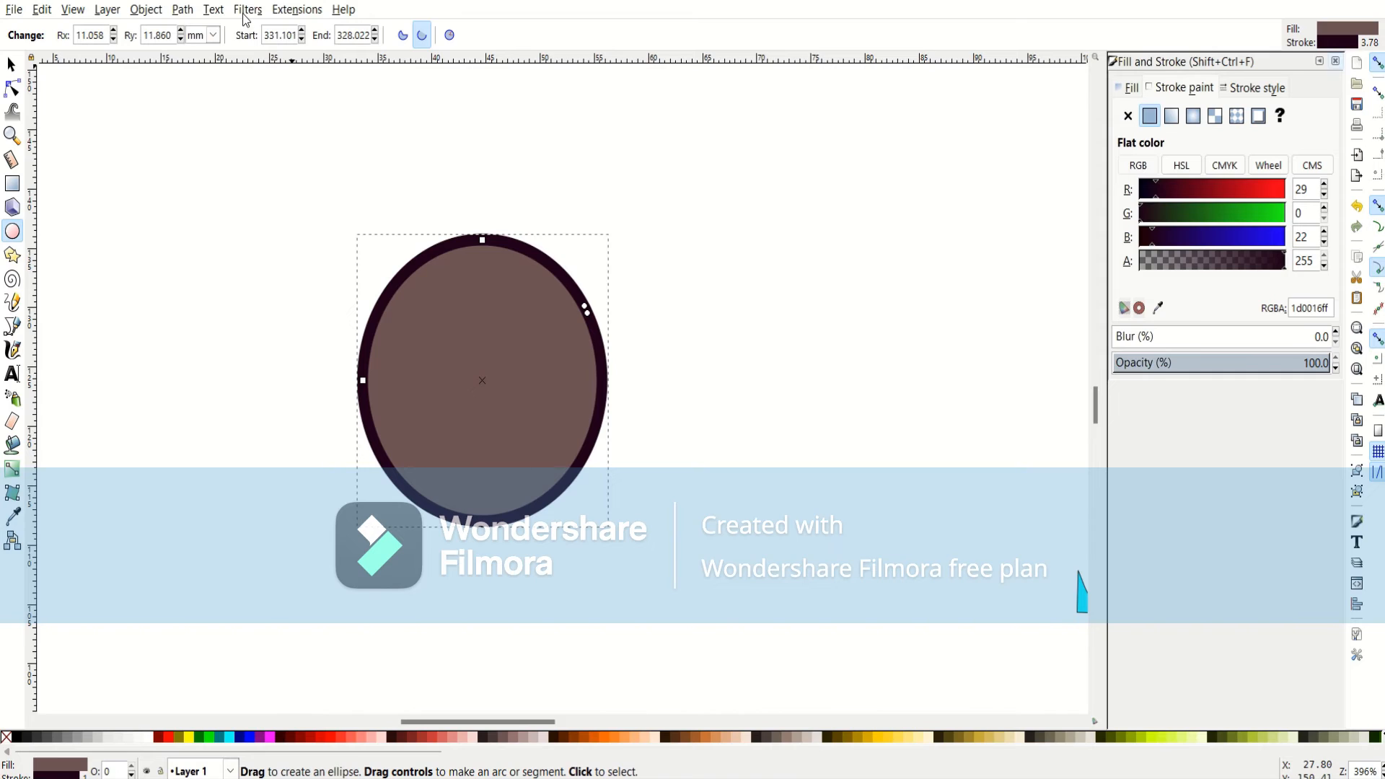
Apply the Lapping distortion filter to the brown ellipse and deselect it.
left_click(246, 10)
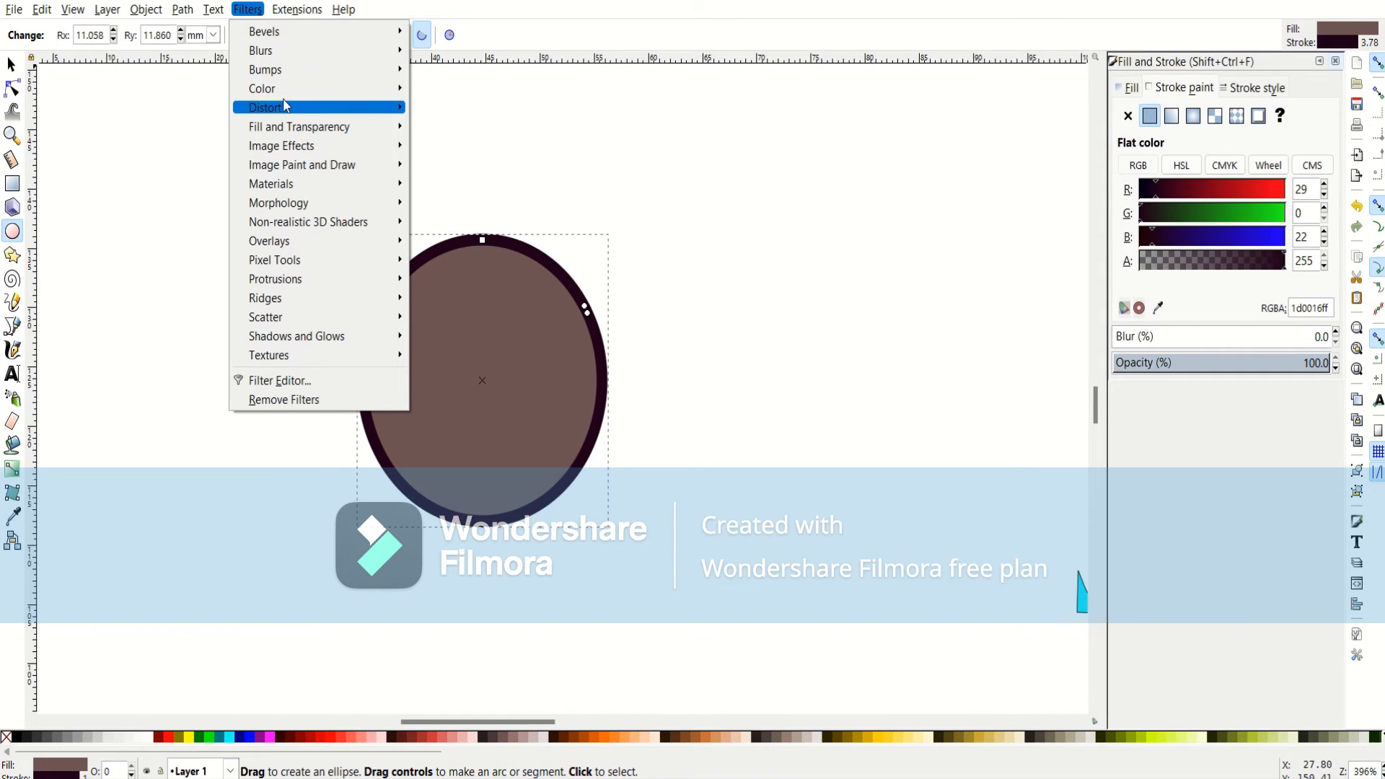
mouse_move(285, 106)
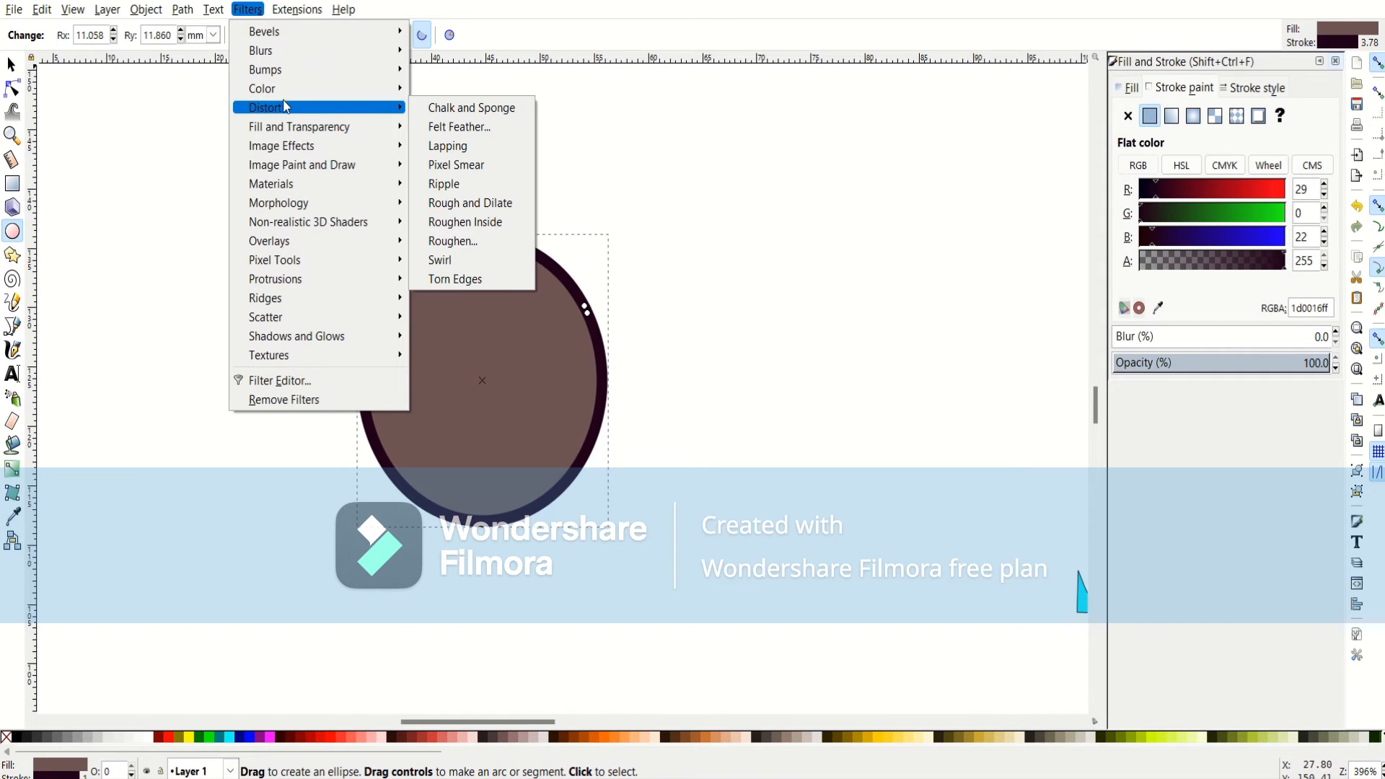
left_click(447, 149)
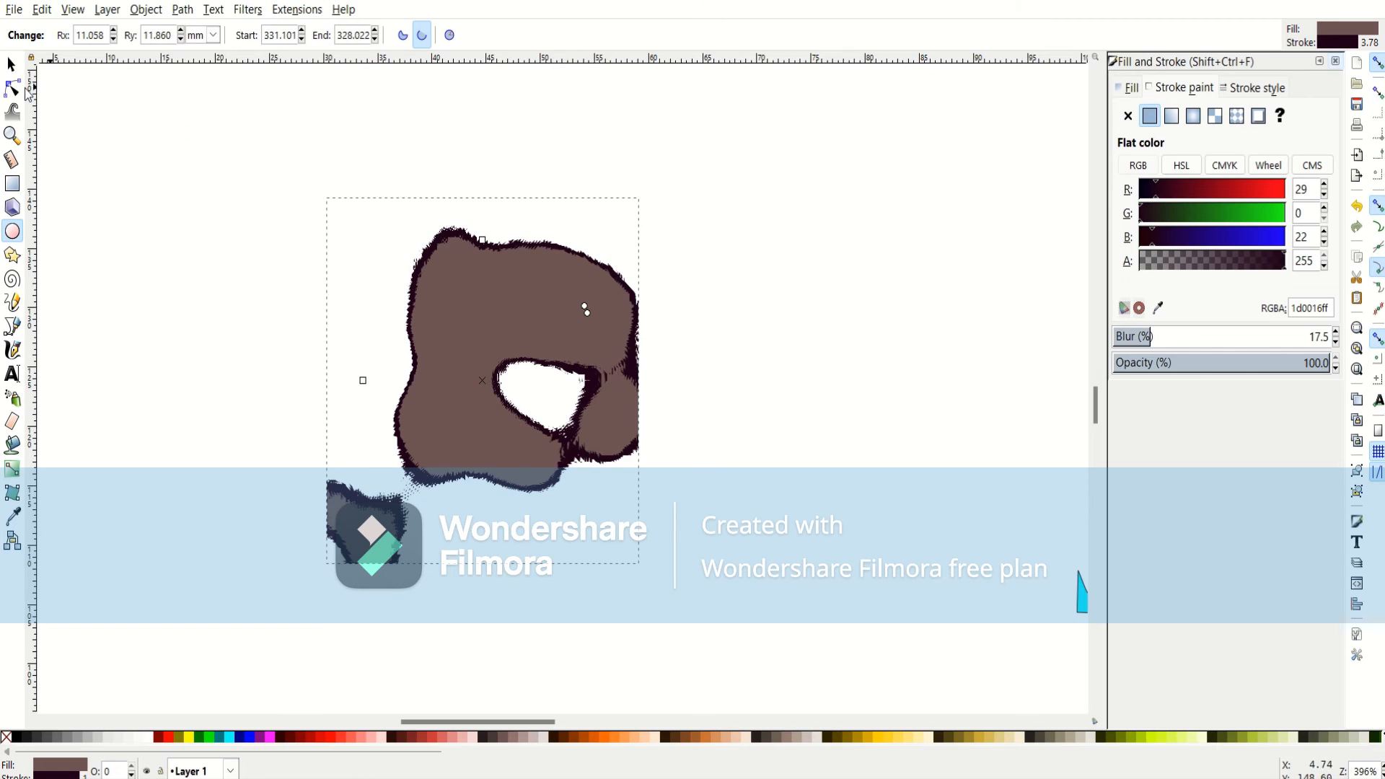
left_click(11, 65)
left_click(654, 327)
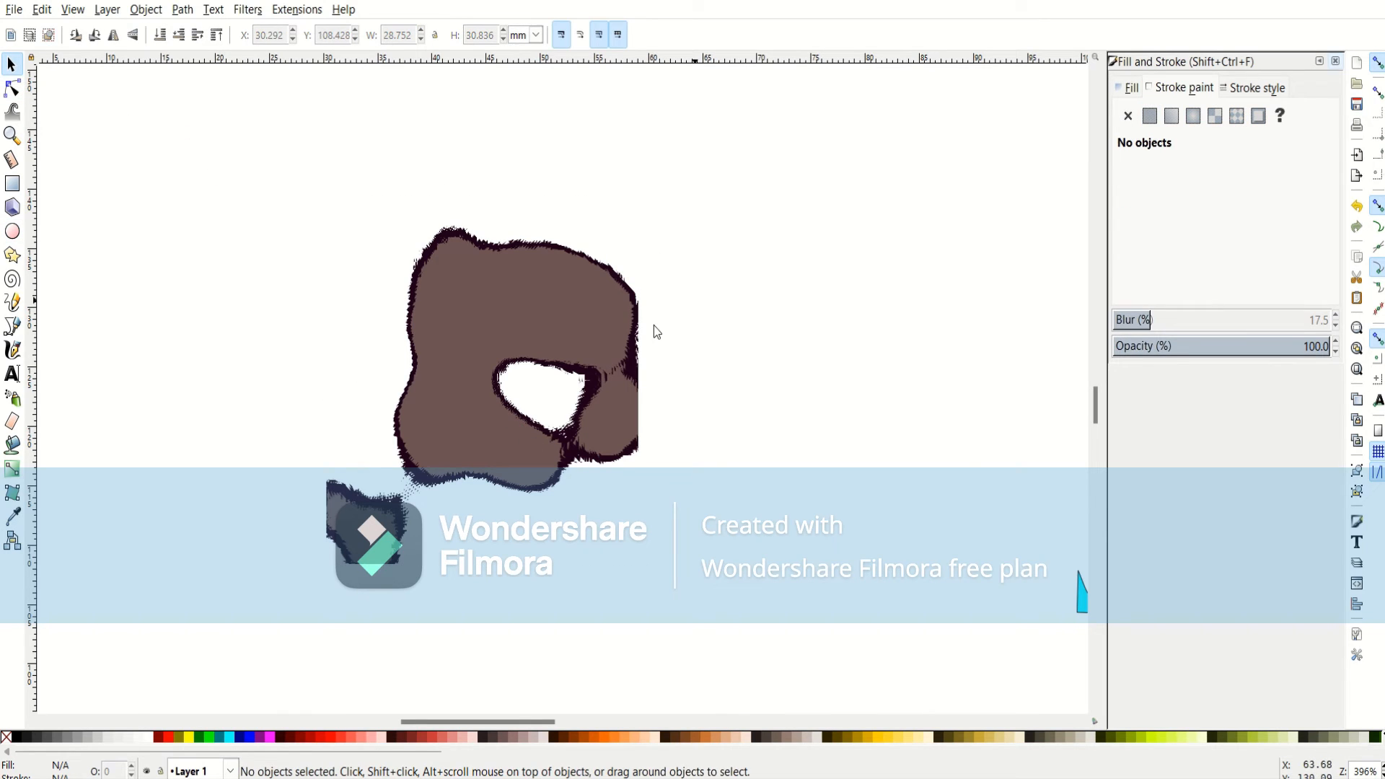
Shrink the filtered ellipse to about 10.7 by 11.8 mm and move it to about X 86, Y 138 mm.
left_click(470, 336)
left_click_drag(643, 570, 444, 340)
left_click_drag(404, 283, 1009, 163)
left_click(307, 393)
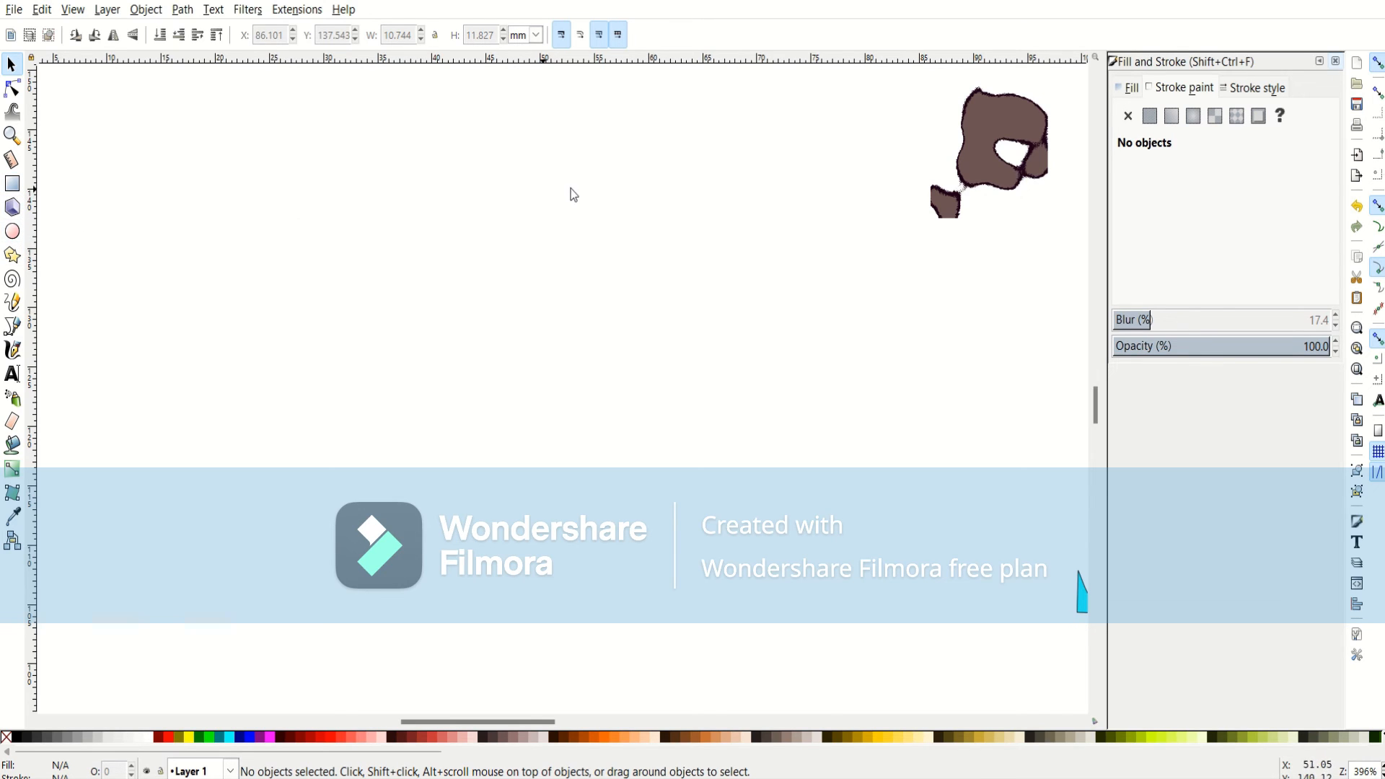
Try moving the filtered ellipse to about X 62, Y 126 mm on the empty canvas area.
left_click(1009, 153)
left_click_drag(1009, 154, 743, 283)
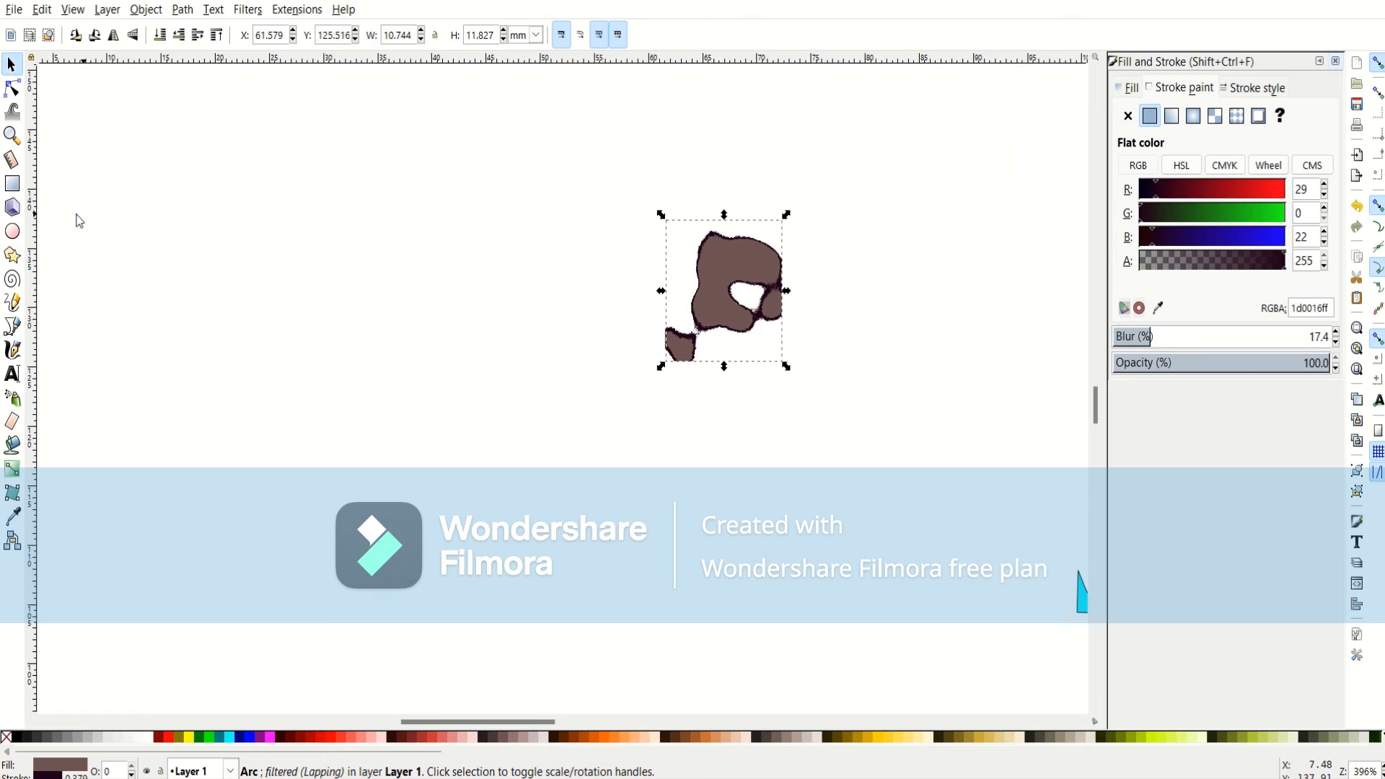
left_click(107, 195)
left_click(721, 296)
left_click(12, 136)
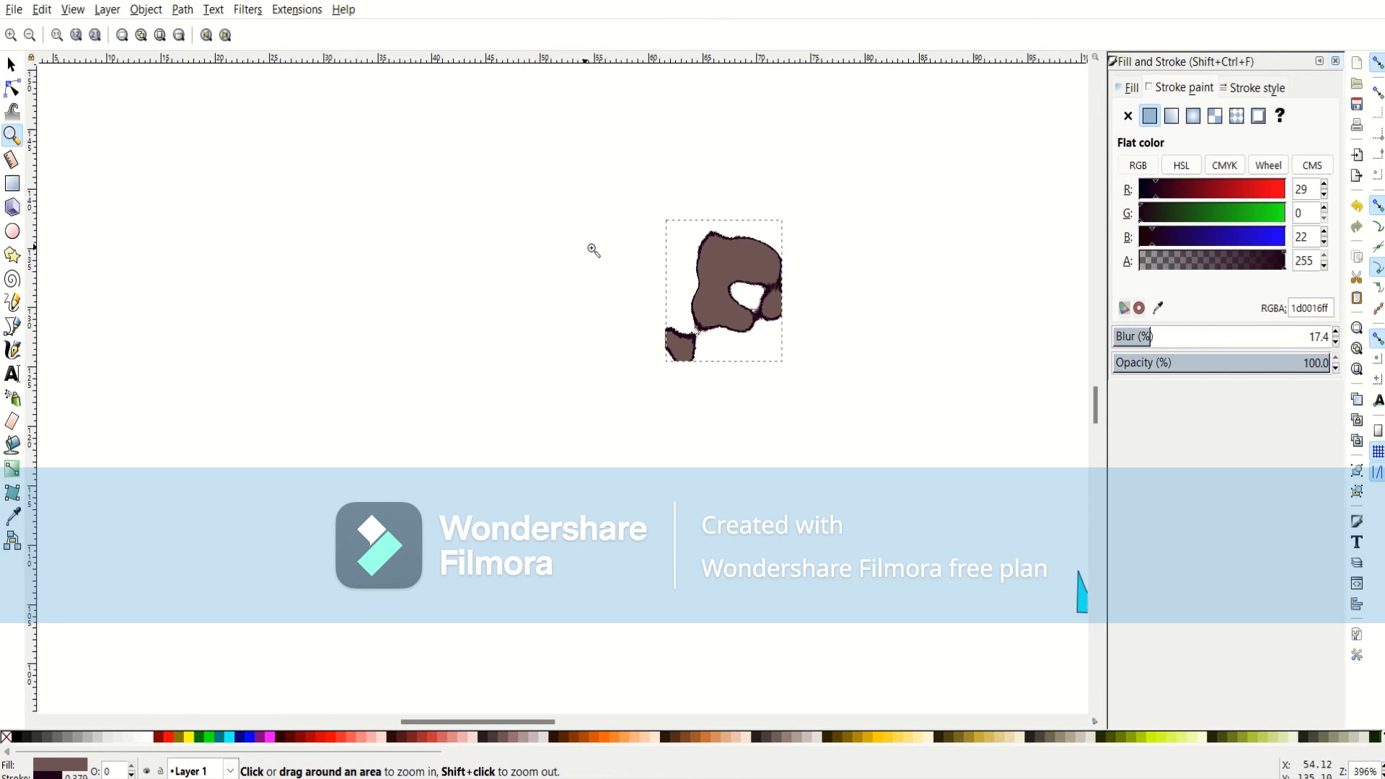
left_click_drag(593, 251, 751, 407)
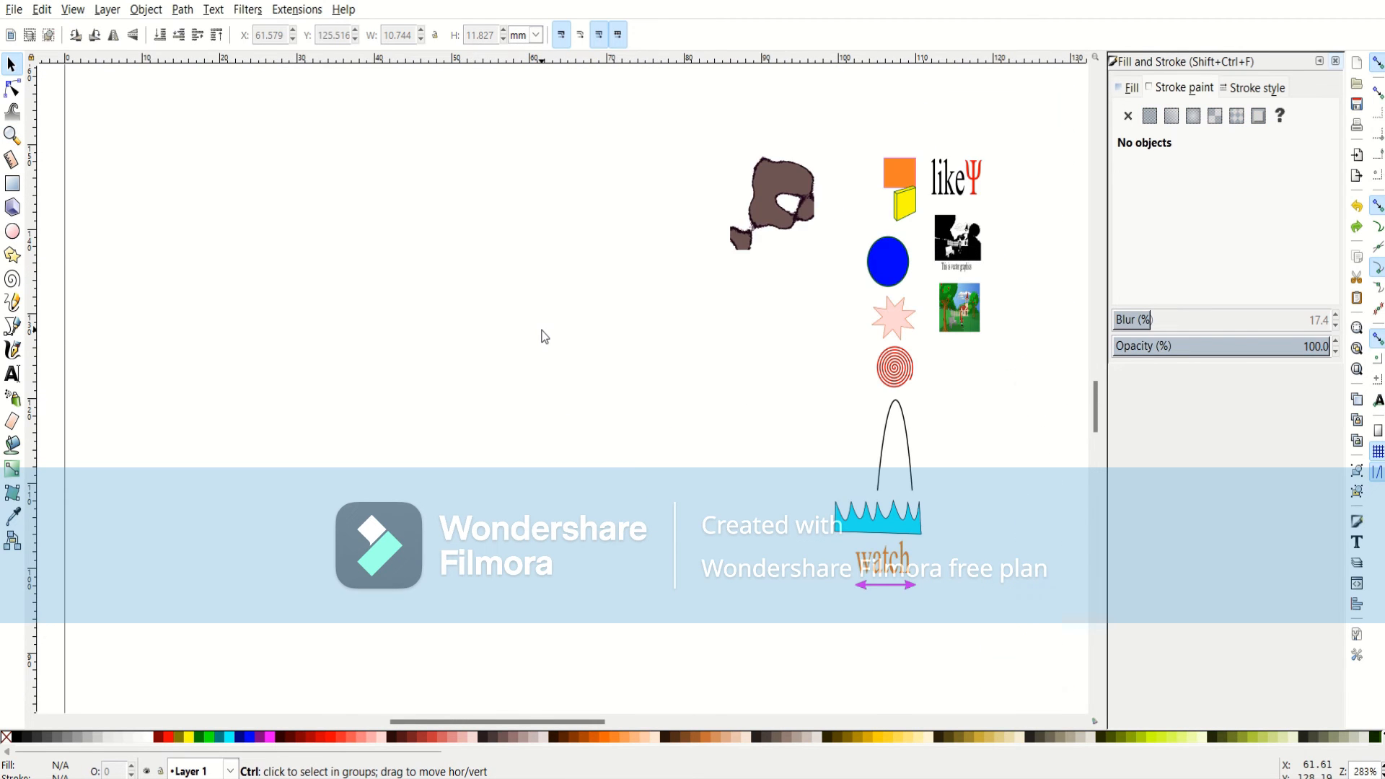
scroll(545, 337, "up", 1)
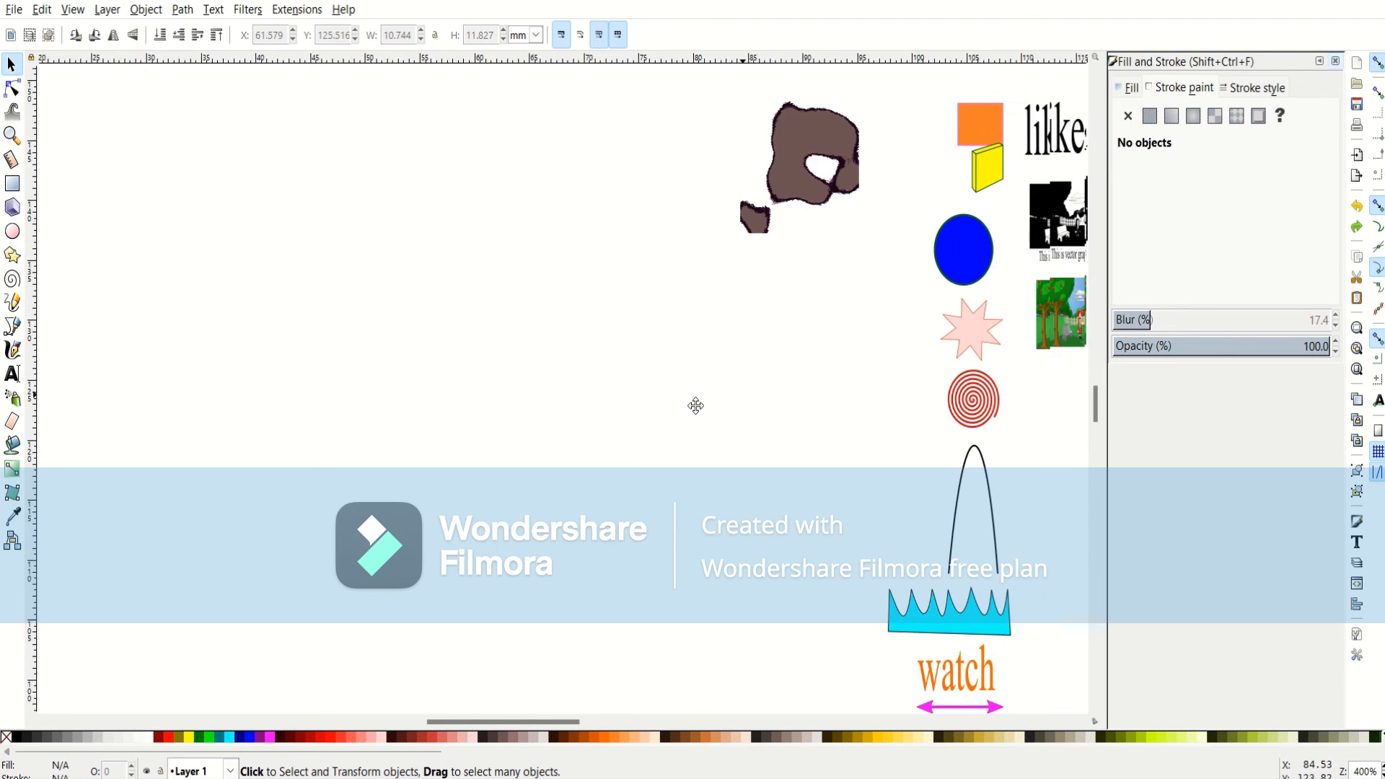